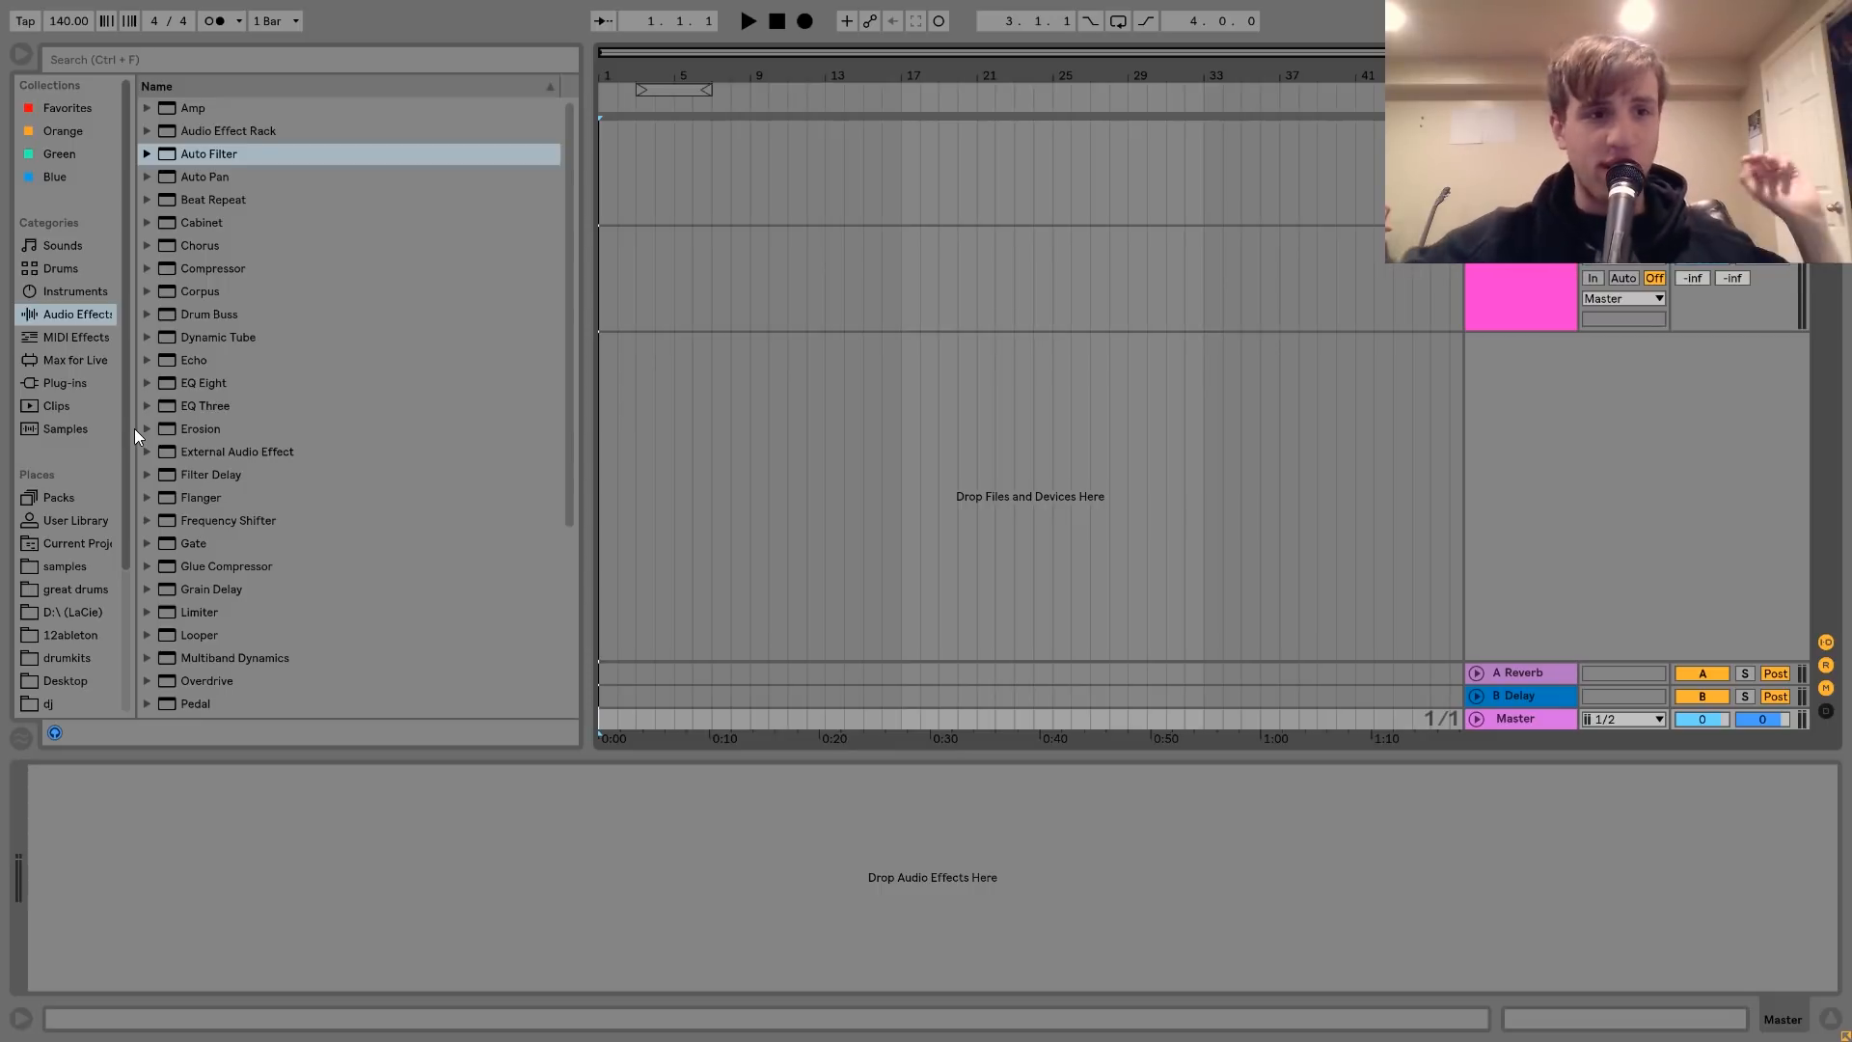
# - Set the project tempo to 130 BPM and load Serum_x64 from the Xfer x64 plug-ins onto the first track
pyautogui.click(73, 384)
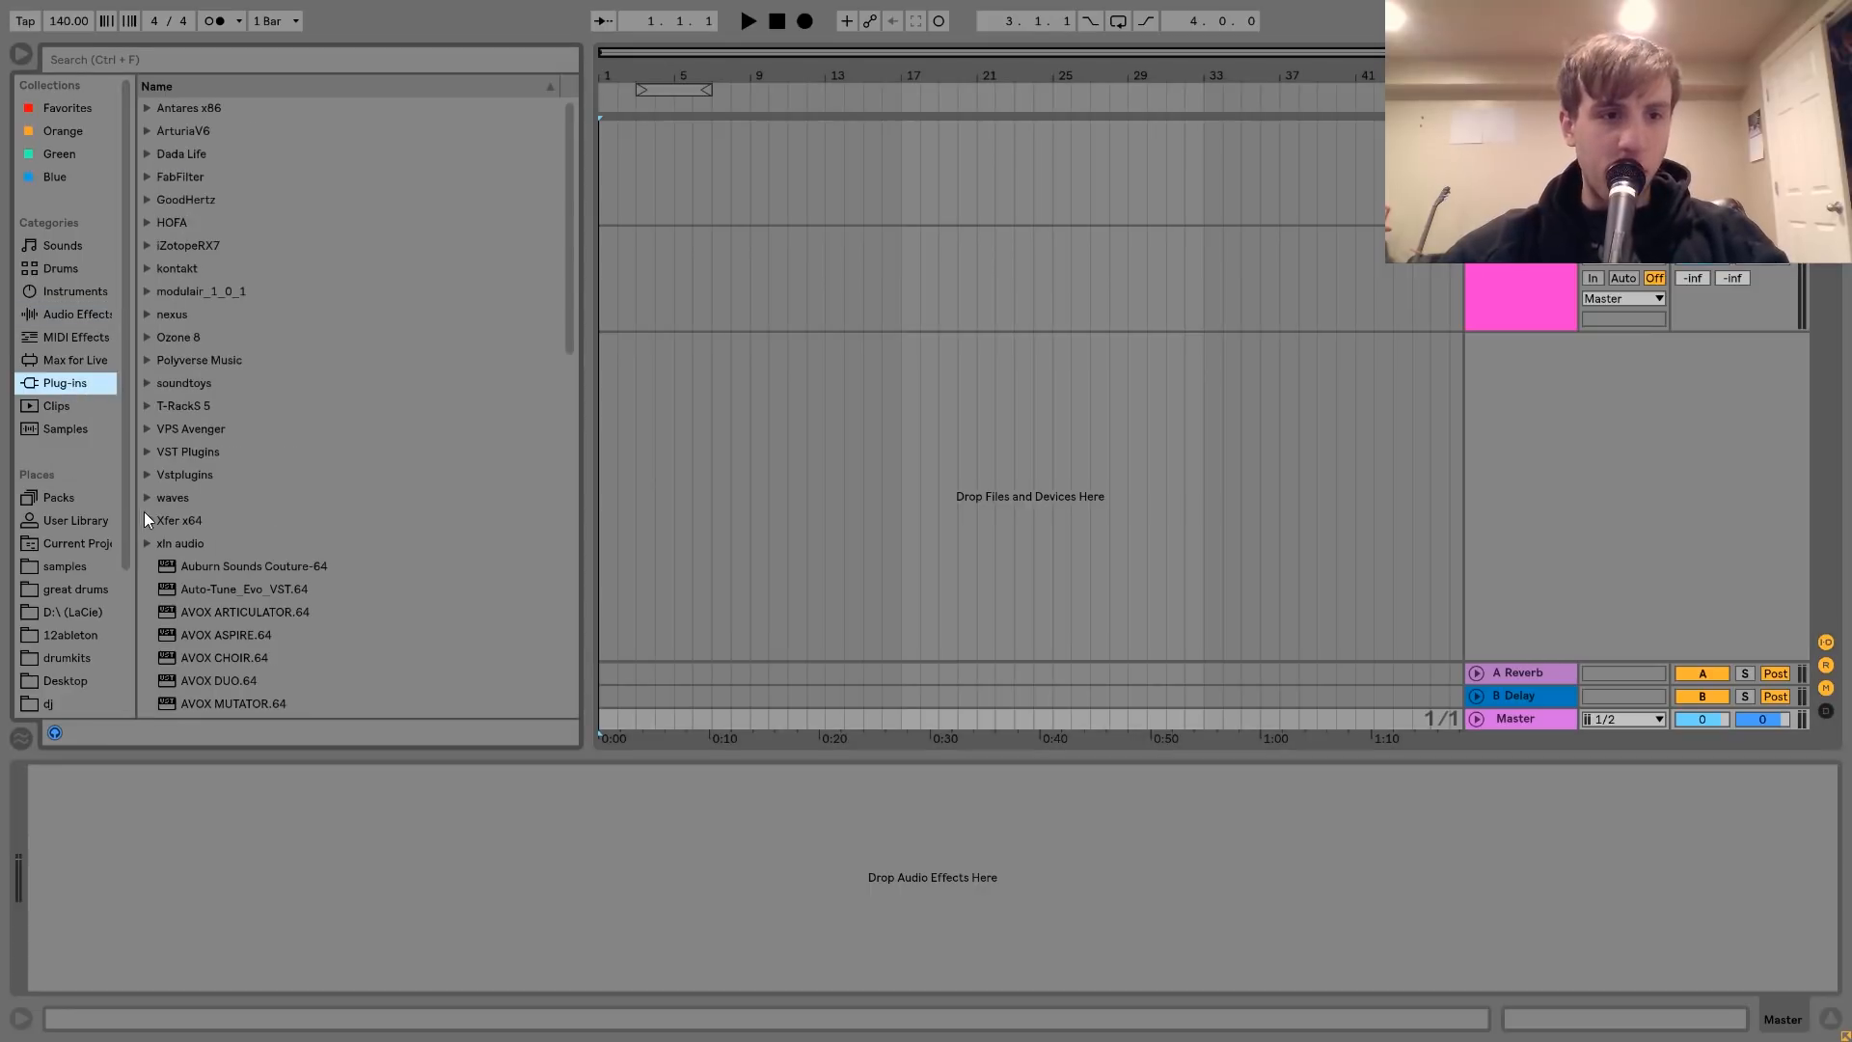
pyautogui.click(64, 20)
pyautogui.write('130')
pyautogui.press('Return')
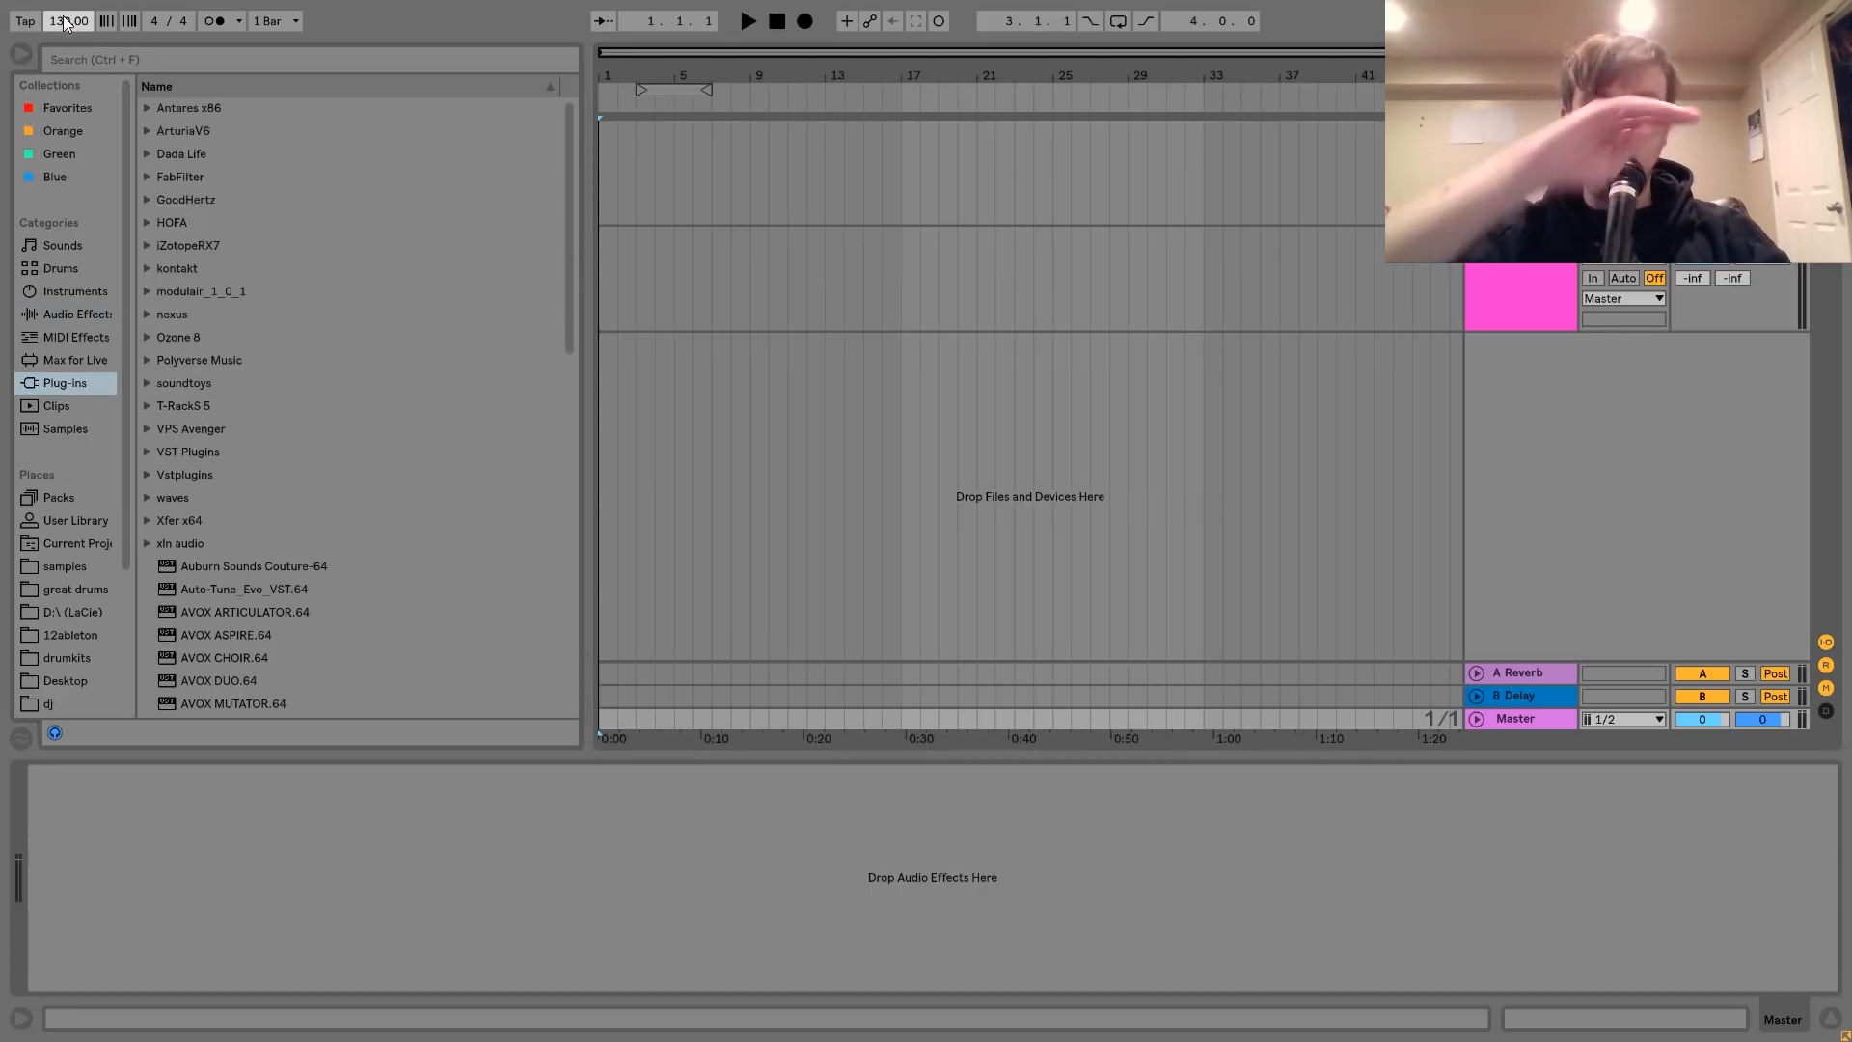
pyautogui.click(147, 521)
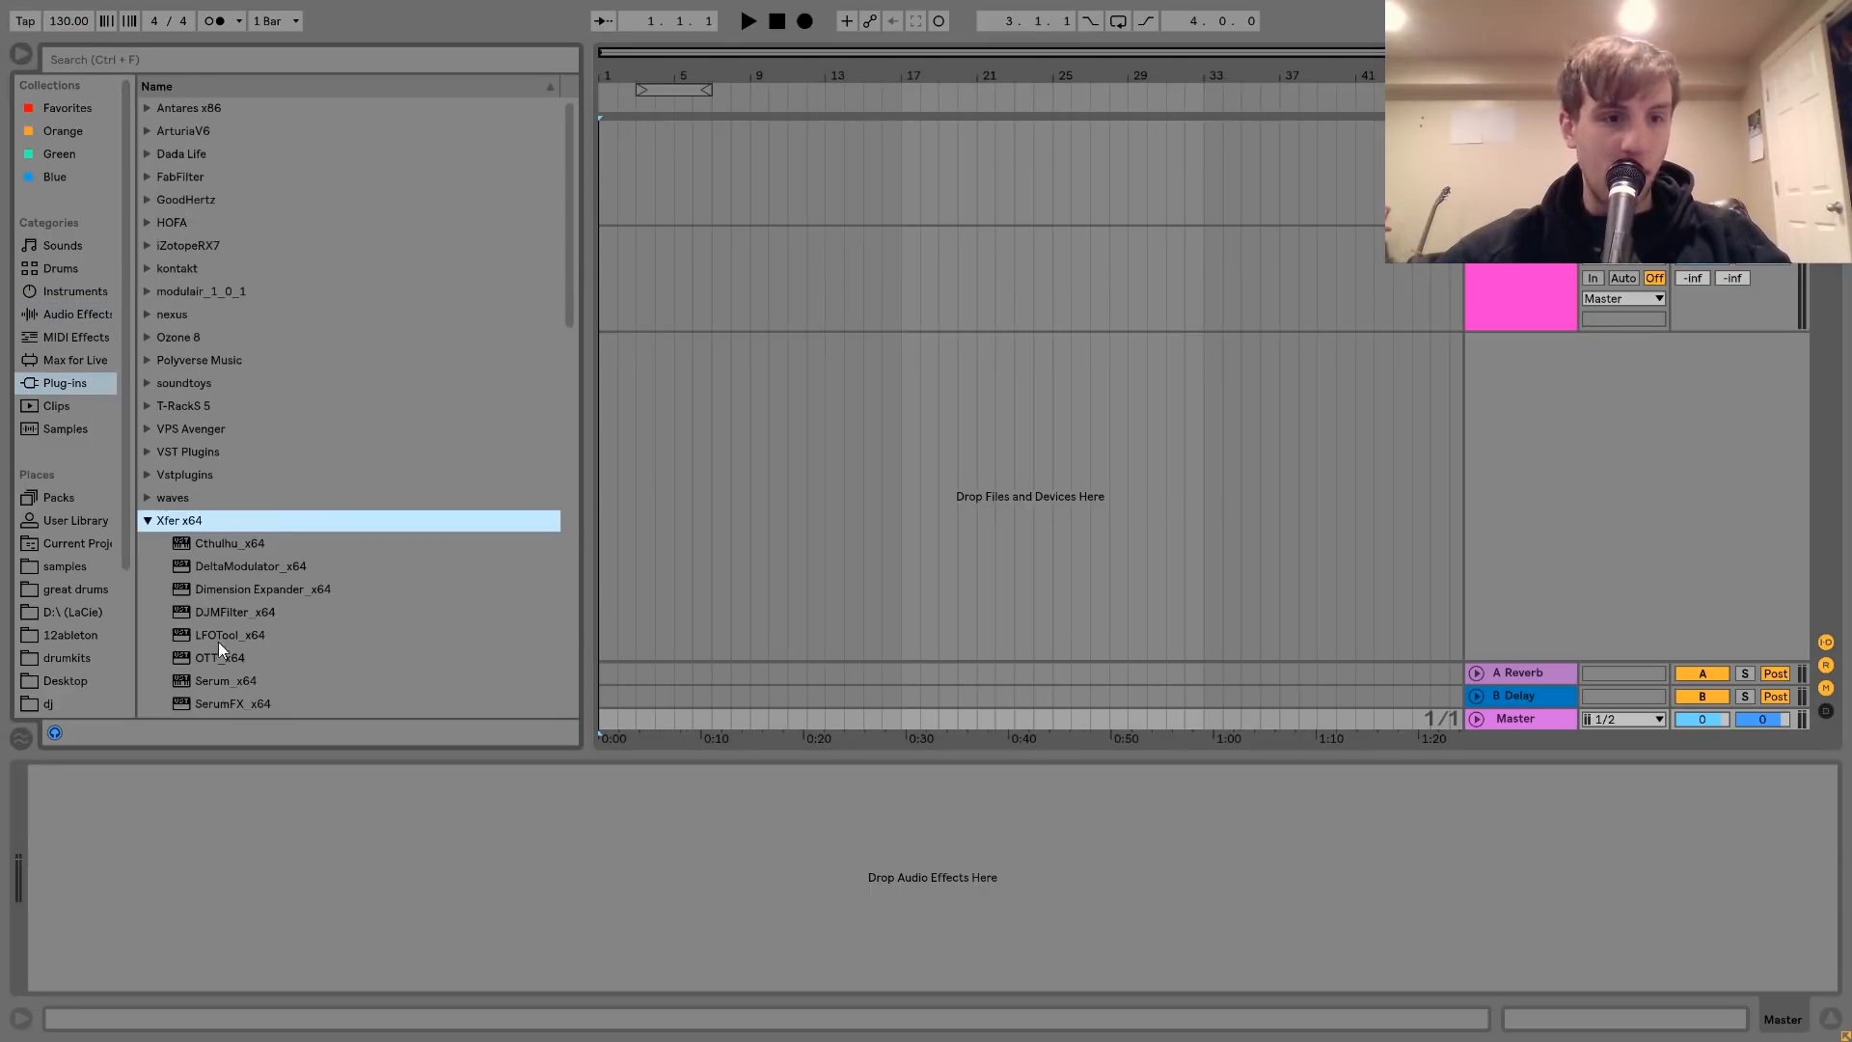
pyautogui.moveTo(226, 680); pyautogui.dragTo(745, 181)
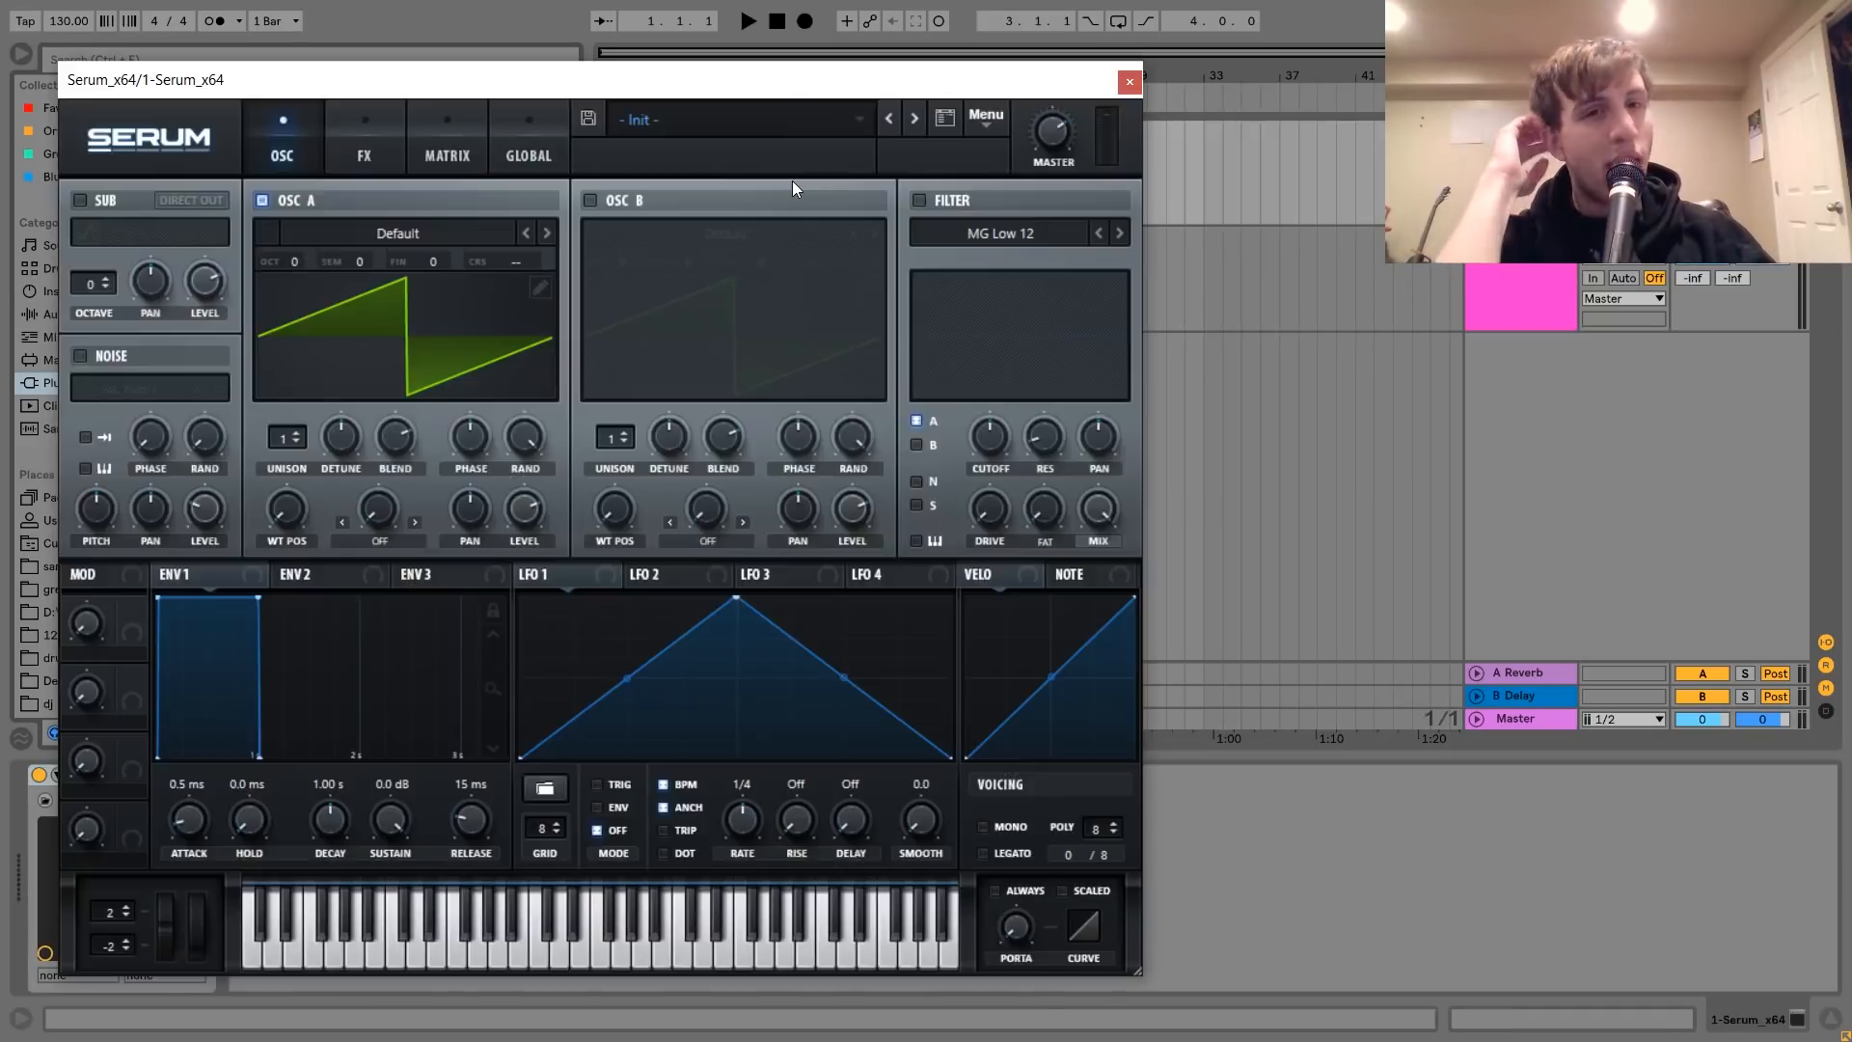
# - Audition LD - Techno Industrial SUPERSAW from the Evolution Of Sound Paradox presets in Serum, and switch to LD - Techno Supersaw
pyautogui.click(762, 120)
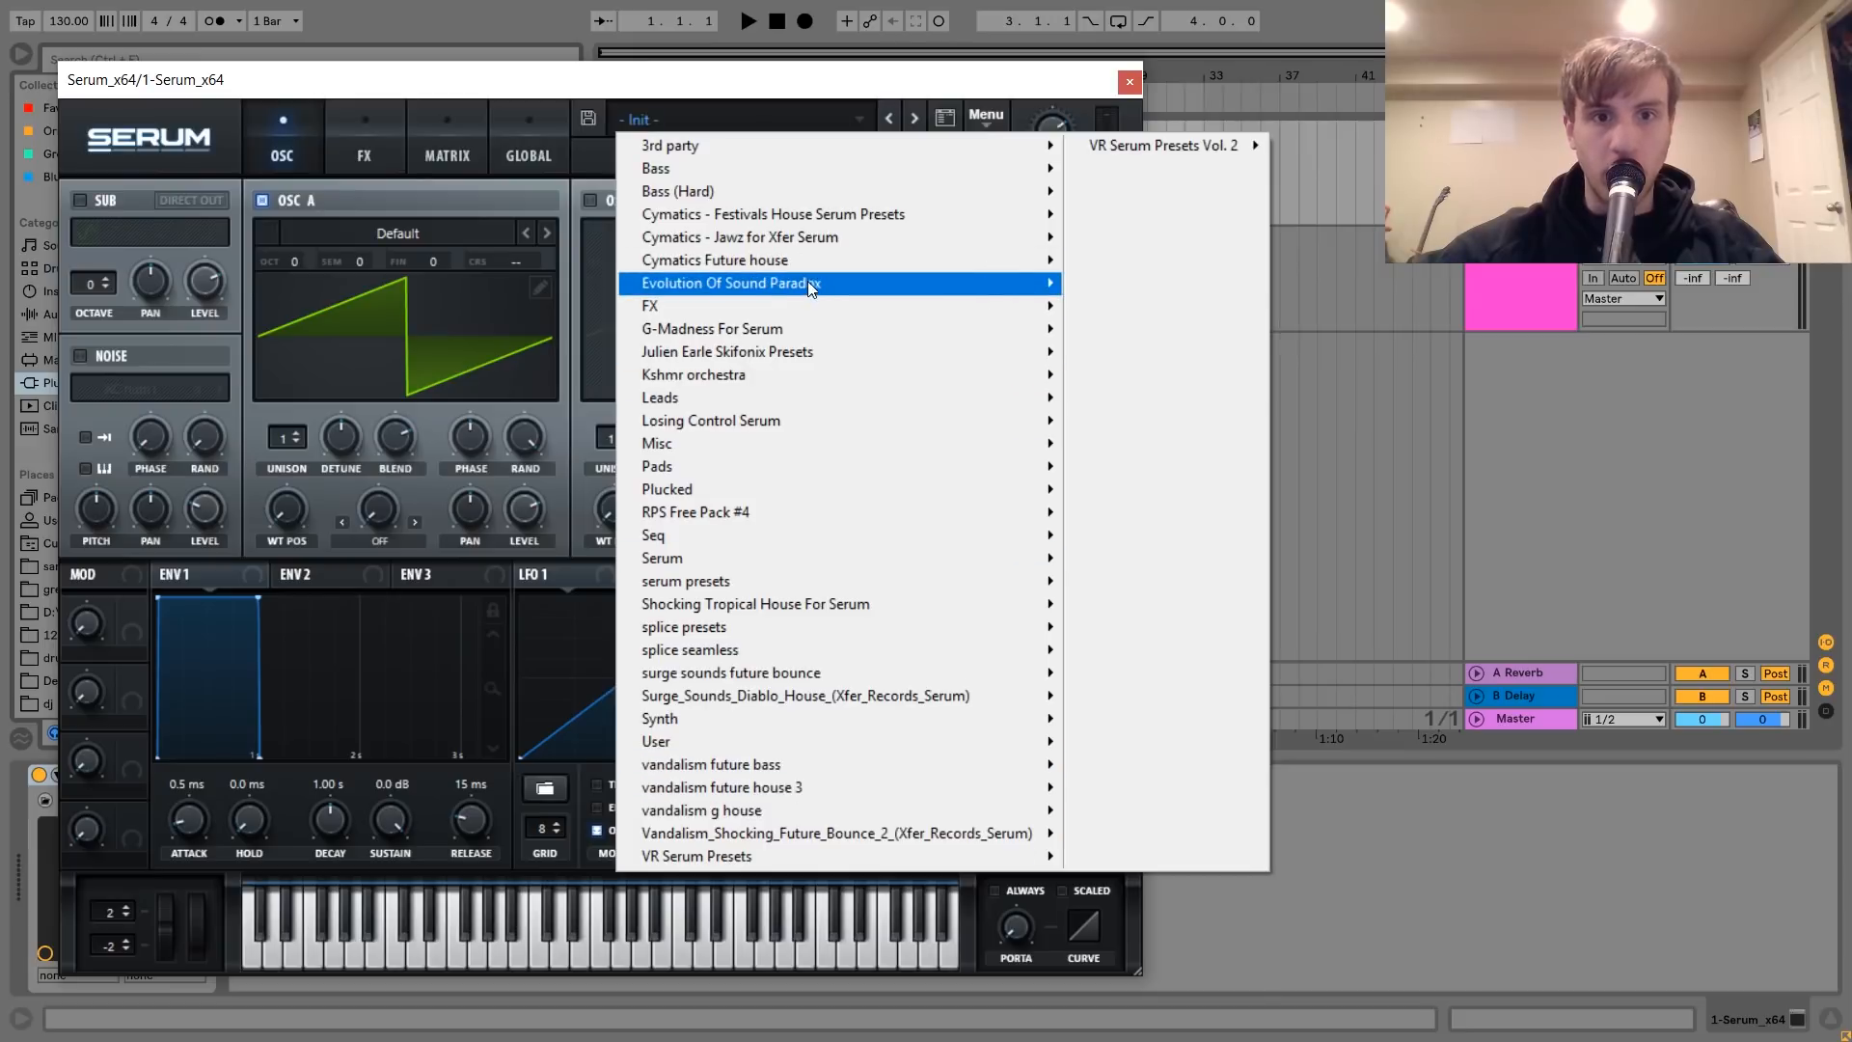
pyautogui.moveTo(812, 284)
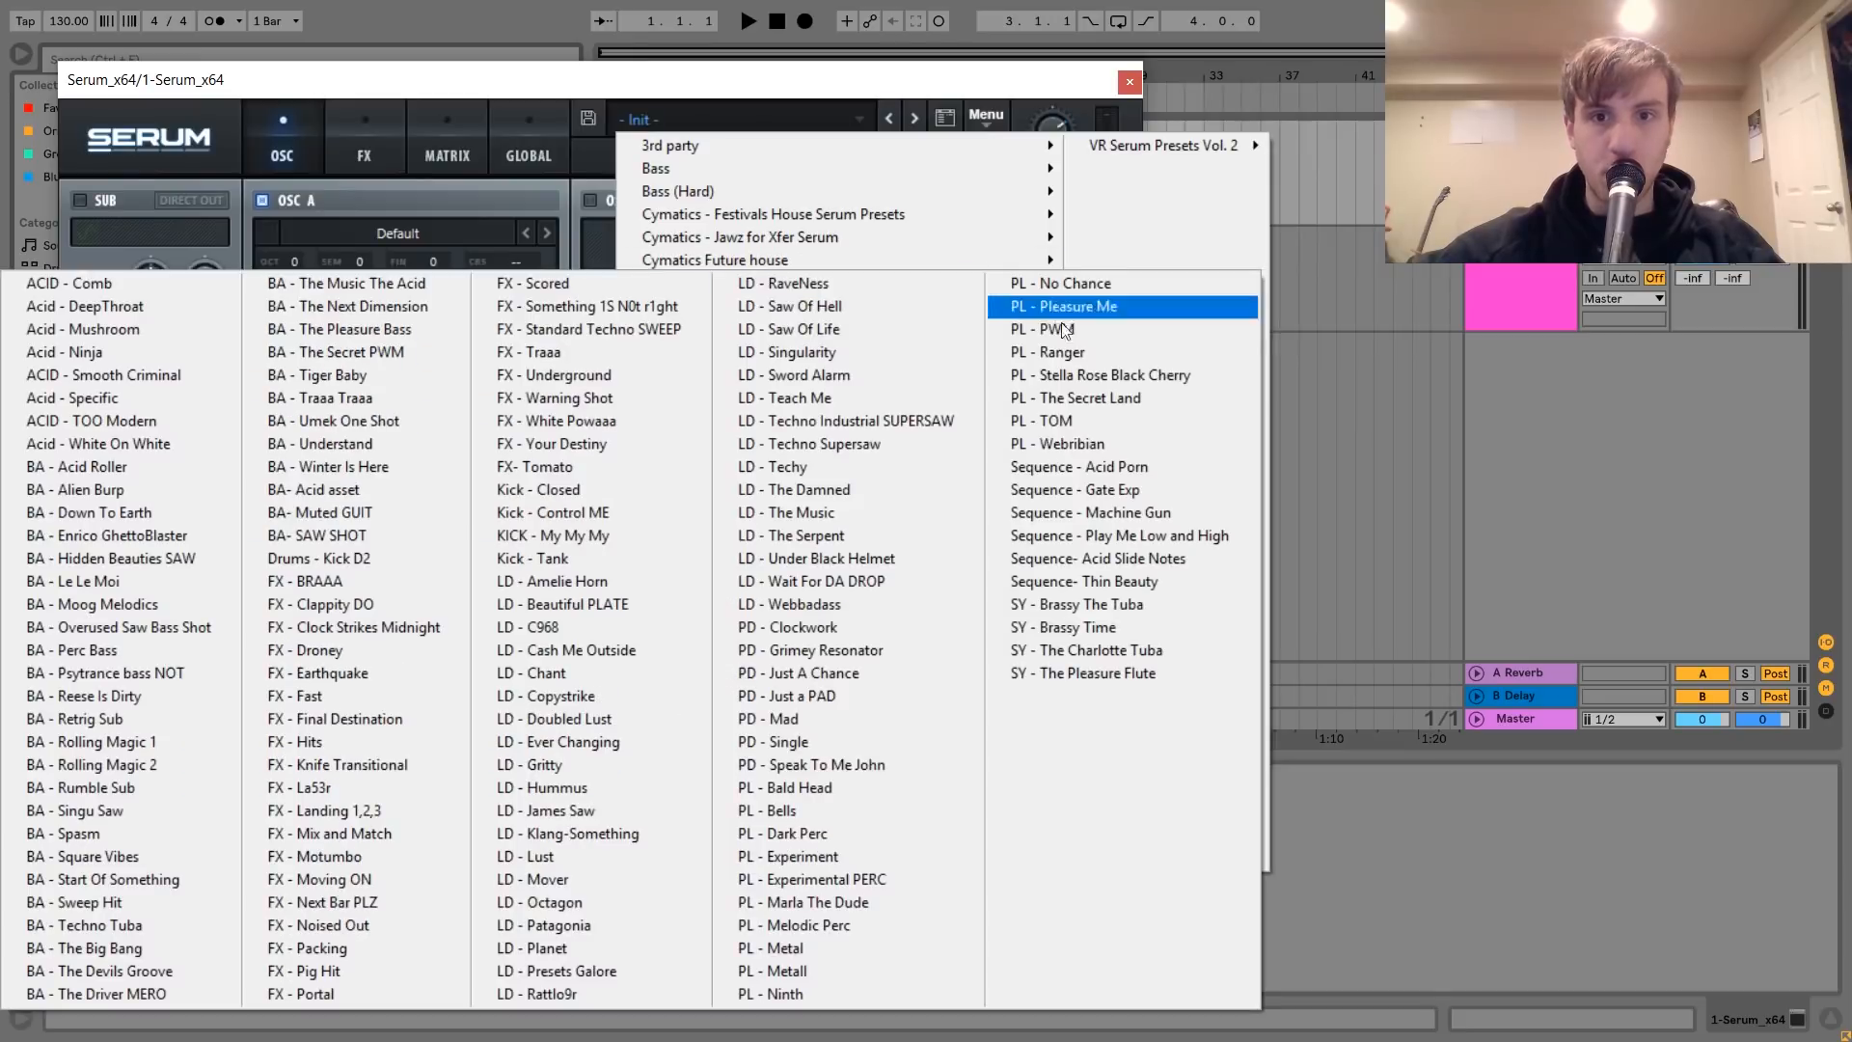
pyautogui.click(820, 420)
pyautogui.press('f')
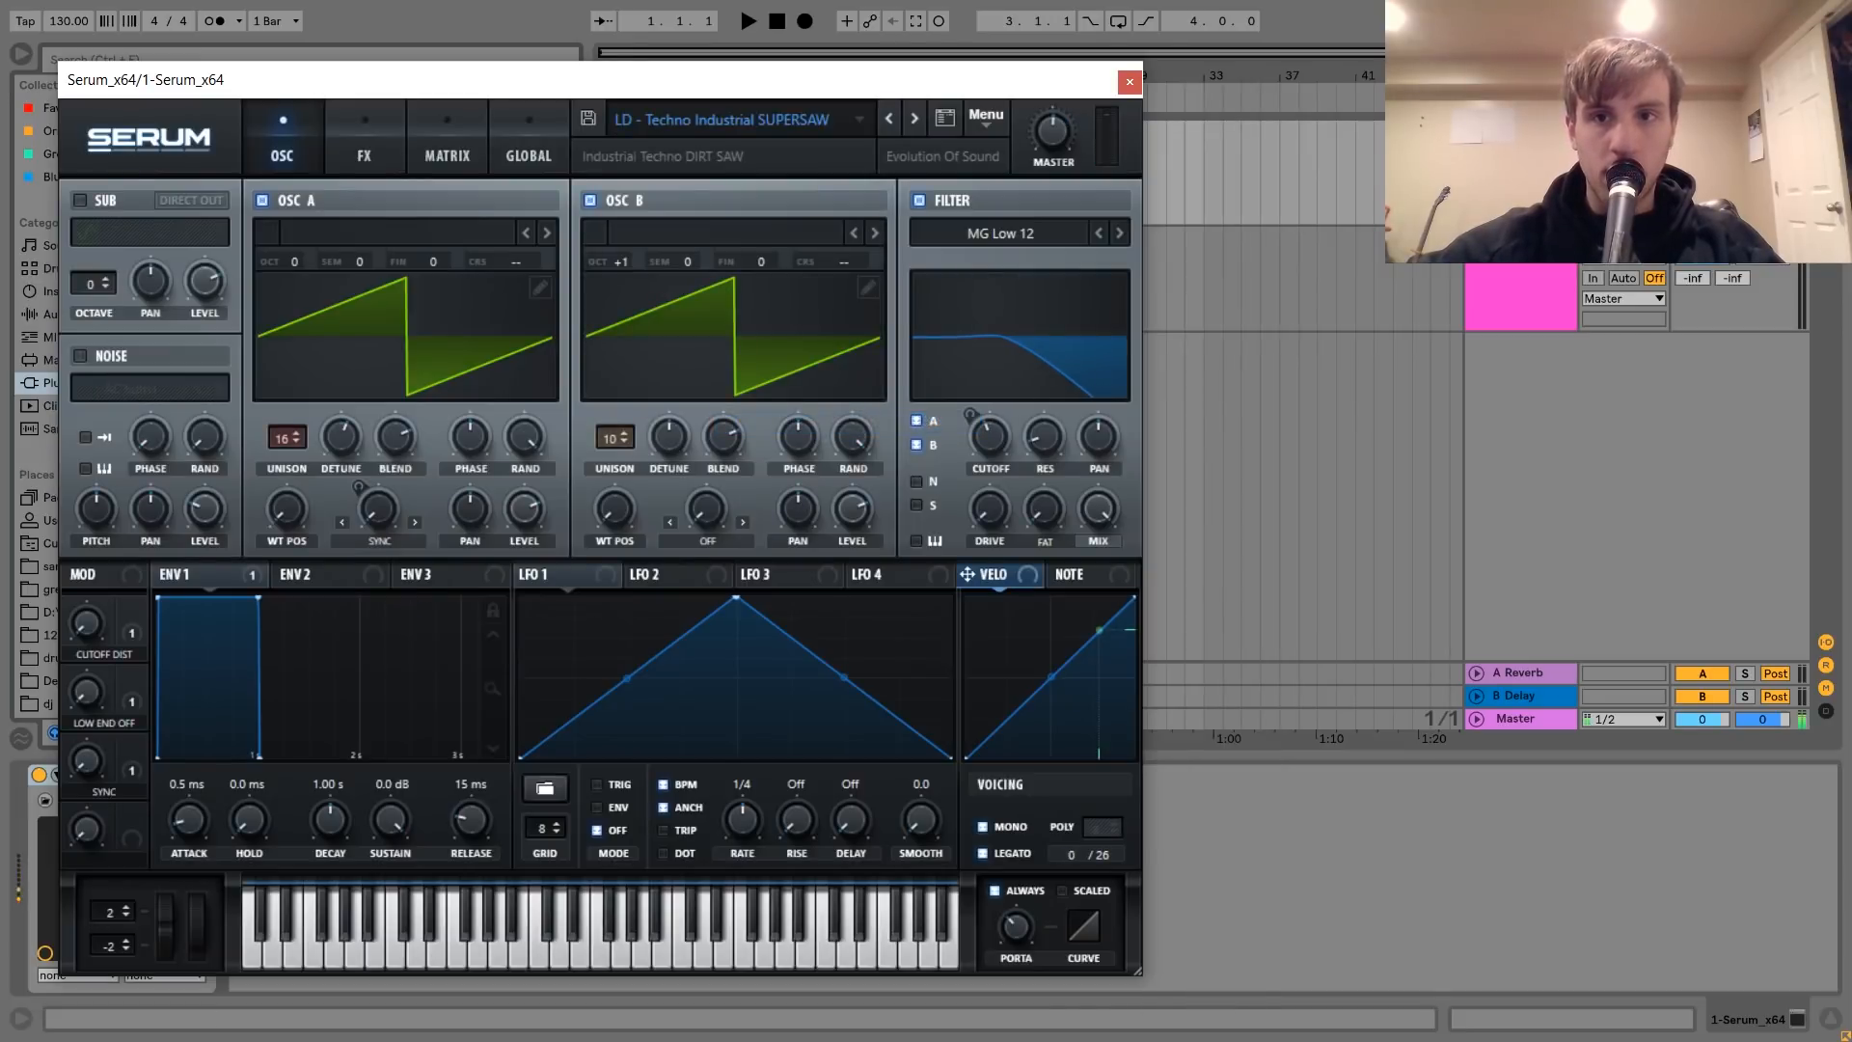
pyautogui.press('f')
pyautogui.press('f')
pyautogui.click(914, 117)
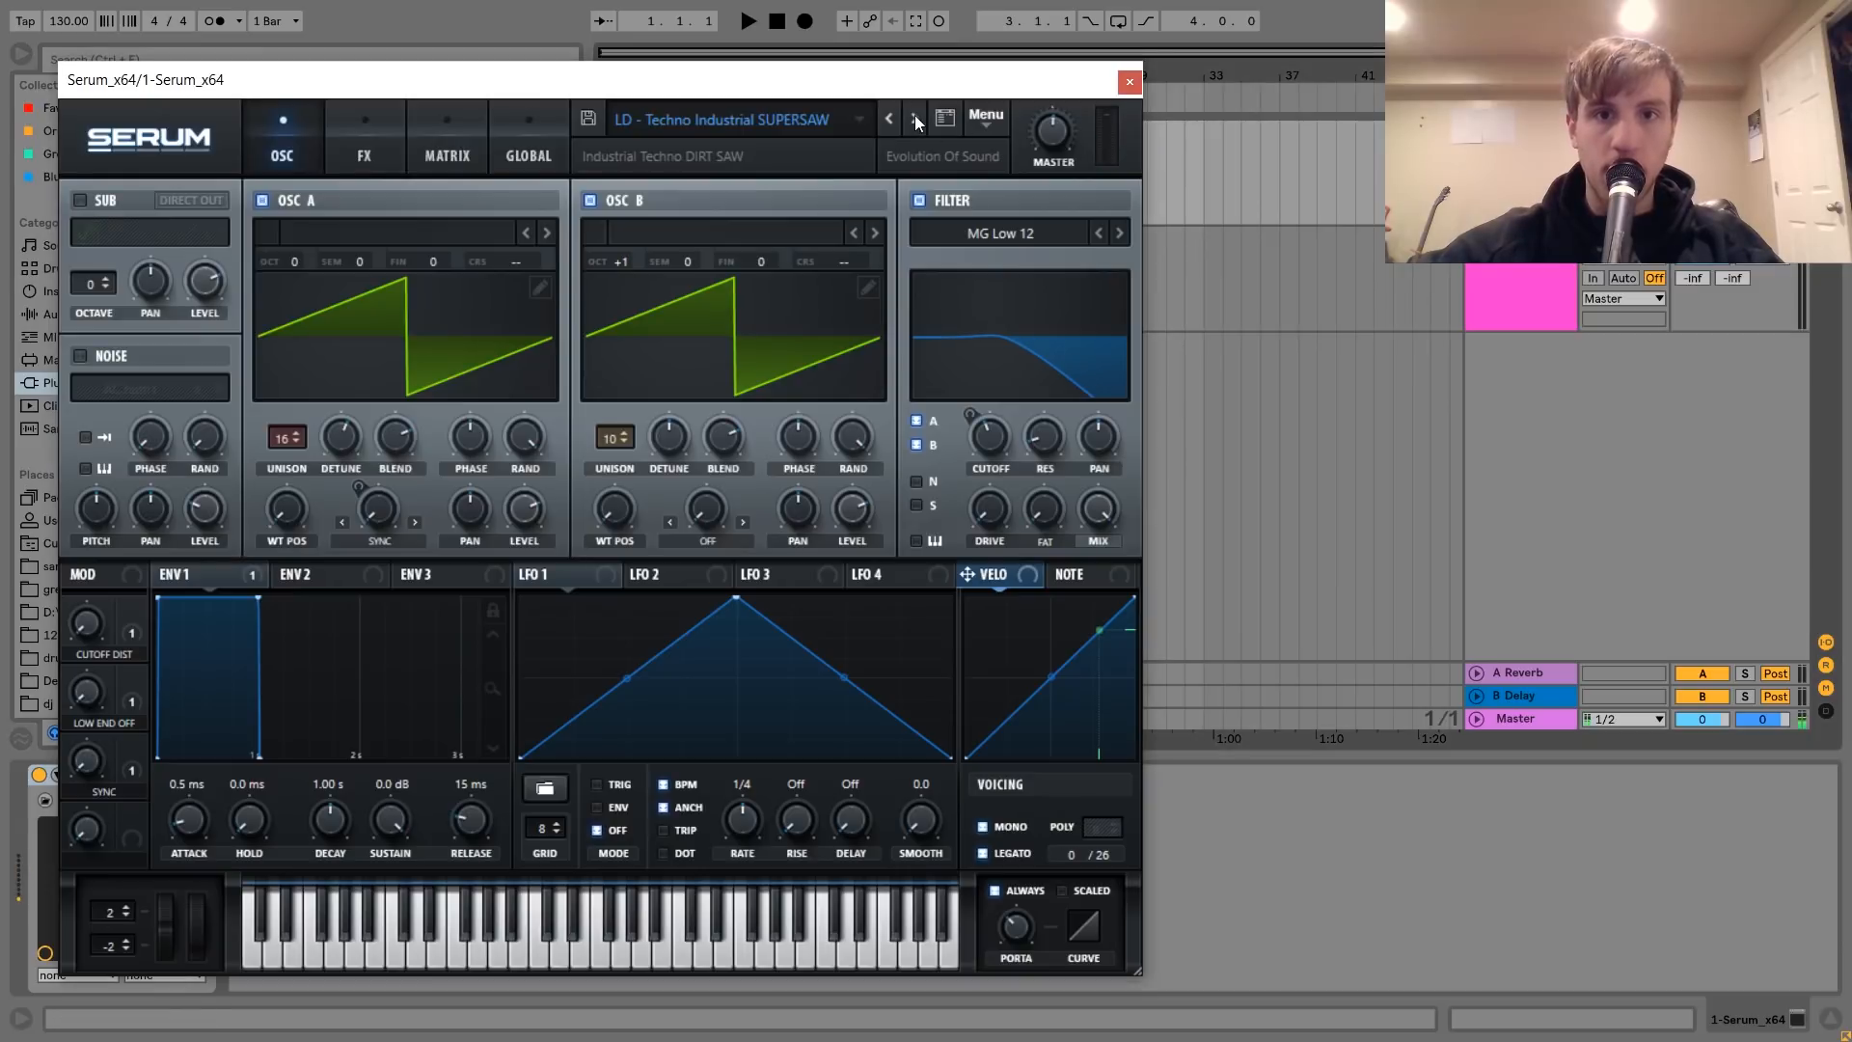
pyautogui.click(1129, 81)
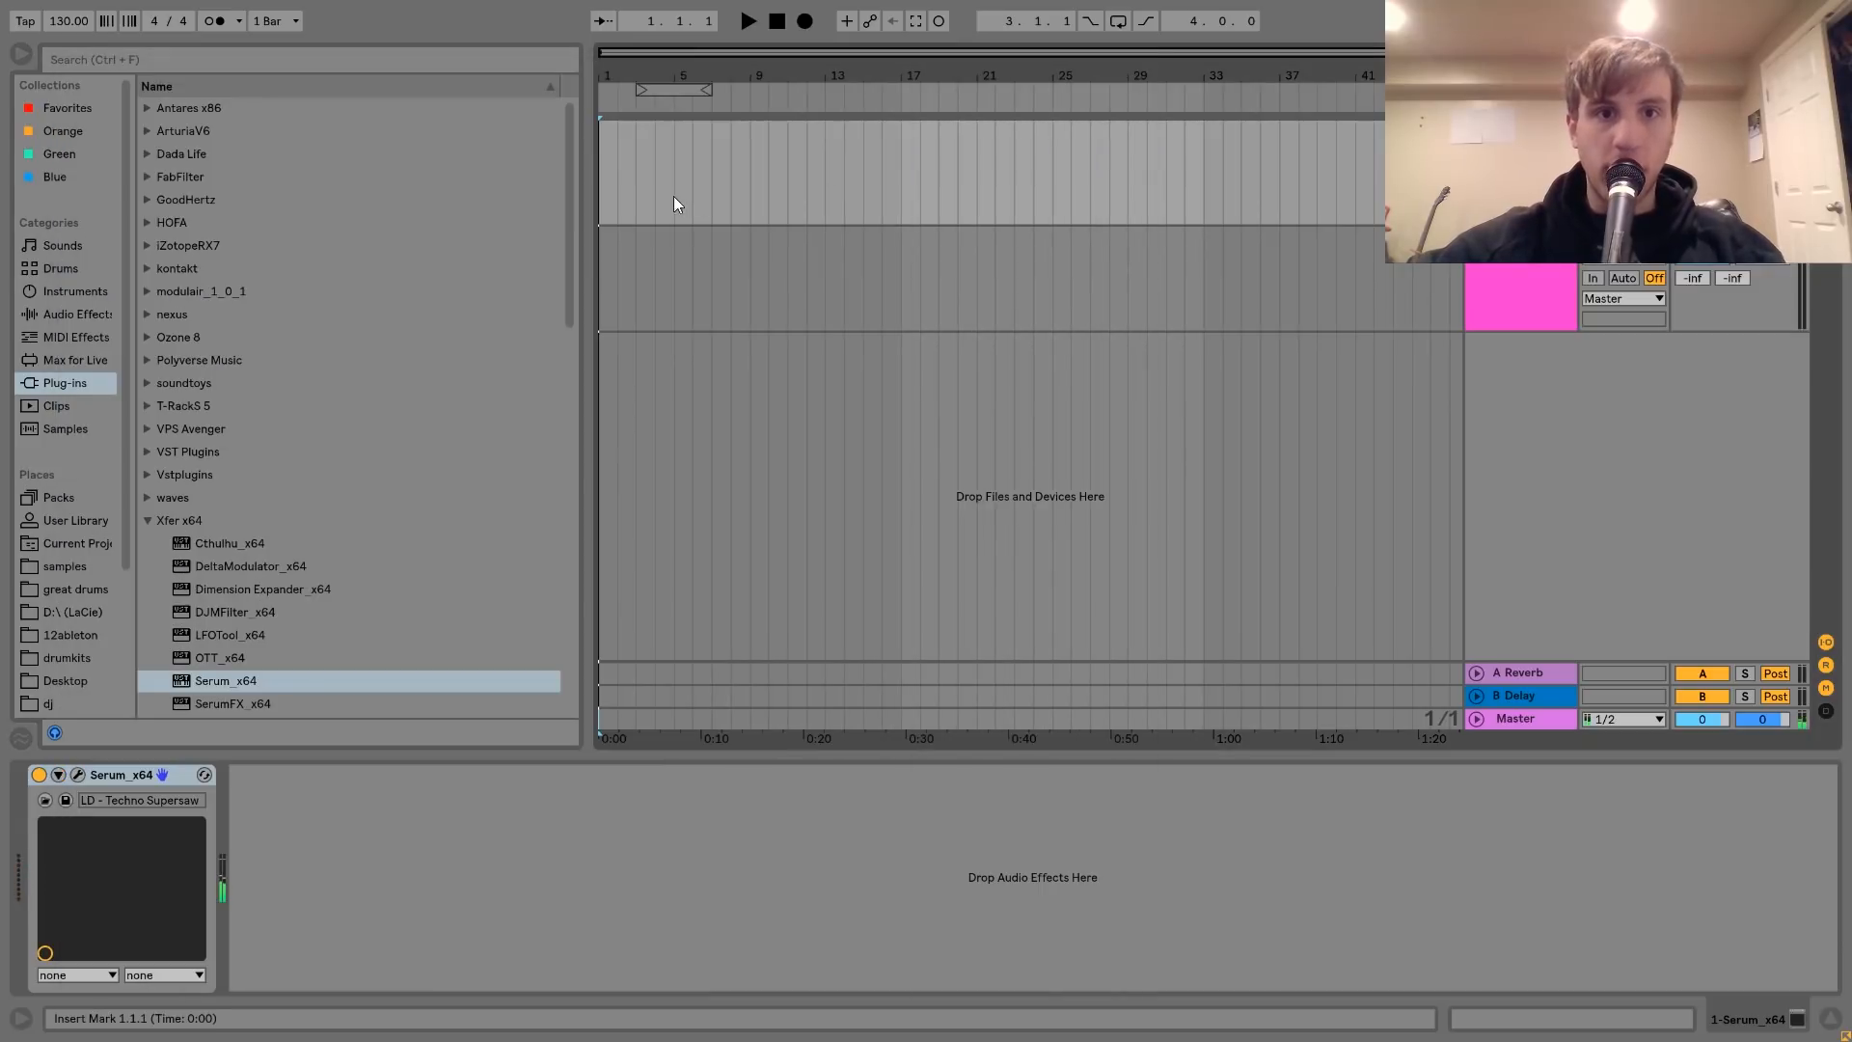
# - Create a four-bar MIDI clip at the start of the Serum track and place an F2 note at 1.1.1
pyautogui.hotkey('shift', 'Home')
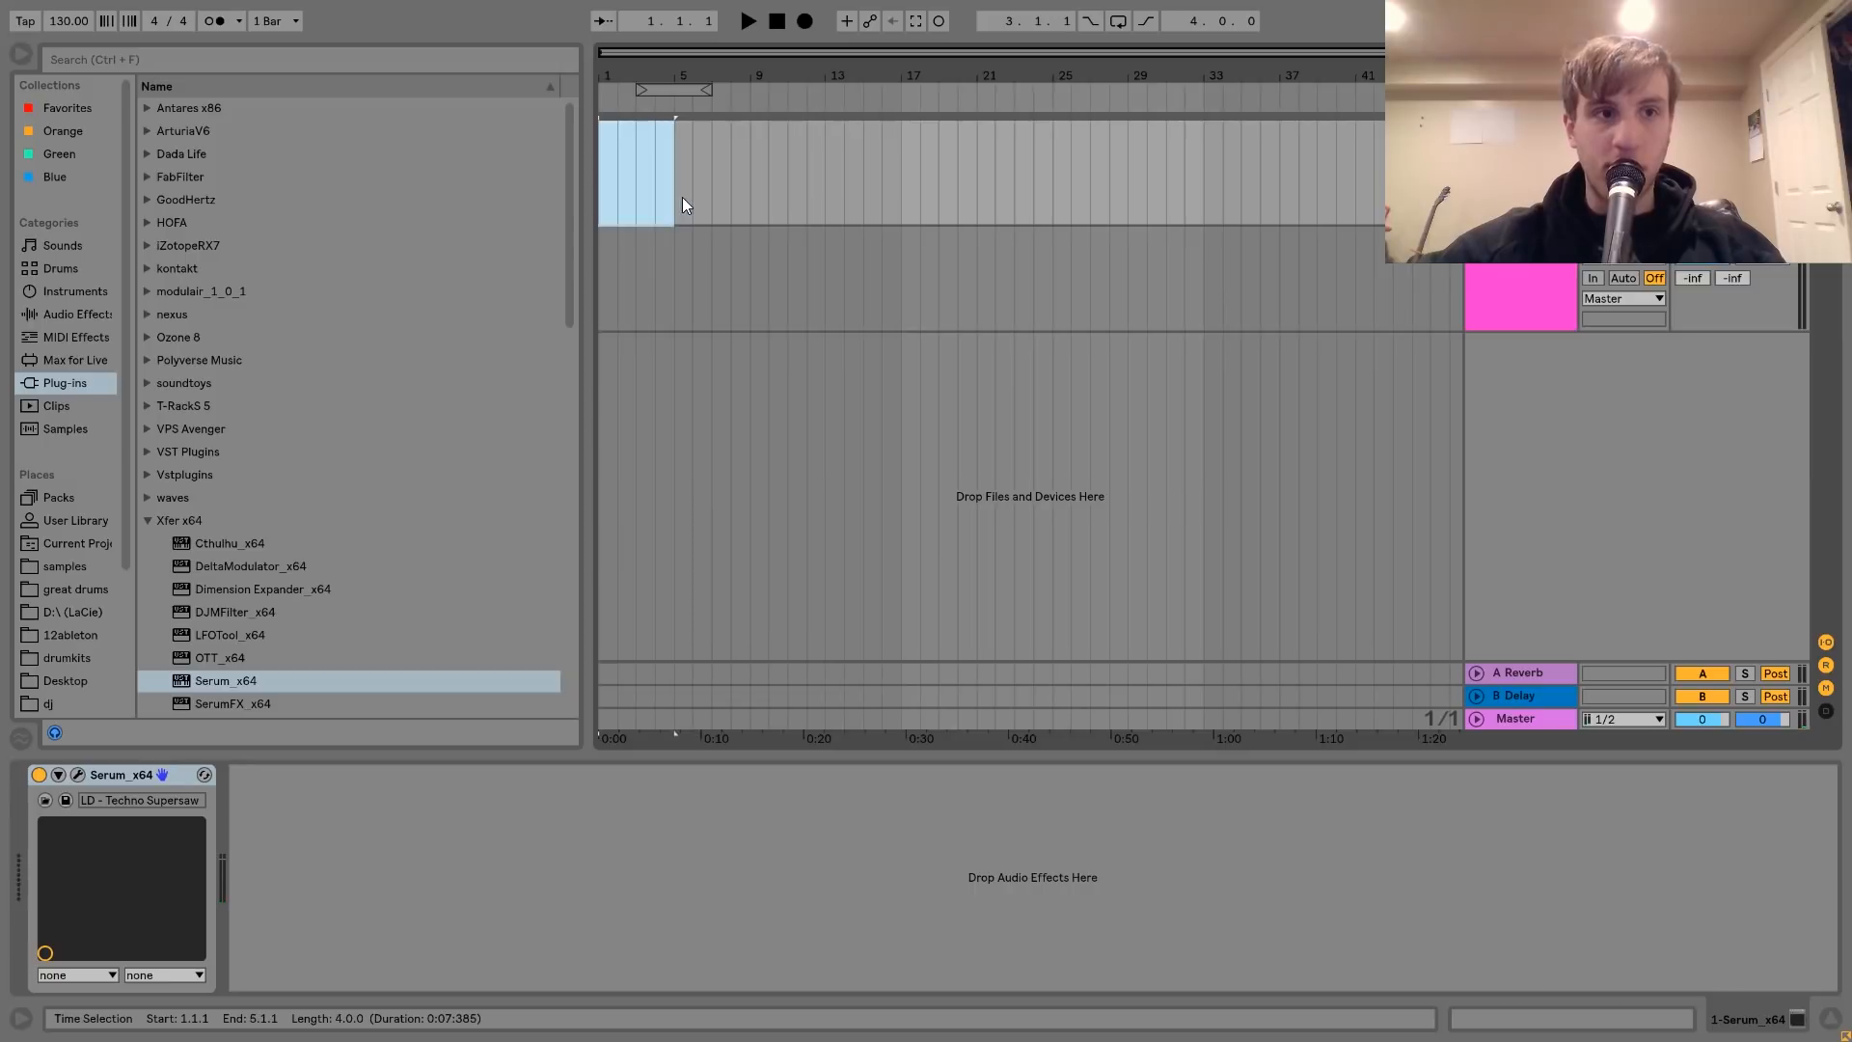
pyautogui.hotkey('ctrl', 'shift', 'm')
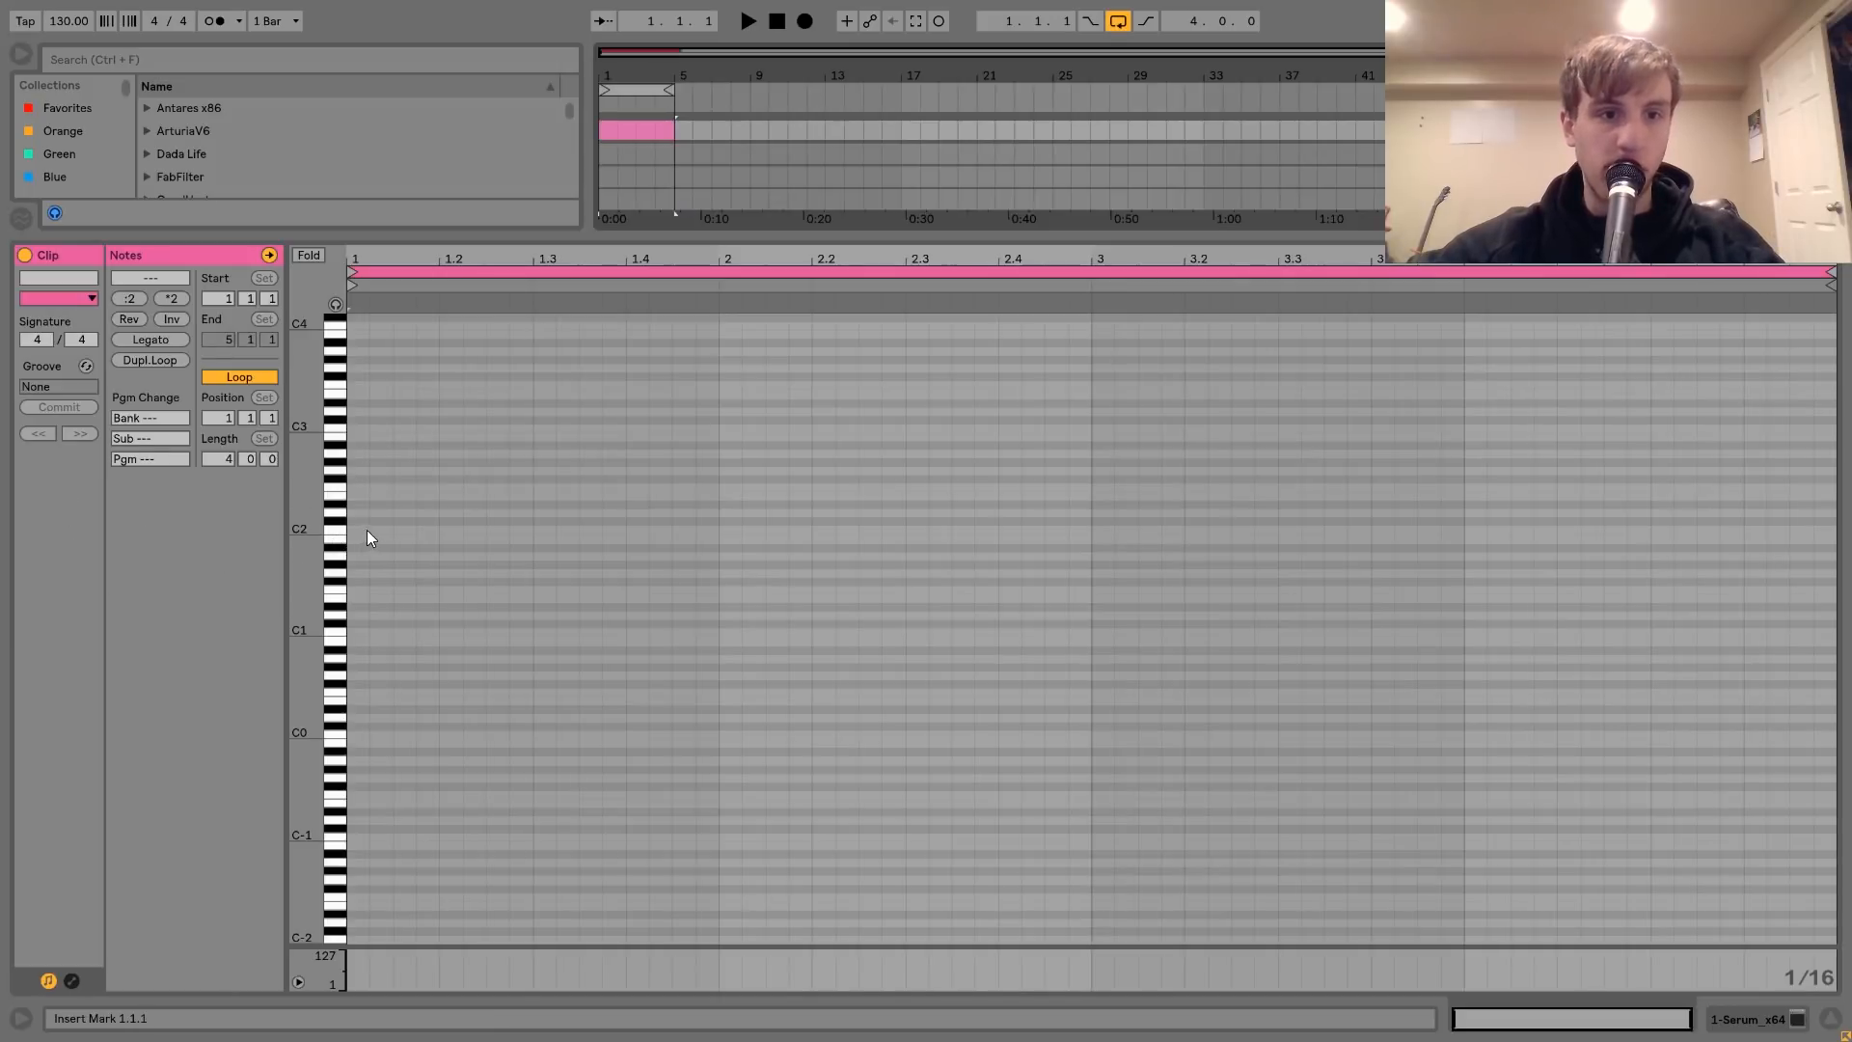
pyautogui.doubleClick(354, 384)
pyautogui.hotkey('shift', 'Down')
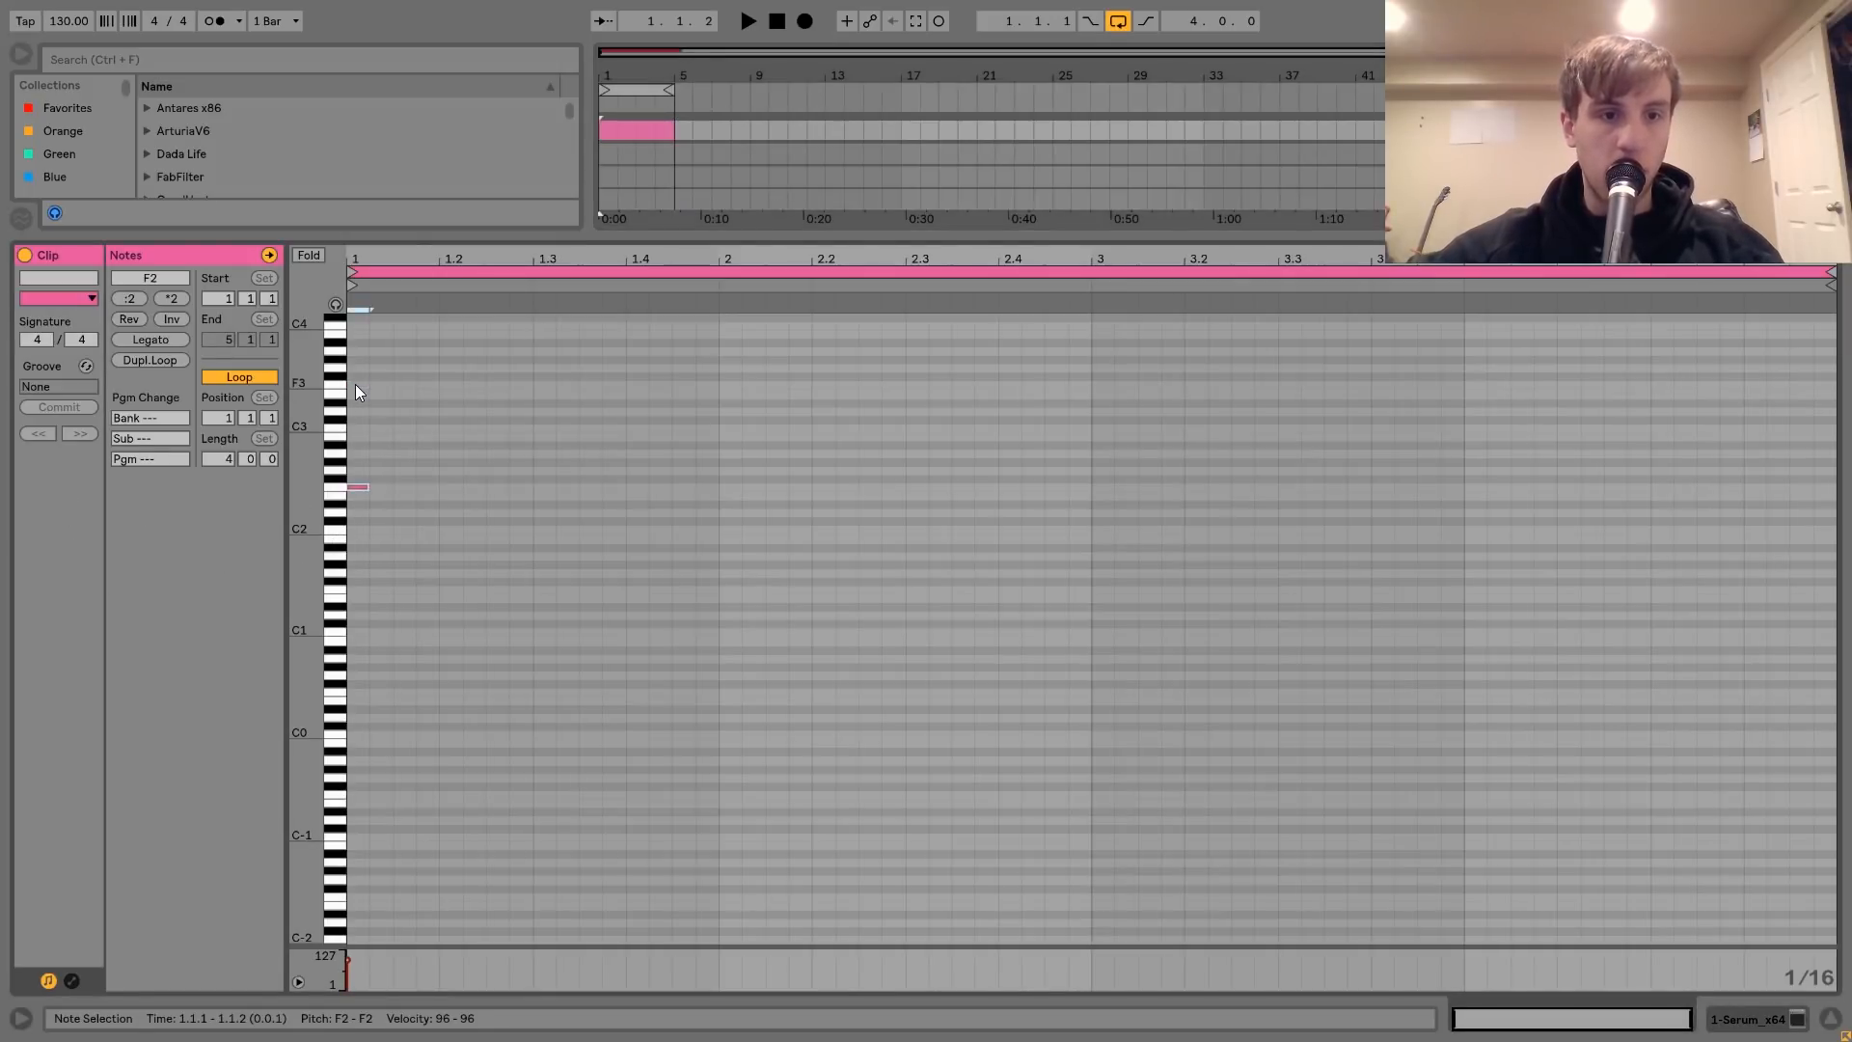
# - Duplicate the F2 note right after itself, raise the copy to G#3, lengthen both to eighth notes and play the clip
pyautogui.hotkey('ctrl', 'd')
pyautogui.press('Up')
pyautogui.press('Up')
pyautogui.press('Up')
pyautogui.hotkey('shift', 'Up')
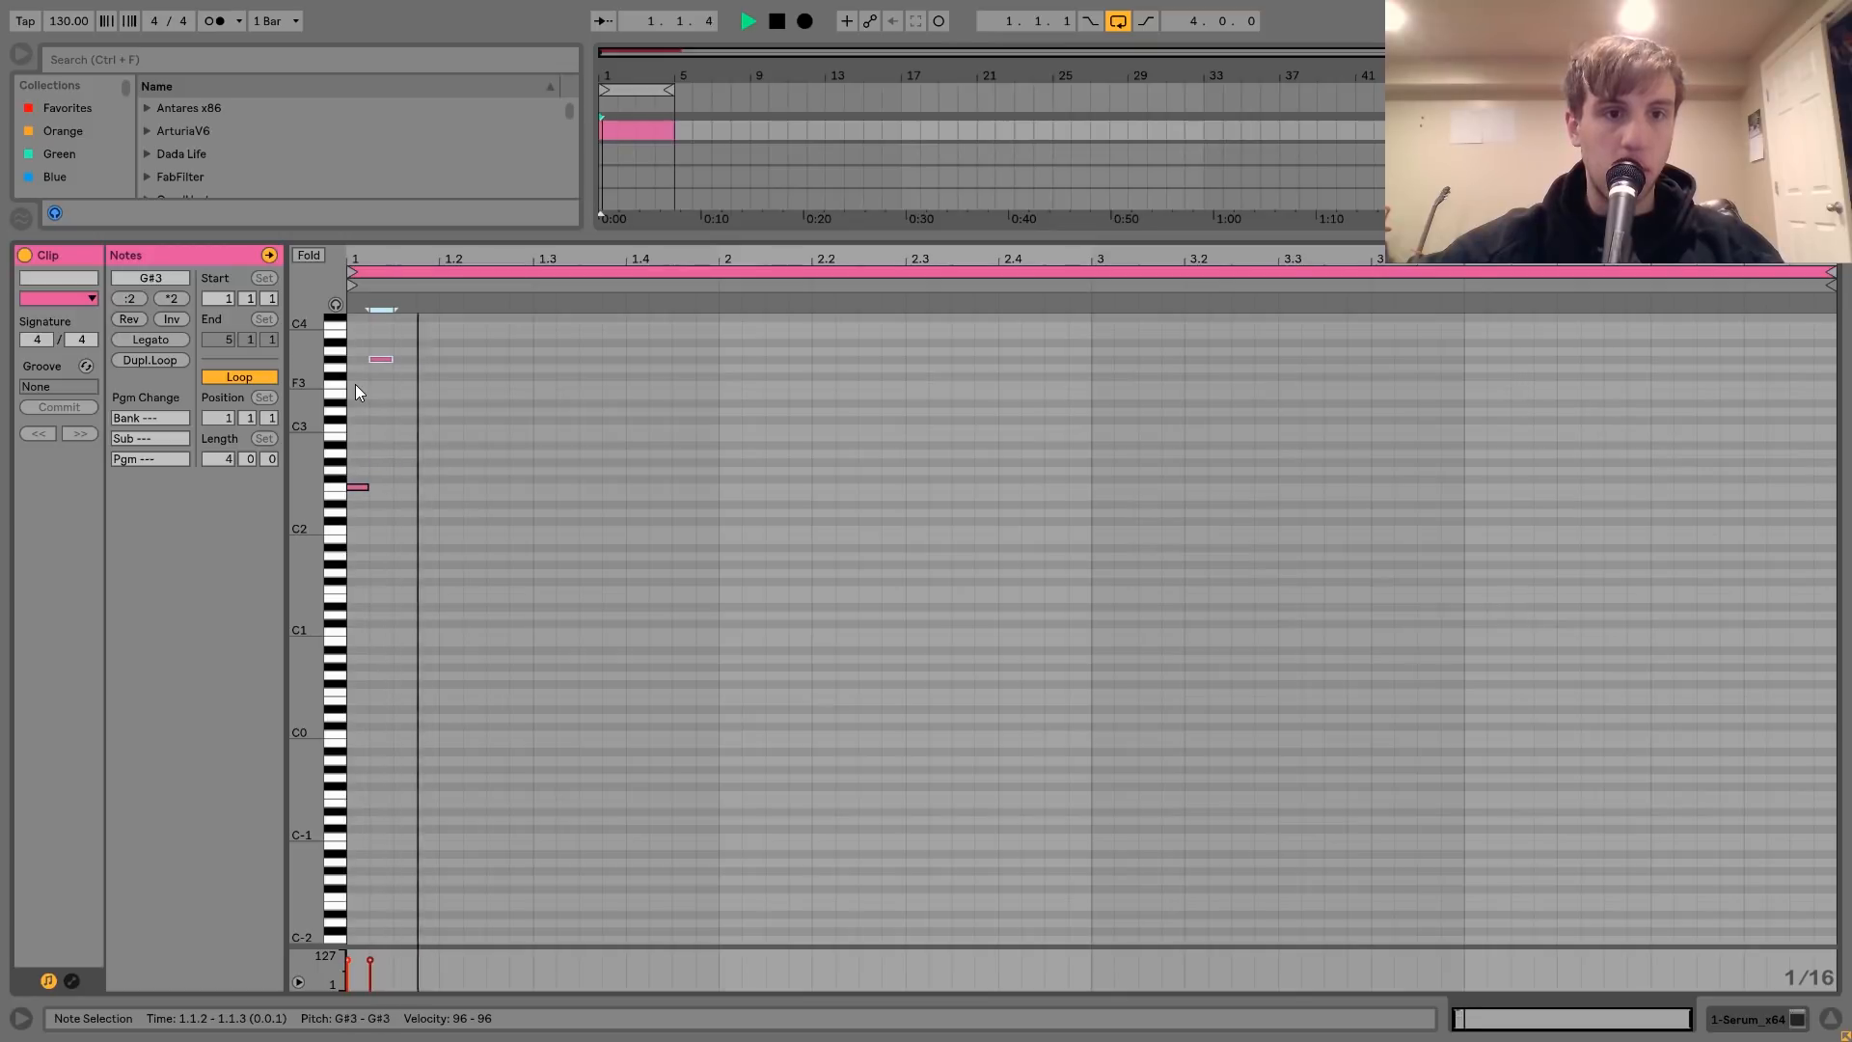
pyautogui.press('Right')
pyautogui.hotkey('ctrl', 'a')
pyautogui.hotkey('shift', 'Right')
pyautogui.press('space')
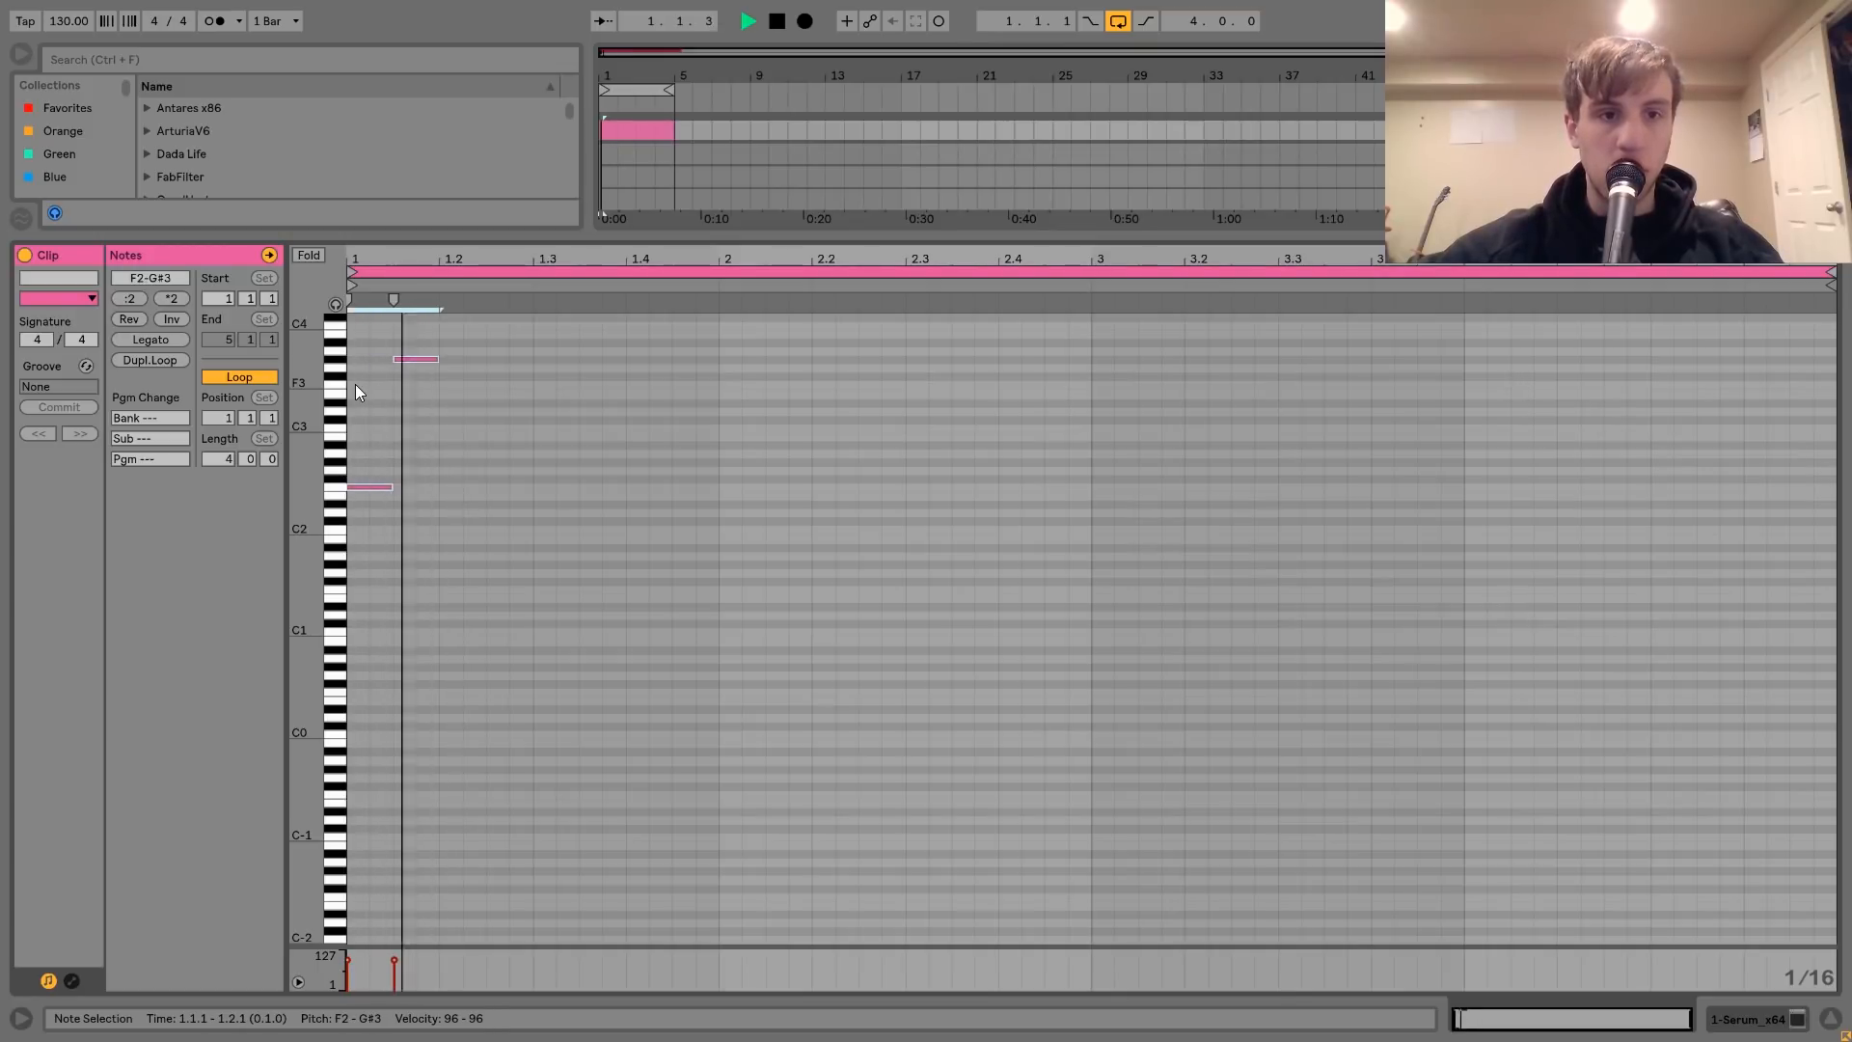
# - Duplicate the two-note pattern to the start of bar 3 and raise the copy's second note to A#3
pyautogui.moveTo(379, 524); pyautogui.dragTo(1098, 270)
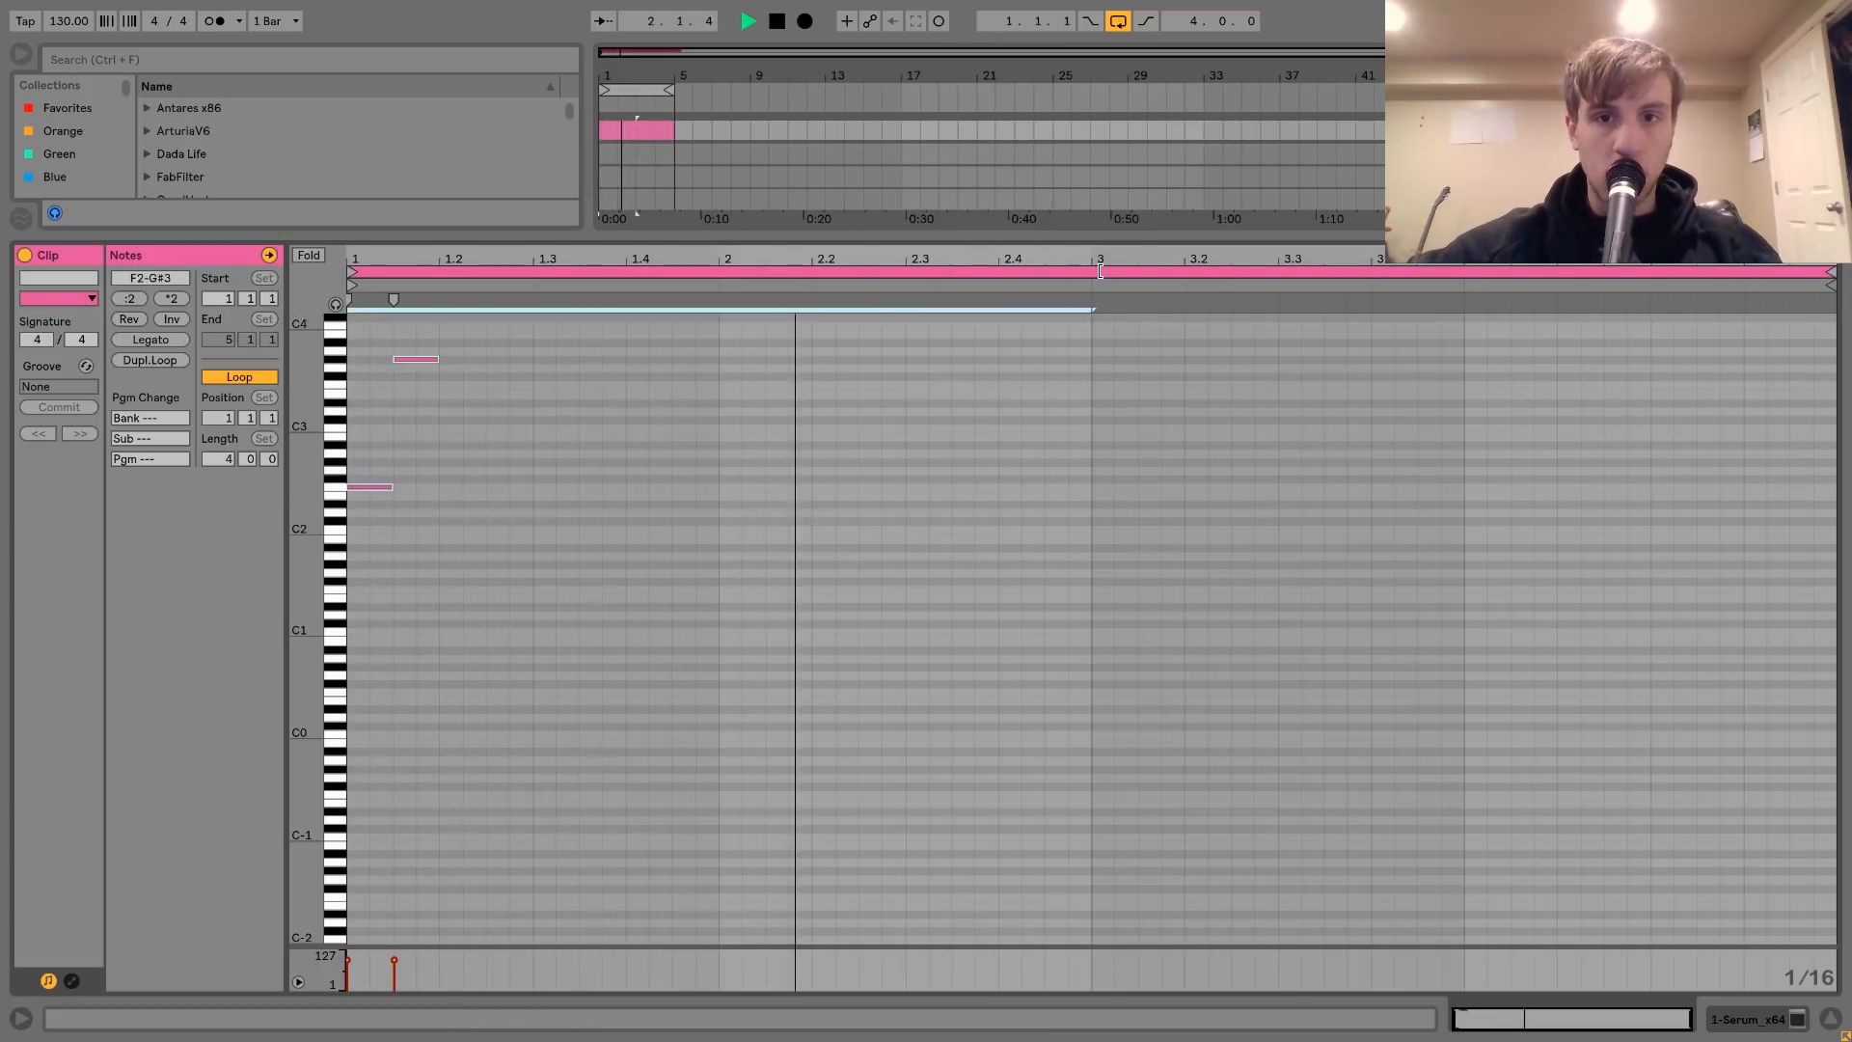
pyautogui.hotkey('ctrl', 'd')
pyautogui.click(1168, 359)
pyautogui.press('Up')
pyautogui.press('Up')
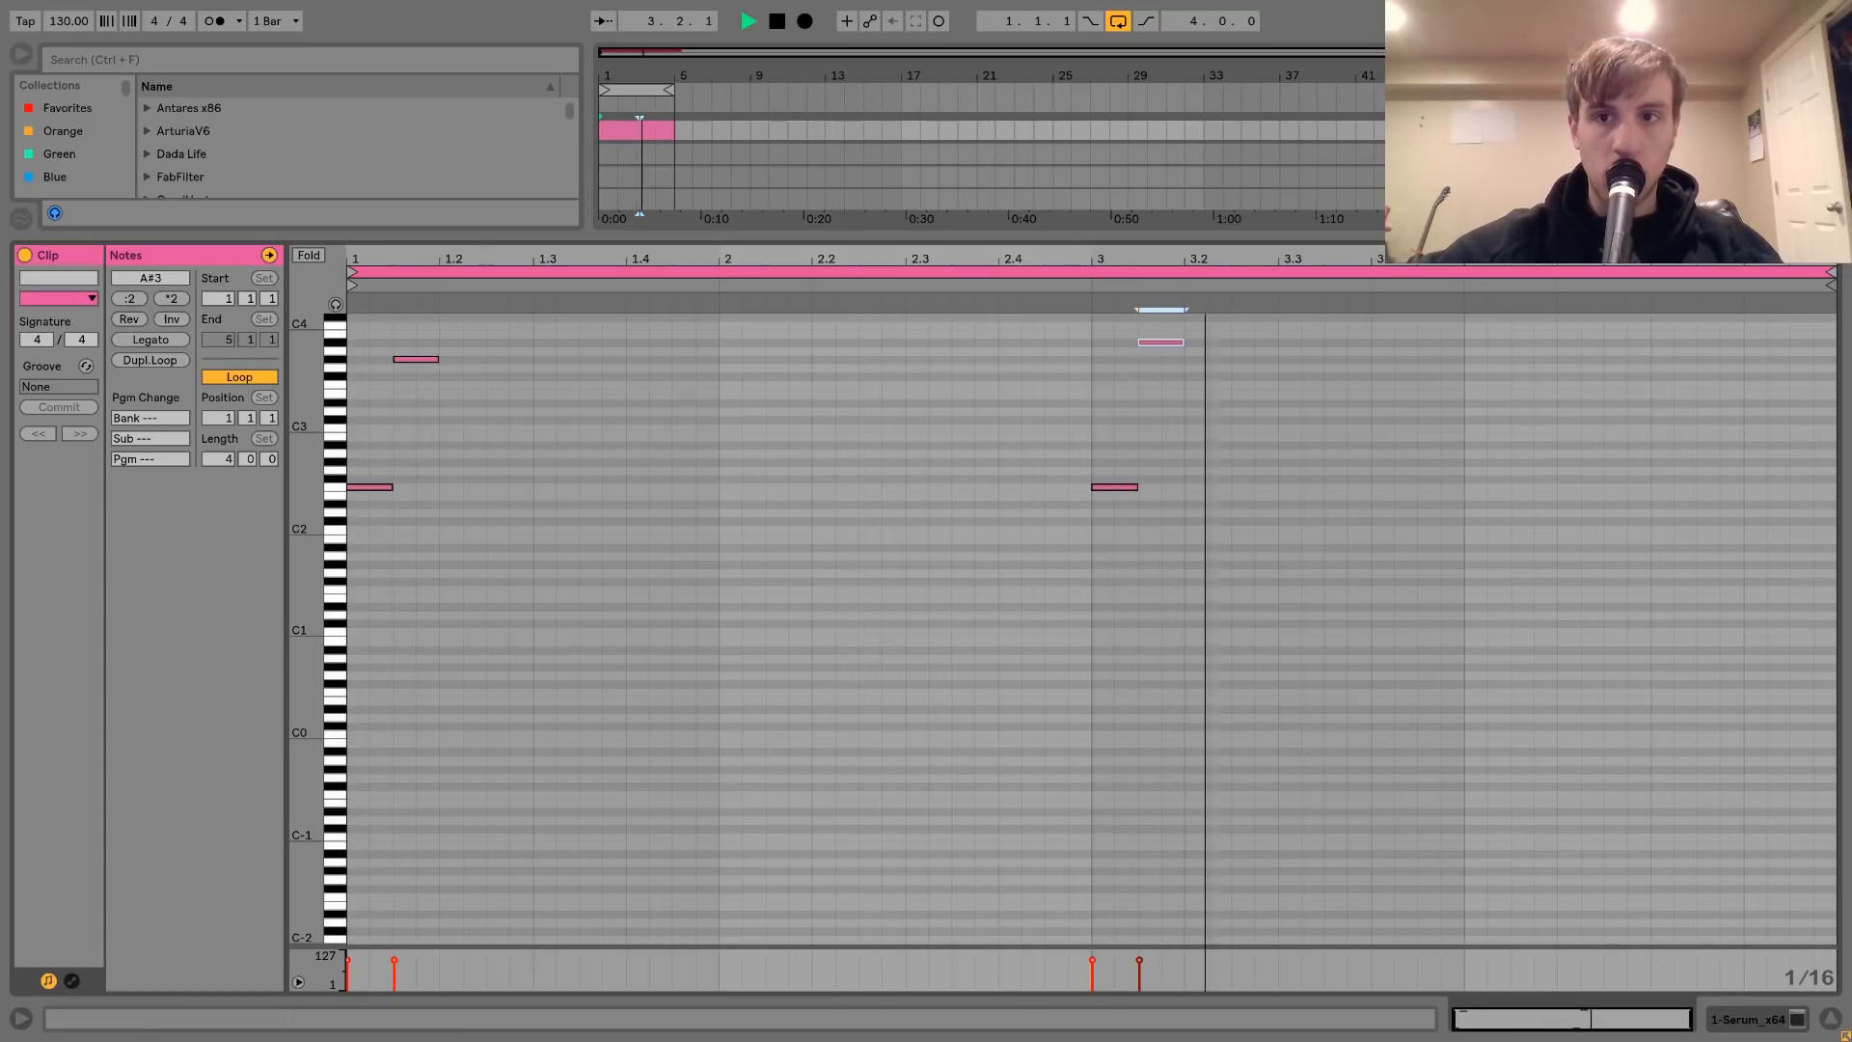
# - Duplicate the four-bar clip in the arrangement so the copy starts at bar 5
pyautogui.doubleClick(1521, 130)
pyautogui.click(632, 135)
pyautogui.hotkey('ctrl', 'd')
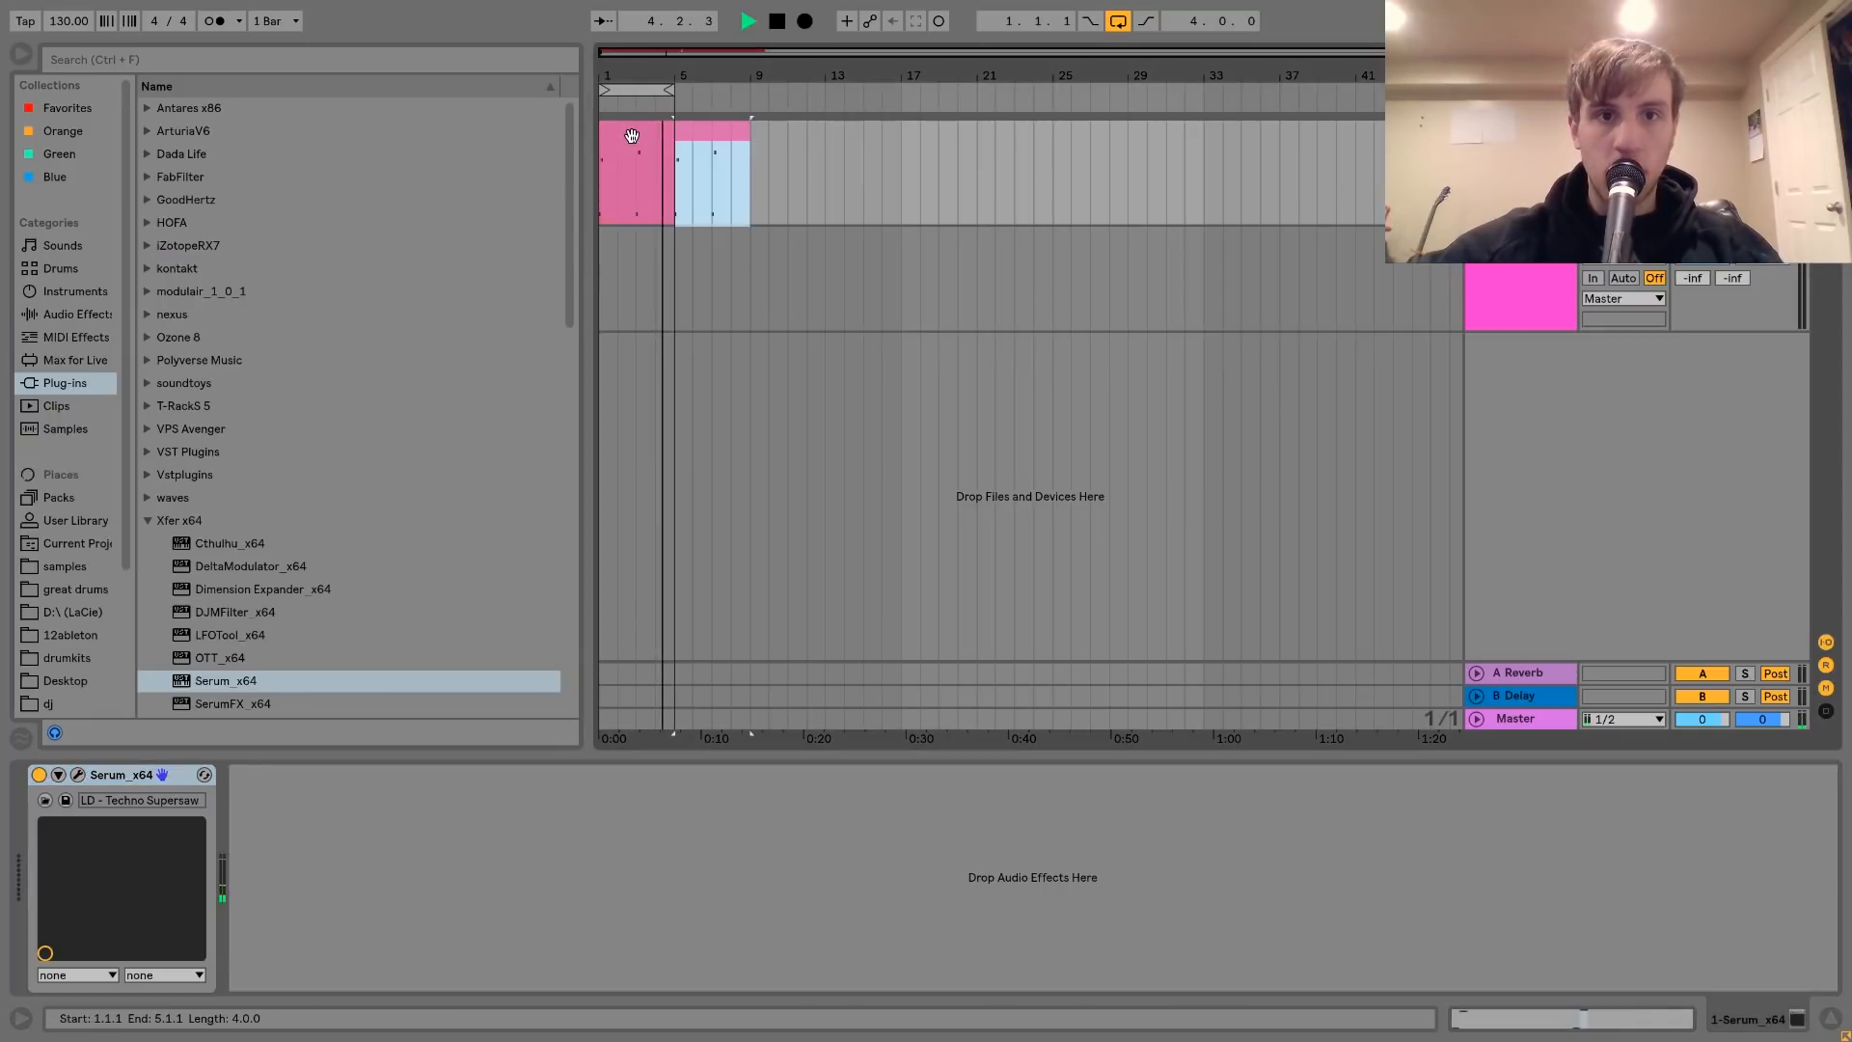
# - Duplicate the pair of four-bar clips so the copies fill bars 9 to 16
pyautogui.keyDown('shift'); pyautogui.click(632, 135); pyautogui.keyUp('shift')
pyautogui.hotkey('ctrl', 'd')
pyautogui.hotkey('shift', 'Tab')
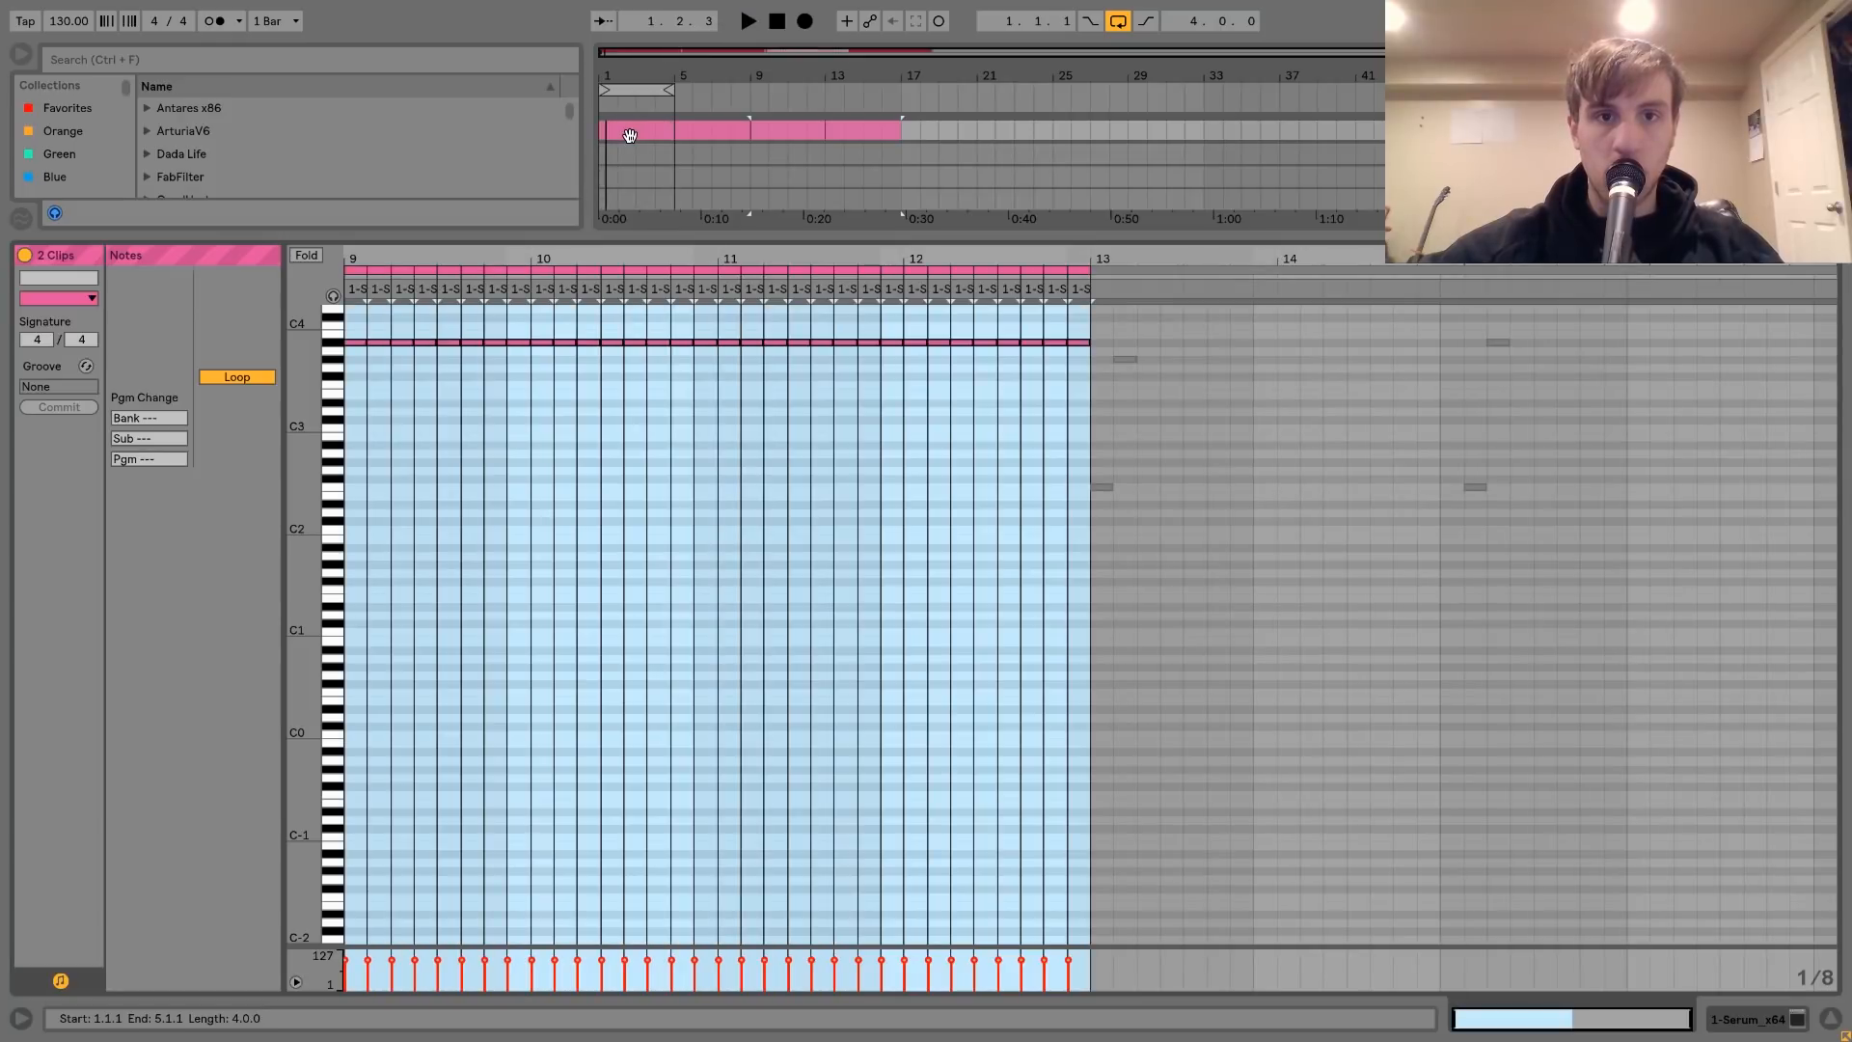
pyautogui.hotkey('ctrl', 'z')
pyautogui.hotkey('shift', 'Tab')
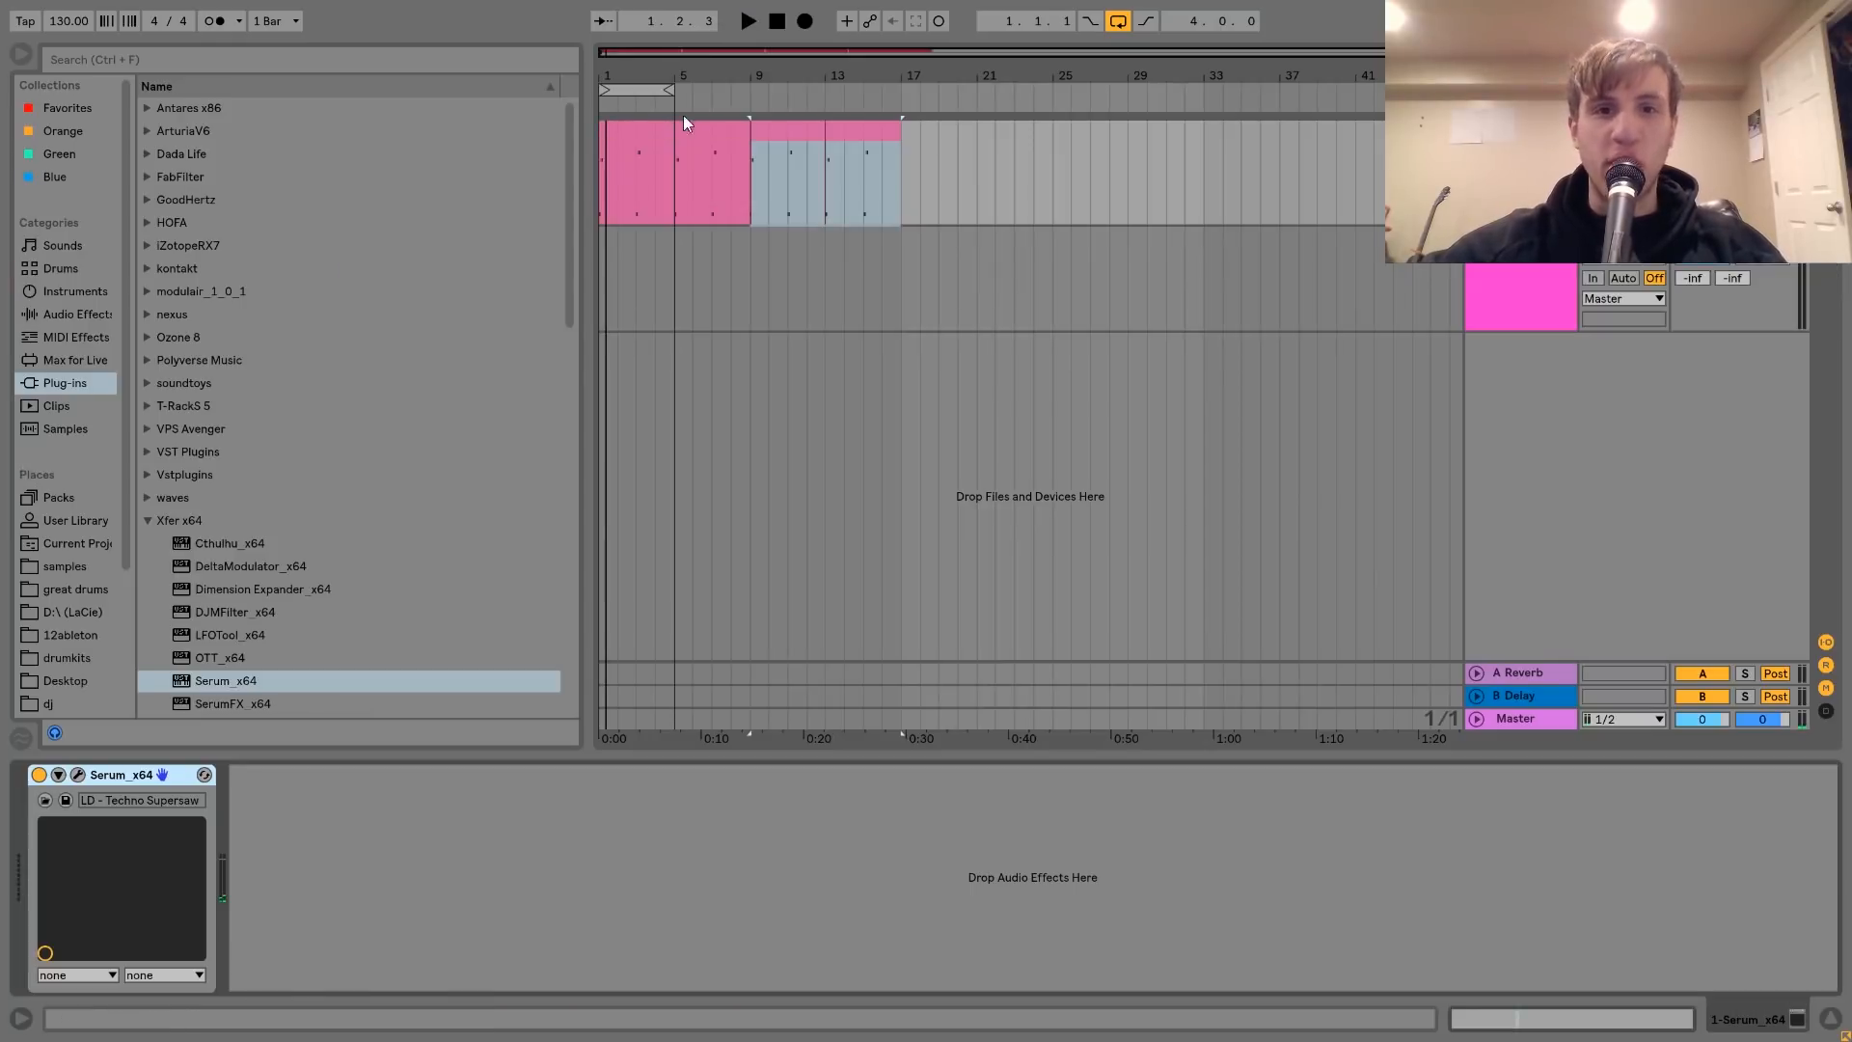
# - Set the arrangement loop to span the first two clips, eight bars from 1.1.1
pyautogui.click(645, 130)
pyautogui.keyDown('shift'); pyautogui.click(705, 138); pyautogui.keyUp('shift')
pyautogui.hotkey('ctrl', 'l')
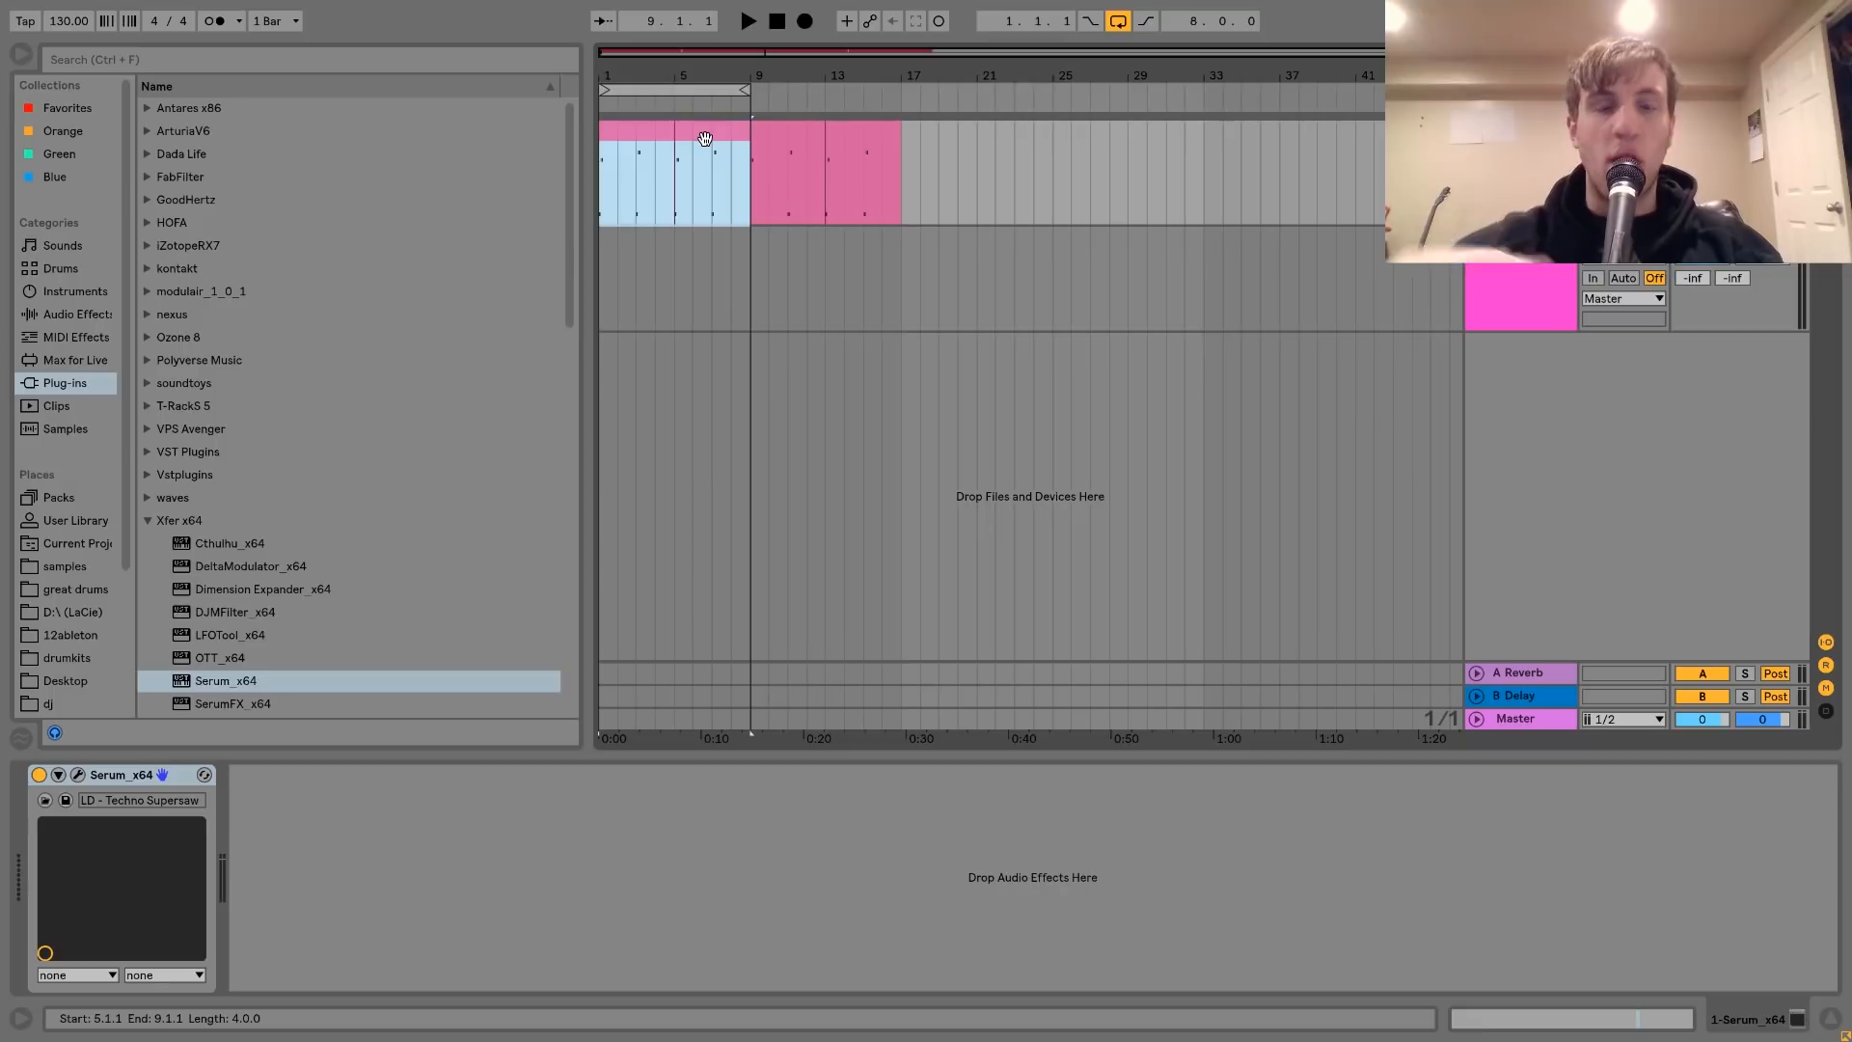
# - Delete the two extra clips from bar 9 onward and play the arrangement from the first clip
pyautogui.click(786, 132)
pyautogui.keyDown('shift'); pyautogui.click(864, 136); pyautogui.keyUp('shift')
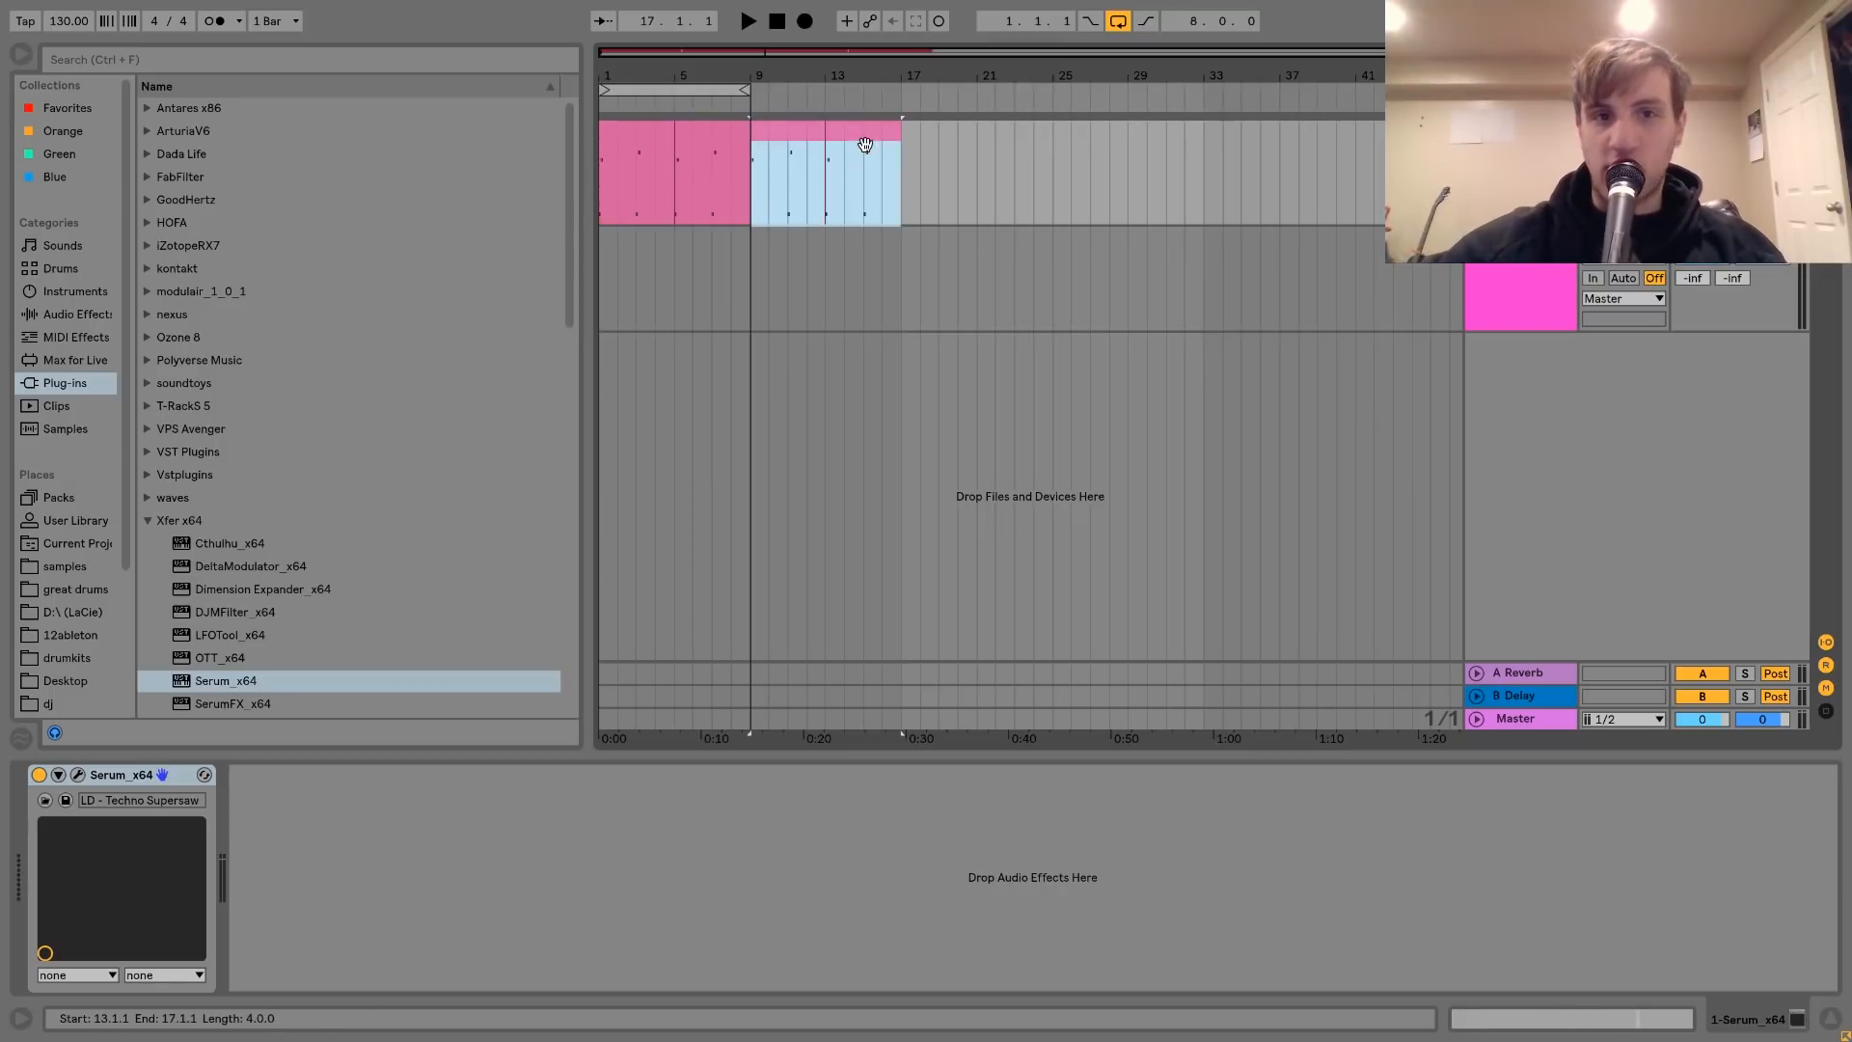
pyautogui.click(636, 146)
pyautogui.press('space')
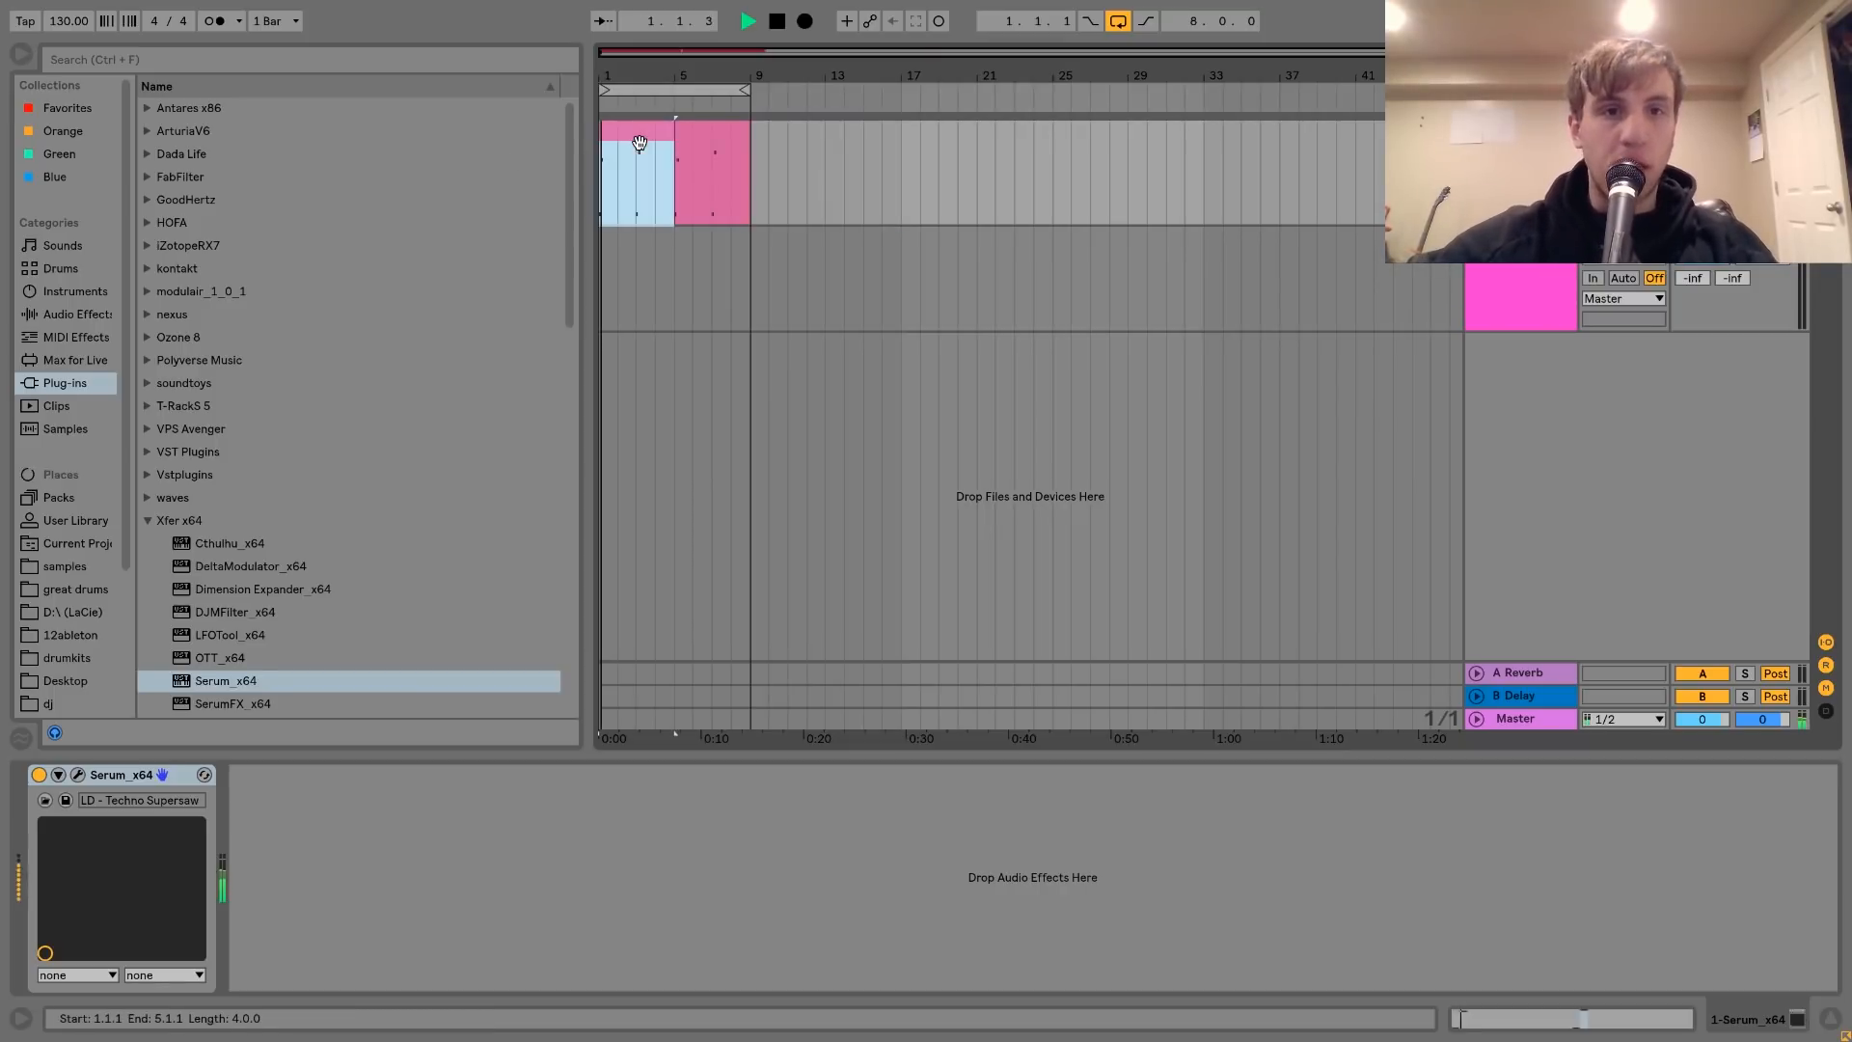
# - Audition the following lead presets in Serum against the melody, and settle on LD - Under Black Helmet
pyautogui.click(77, 773)
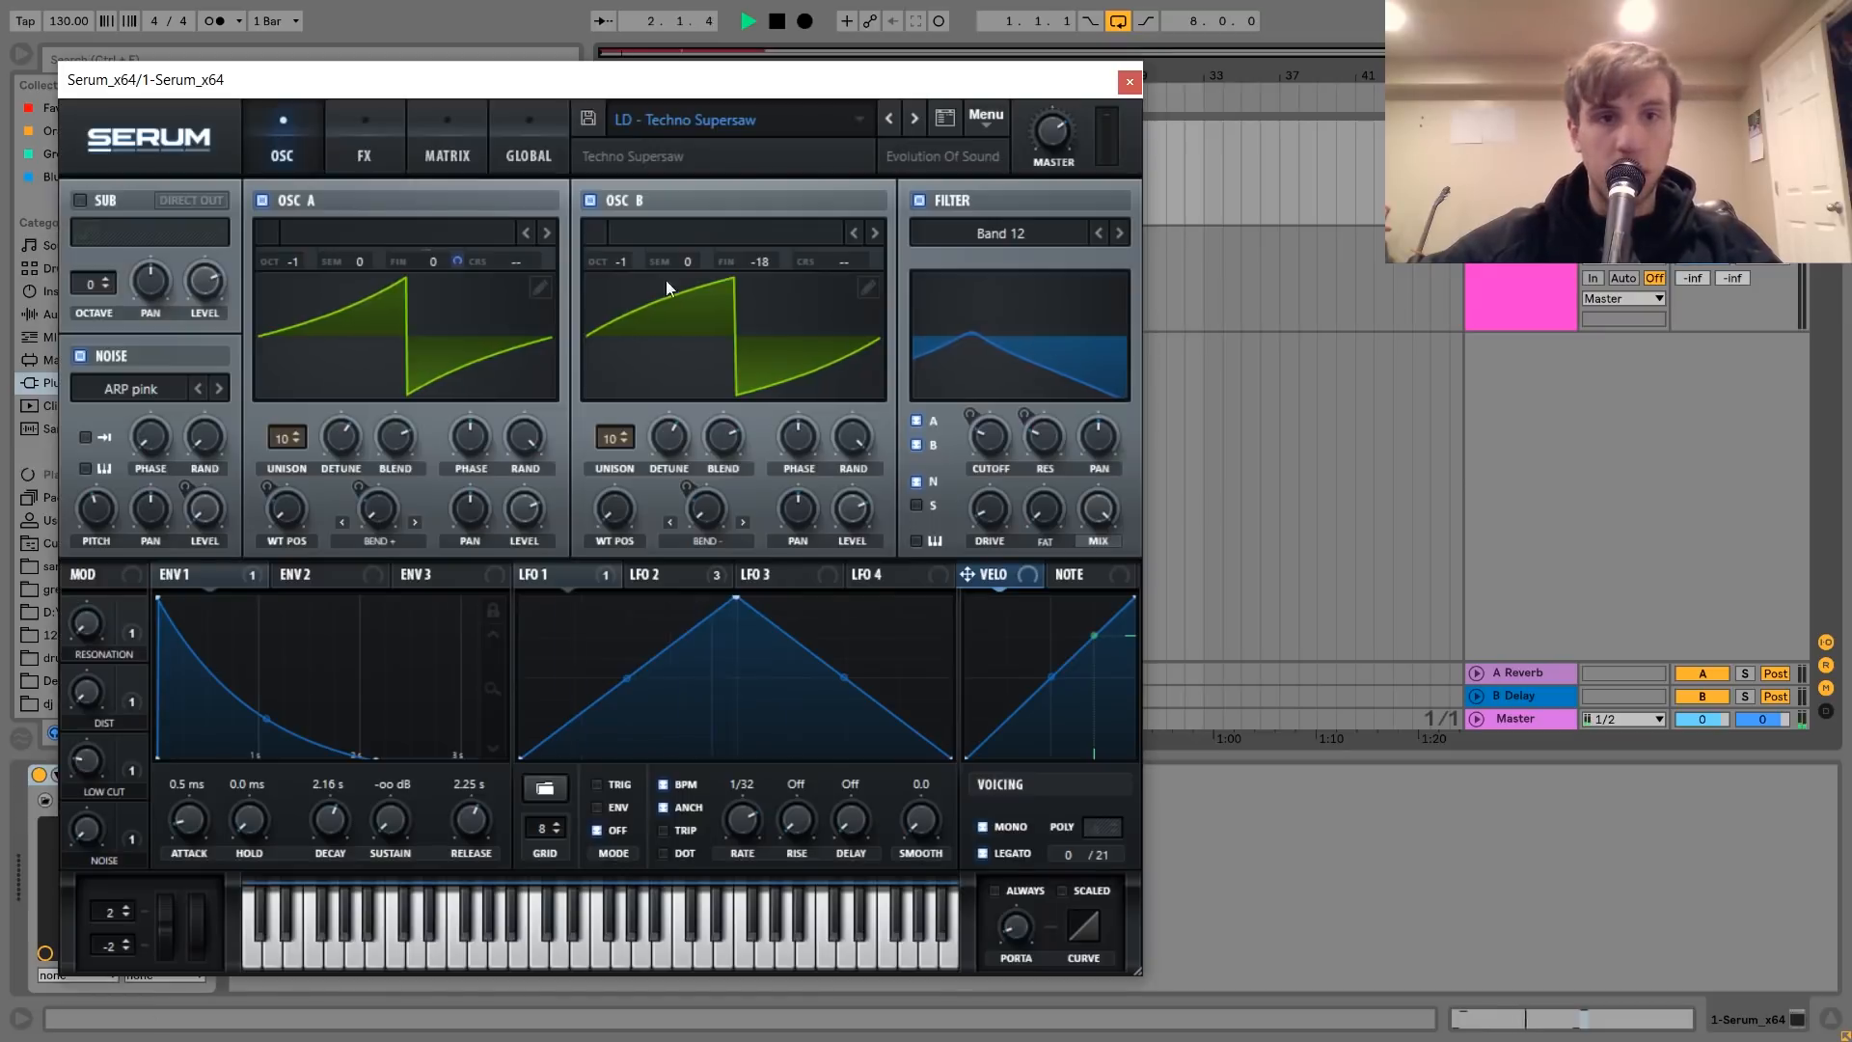
pyautogui.click(850, 117)
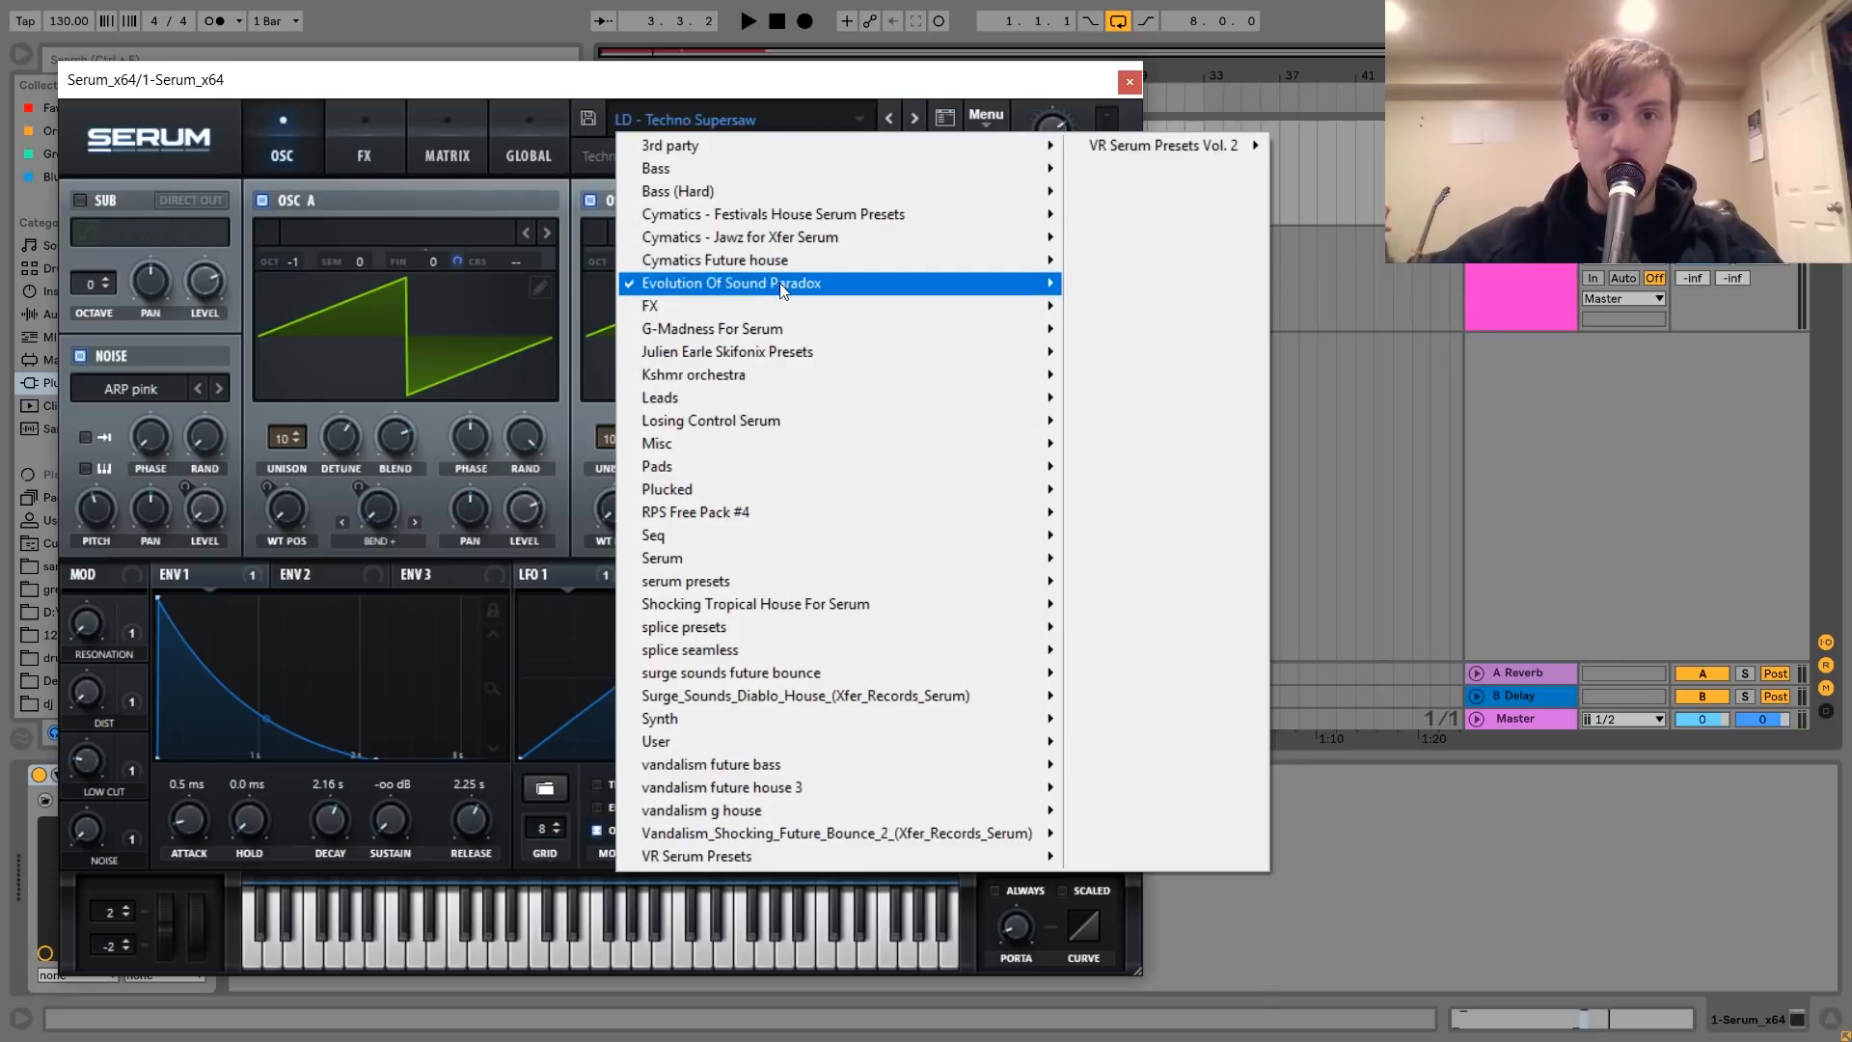
pyautogui.moveTo(783, 285)
pyautogui.click(825, 467)
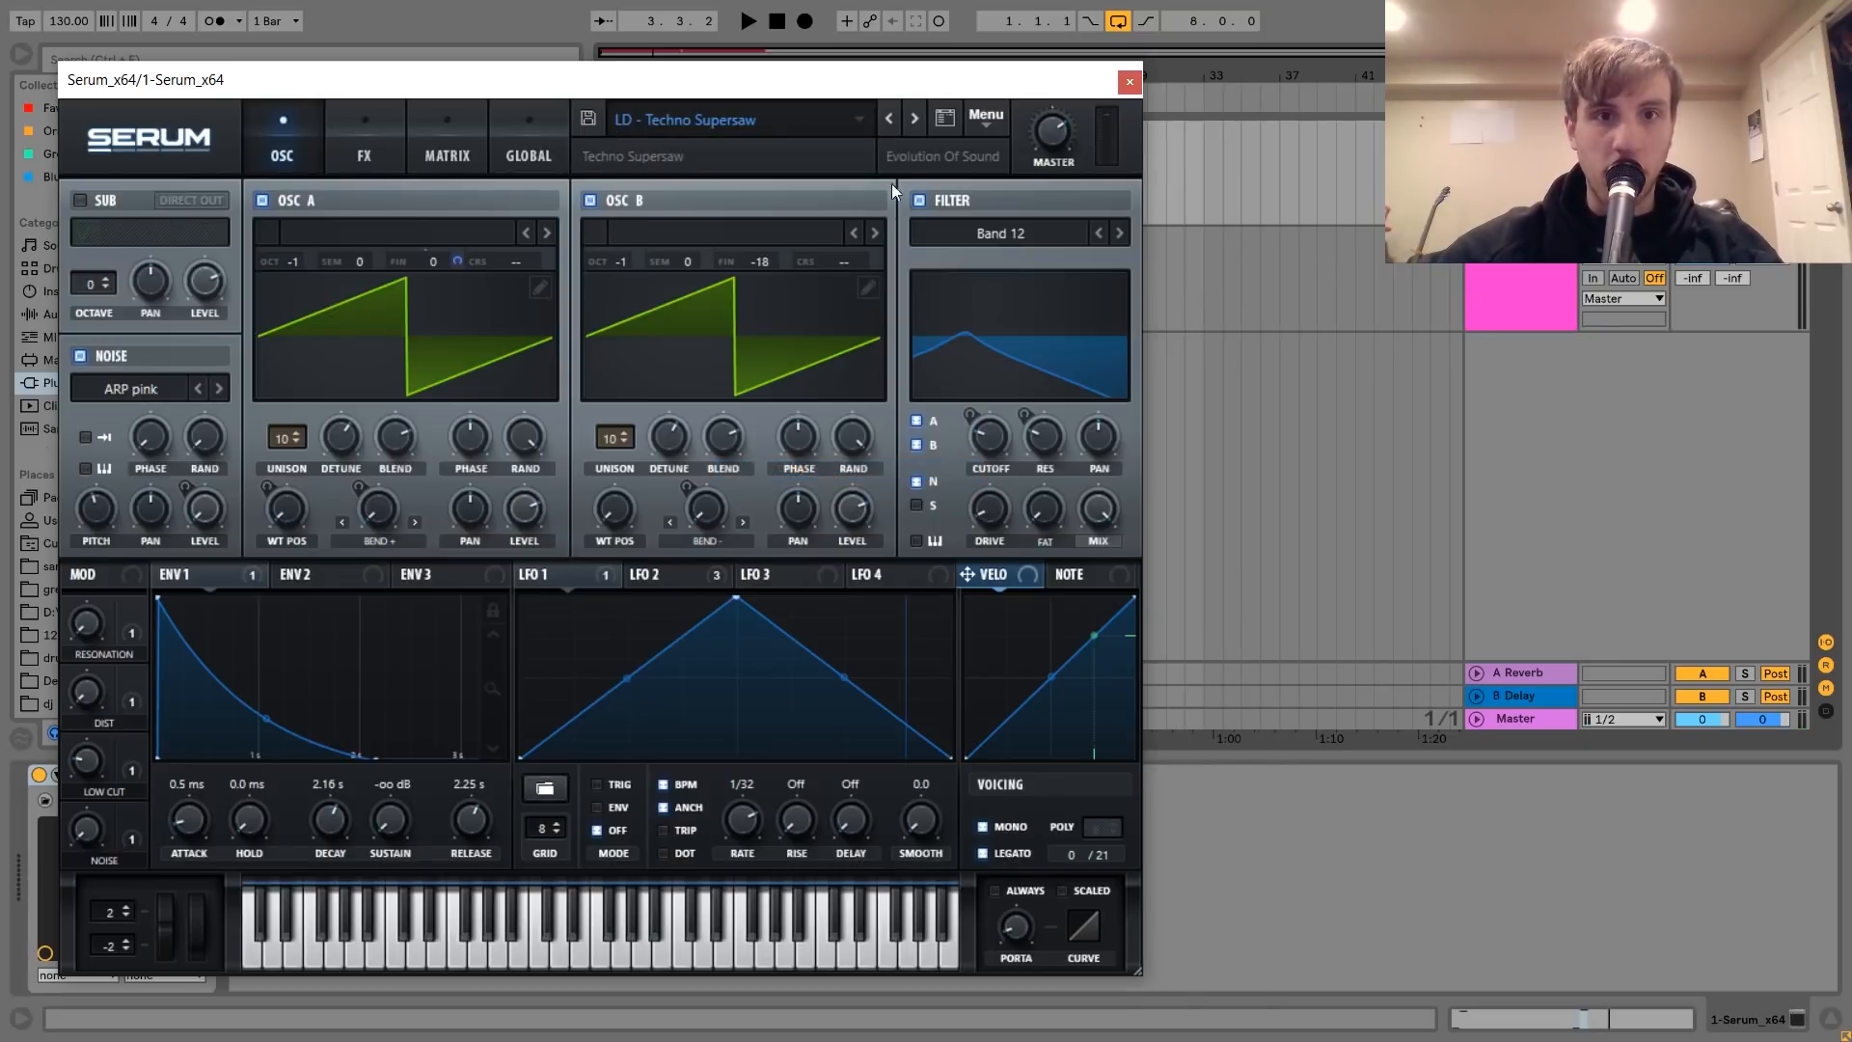
pyautogui.click(909, 119)
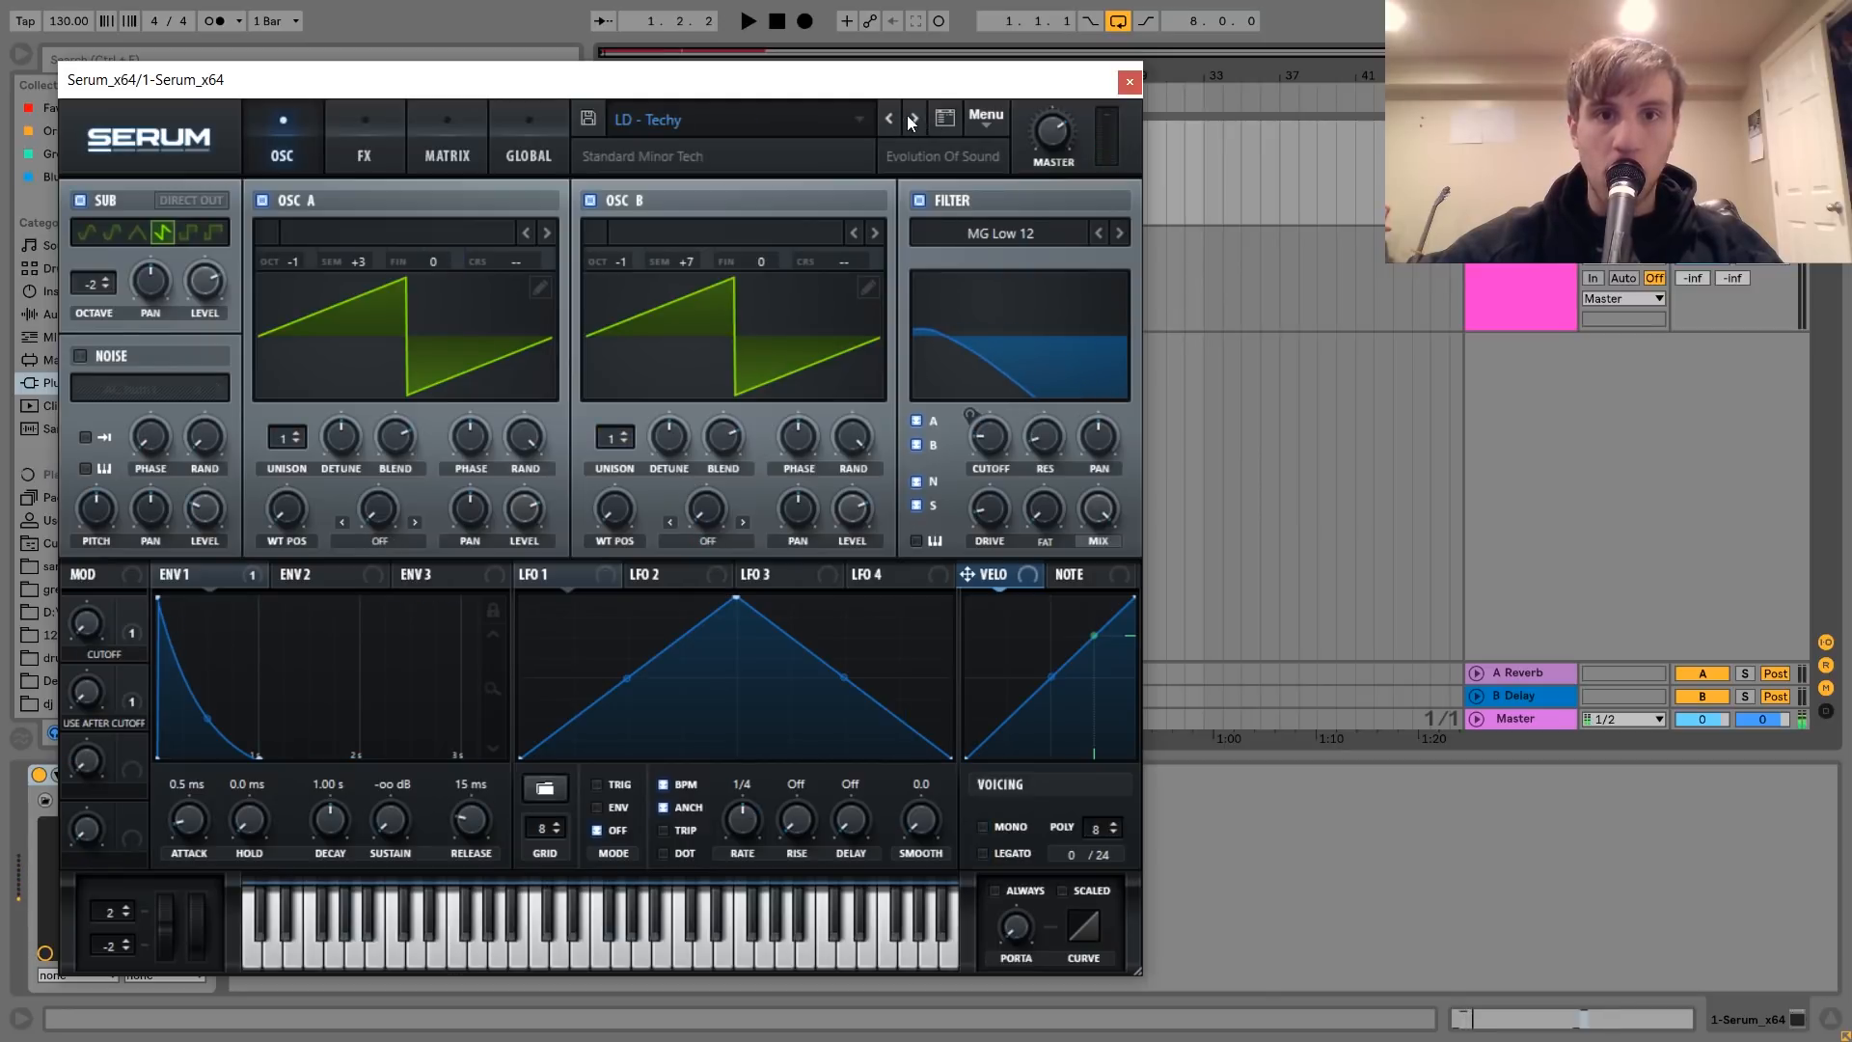
pyautogui.click(910, 117)
pyautogui.click(911, 117)
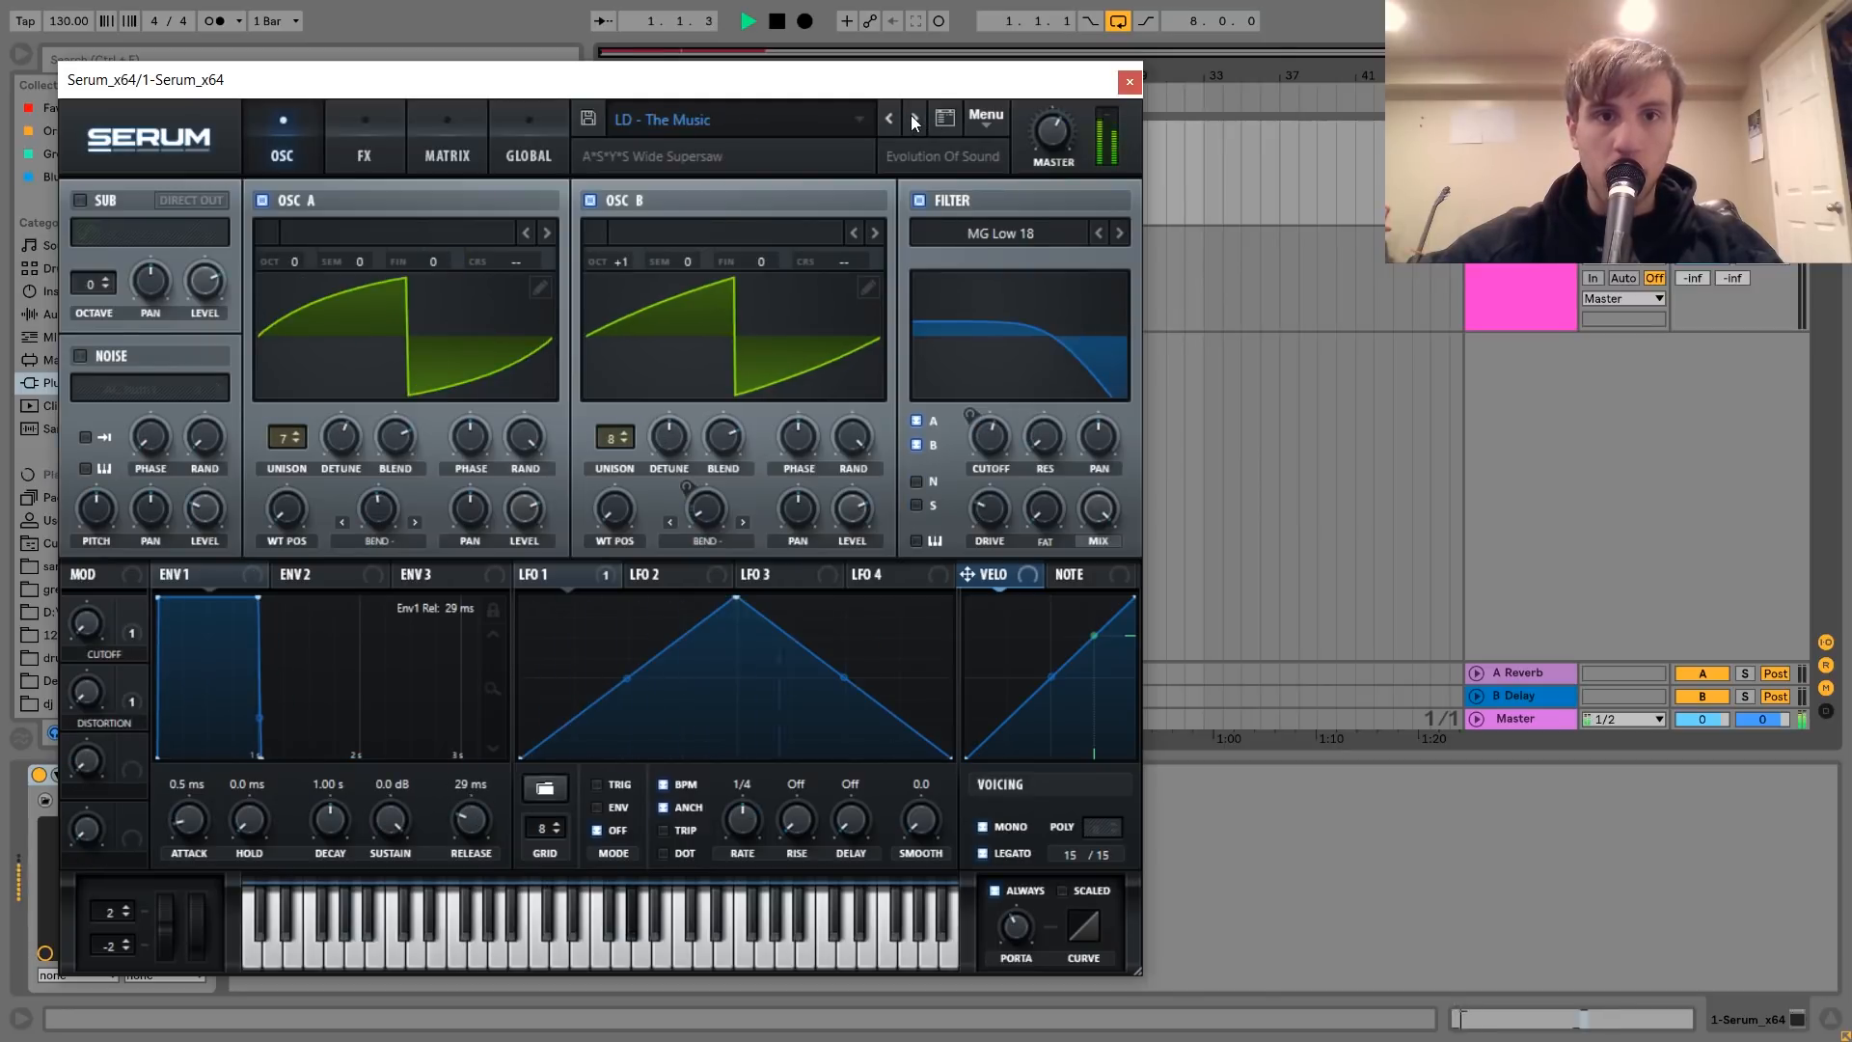
pyautogui.click(911, 116)
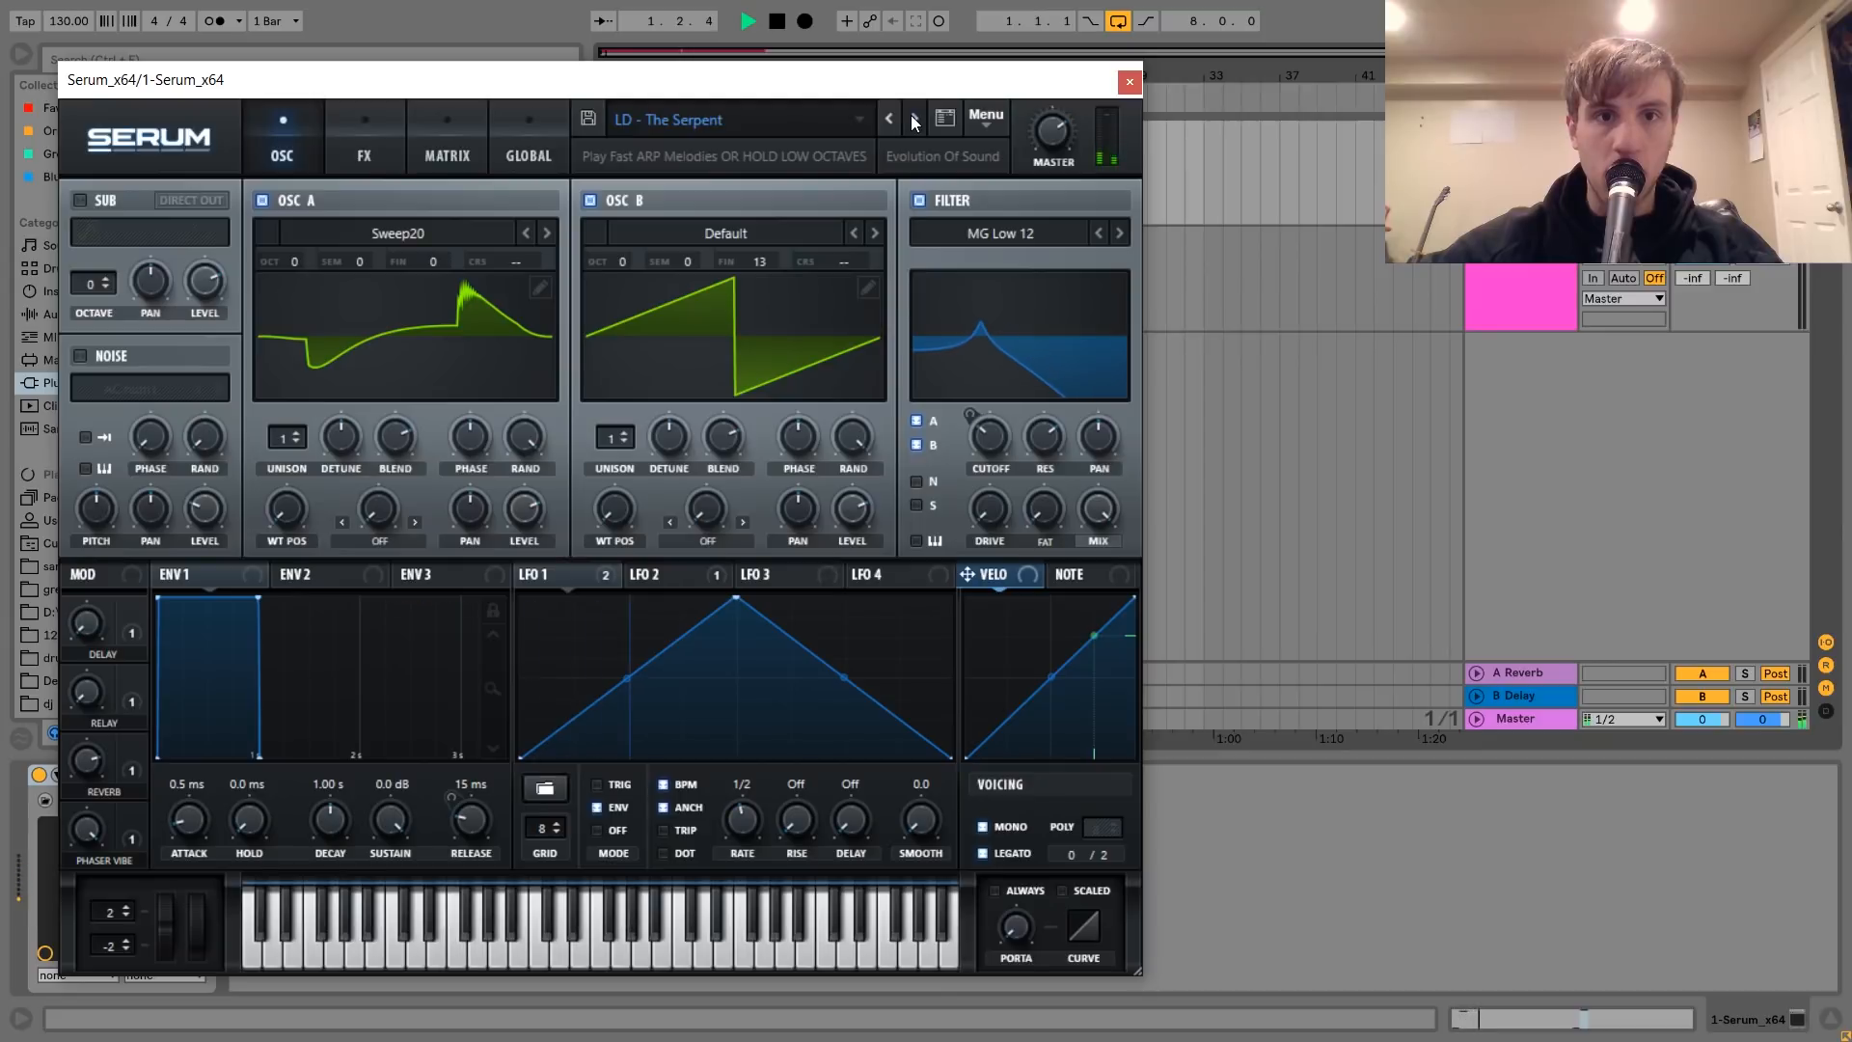
pyautogui.click(911, 116)
pyautogui.press('space')
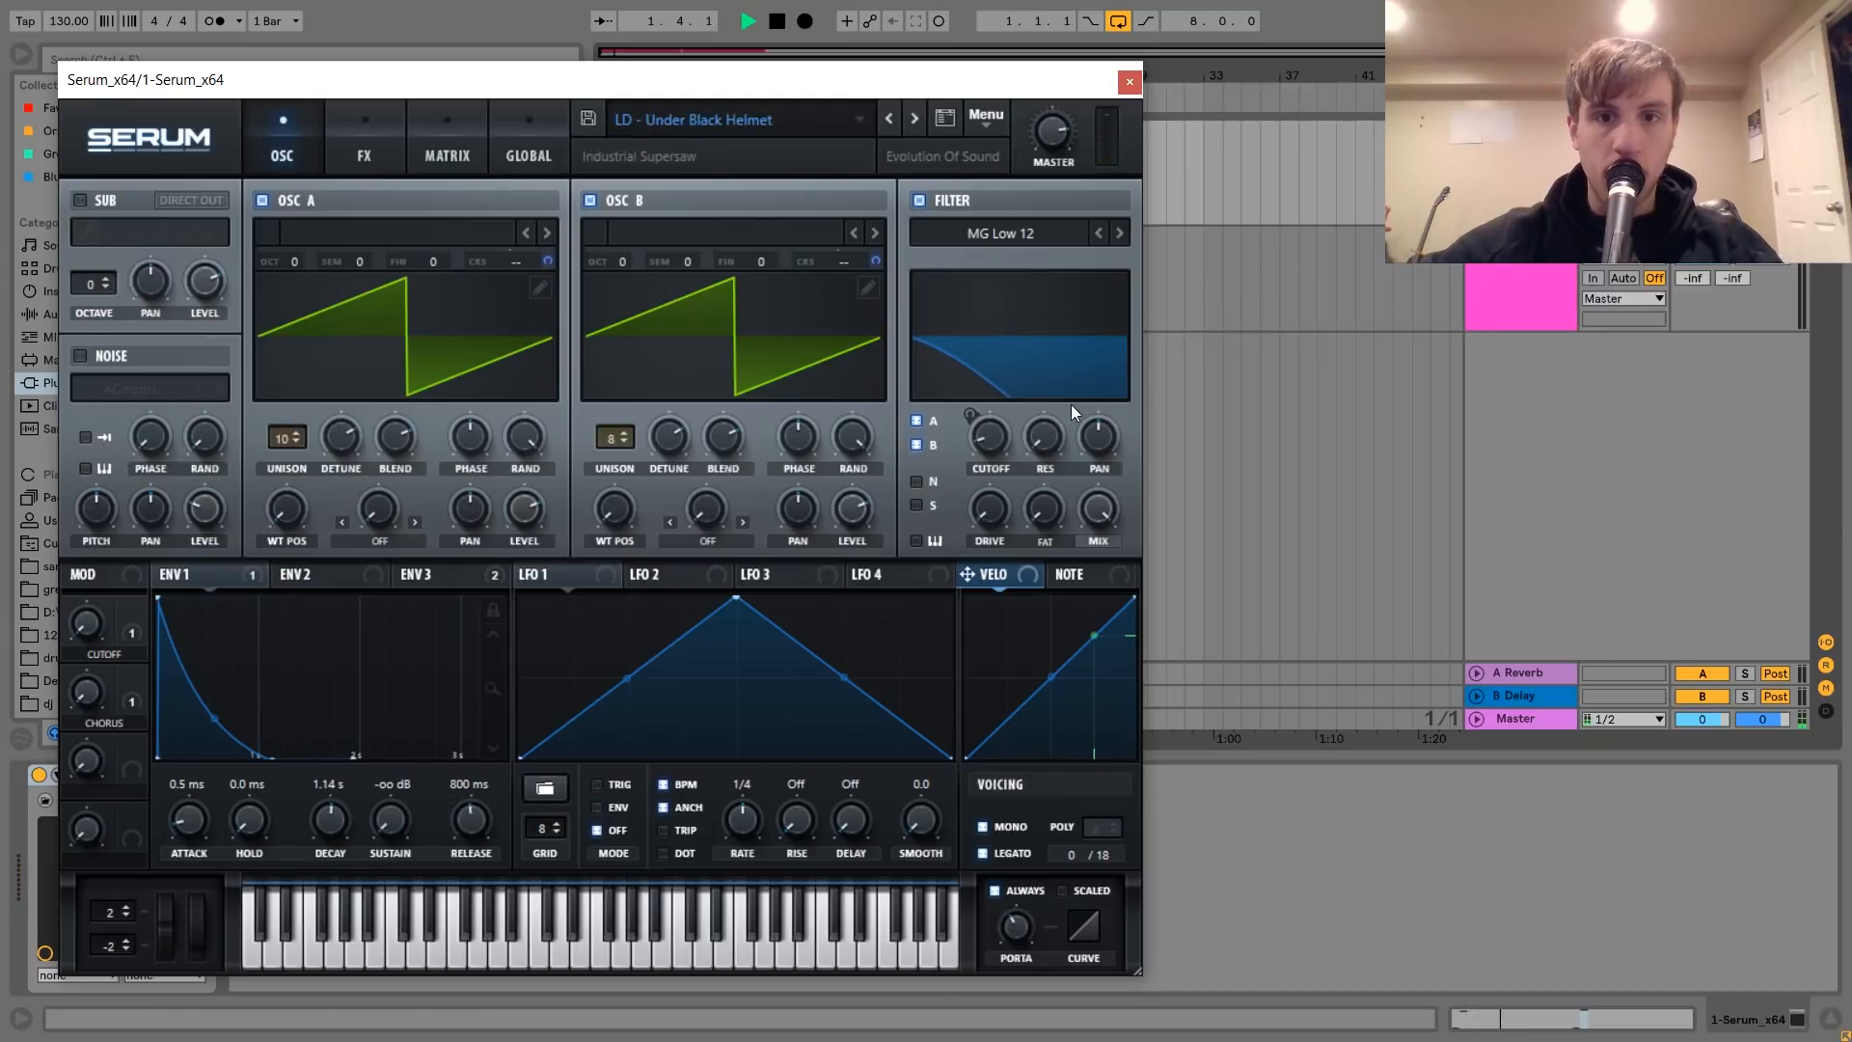
# - Raise the filter cutoff in Serum to open up the sound, and close the plug-in window
pyautogui.moveTo(992, 437)
pyautogui.moveTo(991, 436); pyautogui.dragTo(993, 392)
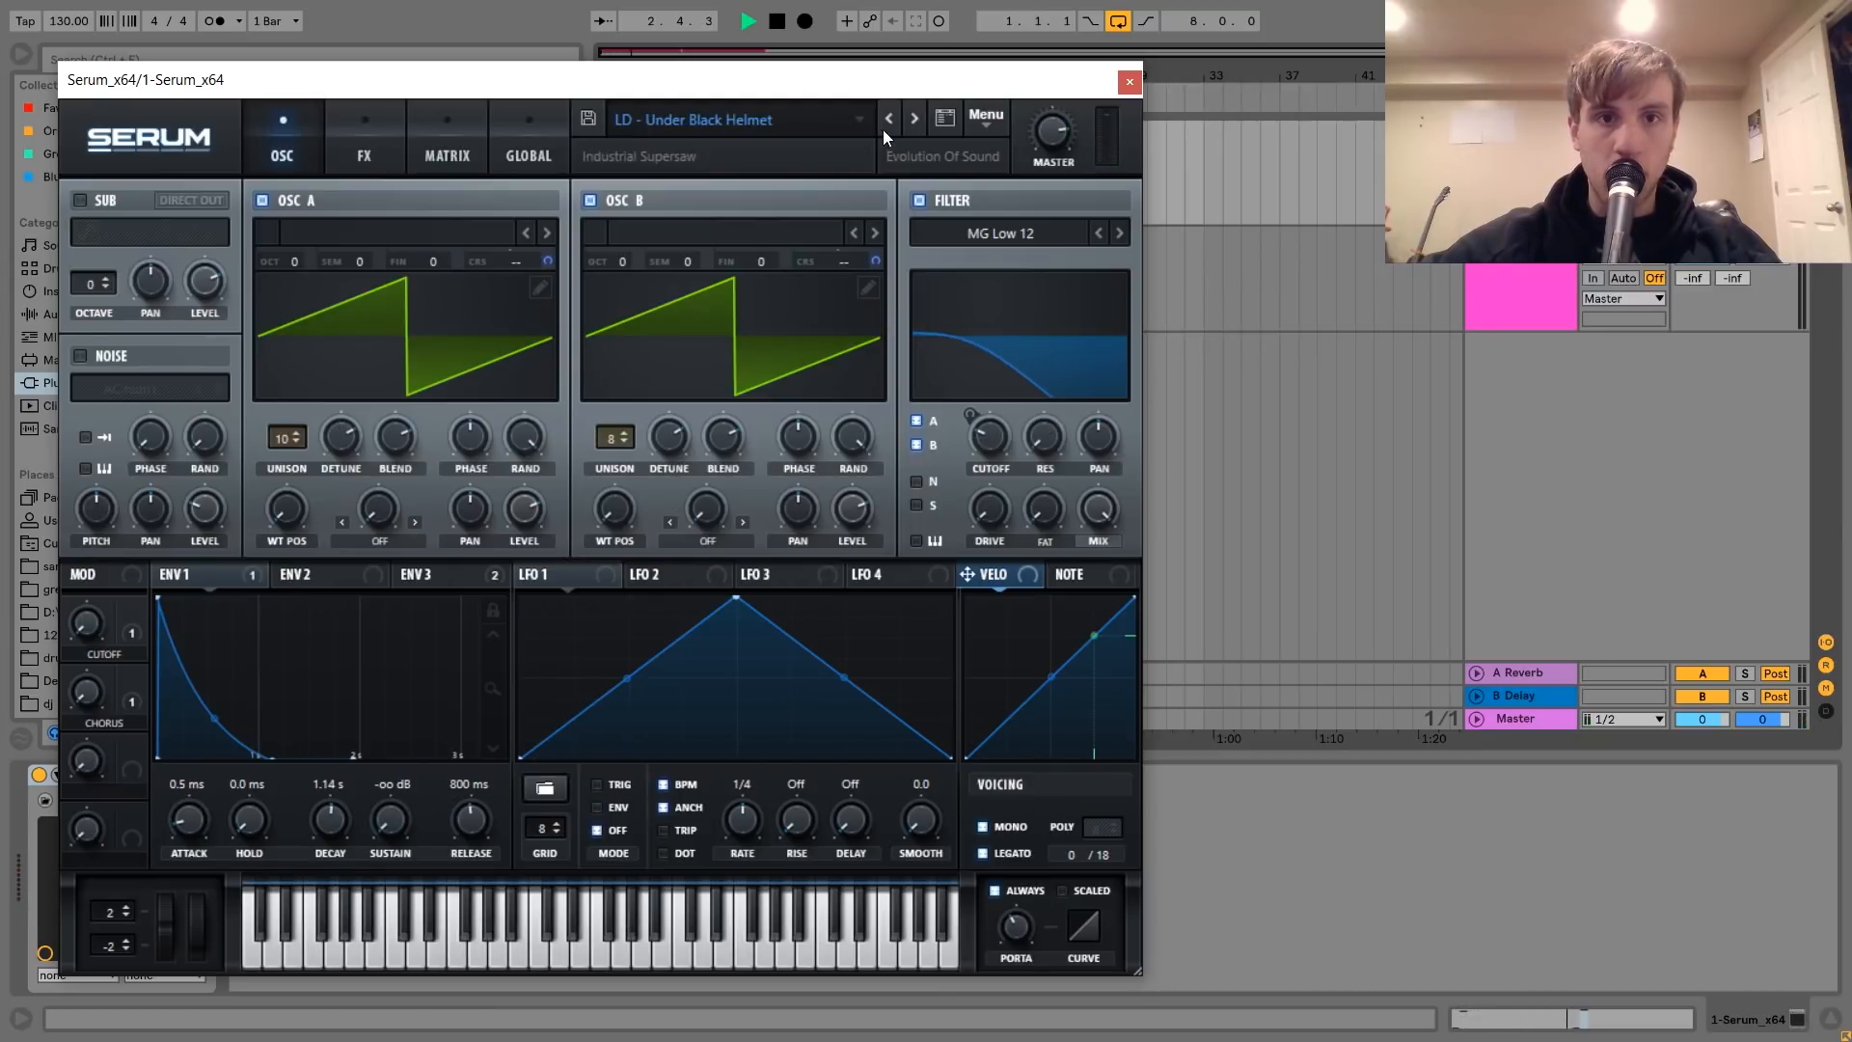
pyautogui.click(1129, 81)
# - Add Drum Buss after Serum with Crunch at 16 % and Damp at 20.0 kHz, and play the result
pyautogui.click(73, 313)
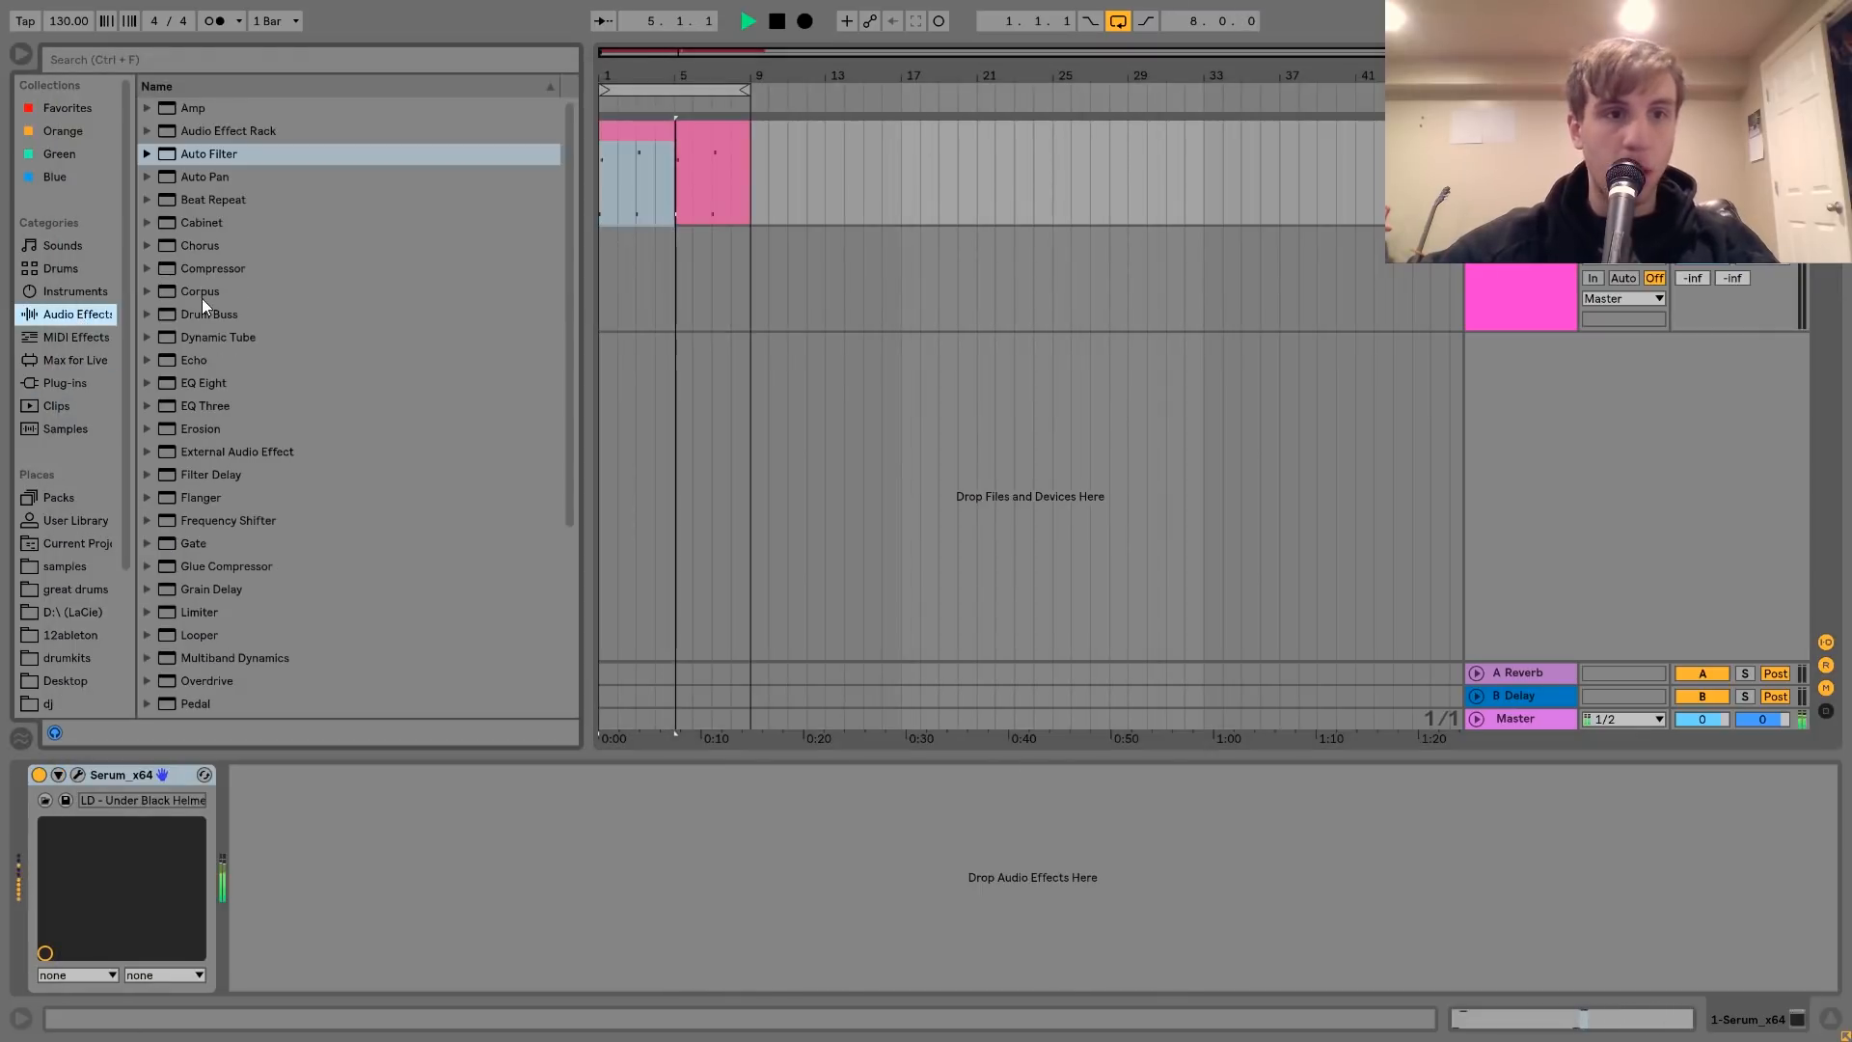
pyautogui.press('space')
pyautogui.doubleClick(202, 310)
pyautogui.click(333, 821)
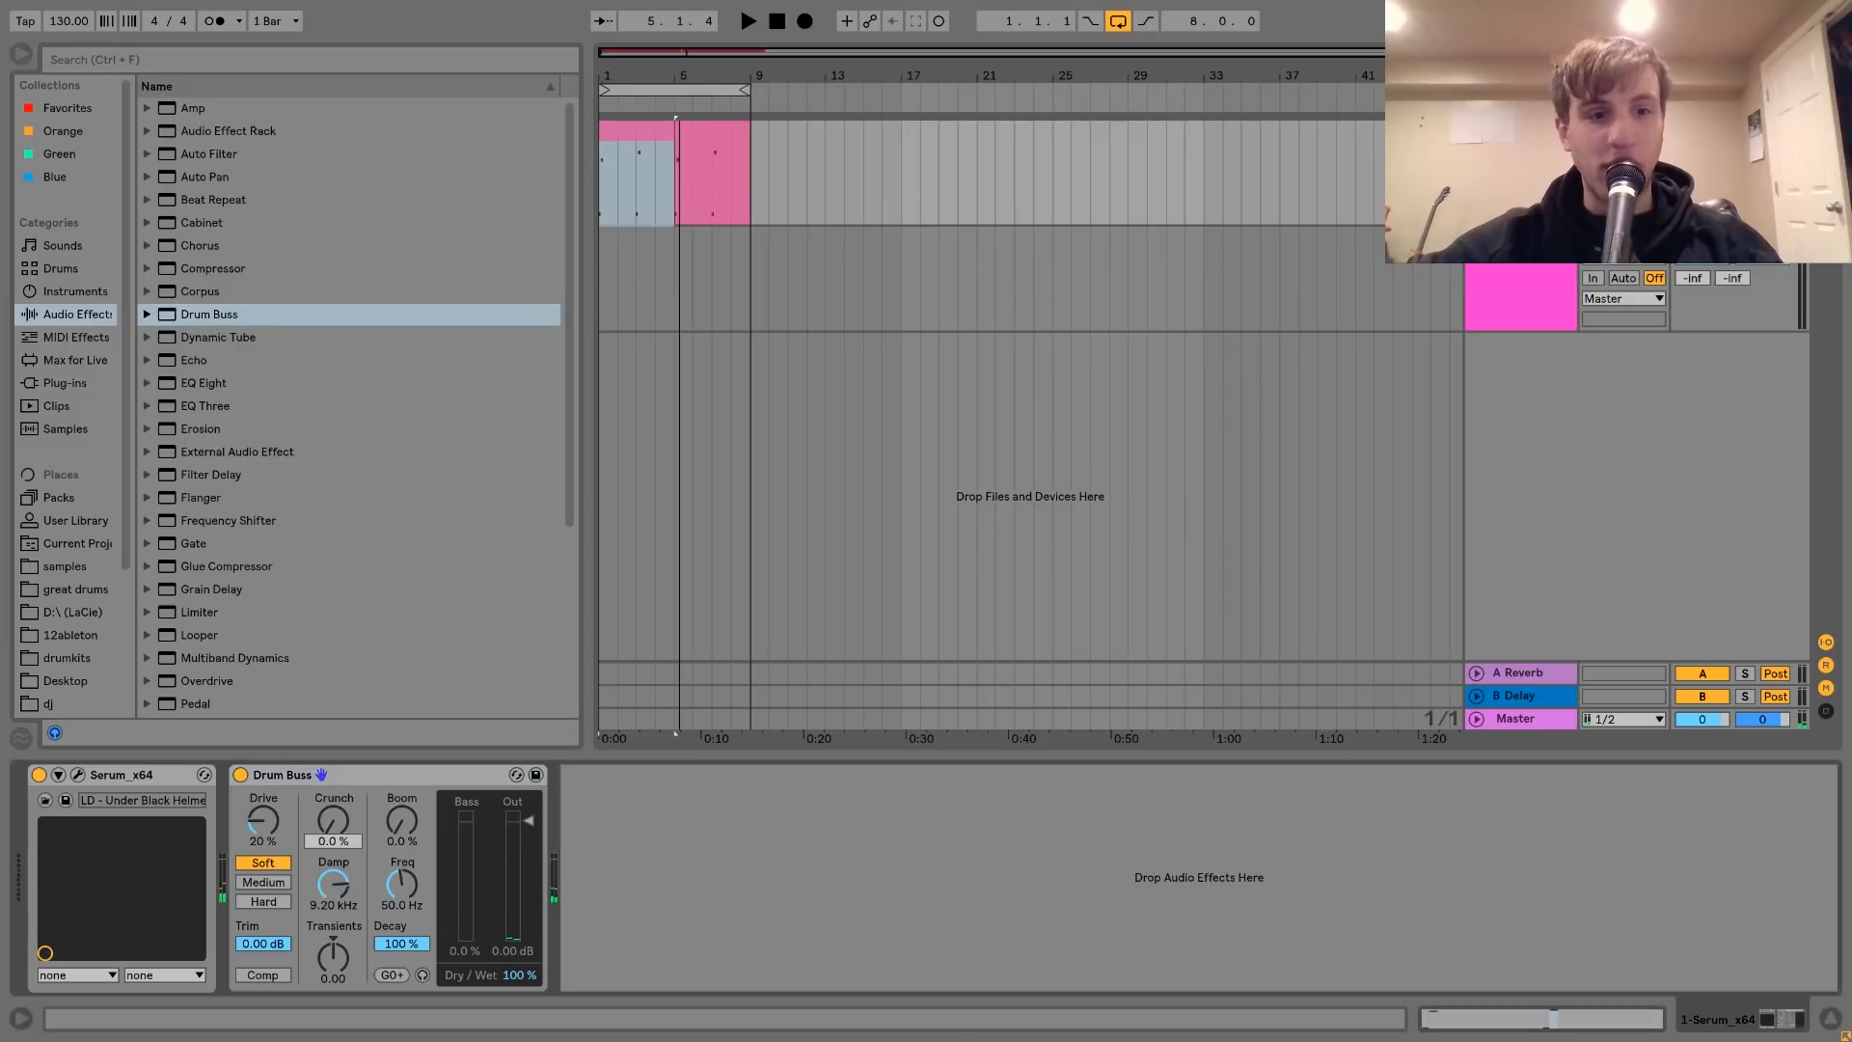
pyautogui.press('space')
# - Insert the ValhallaVintageVerb_x64 plug-in between Serum and Drum Buss
pyautogui.click(59, 382)
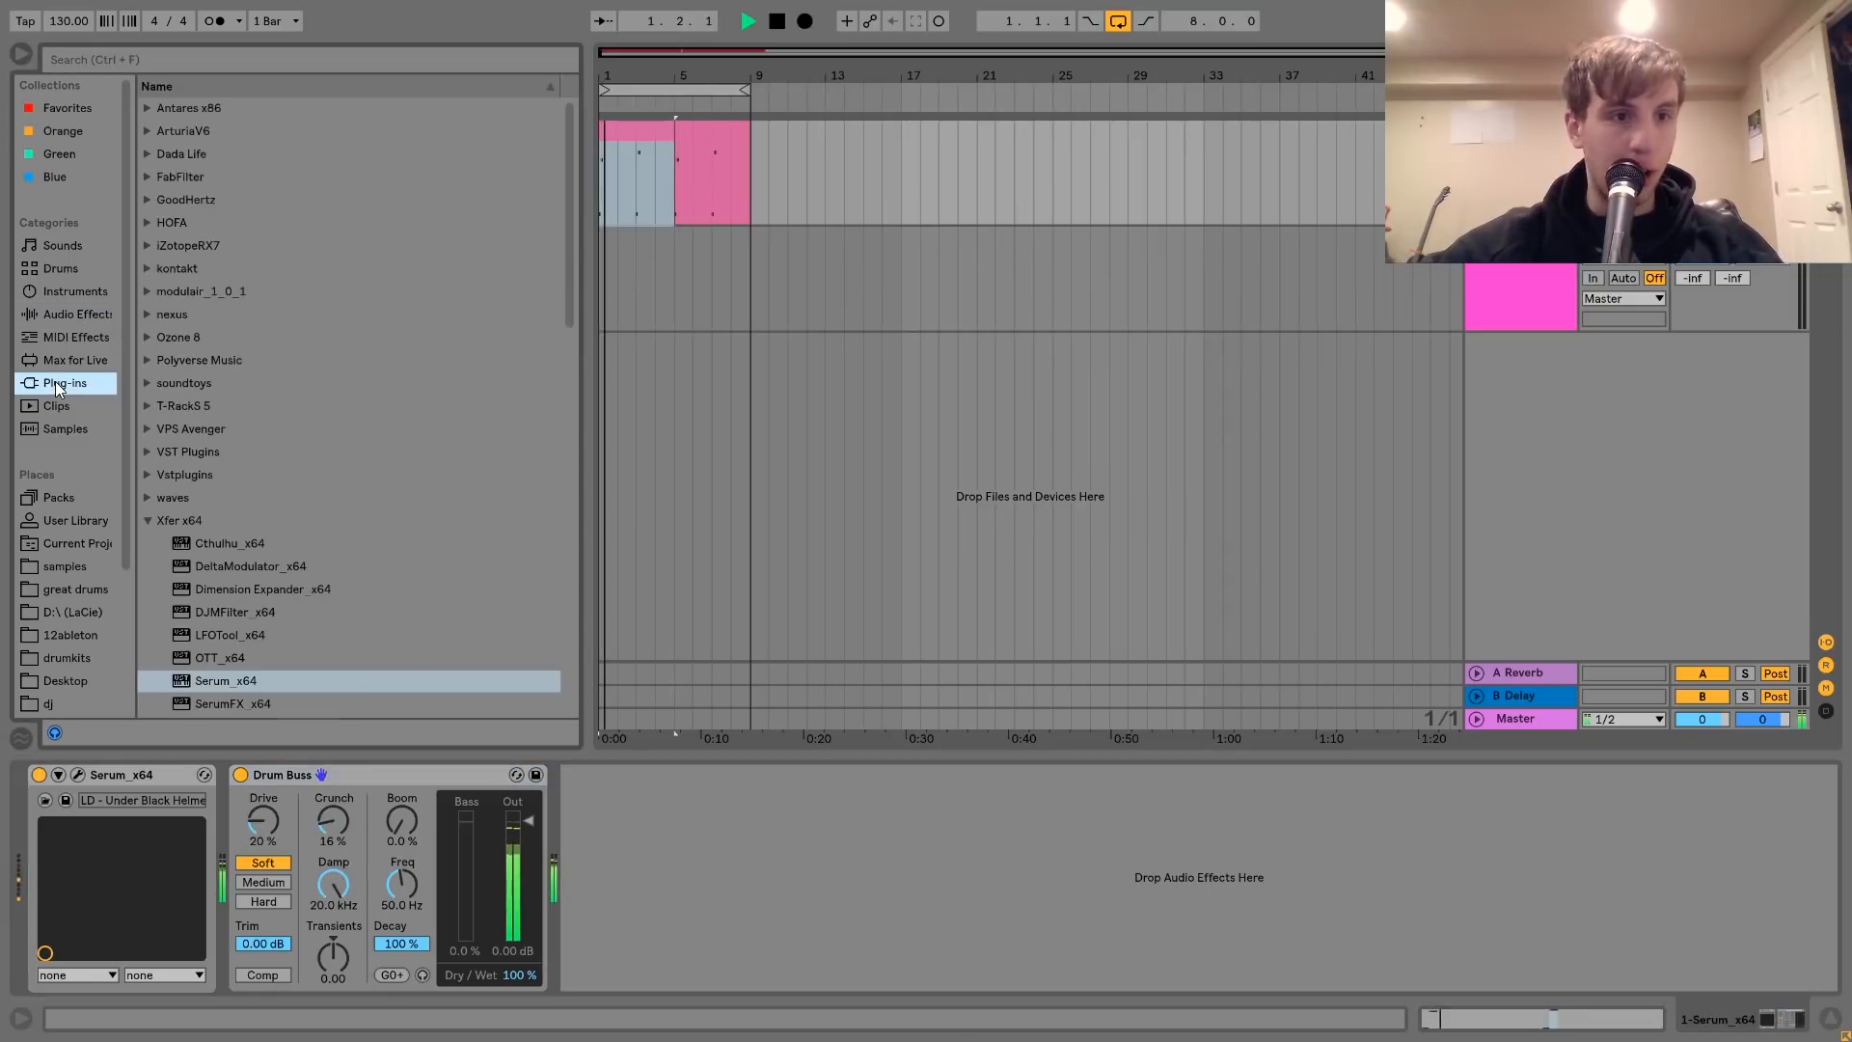
pyautogui.scroll(-5, 346, 542)
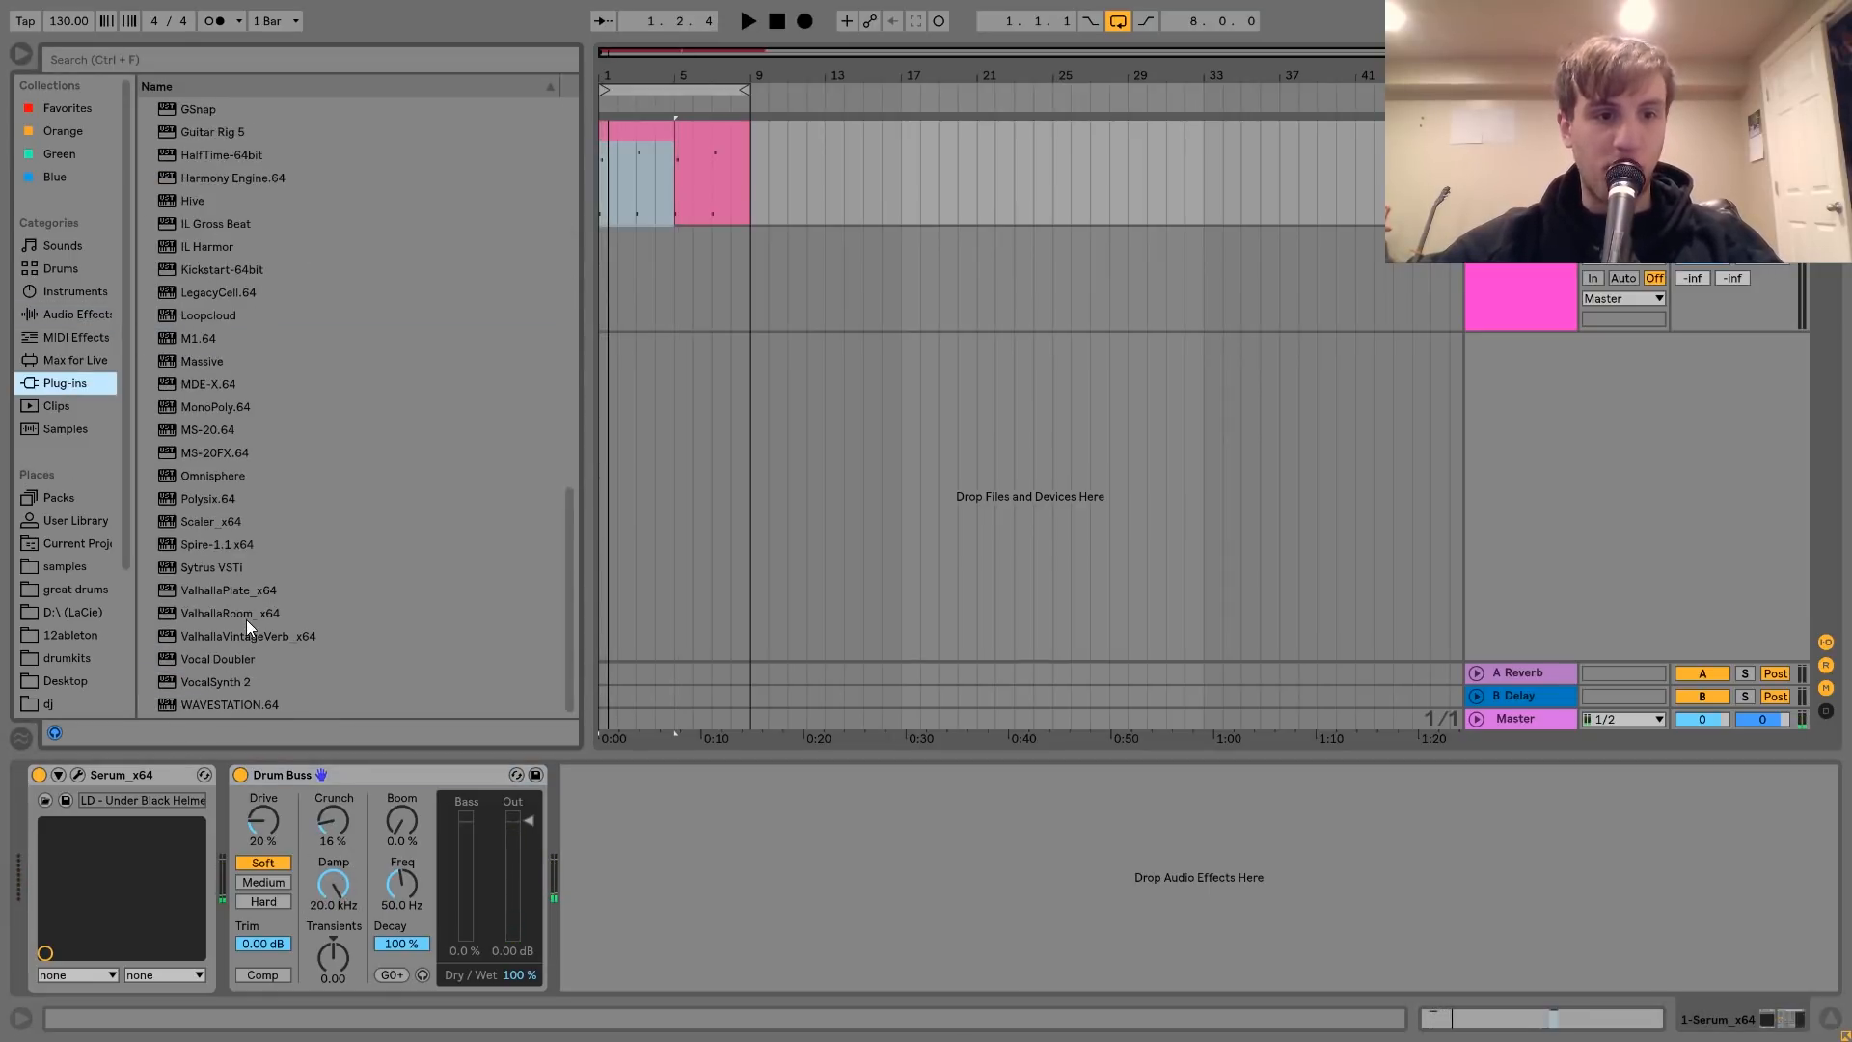
pyautogui.moveTo(246, 636); pyautogui.dragTo(237, 941)
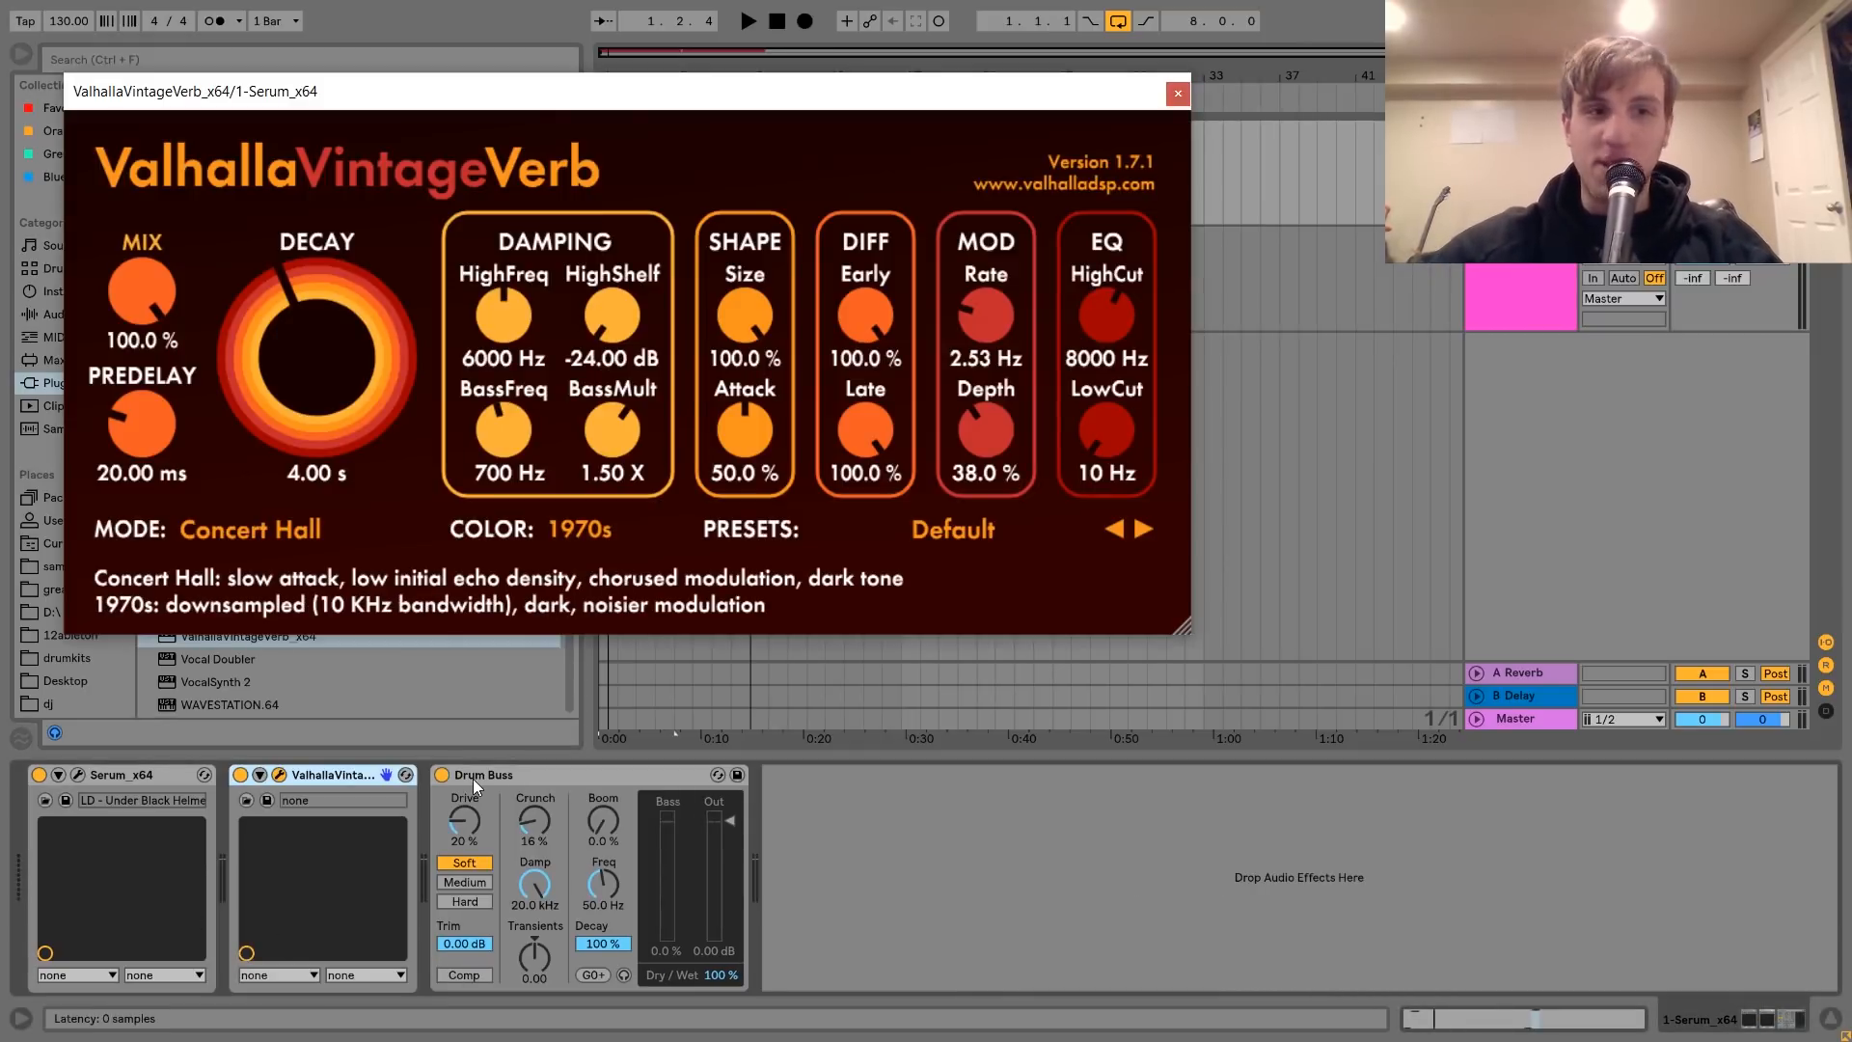
# - Set ValhallaVintageVerb's Mix to 18.8 % and Decay to 3.20 s, play the result, and close the plug-in window
pyautogui.moveTo(110, 289); pyautogui.dragTo(171, 511)
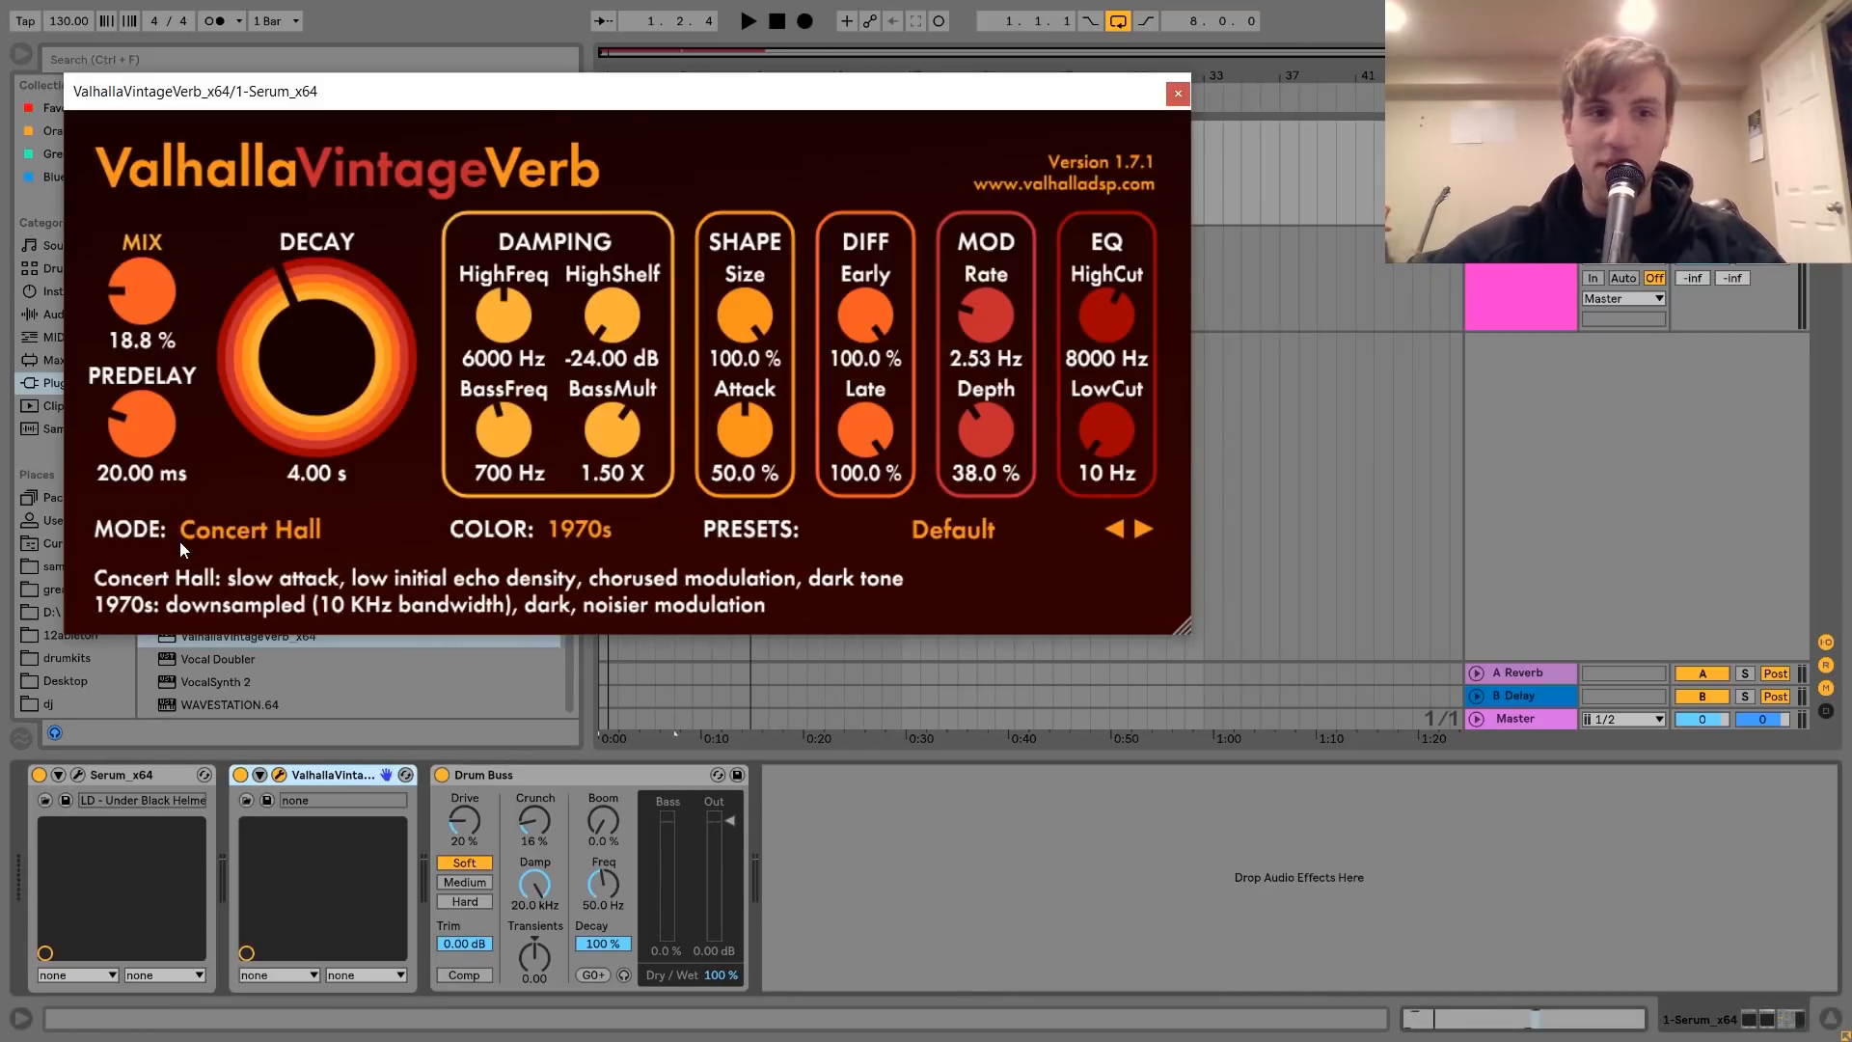
pyautogui.press('space')
pyautogui.moveTo(309, 342); pyautogui.dragTo(311, 350)
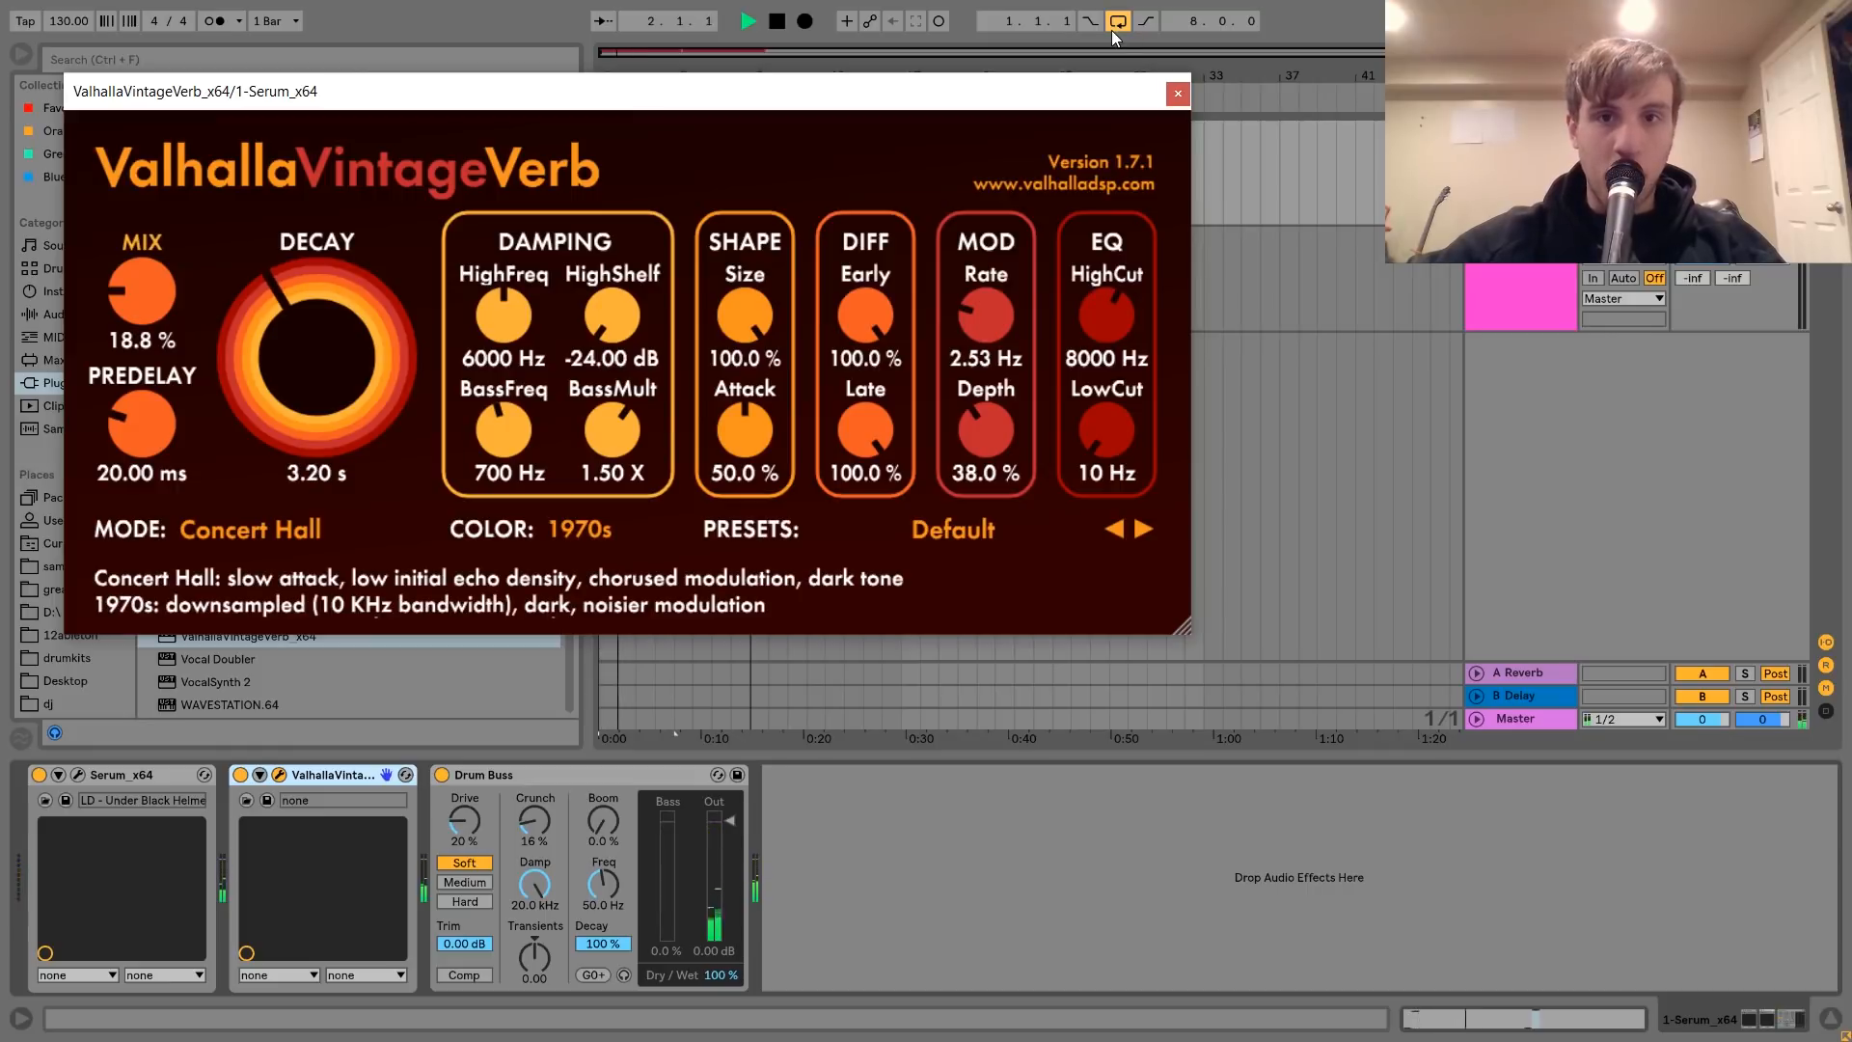
pyautogui.click(1179, 94)
# - Insert Echo between Serum and ValhallaVintageVerb, with Dry/Wet at 28 % and both delay sync modes set to Notes
pyautogui.click(81, 315)
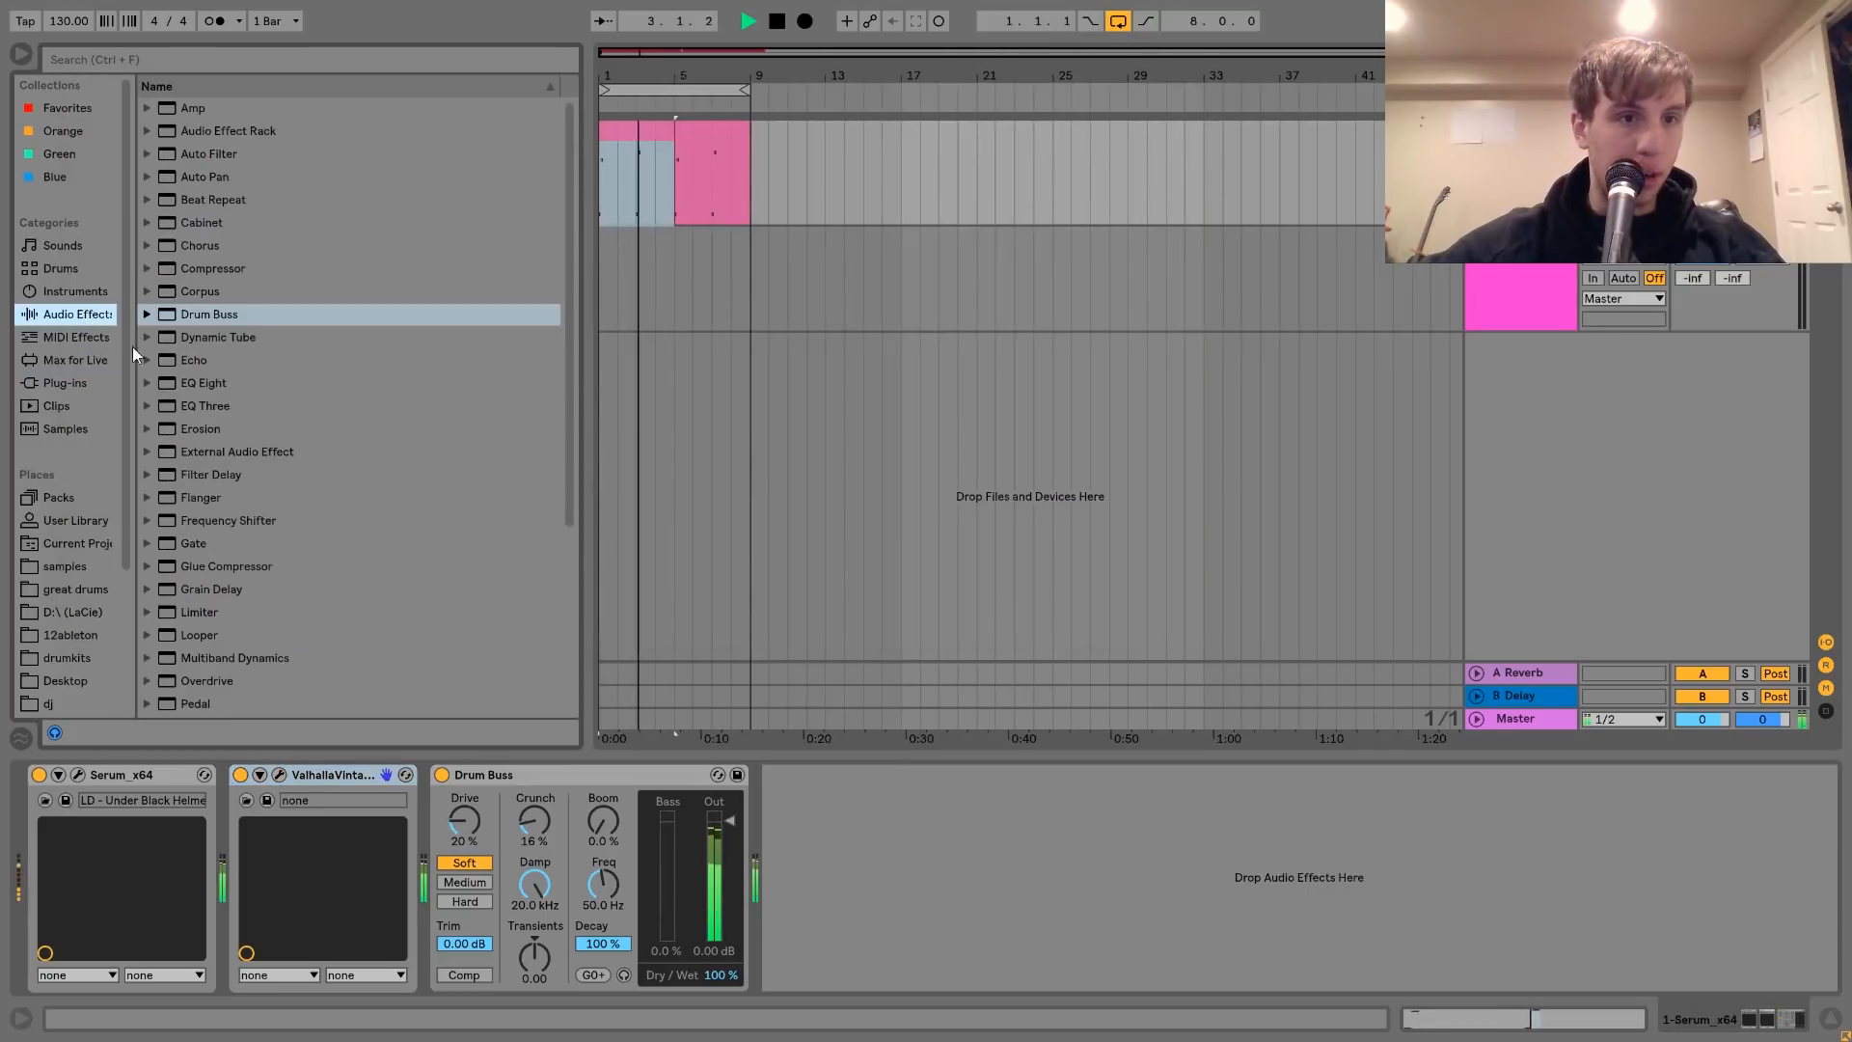
pyautogui.moveTo(197, 360); pyautogui.dragTo(228, 892)
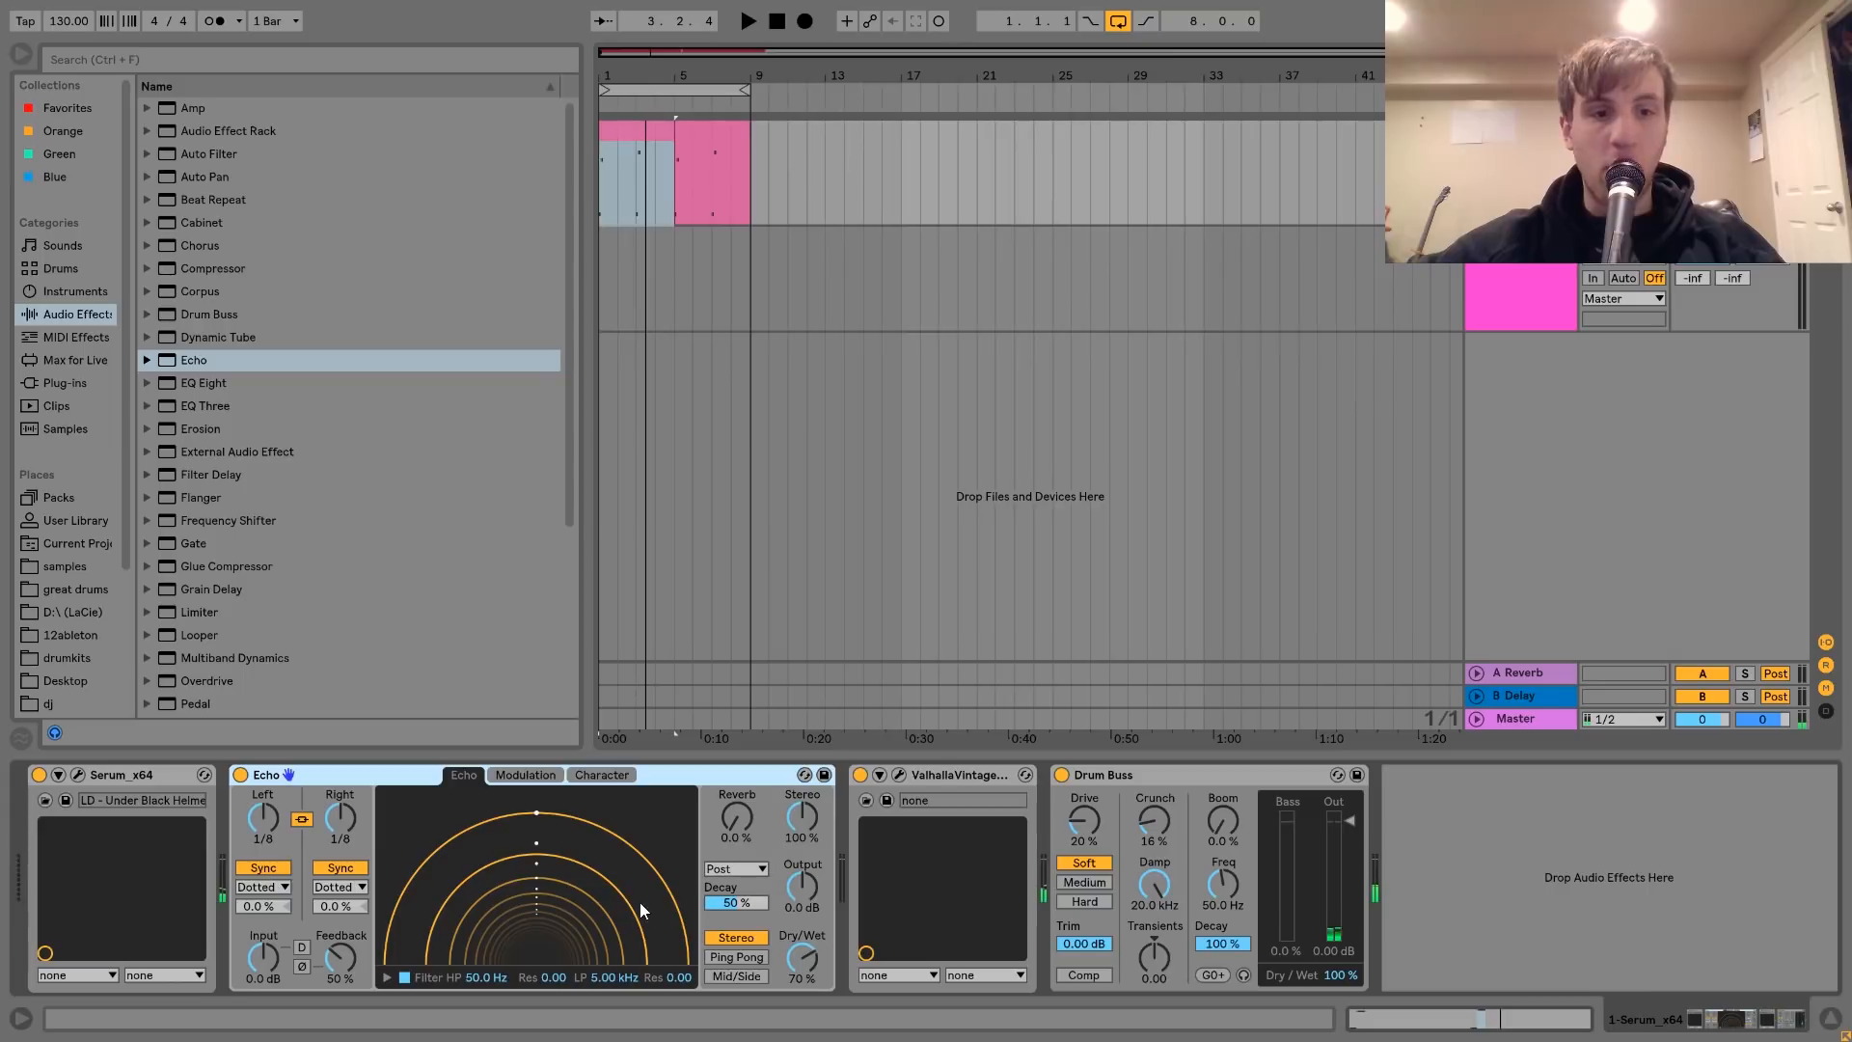
pyautogui.moveTo(801, 958); pyautogui.dragTo(801, 982)
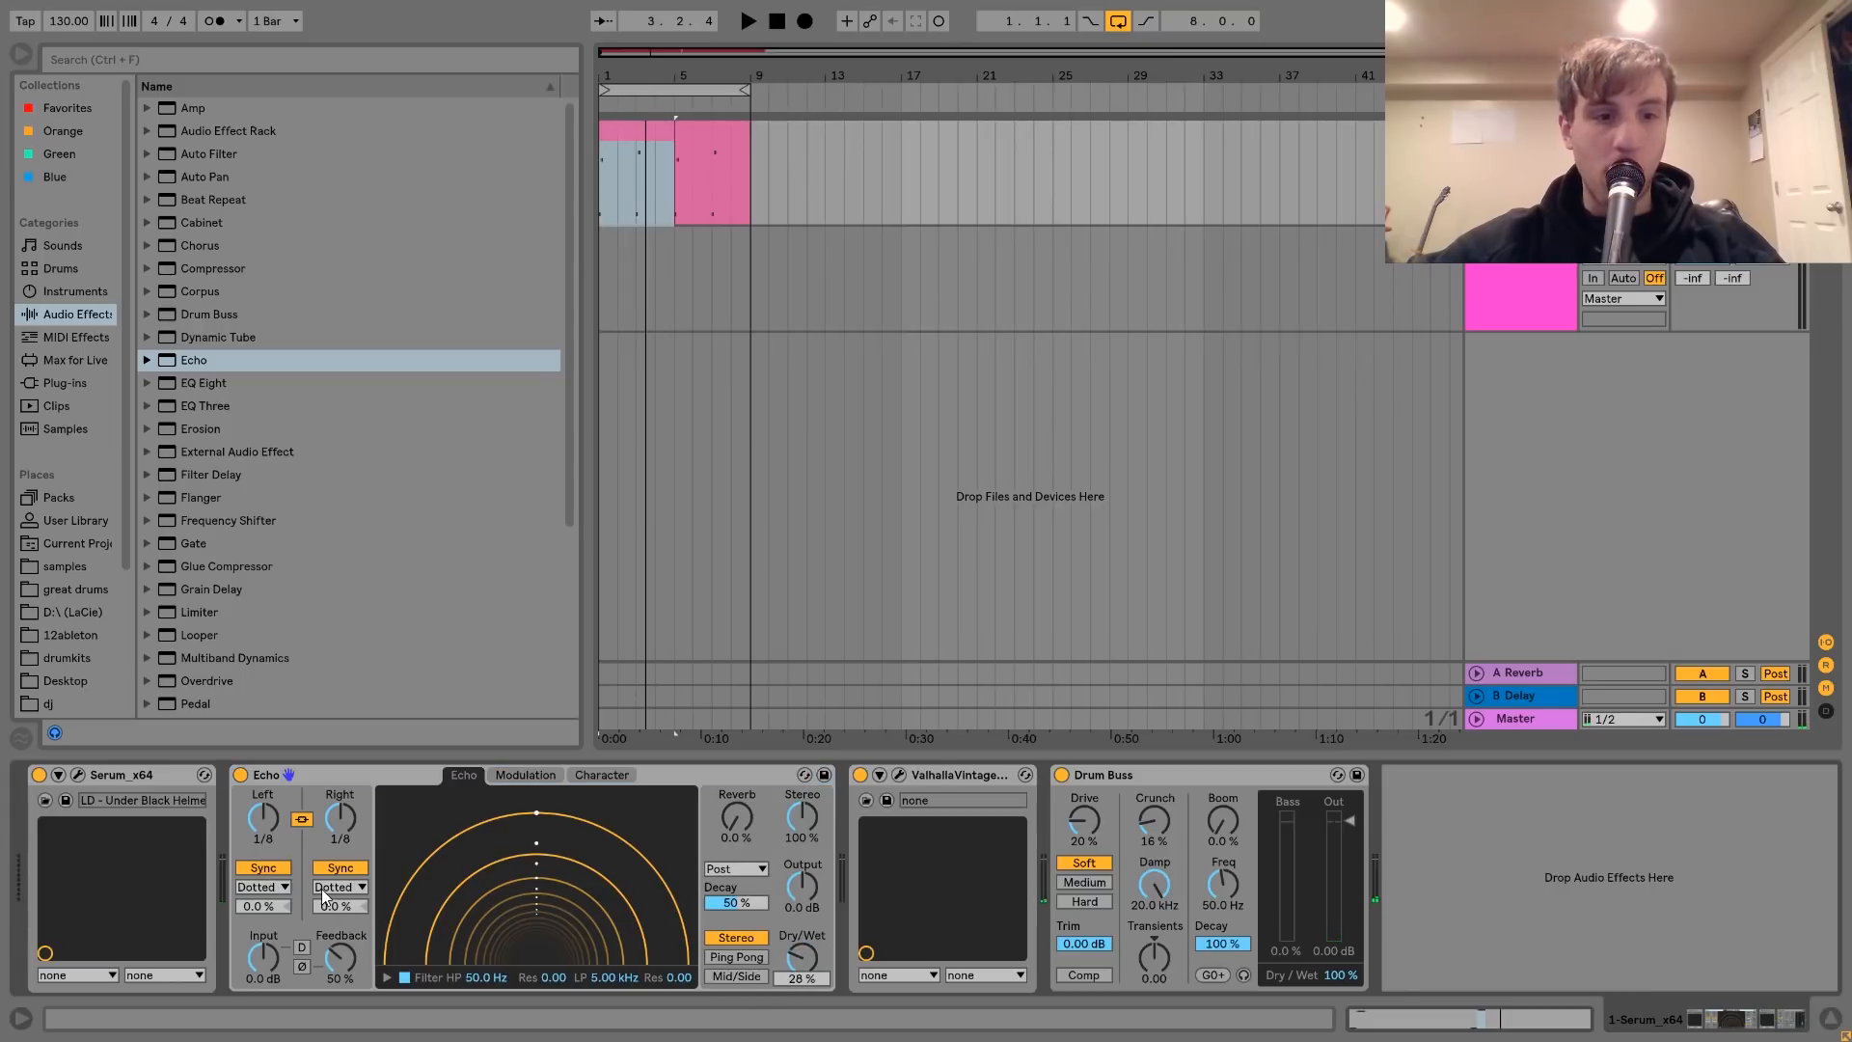
pyautogui.click(322, 888)
pyautogui.click(343, 904)
# - While playing the lead, set Echo's low-pass filter to 13.0 kHz, both delay times to 1/4, and Dry/Wet to 29 %
pyautogui.press('space')
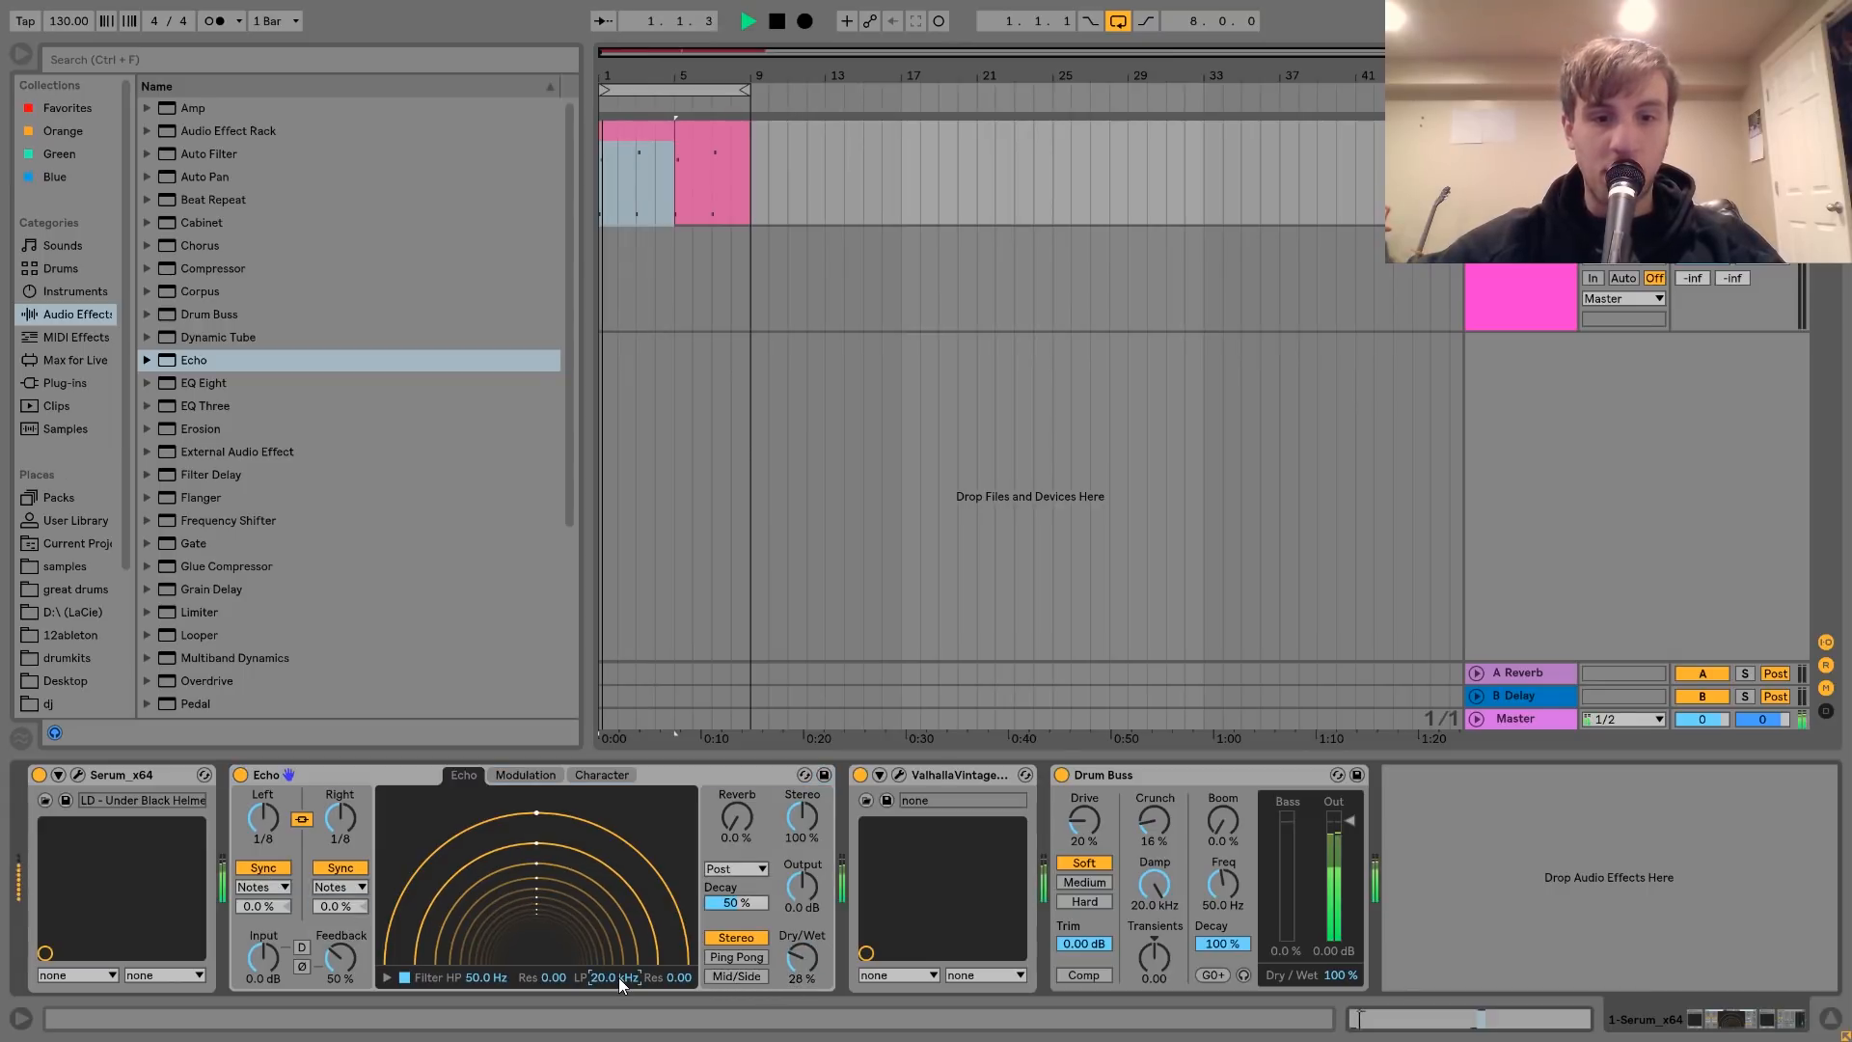
pyautogui.moveTo(627, 977); pyautogui.dragTo(627, 1001)
pyautogui.moveTo(340, 815)
pyautogui.mouseDown()
pyautogui.moveTo(340, 841)
pyautogui.moveTo(340, 800)
pyautogui.mouseUp()
pyautogui.press('space')
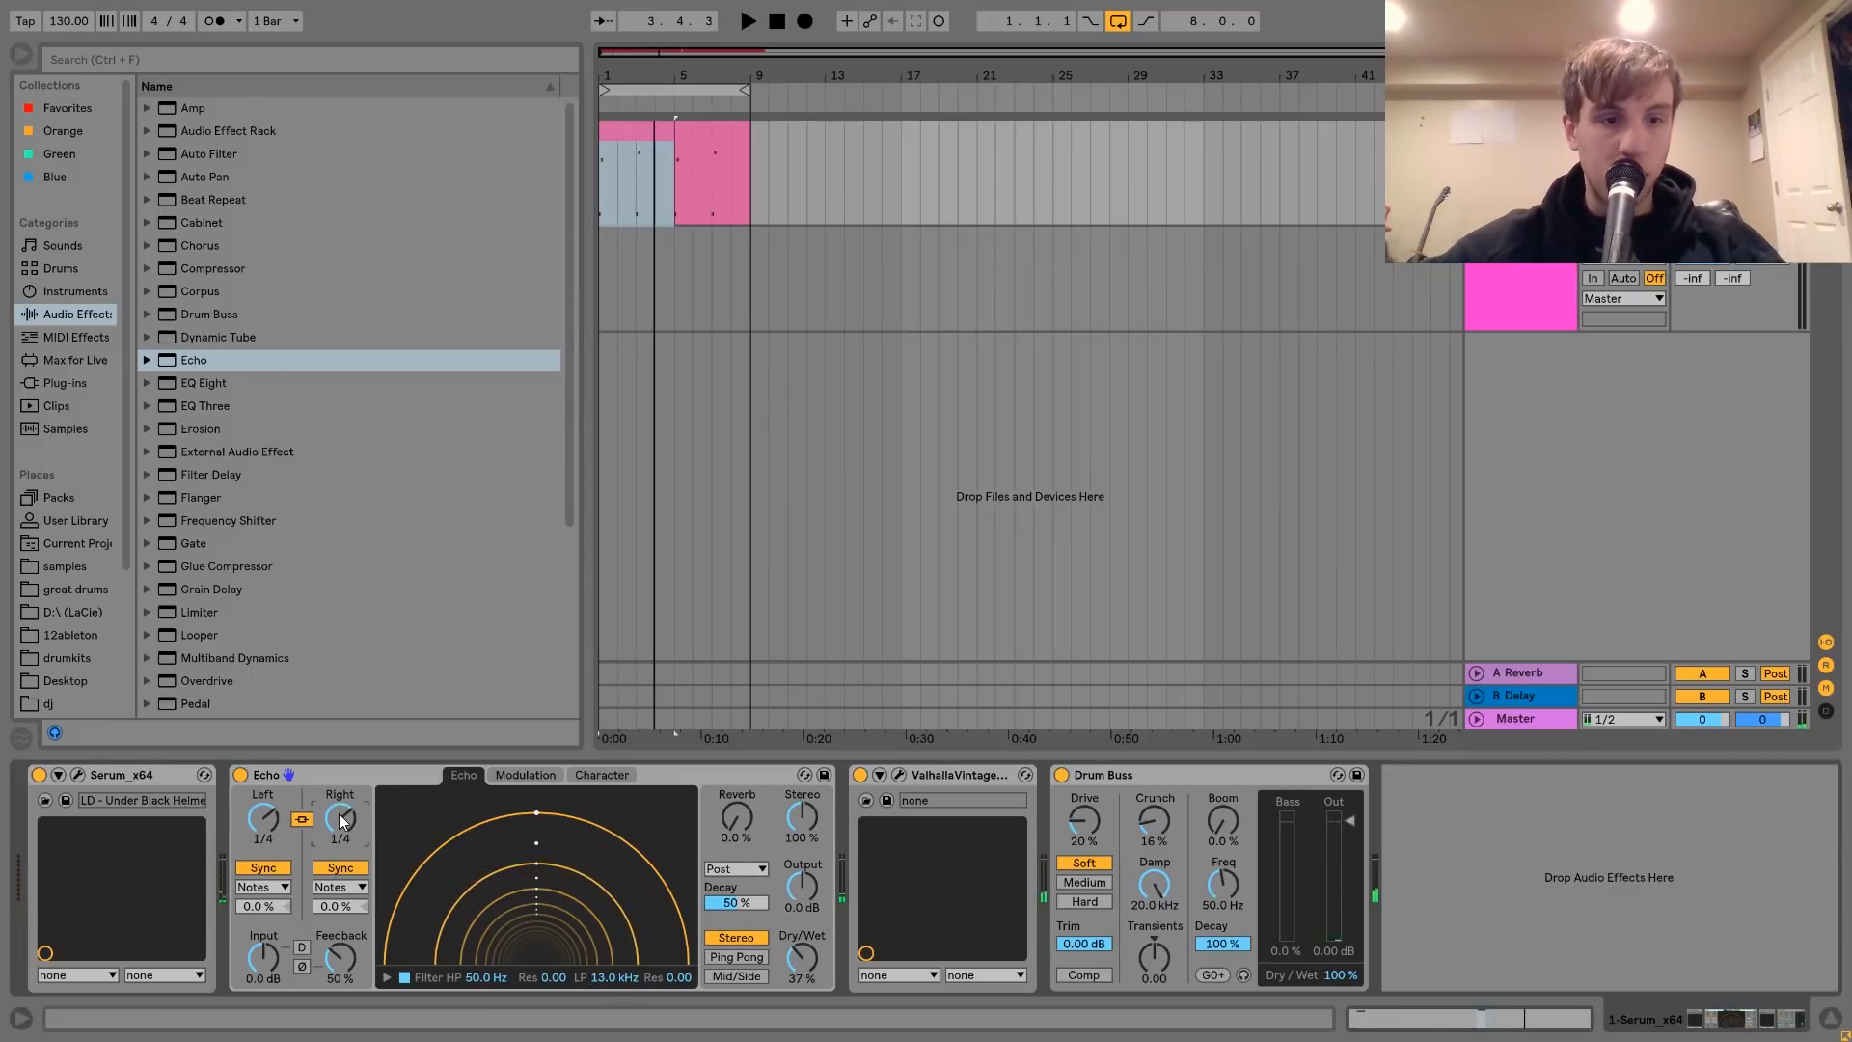
pyautogui.press('space')
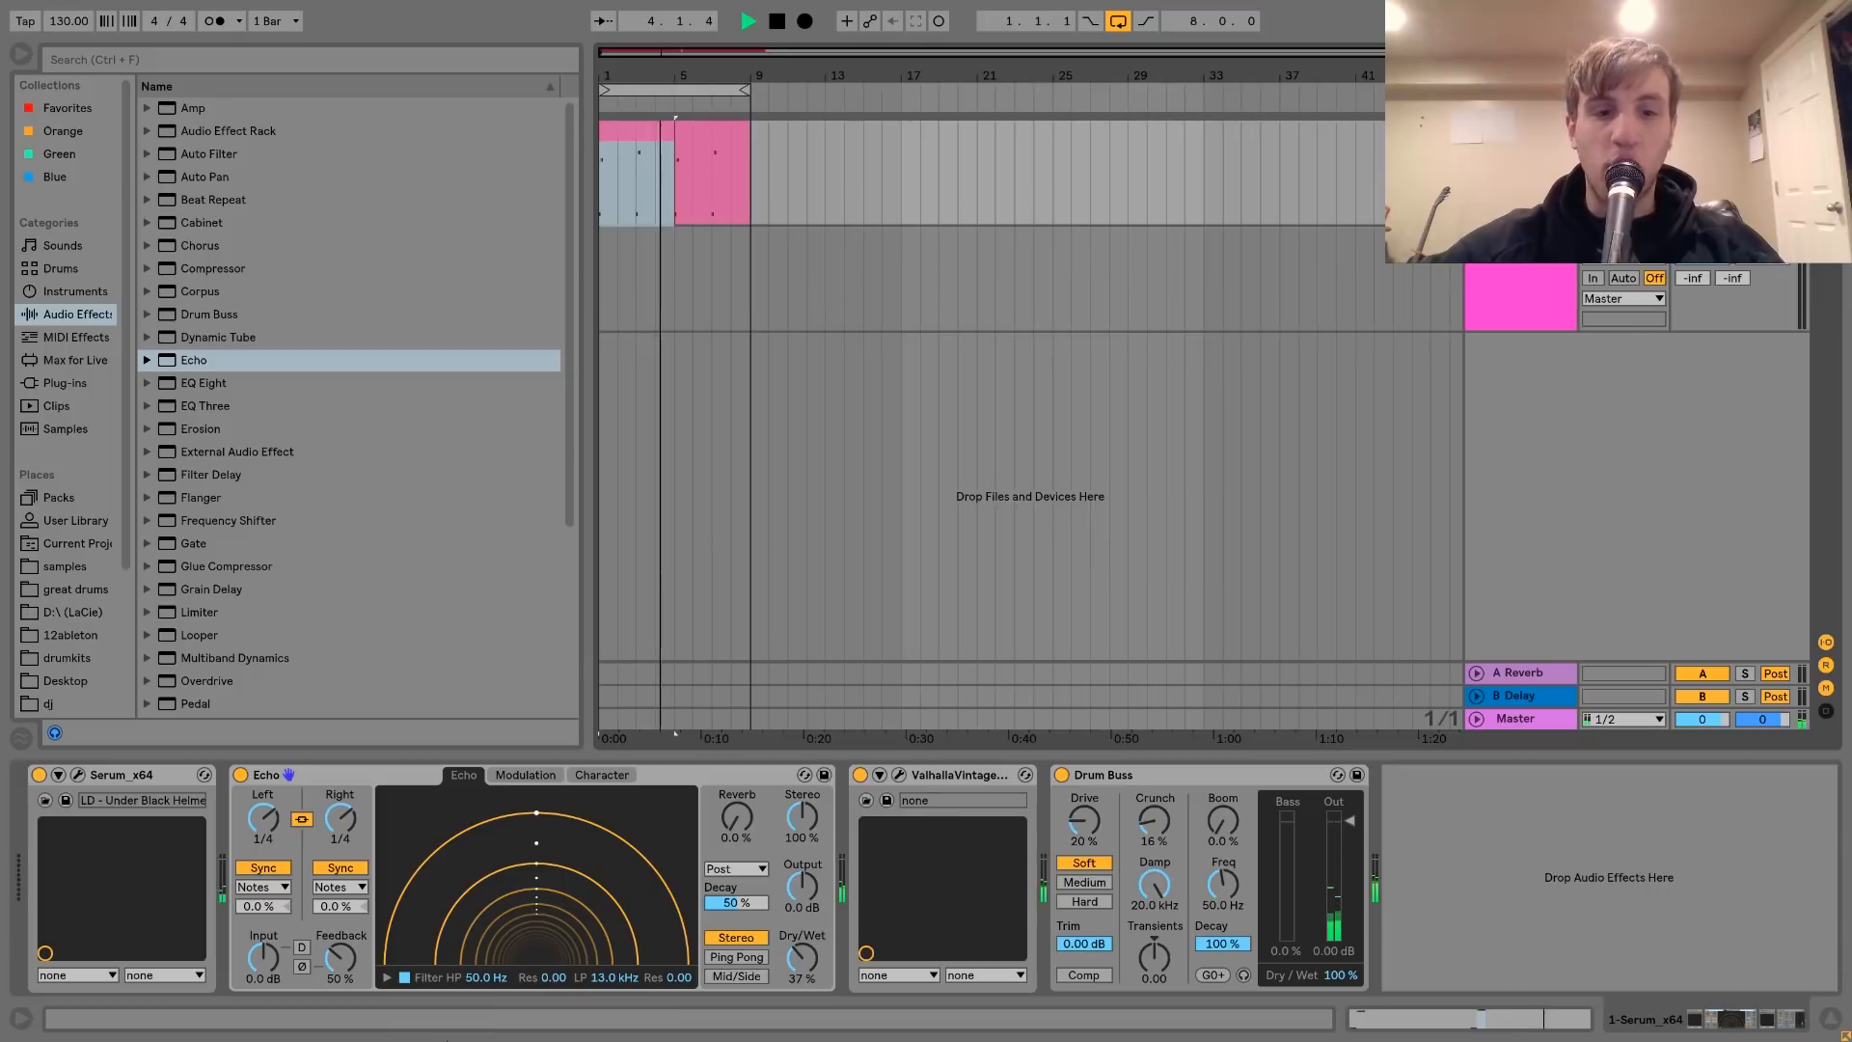
pyautogui.moveTo(801, 957); pyautogui.dragTo(802, 967)
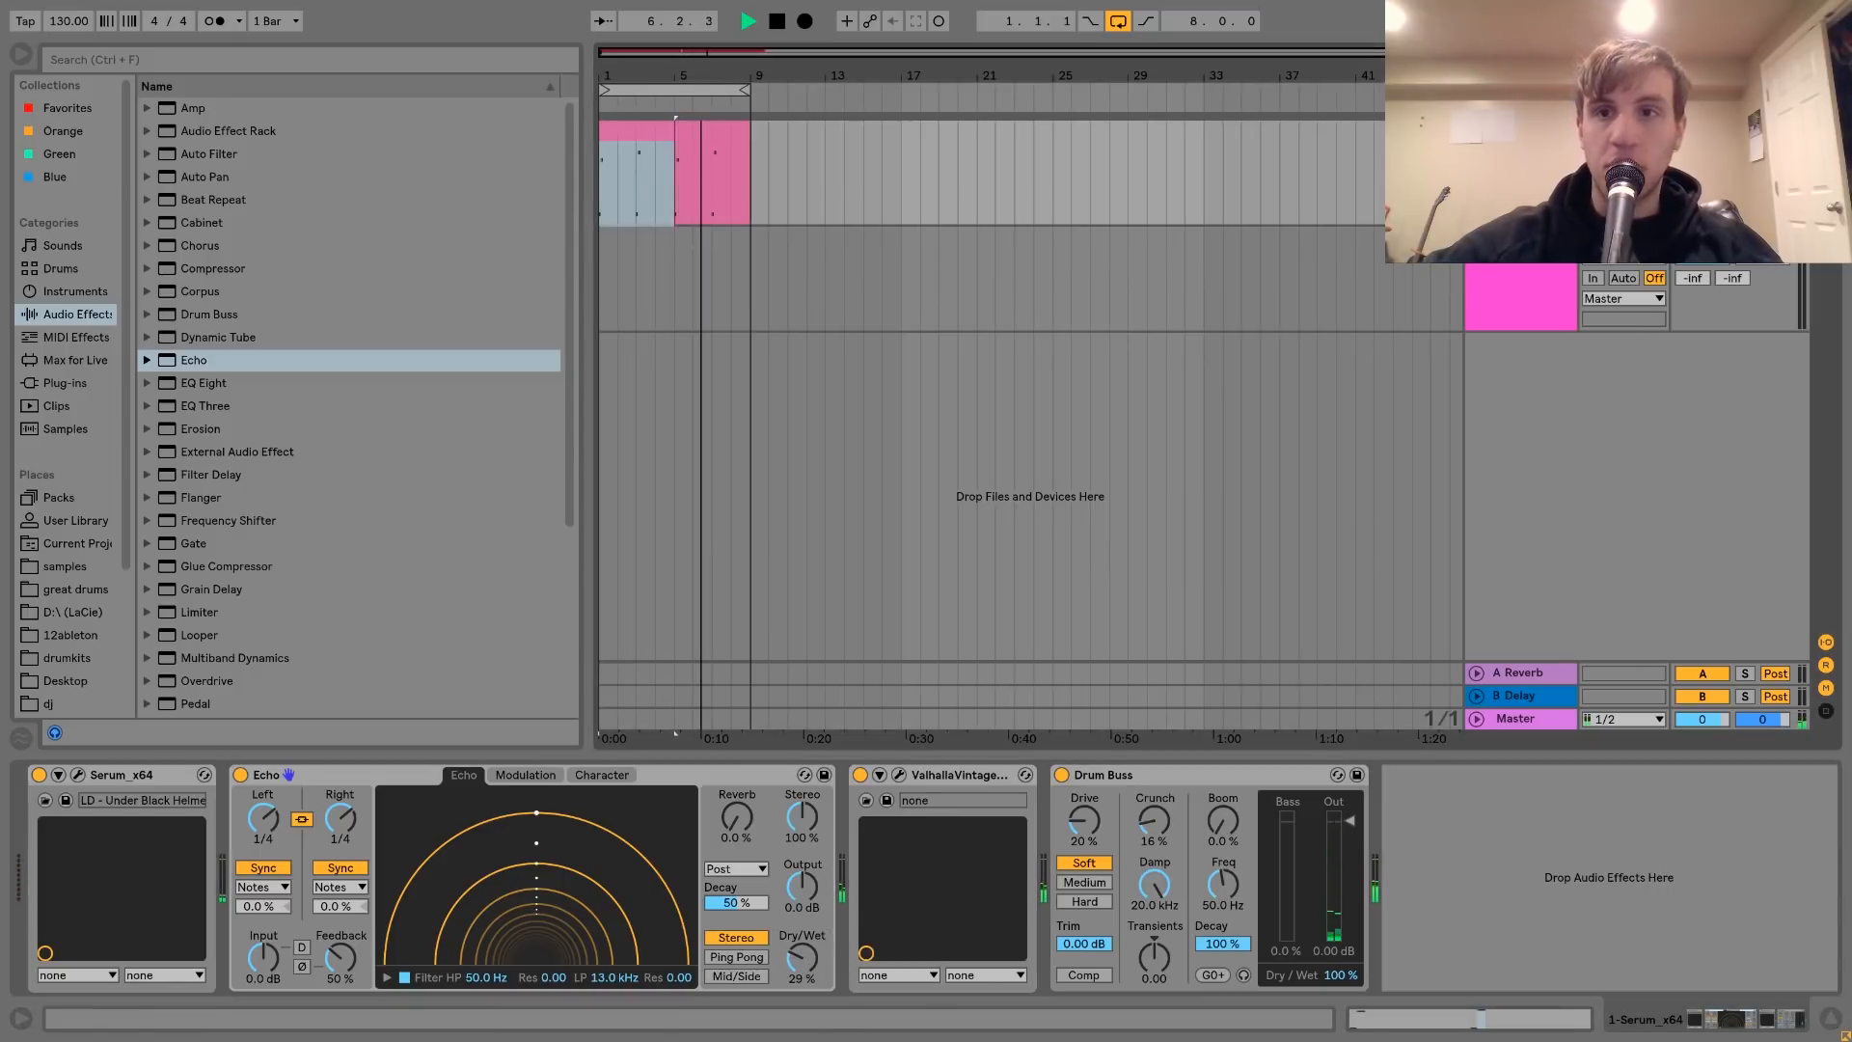
pyautogui.press('space')
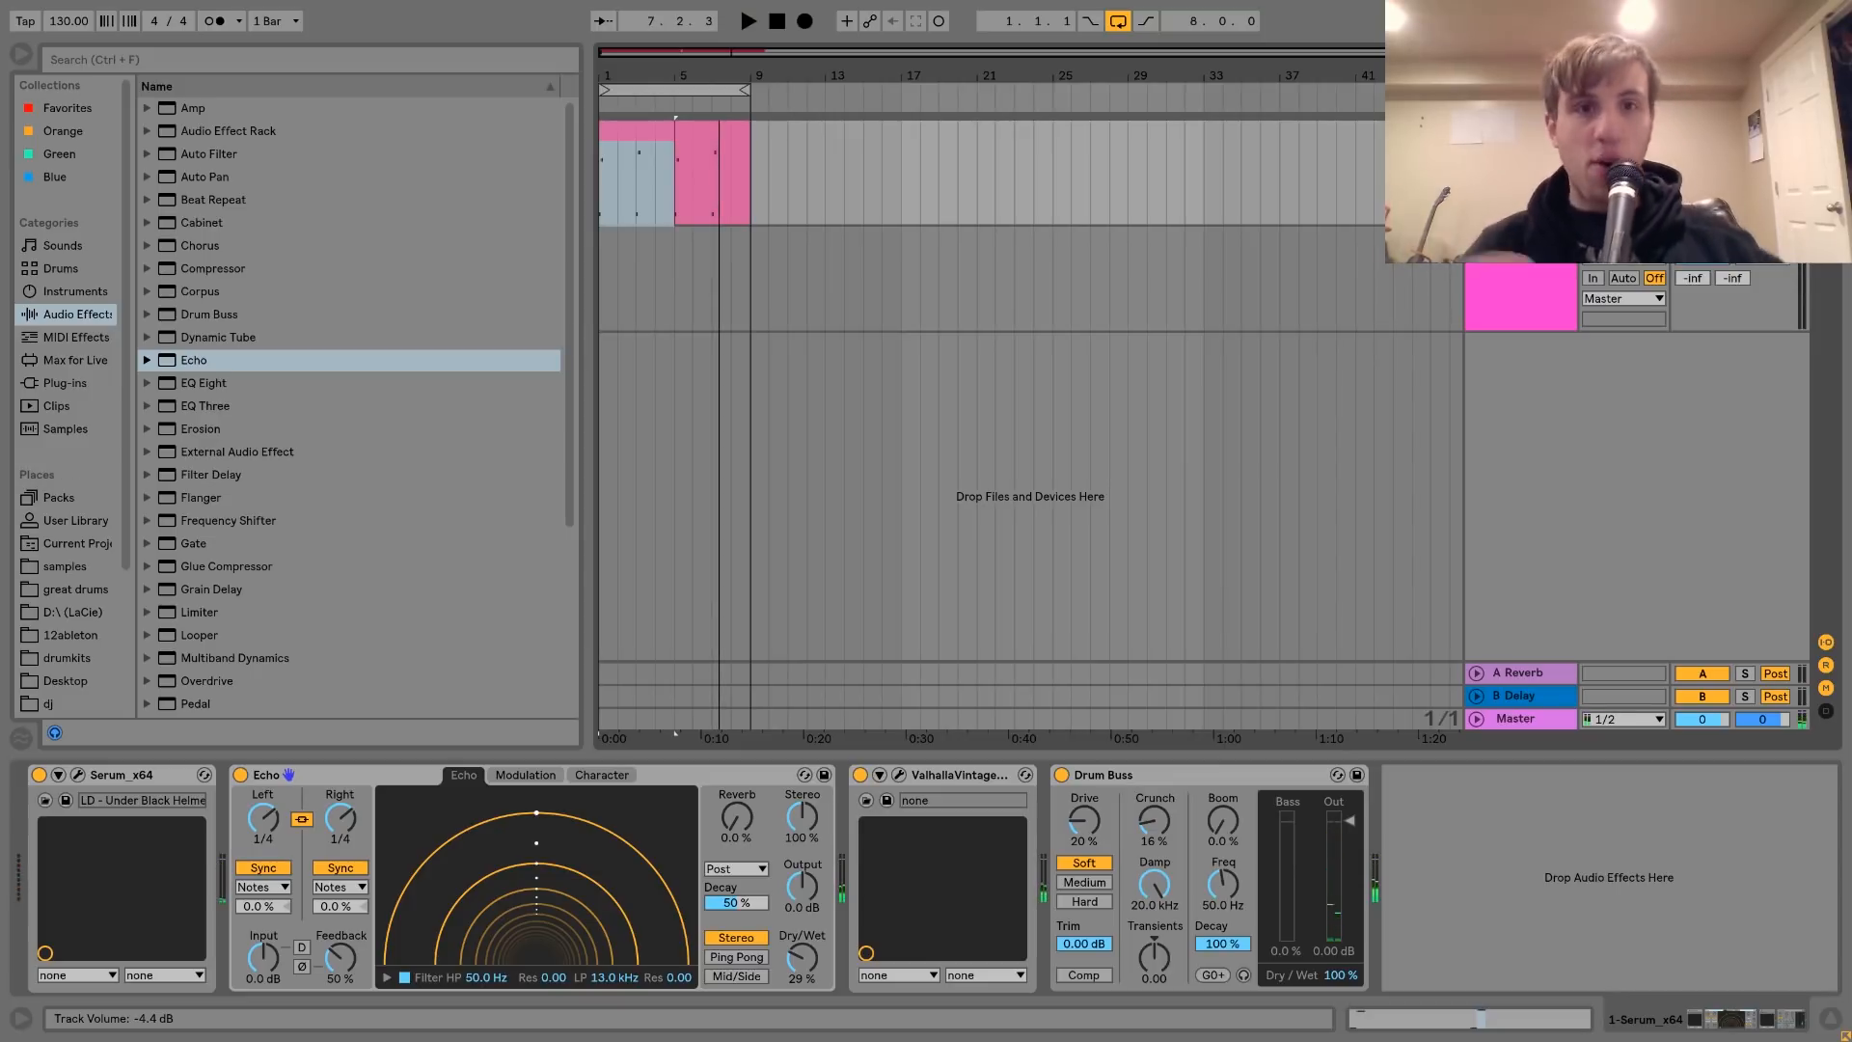
# - Create a new MIDI track below the lead and load Serum_x64 on it
pyautogui.hotkey('ctrl', 'shift', 't')
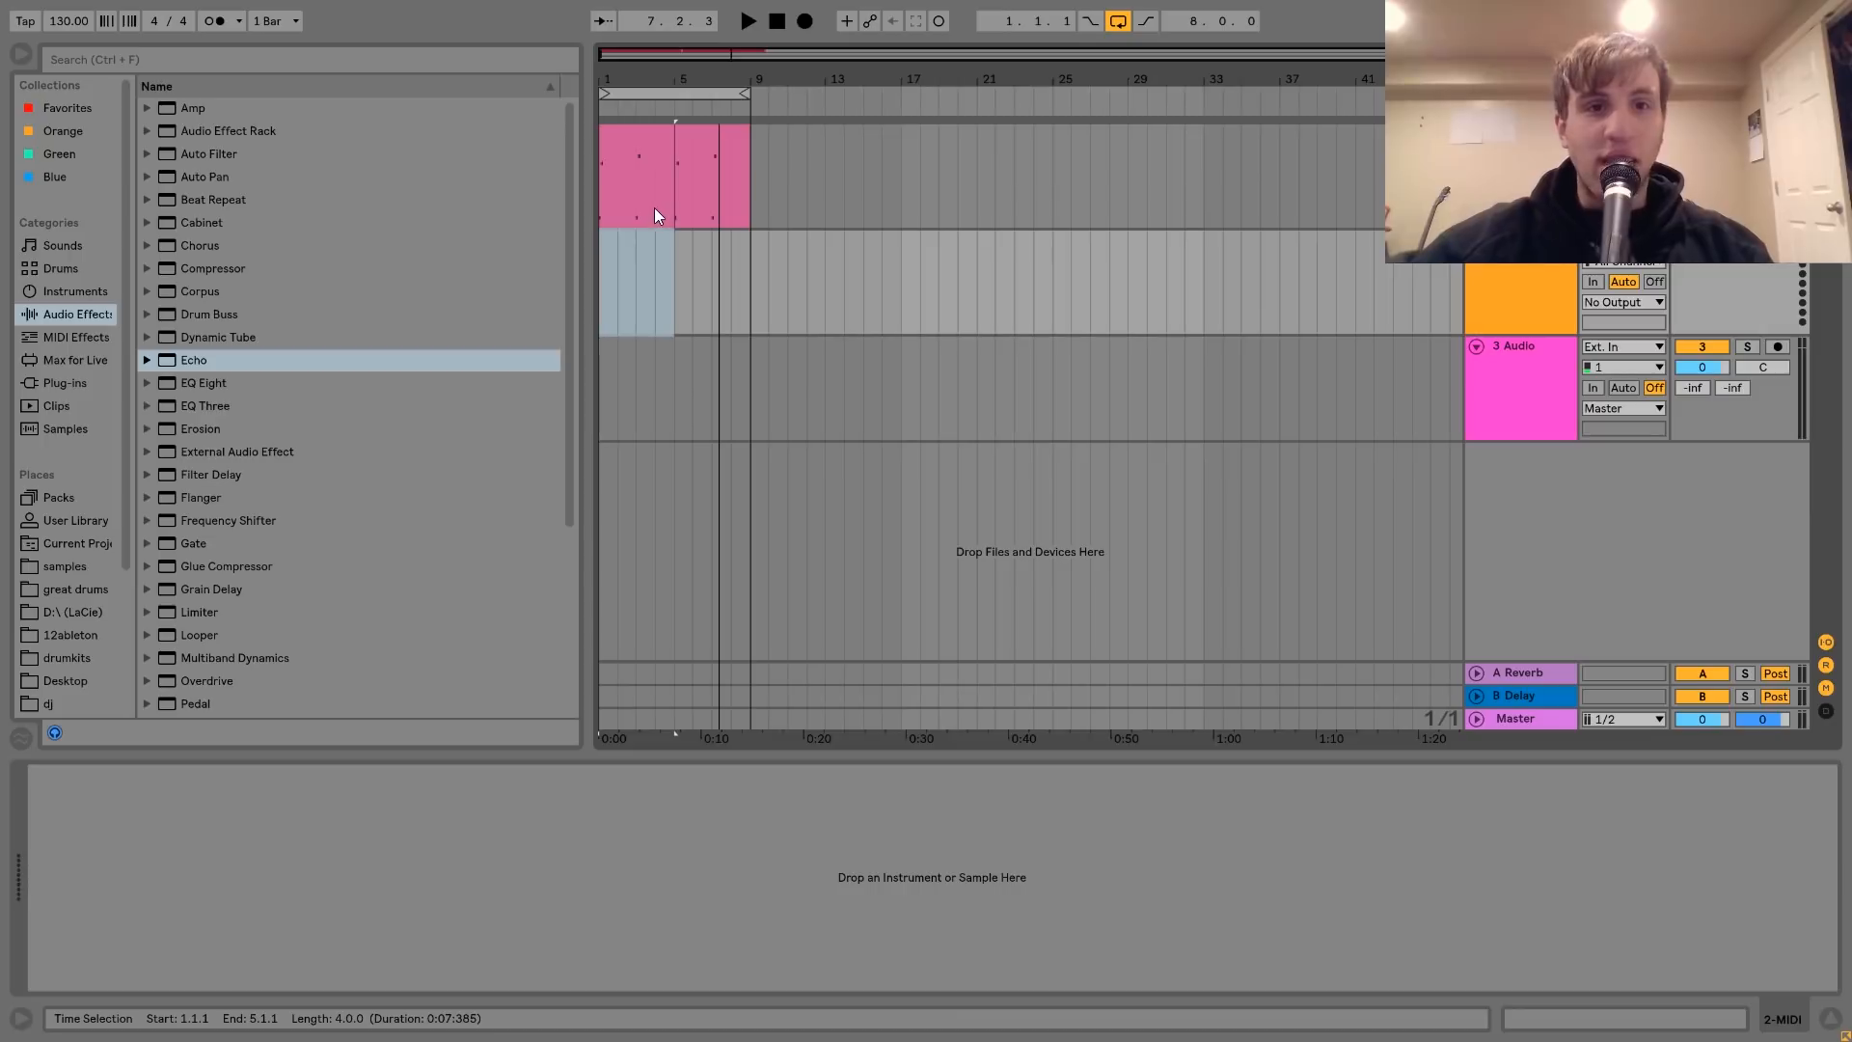
pyautogui.press('space')
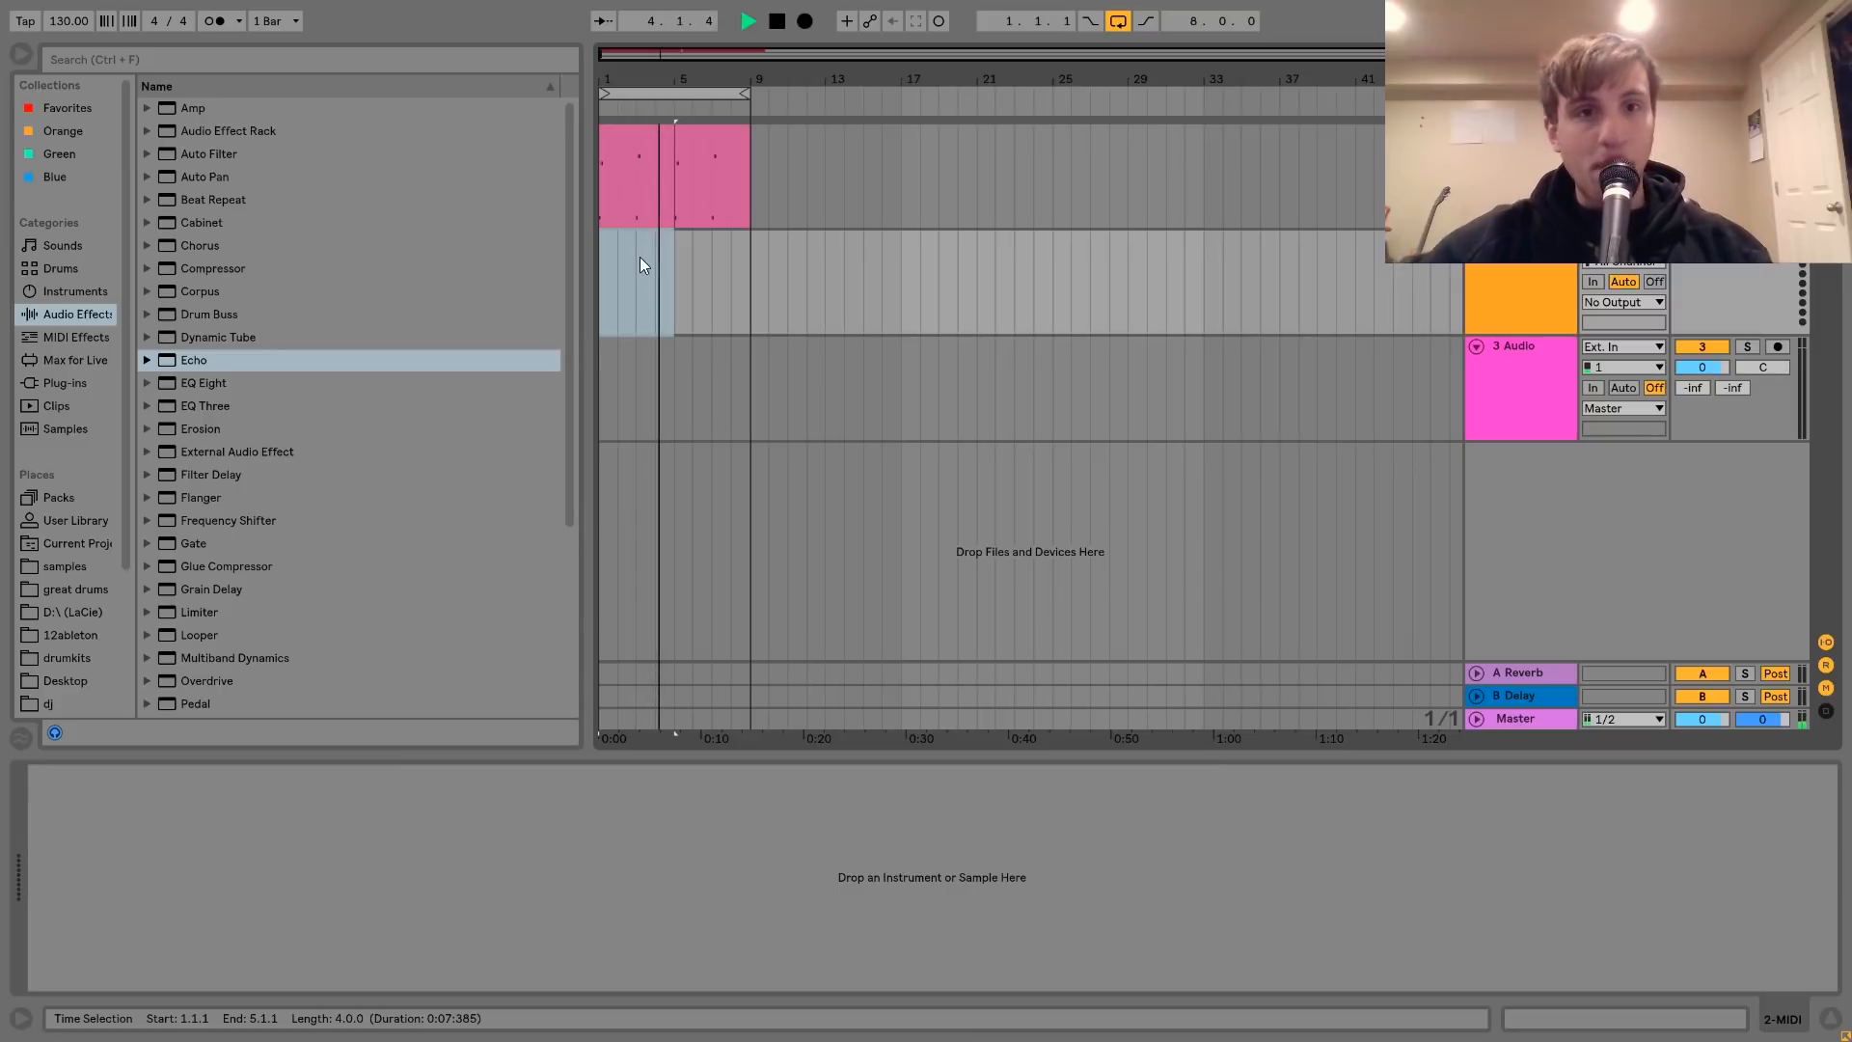
pyautogui.press('space')
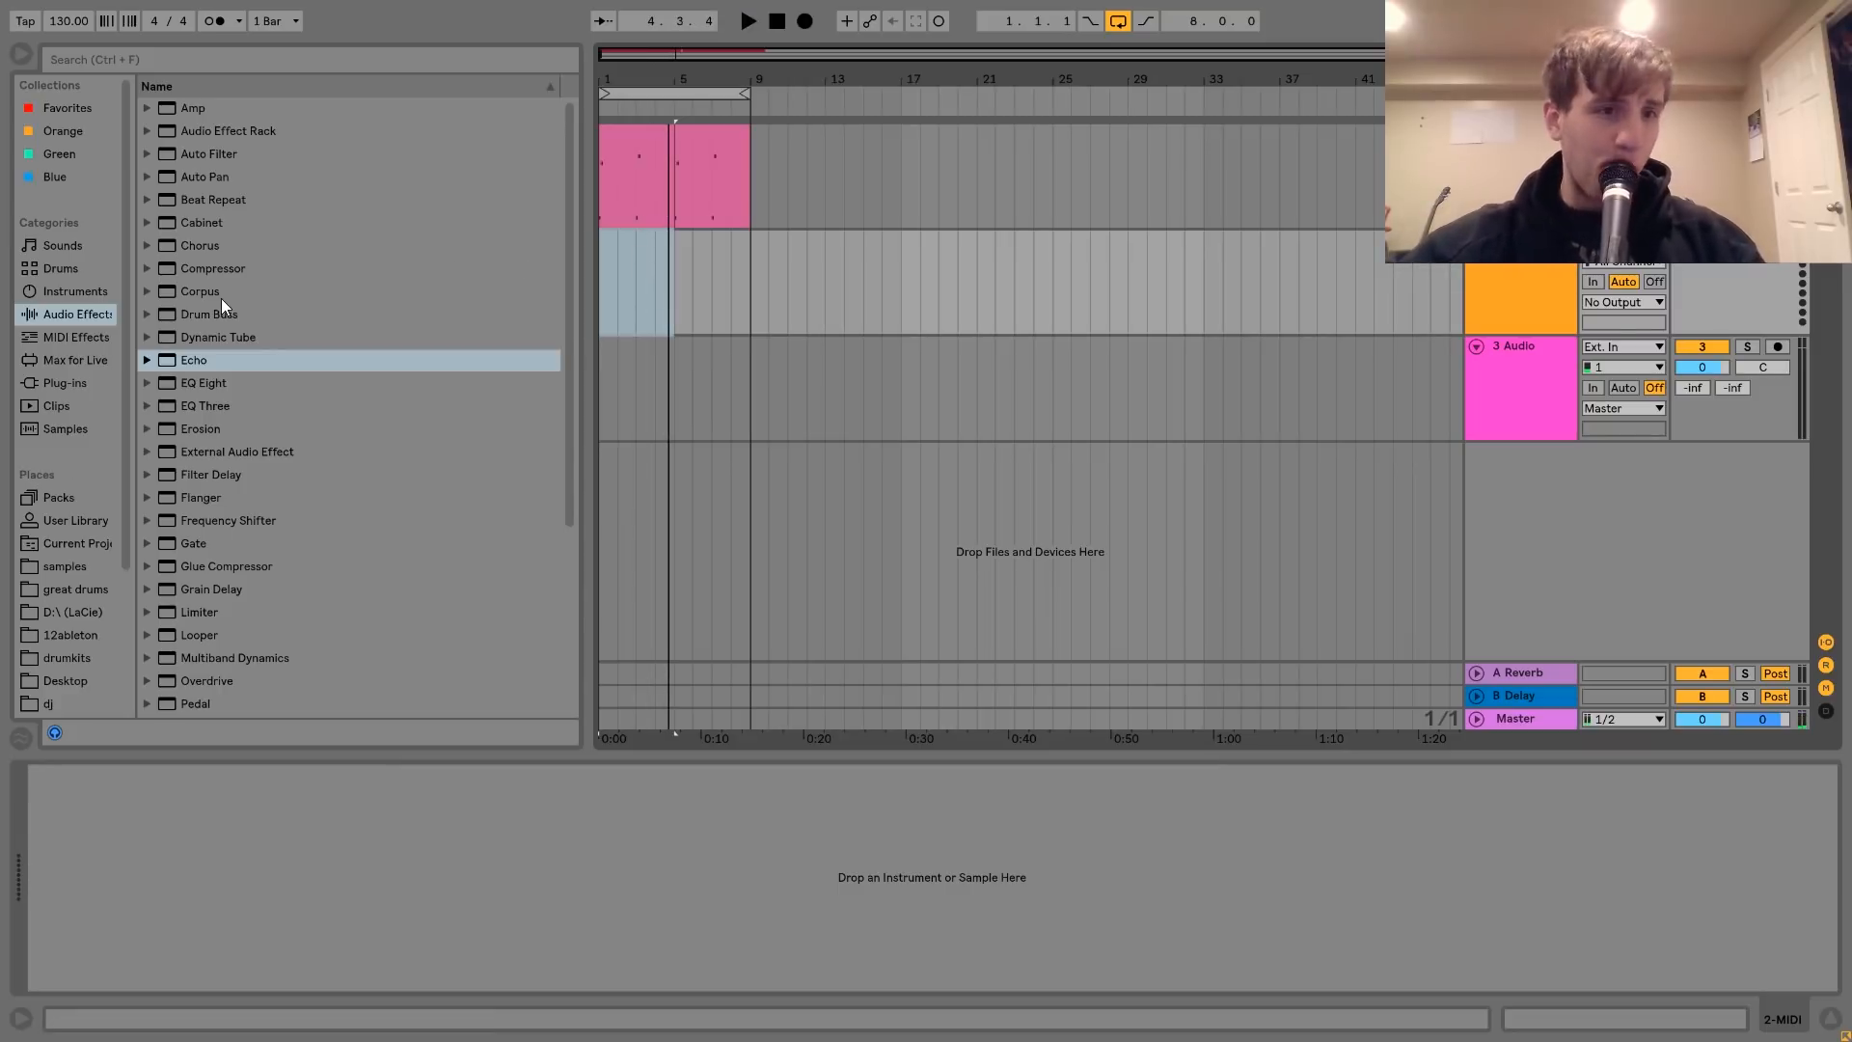
pyautogui.click(72, 384)
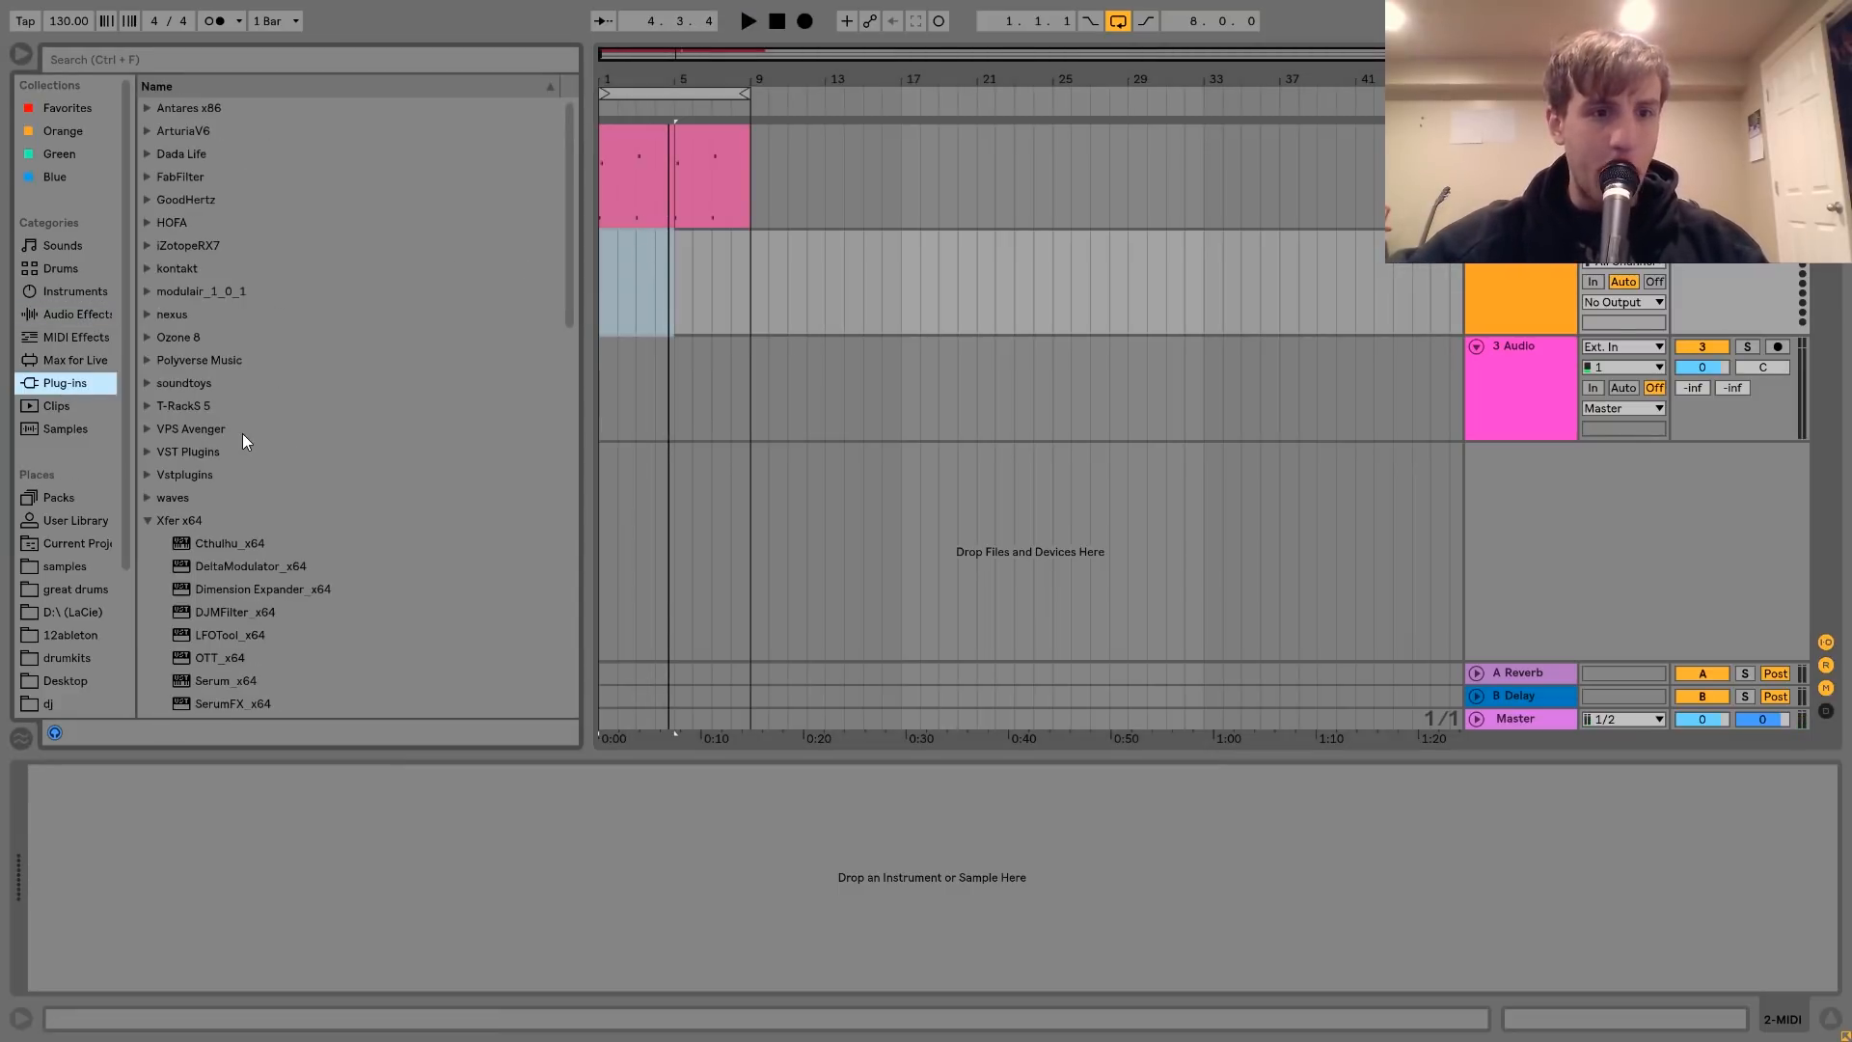
pyautogui.scroll(-3, 232, 569)
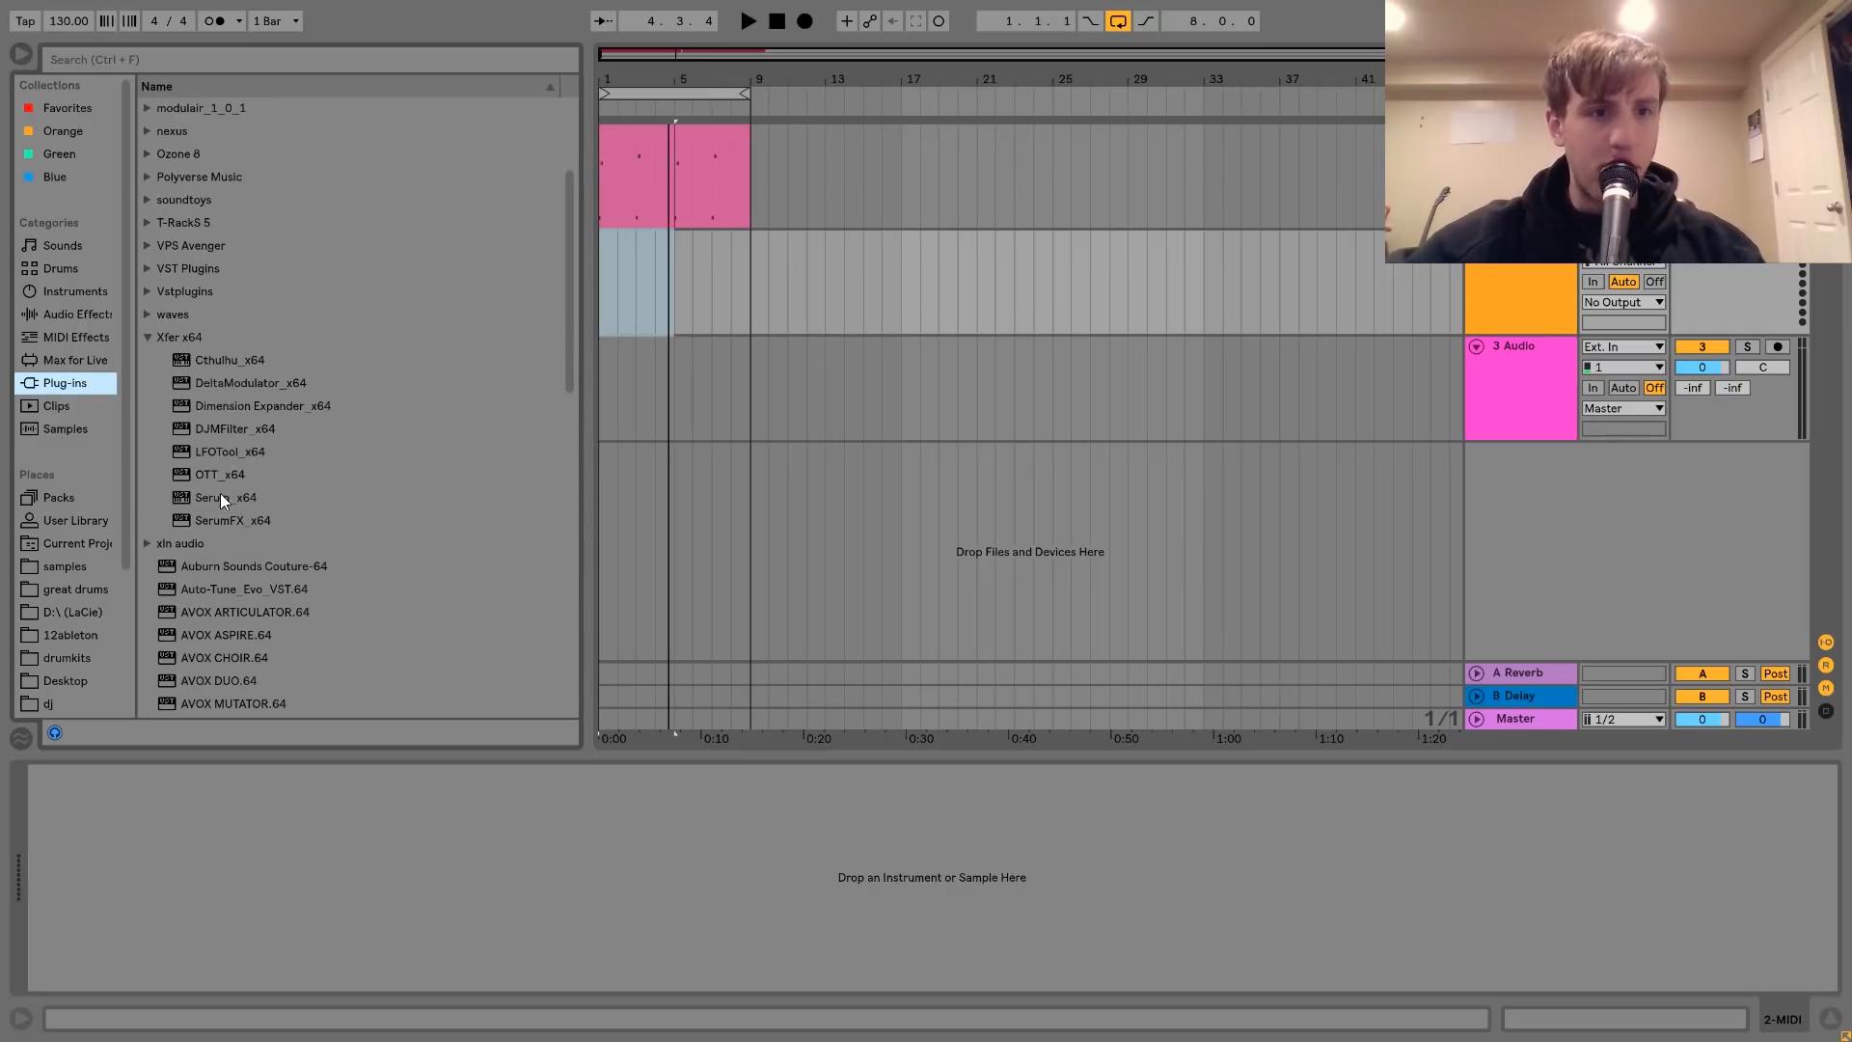
pyautogui.moveTo(220, 495); pyautogui.dragTo(710, 289)
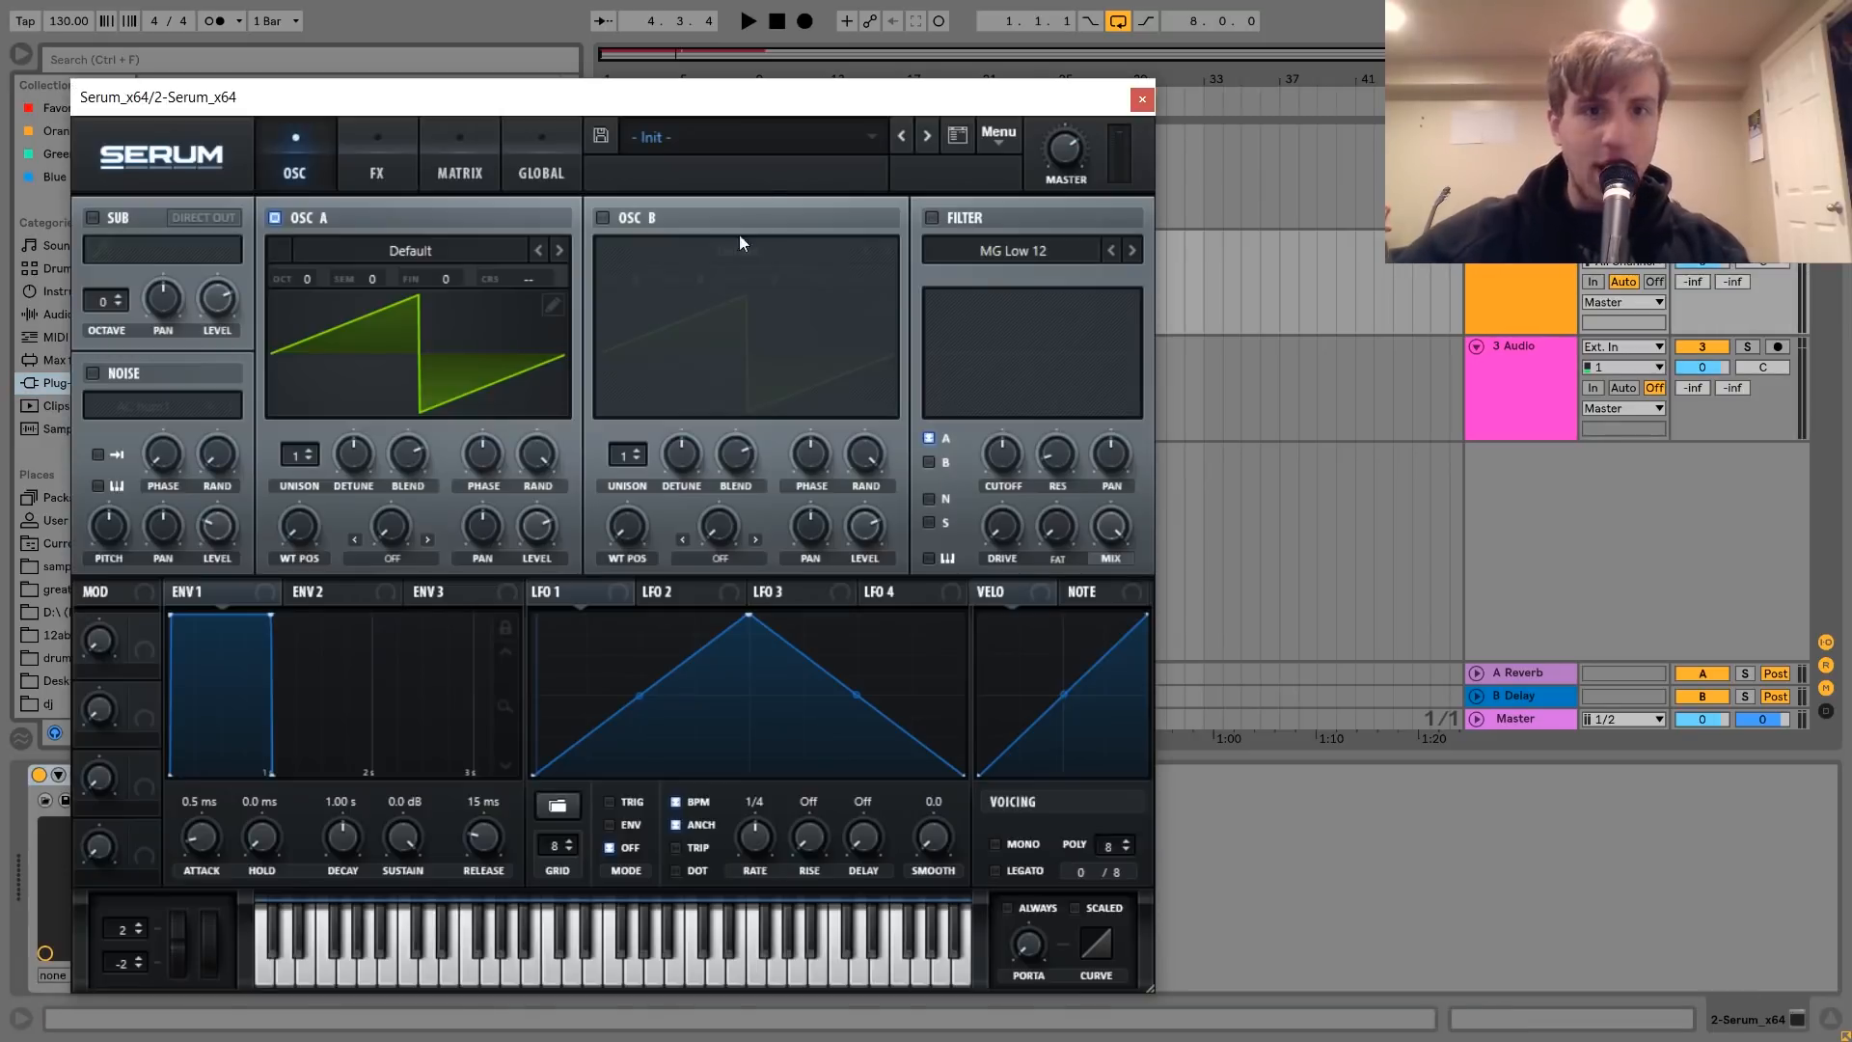
# - Load the PD - Speak To Me John preset in the new Serum, test it with a few notes, and close the plug-in window
pyautogui.click(754, 135)
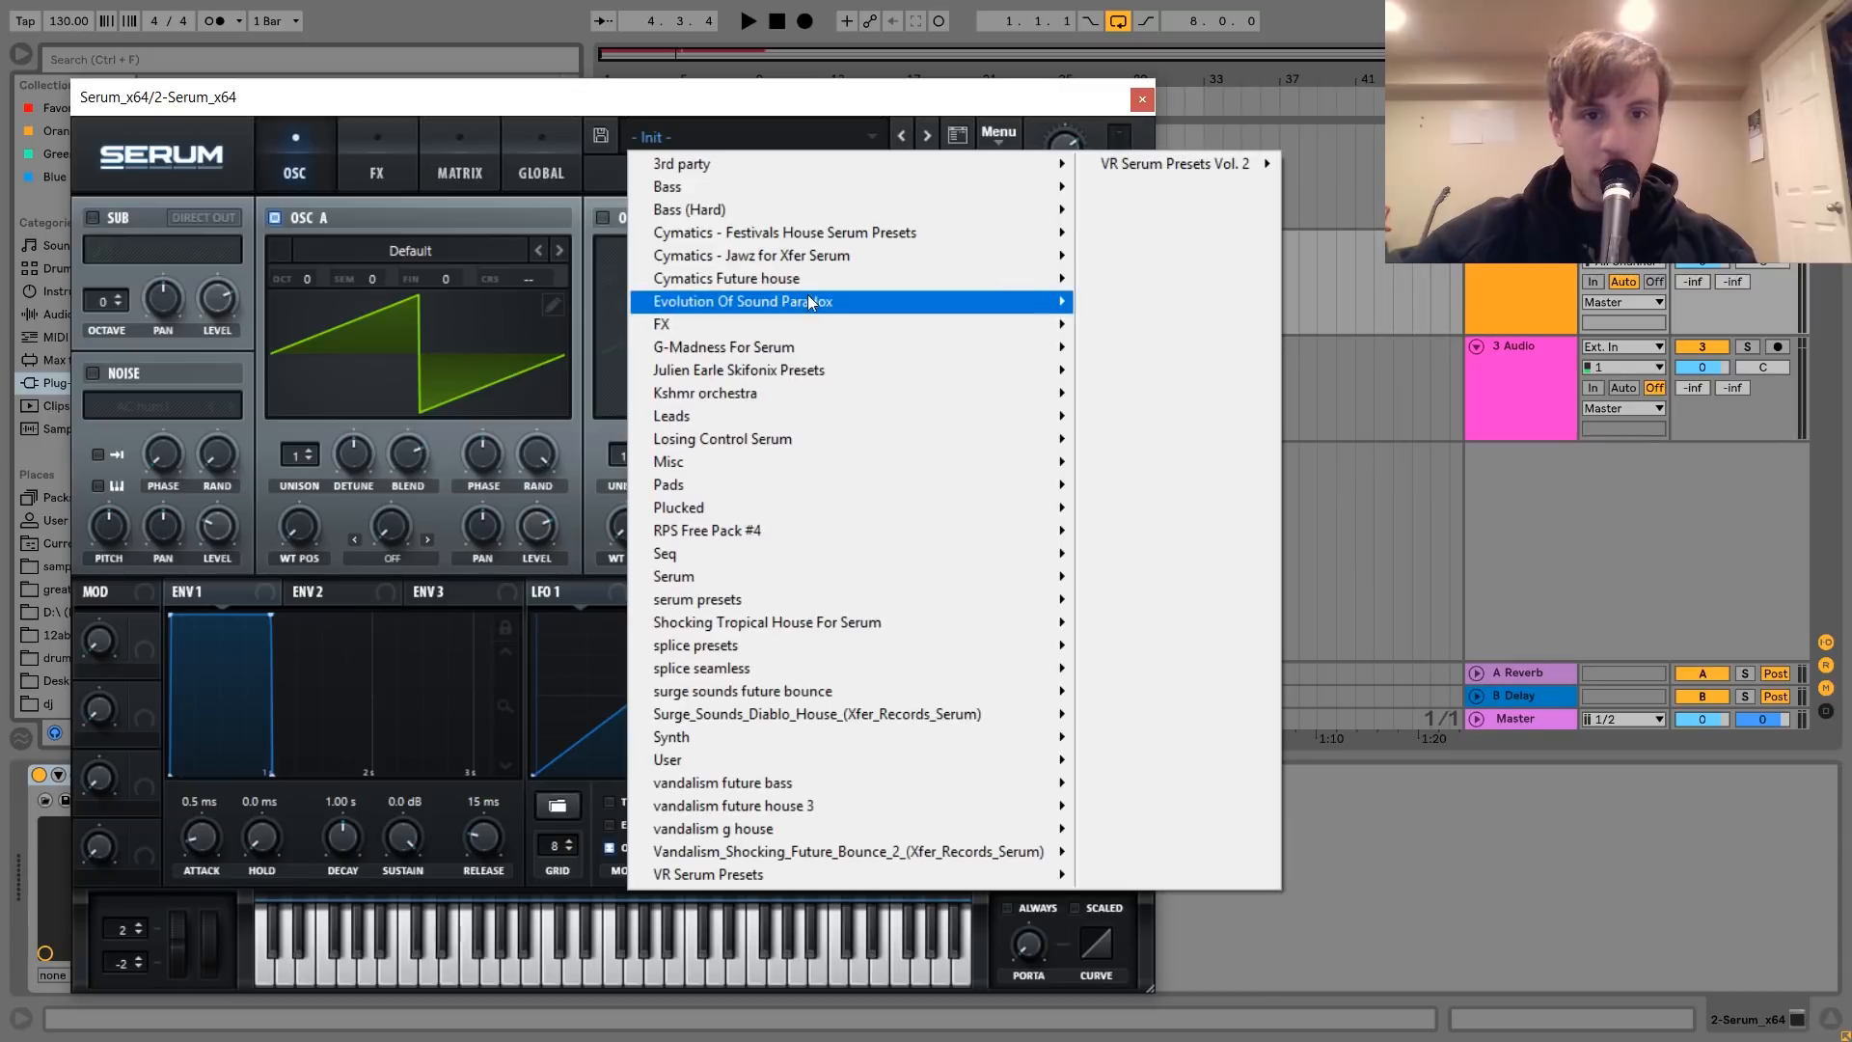
pyautogui.moveTo(762, 301)
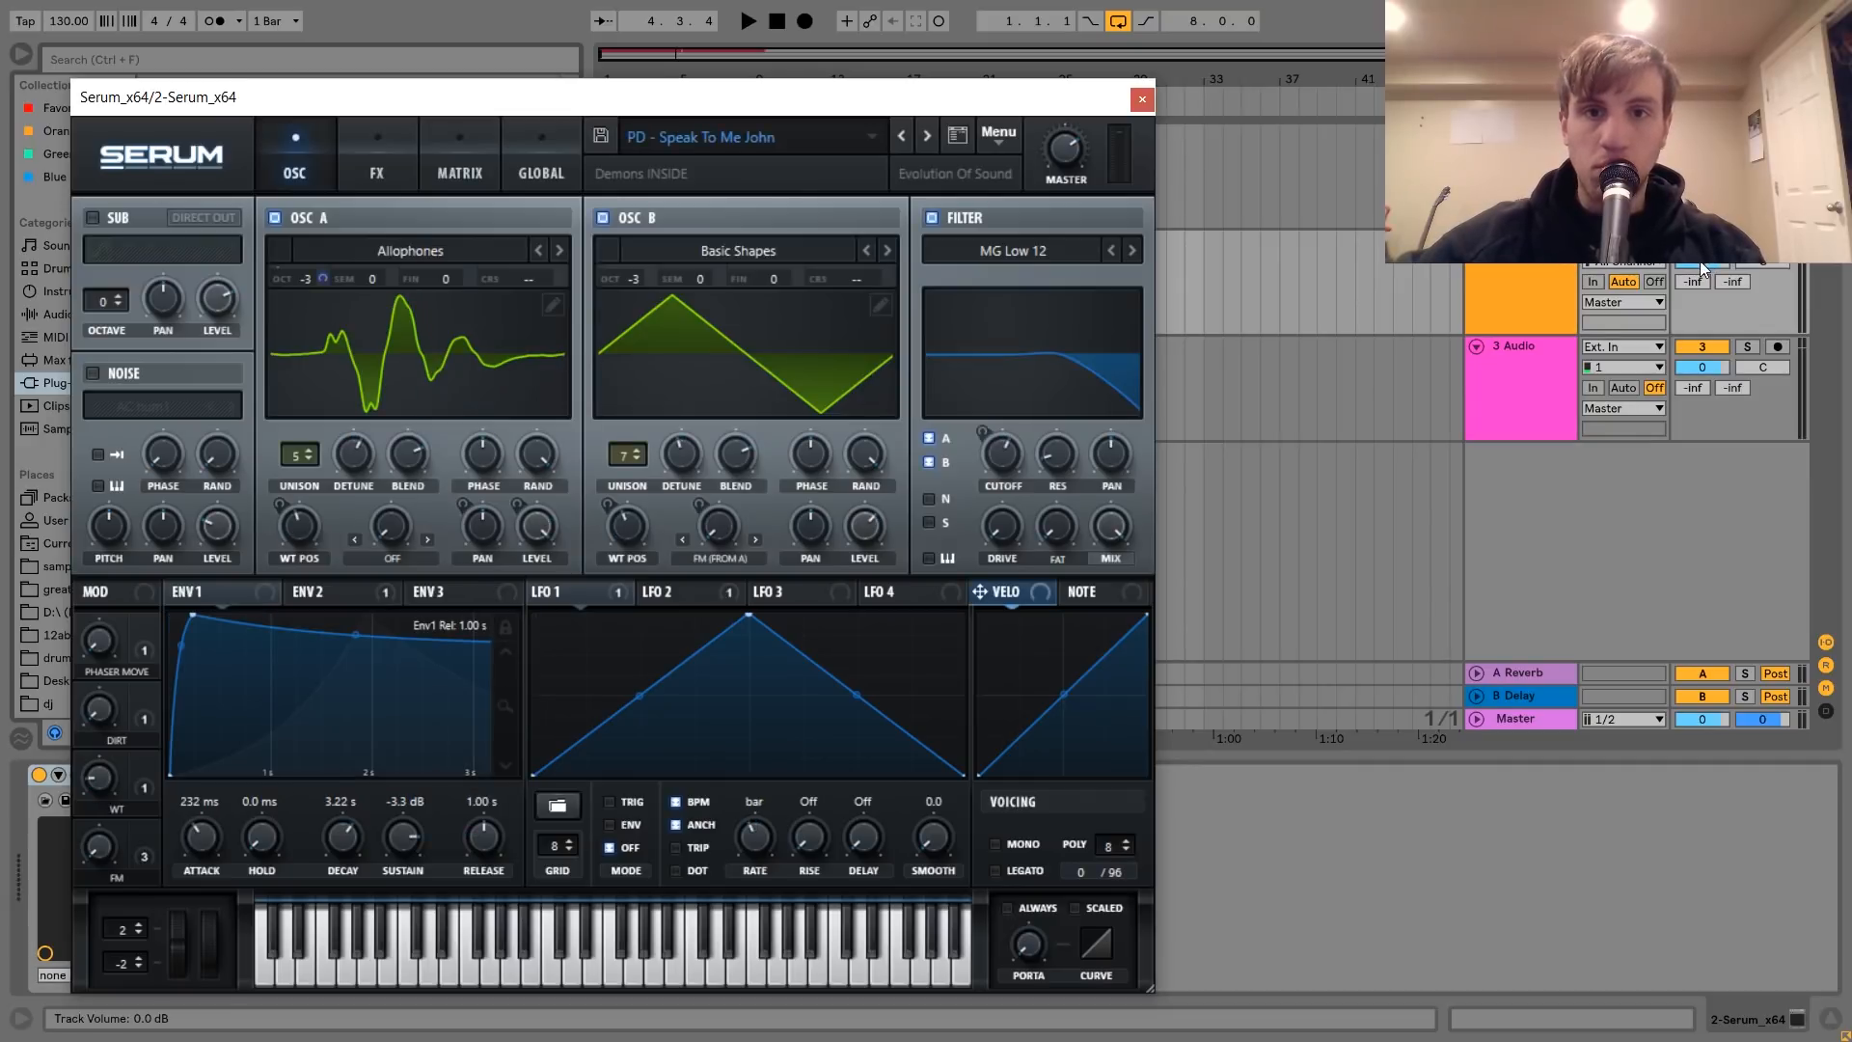
pyautogui.press('f')
pyautogui.click(1703, 265)
pyautogui.press('x')
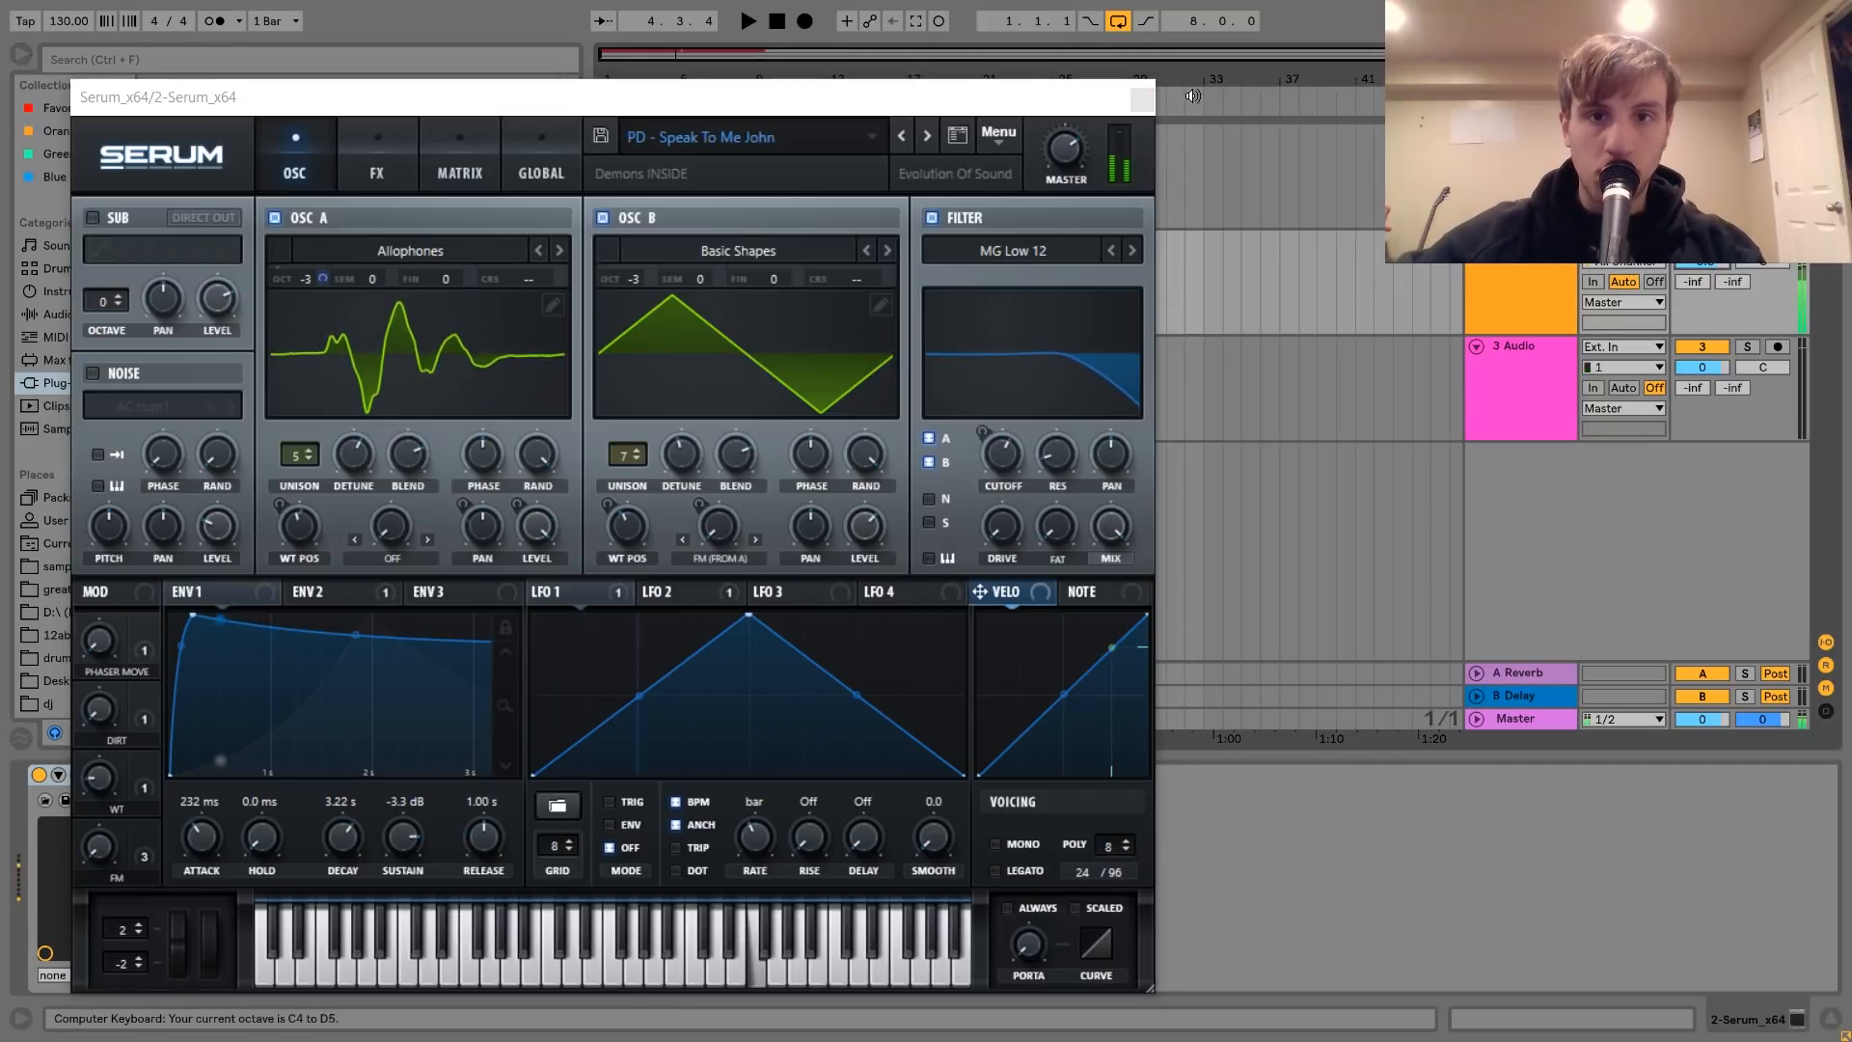
pyautogui.click(1142, 100)
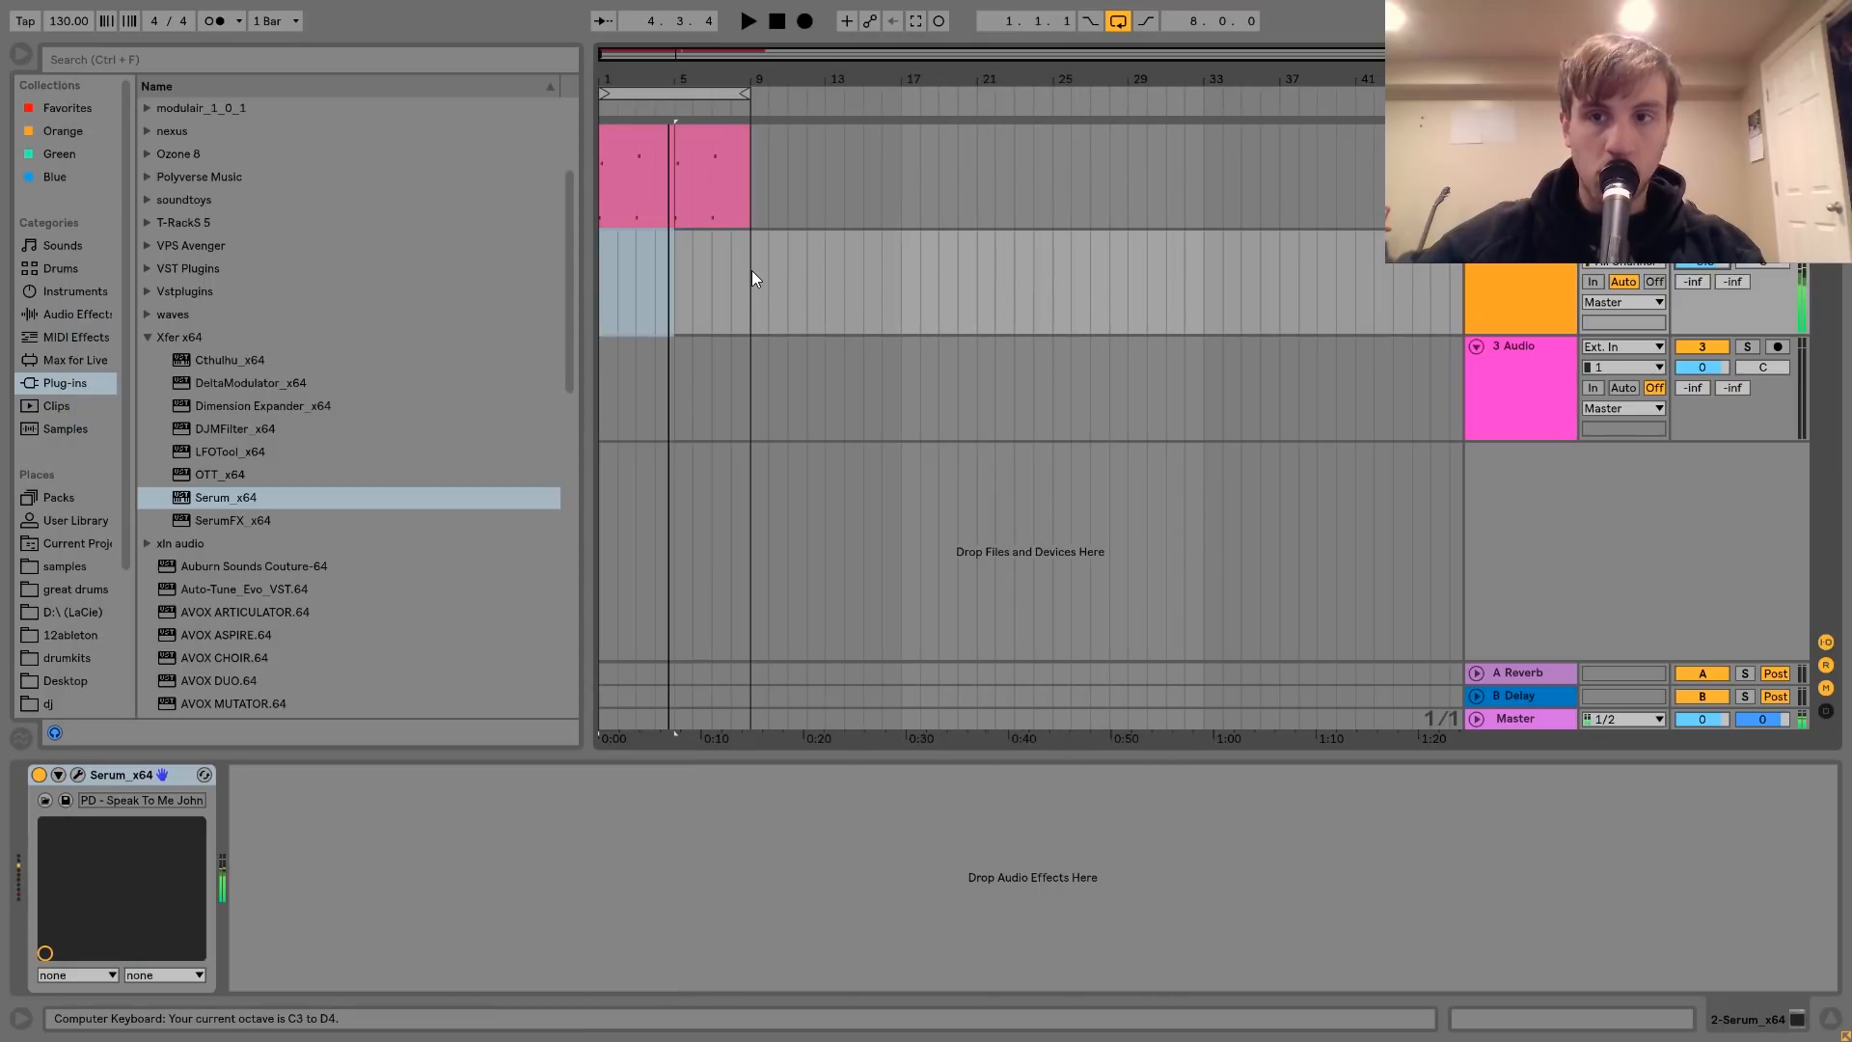
# - Create an eight-bar MIDI clip on the new Serum track and add an F3 note extended across the whole clip
pyautogui.moveTo(750, 274); pyautogui.dragTo(600, 276)
pyautogui.hotkey('ctrl', 'shift', 'm')
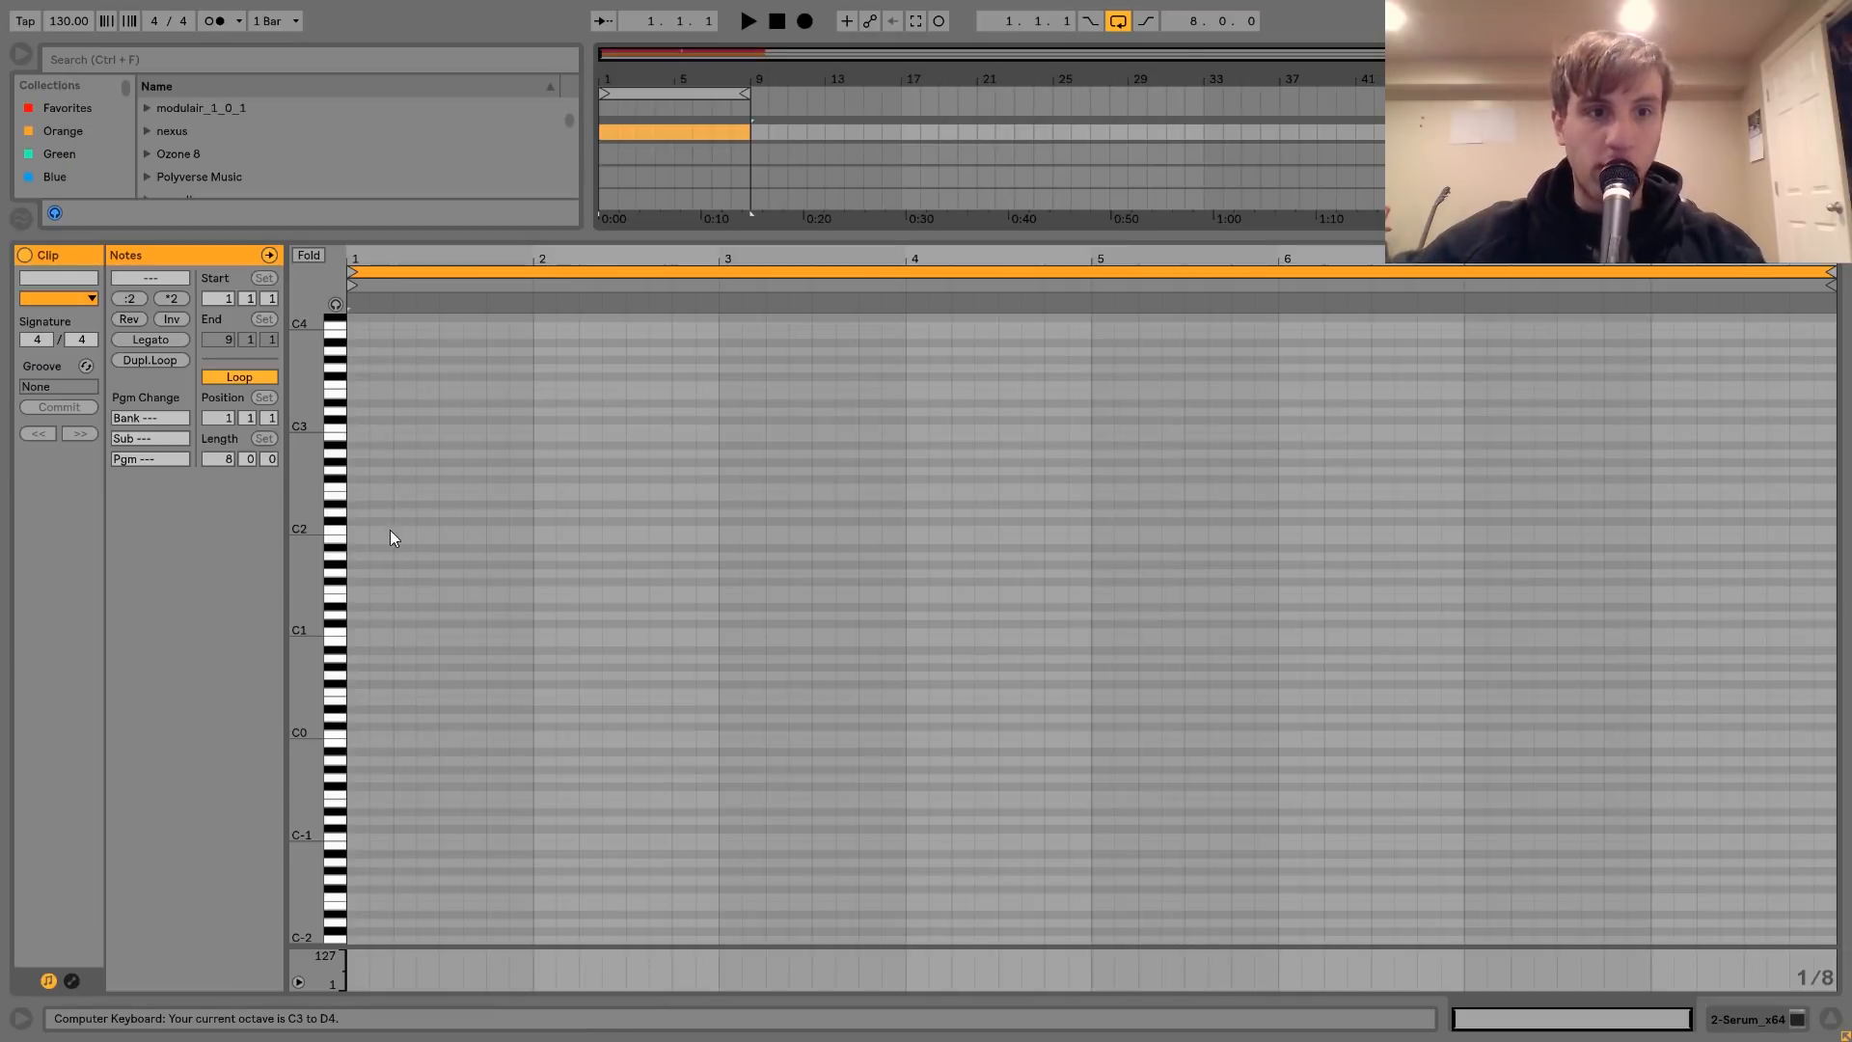
pyautogui.press('f')
pyautogui.doubleClick(358, 385)
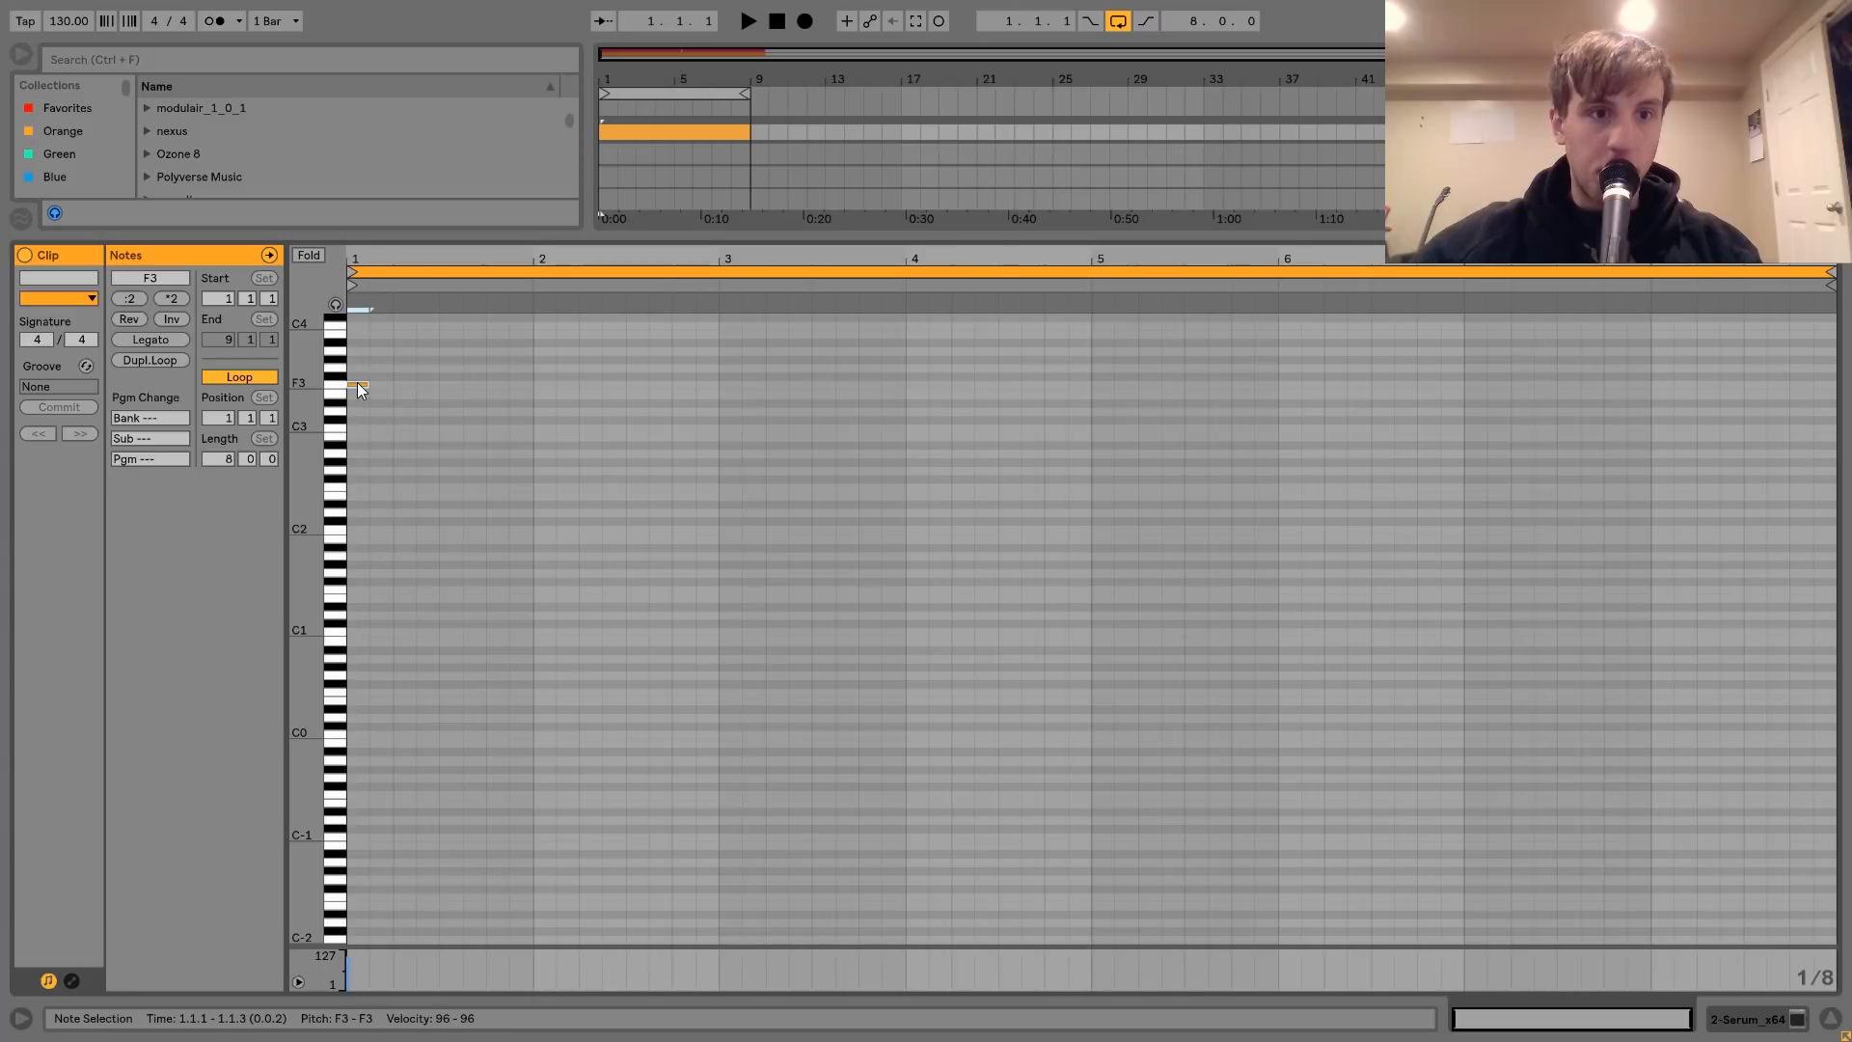
pyautogui.click(158, 339)
pyautogui.press('space')
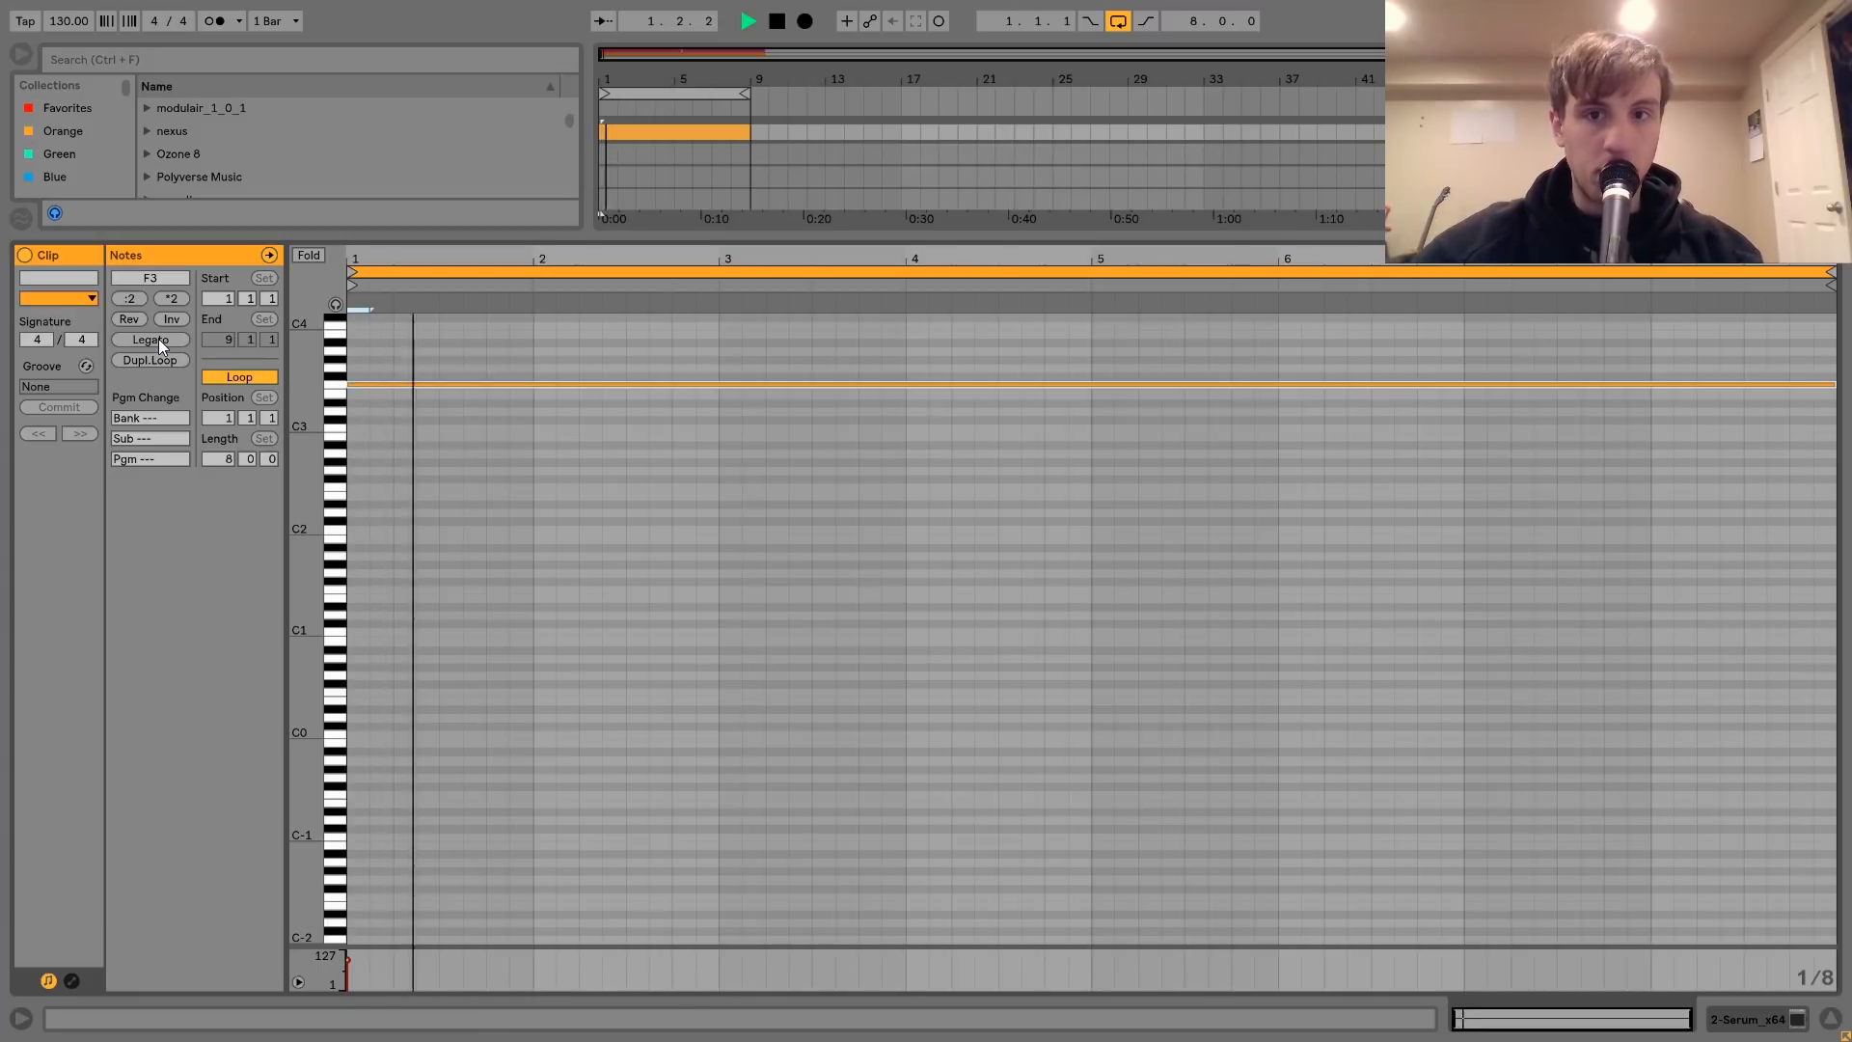
# - Shorten the F3 note so that it lasts exactly two bars
pyautogui.hotkey('shift', 'Left')
pyautogui.hotkey('shift', 'Left')
pyautogui.hotkey('shift', 'Left')
pyautogui.hotkey('shift', 'Left')
pyautogui.hotkey('shift', 'Left')
pyautogui.hotkey('shift', 'Left')
pyautogui.hotkey('shift', 'Left')
pyautogui.hotkey('shift', 'Left')
pyautogui.hotkey('shift', 'Left')
pyautogui.hotkey('shift', 'Left')
pyautogui.hotkey('shift', 'Left')
pyautogui.click(158, 339)
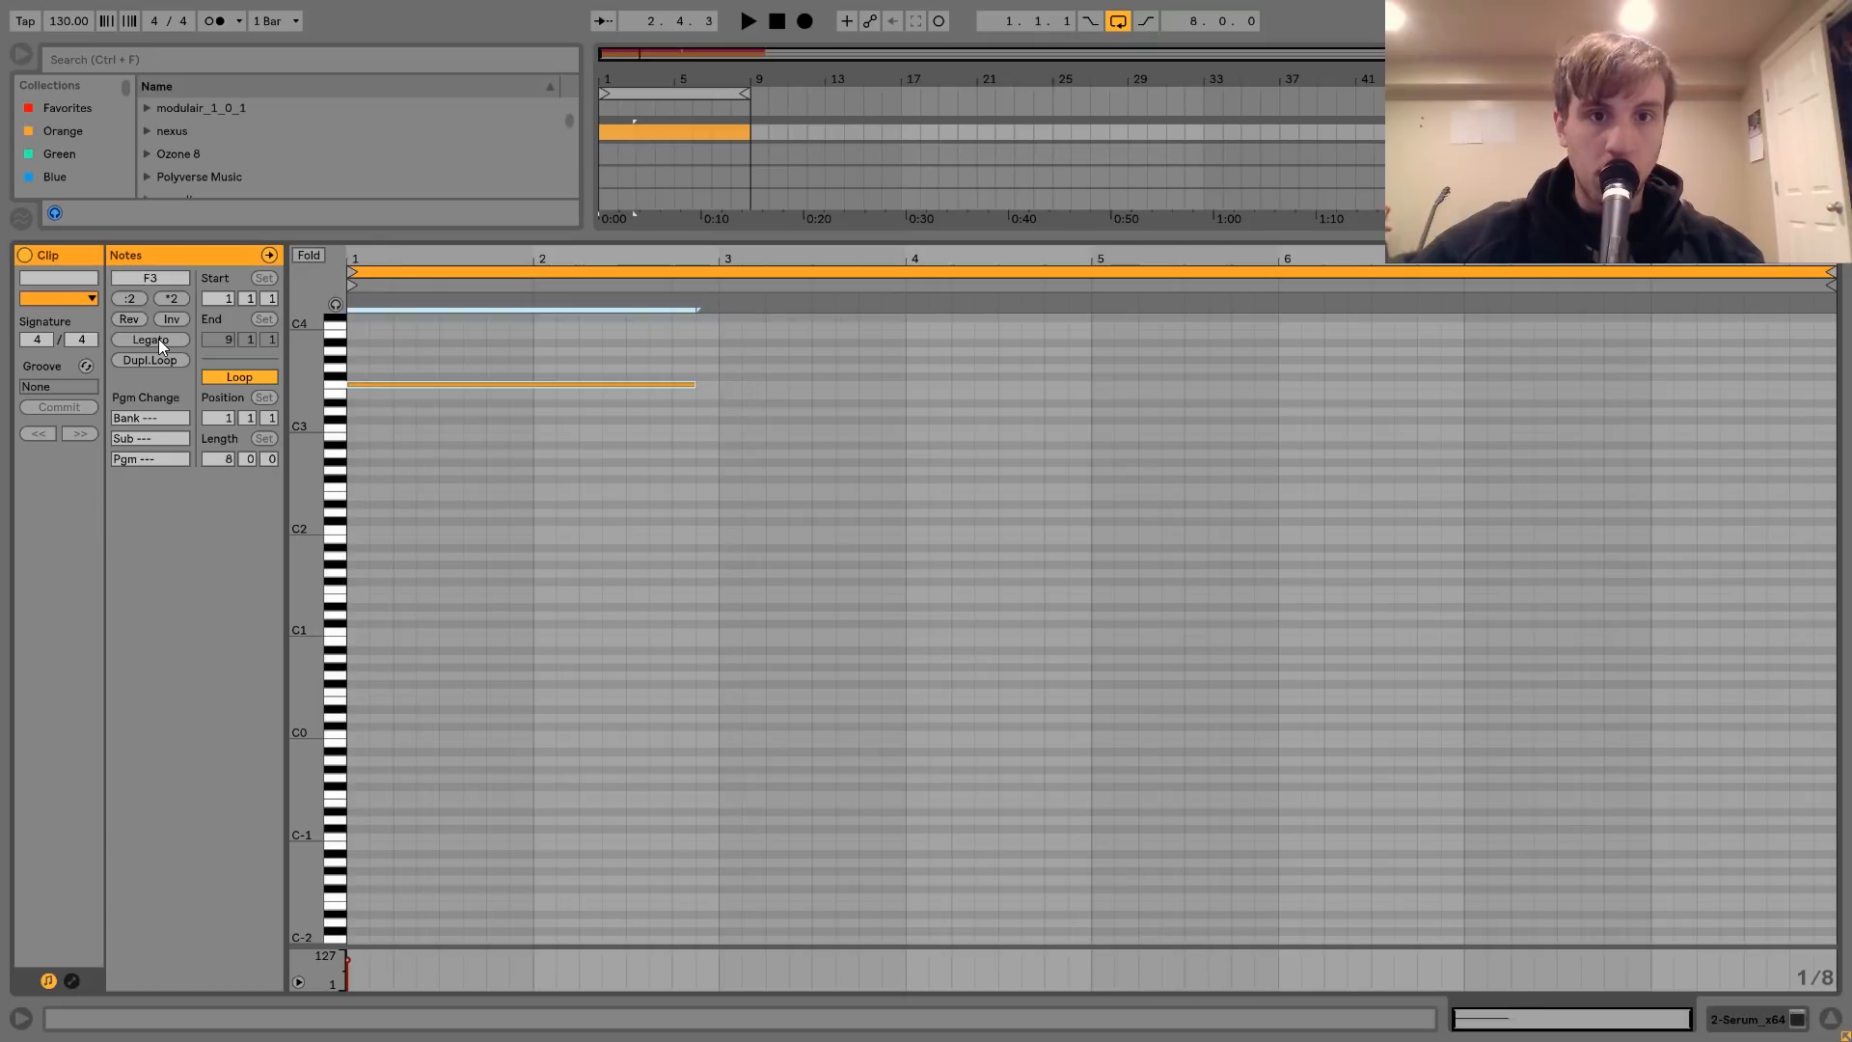
pyautogui.hotkey('shift', 'Right')
# - Duplicate the F3 note to bar 3, raise the copy to C#4, and shorten it to three eighth notes
pyautogui.hotkey('ctrl', 'd')
pyautogui.press('Up')
pyautogui.press('Up')
pyautogui.press('Up')
pyautogui.press('Up')
pyautogui.press('Up')
pyautogui.press('Up')
pyautogui.press('Up')
pyautogui.press('Up')
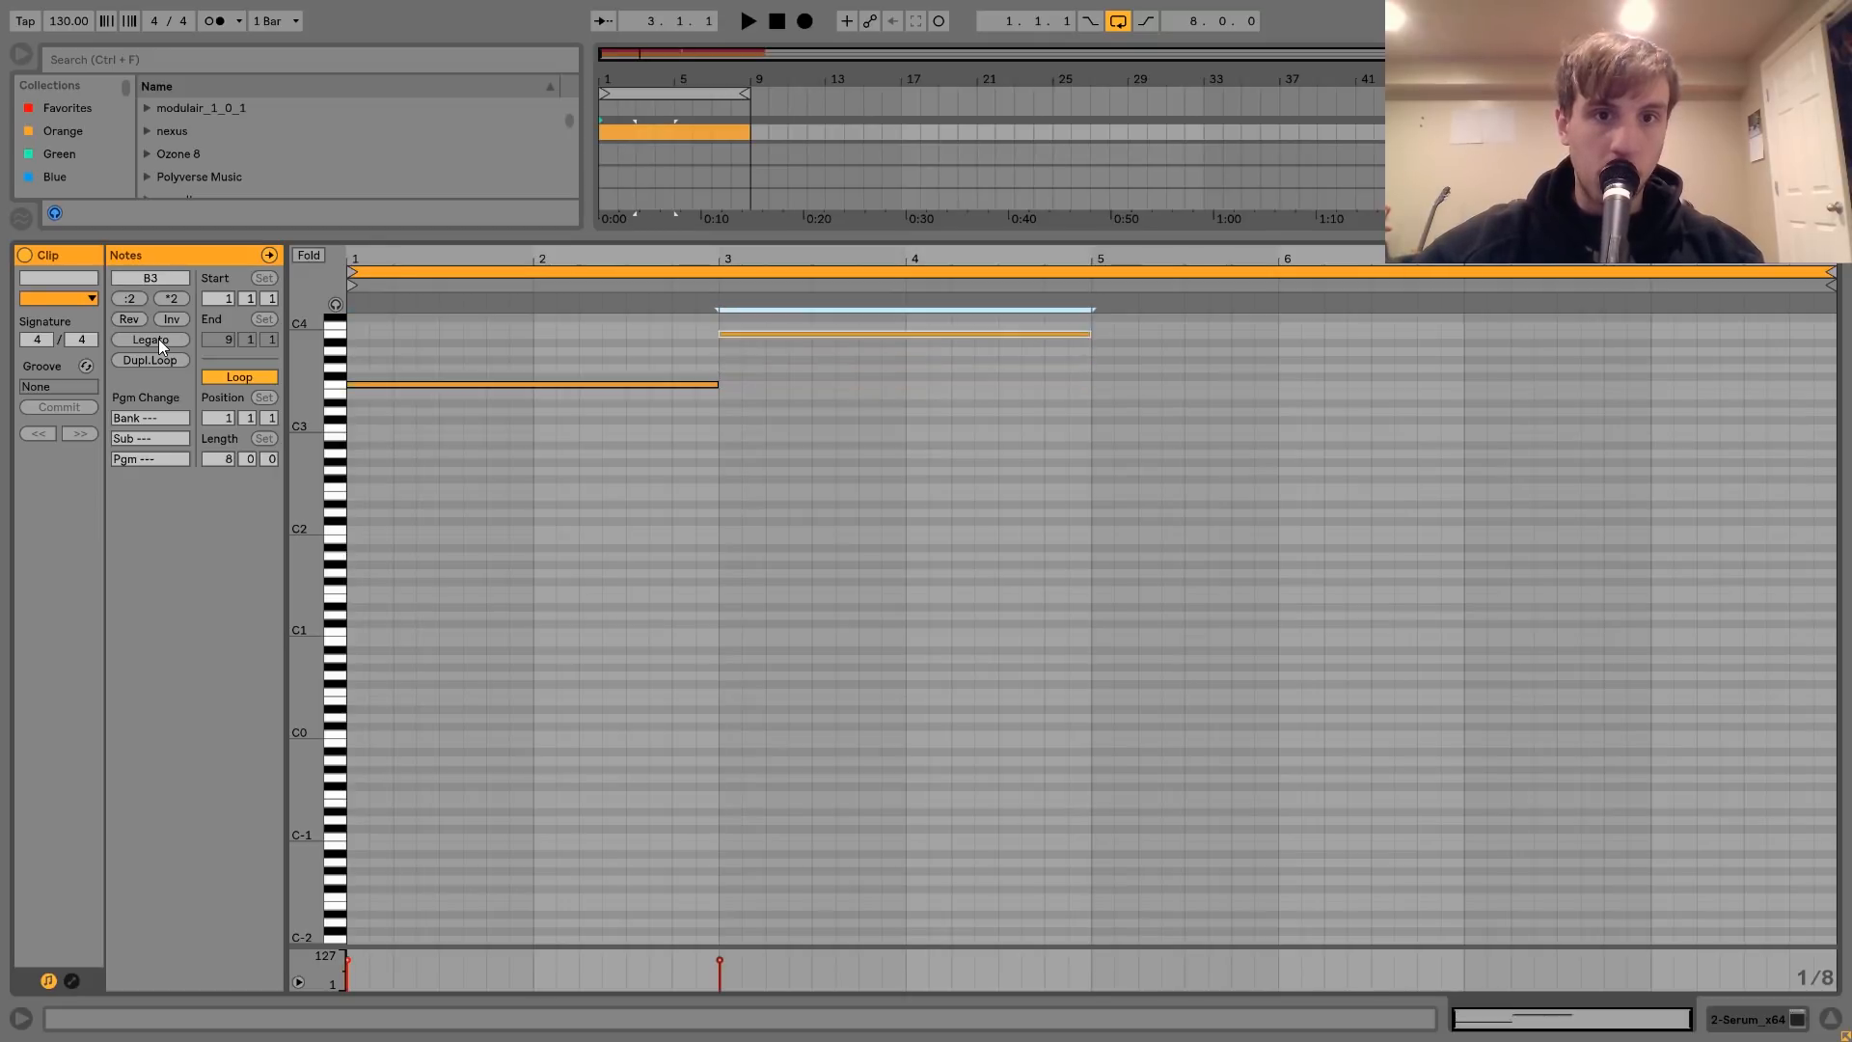
pyautogui.press('space')
pyautogui.hotkey('shift', 'Left')
pyautogui.hotkey('shift', 'Left')
pyautogui.hotkey('shift', 'Left')
pyautogui.hotkey('shift', 'Left')
pyautogui.hotkey('shift', 'Left')
pyautogui.hotkey('shift', 'Left')
pyautogui.hotkey('shift', 'Left')
pyautogui.hotkey('shift', 'Left')
pyautogui.hotkey('shift', 'Left')
pyautogui.hotkey('shift', 'Left')
pyautogui.hotkey('shift', 'Left')
pyautogui.hotkey('shift', 'Left')
pyautogui.hotkey('shift', 'Left')
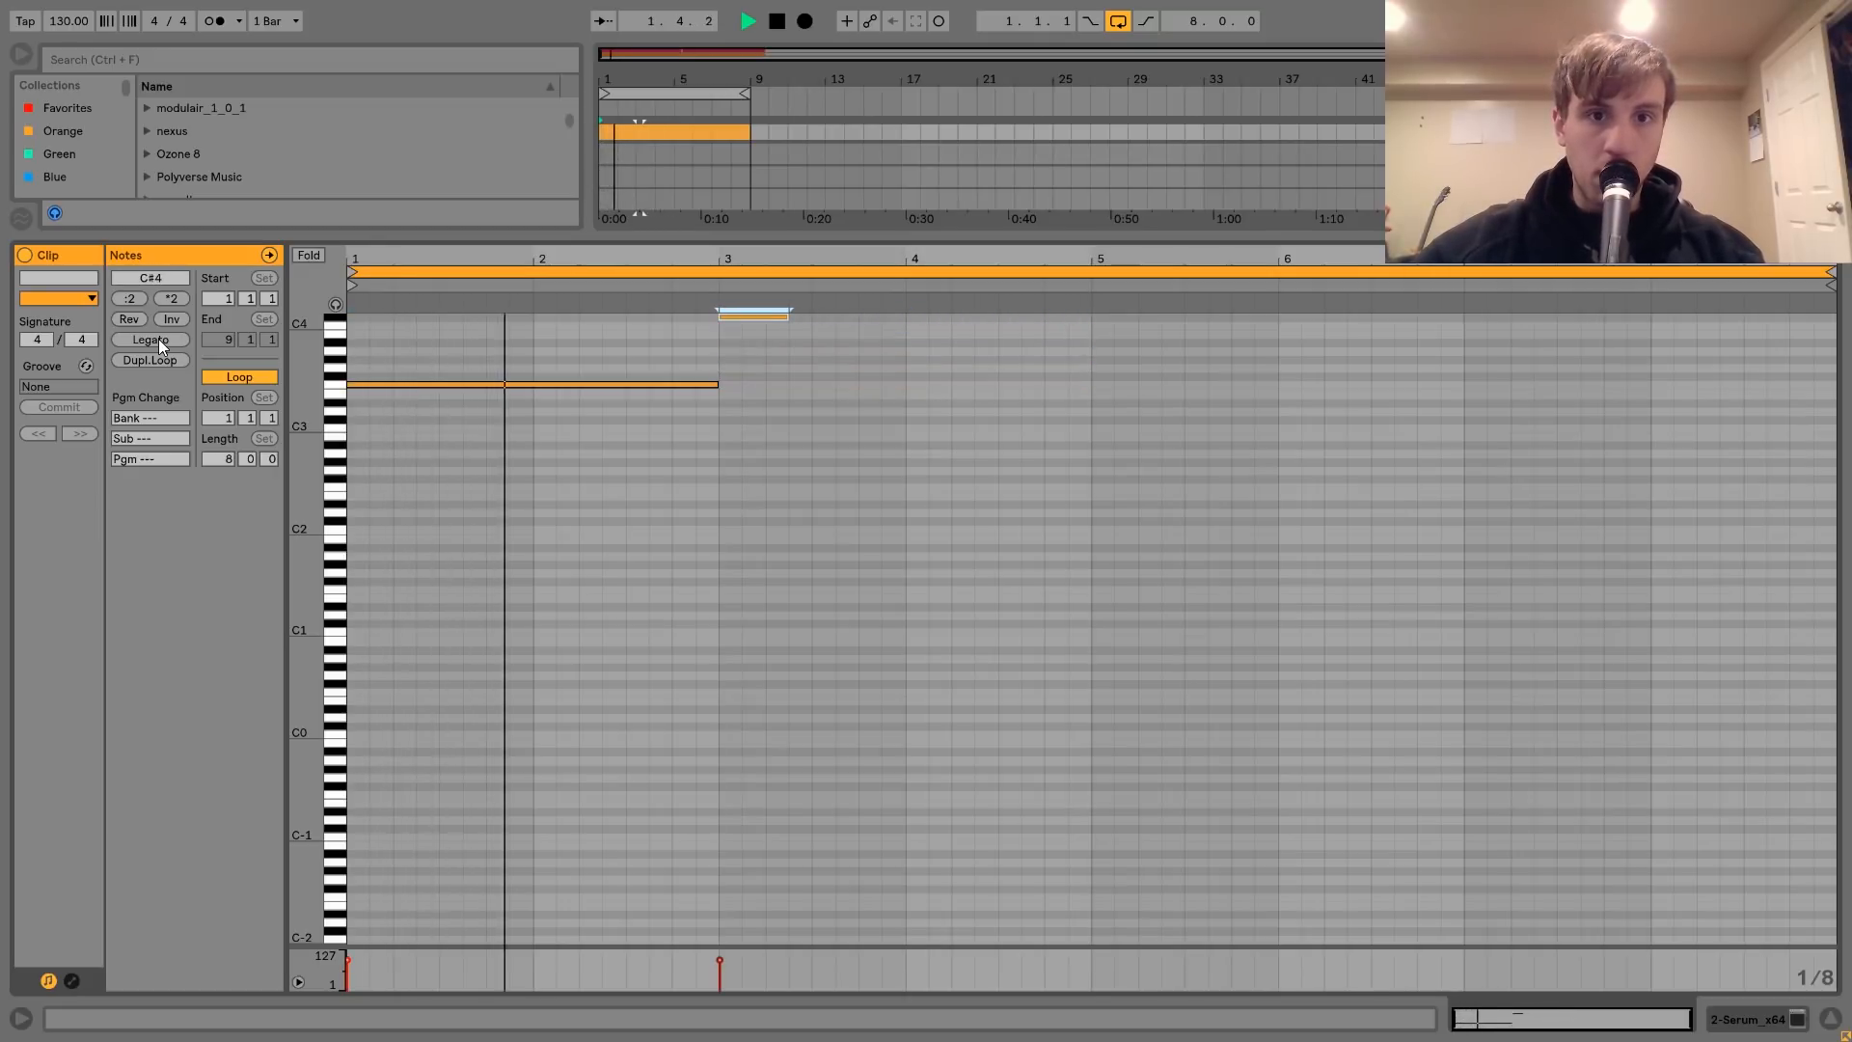
# - Duplicate the C#4 note as a C4 extended to the start of bar 5, and copy the whole four-bar phrase after itself
pyautogui.hotkey('ctrl', 'd')
pyautogui.press('Down')
pyautogui.hotkey('shift', 'Right')
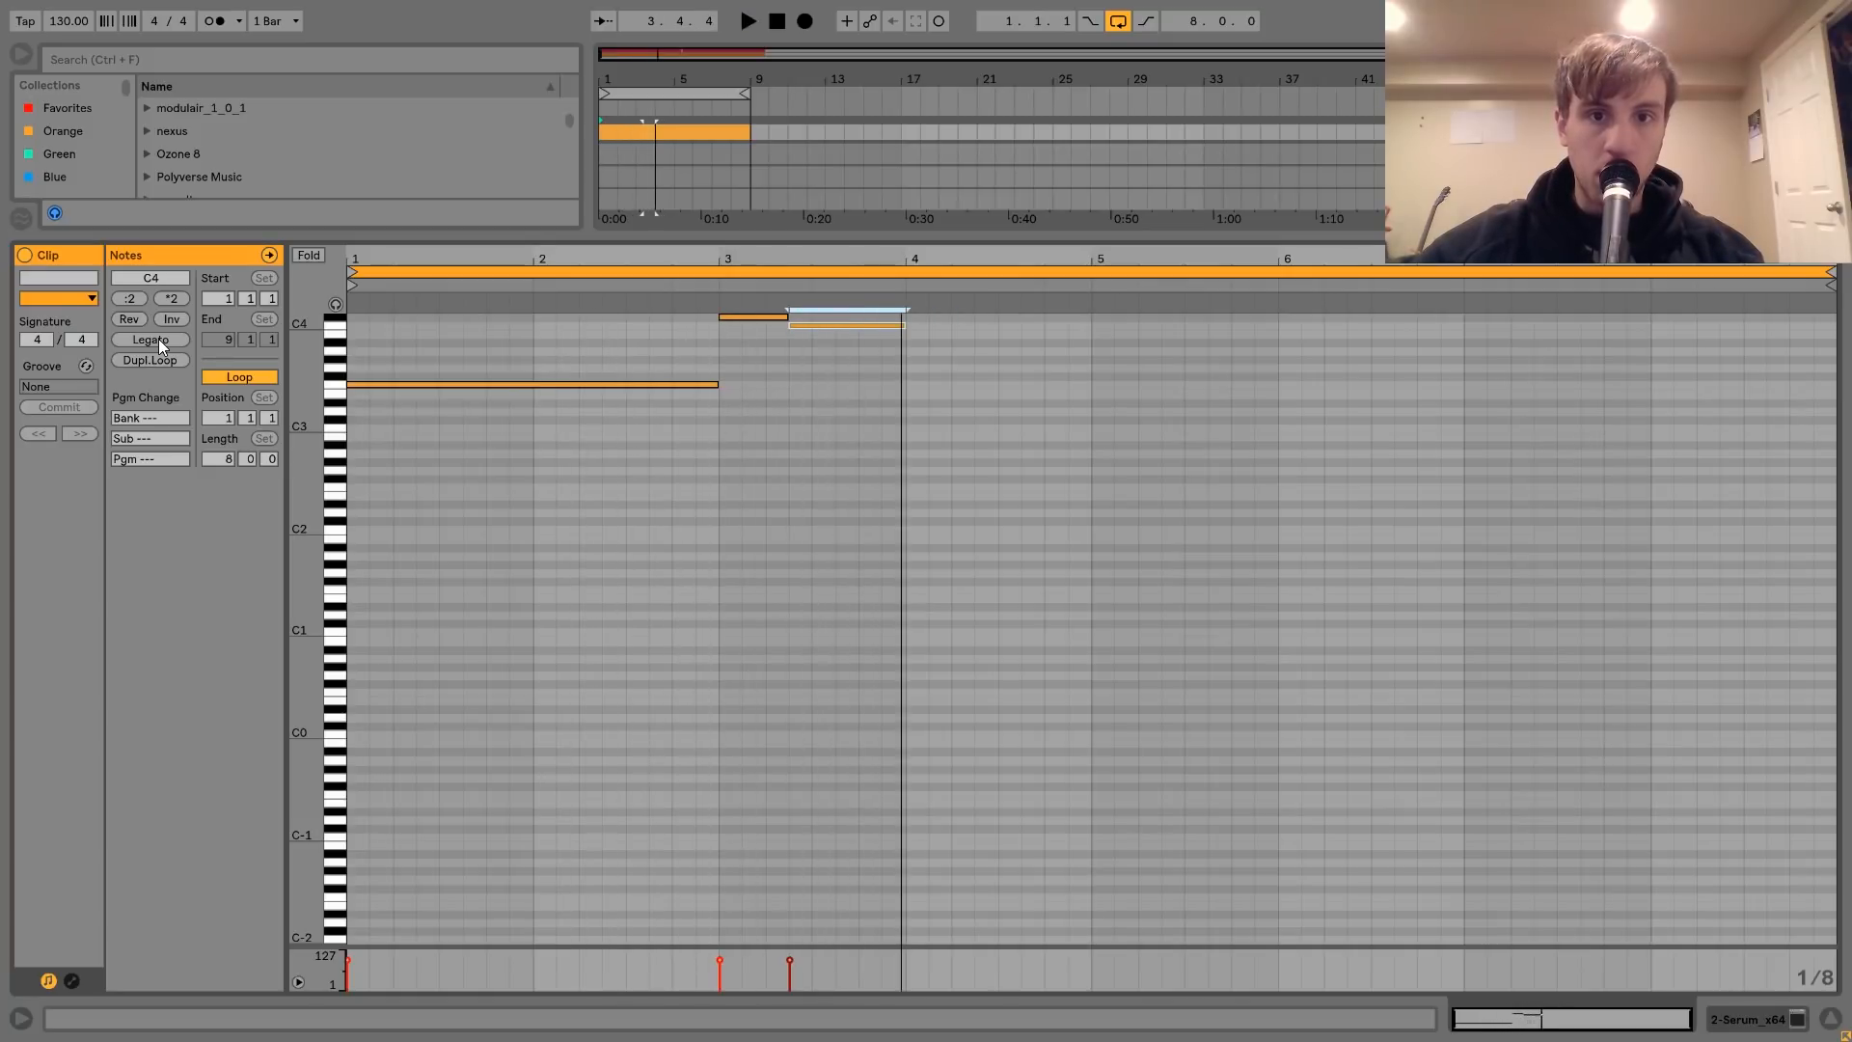
pyautogui.hotkey('shift', 'Right')
pyautogui.hotkey('shift', 'Right')
pyautogui.hotkey('shift', 'Right')
pyautogui.hotkey('shift', 'Right')
pyautogui.hotkey('shift', 'Right')
pyautogui.hotkey('shift', 'Right')
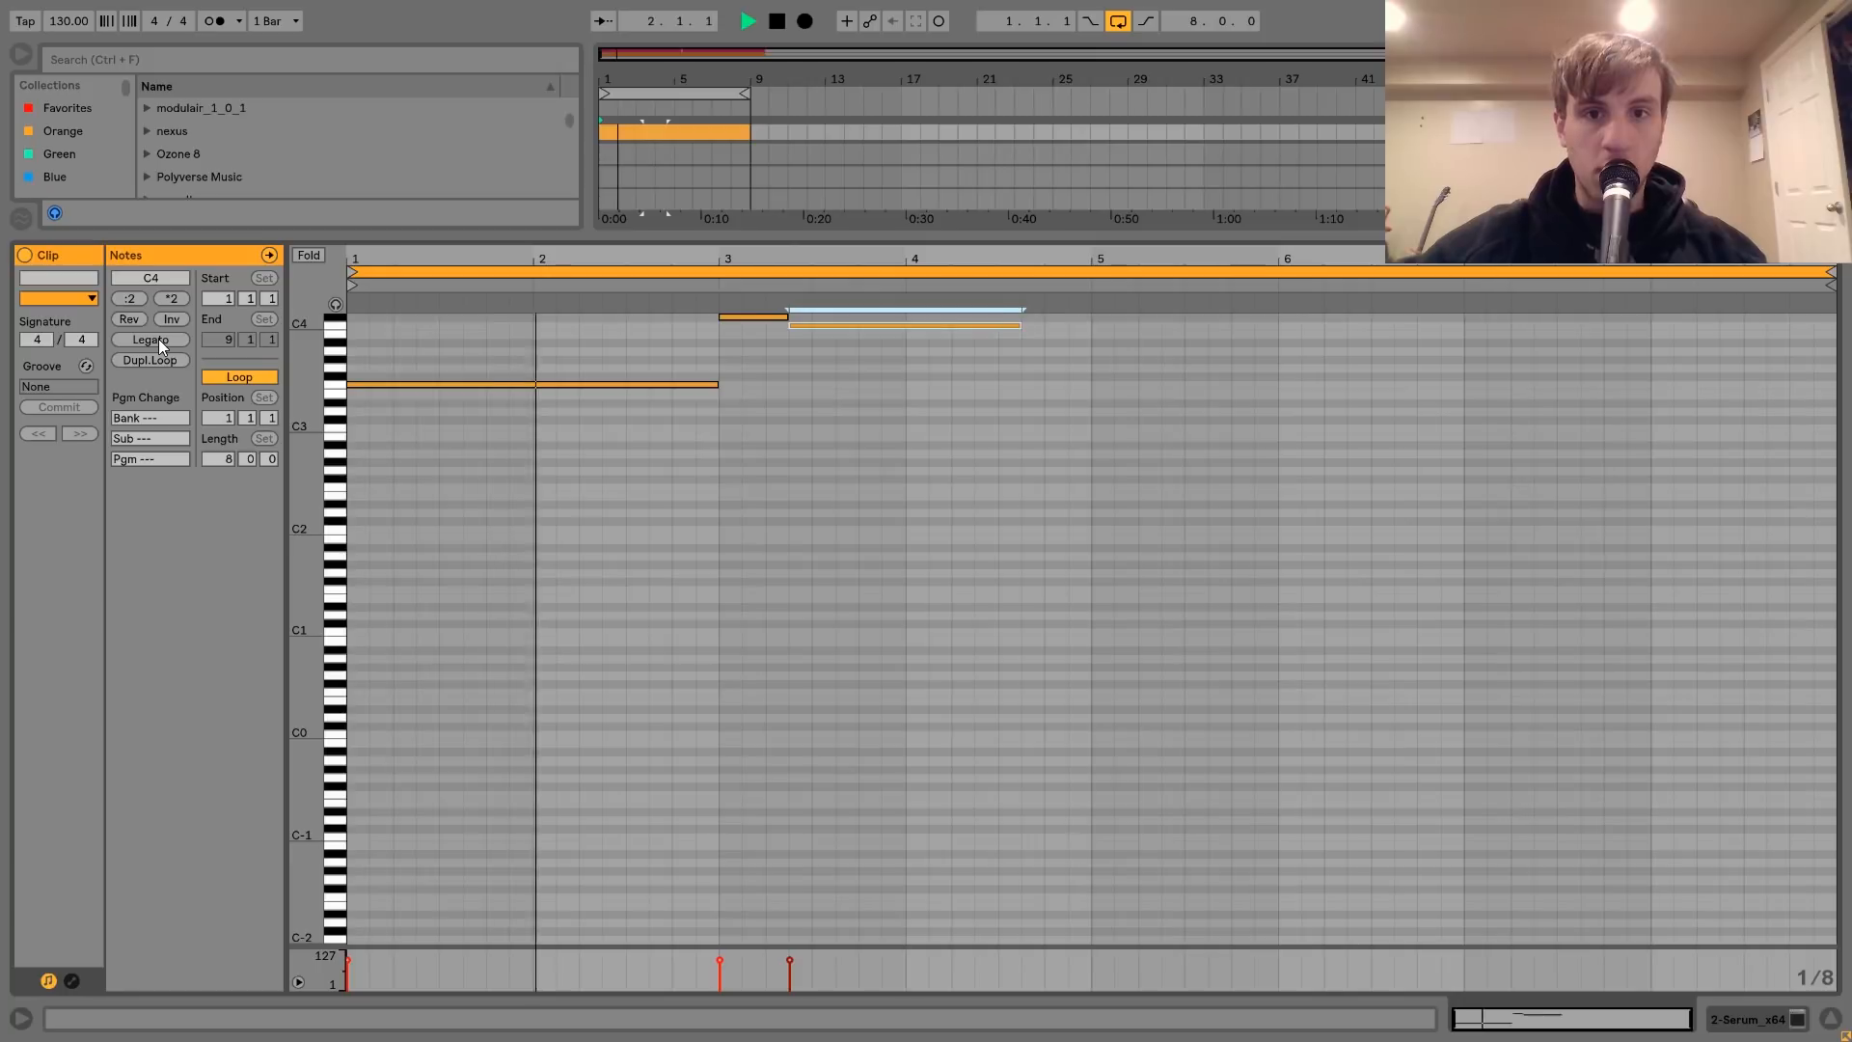
pyautogui.hotkey('ctrl', 'a')
pyautogui.hotkey('ctrl', 'd')
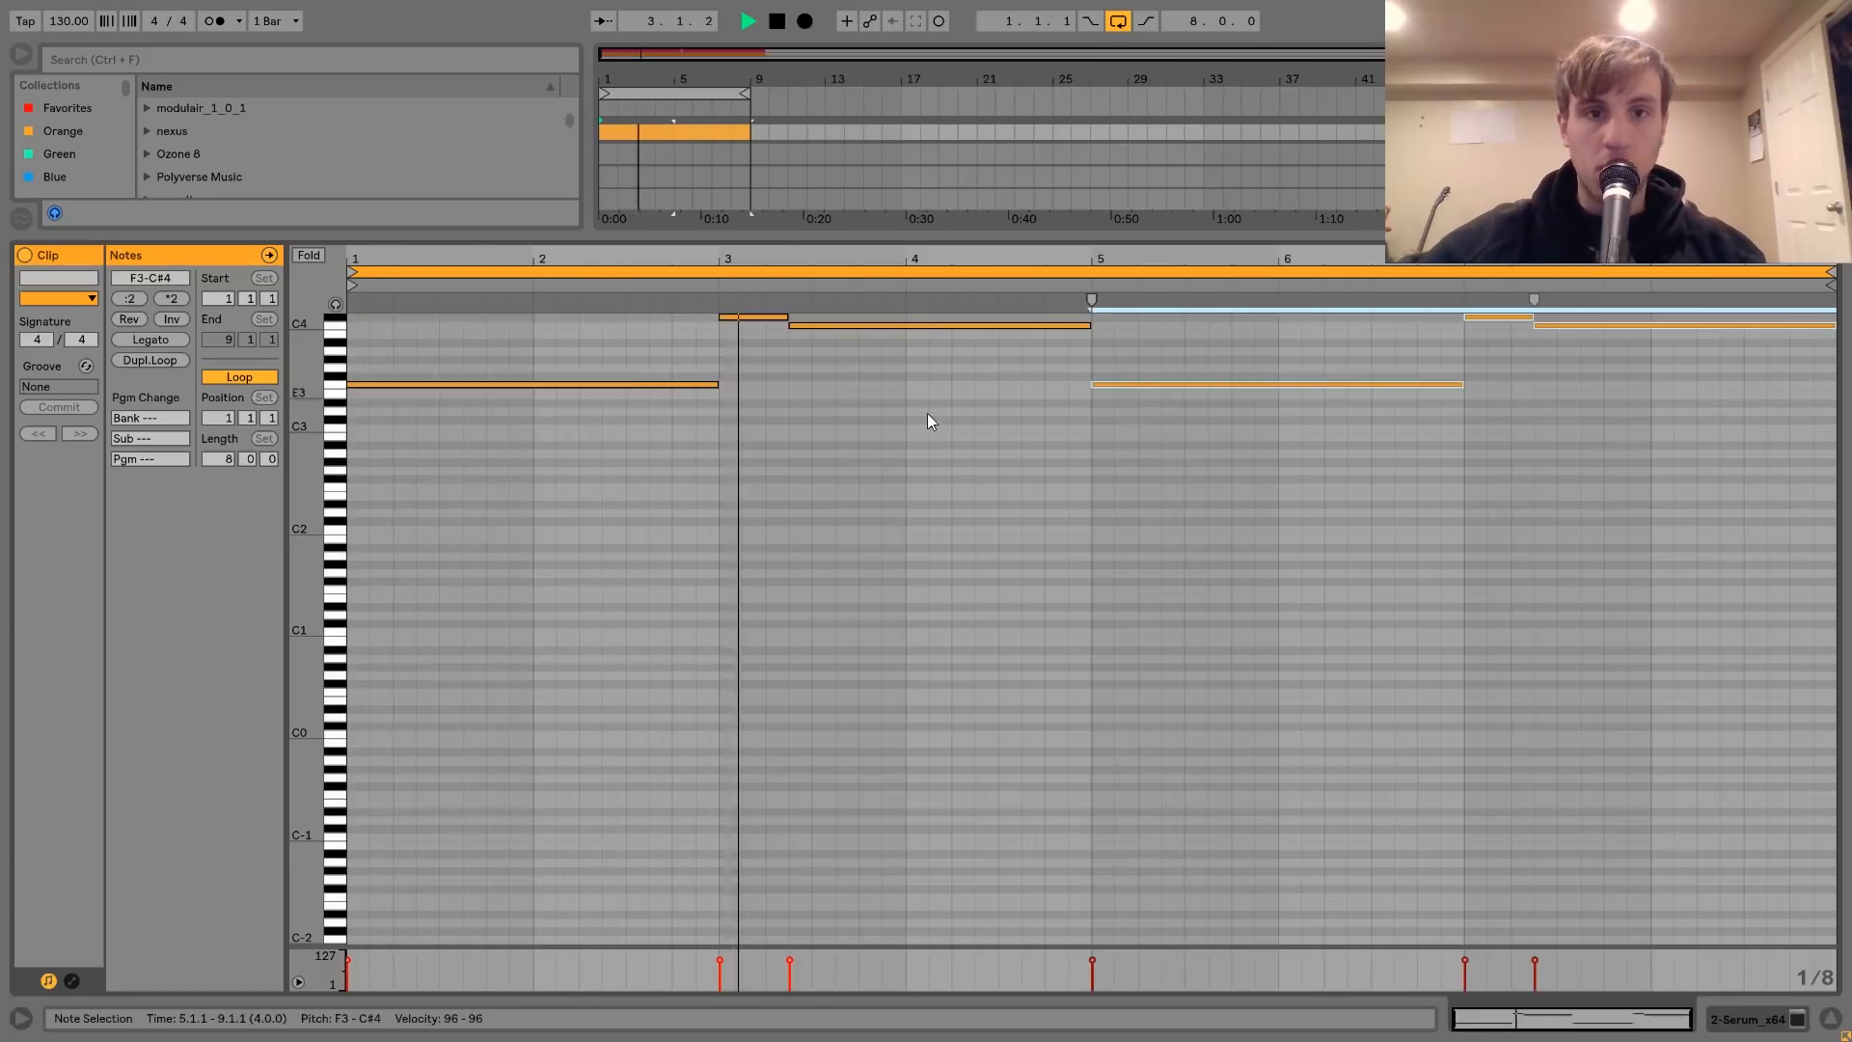
# - Shorten the first C4 note so that it ends halfway through bar 4
pyautogui.click(941, 325)
pyautogui.hotkey('shift', 'Left')
pyautogui.hotkey('shift', 'Left')
pyautogui.hotkey('shift', 'Left')
pyautogui.hotkey('shift', 'Left')
pyautogui.hotkey('shift', 'Left')
pyautogui.hotkey('shift', 'Left')
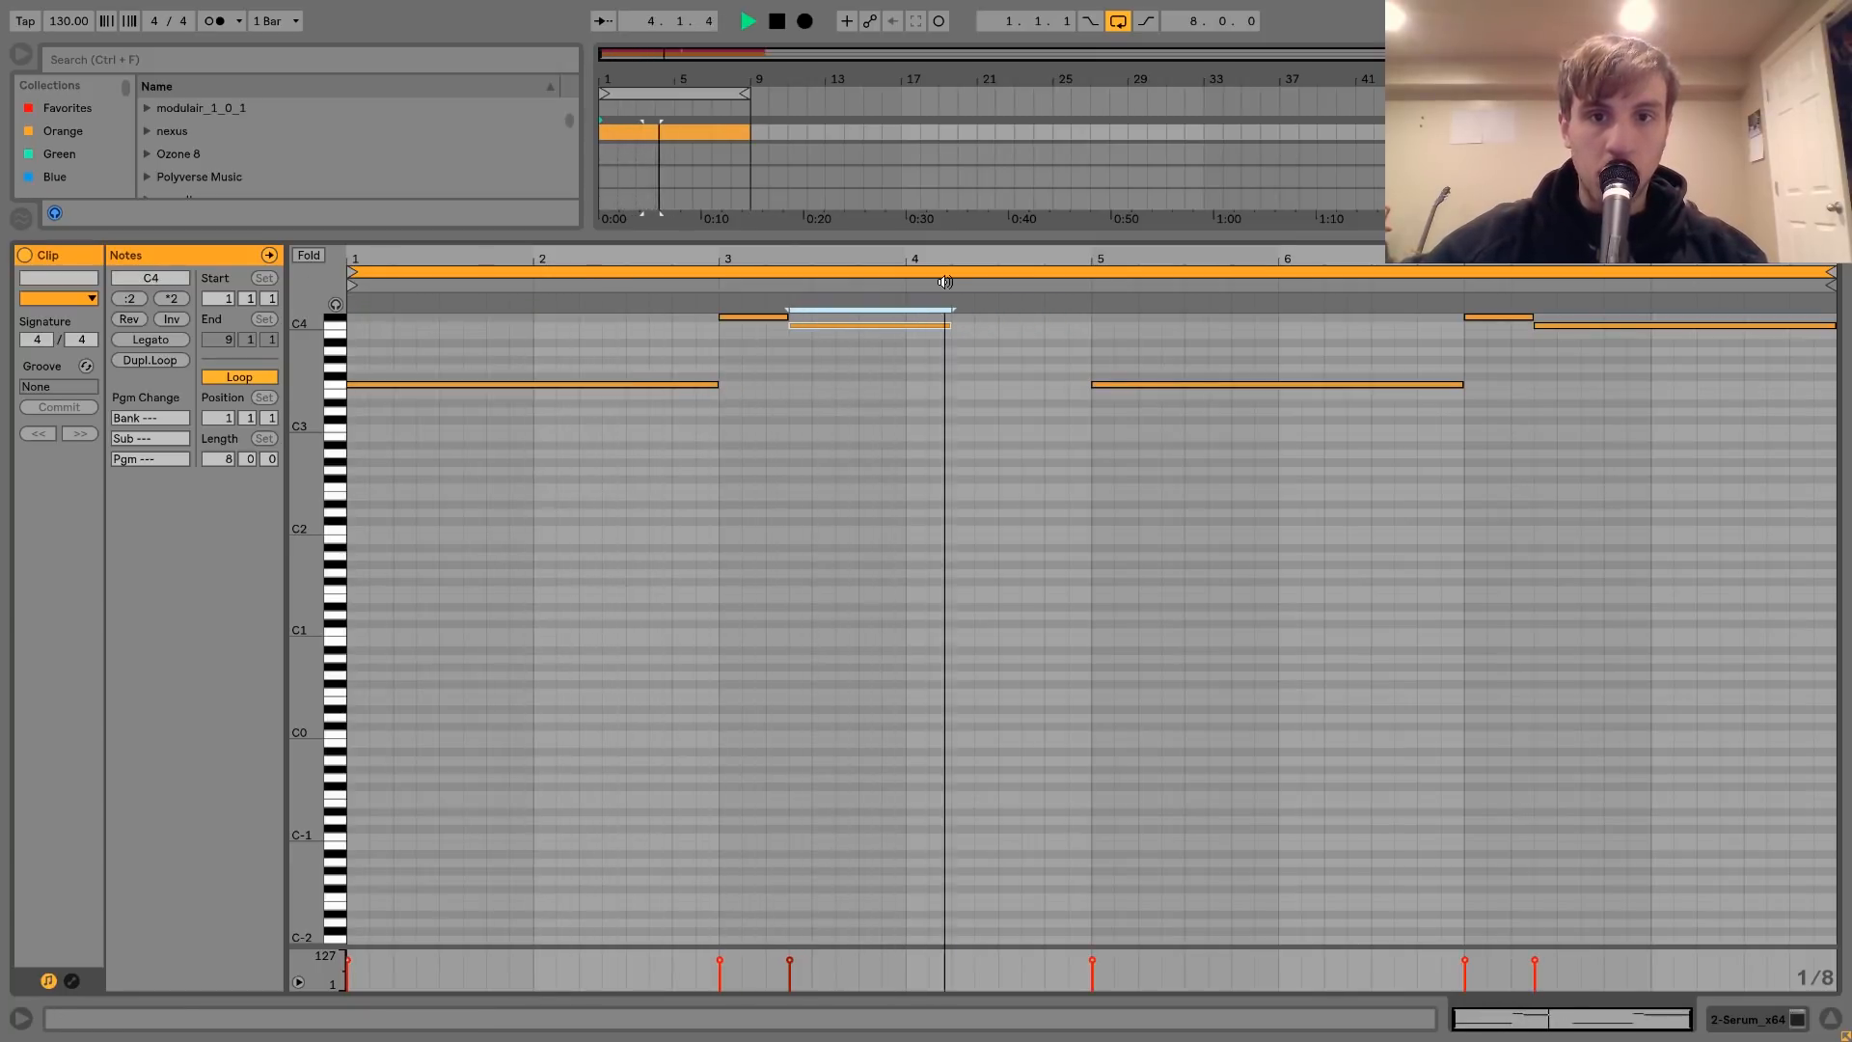
# - Duplicate the shortened C4 note, lower the copy to G#3, and trim it to end at the start of bar 5
pyautogui.hotkey('ctrl', 'd')
pyautogui.press('Down')
pyautogui.press('Down')
pyautogui.press('Down')
pyautogui.press('Down')
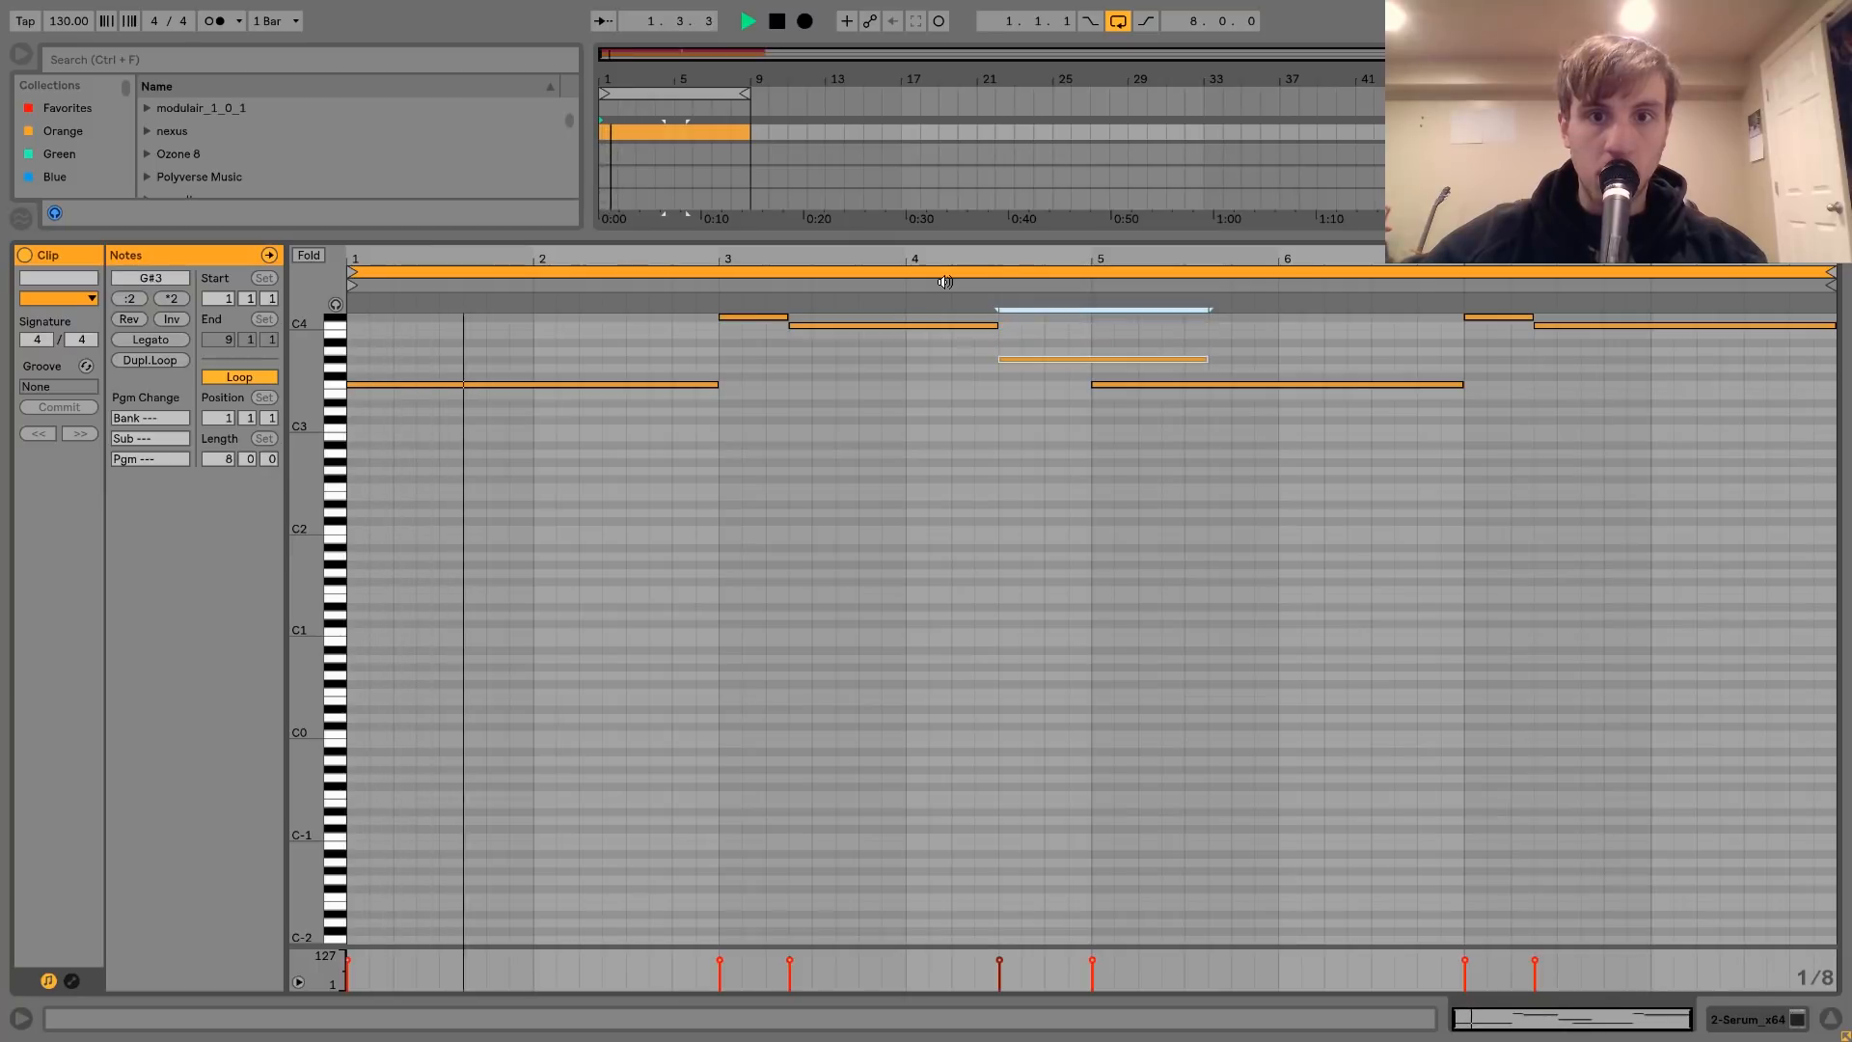
pyautogui.hotkey('shift', 'Left')
pyautogui.hotkey('shift', 'Left')
pyautogui.hotkey('shift', 'Left')
pyautogui.hotkey('shift', 'Left')
pyautogui.hotkey('shift', 'Left')
# - Replace the notes from bar 5 onward with a copy of the revised four-bar phrase, and select the finished clip in the arrangement
pyautogui.moveTo(1507, 516); pyautogui.dragTo(1351, 301)
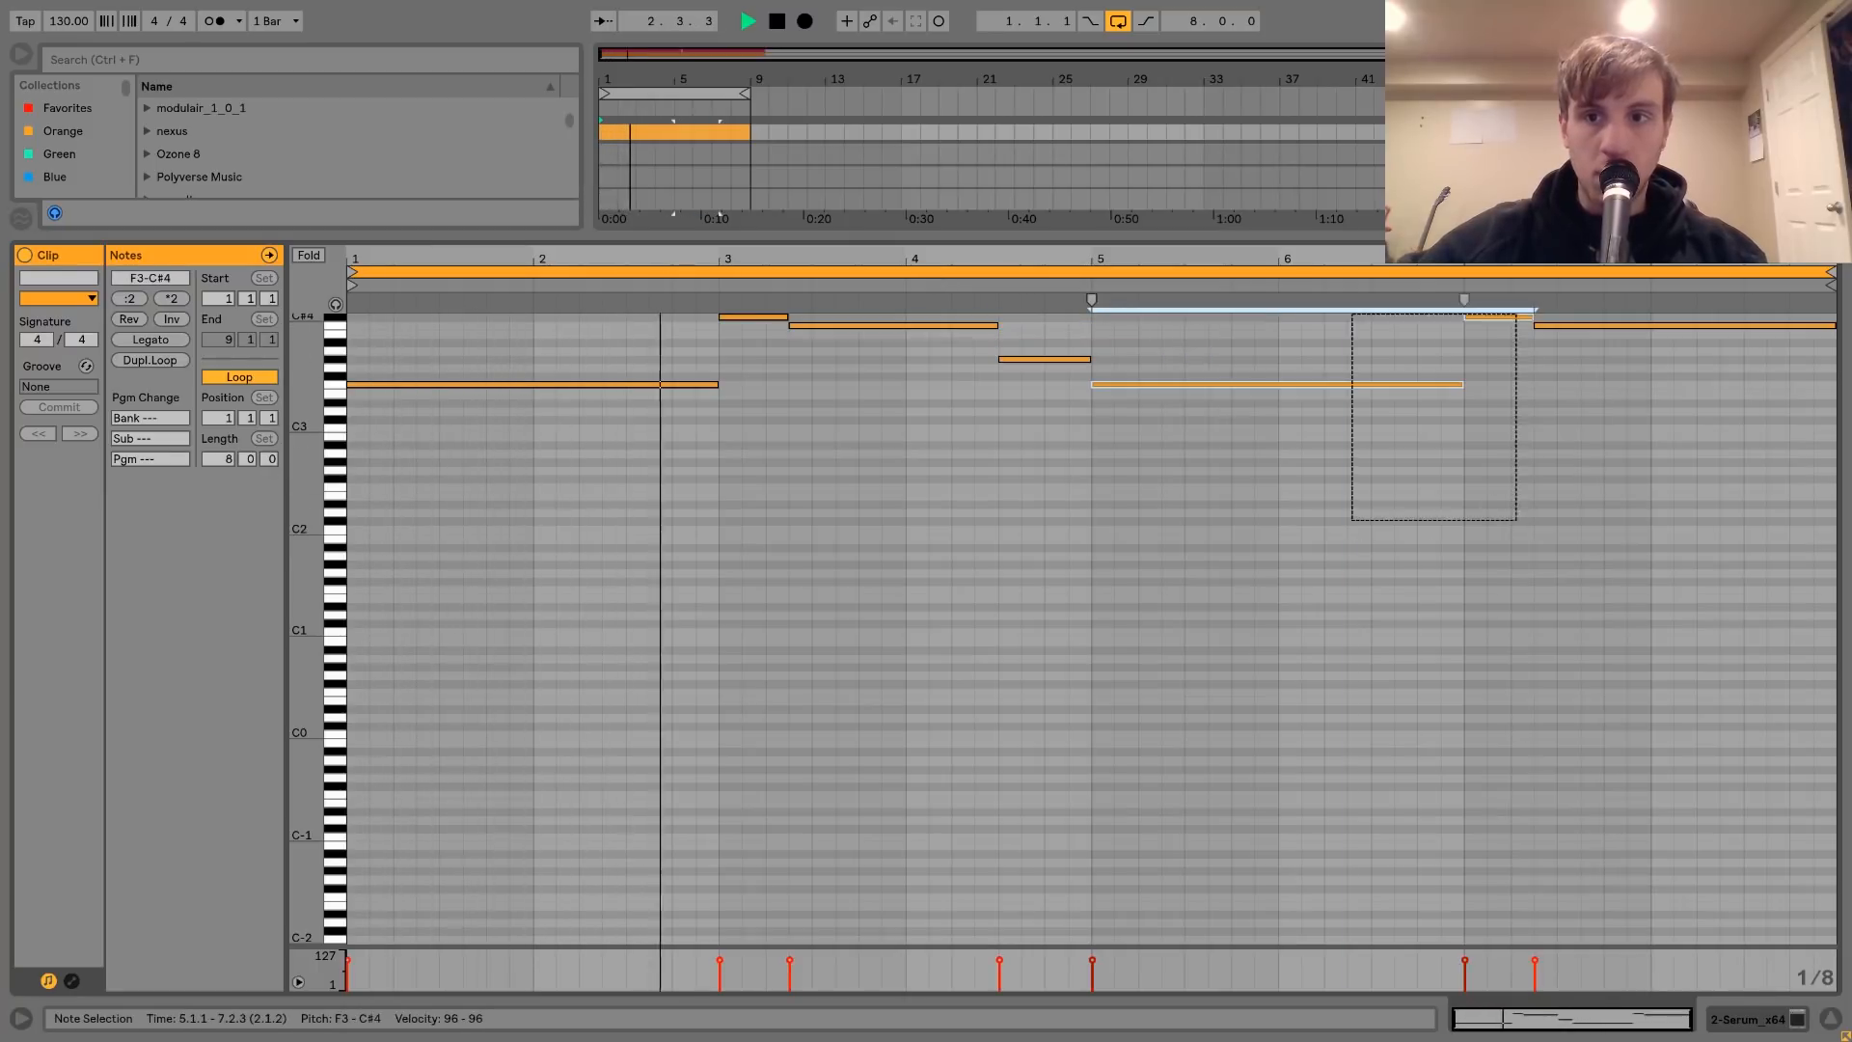
pyautogui.press('Delete')
pyautogui.hotkey('ctrl', 'a')
pyautogui.hotkey('ctrl', 'd')
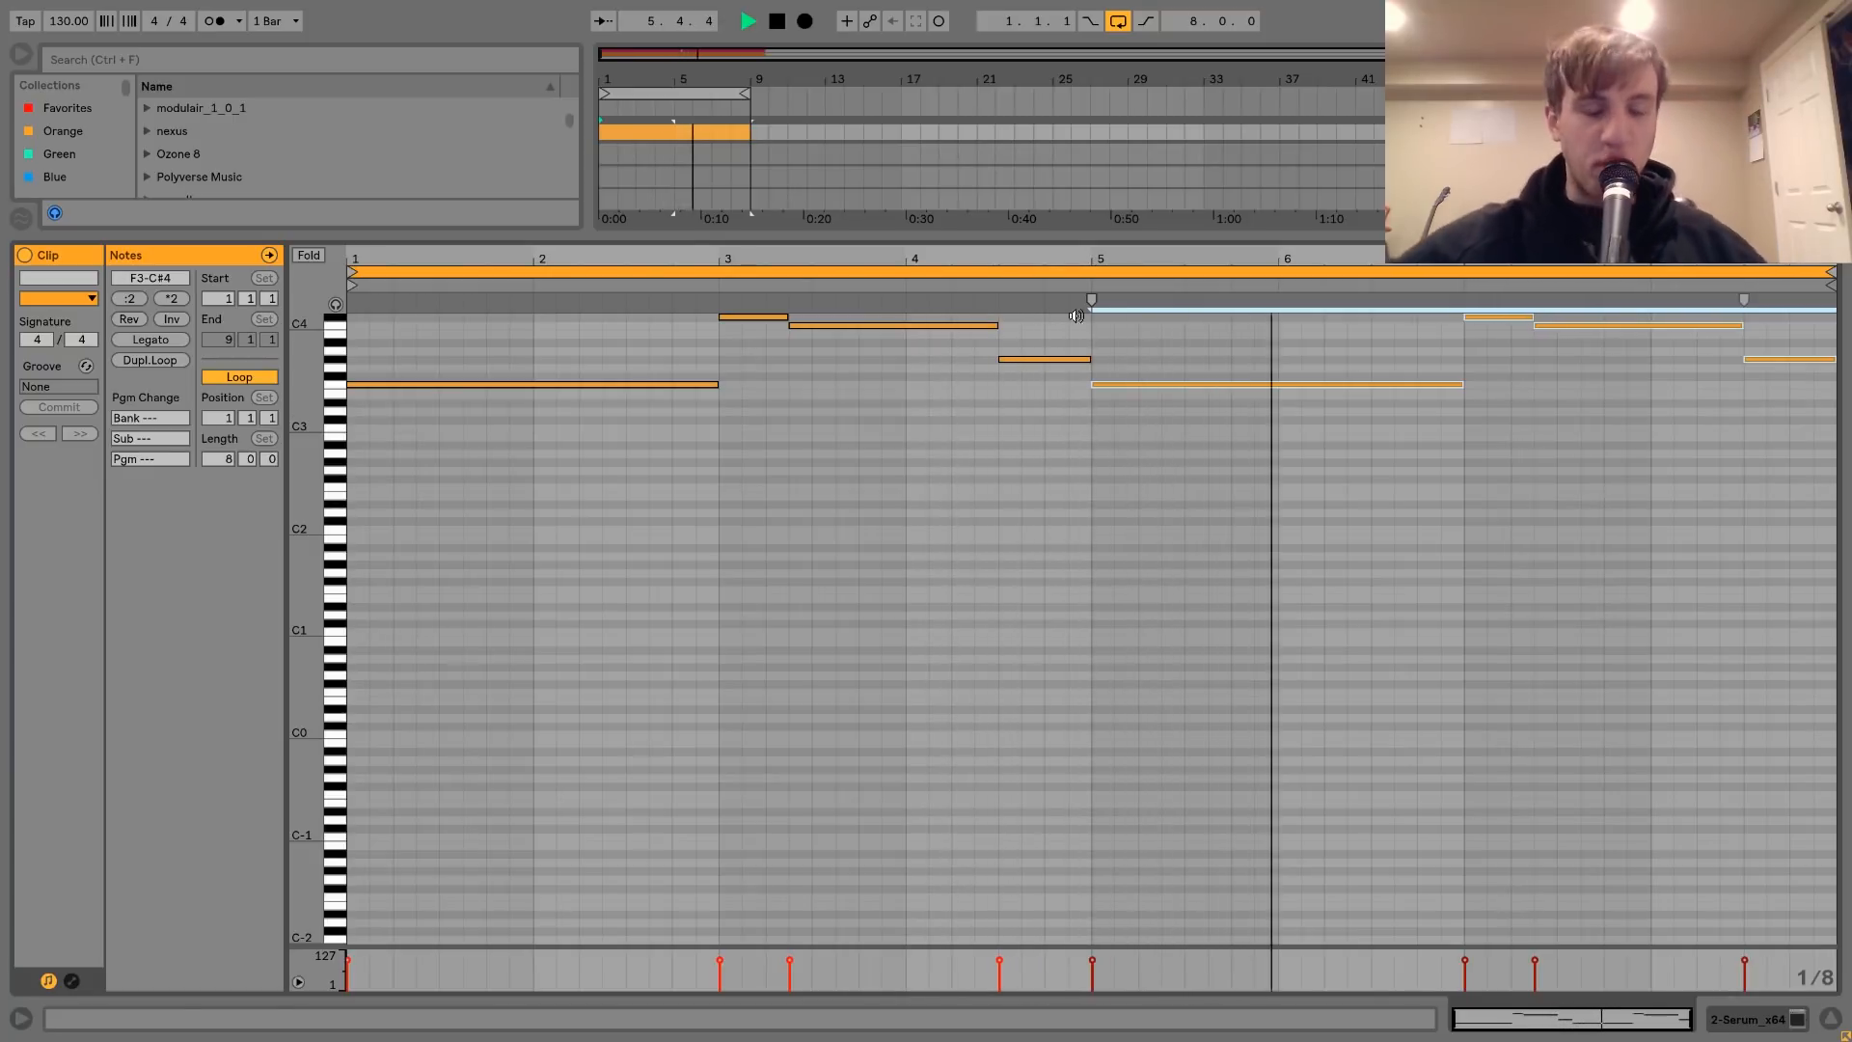
pyautogui.hotkey('shift', 'Tab')
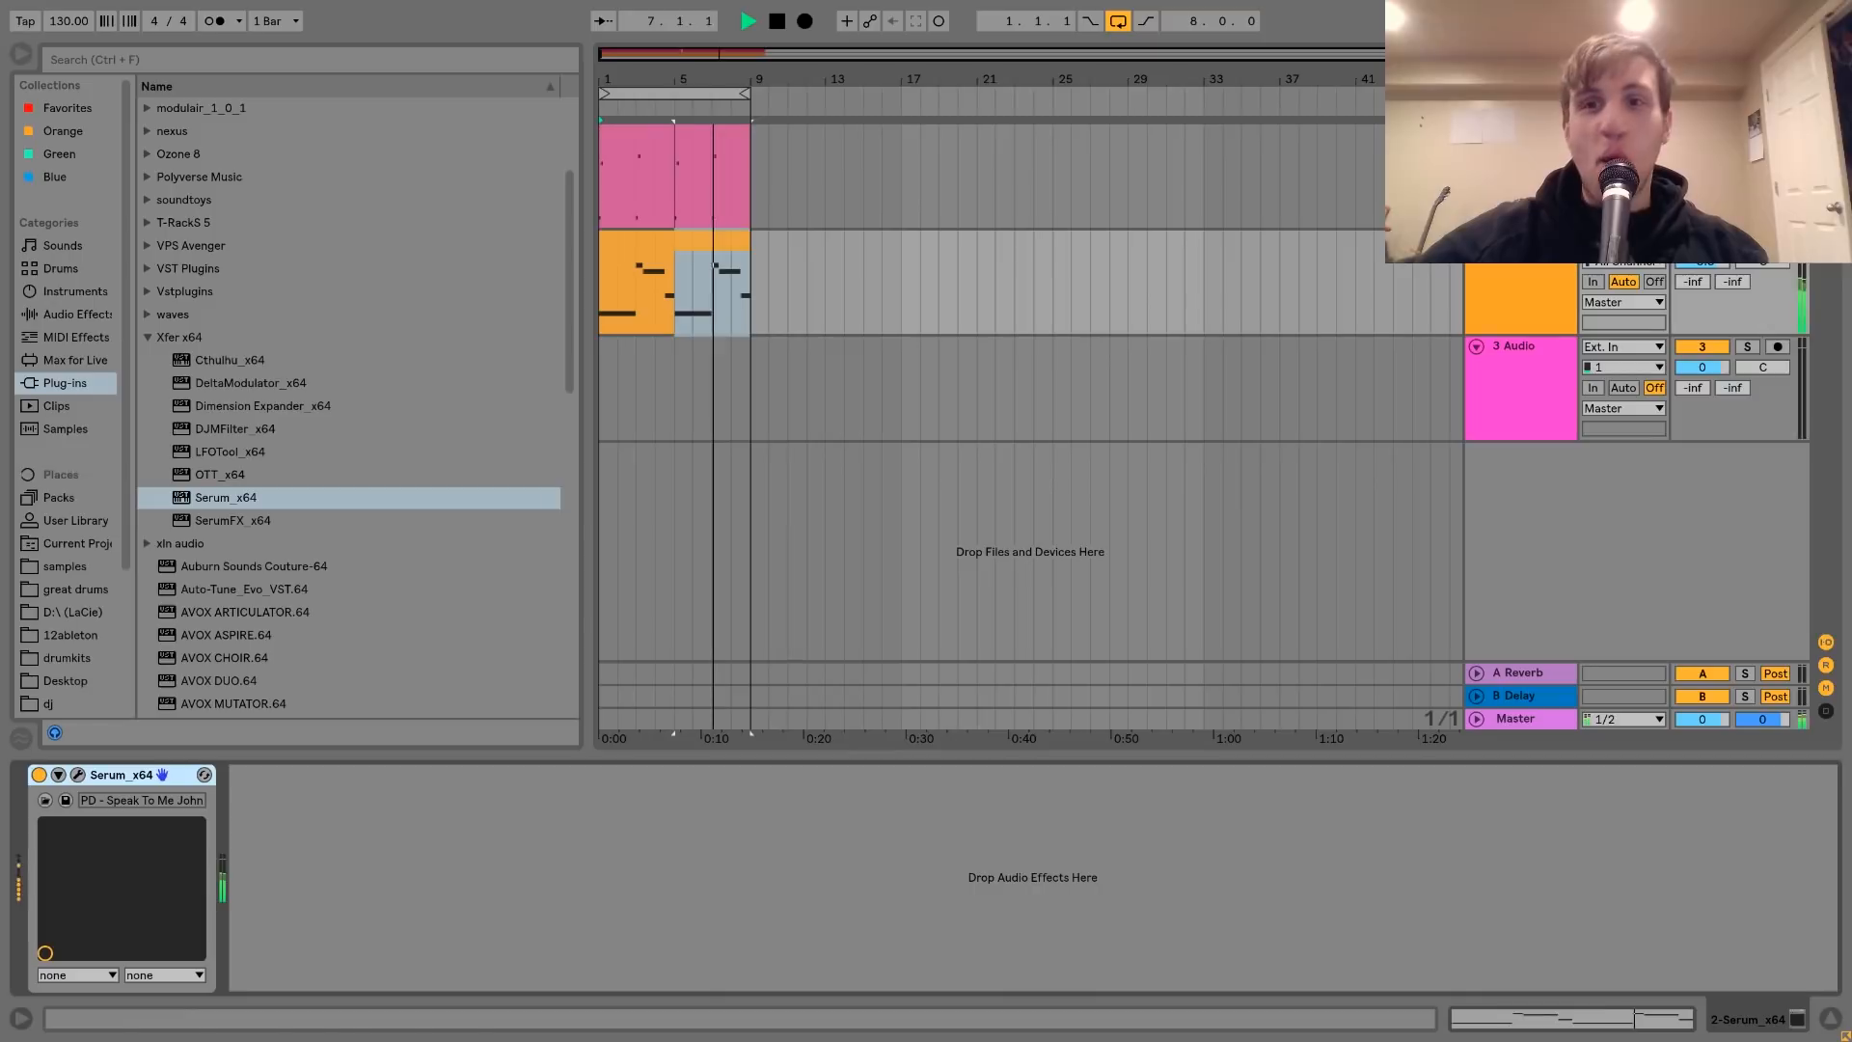
pyautogui.click(646, 249)
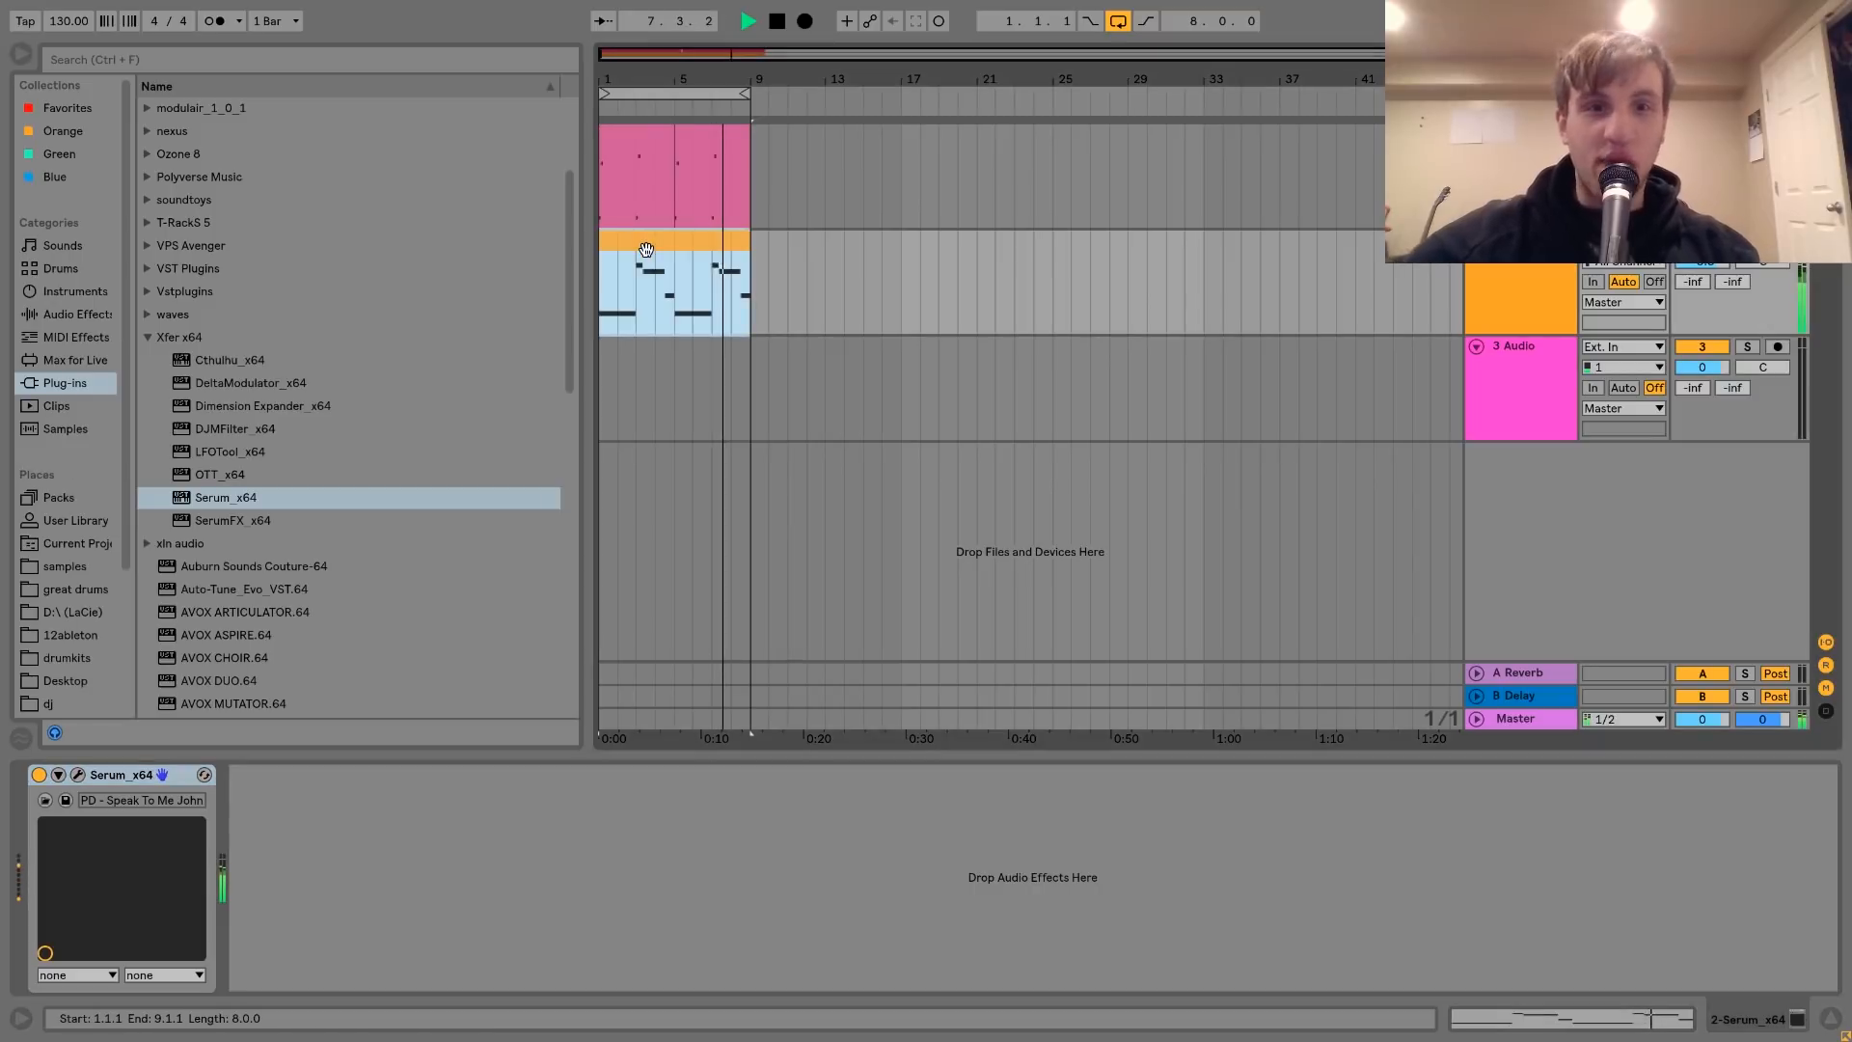
# - Solo the pad track and play the loop repeatedly from its start to audition the sound
pyautogui.click(1703, 263)
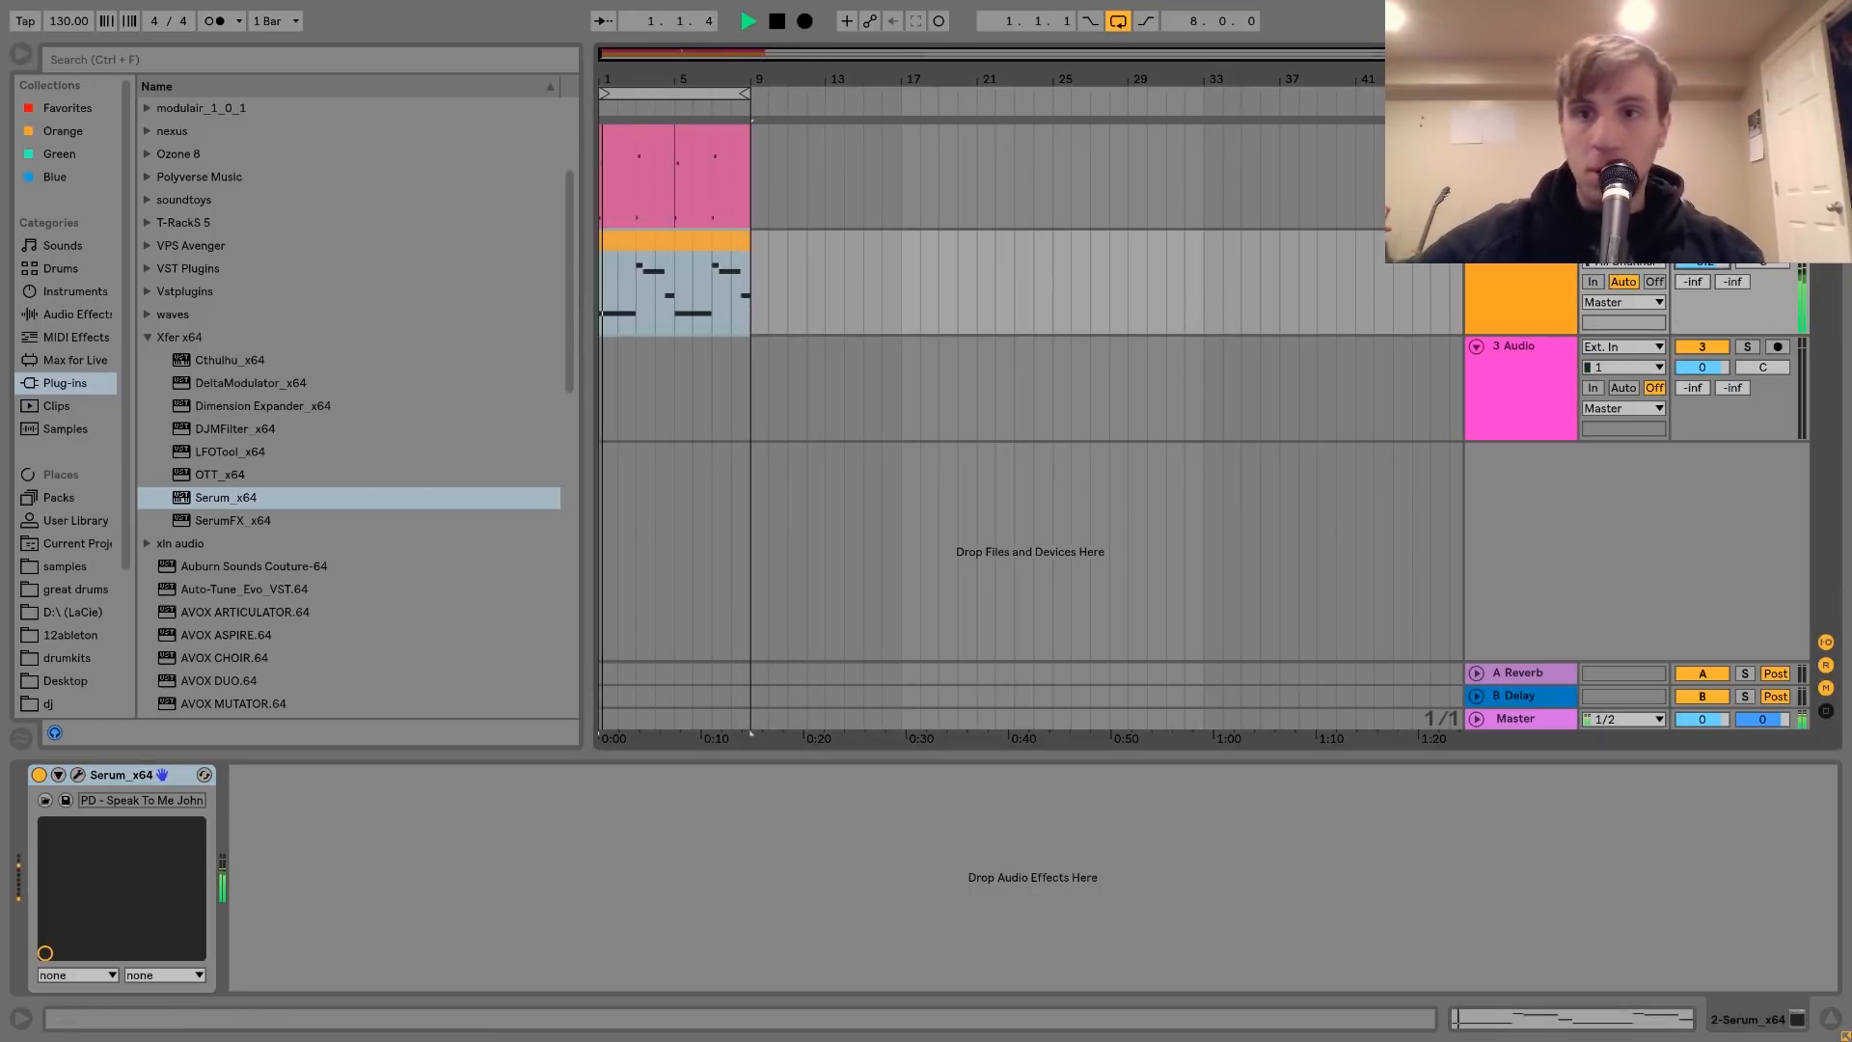
pyautogui.click(1530, 268)
pyautogui.press('space')
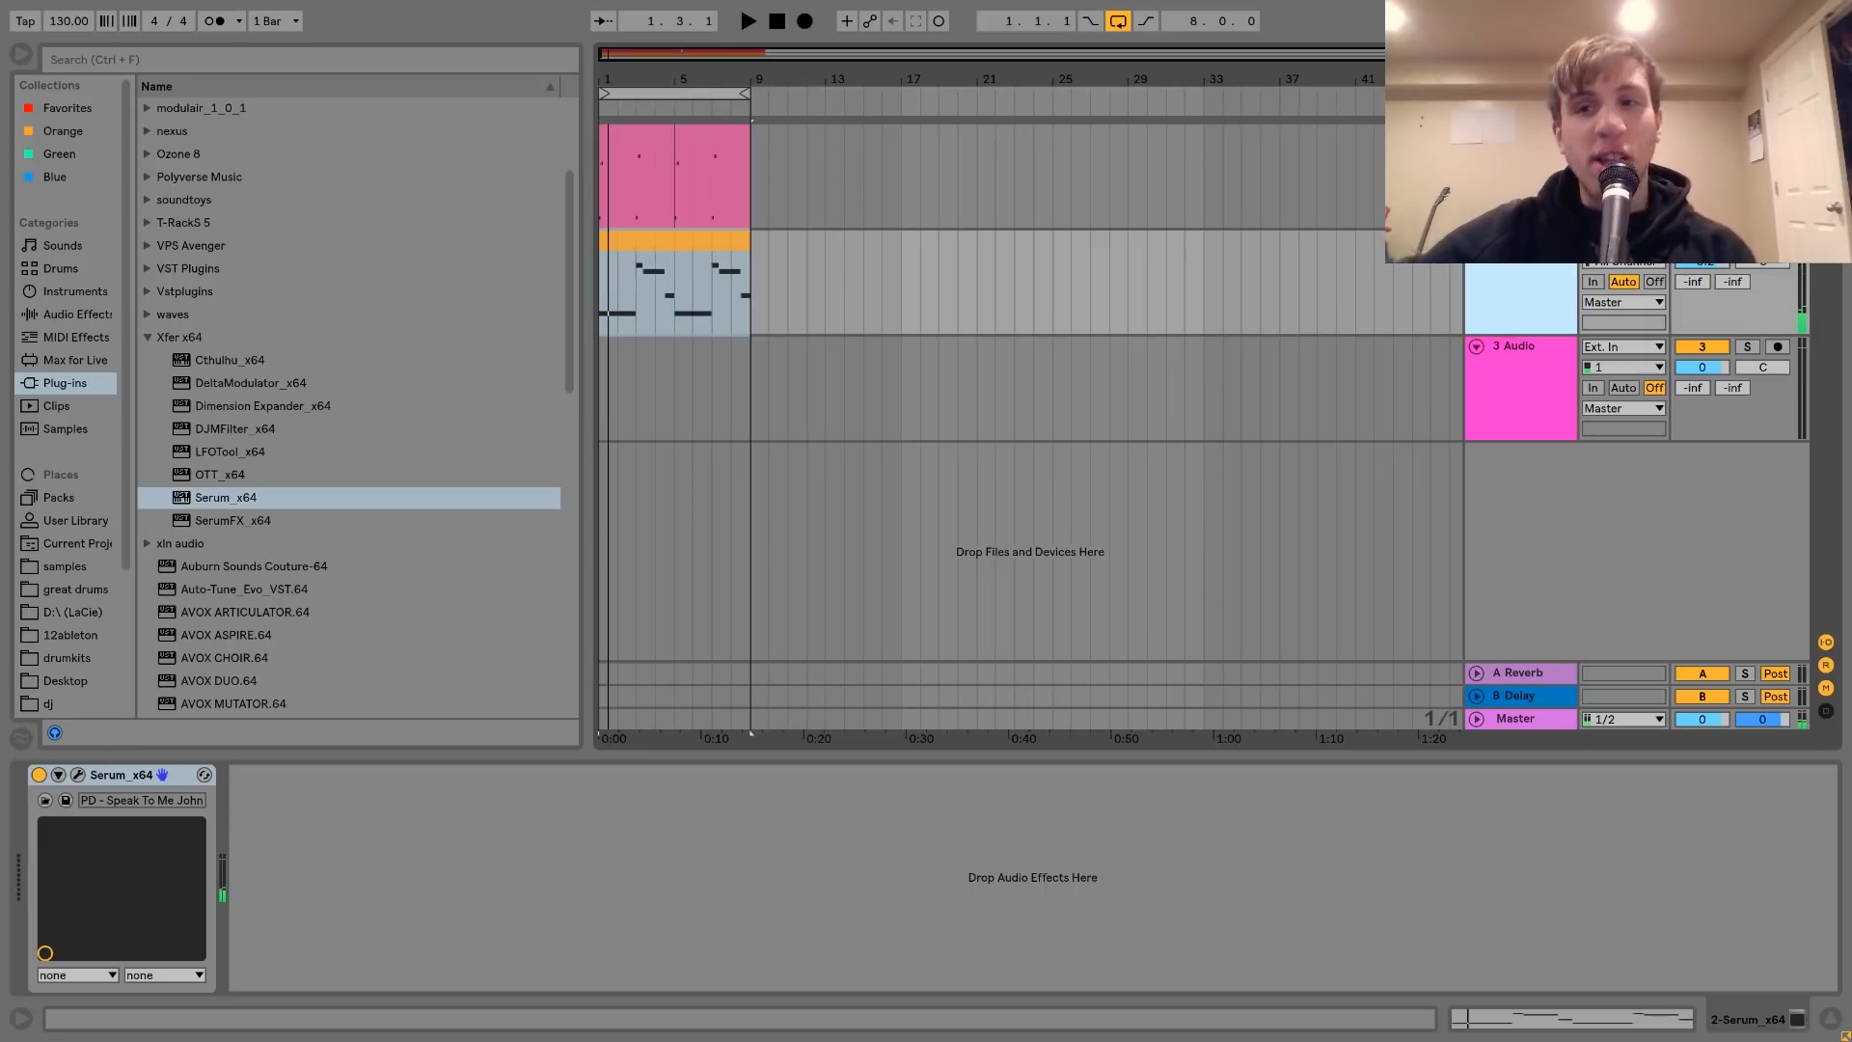
pyautogui.click(1747, 240)
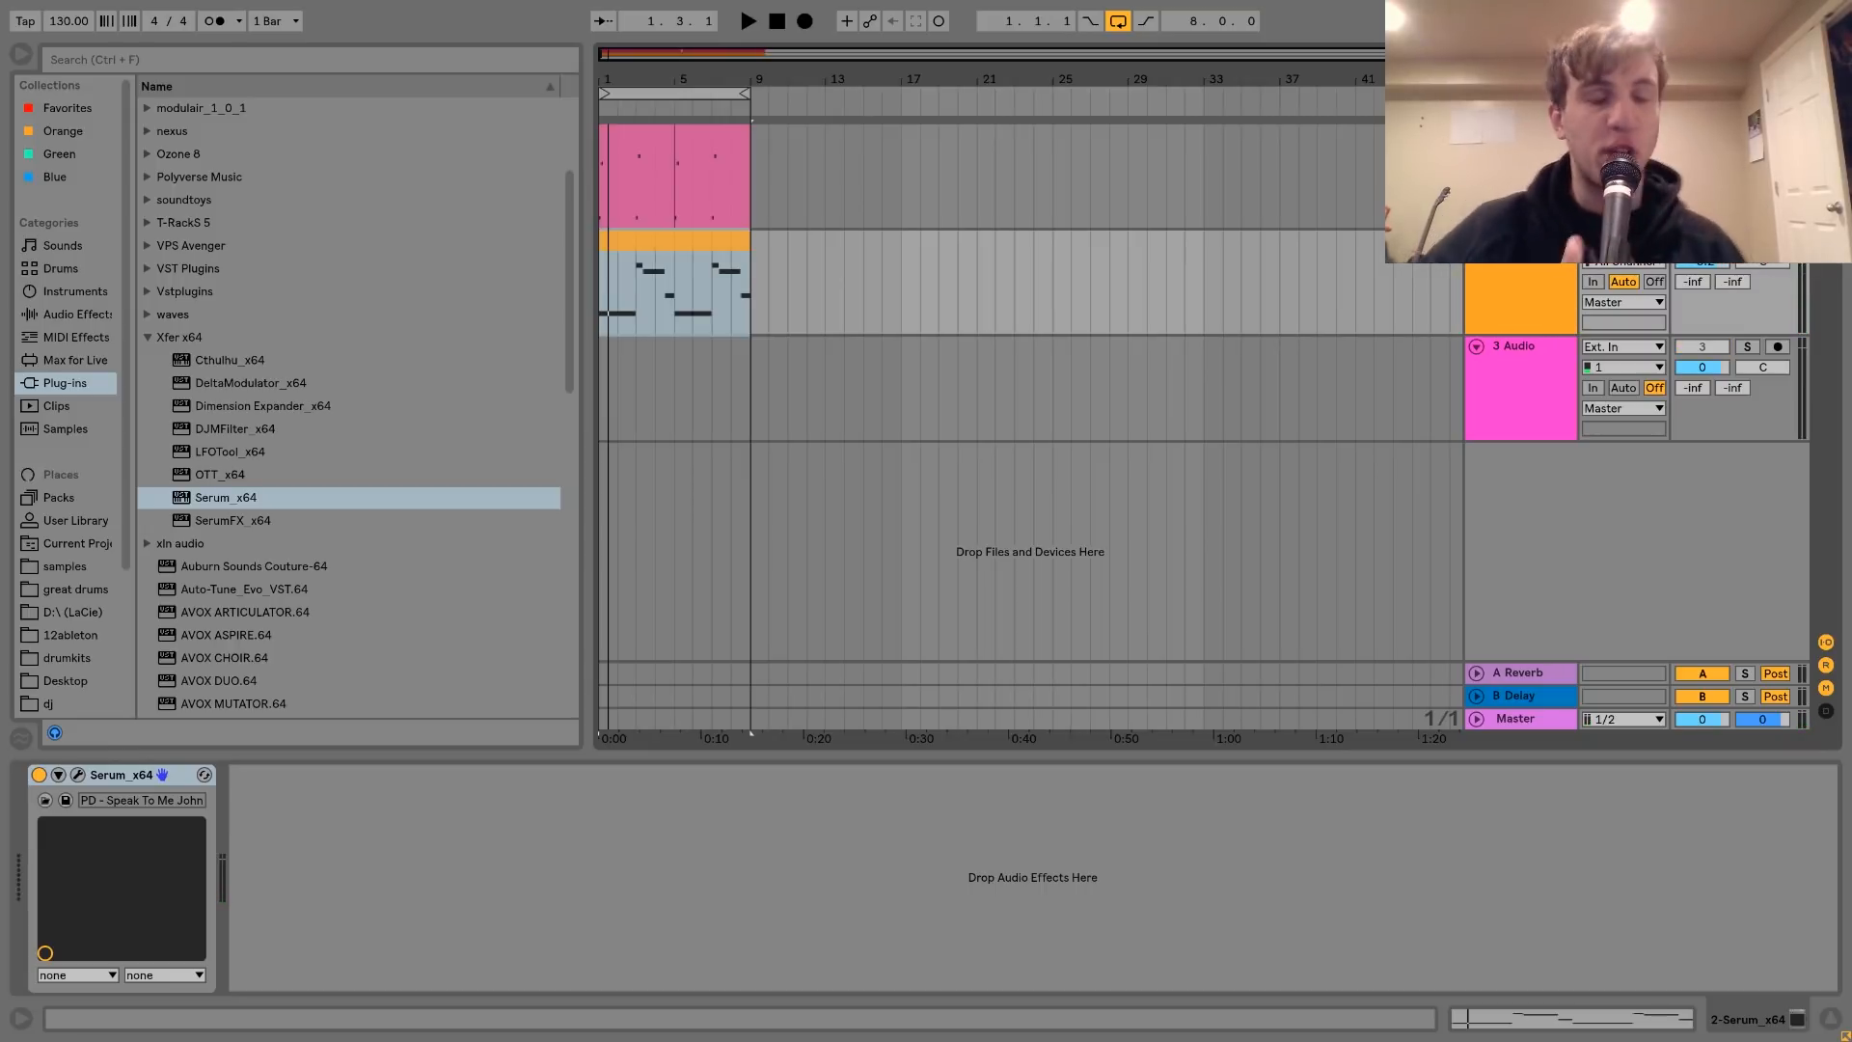
pyautogui.press('space')
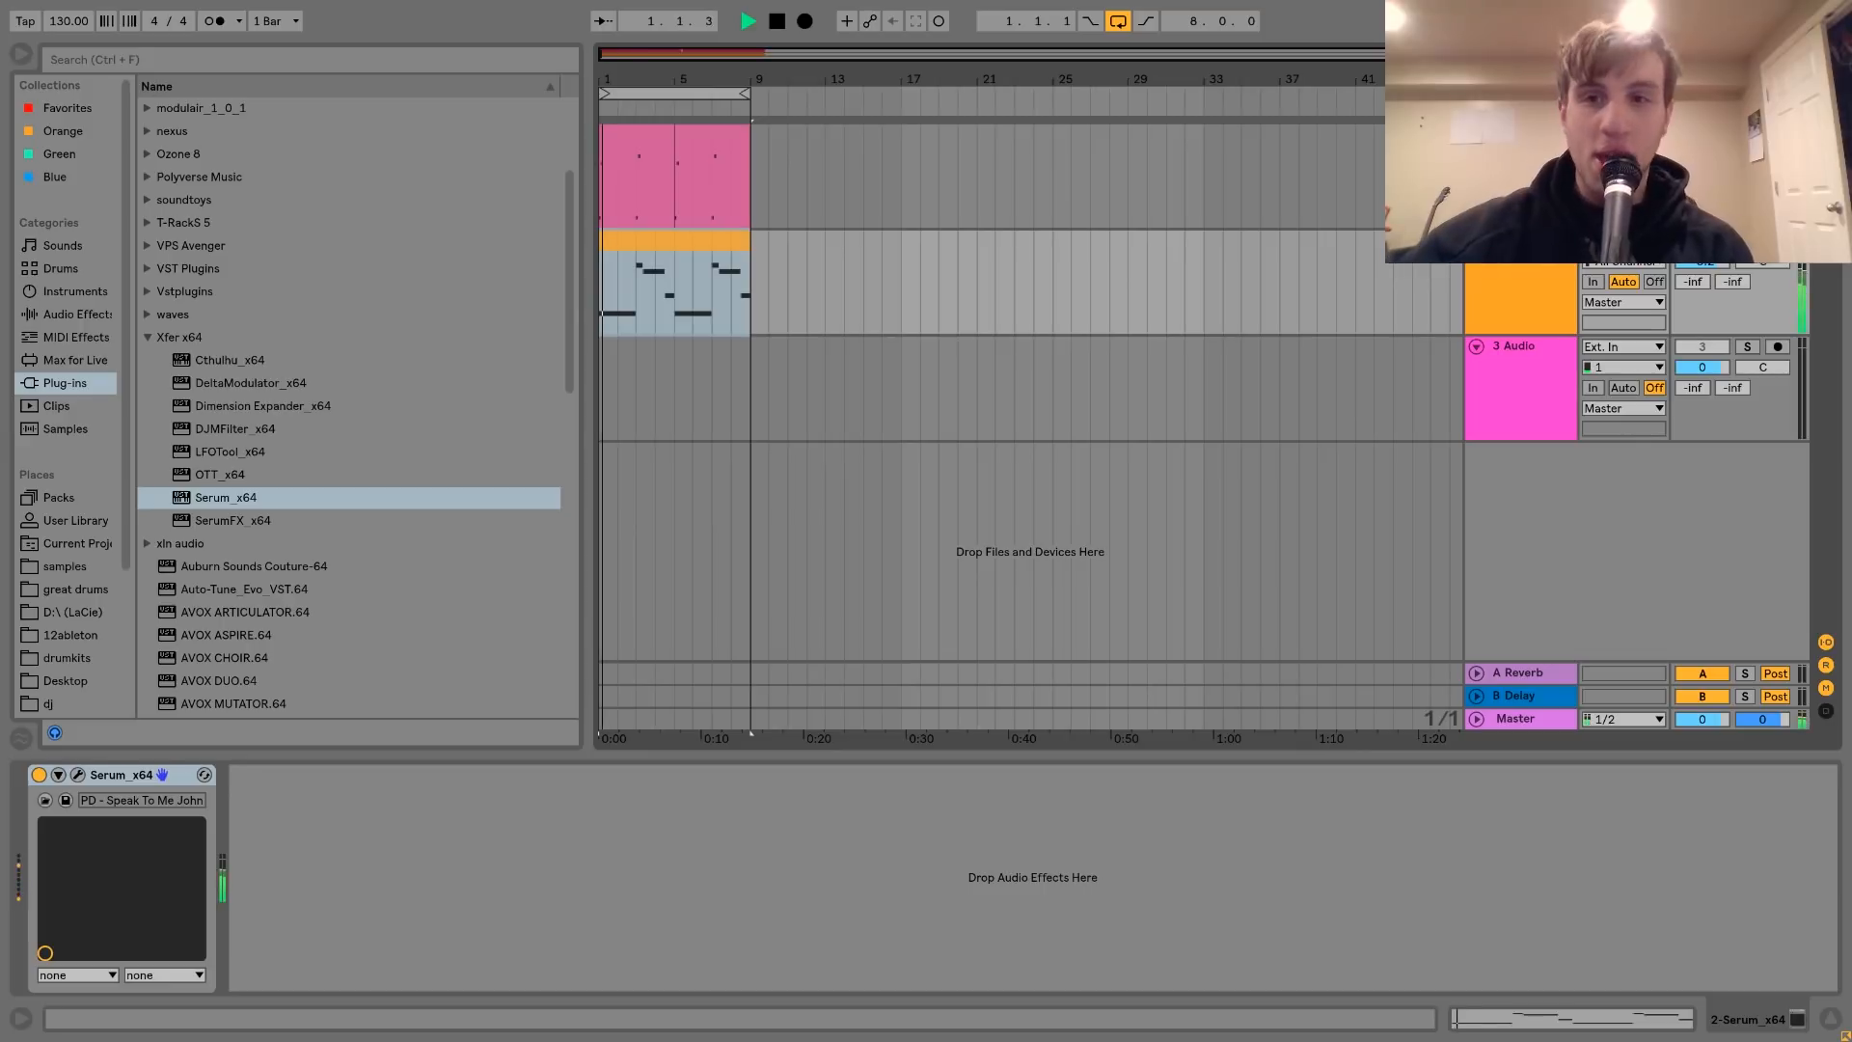
pyautogui.click(1537, 274)
pyautogui.press('space')
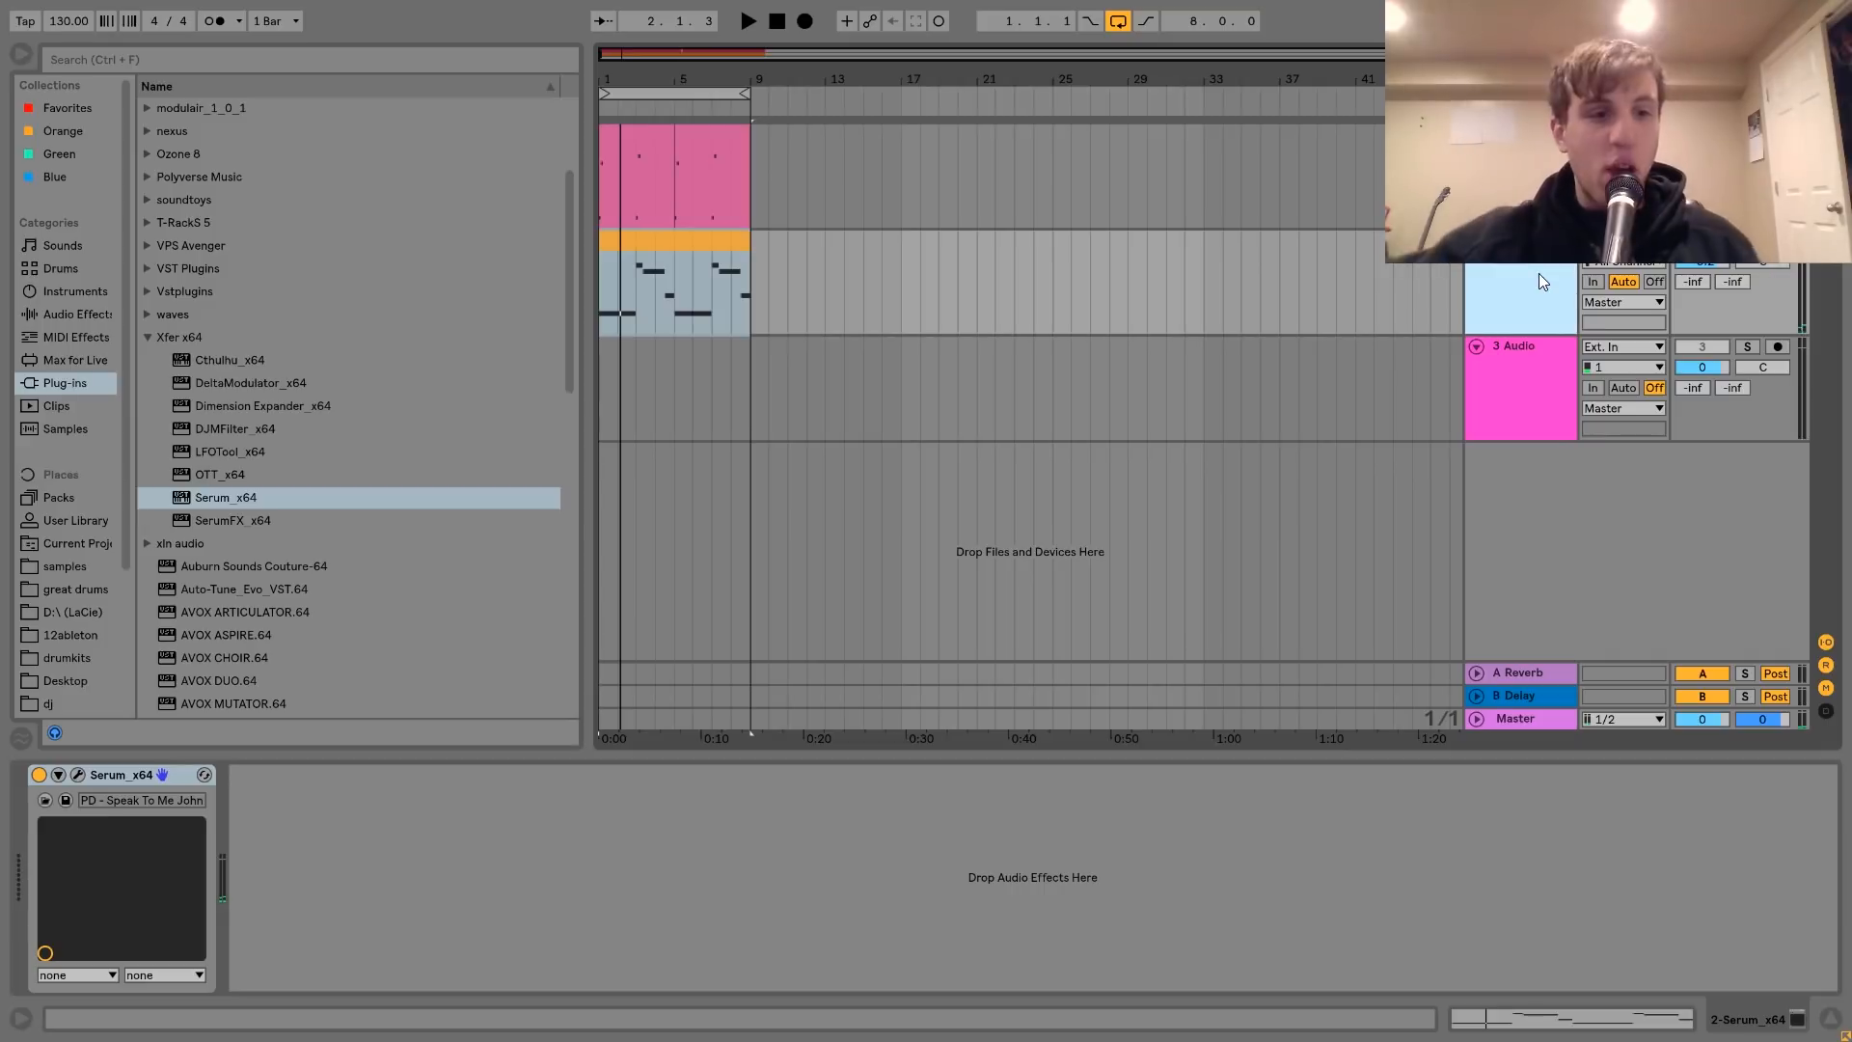
pyautogui.press('space')
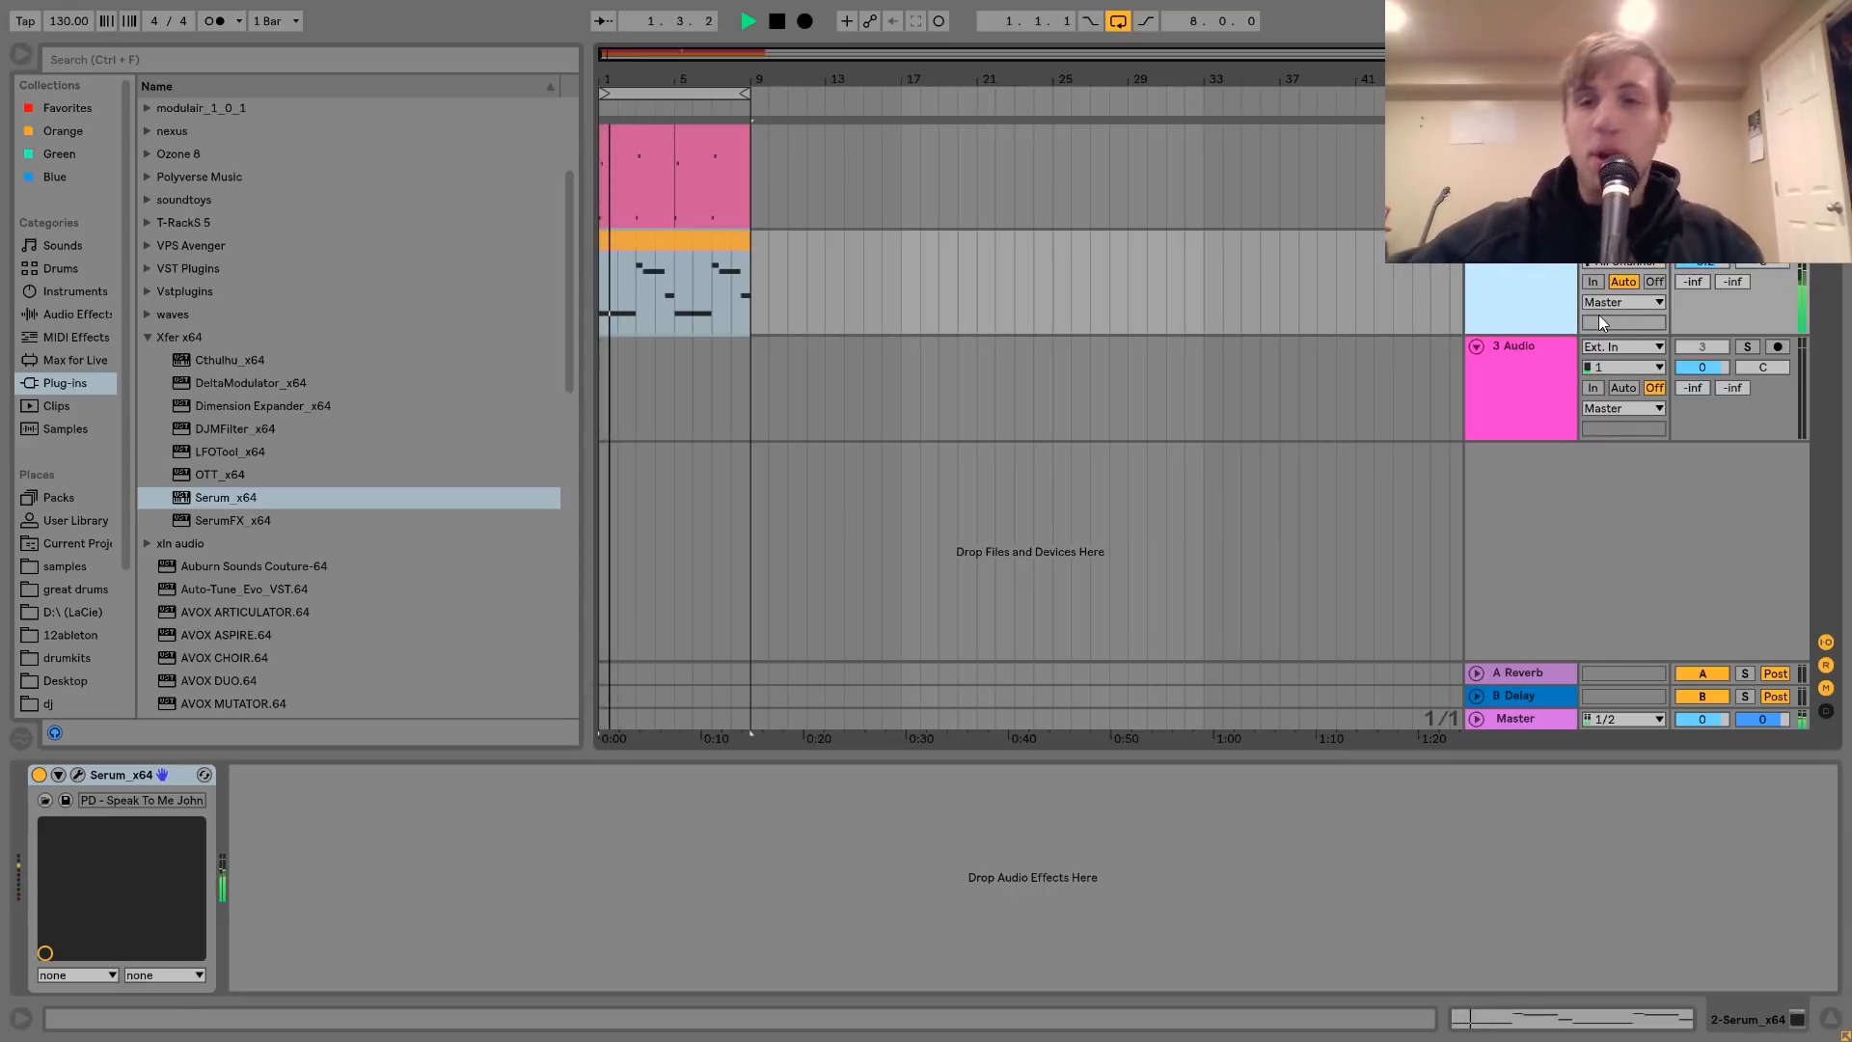
pyautogui.press('space')
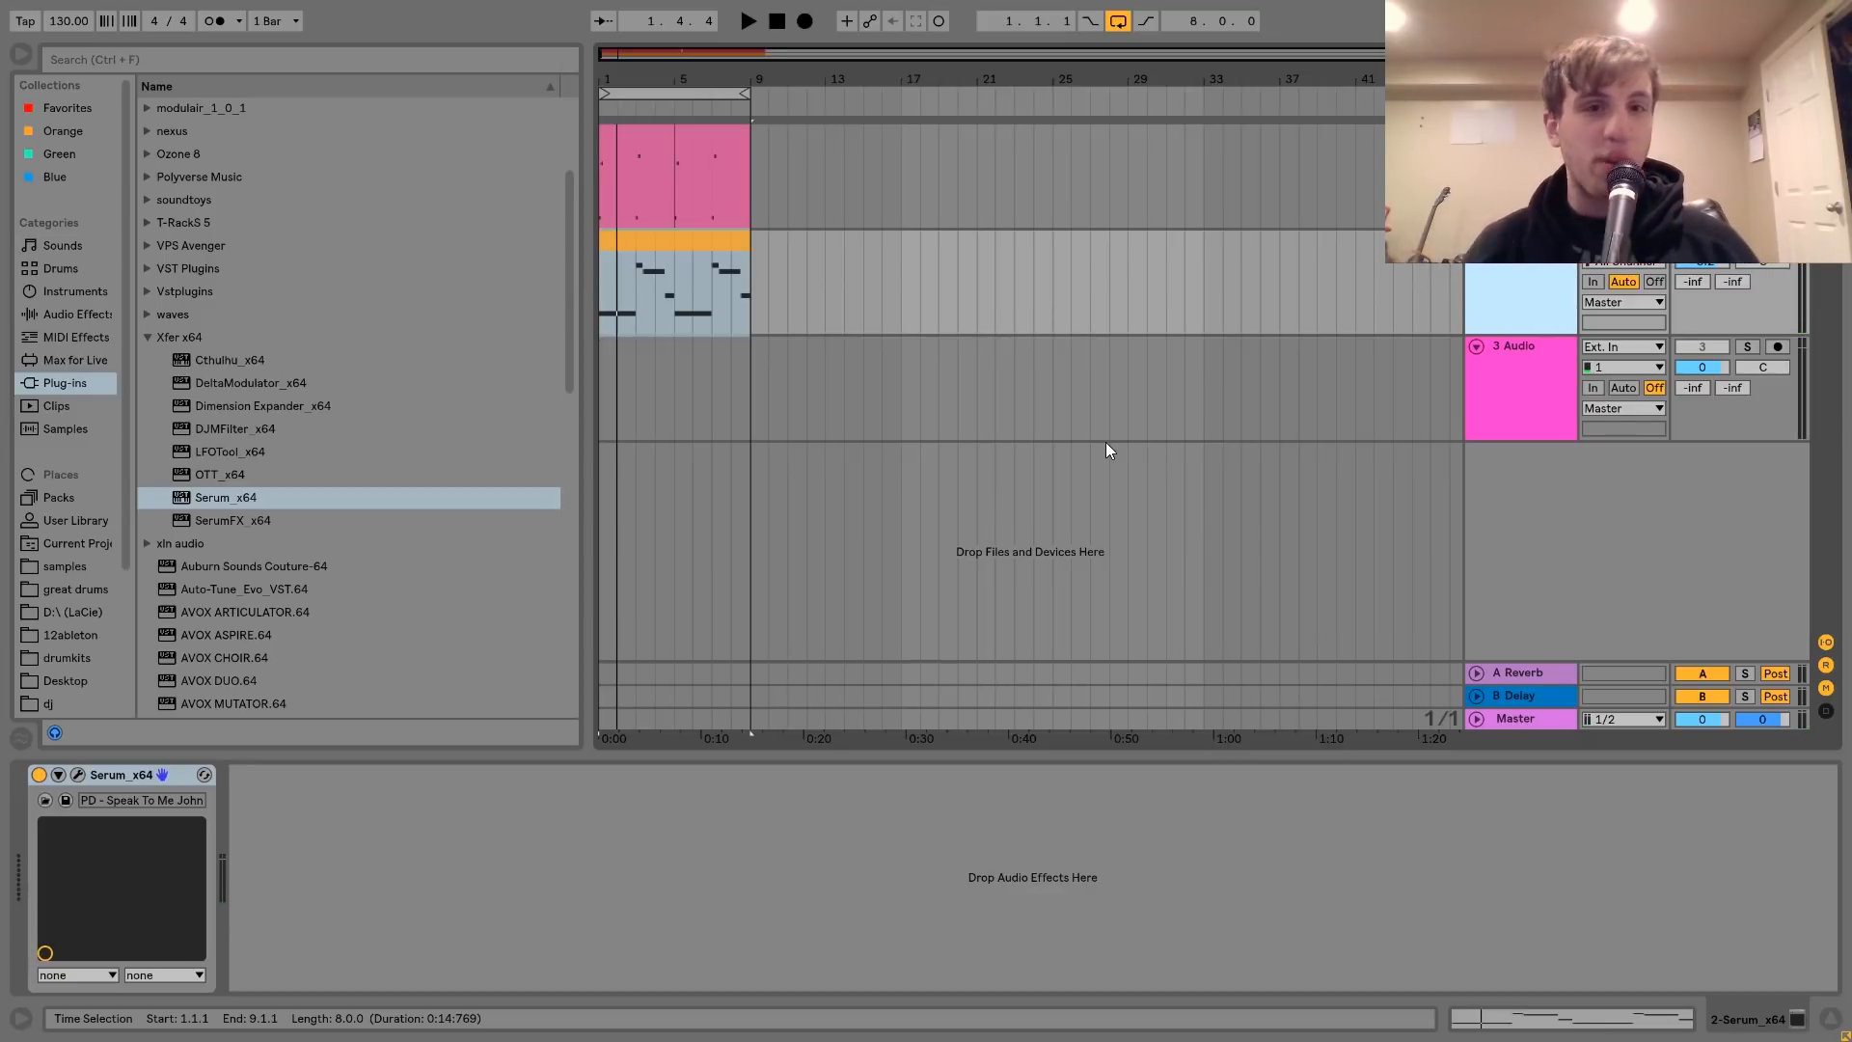
pyautogui.press('space')
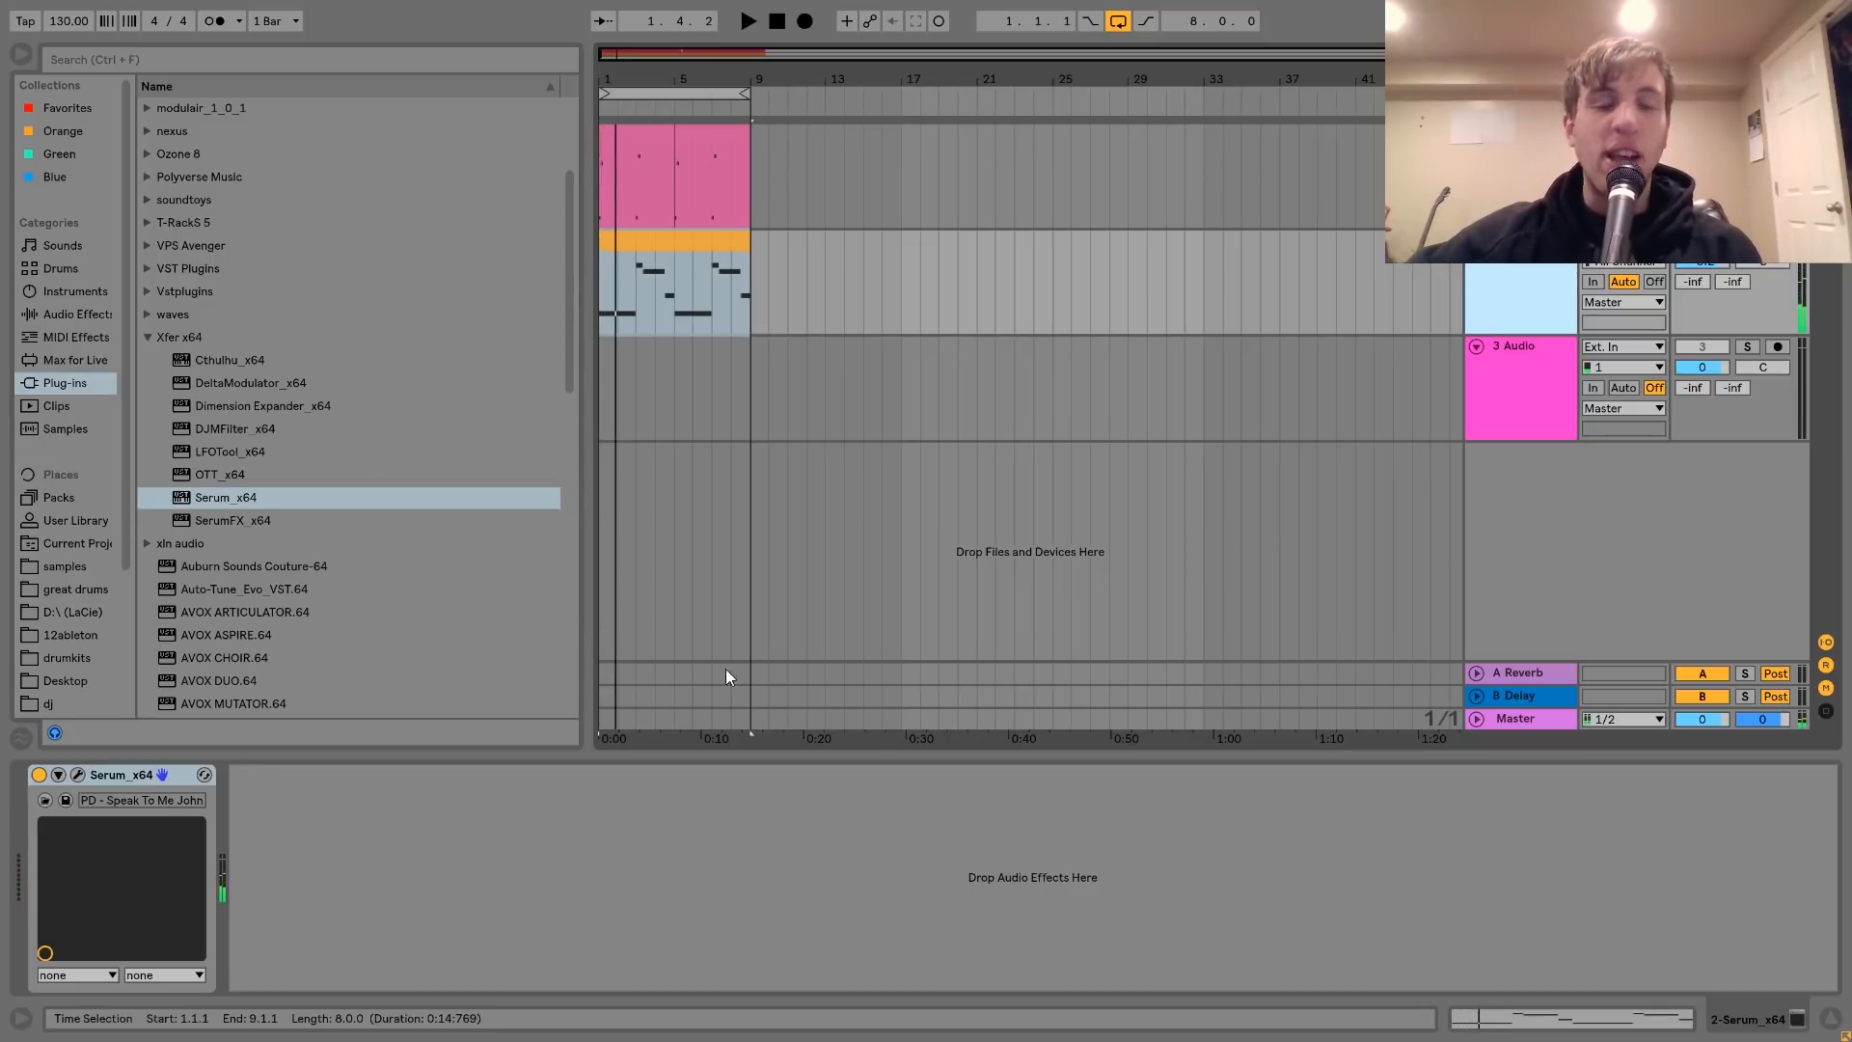
pyautogui.press('space')
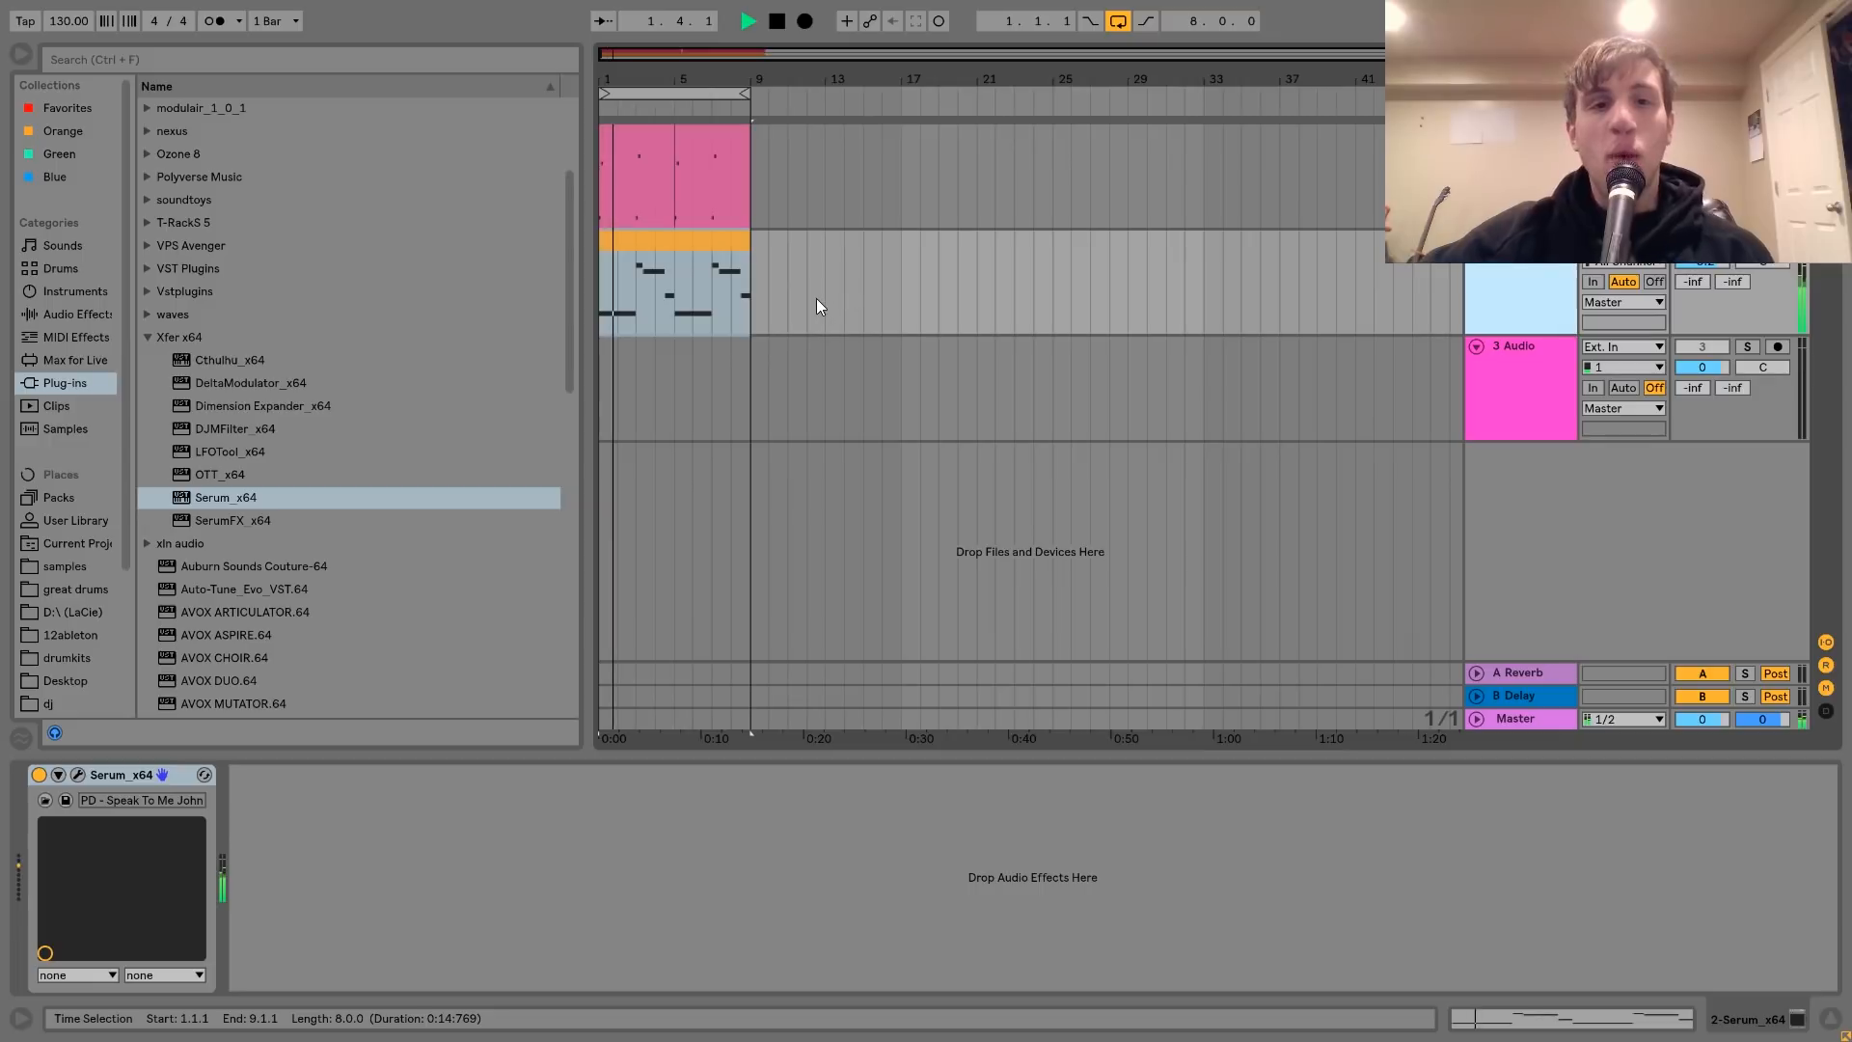
pyautogui.press('space')
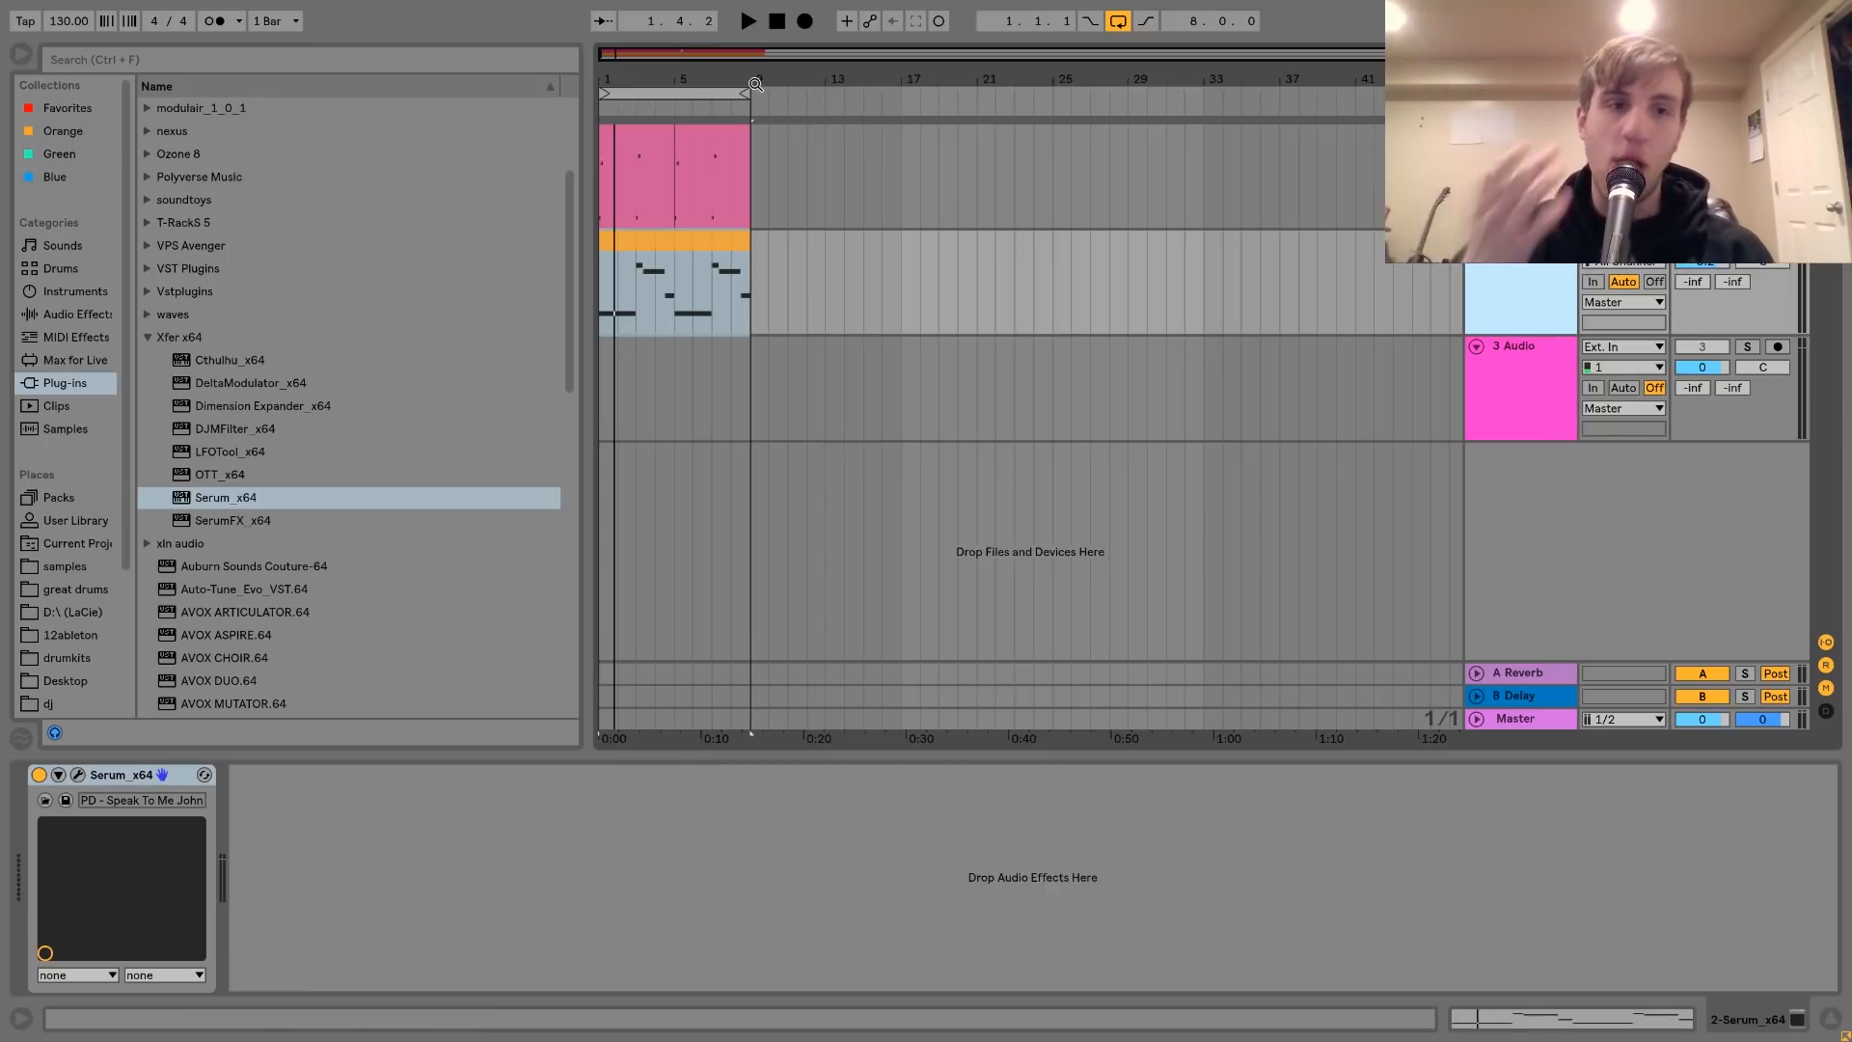
# - Open the pad clip's notes and shorten the second long C4 note to end at the start of bar 8
pyautogui.doubleClick(629, 241)
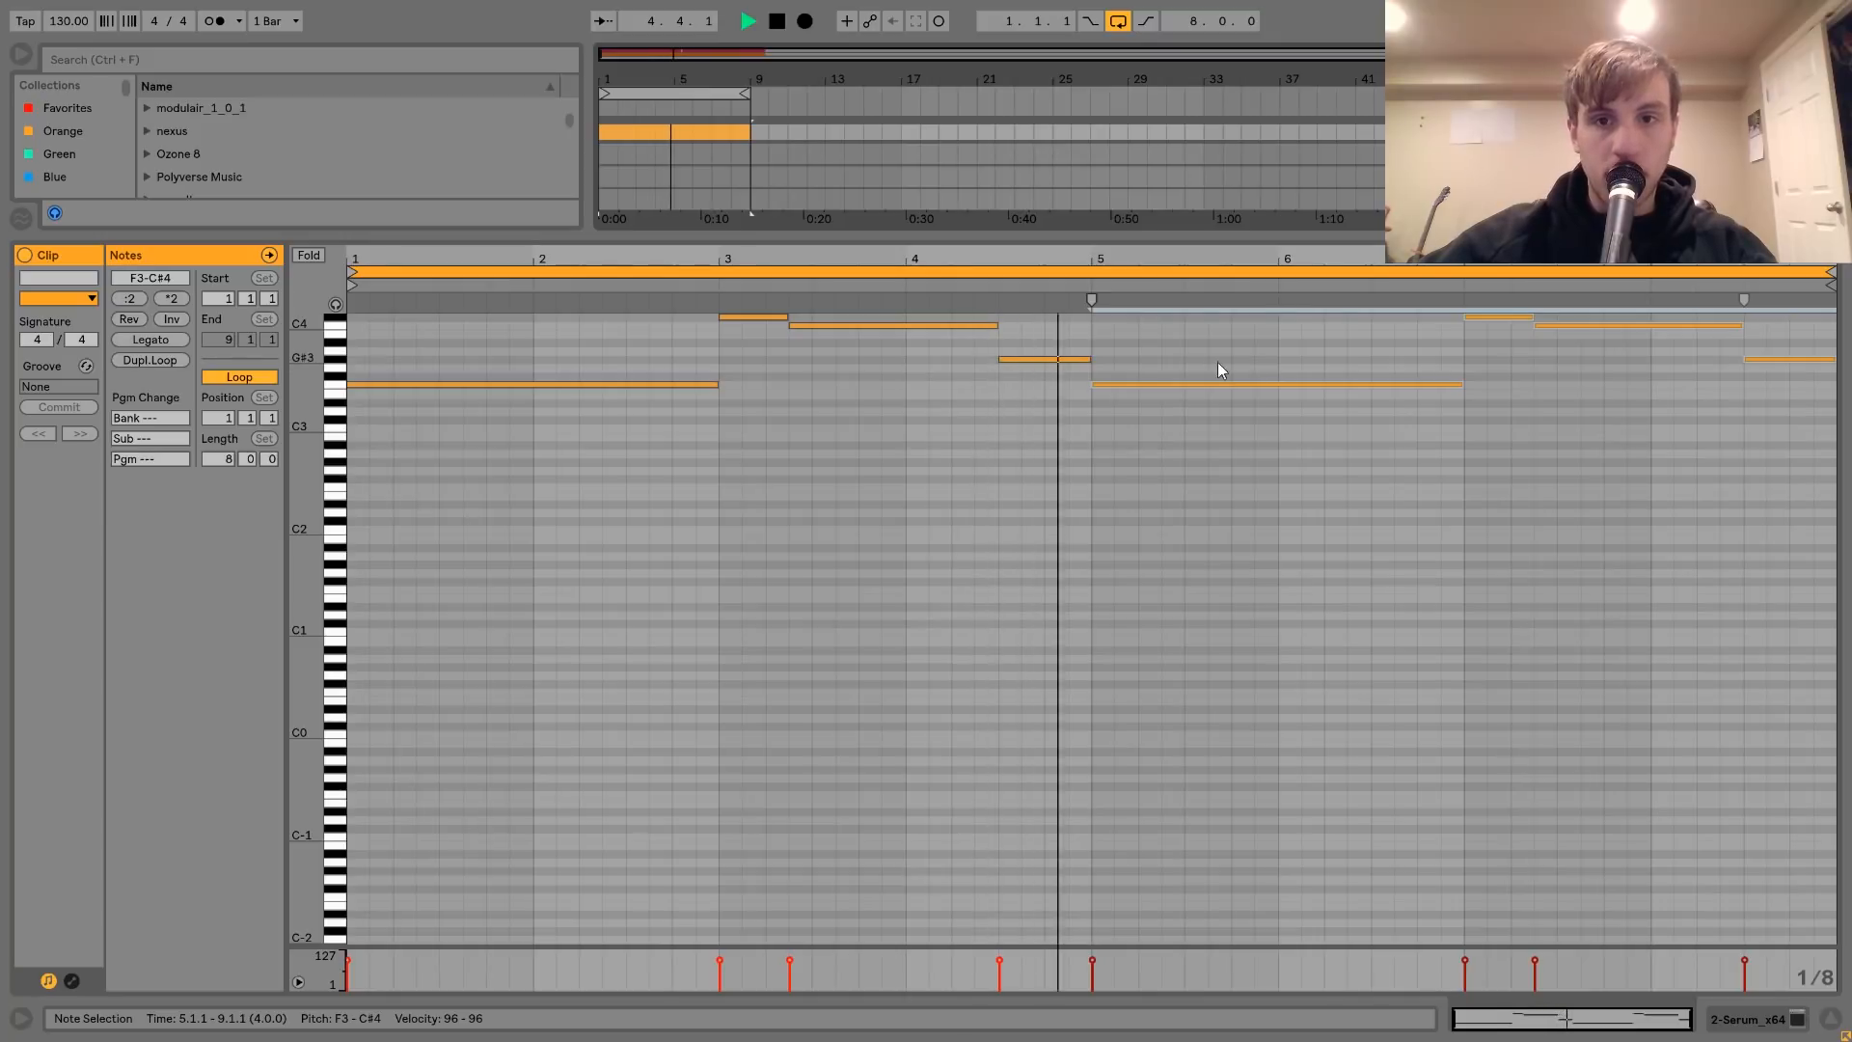
pyautogui.moveTo(1583, 393); pyautogui.dragTo(1601, 318)
pyautogui.moveTo(1740, 326); pyautogui.dragTo(1651, 326)
# - Duplicate the shortened C4 note, raise the copy to G4, and trim it to end halfway through bar 8
pyautogui.hotkey('ctrl', 'd')
pyautogui.press('Up')
pyautogui.press('Up')
pyautogui.press('Up')
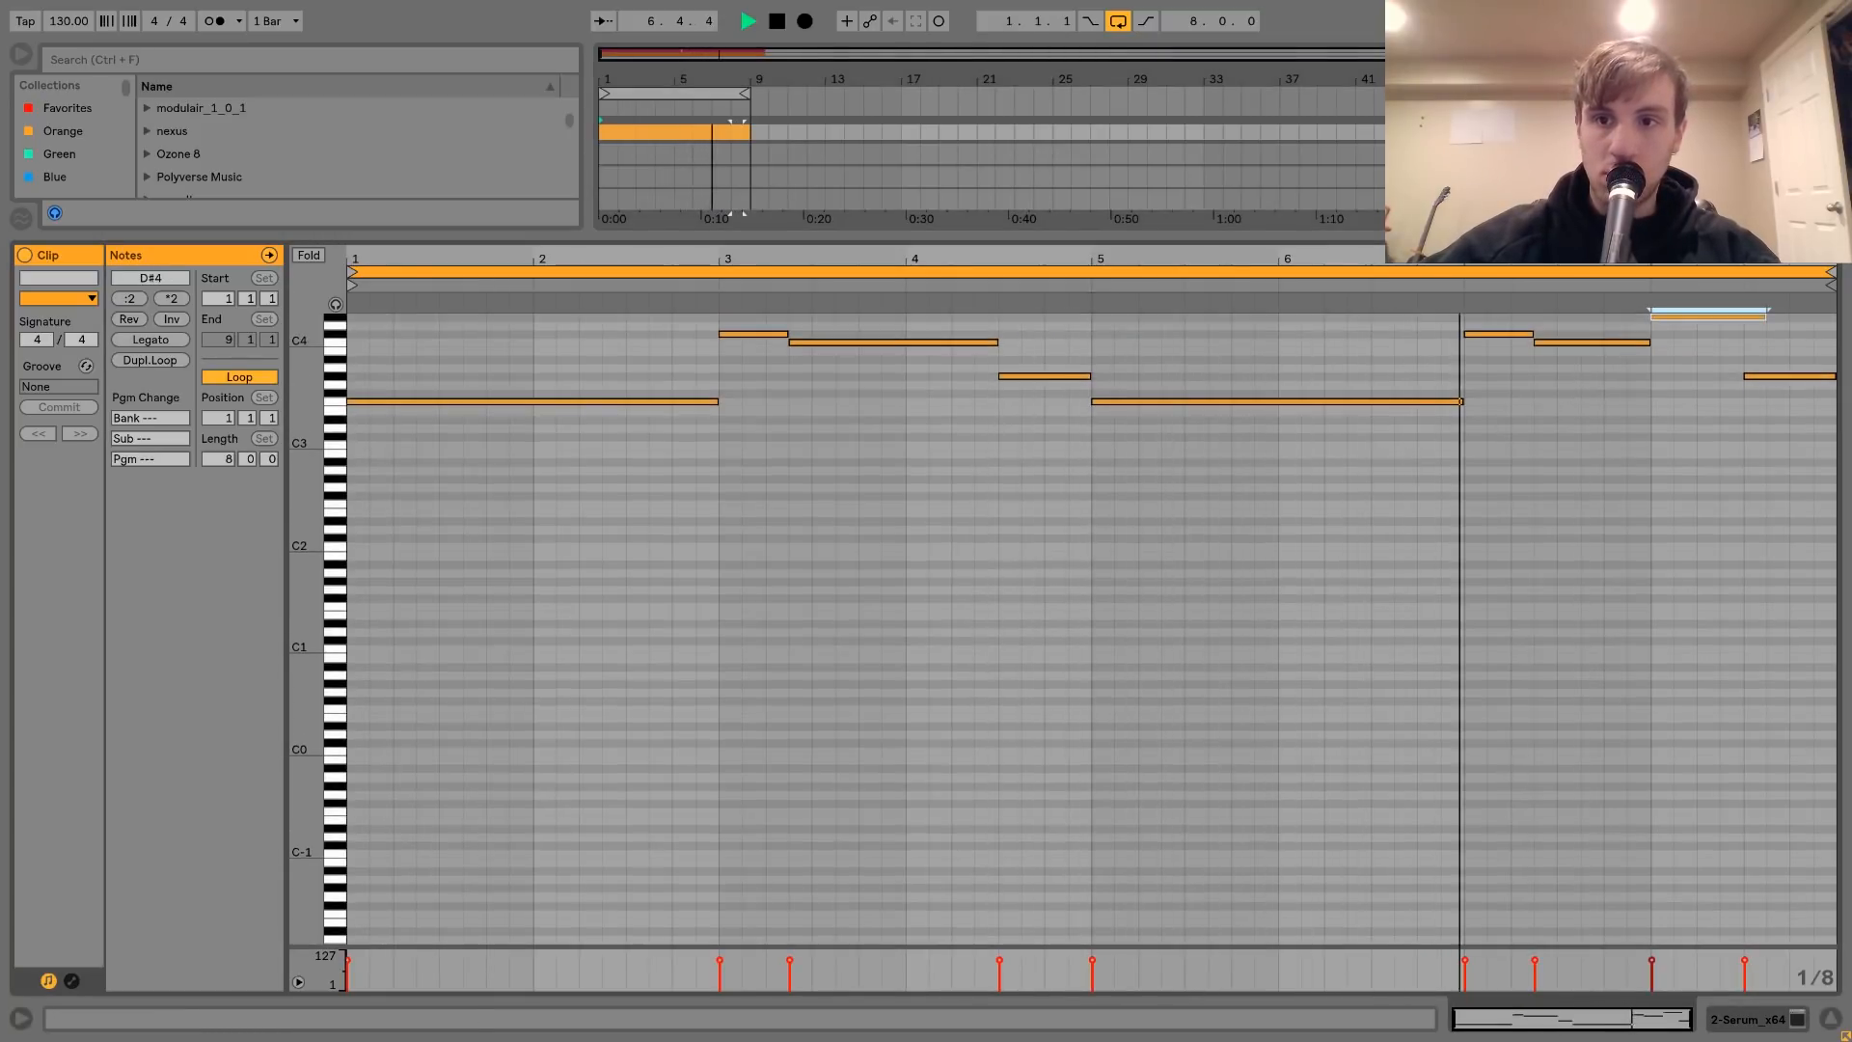
pyautogui.press('Up')
pyautogui.press('Up')
pyautogui.press('Up')
pyautogui.press('Up')
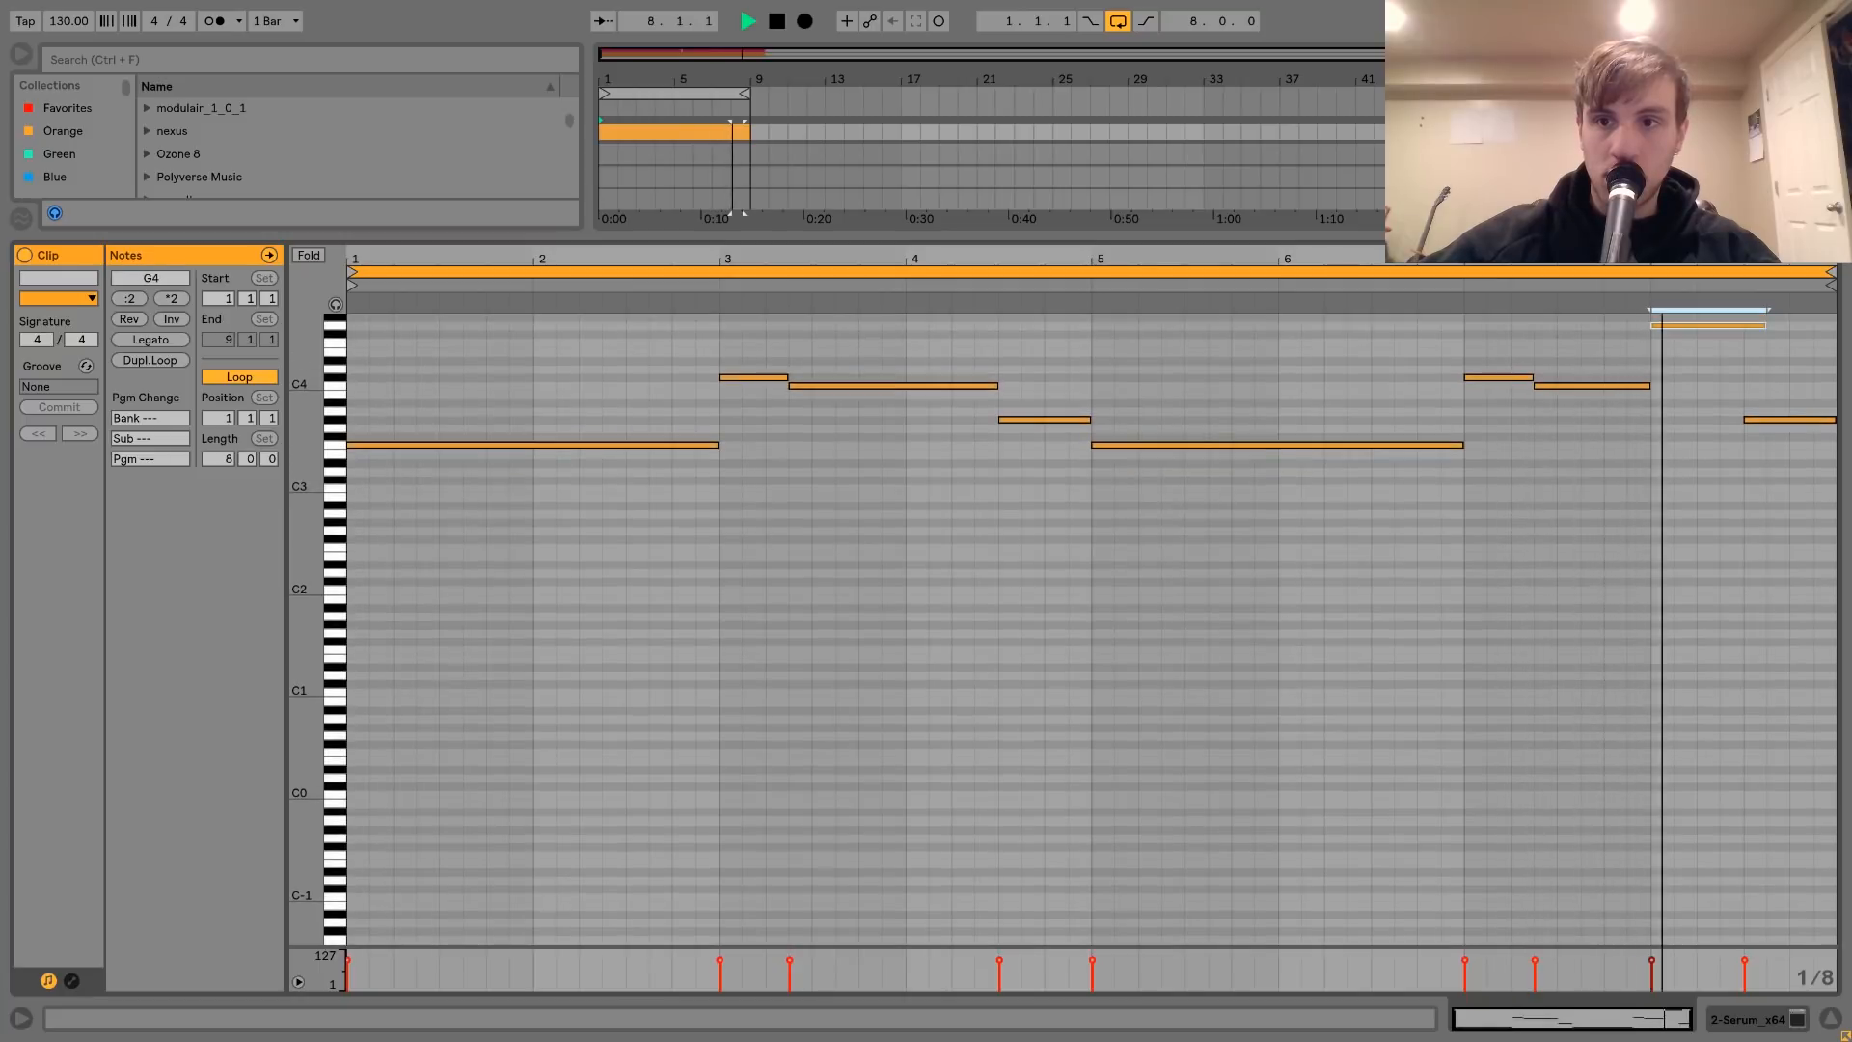
pyautogui.hotkey('shift', 'Left')
pyautogui.hotkey('shift', 'Left')
pyautogui.hotkey('shift', 'Right')
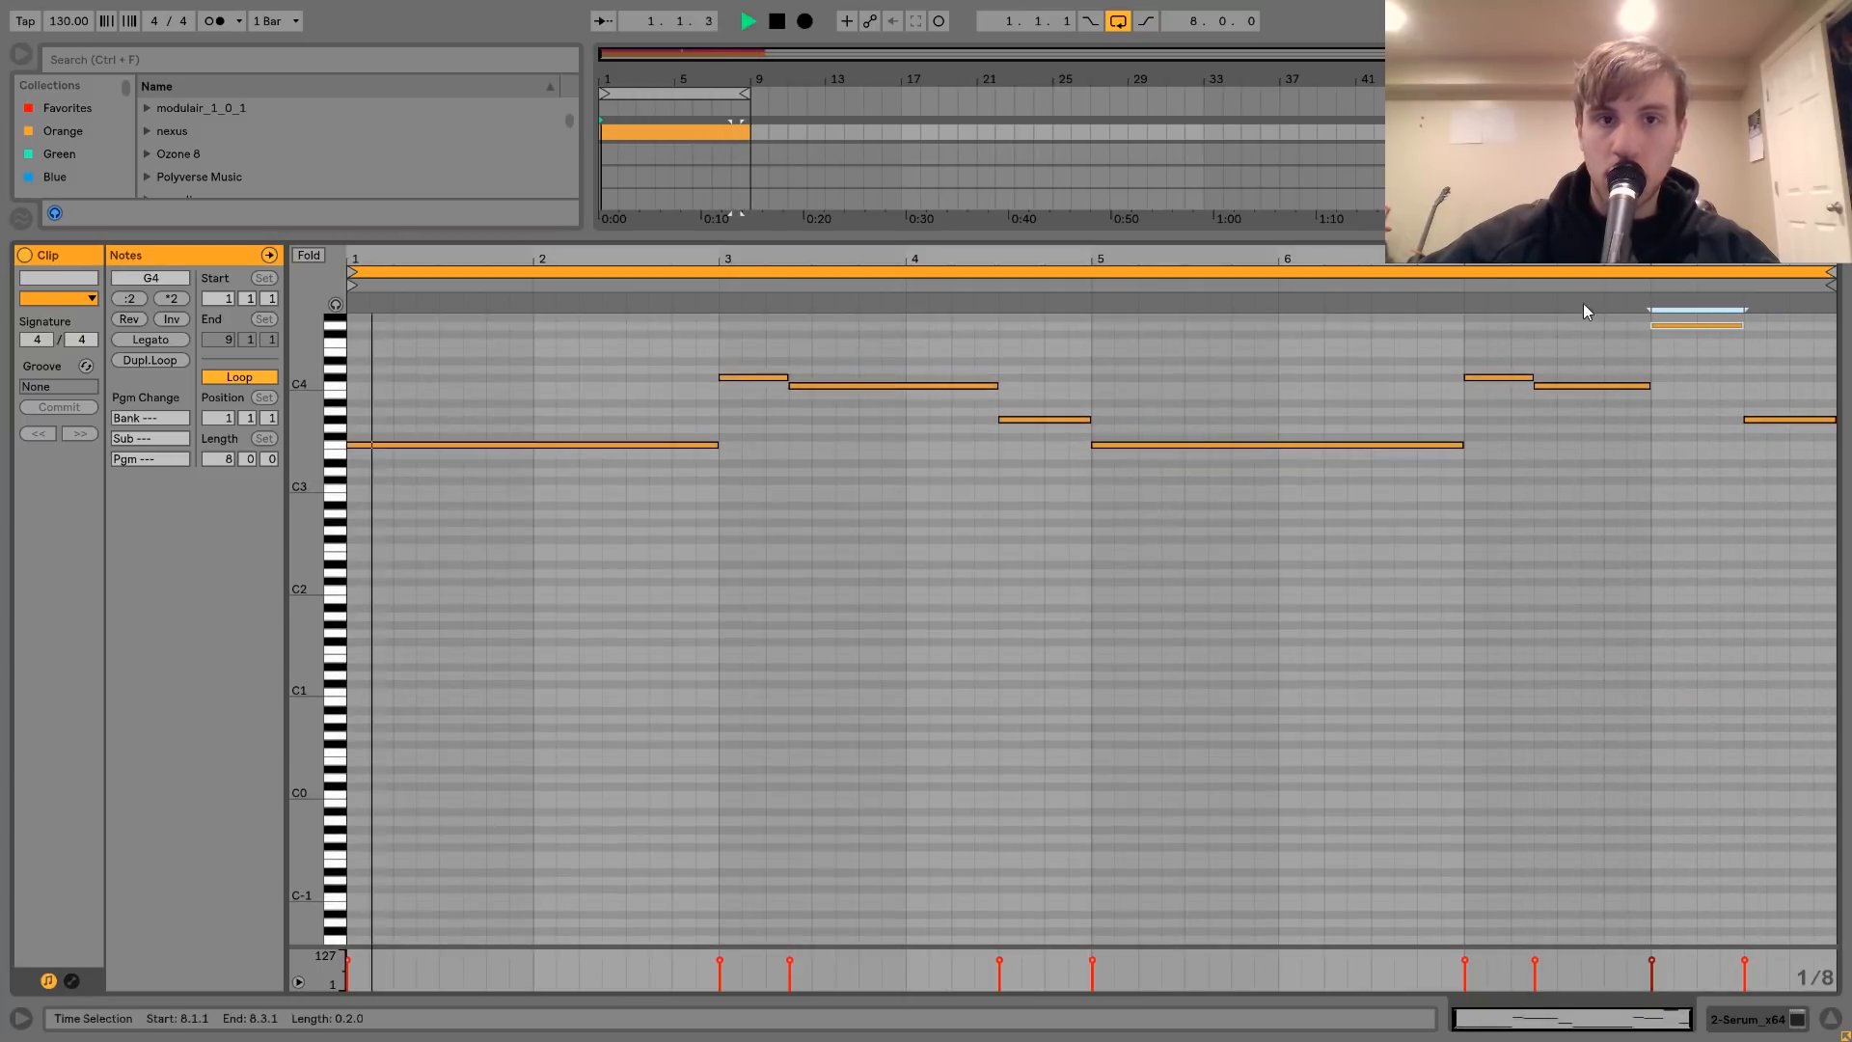
pyautogui.hotkey('shift', 'Tab')
pyautogui.click(691, 308)
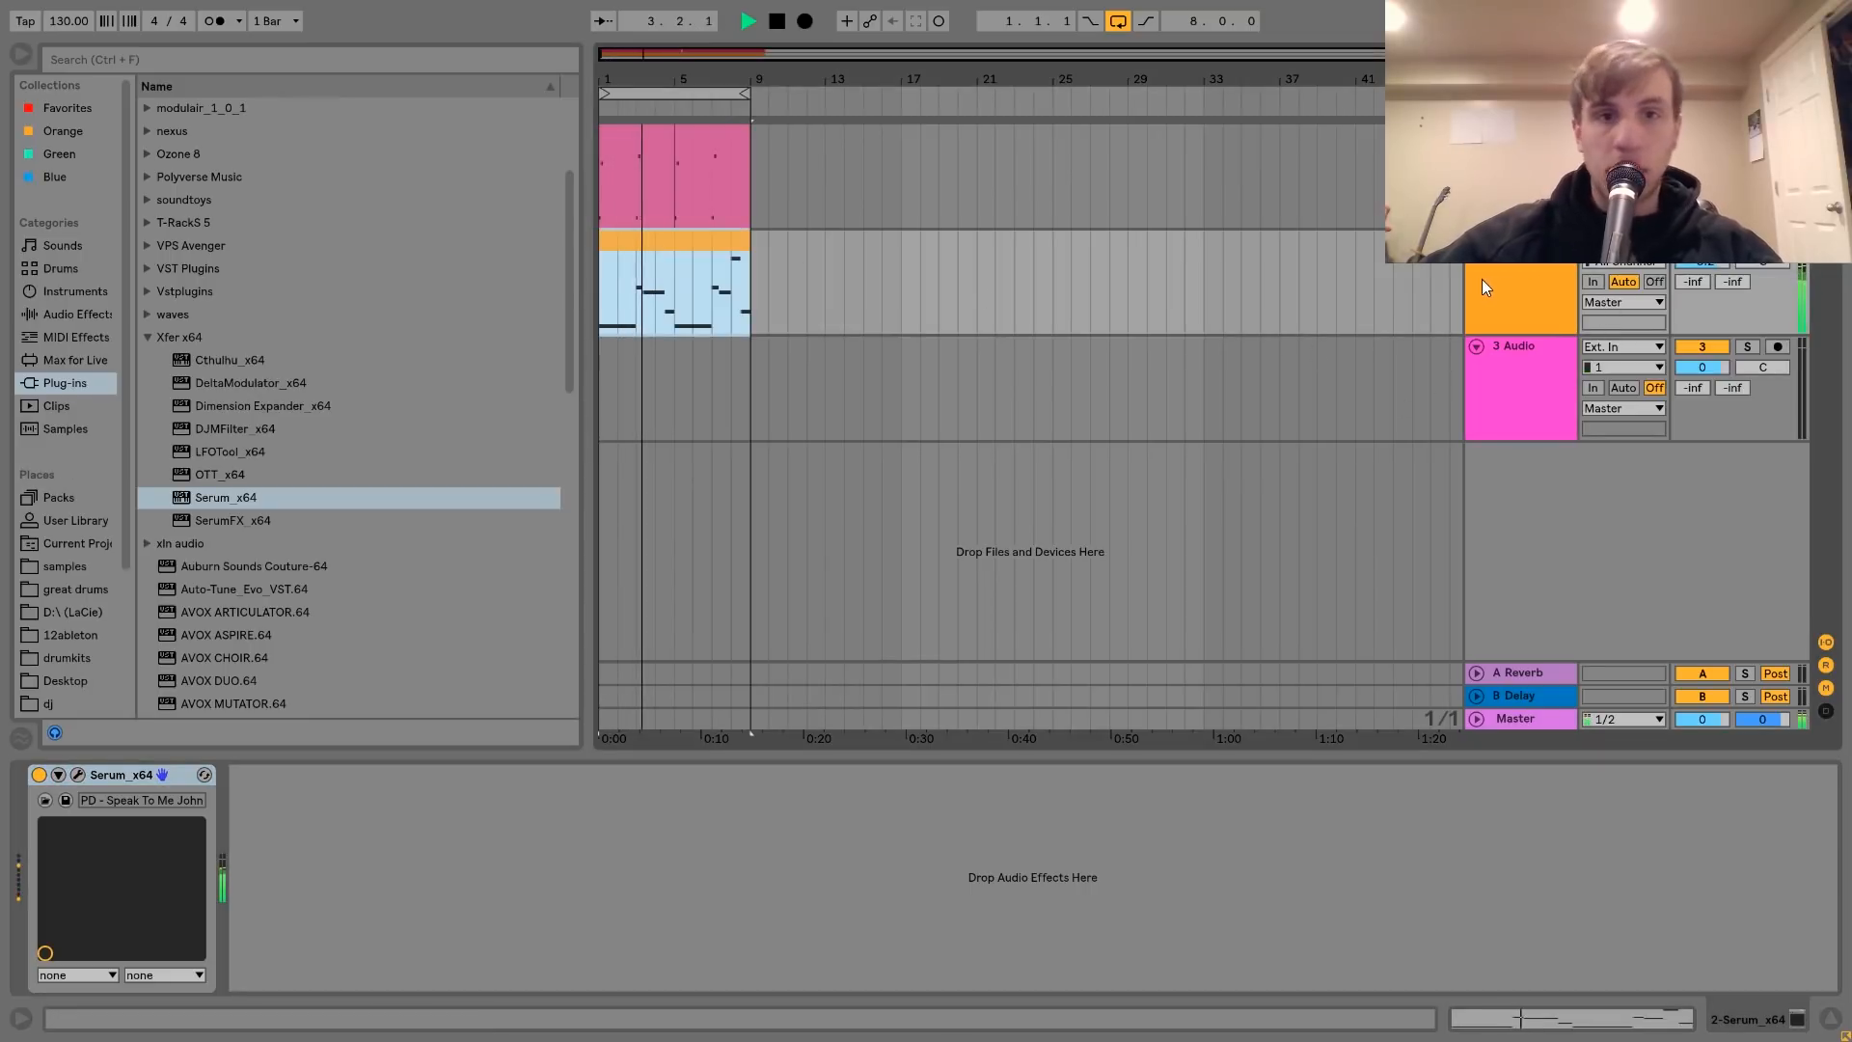
pyautogui.press('space')
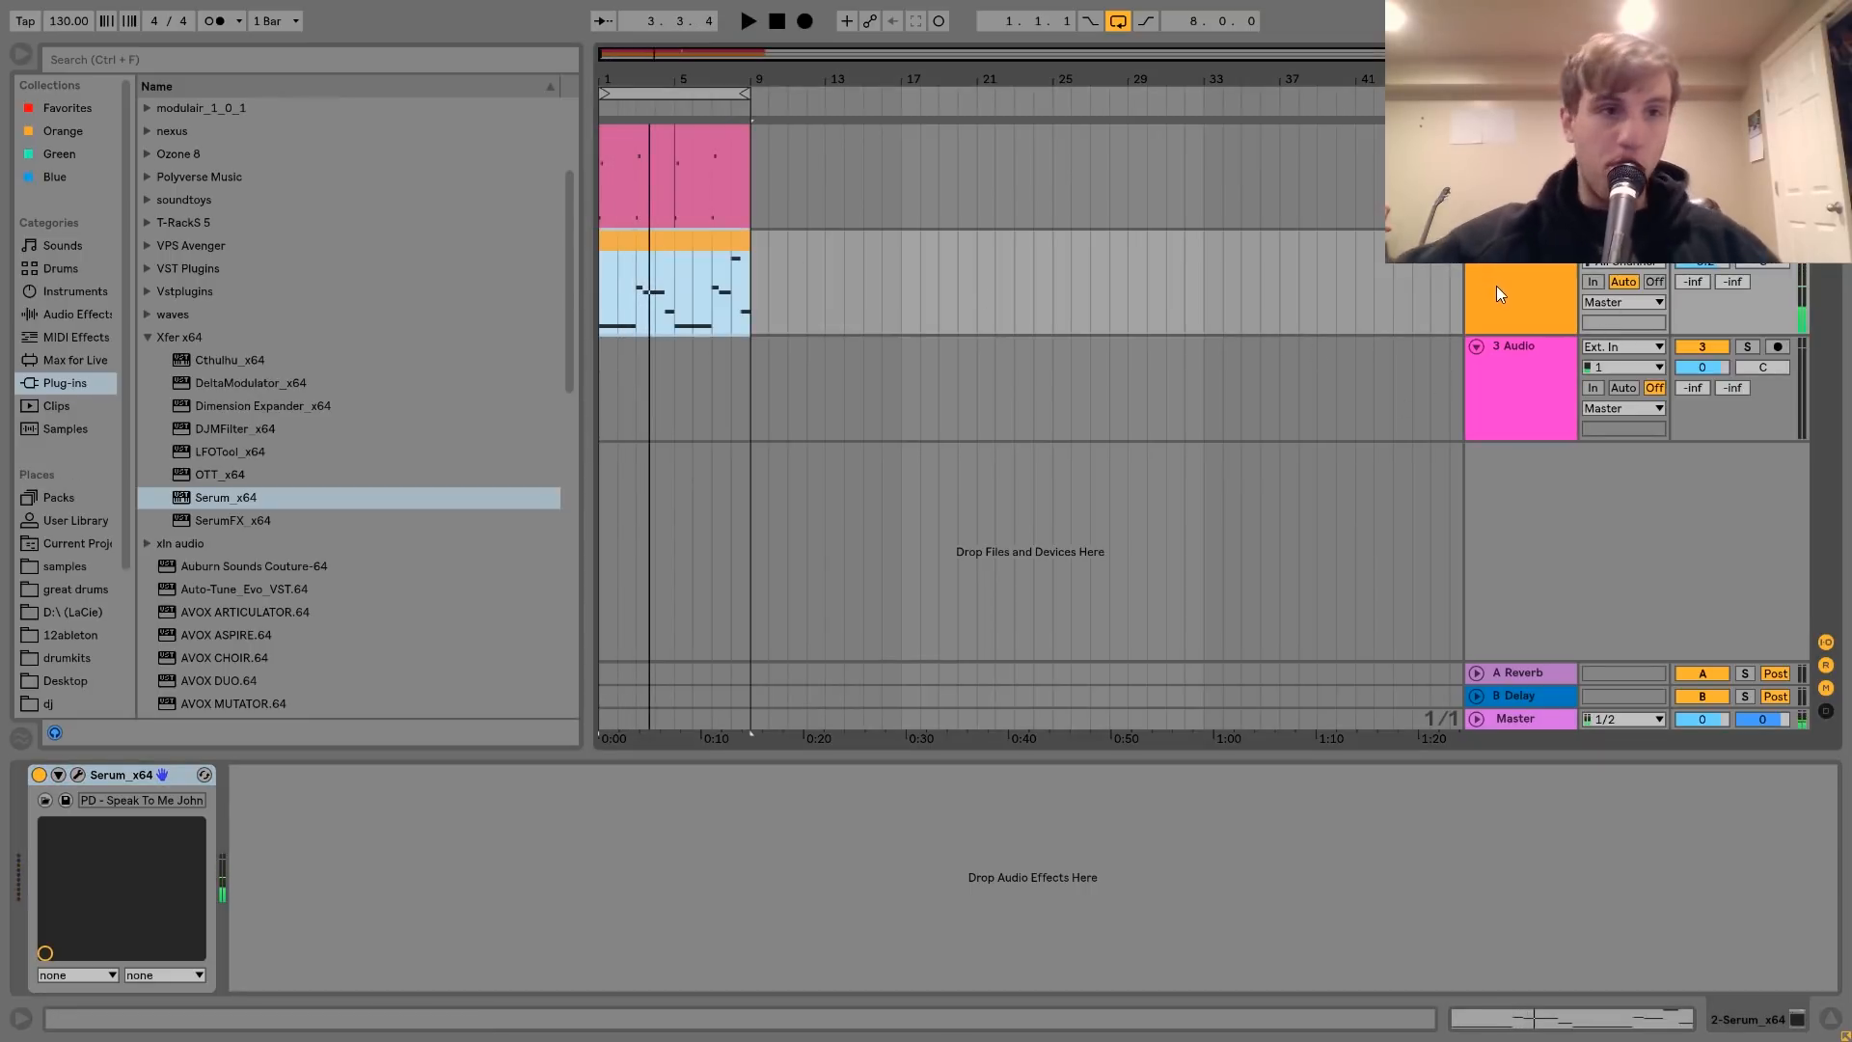
# - Add EQ Eight after Serum on the pad track and make band 1 a low cut at 199 Hz
pyautogui.click(69, 314)
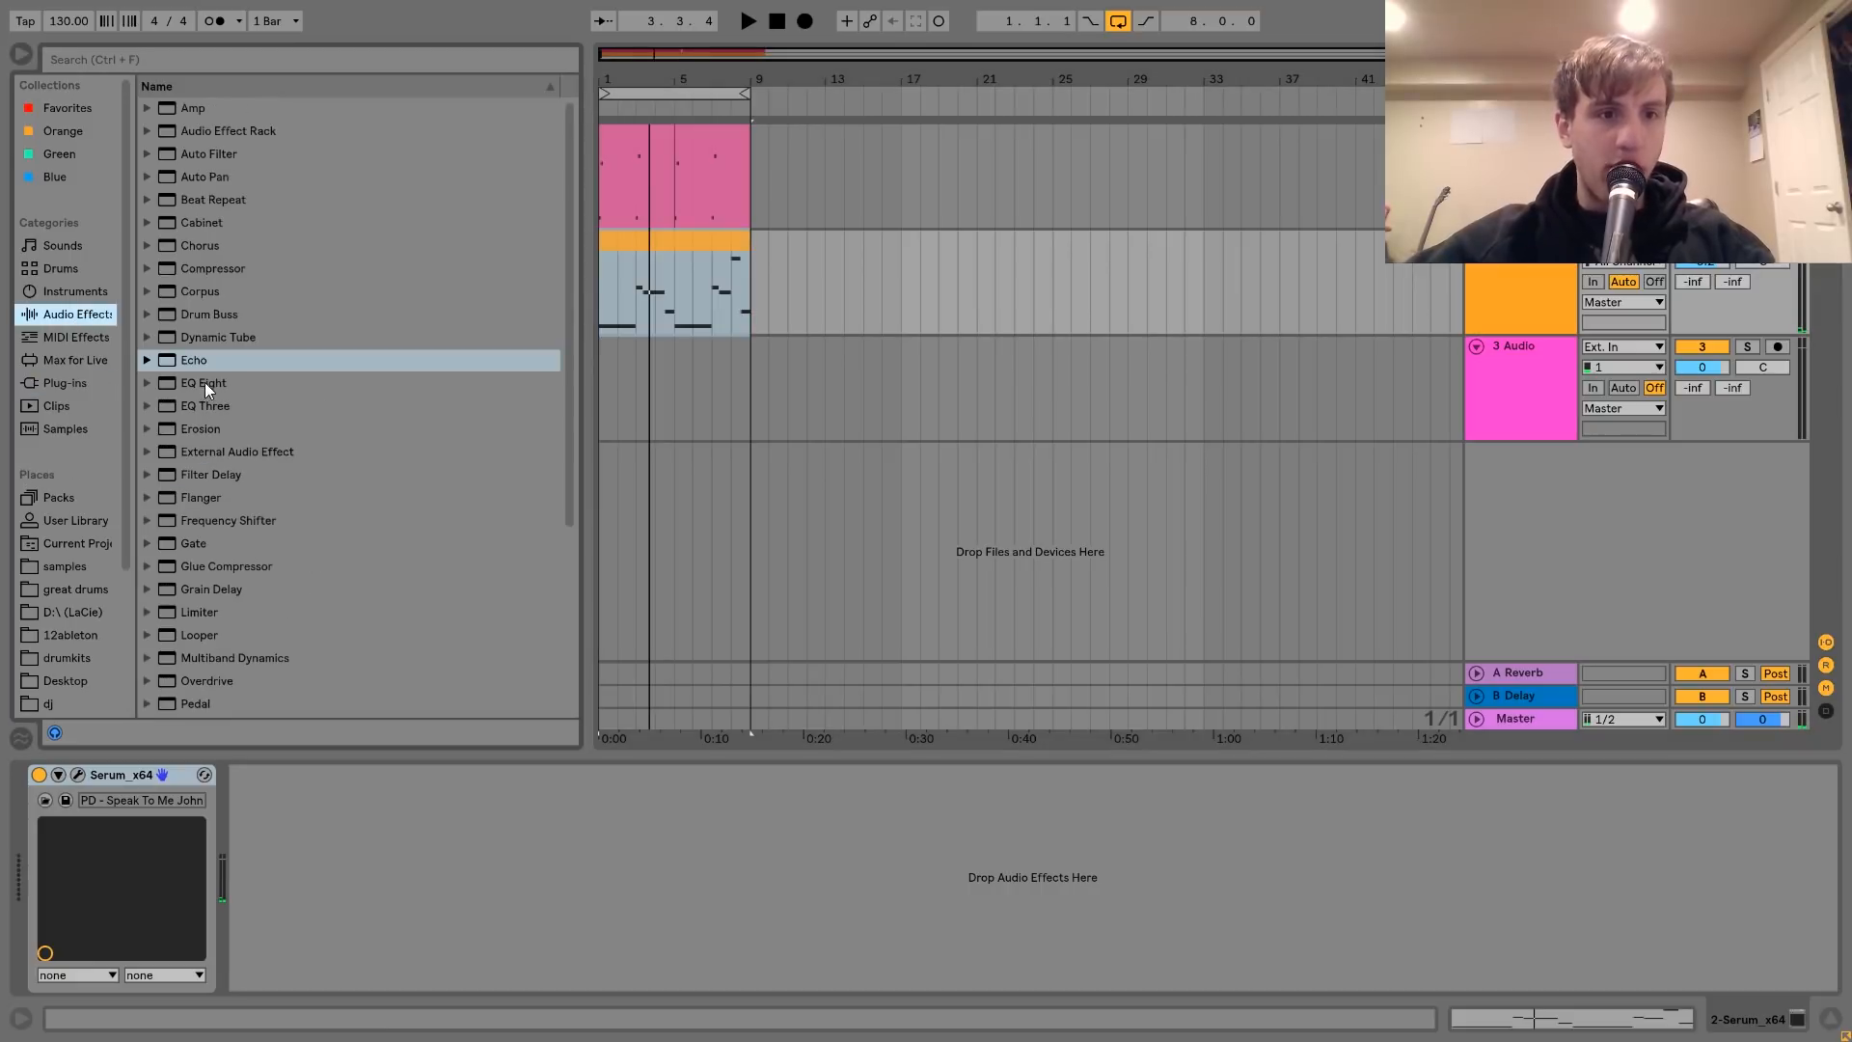
pyautogui.doubleClick(204, 382)
pyautogui.click(319, 963)
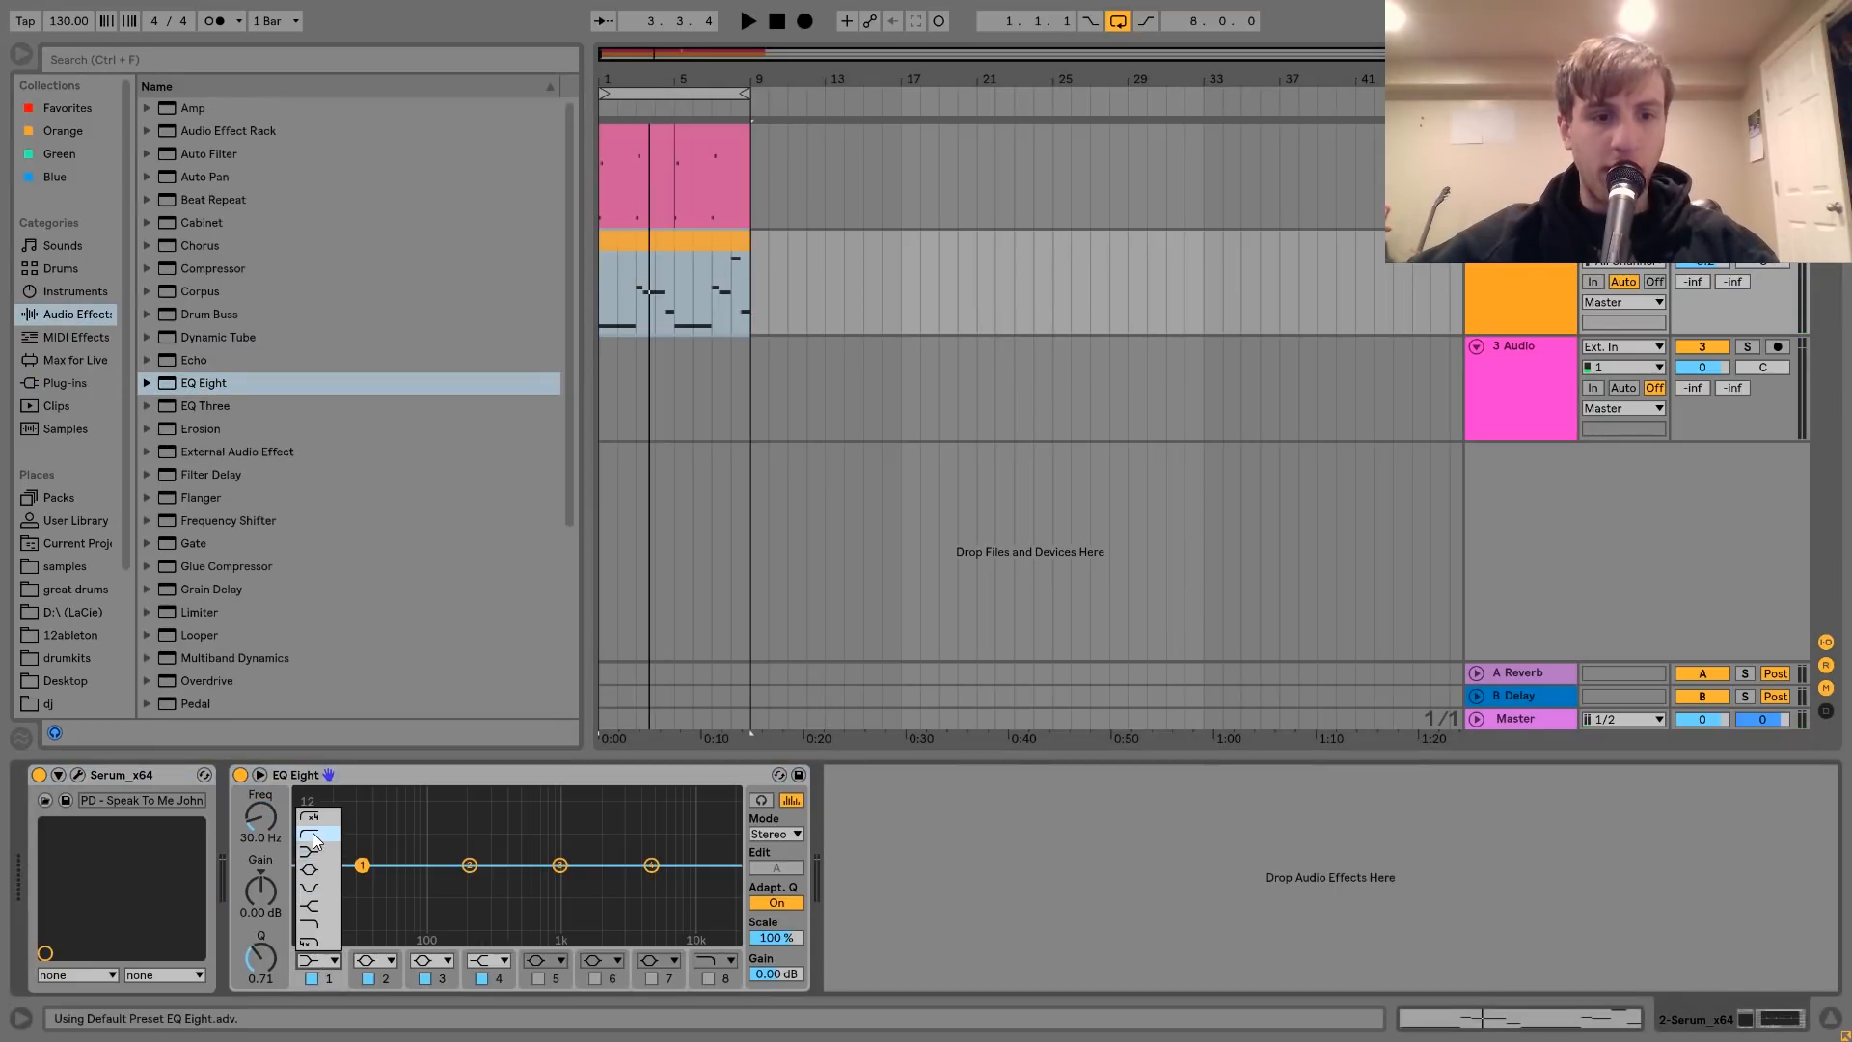
pyautogui.click(314, 835)
pyautogui.press('space')
pyautogui.moveTo(362, 865); pyautogui.dragTo(468, 883)
# - Set the pad track's volume to -1.2 dB during playback
pyautogui.click(1702, 346)
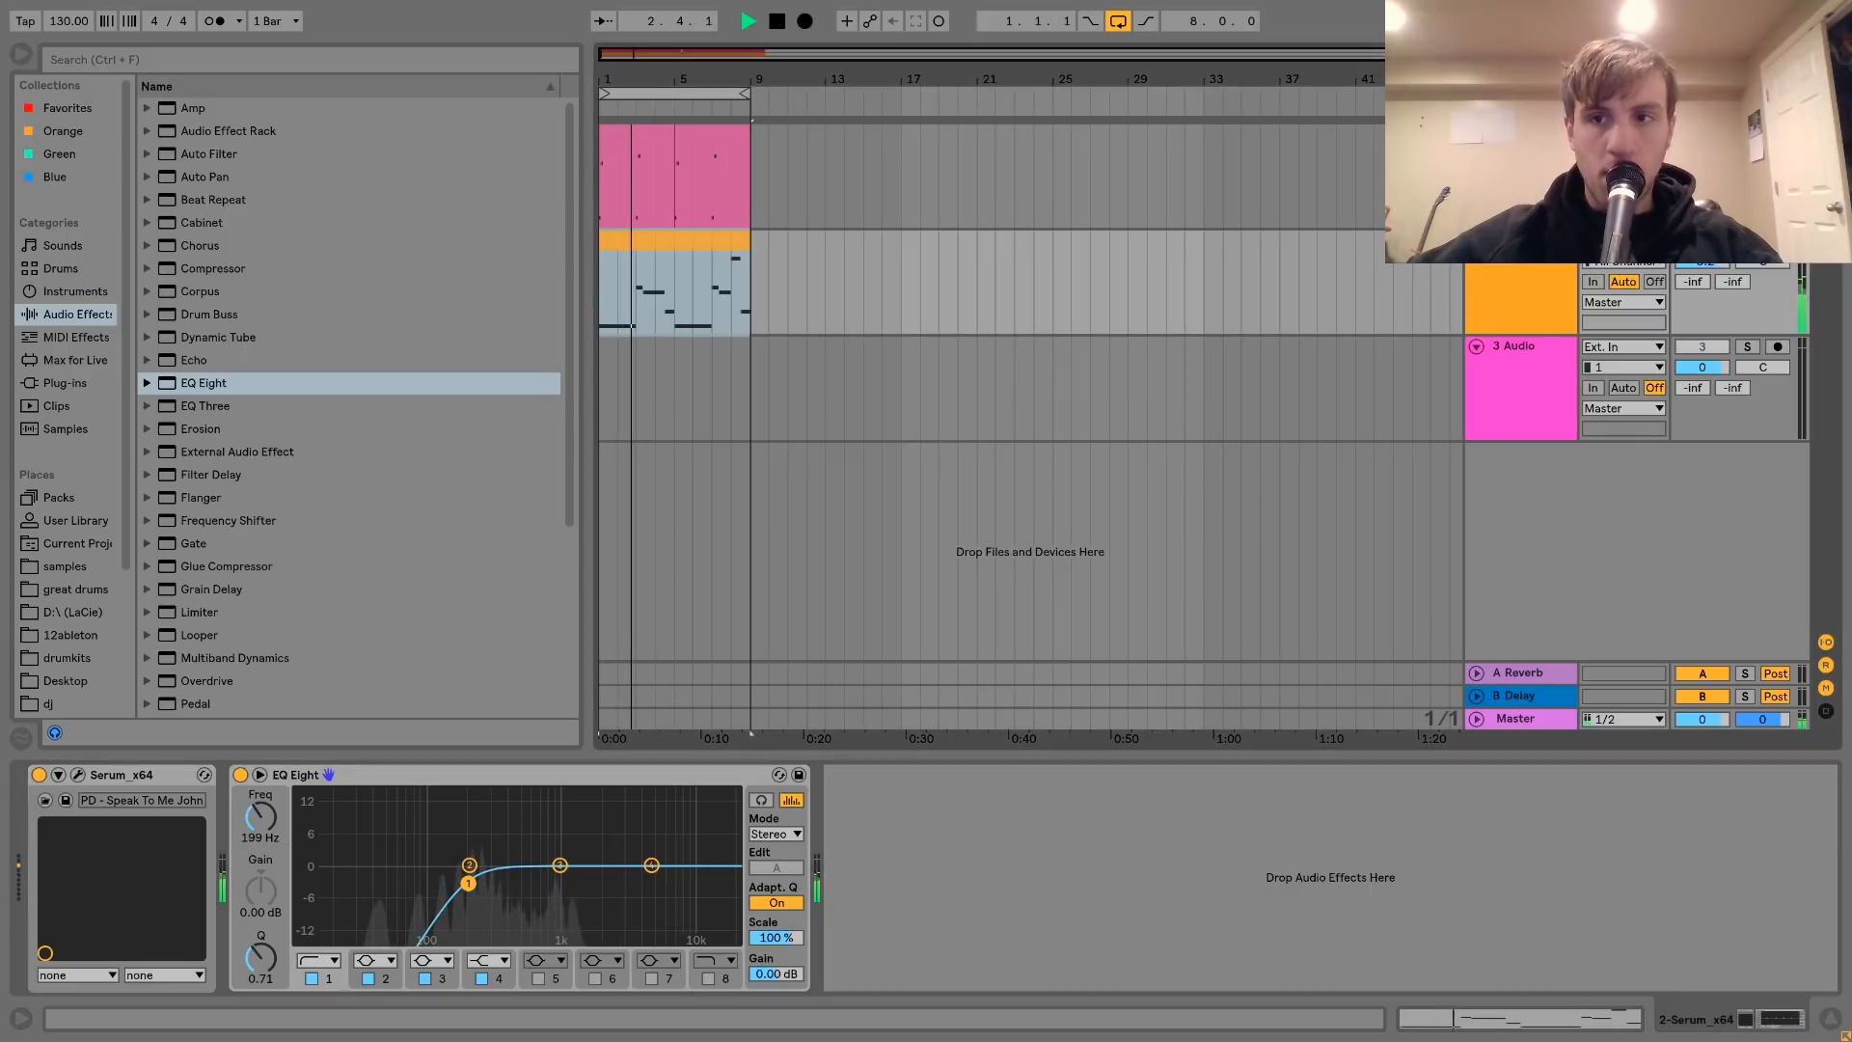
pyautogui.moveTo(1712, 271); pyautogui.dragTo(1713, 274)
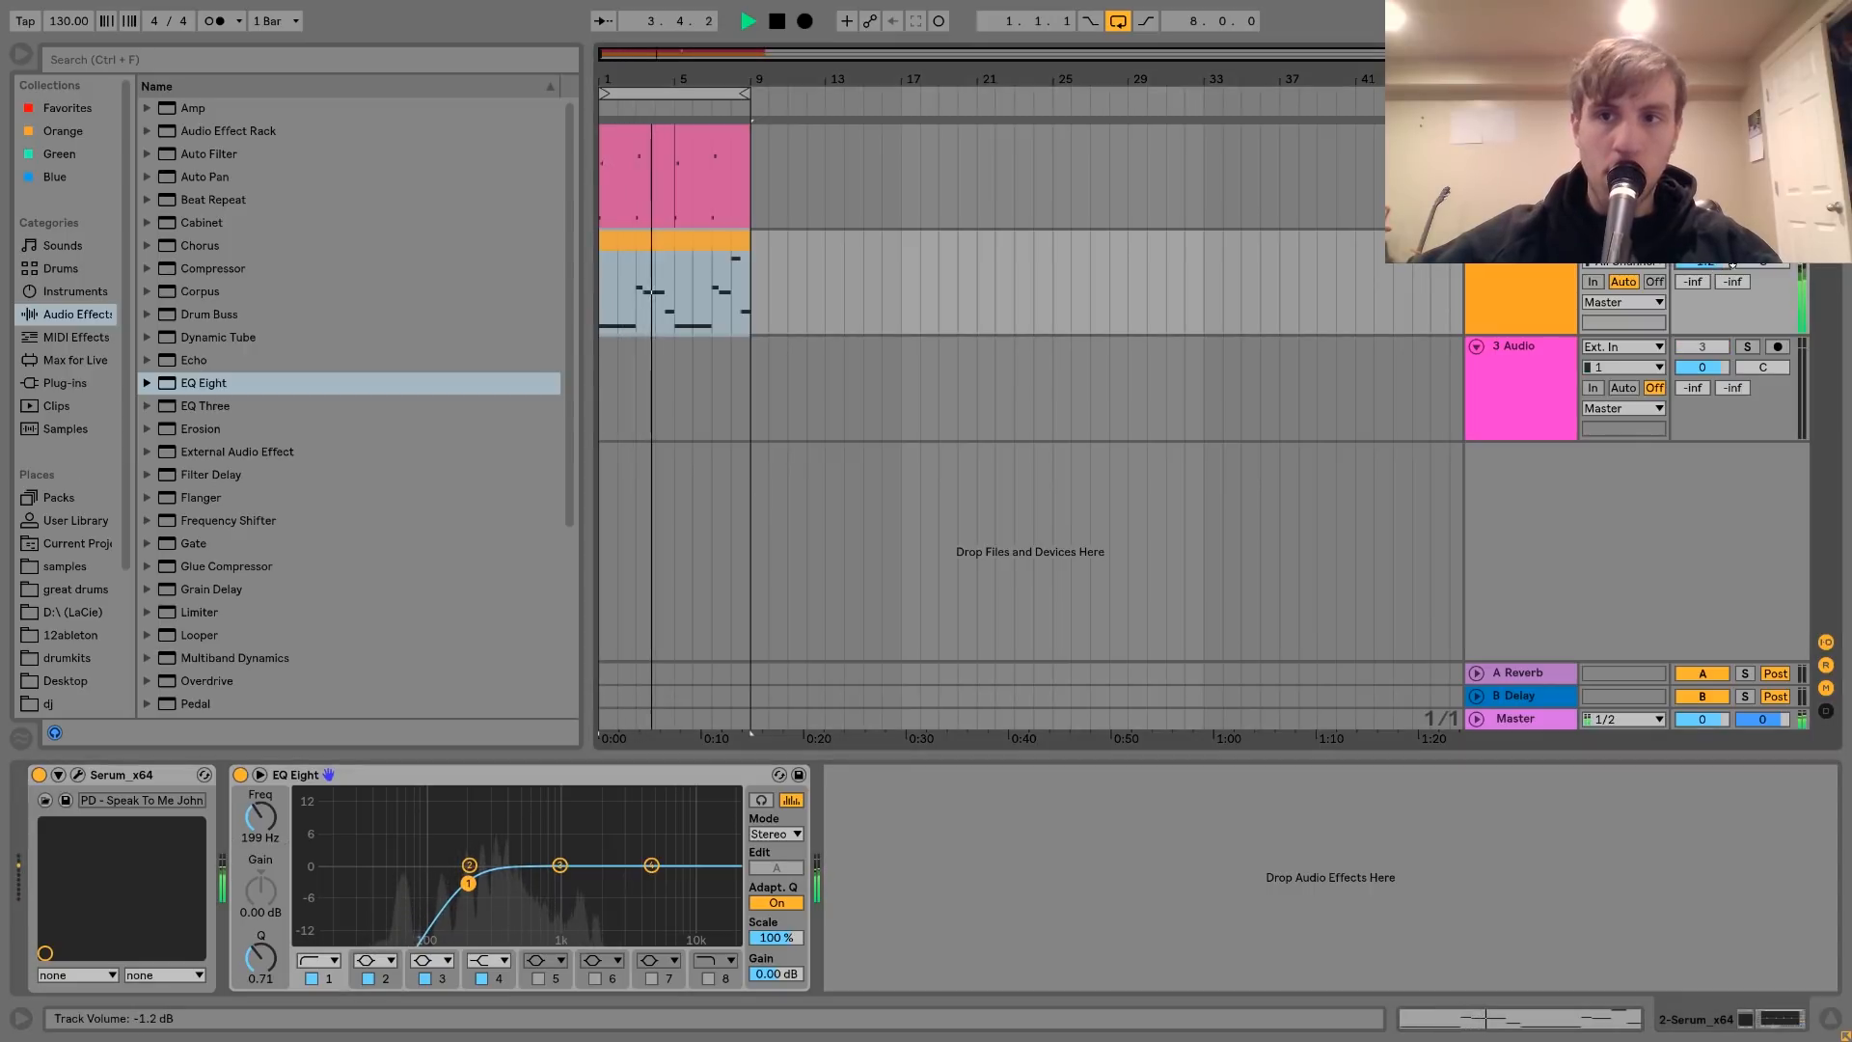
pyautogui.press('space')
pyautogui.click(1702, 346)
# - Duplicate the pad track, open the copy's Serum, and solo the copied track
pyautogui.click(1532, 269)
pyautogui.hotkey('ctrl', 'd')
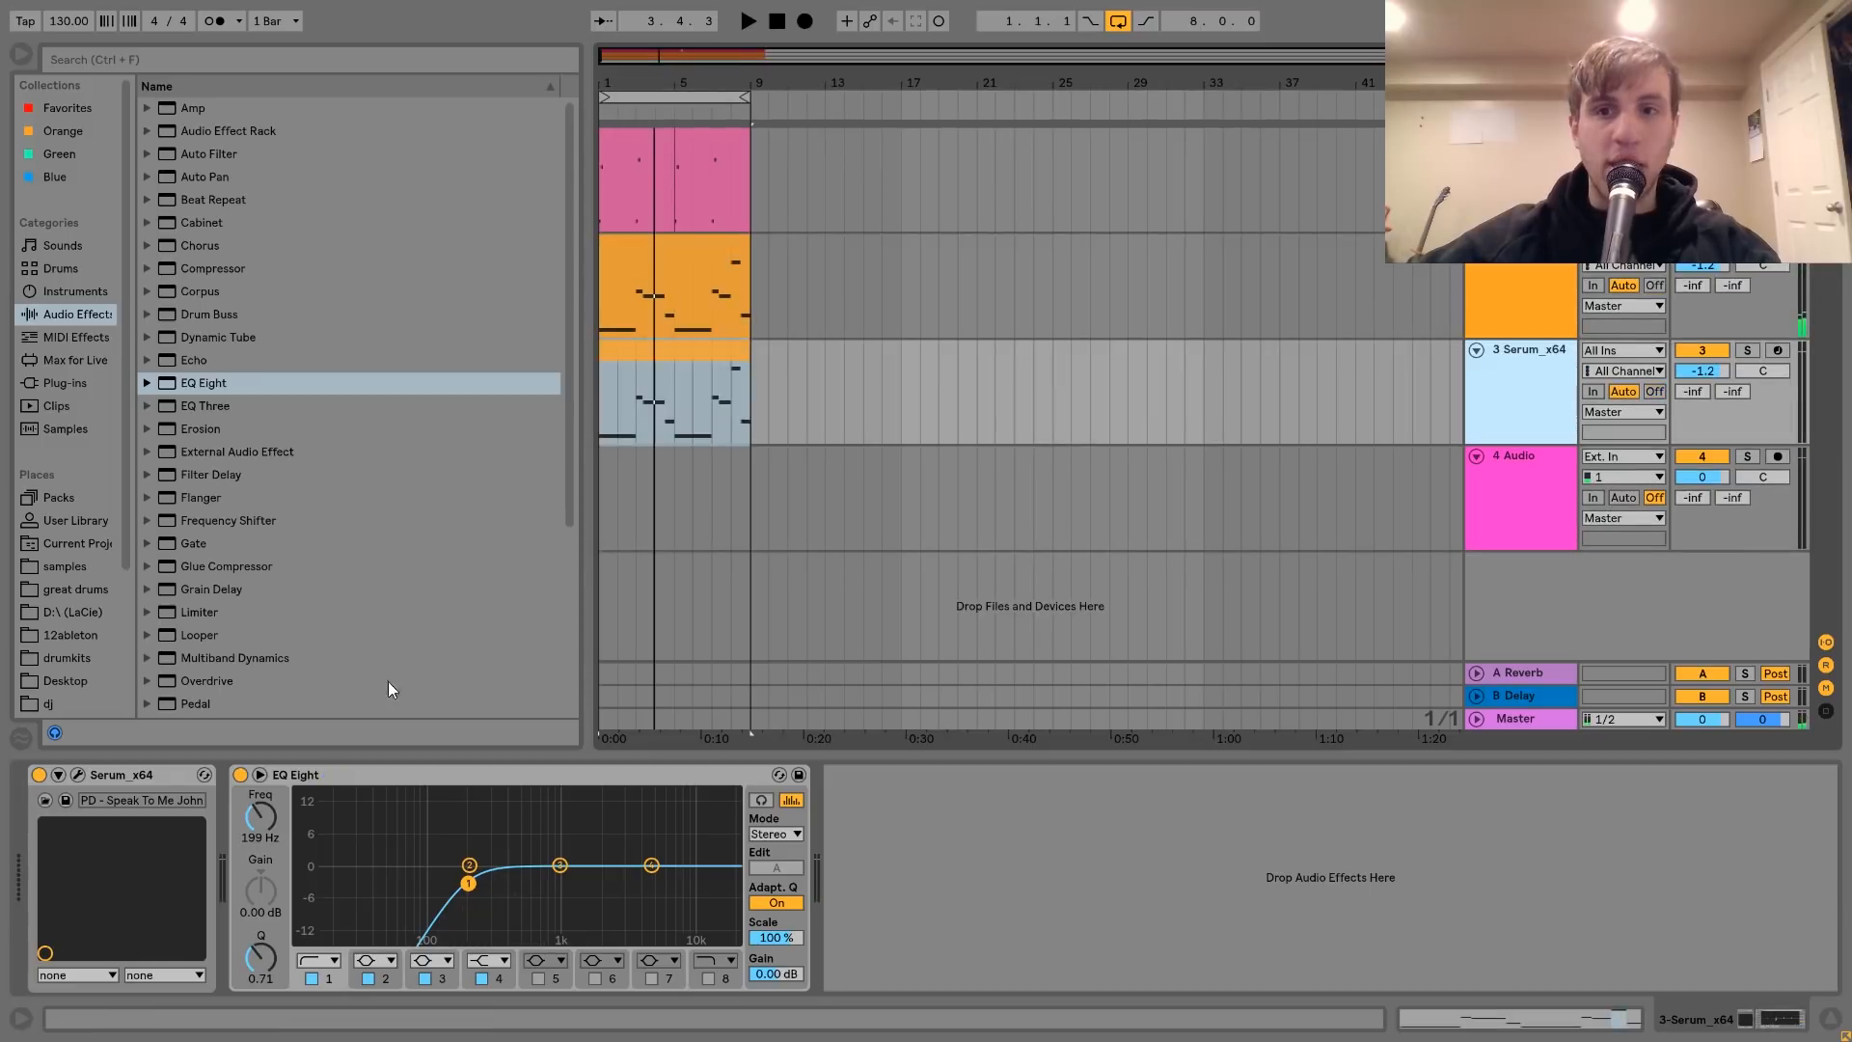
pyautogui.click(78, 775)
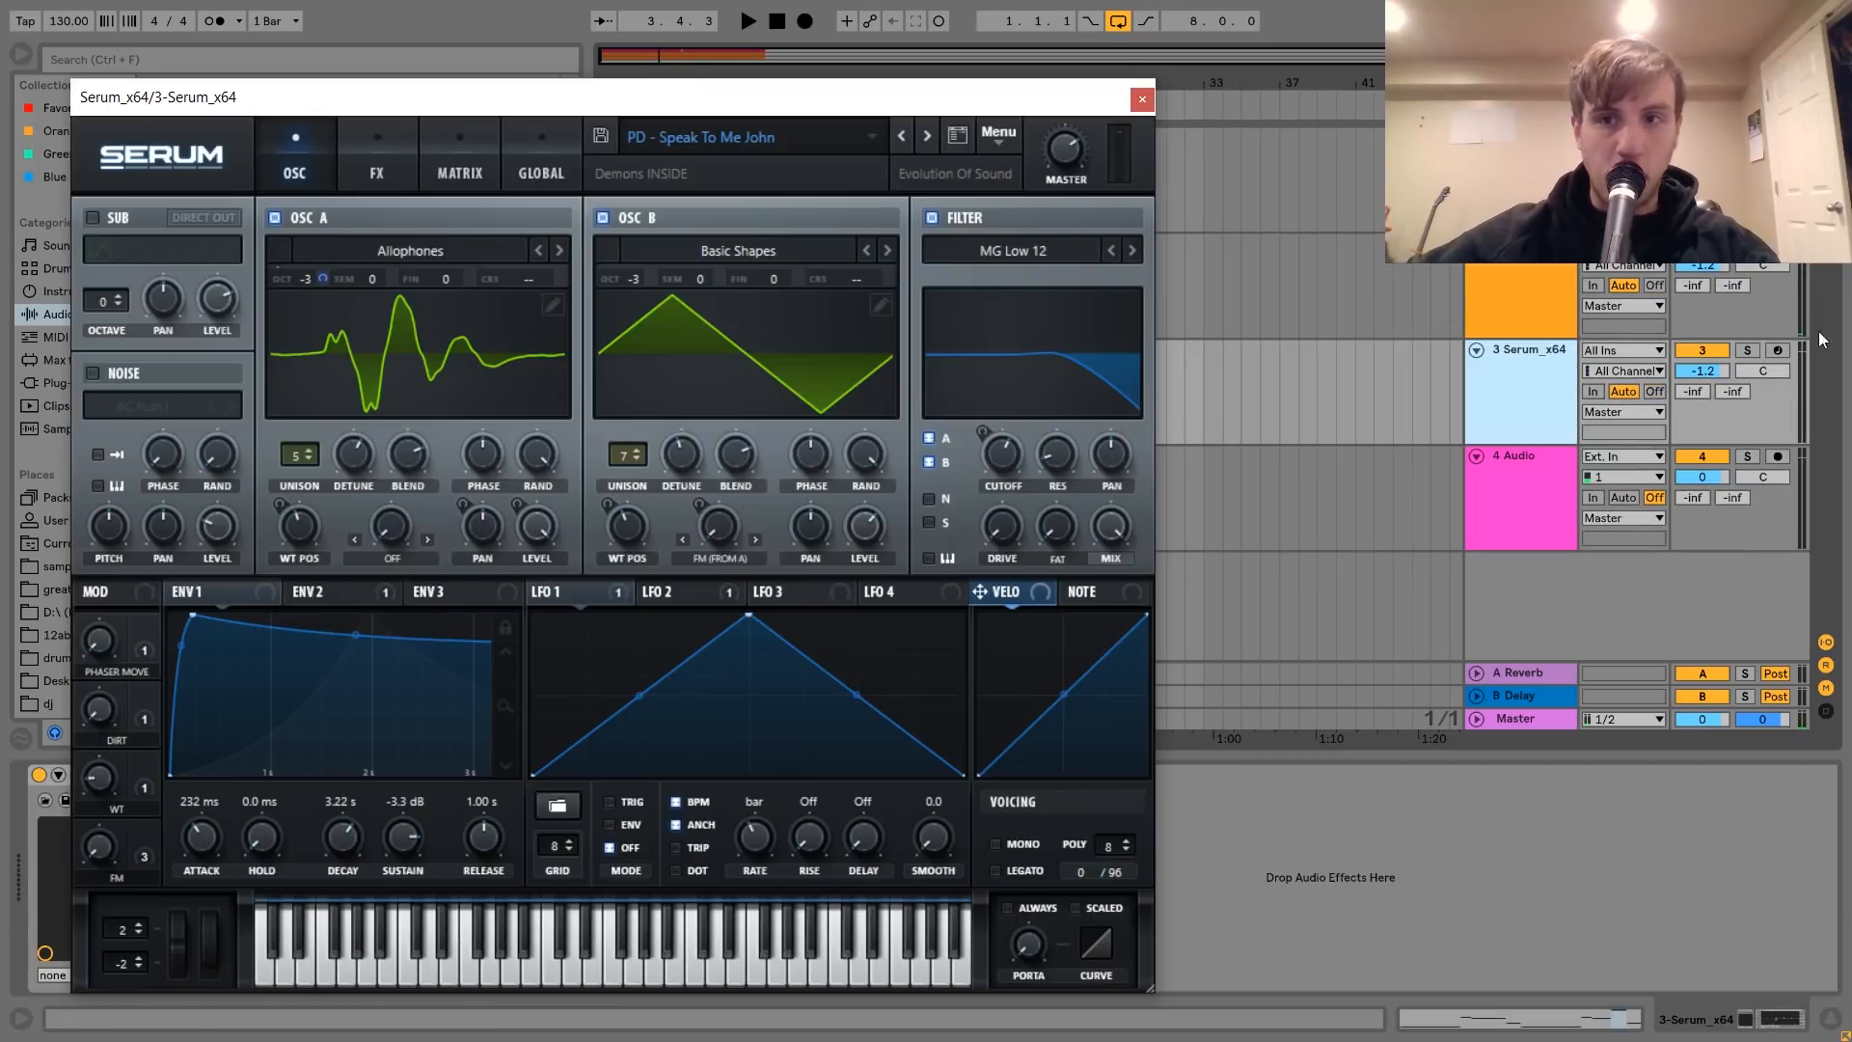
pyautogui.click(1747, 350)
# - Turn off EQ Eight on the duplicated track, moving the Serum window aside to reach it
pyautogui.click(806, 136)
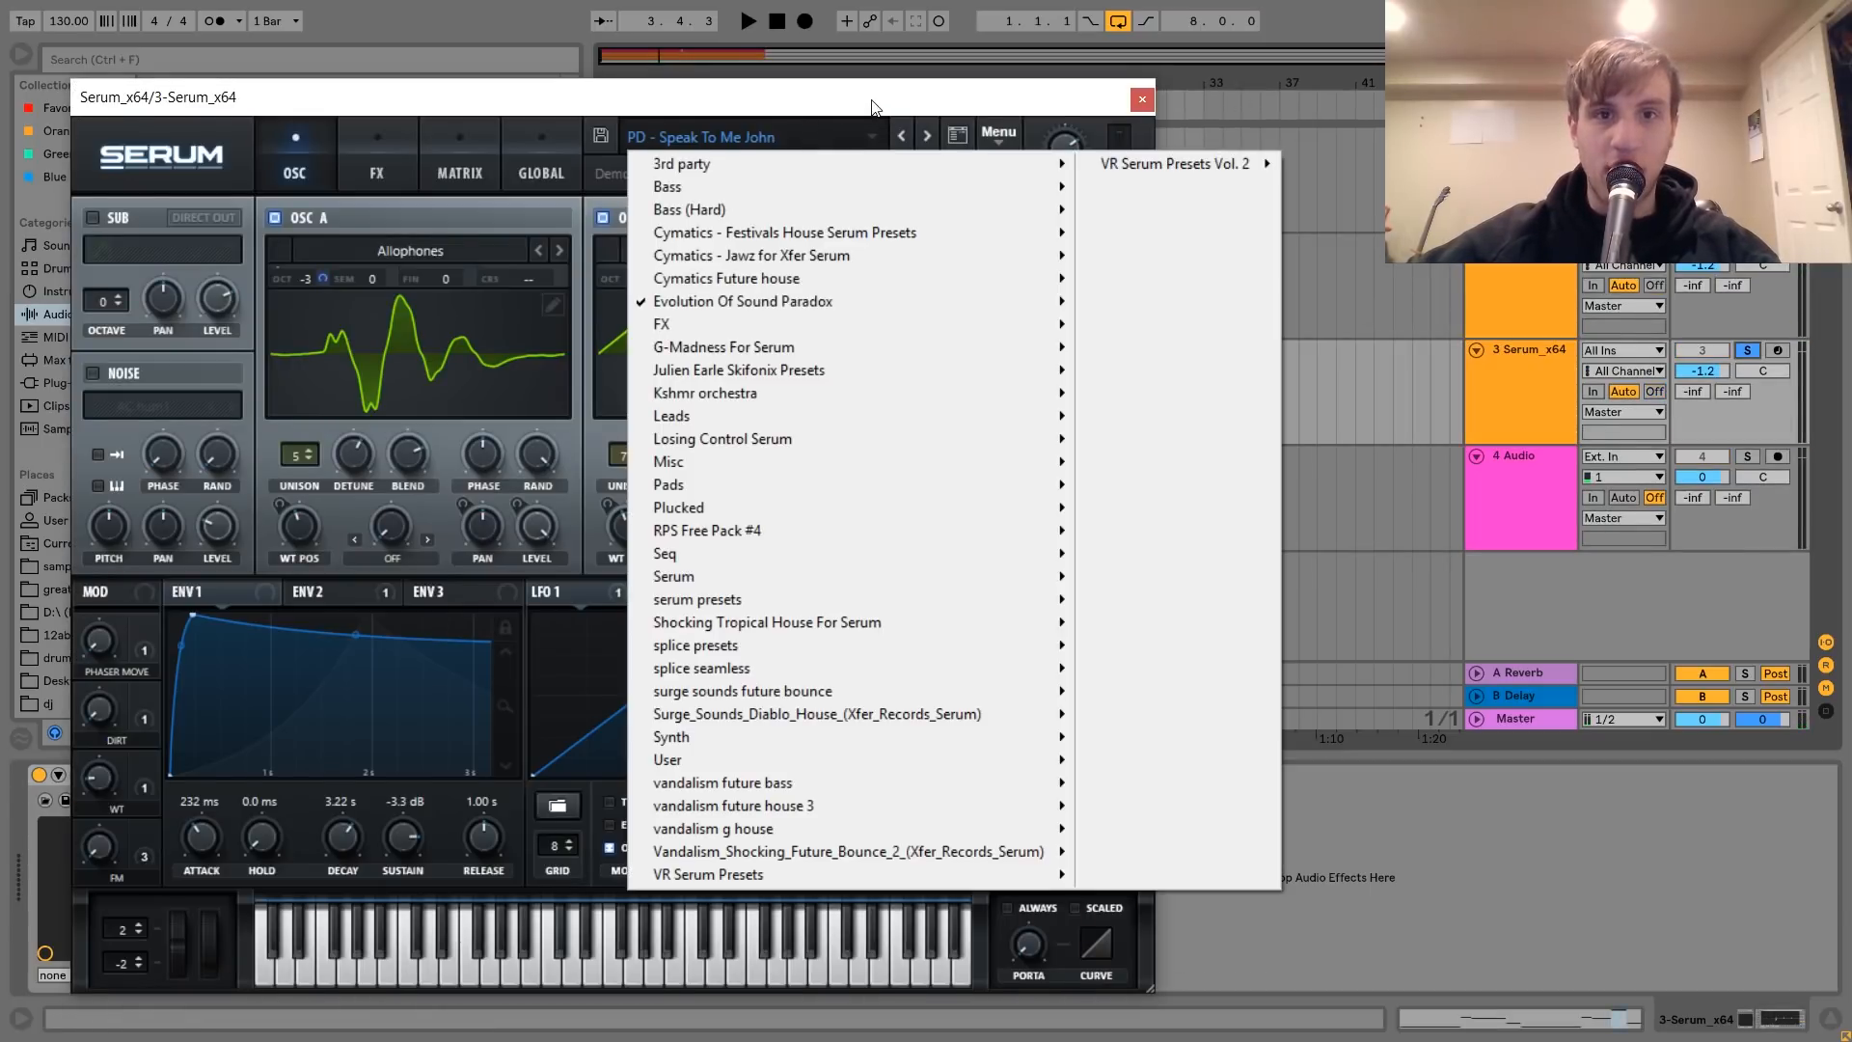
pyautogui.moveTo(831, 105); pyautogui.dragTo(1696, 176)
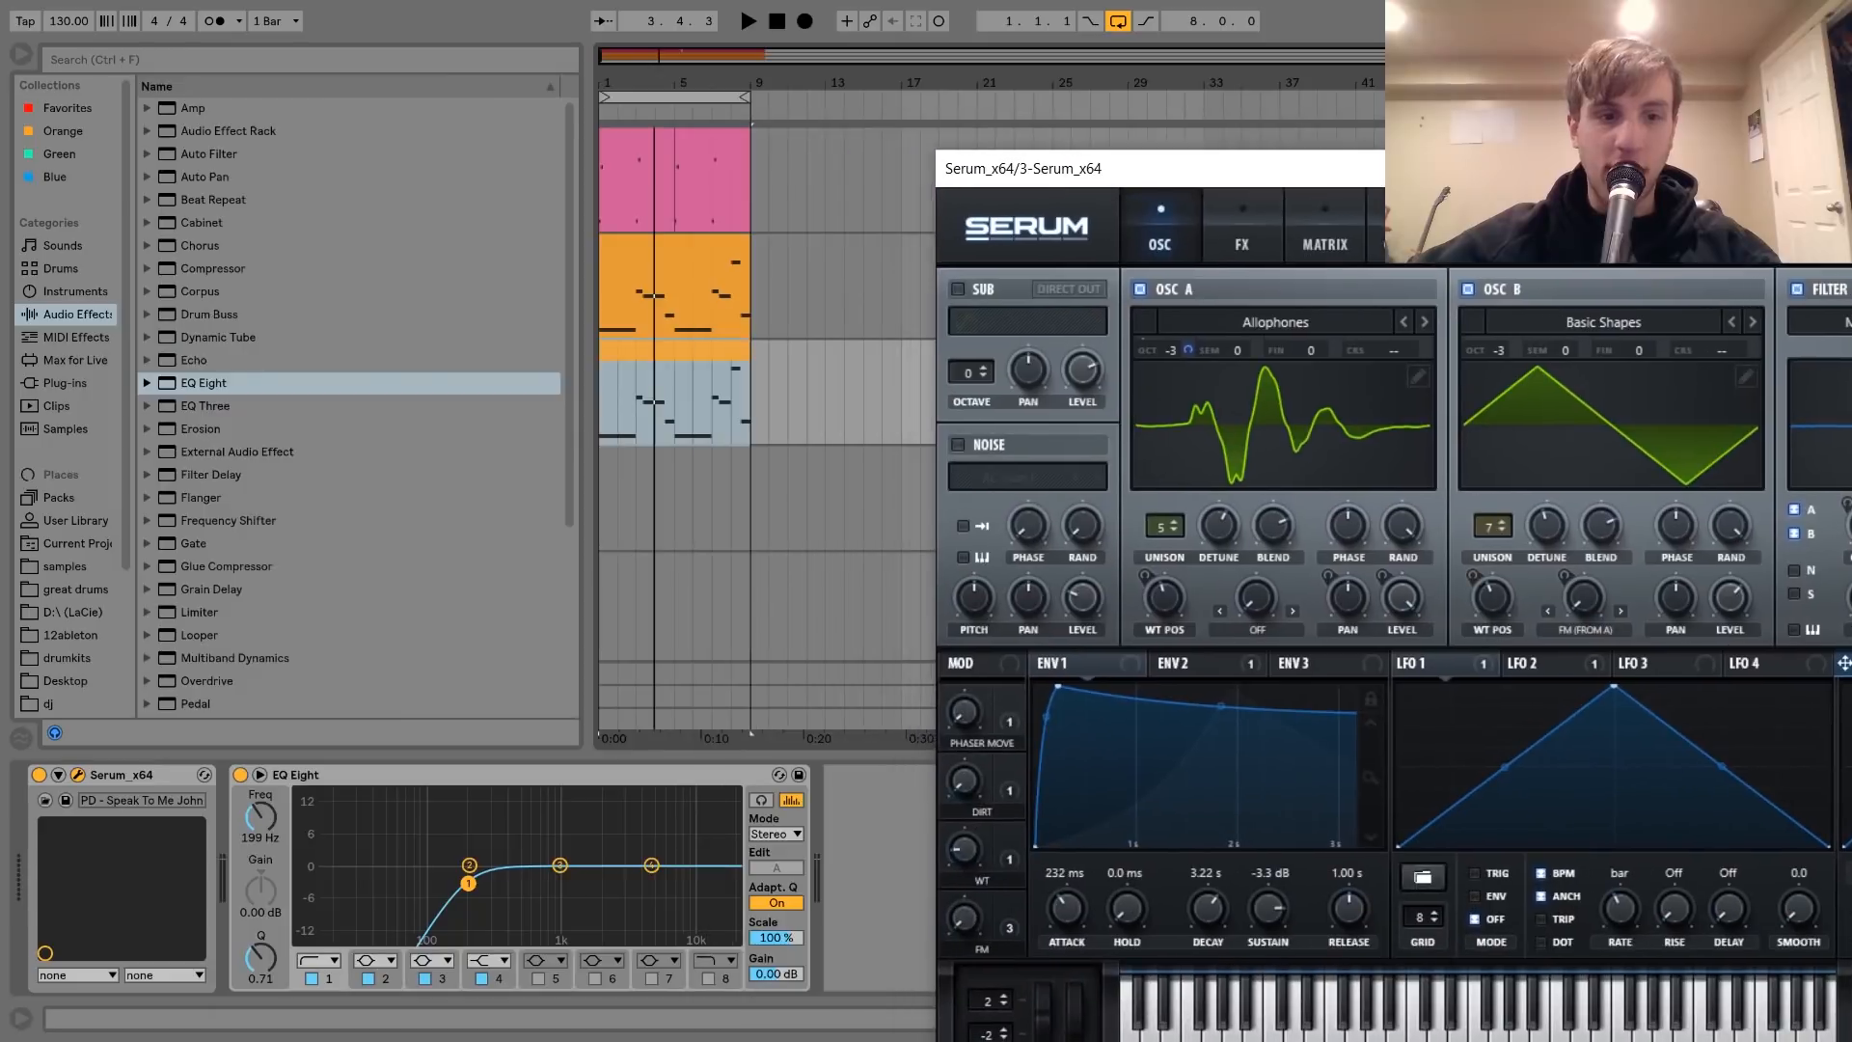
pyautogui.click(240, 776)
pyautogui.moveTo(1469, 177); pyautogui.dragTo(1092, 141)
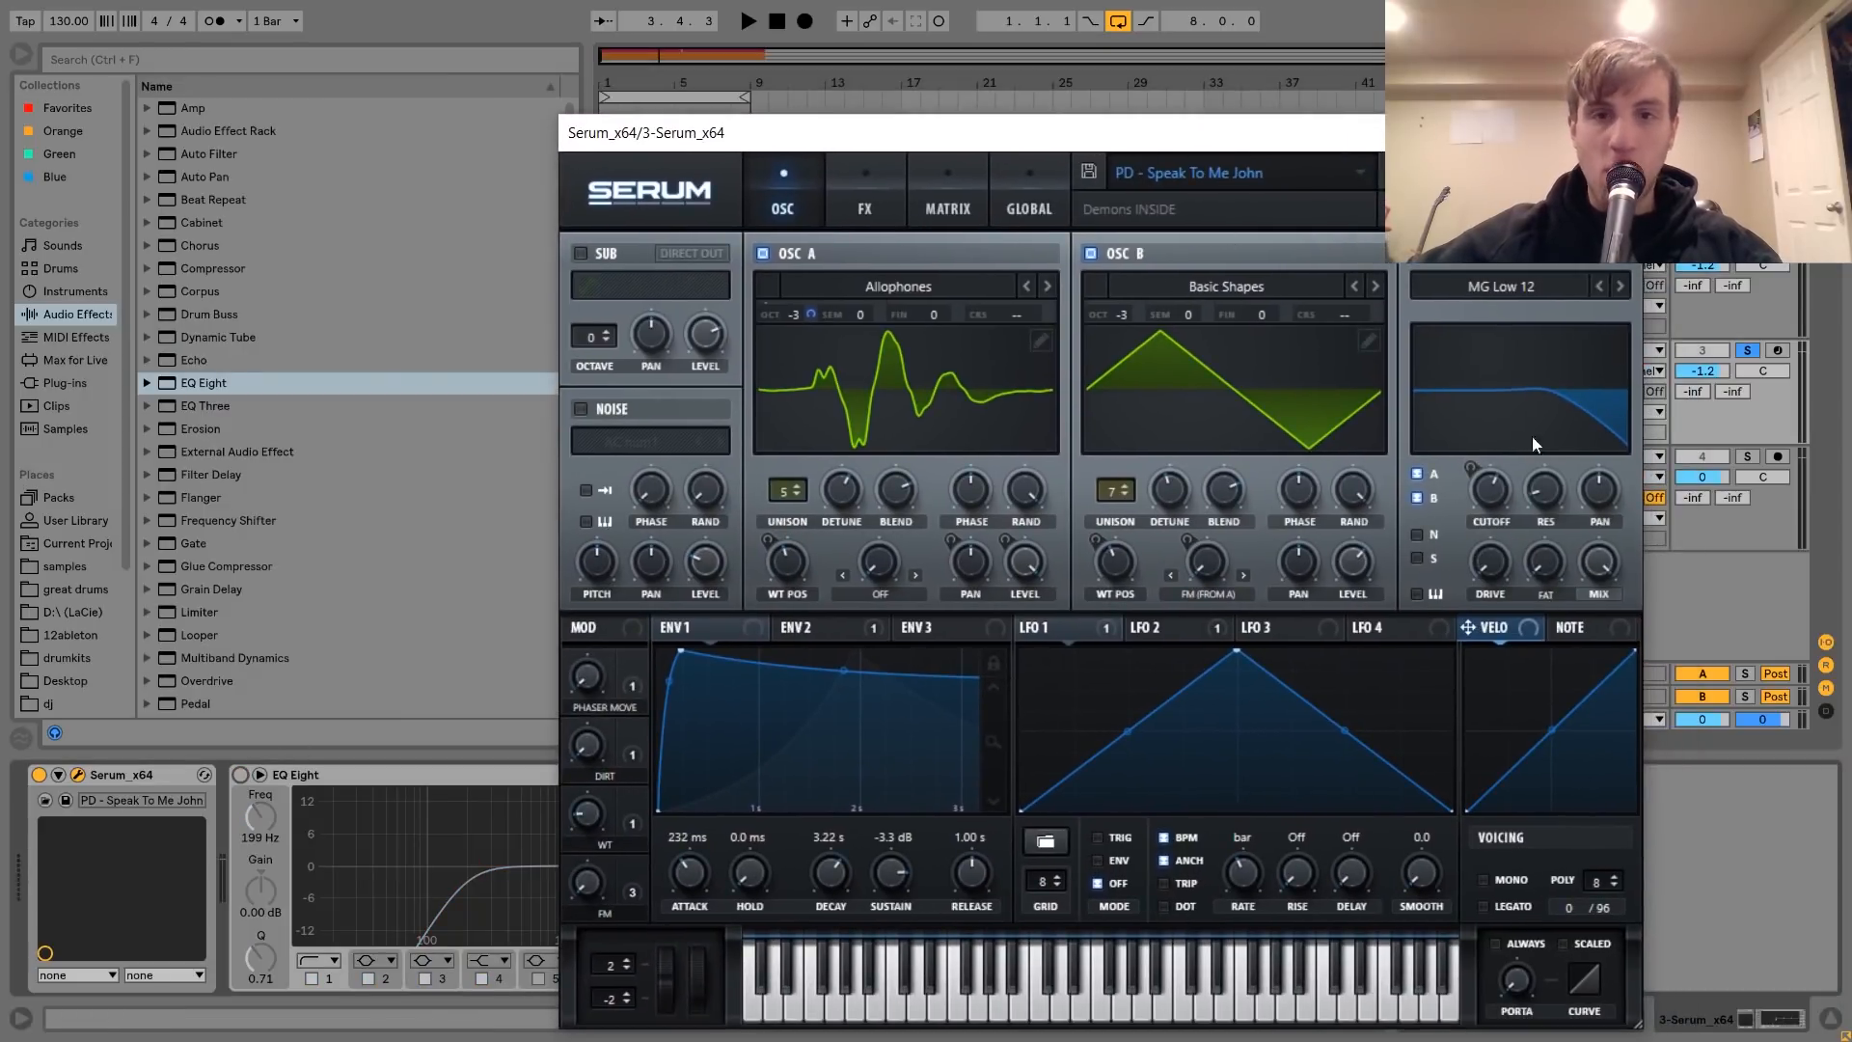
# - Browse the bass presets of Evolution Of Sound Paradox and load BA - Winter Is Here in the duplicated Serum
pyautogui.press('space')
pyautogui.click(1195, 174)
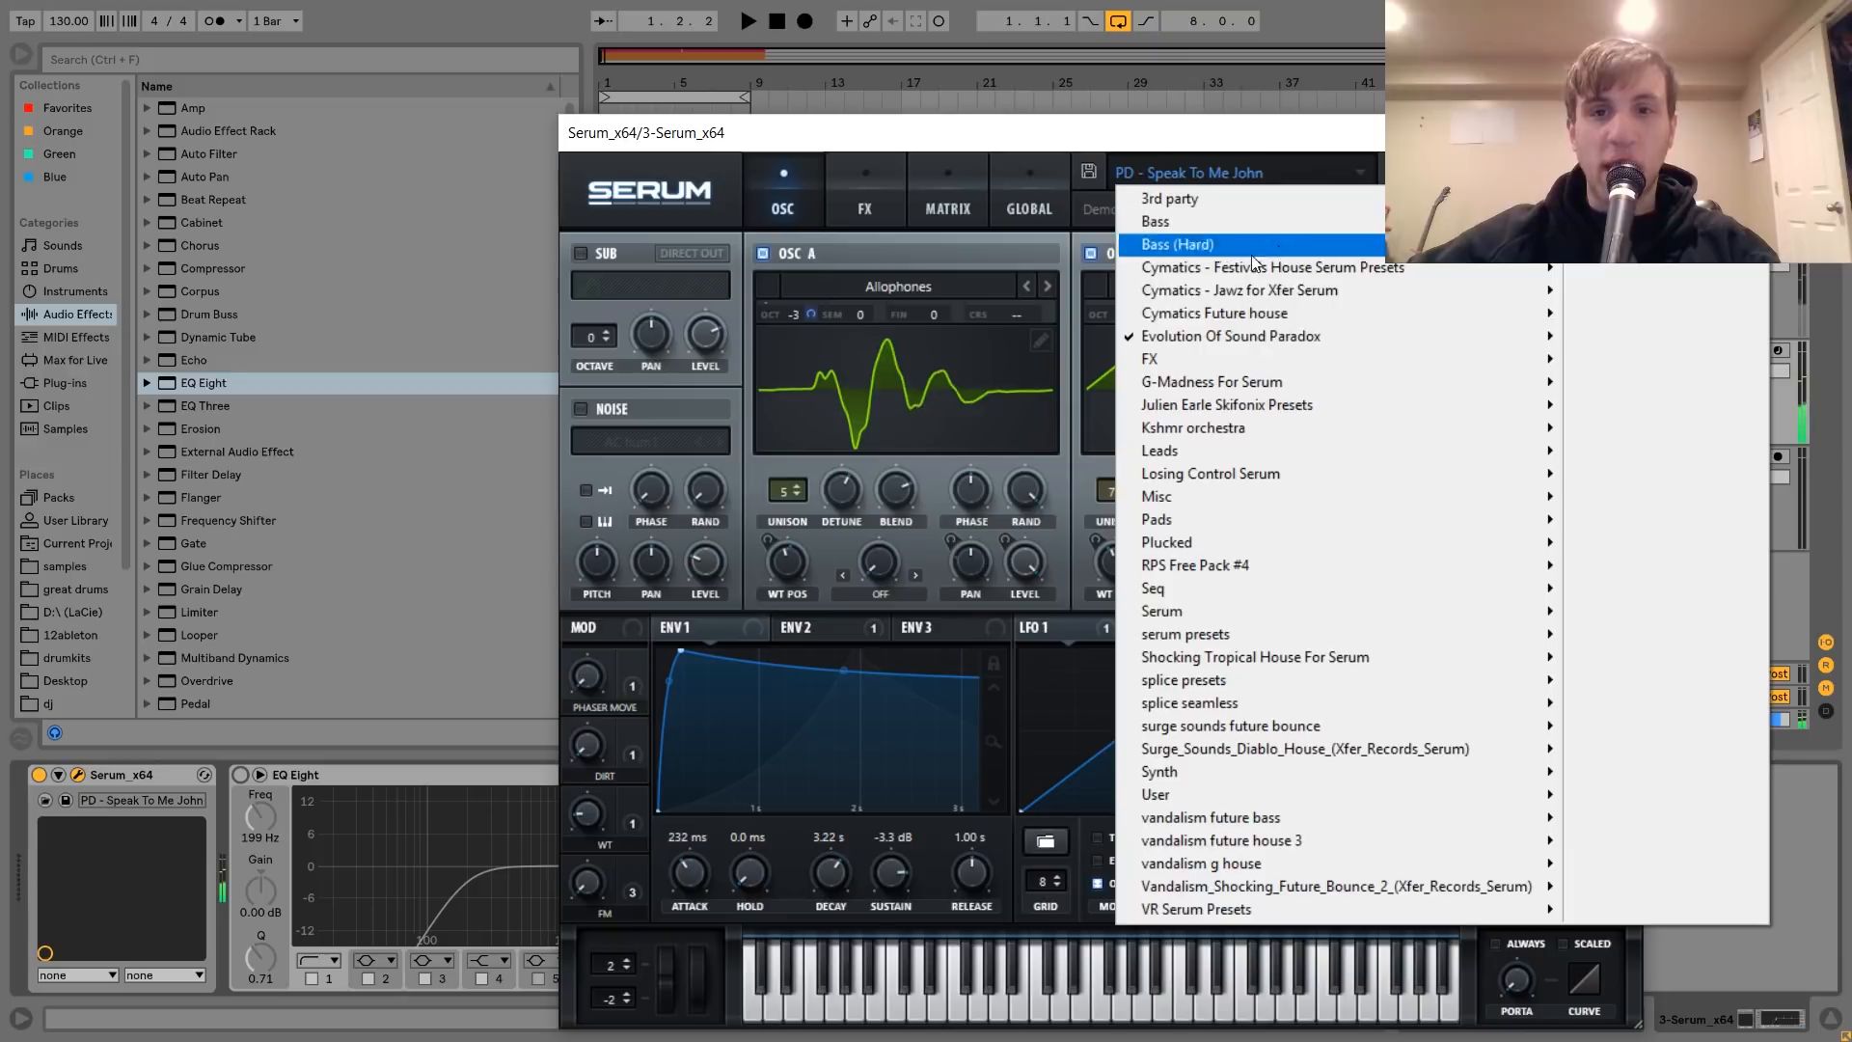
pyautogui.moveTo(1258, 337)
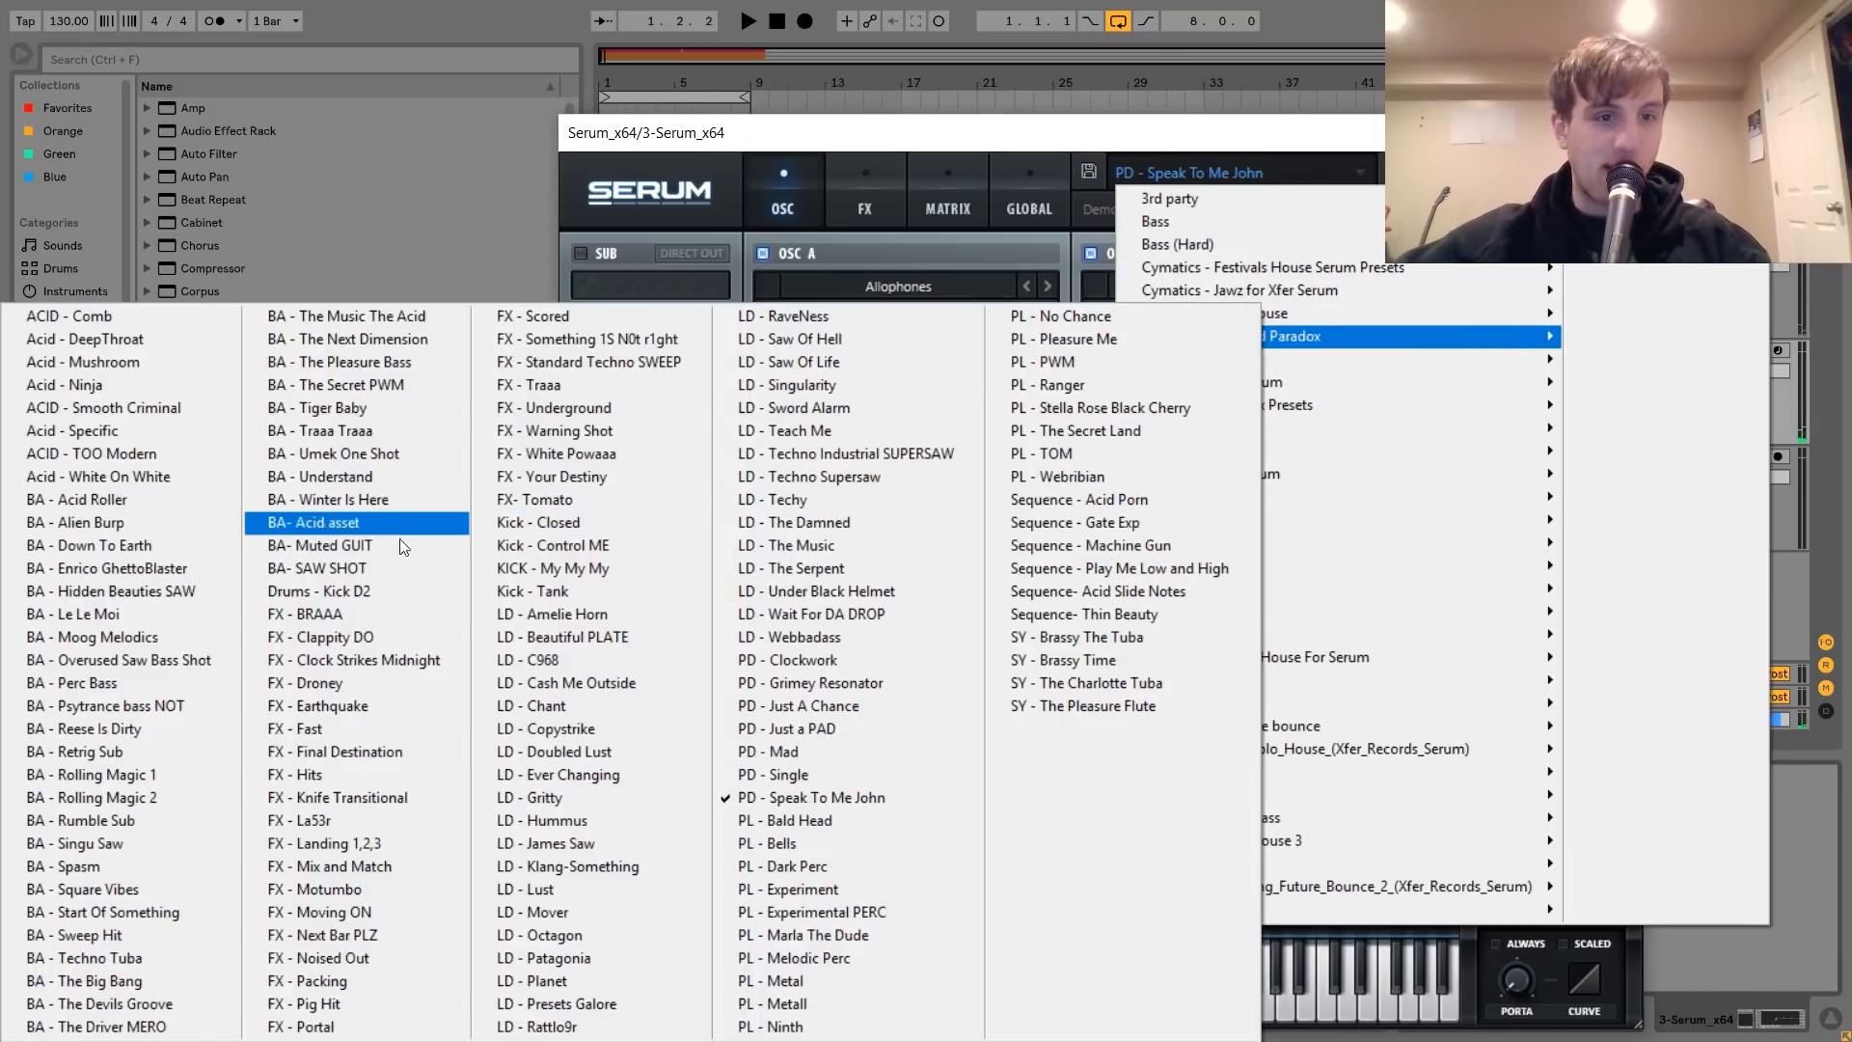
pyautogui.click(368, 567)
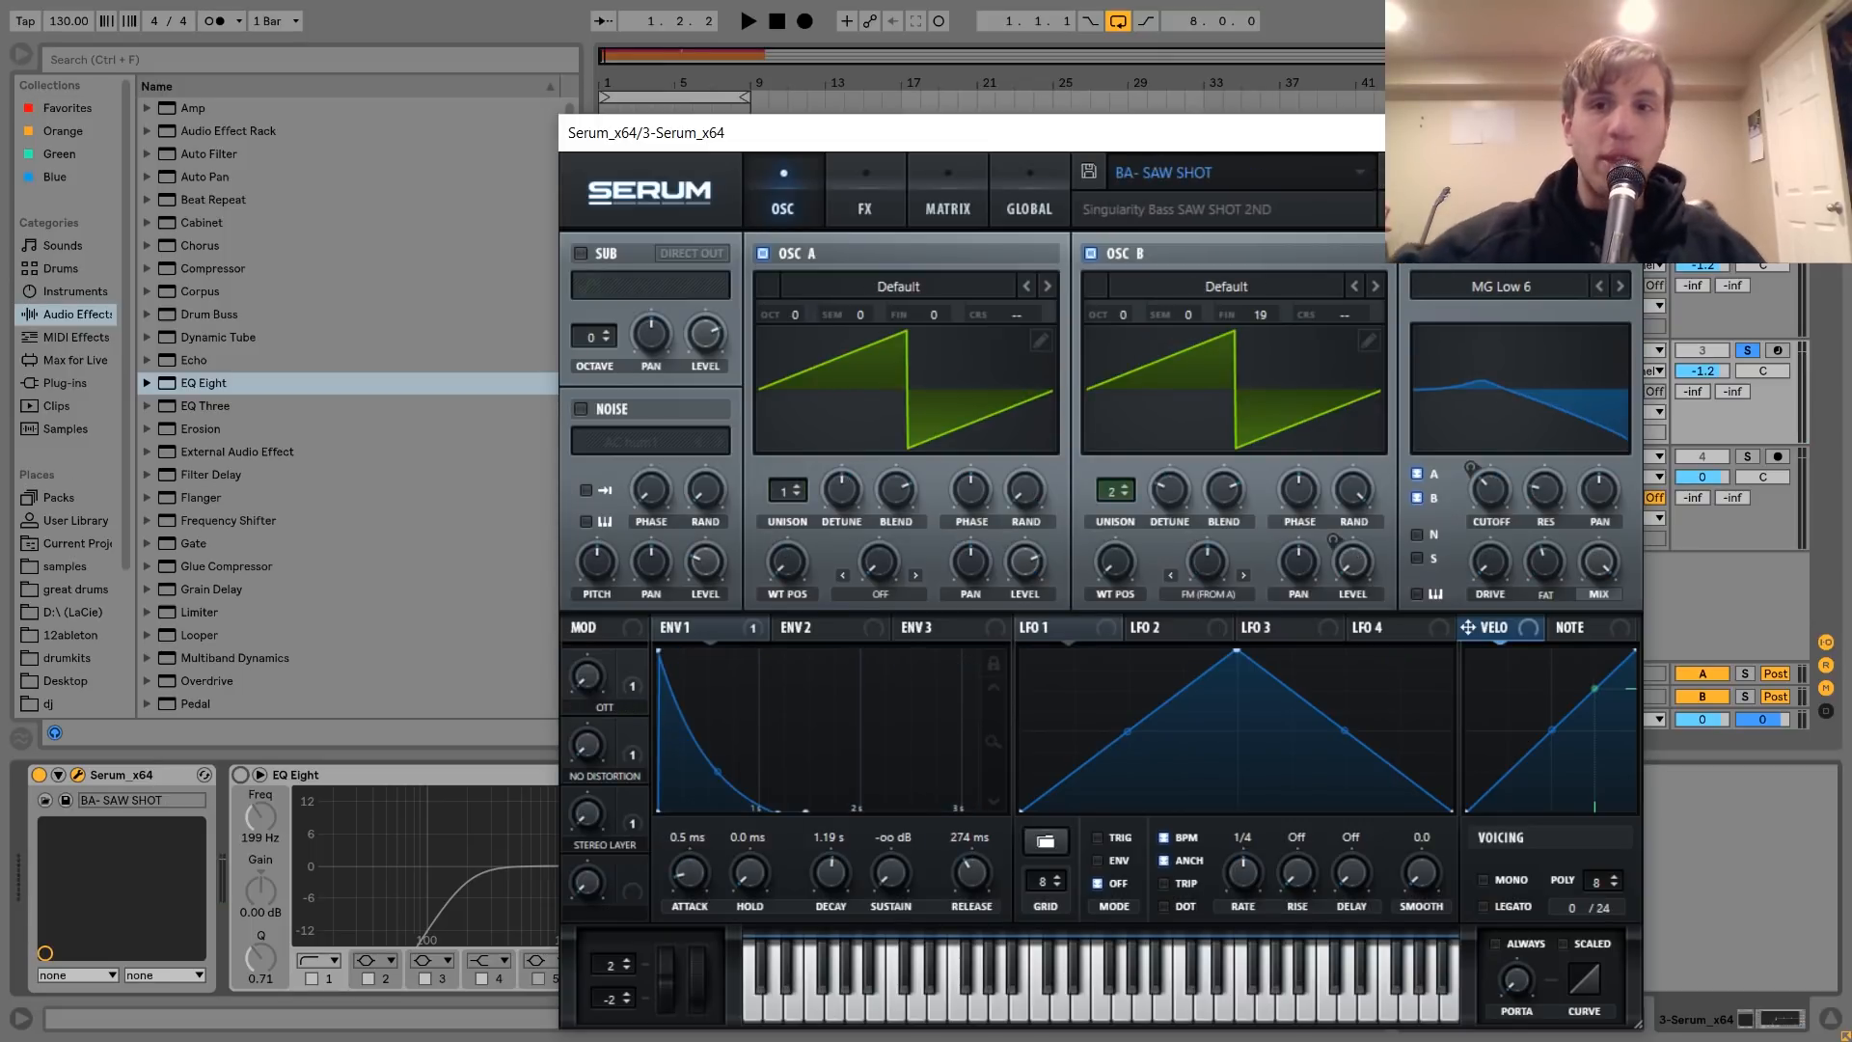
pyautogui.click(1412, 172)
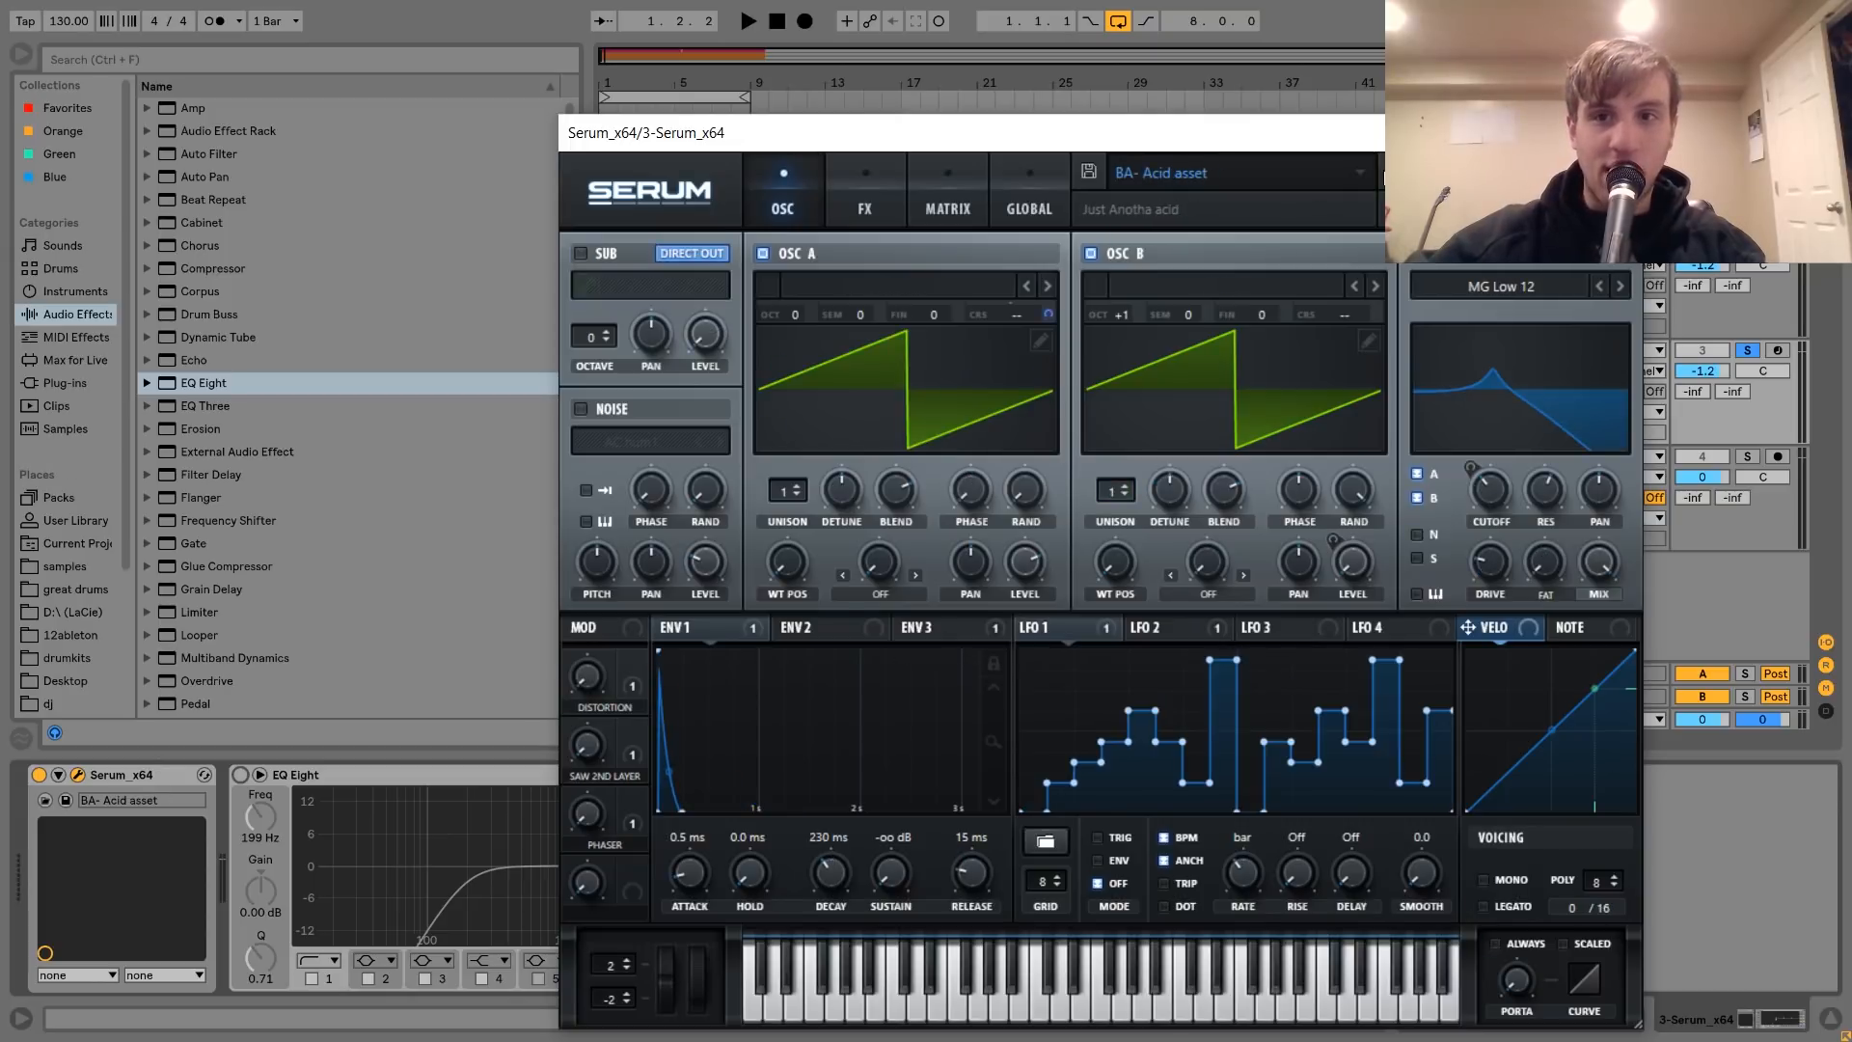
pyautogui.click(1387, 173)
pyautogui.press('space')
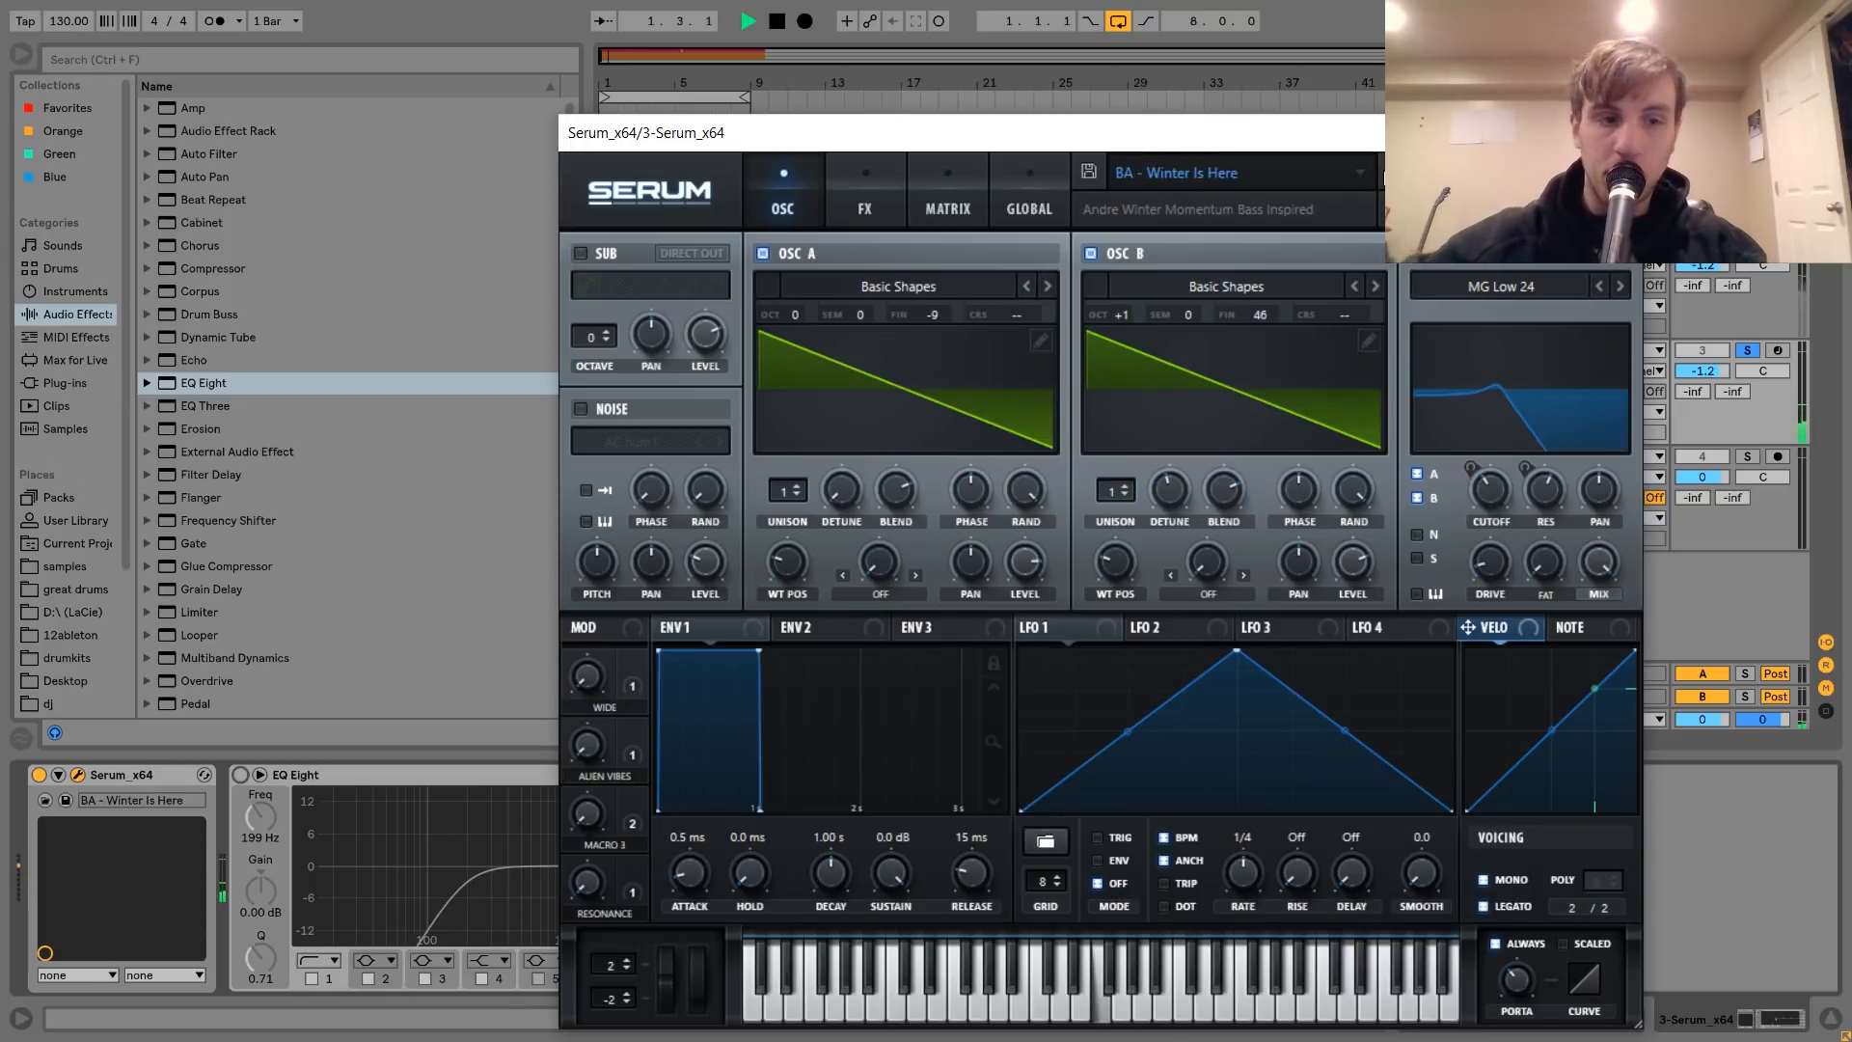
# - Add the Pitch MIDI effect before the bass Serum and transpose it by -36 st
pyautogui.click(57, 337)
pyautogui.doubleClick(194, 200)
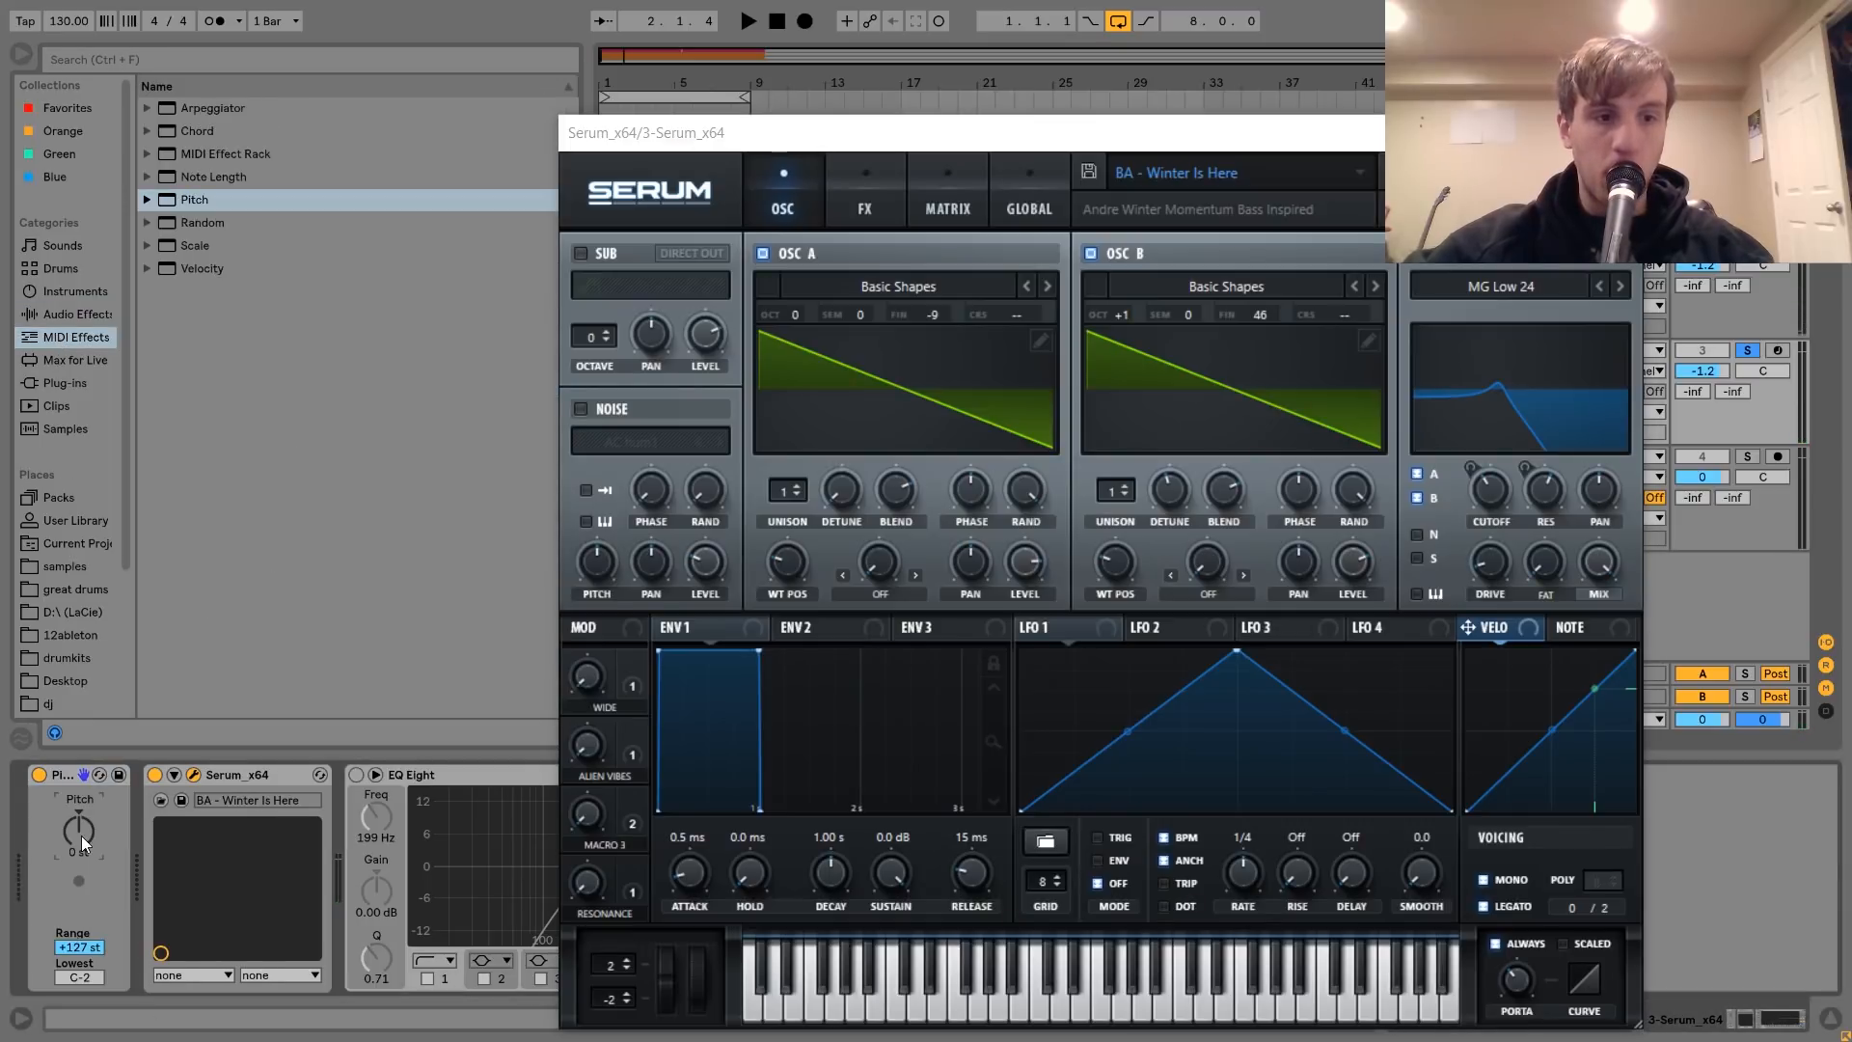
pyautogui.hotkey('shift', 'Down')
pyautogui.press('space')
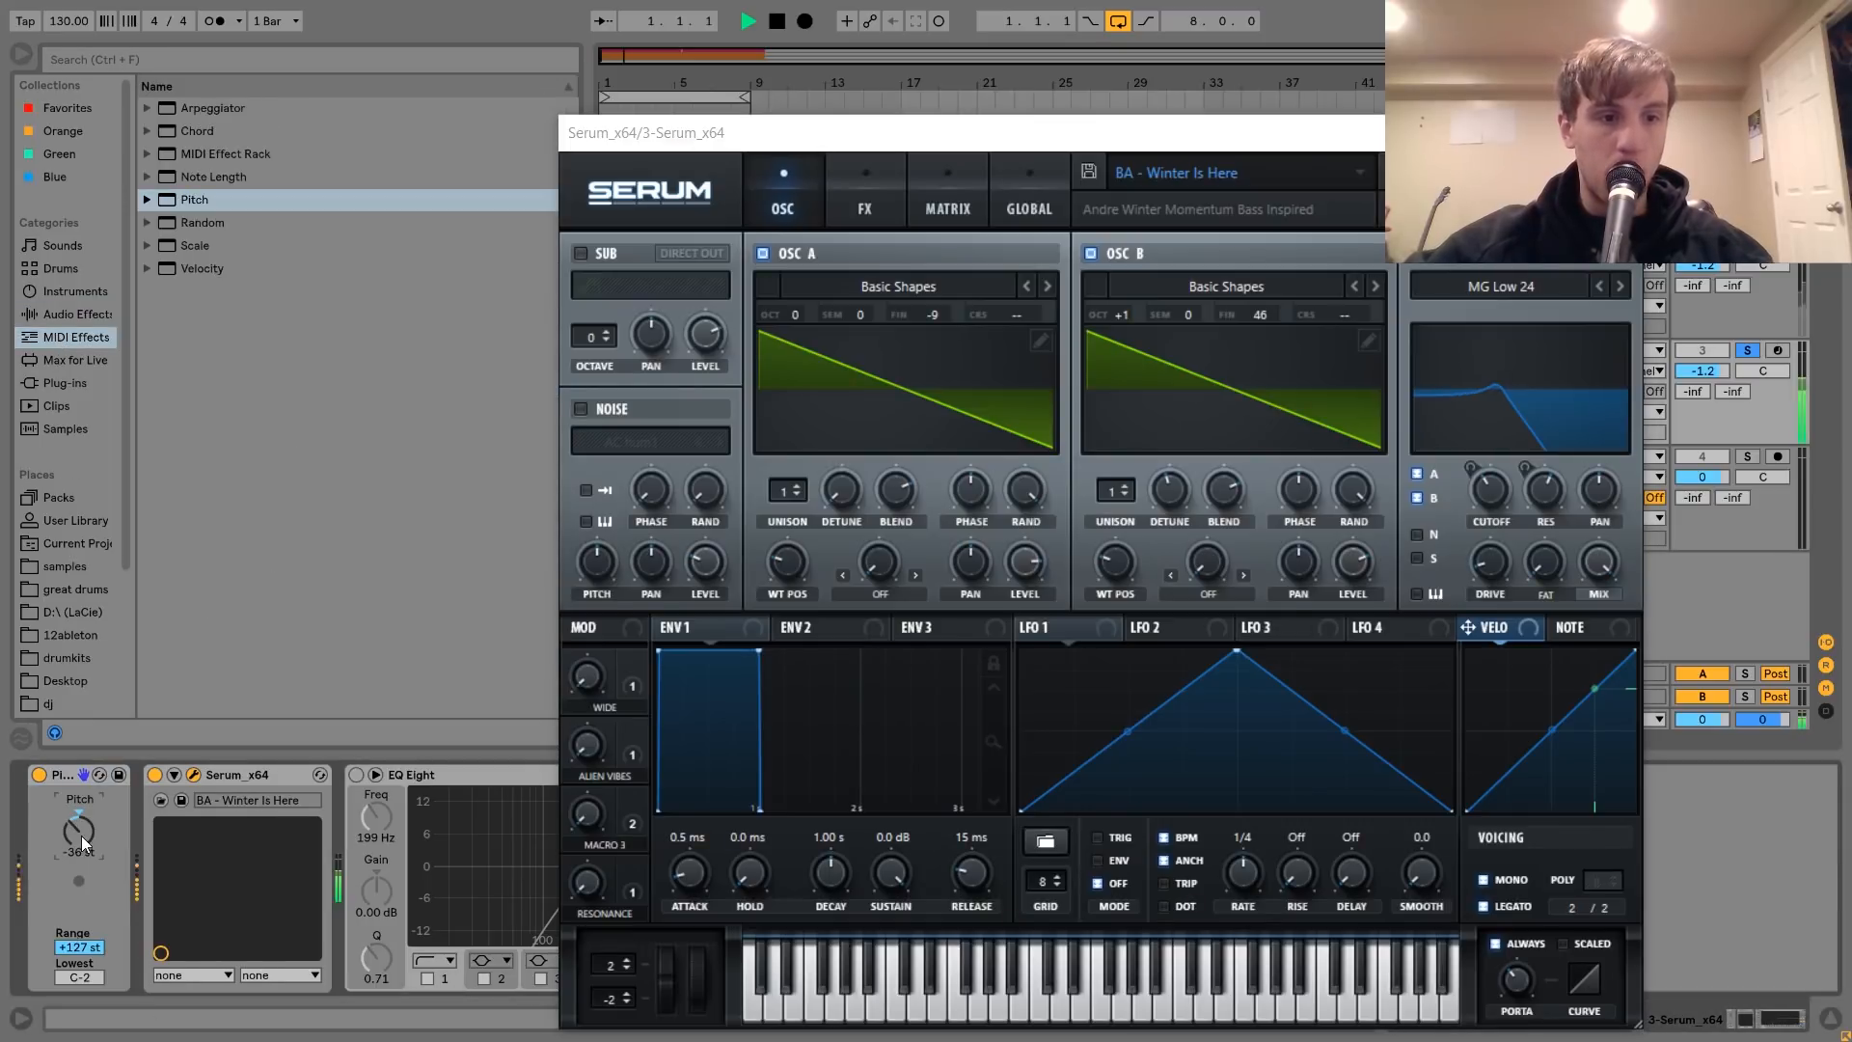
# - Unsolo the bass track, set its volume to -3.4 dB, and close its Serum window
pyautogui.click(1747, 351)
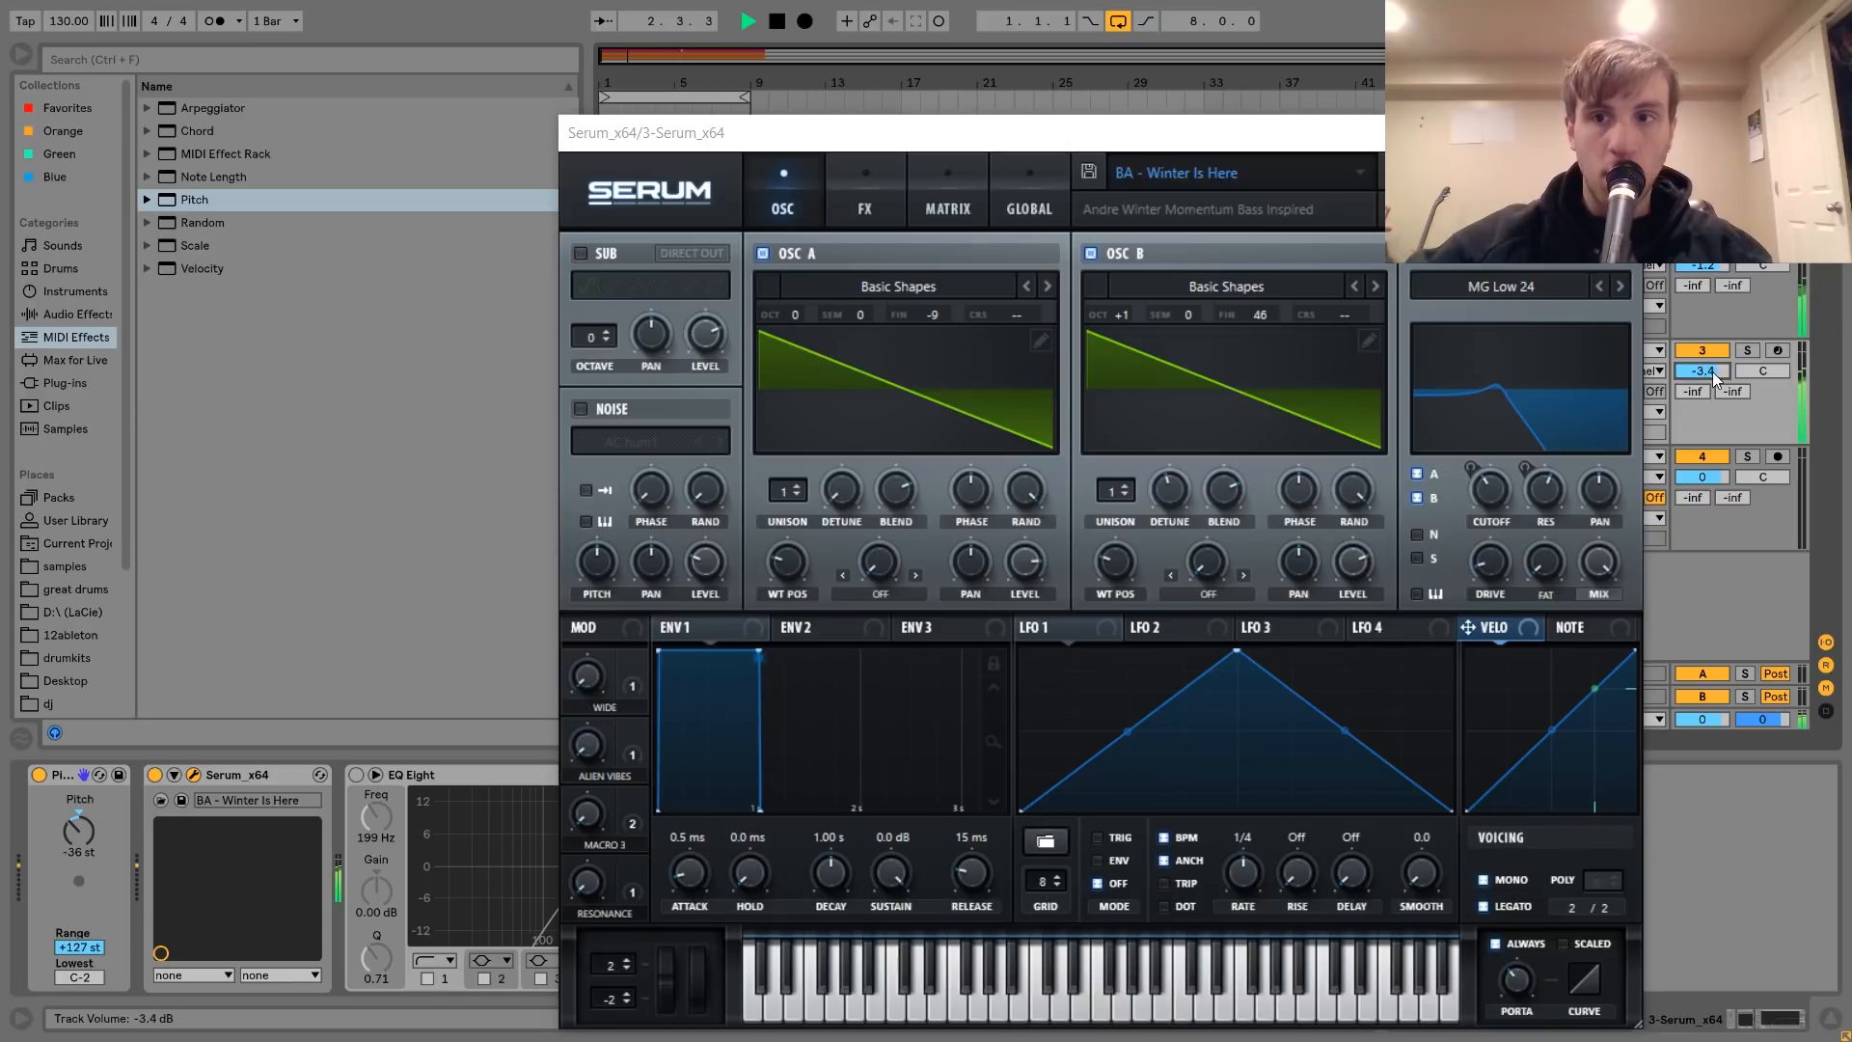
pyautogui.click(1618, 133)
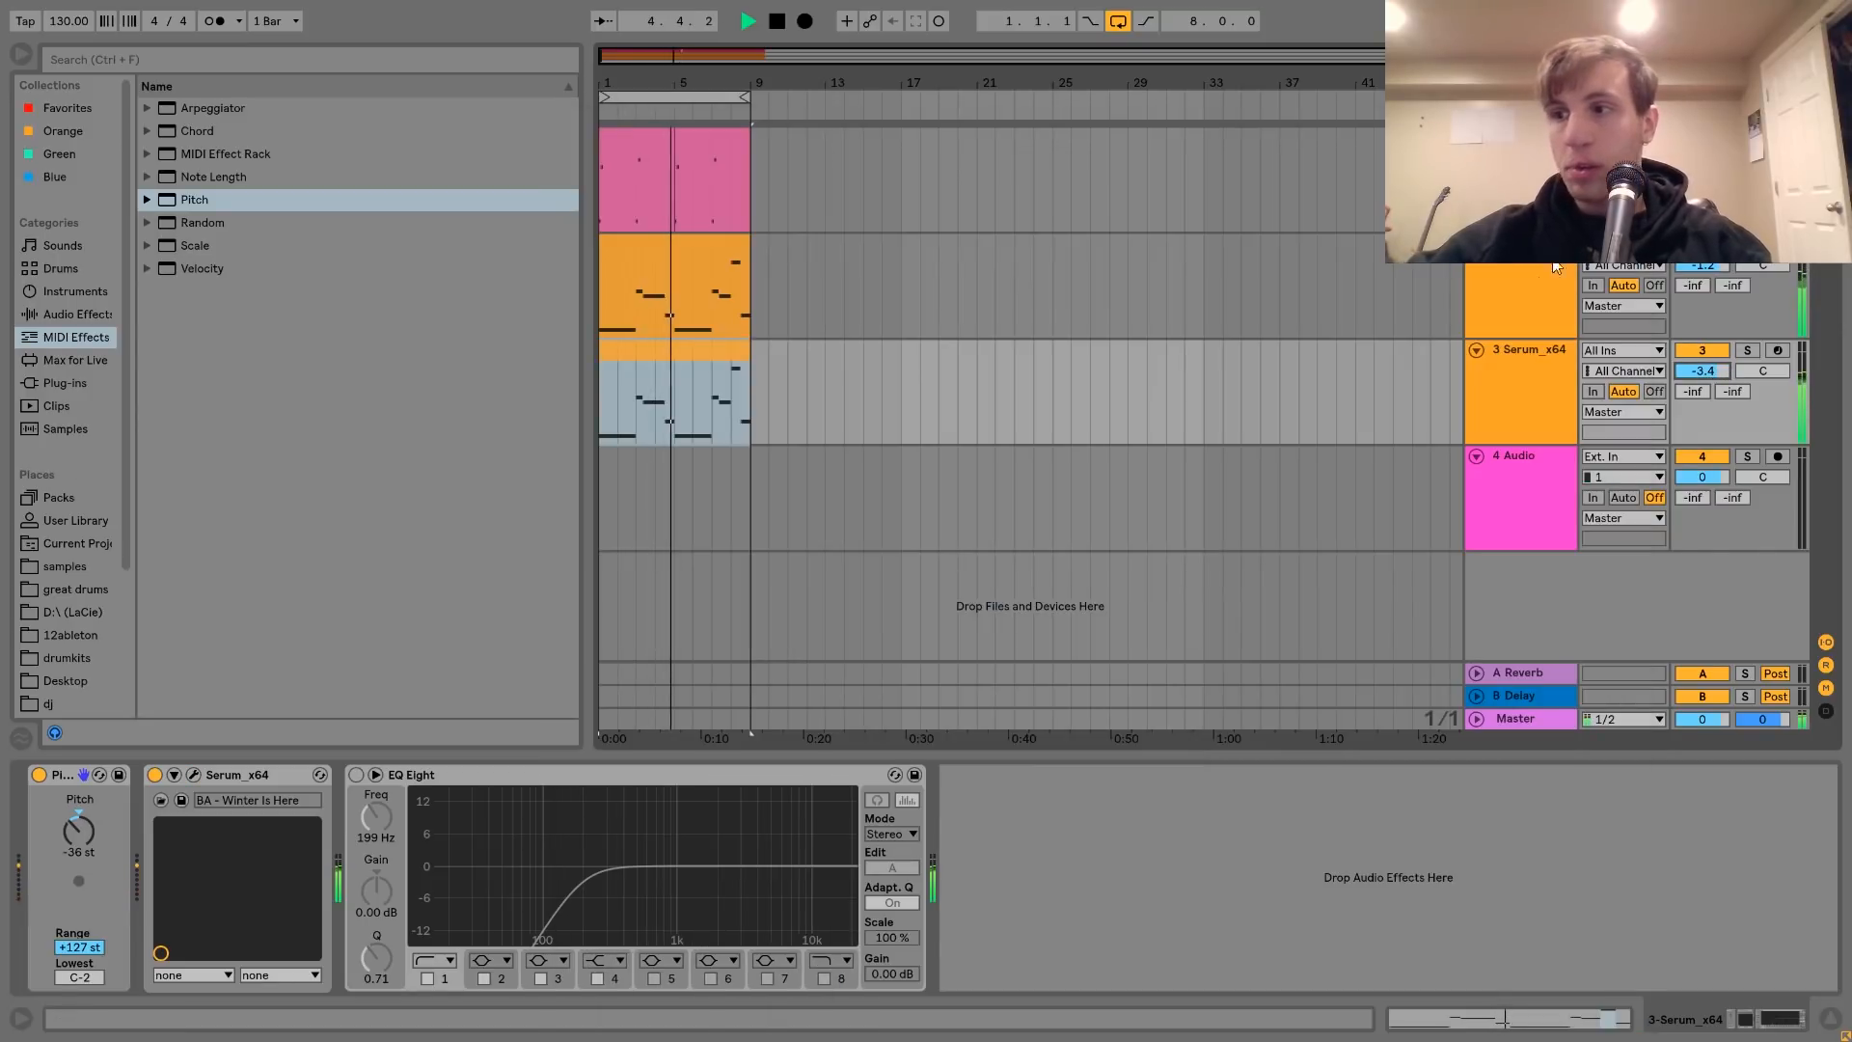
pyautogui.click(1506, 379)
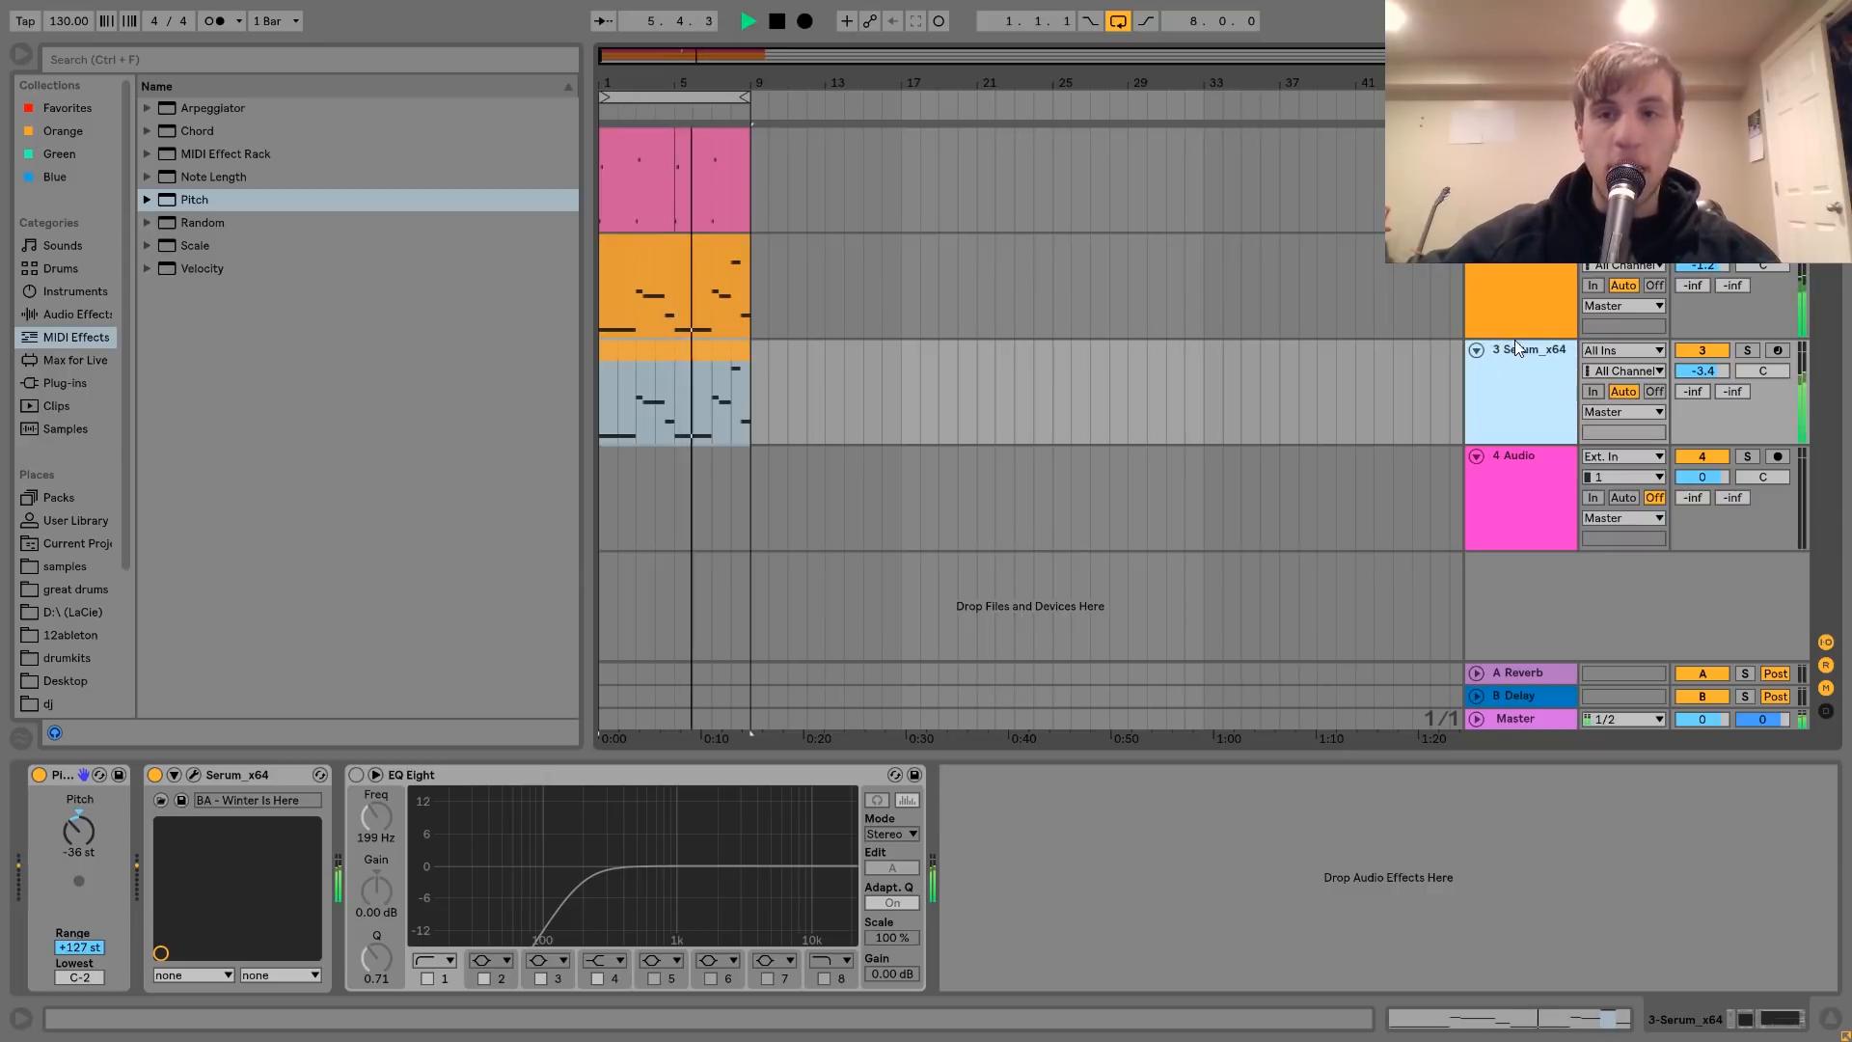
# - Group the pad and bass tracks and add EQ Eight to the group with band 2 cutting -6.57 dB at 261 Hz, Q 1.52
pyautogui.keyDown('shift'); pyautogui.click(1520, 309); pyautogui.keyUp('shift')
pyautogui.hotkey('ctrl', 'g')
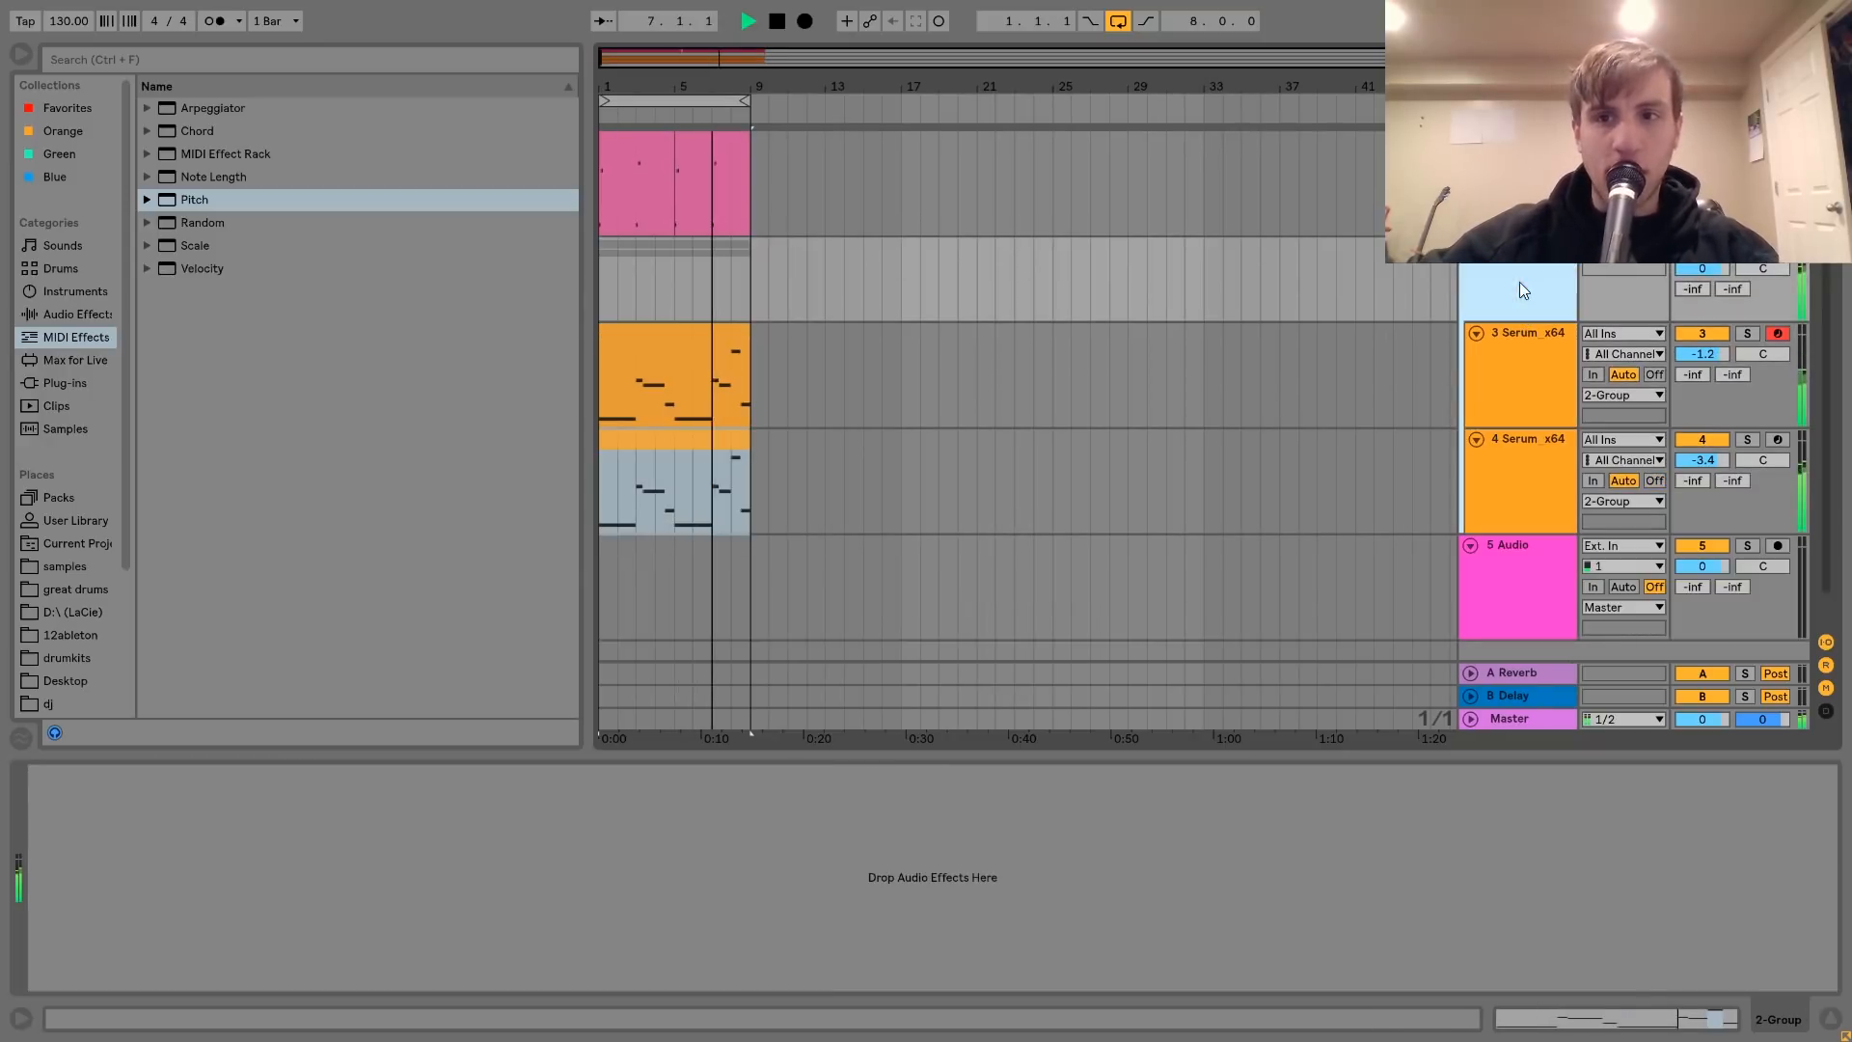
pyautogui.click(60, 314)
pyautogui.click(194, 382)
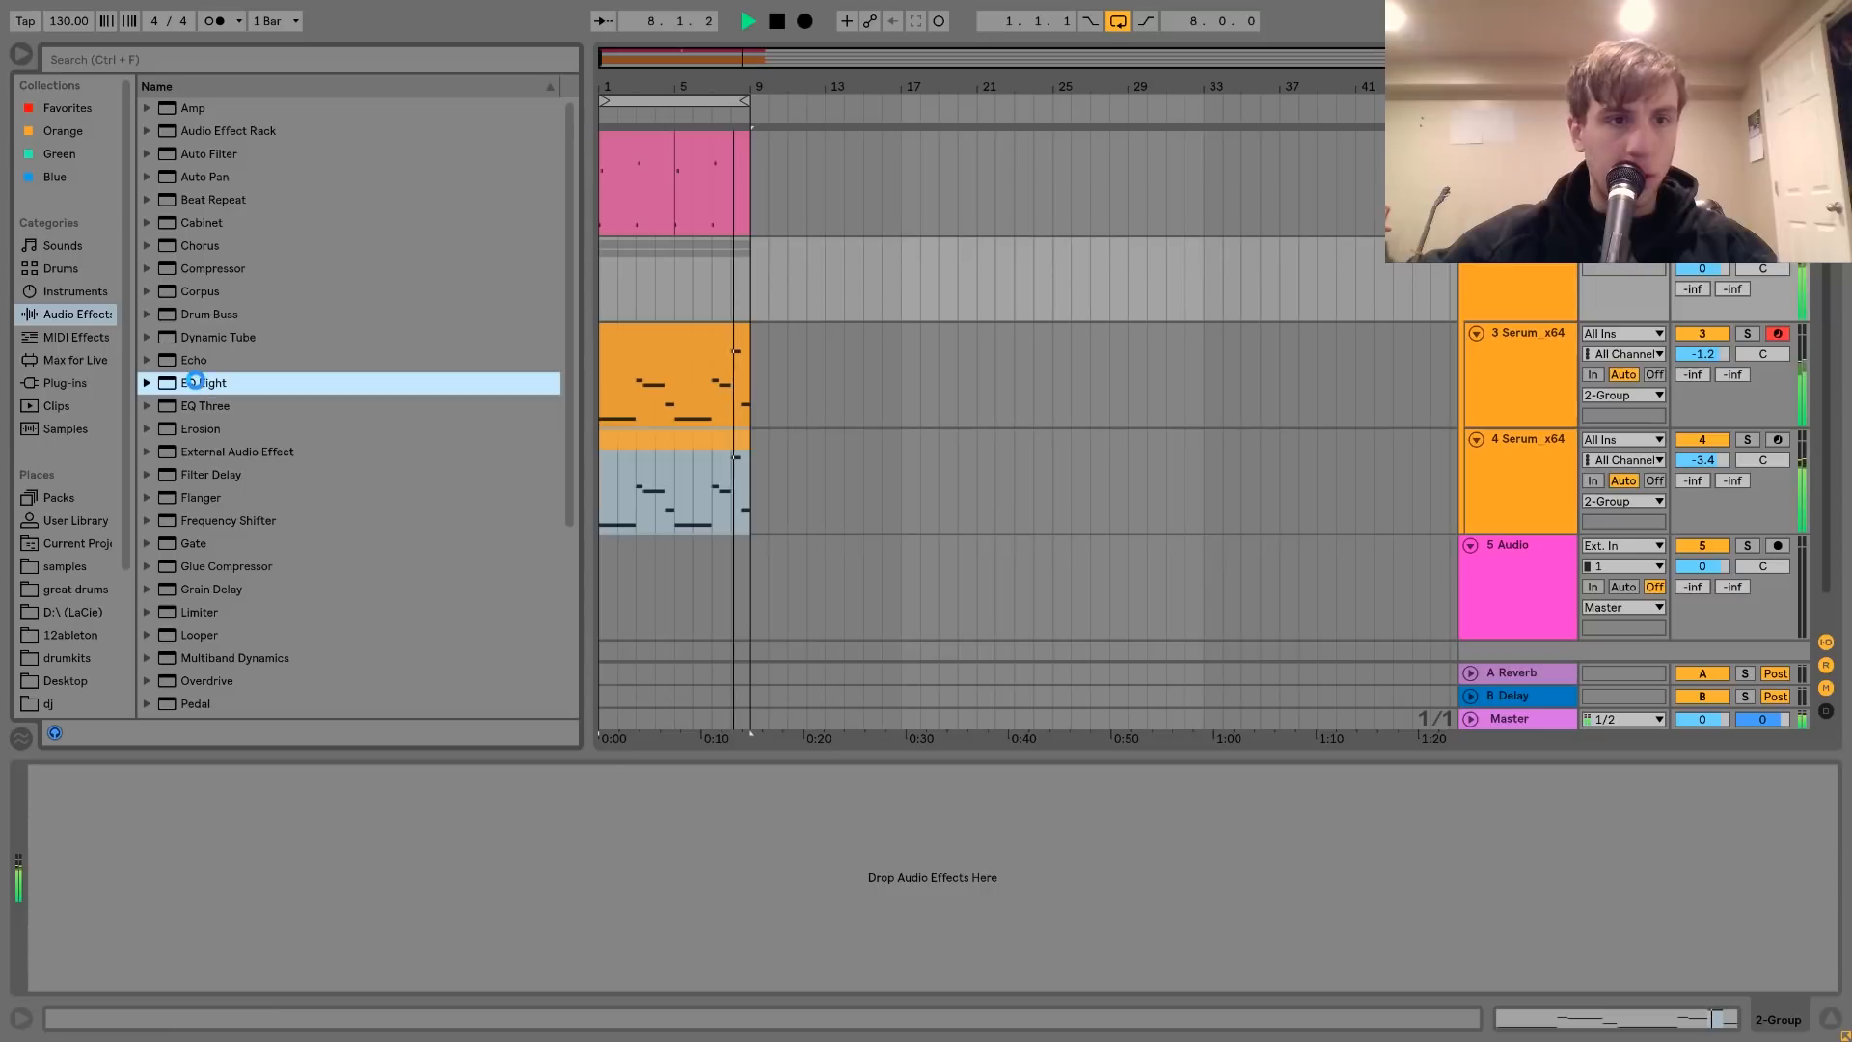
pyautogui.doubleClick(194, 382)
pyautogui.moveTo(270, 866); pyautogui.dragTo(281, 903)
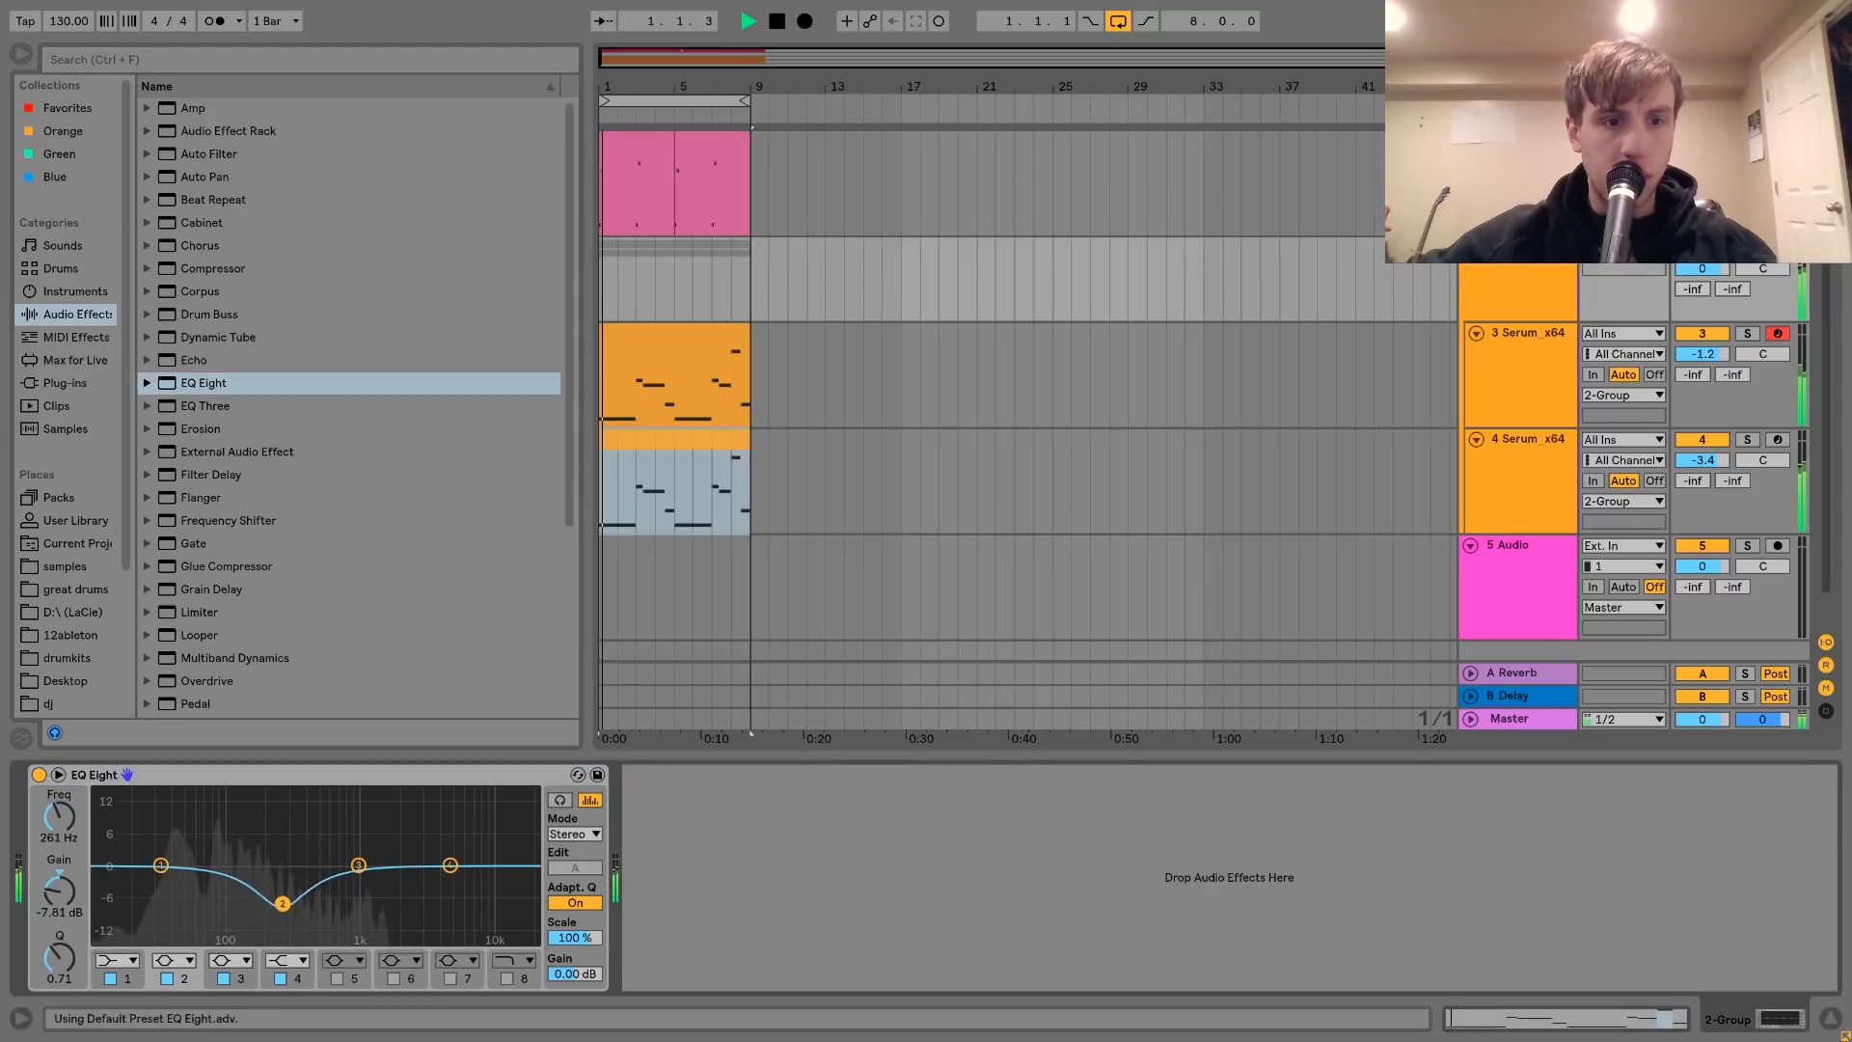
pyautogui.moveTo(59, 957); pyautogui.dragTo(58, 932)
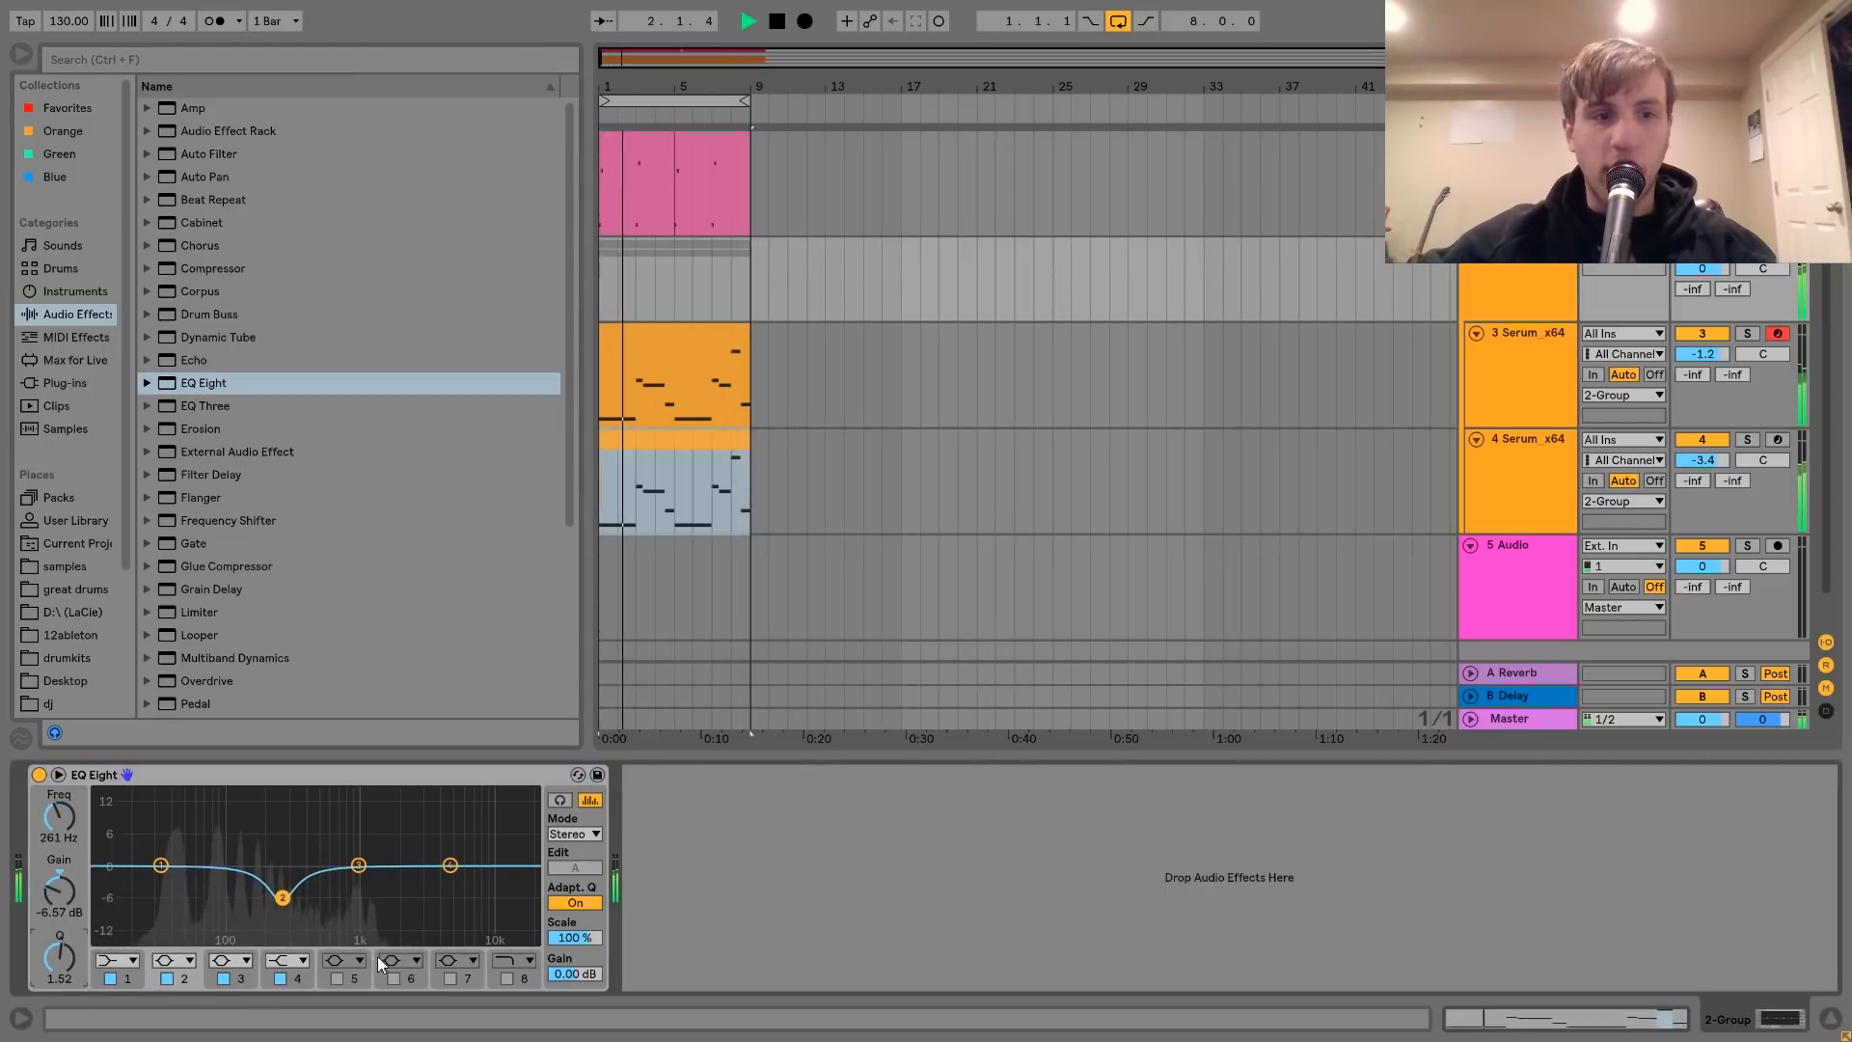
# - Add Drum Buss after EQ Eight on the group and set the group's track volume to -7.8 dB
pyautogui.doubleClick(204, 308)
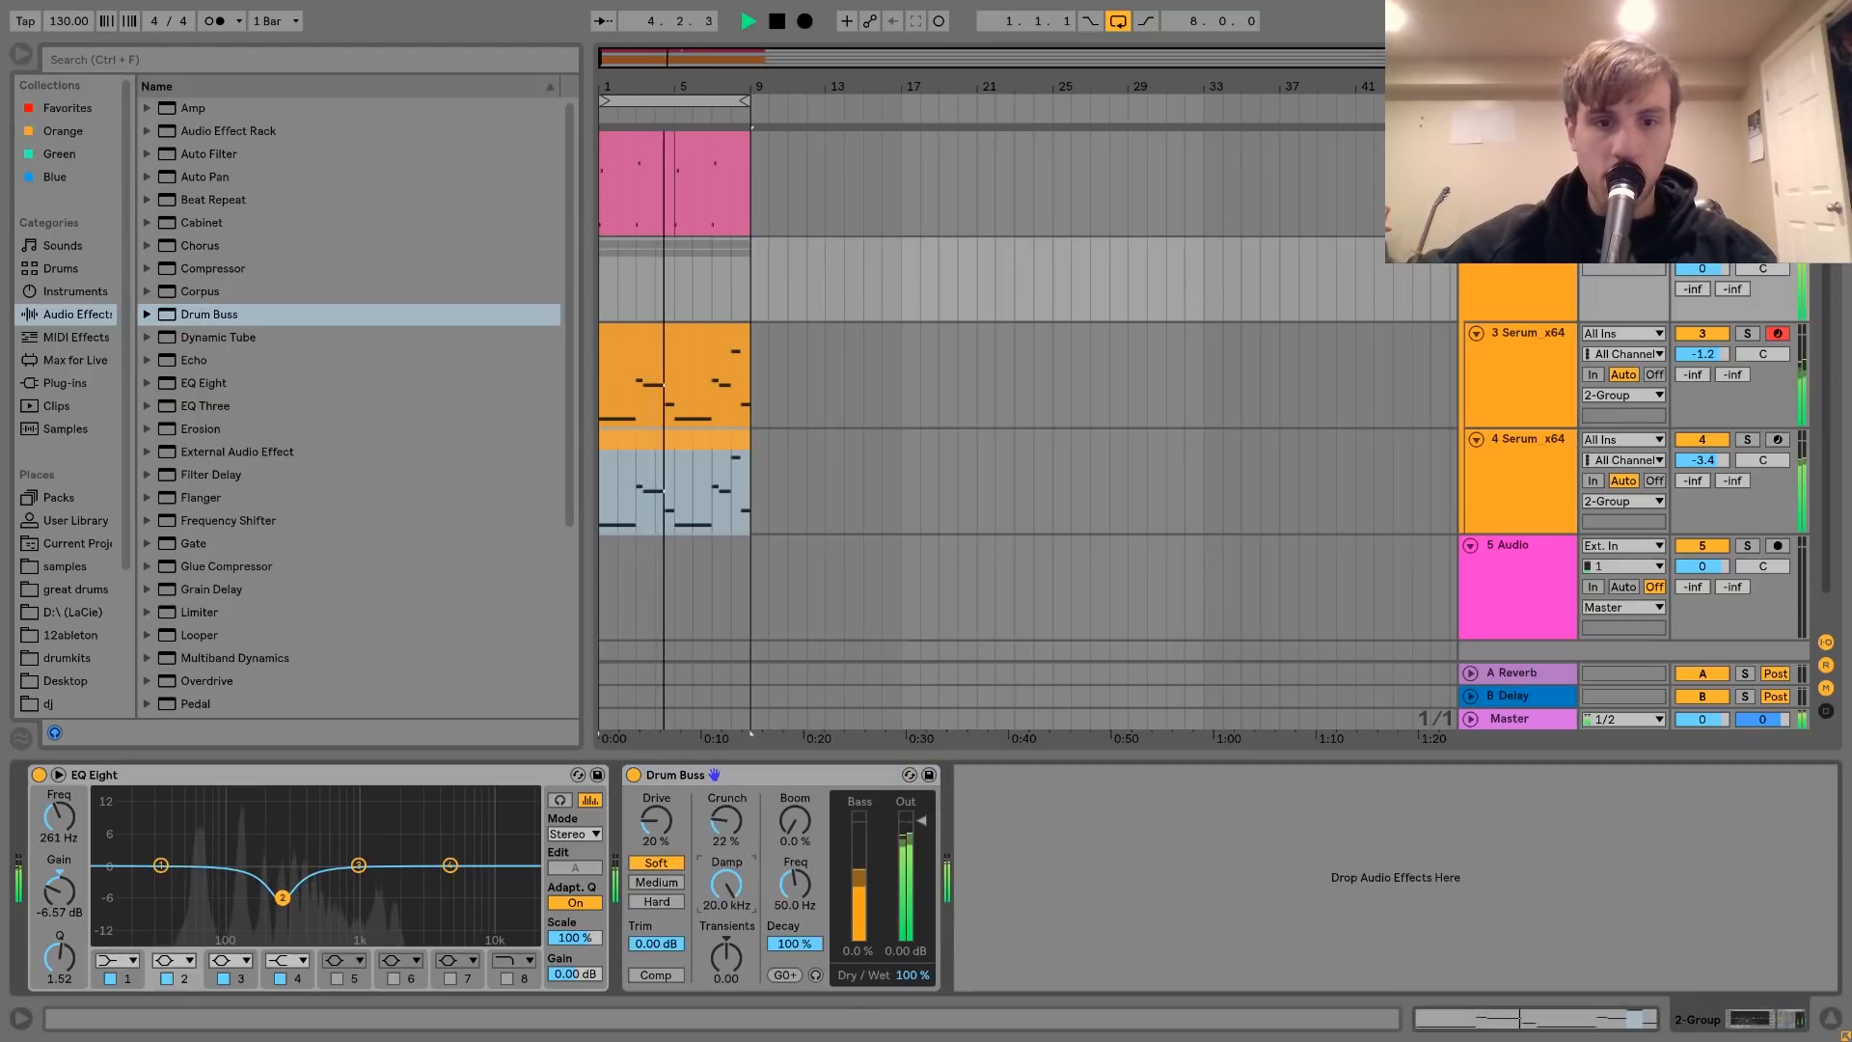
pyautogui.moveTo(1701, 270)
pyautogui.mouseDown()
pyautogui.moveTo(1701, 298)
pyautogui.moveTo(1711, 267)
pyautogui.mouseUp()
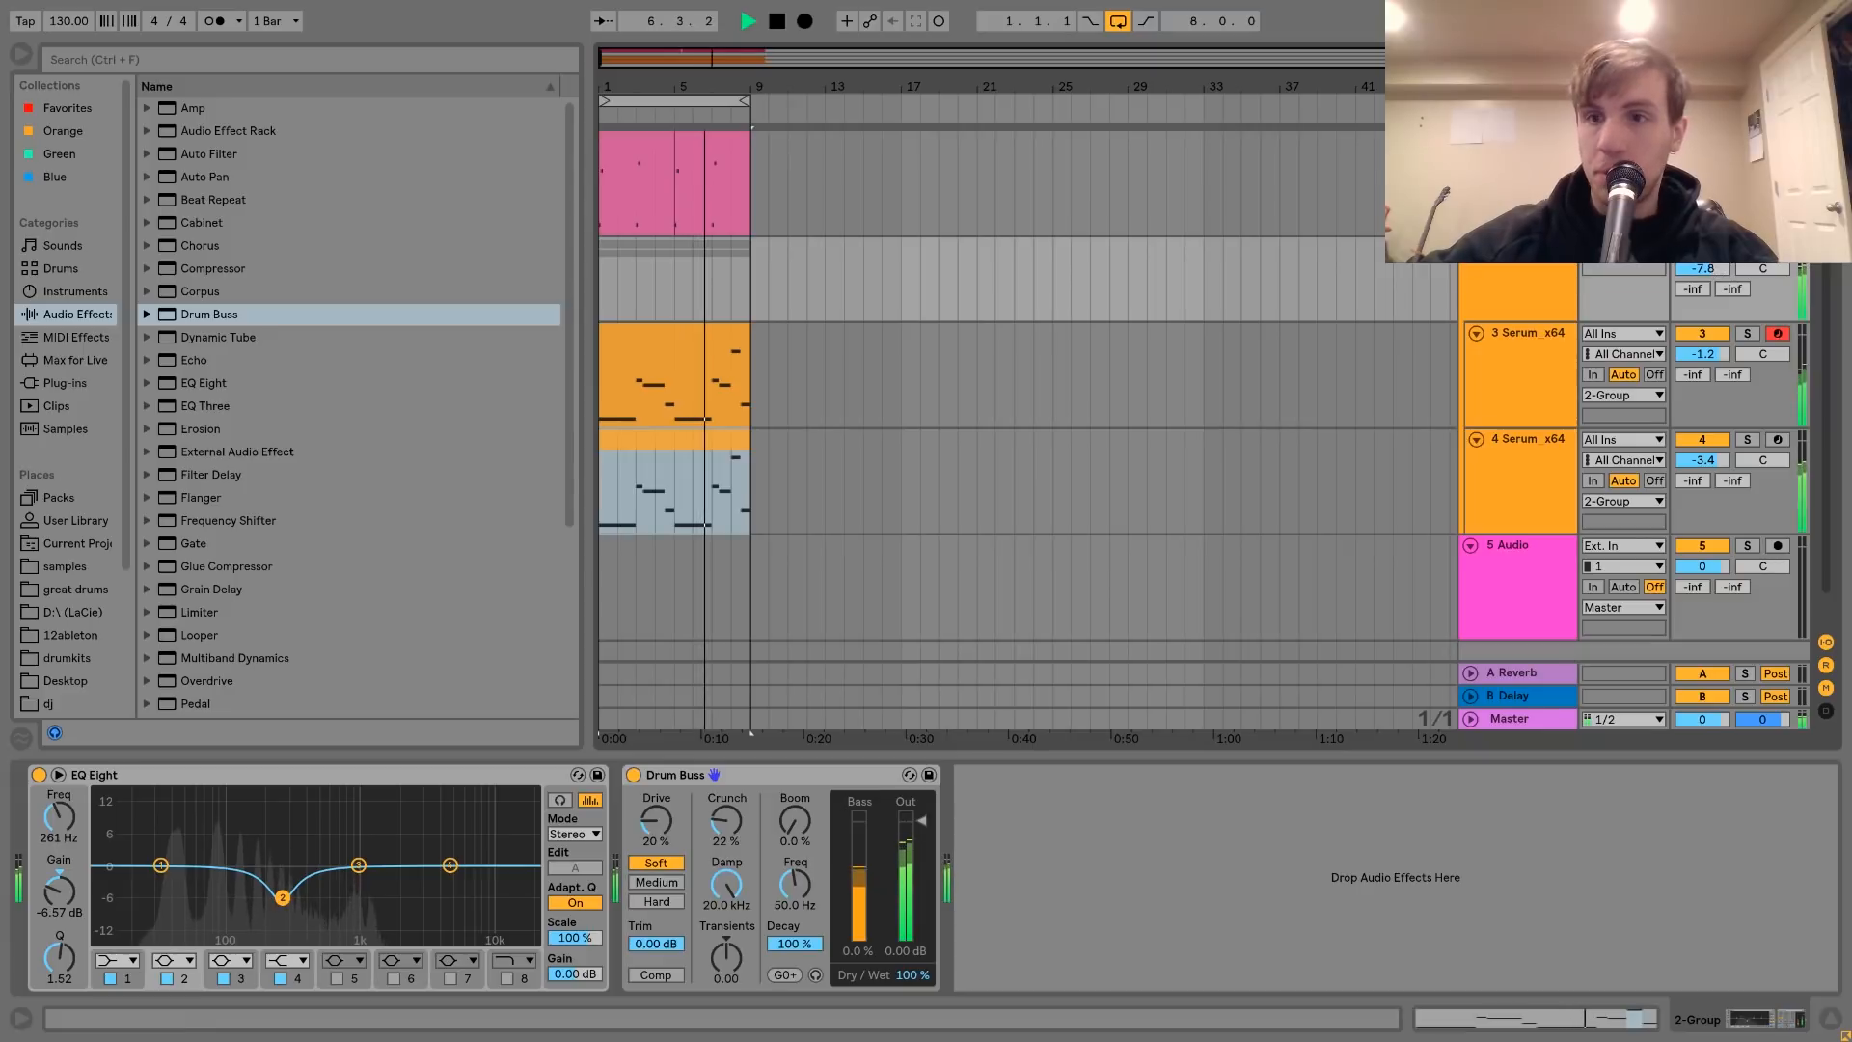
pyautogui.click(1470, 247)
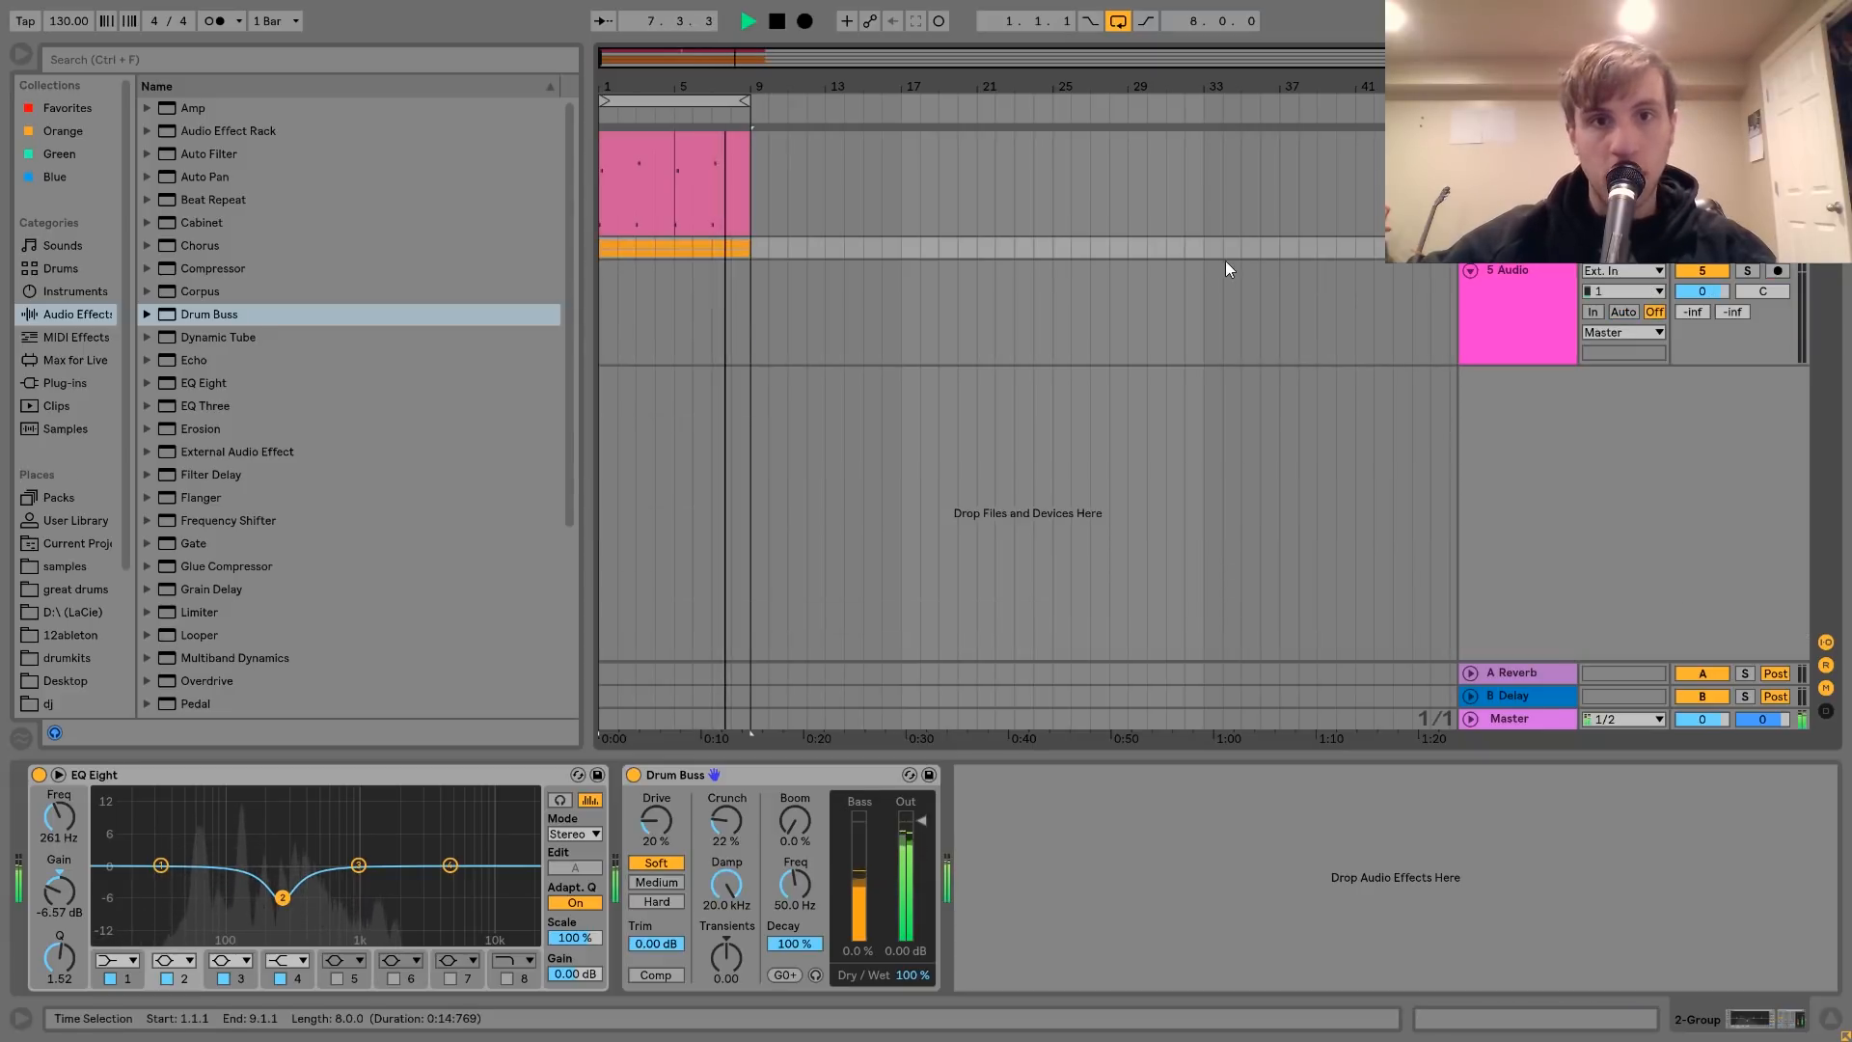
pyautogui.click(1470, 247)
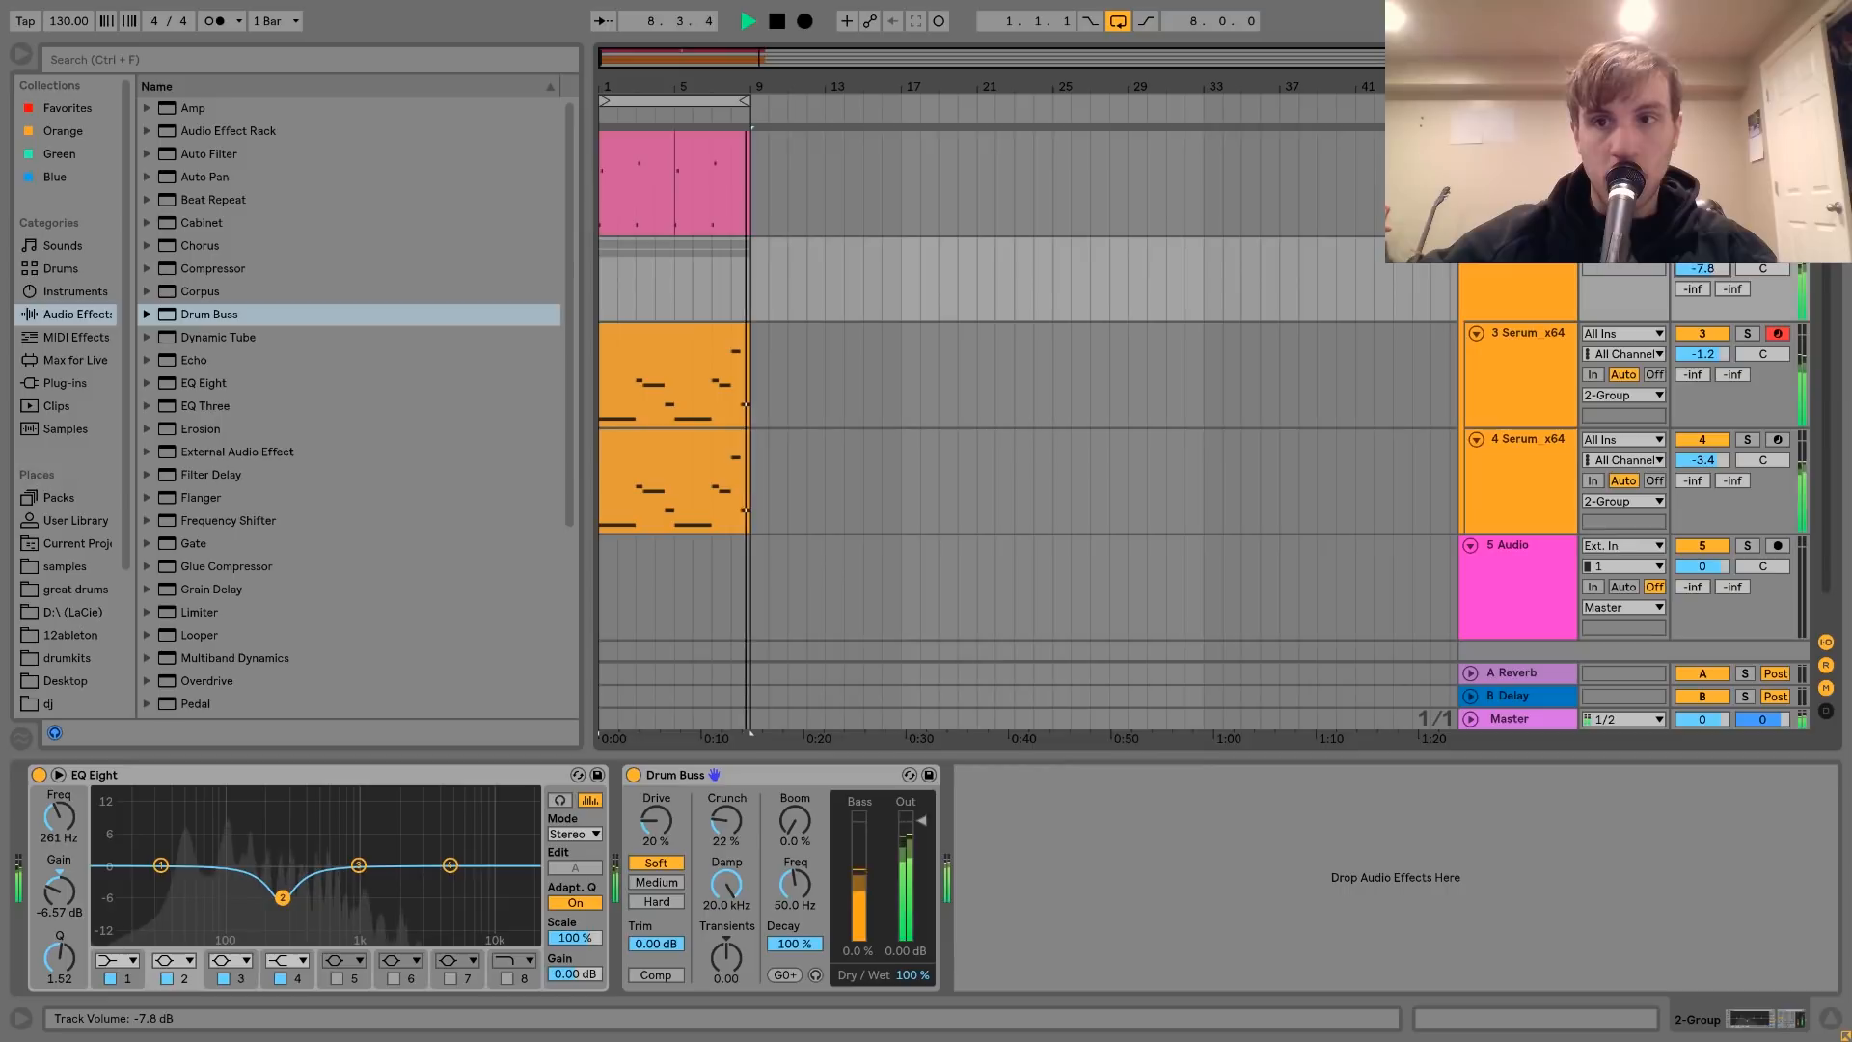
# - Stop playback, collapse the group, and insert a new MIDI track below it with Serum_x64 as its instrument
pyautogui.press('space')
pyautogui.click(1470, 246)
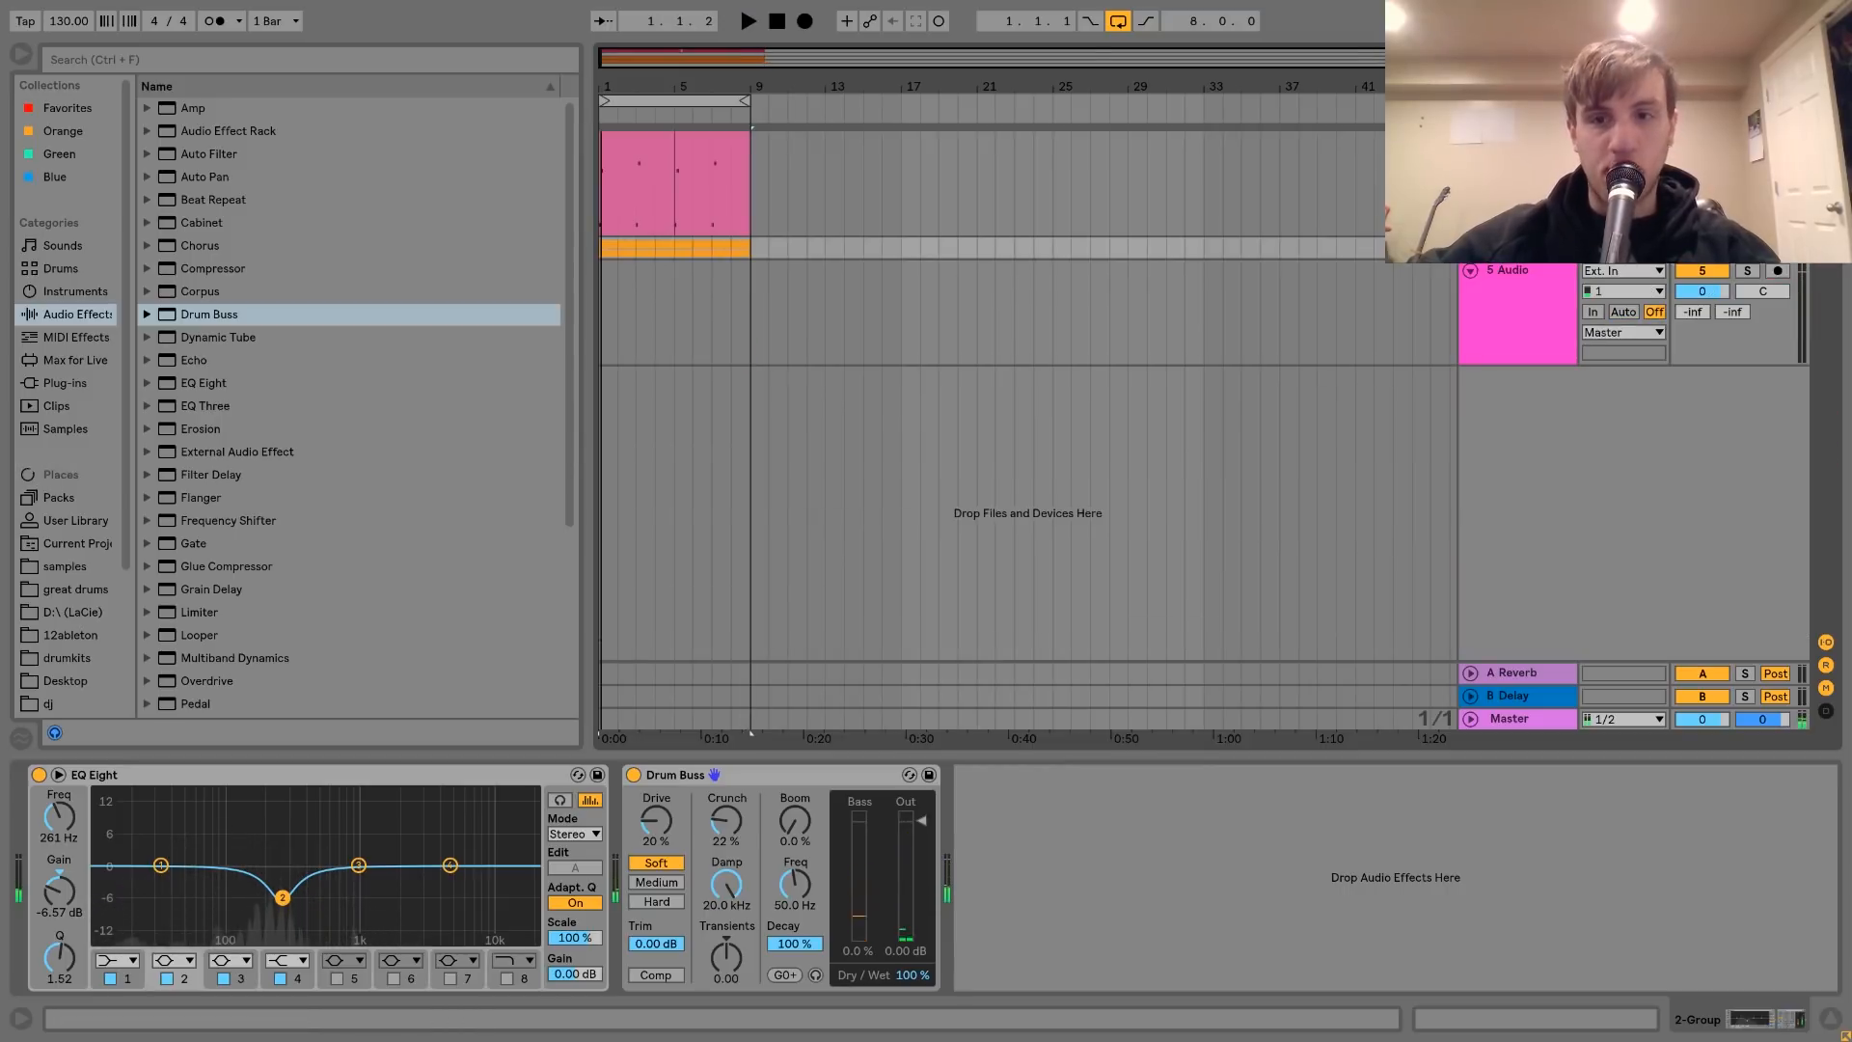
pyautogui.hotkey('ctrl', 'shift', 't')
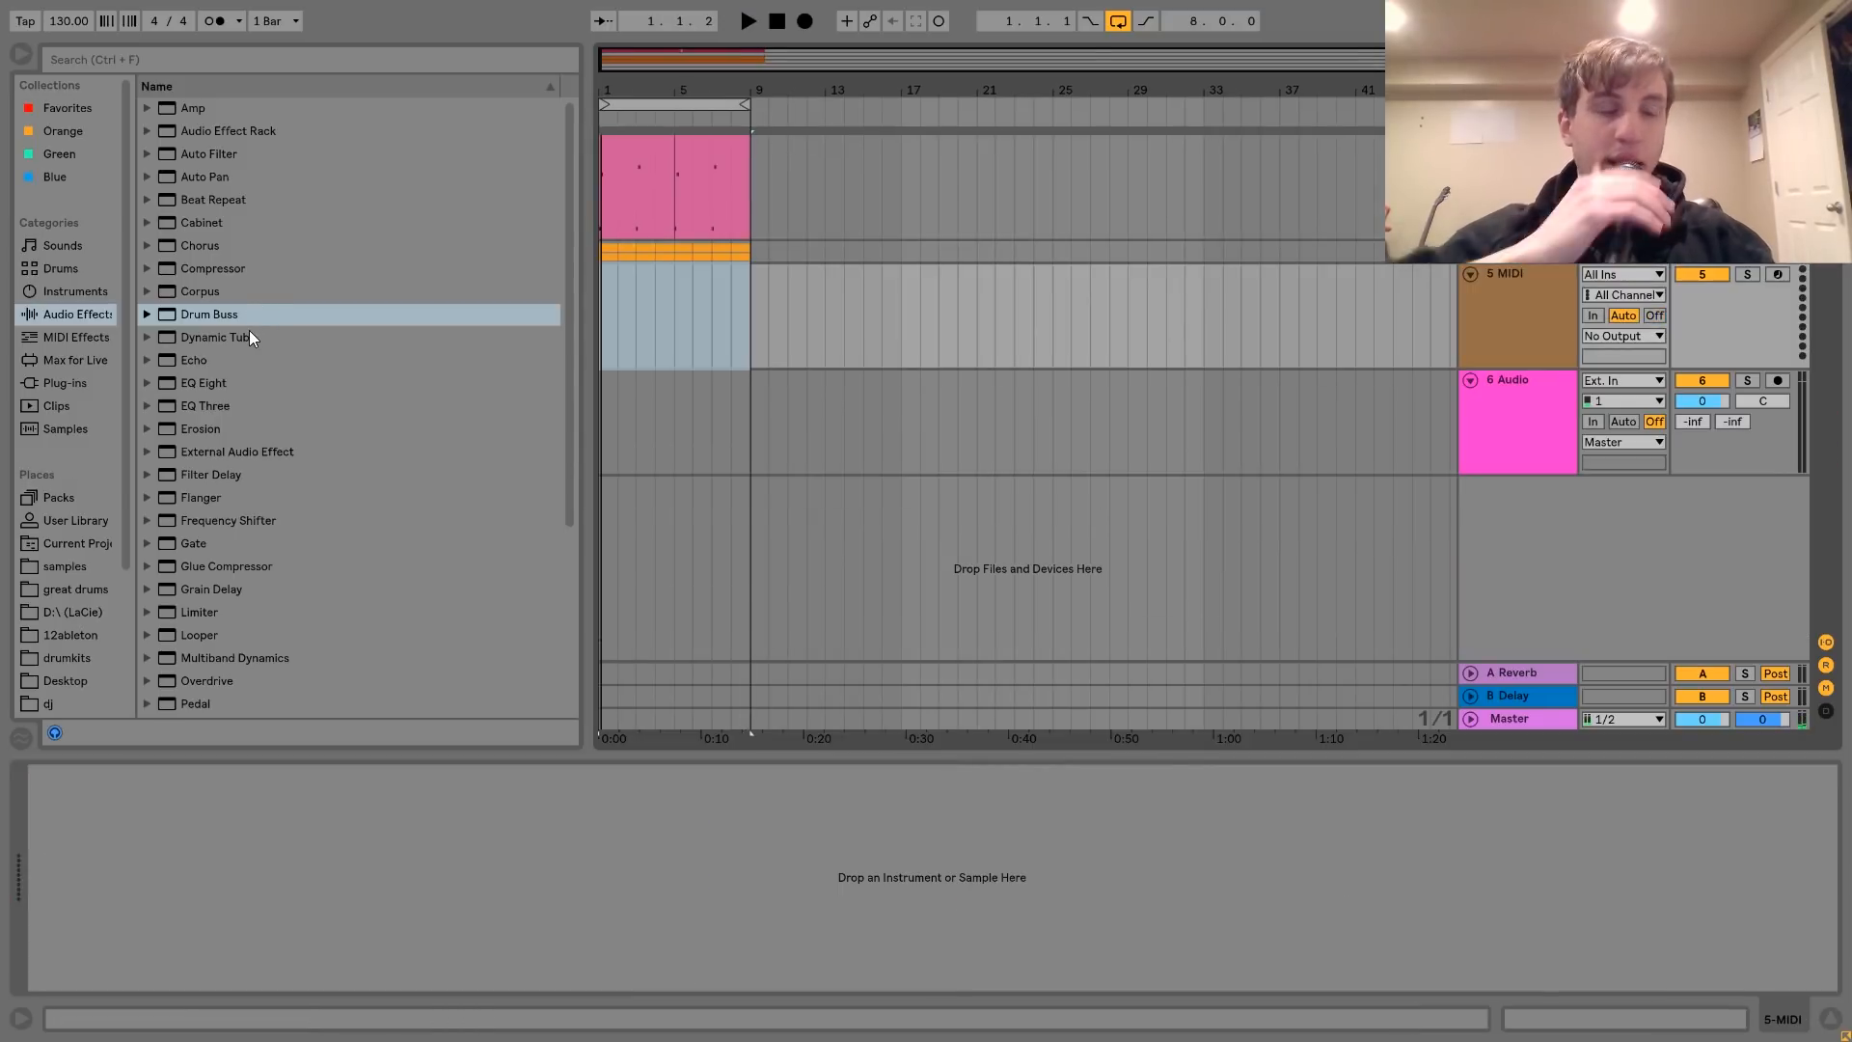
pyautogui.click(79, 384)
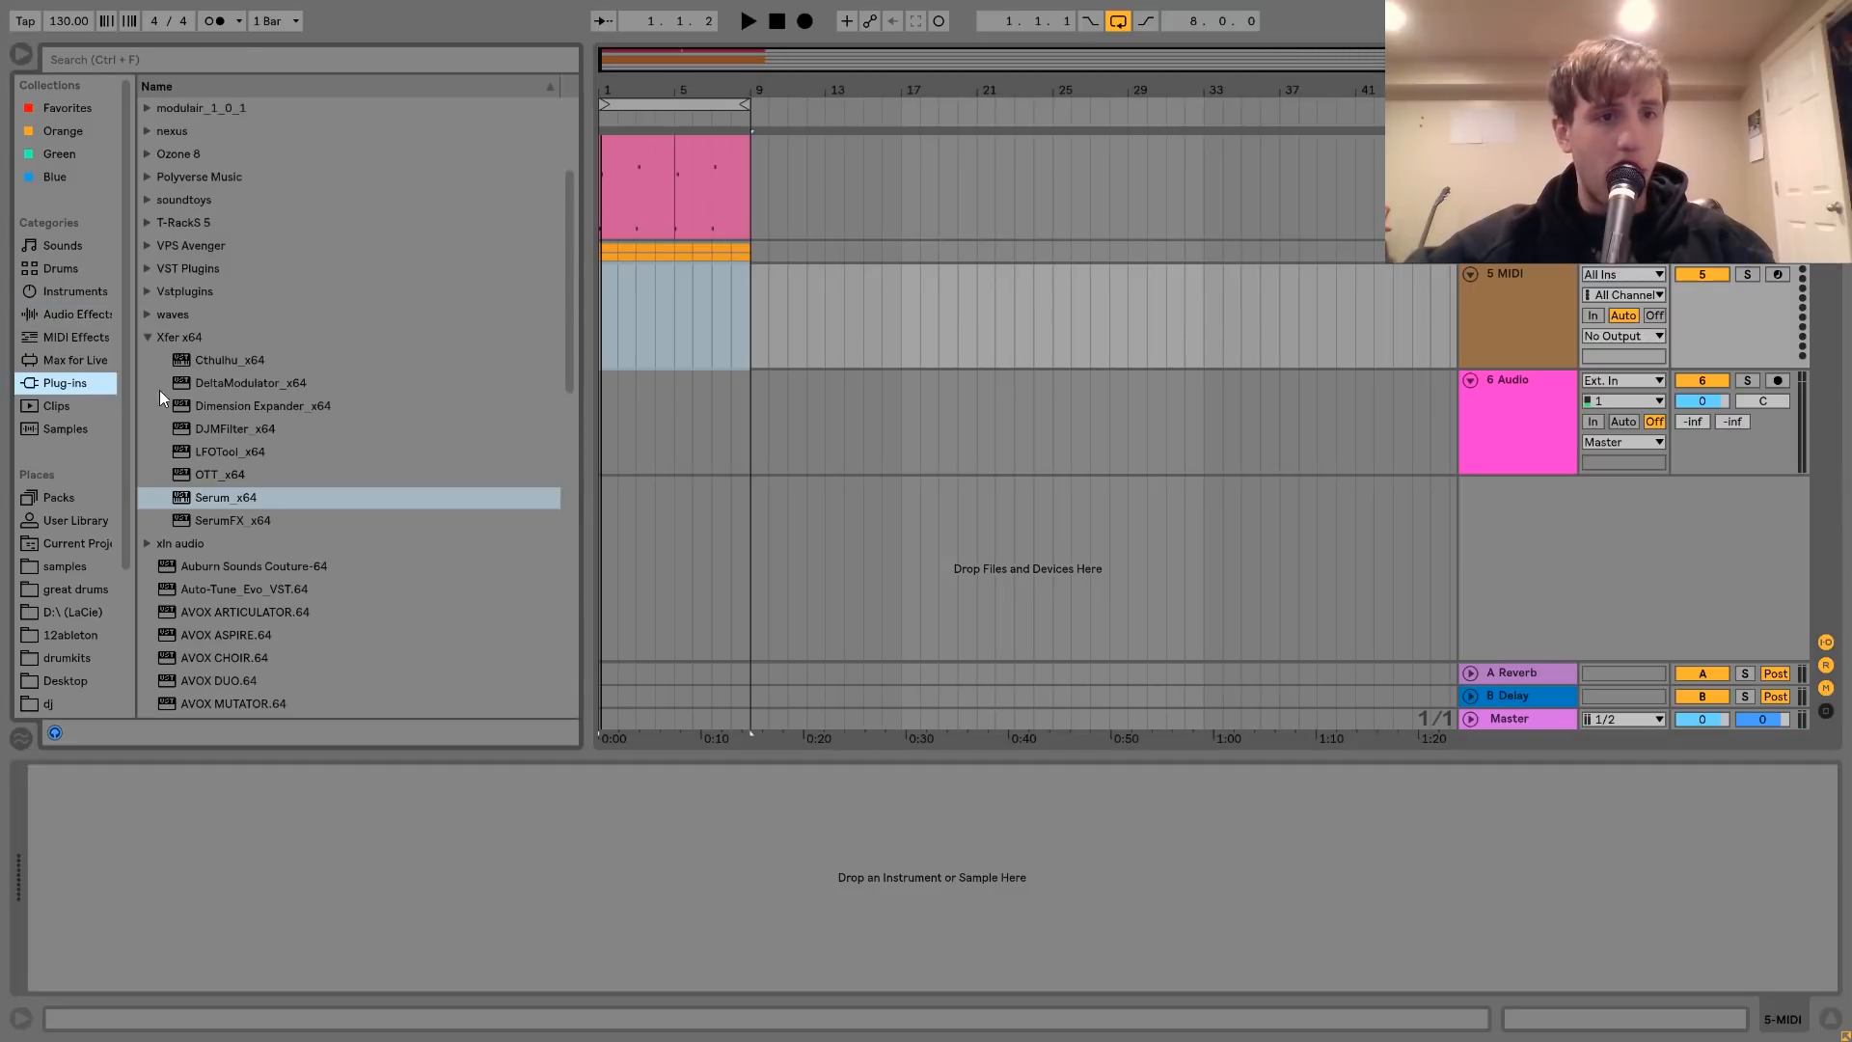
pyautogui.moveTo(217, 499); pyautogui.dragTo(673, 326)
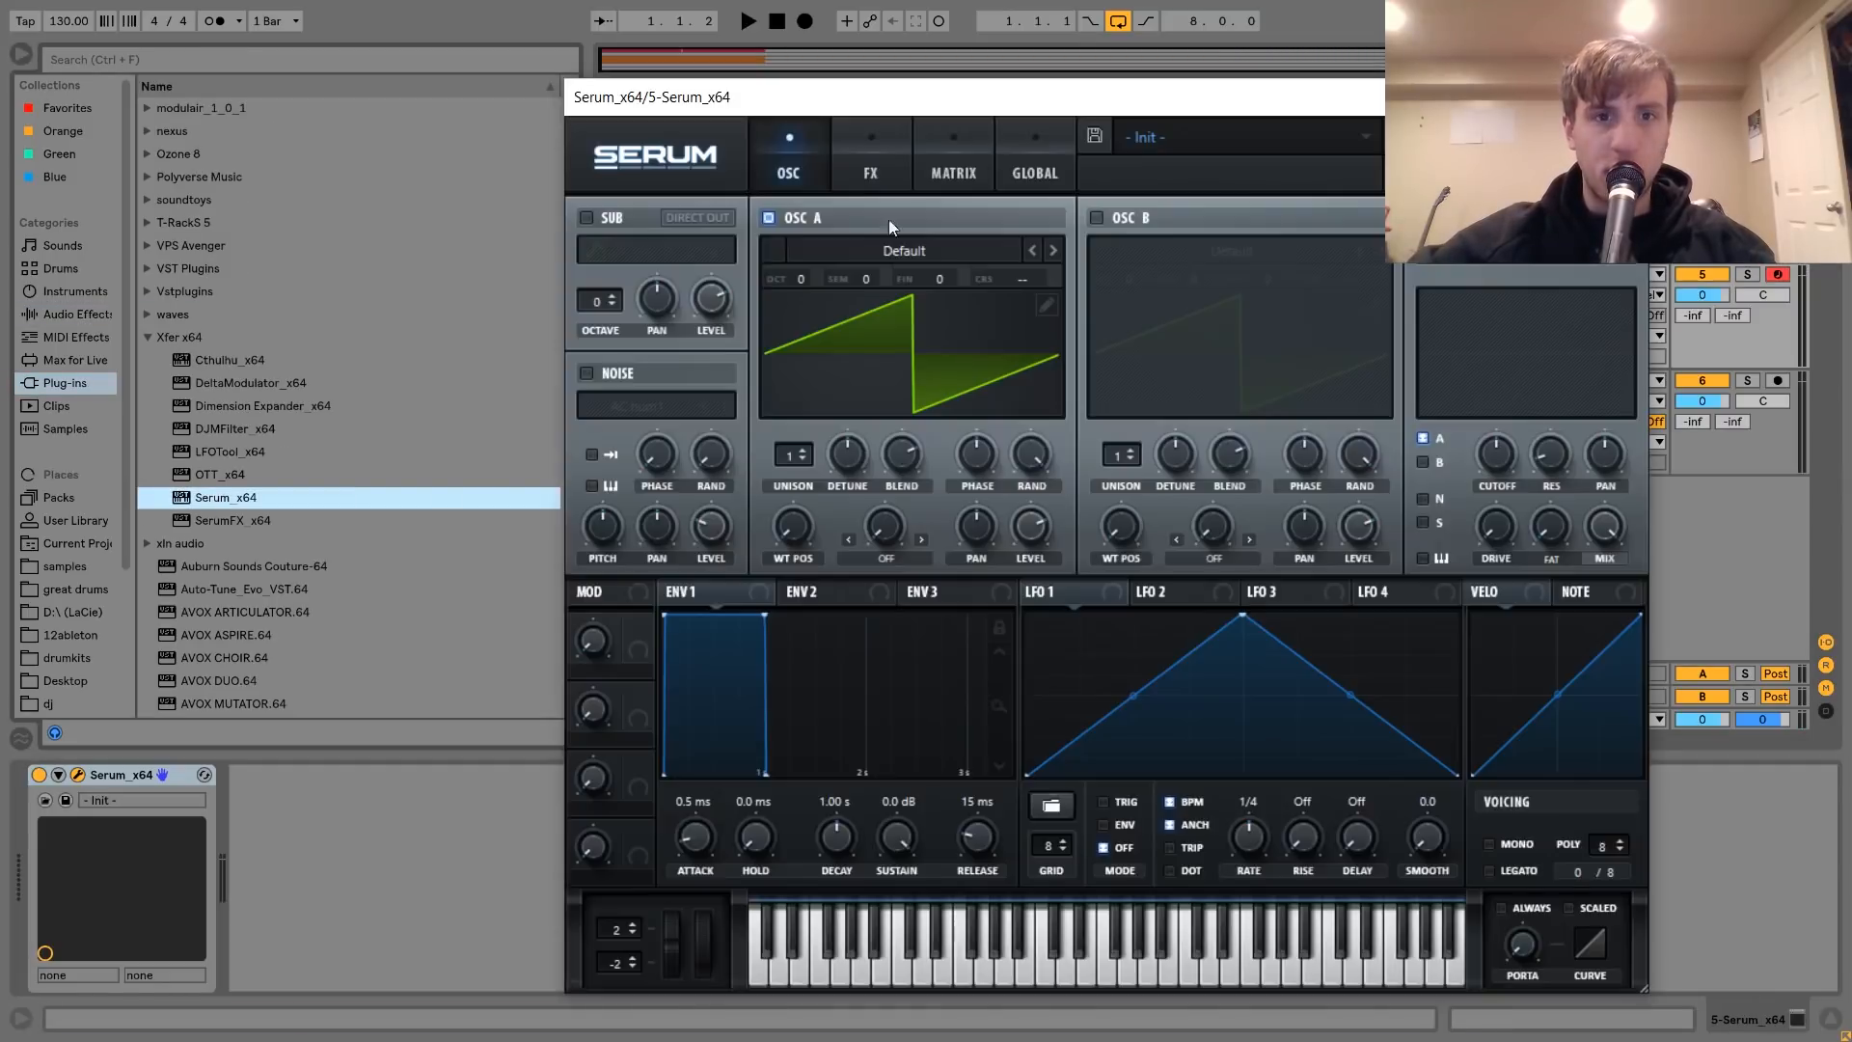
# - Audition pluck presets from Evolution Of Sound Paradox in different octaves, starting with PL - The Secret Land, and settle on PL - Stella Rose Black Cherry
pyautogui.click(1230, 129)
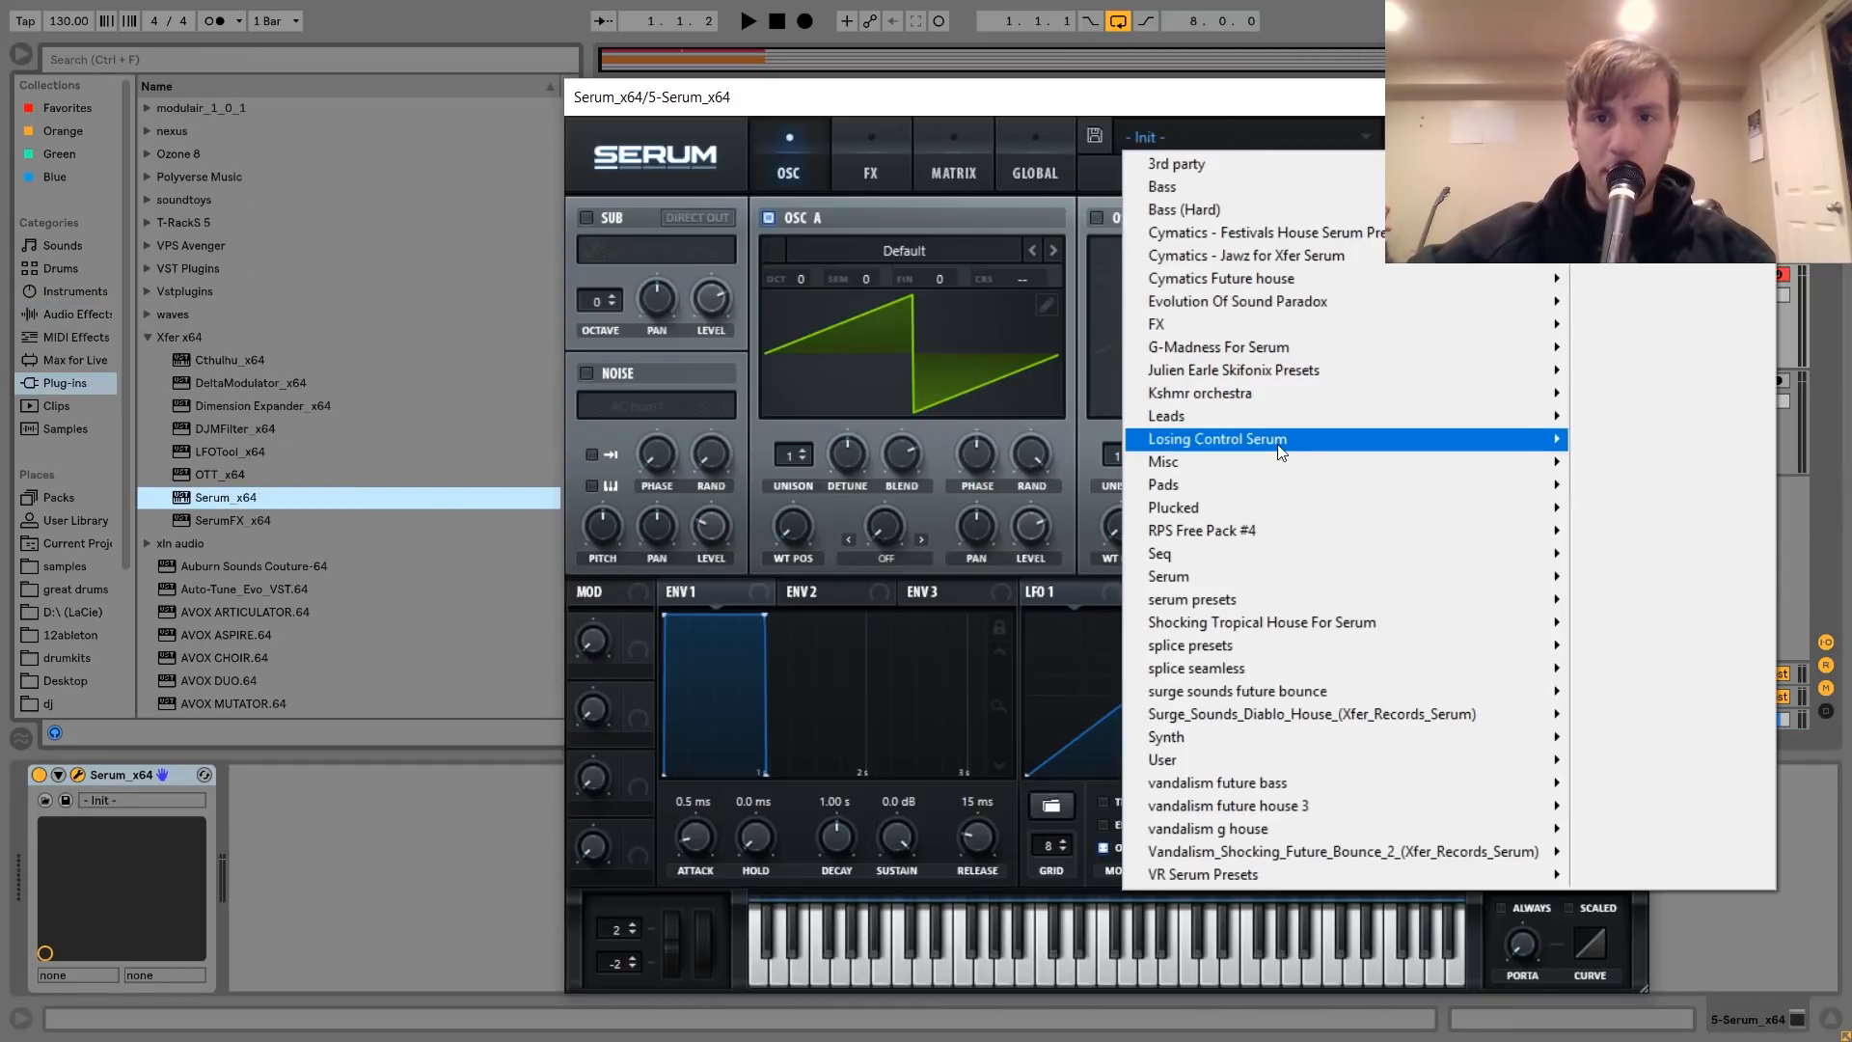
pyautogui.moveTo(1235, 301)
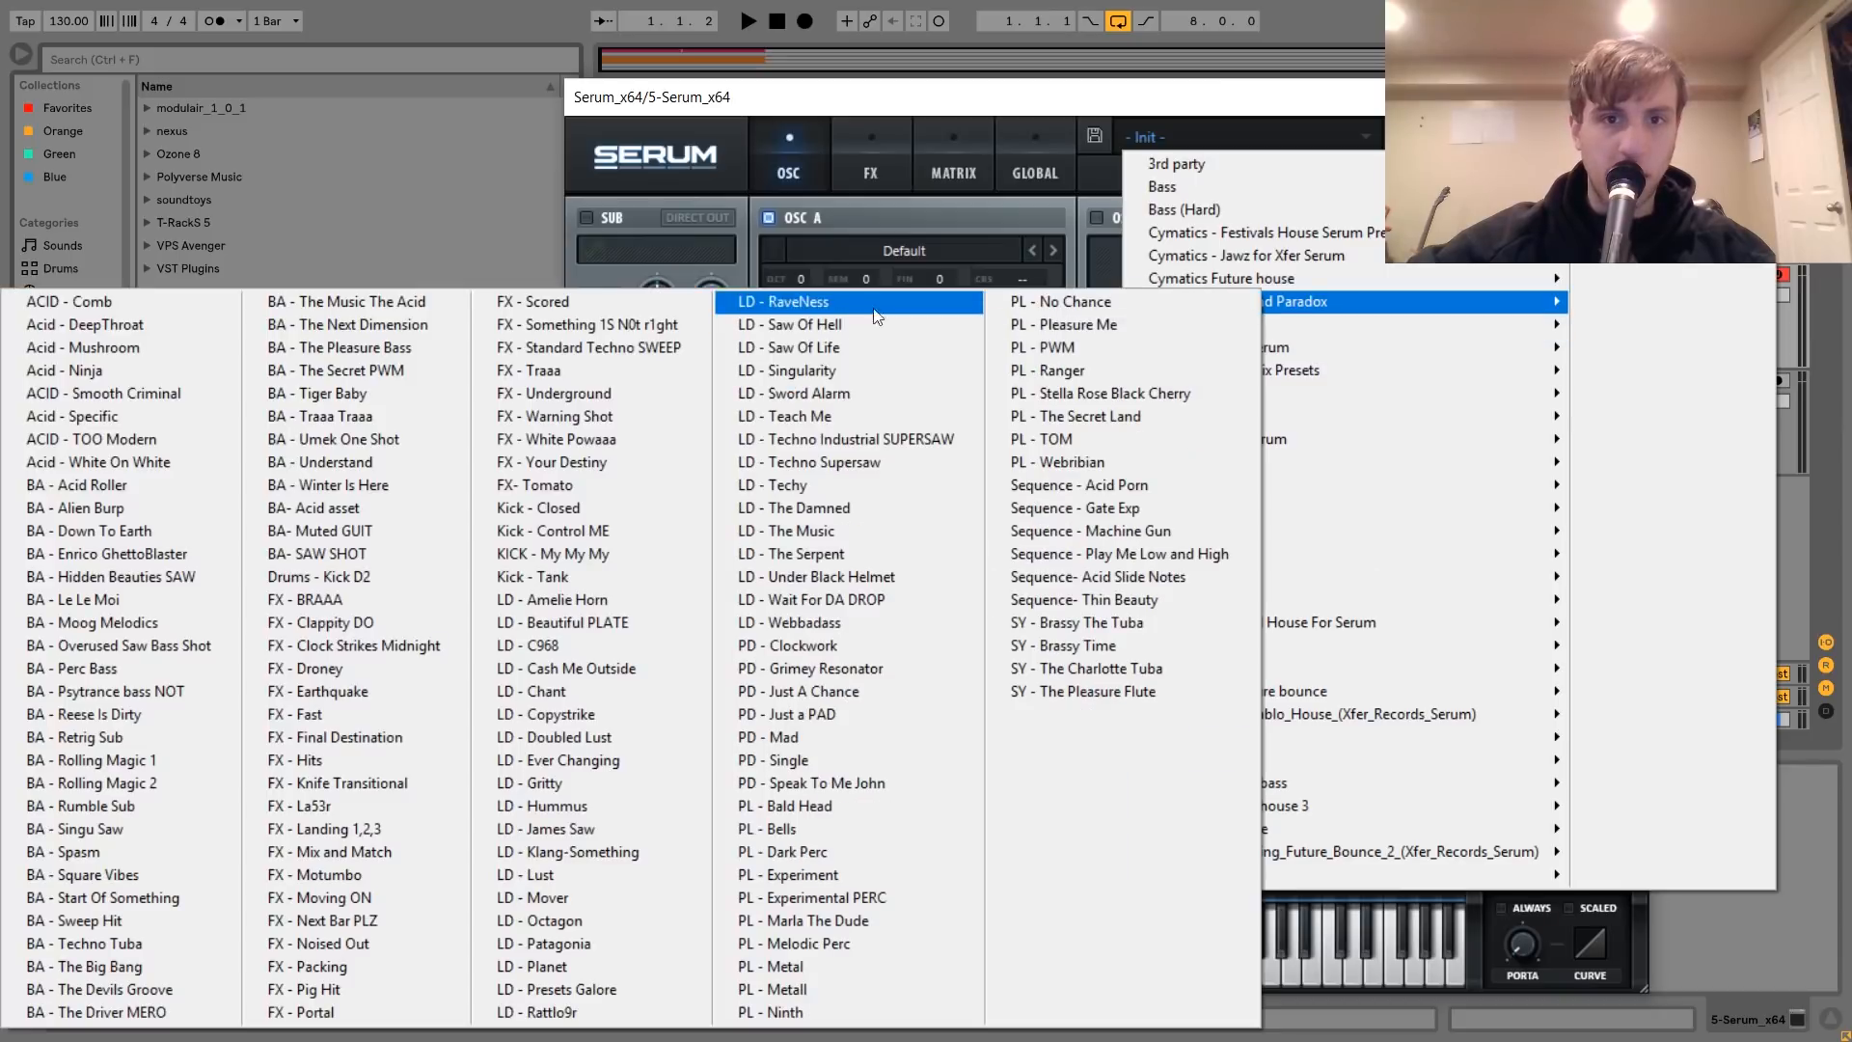
pyautogui.click(1108, 415)
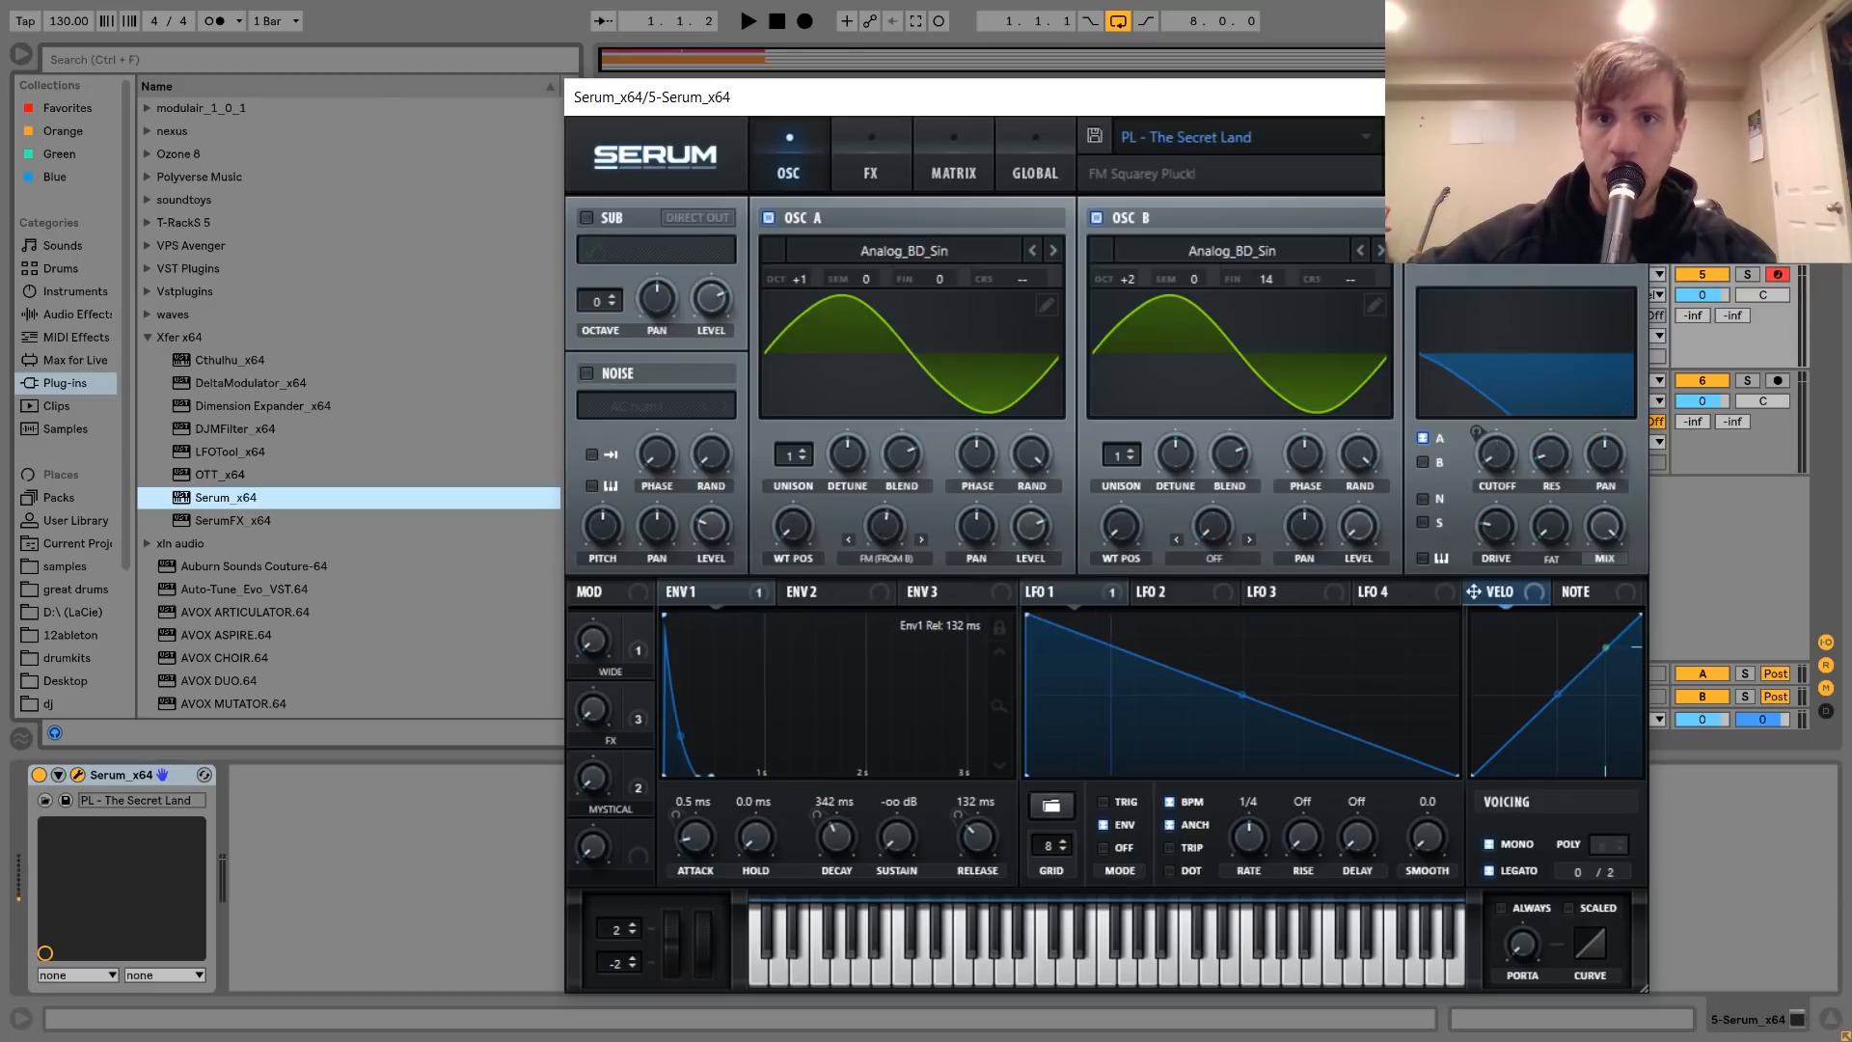
pyautogui.press('f')
pyautogui.press('z')
pyautogui.press('f')
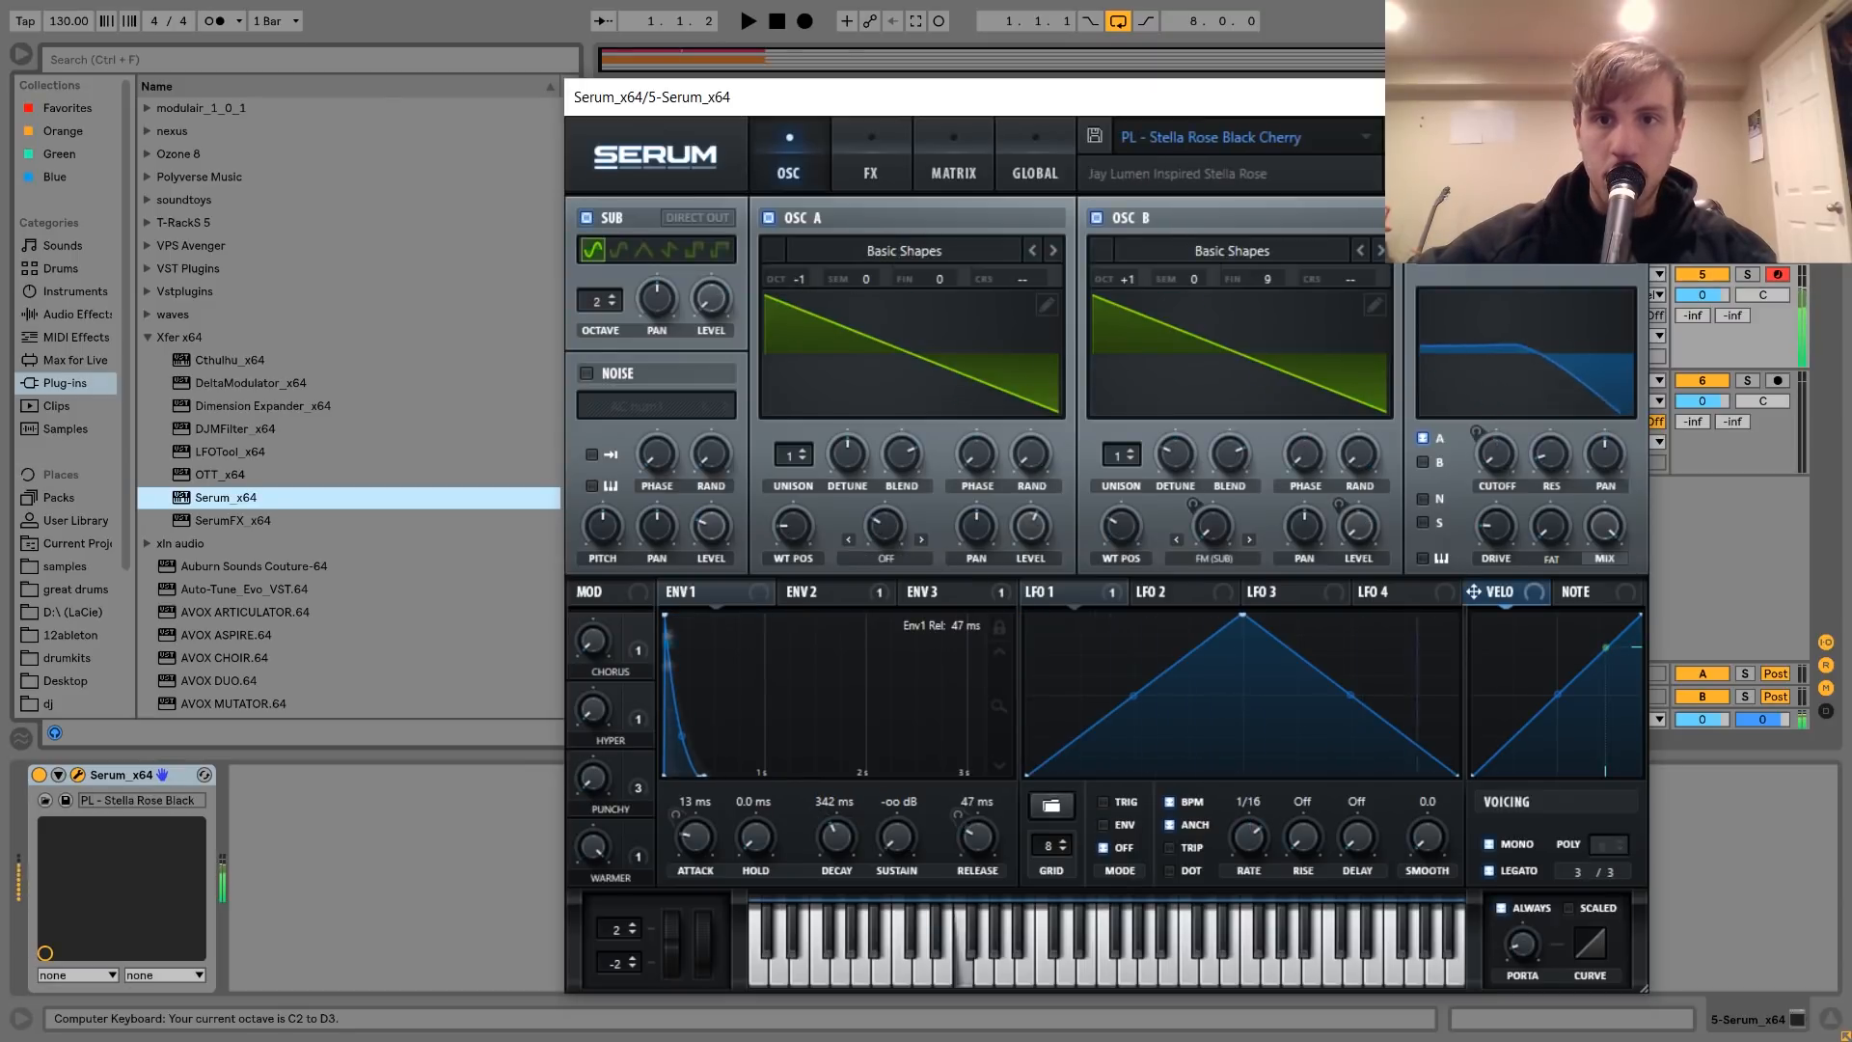
pyautogui.press('x')
pyautogui.press('f')
pyautogui.press('x')
pyautogui.press('f')
pyautogui.press('f')
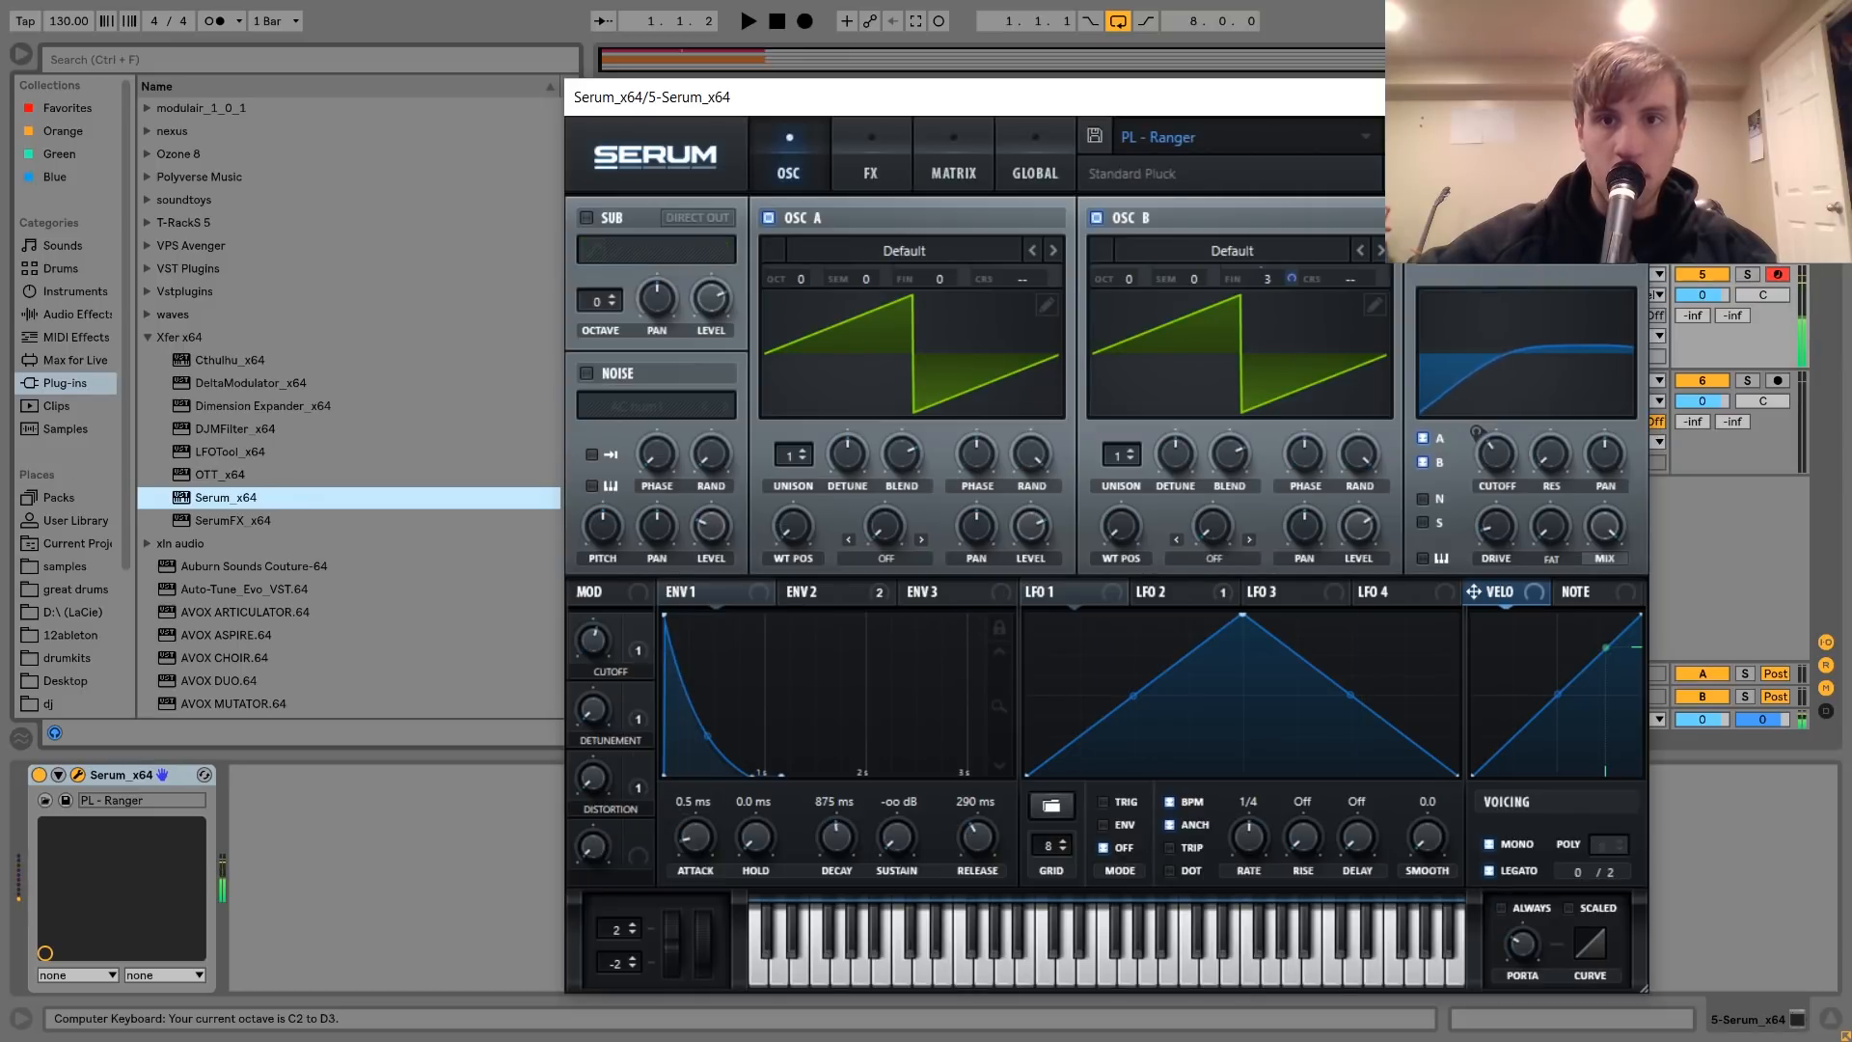
pyautogui.press('f')
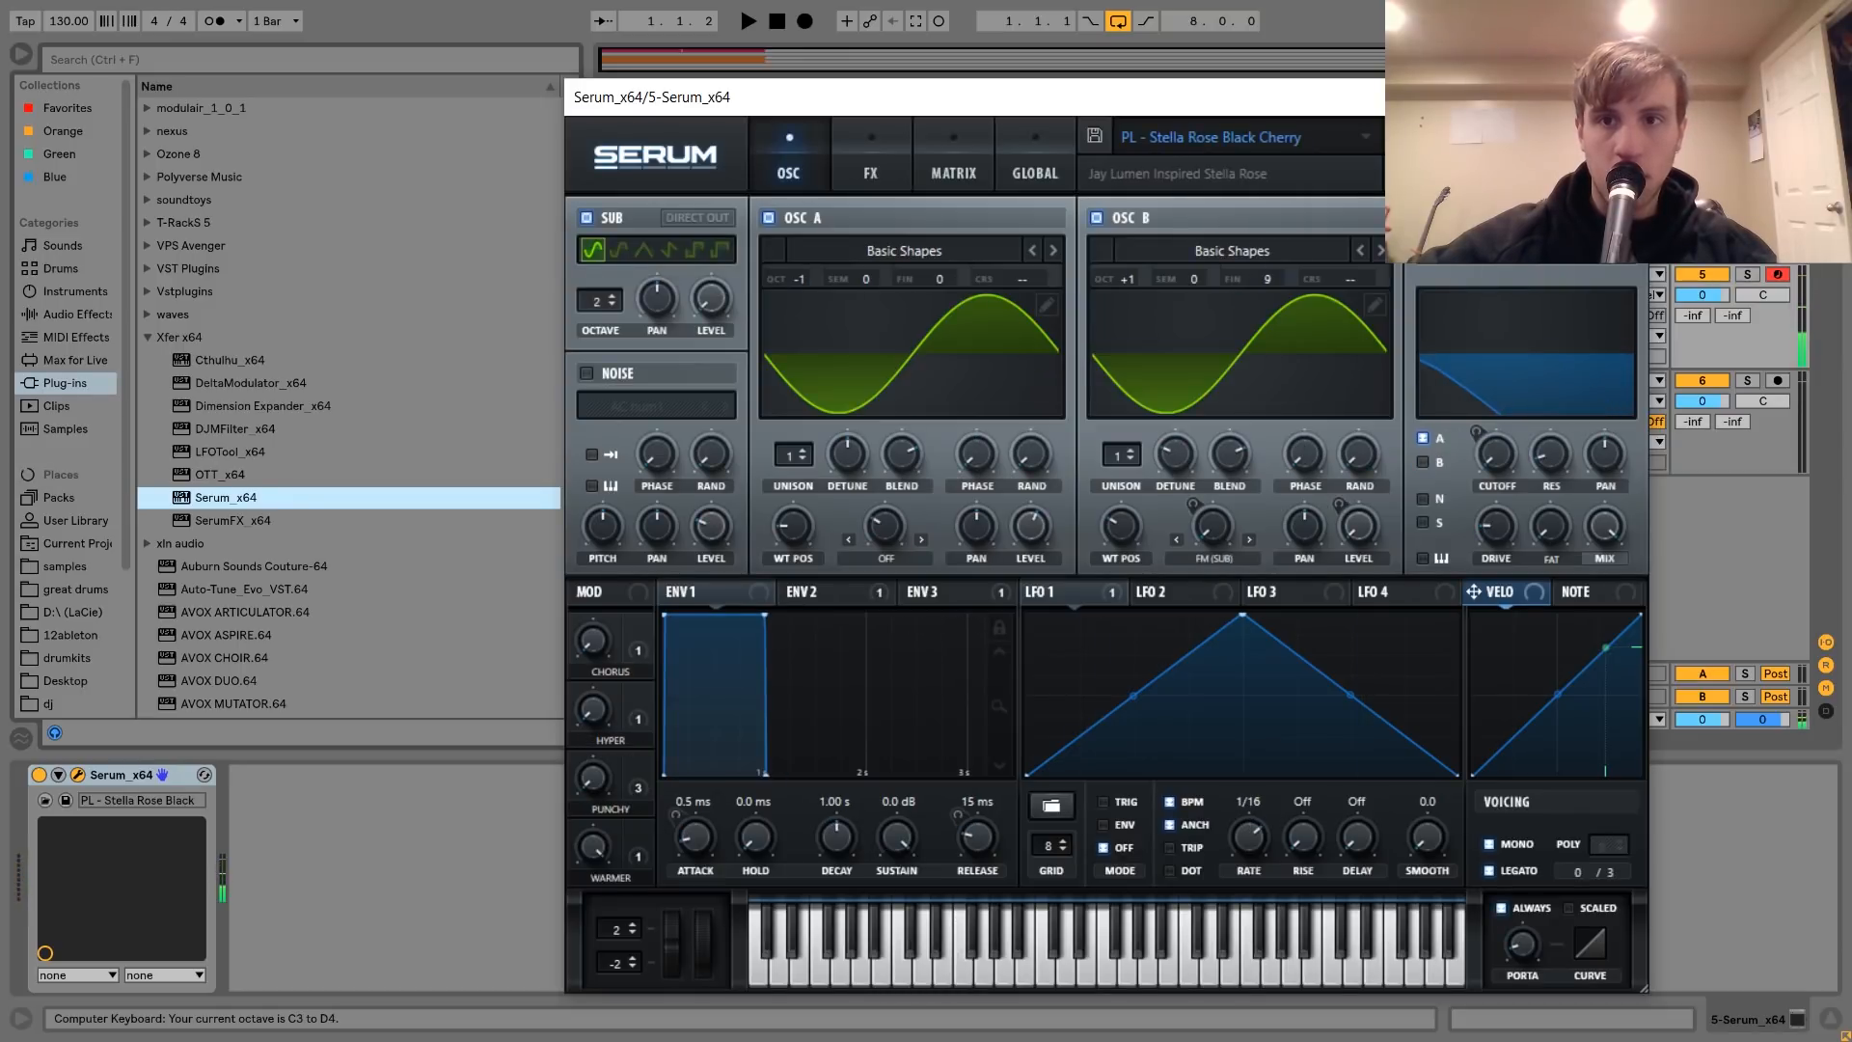
pyautogui.press('f')
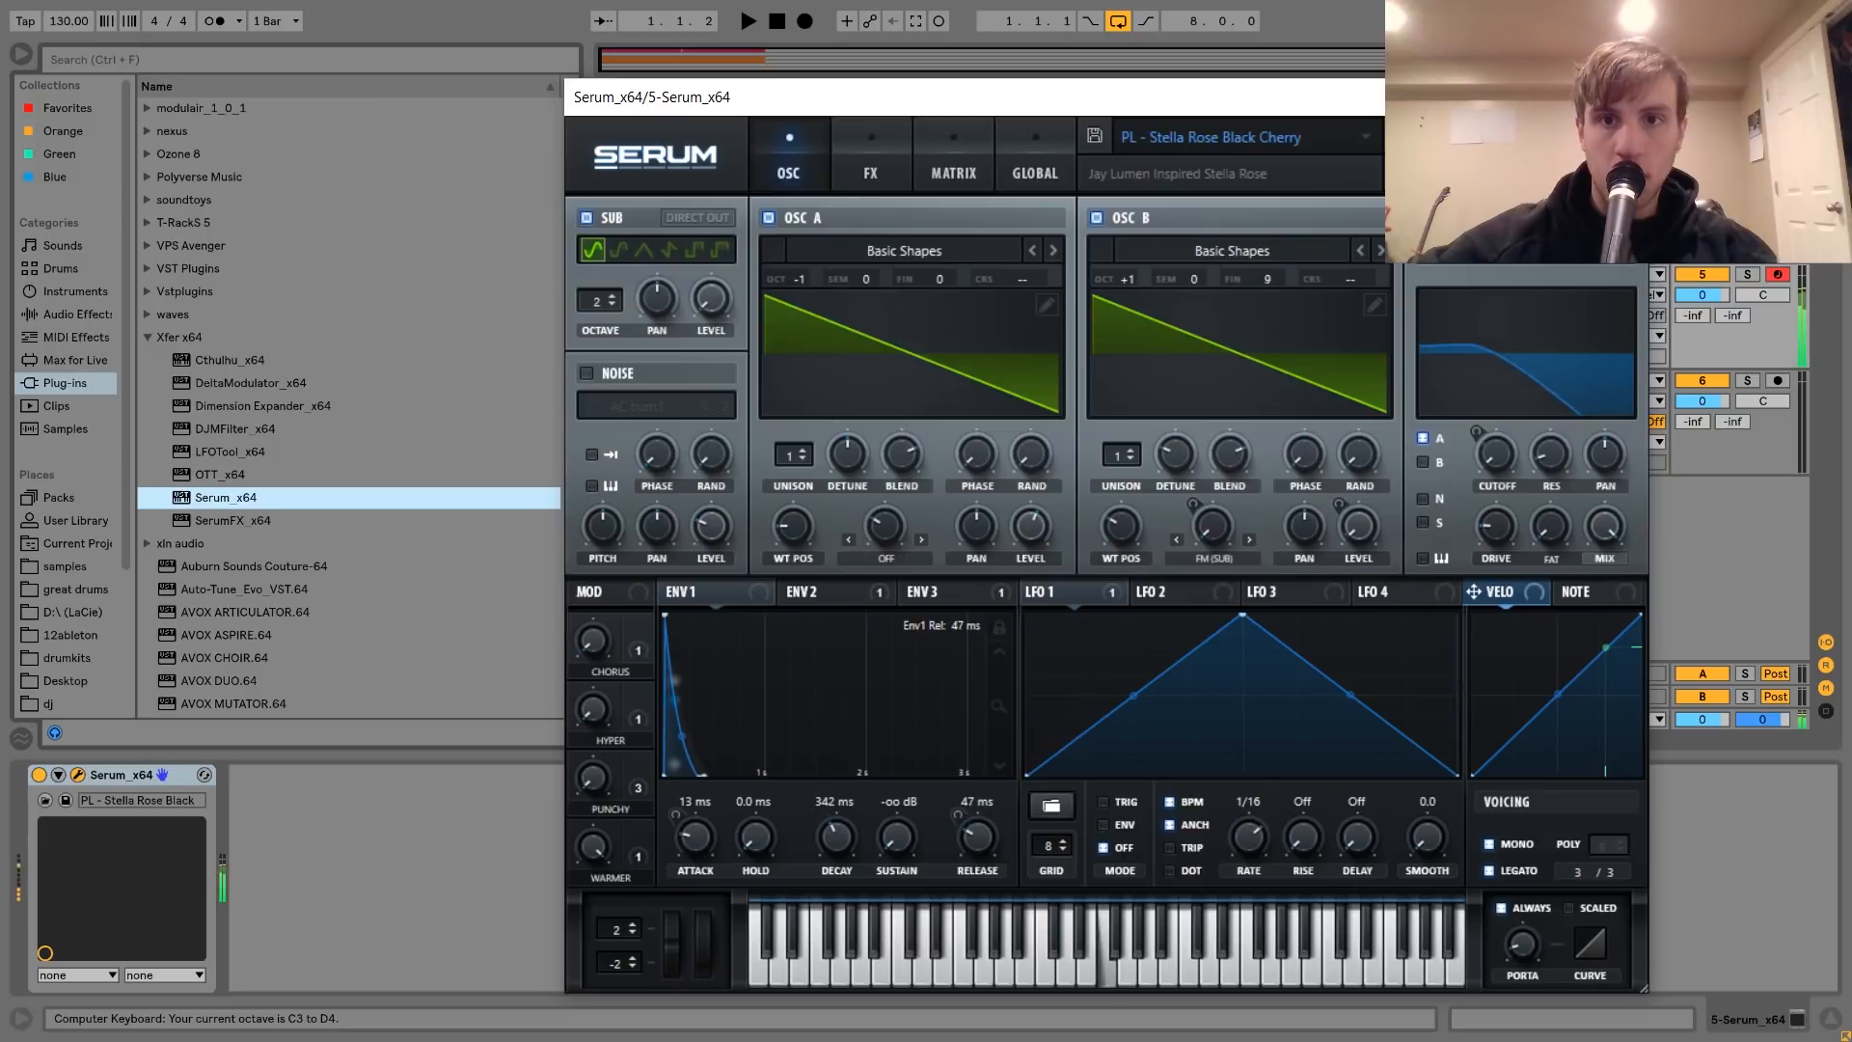
pyautogui.press('z')
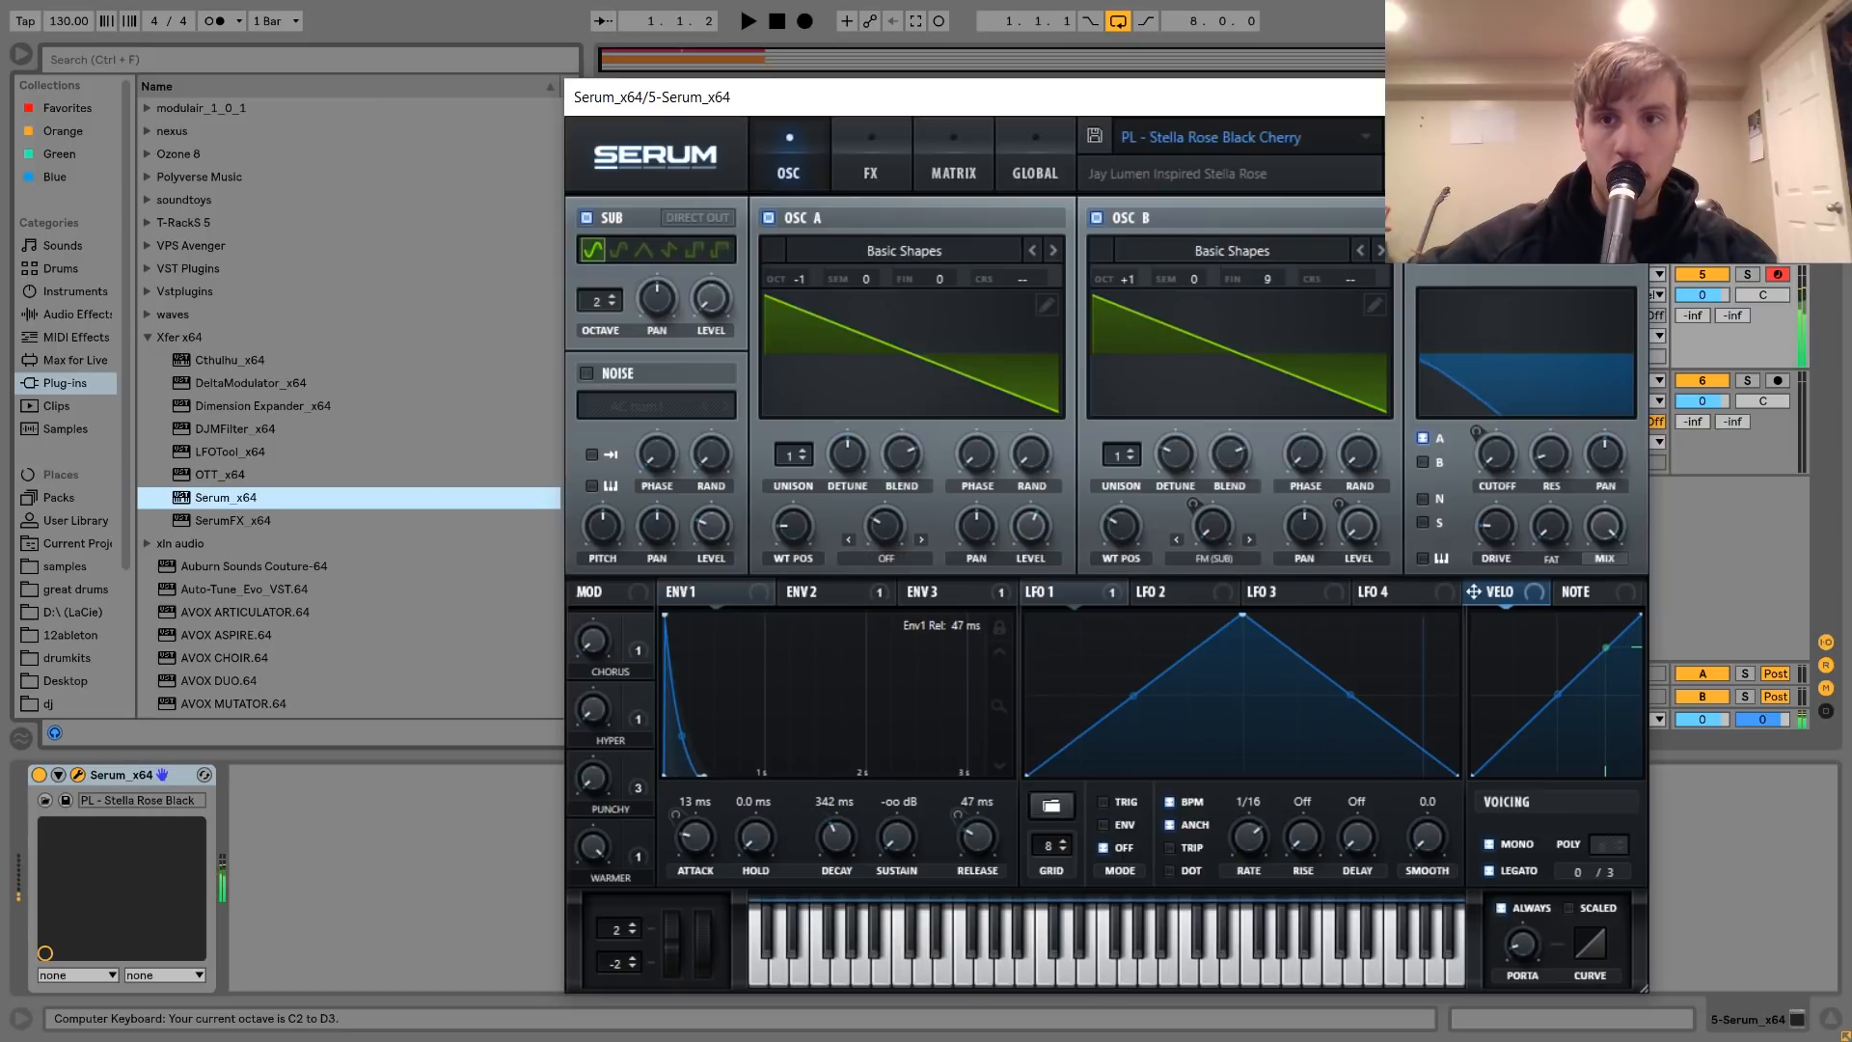
pyautogui.press('f')
pyautogui.press('x')
pyautogui.press('f')
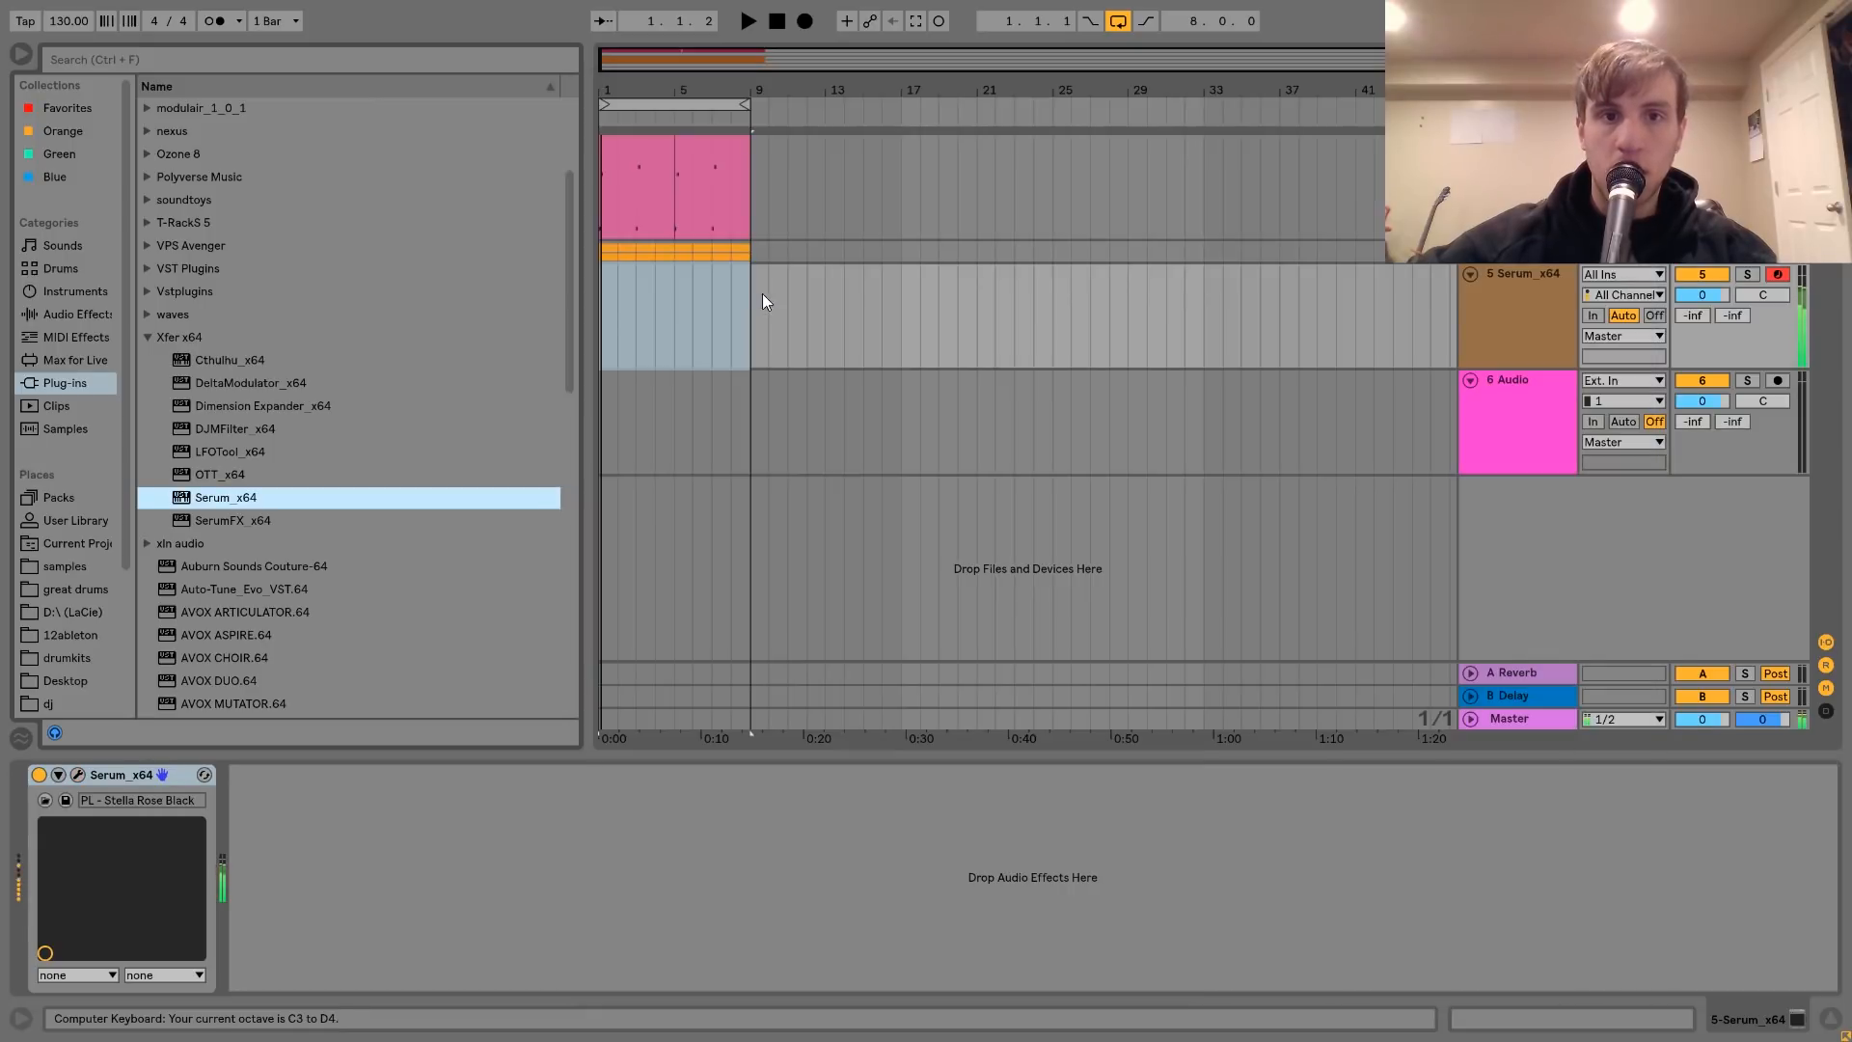
# - Create an empty eight-bar MIDI clip at the start of the new Serum track, ready for editing at a 1/32 grid
pyautogui.moveTo(756, 302); pyautogui.dragTo(564, 301)
pyautogui.hotkey('ctrl', 'shift', 'm')
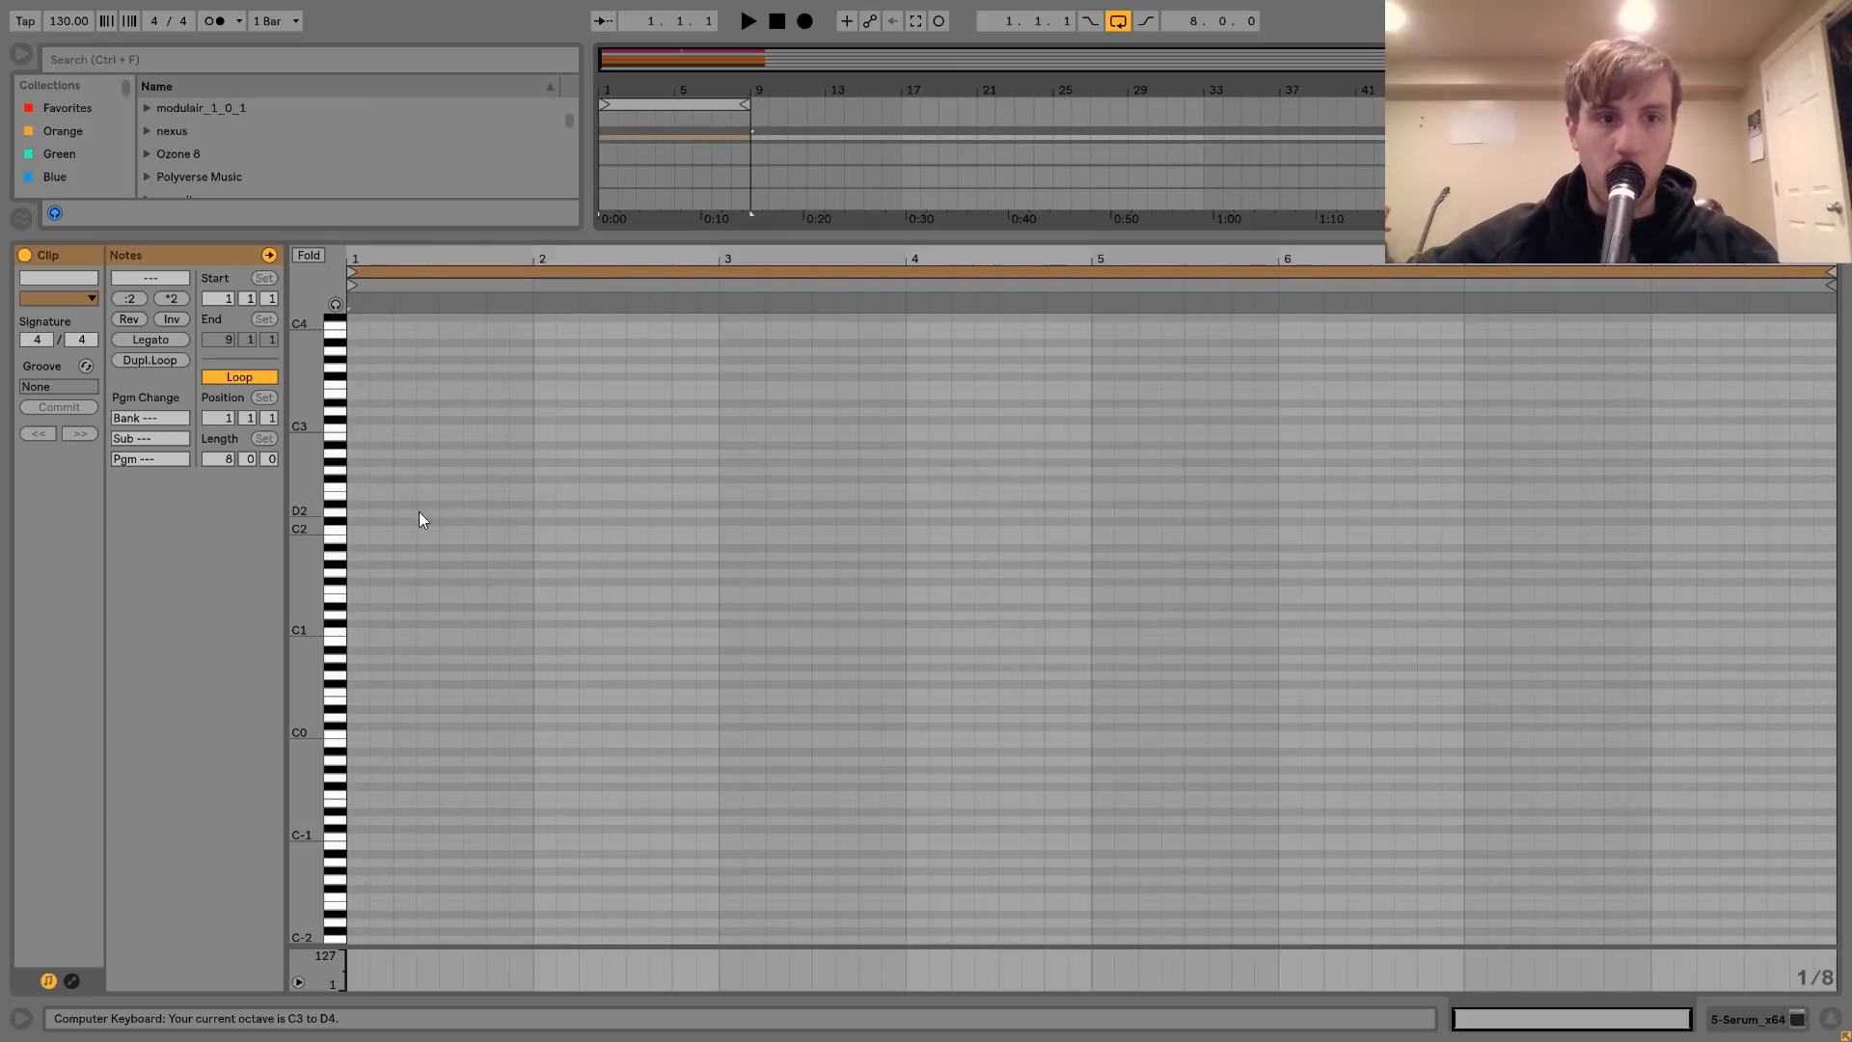
pyautogui.moveTo(389, 259); pyautogui.dragTo(389, 299)
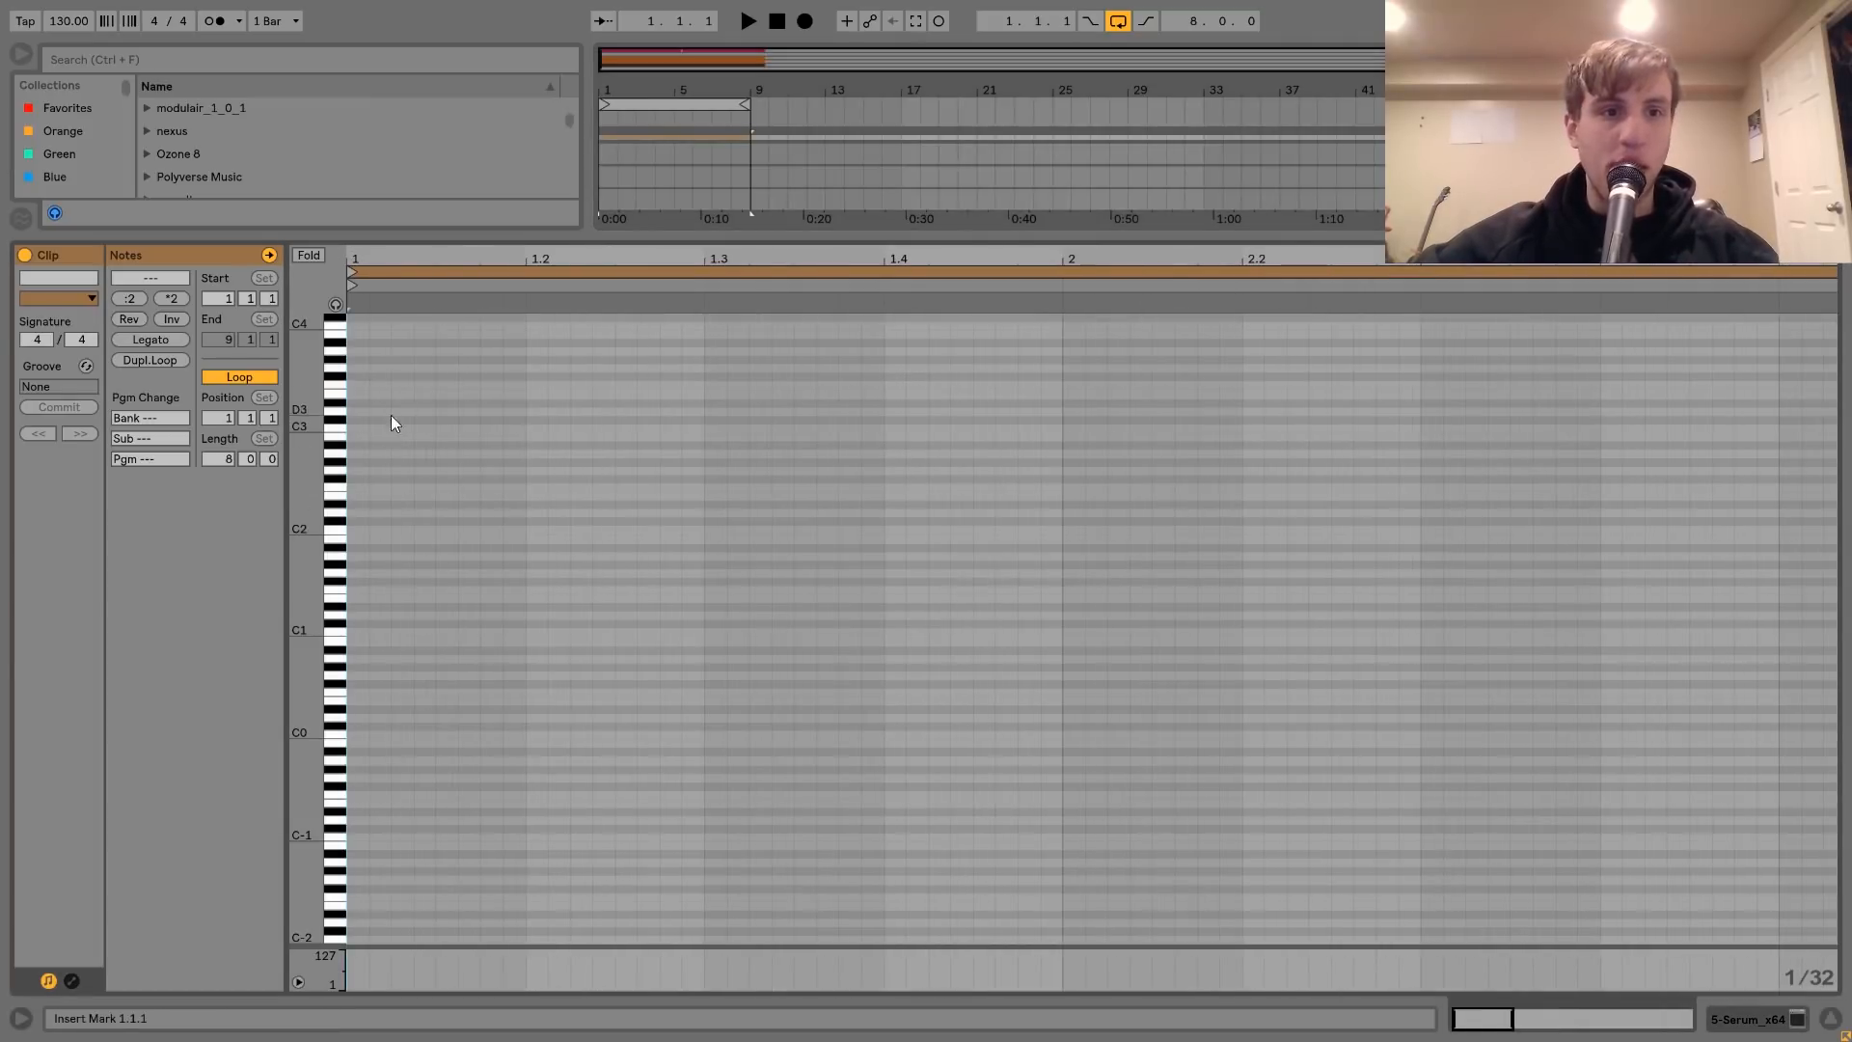
# - Add a sixteenth-long F3 note at 1.1.1 and place a duplicate right after it, raised to G4
pyautogui.doubleClick(363, 387)
pyautogui.hotkey('shift', 'Right')
pyautogui.hotkey('ctrl', 'd')
pyautogui.press('Up')
pyautogui.press('Up')
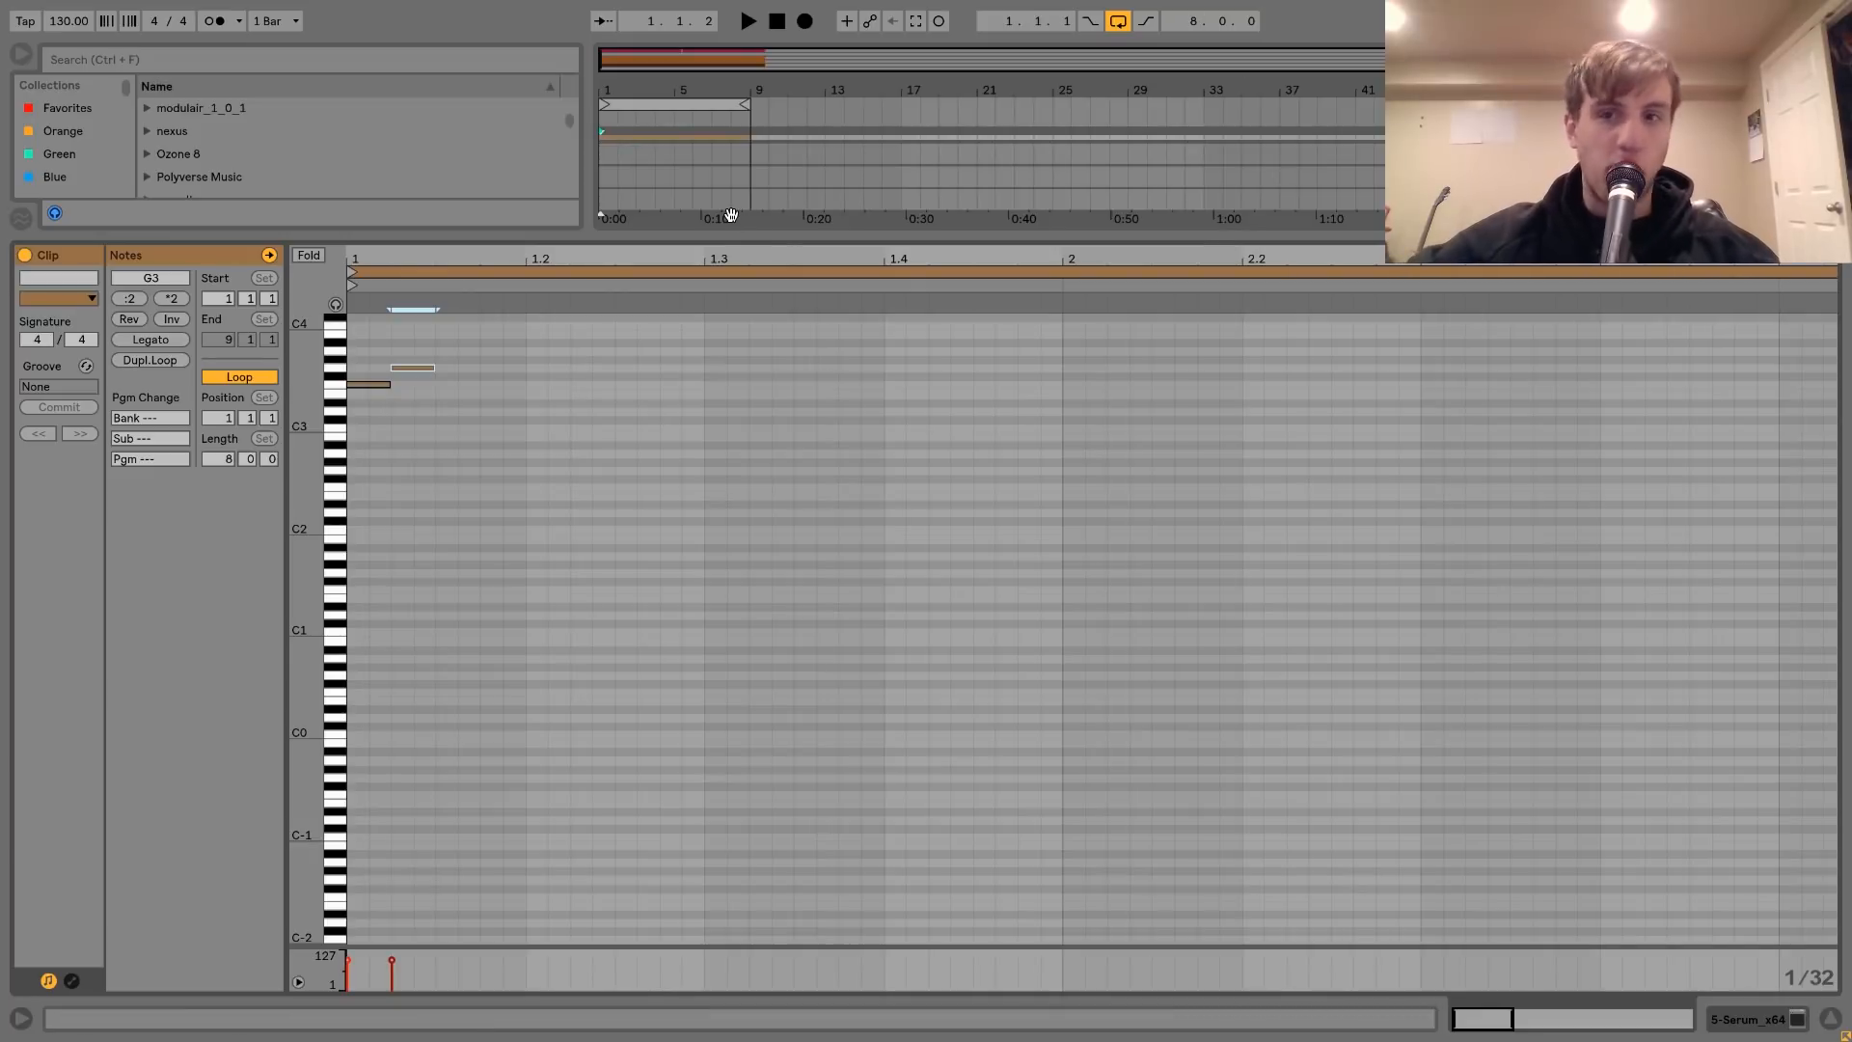
pyautogui.hotkey('shift', 'Up')
pyautogui.click(1601, 176)
pyautogui.click(1601, 199)
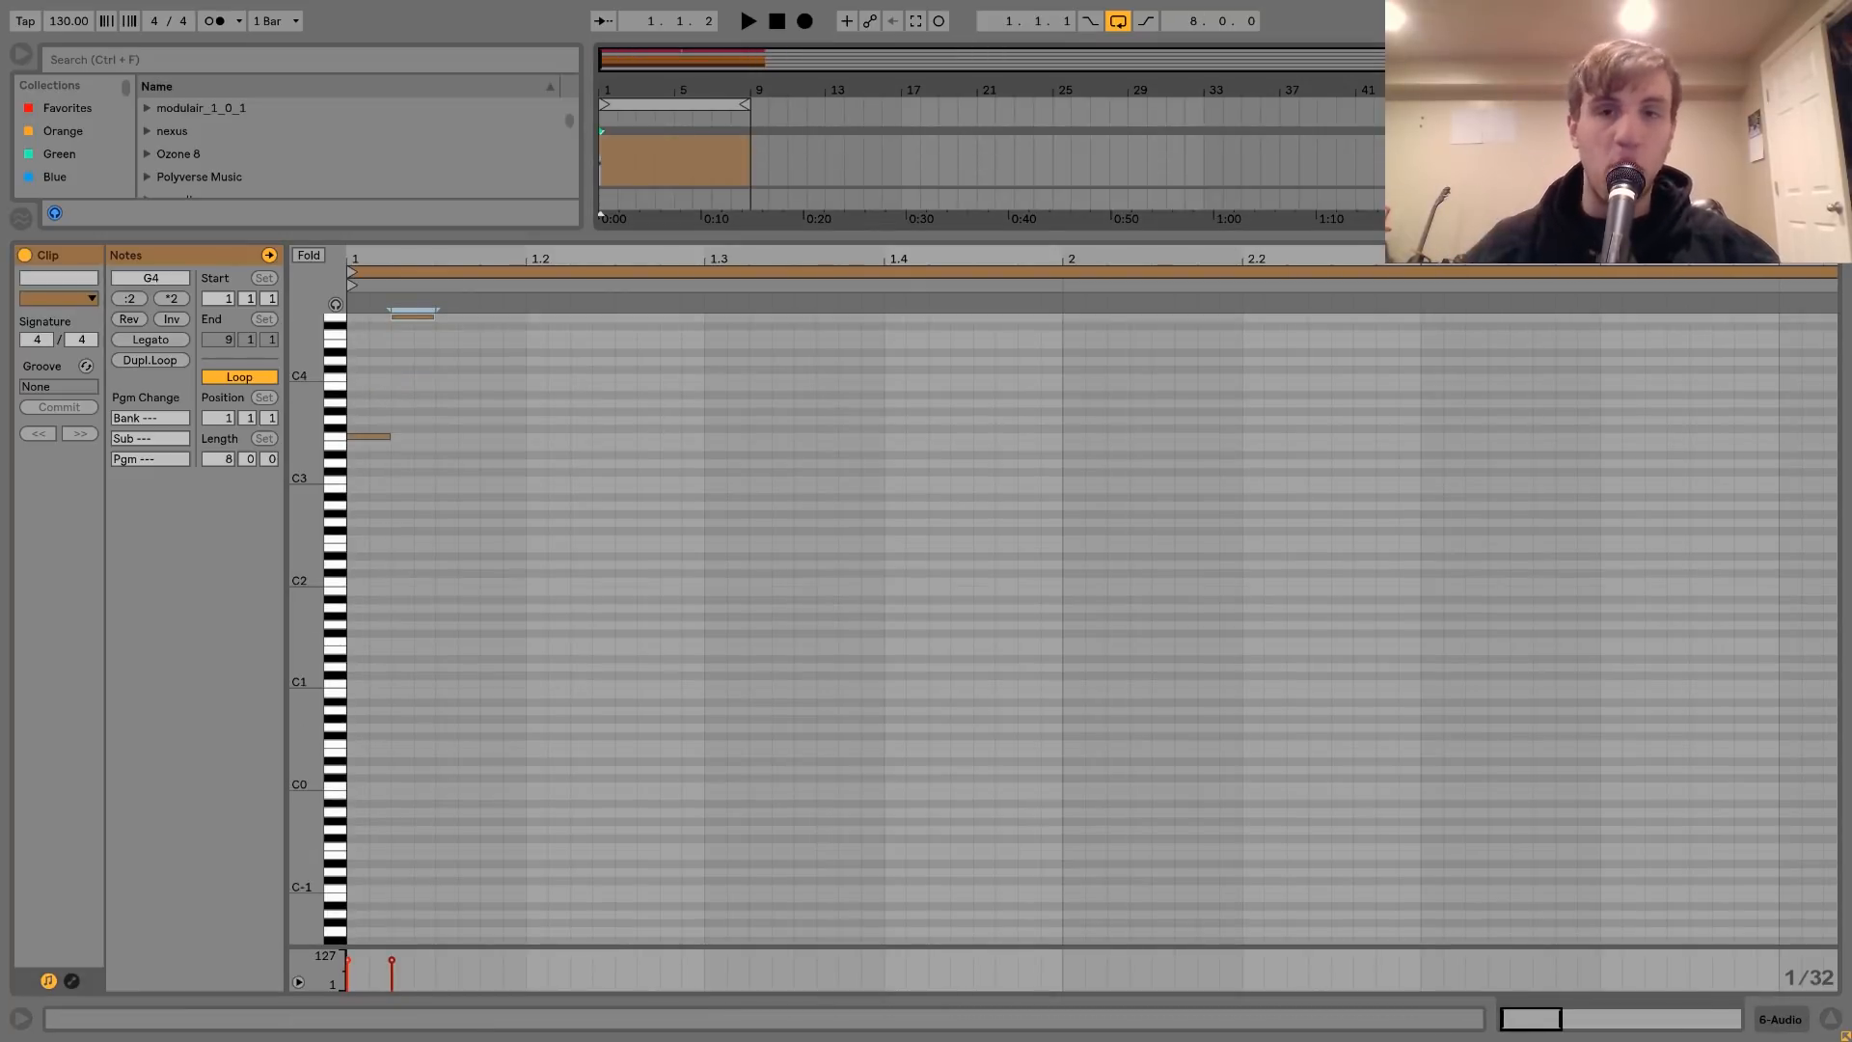
# - Duplicate the G4 note to 1.1.3, raise the copy to G#4, and play the phrase
pyautogui.moveTo(403, 344); pyautogui.dragTo(399, 284)
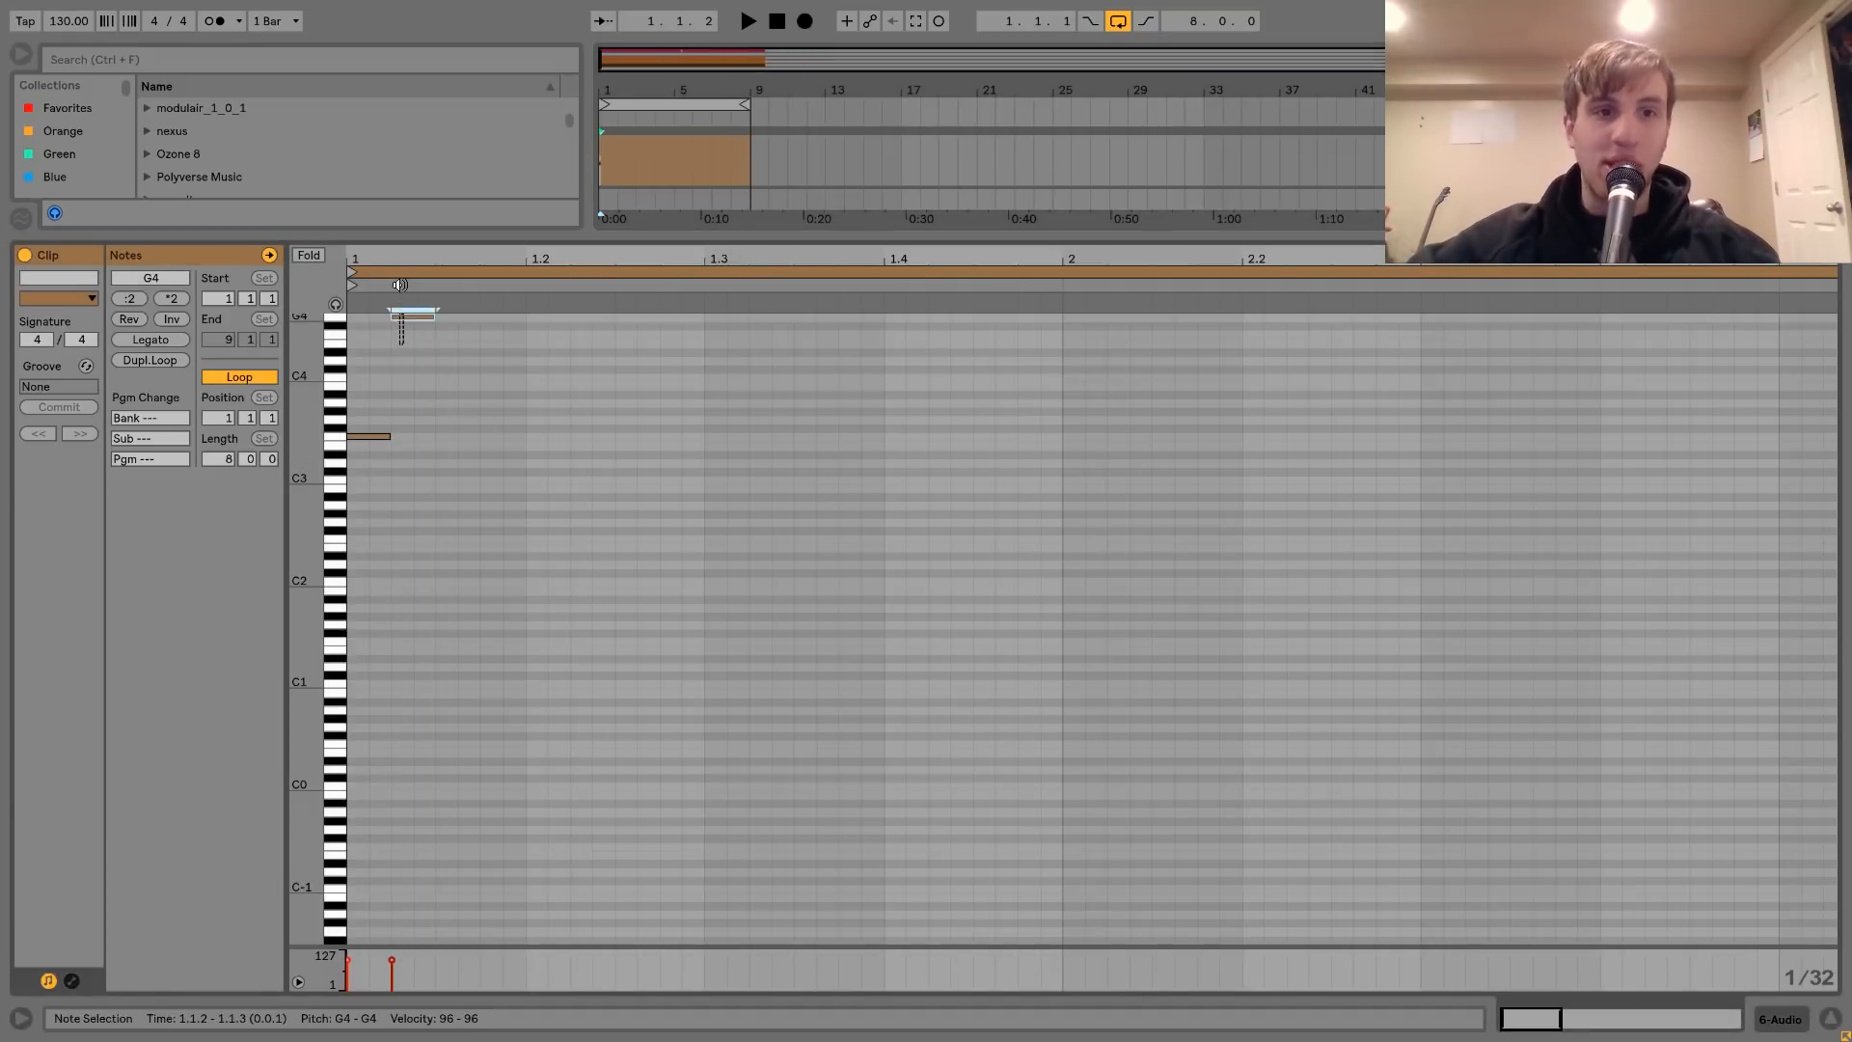
pyautogui.press('Up')
pyautogui.scroll(5, 447, 431)
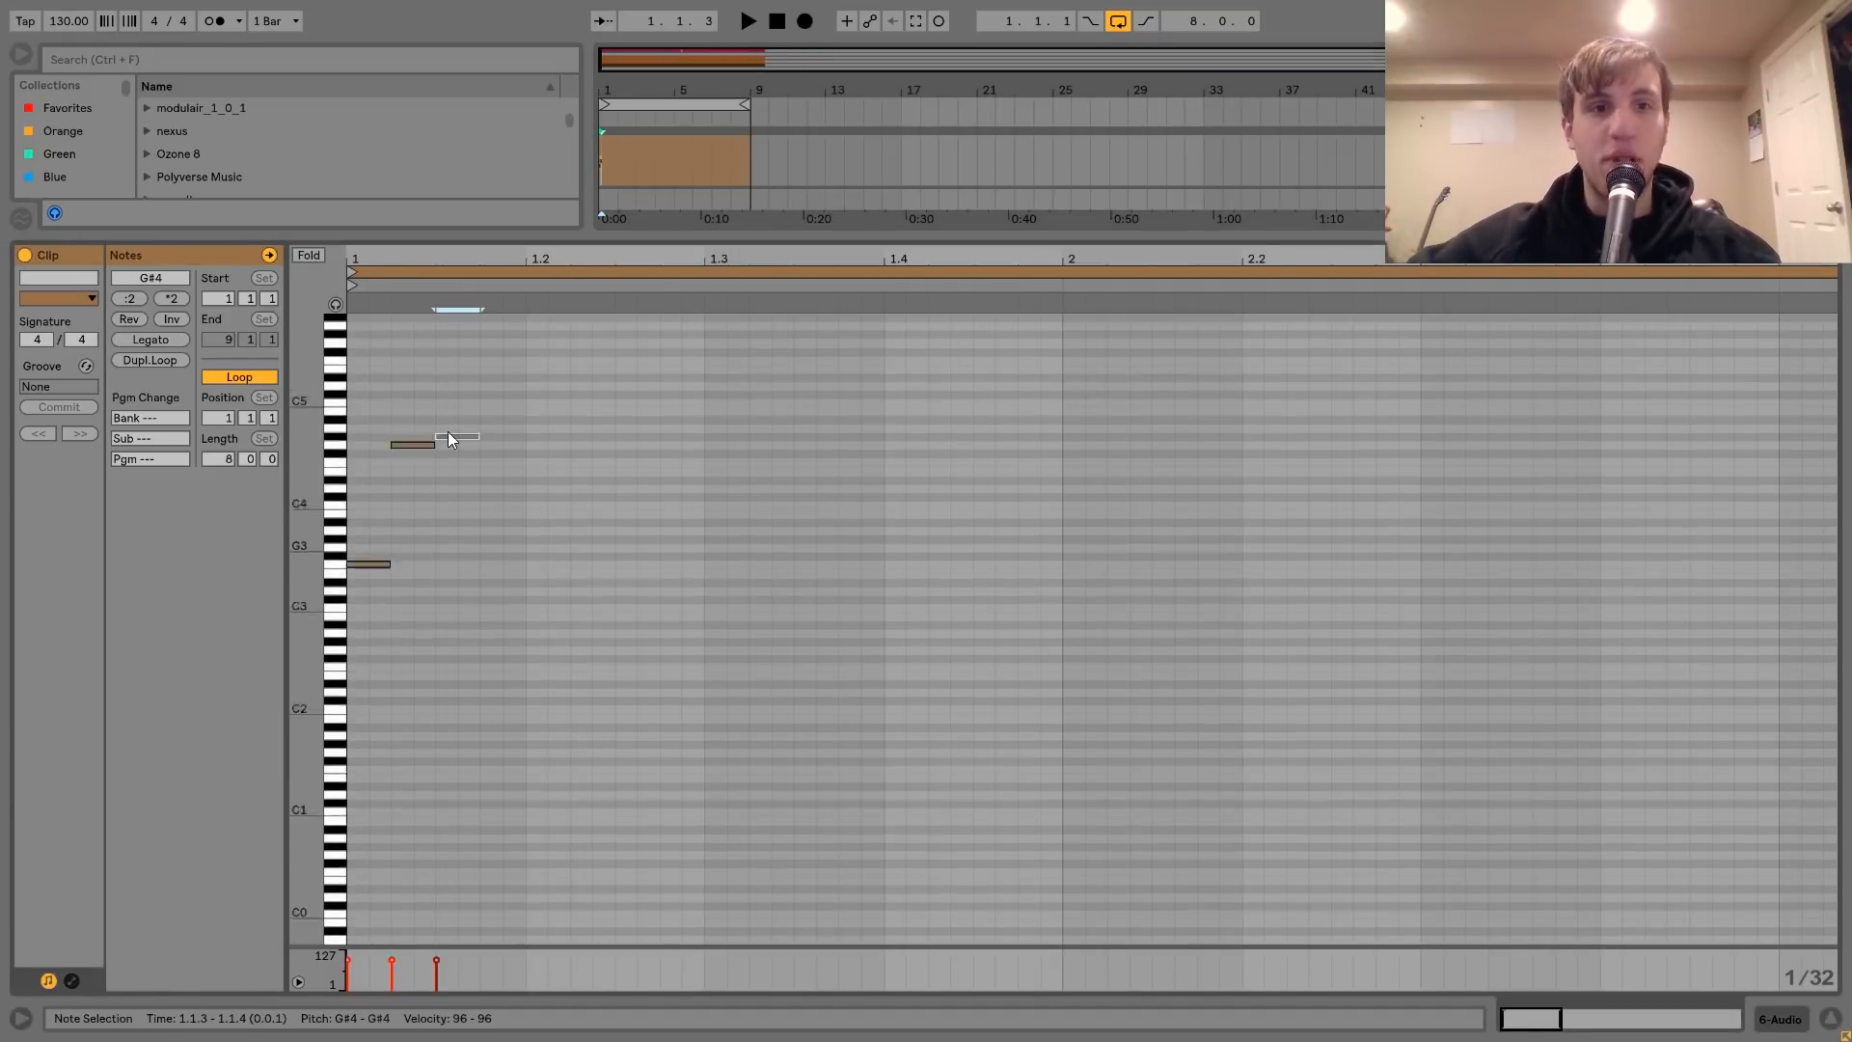
pyautogui.press('space')
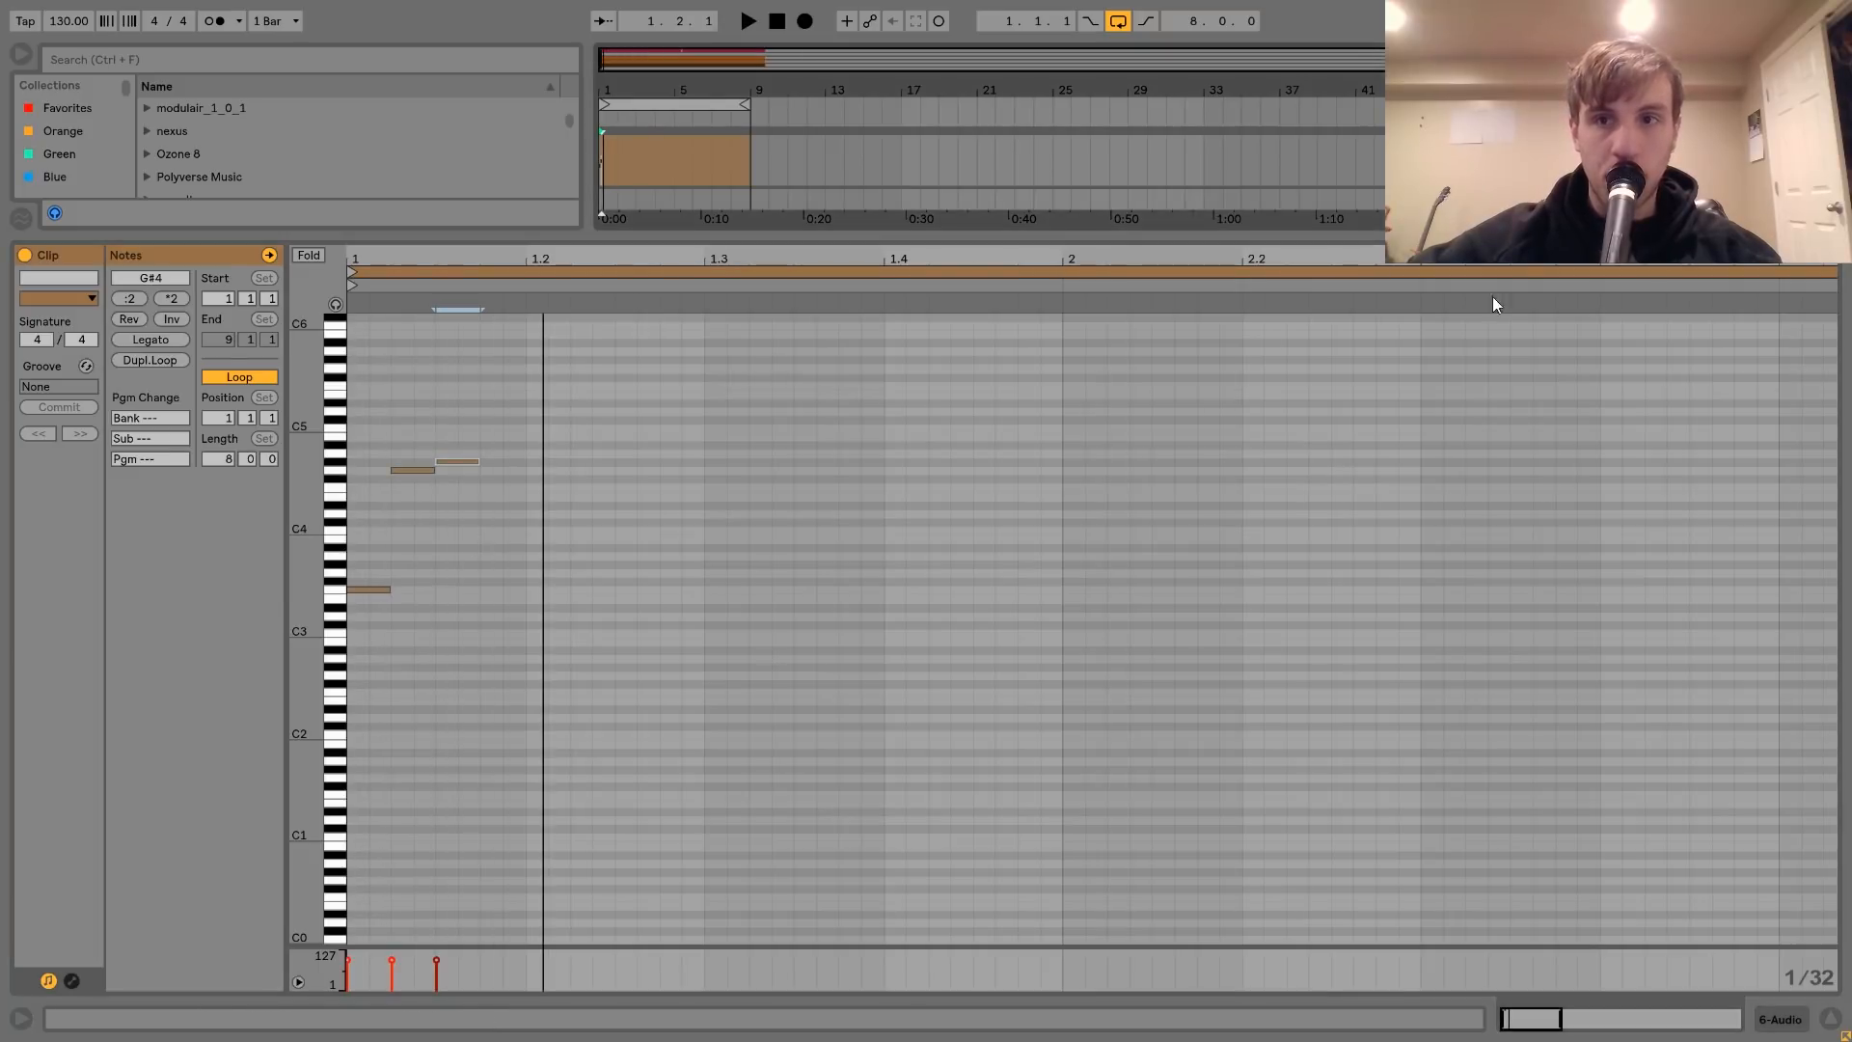
# - Shift all three notes together so the phrase starts at 1.2.4, checking its timing with playback
pyautogui.click(837, 550)
pyautogui.hotkey('ctrl', 'a')
pyautogui.press('Right')
pyautogui.press('Right')
pyautogui.press('Right')
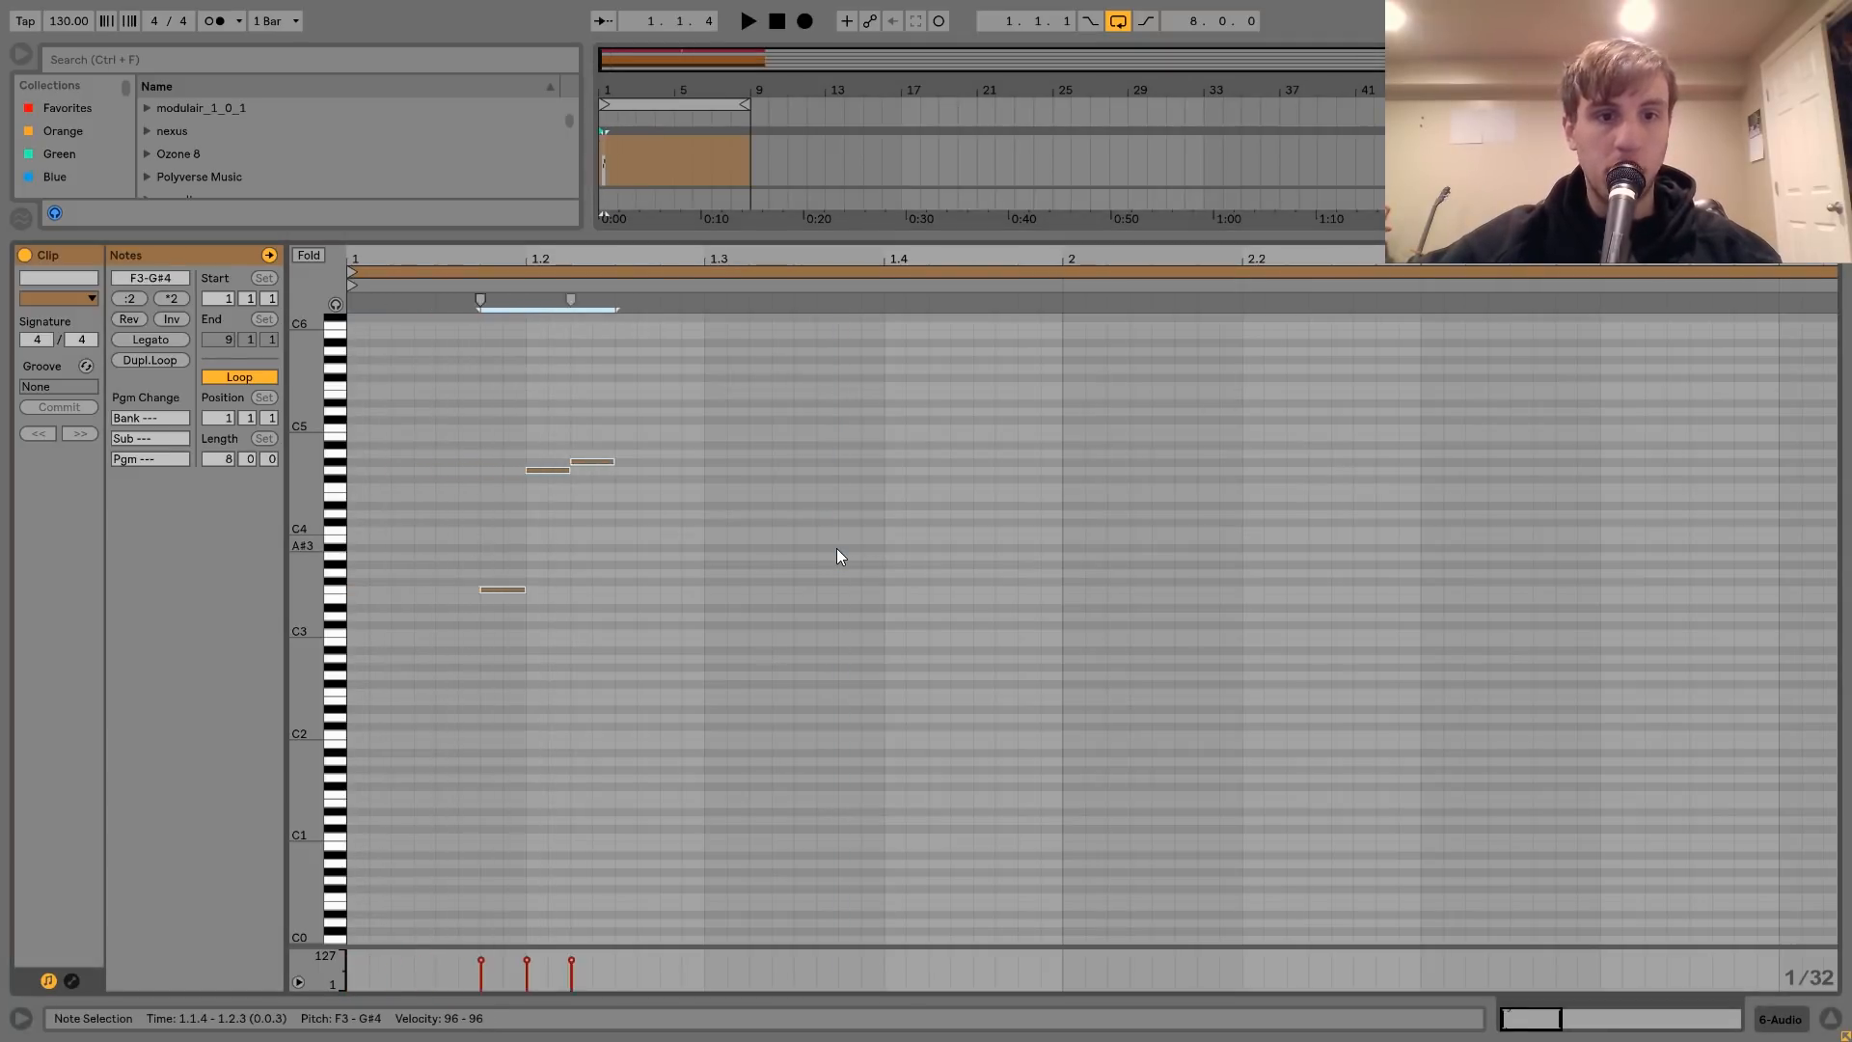
pyautogui.press('Right')
pyautogui.press('space')
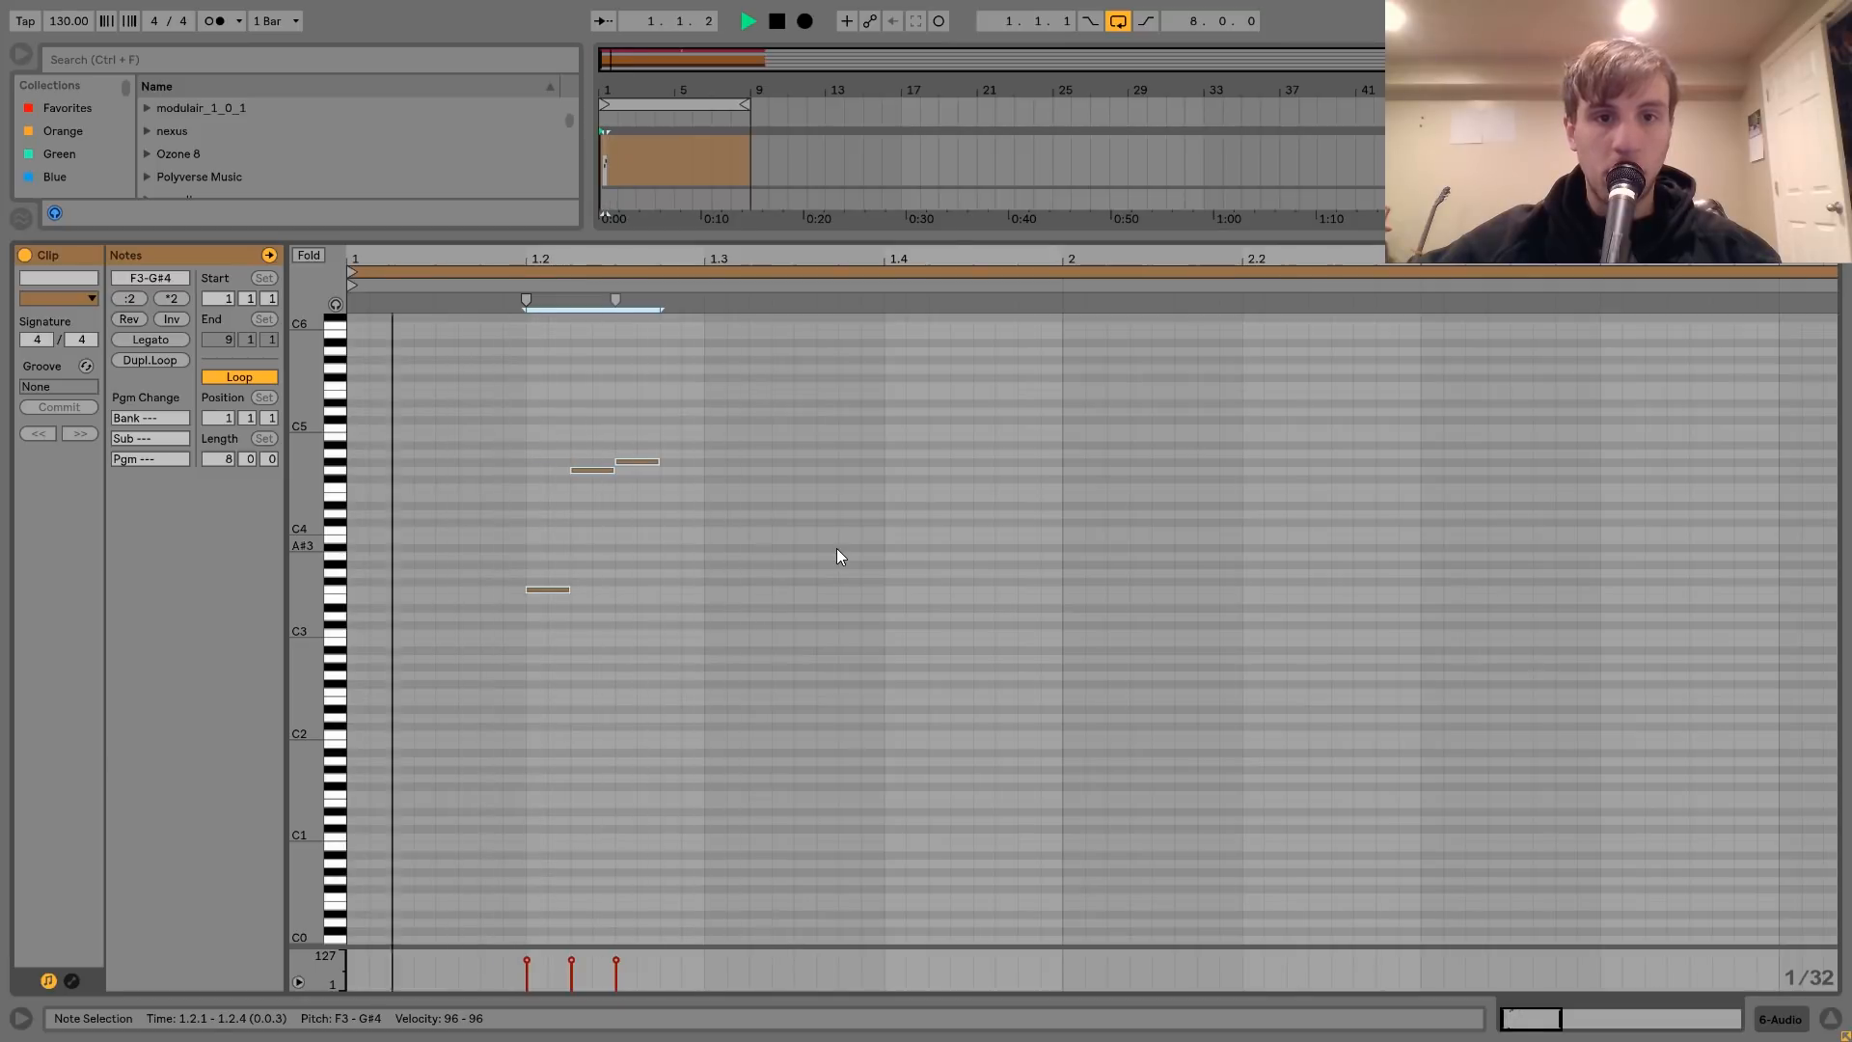
pyautogui.press('Right')
pyautogui.press('Right')
pyautogui.press('Right')
pyautogui.press('space')
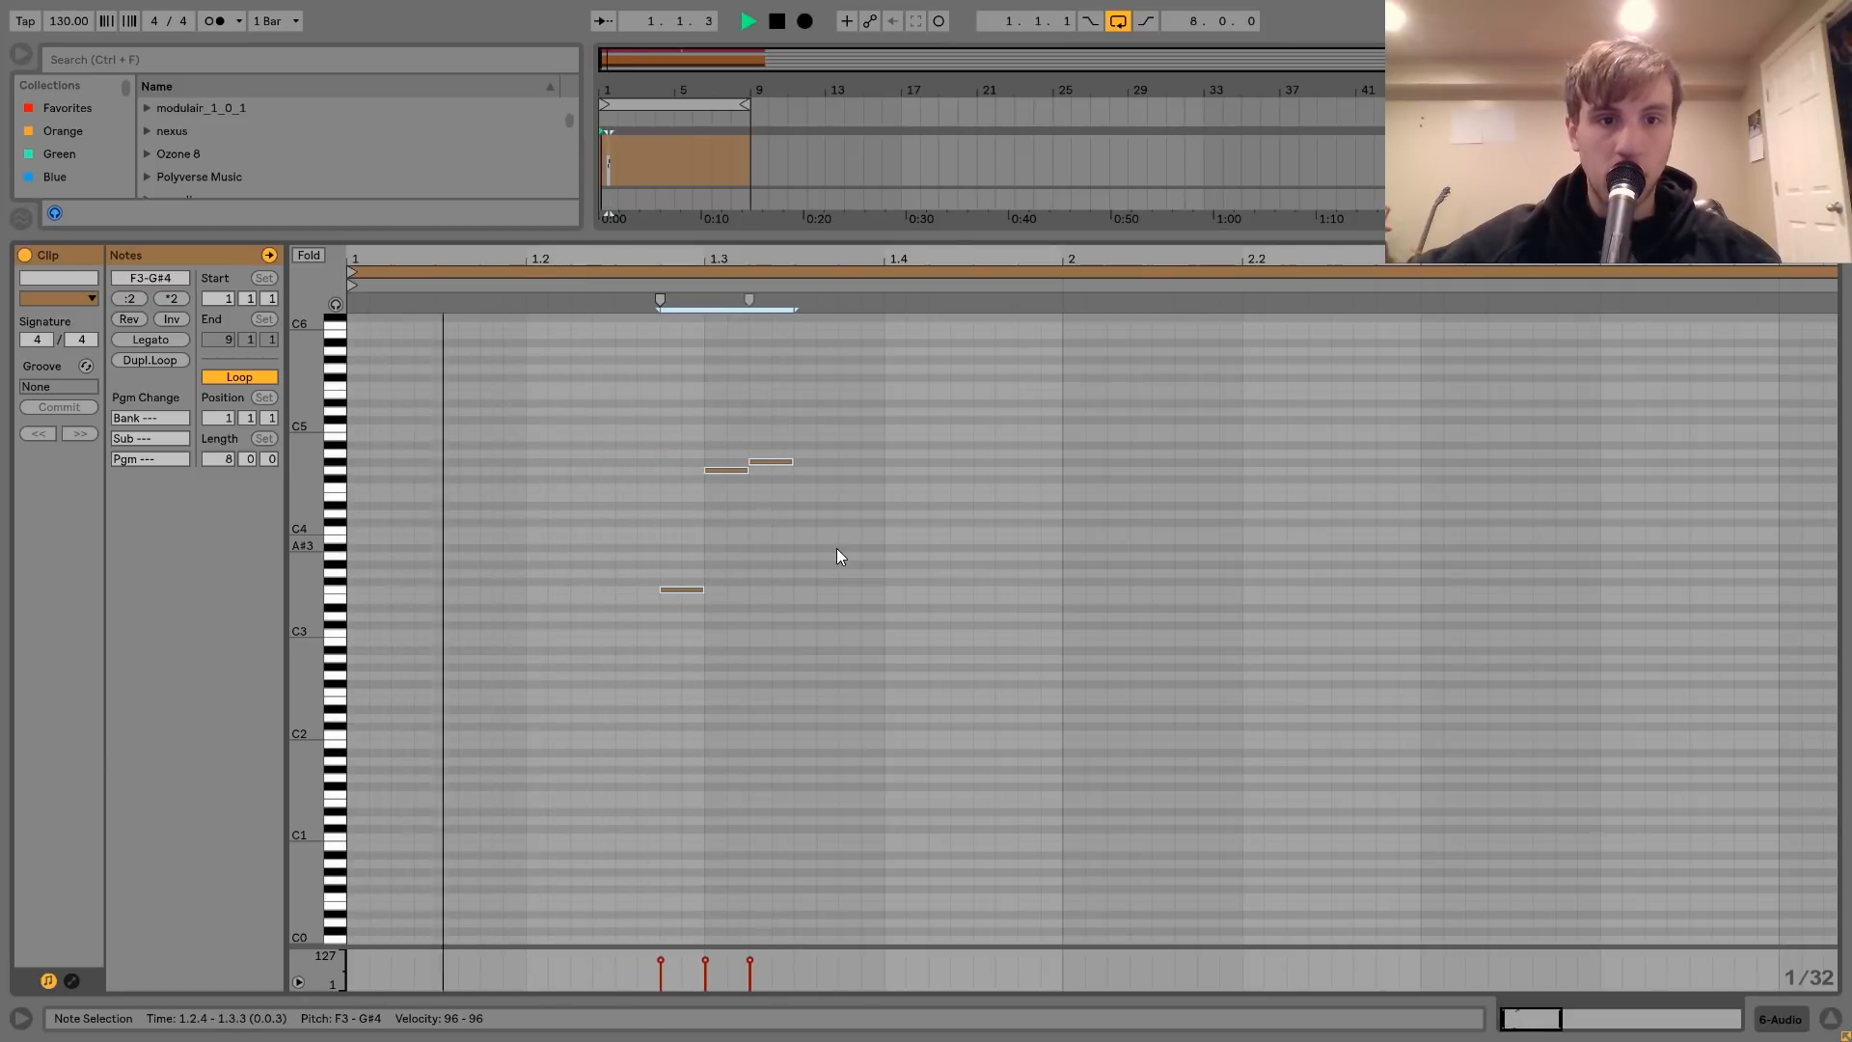
# - Space out the two upper notes, moving G4 to 1.3.2 and G#4 to 1.3.4
pyautogui.moveTo(725, 520); pyautogui.dragTo(837, 500)
pyautogui.press('Right')
pyautogui.press('Right')
pyautogui.press('Right')
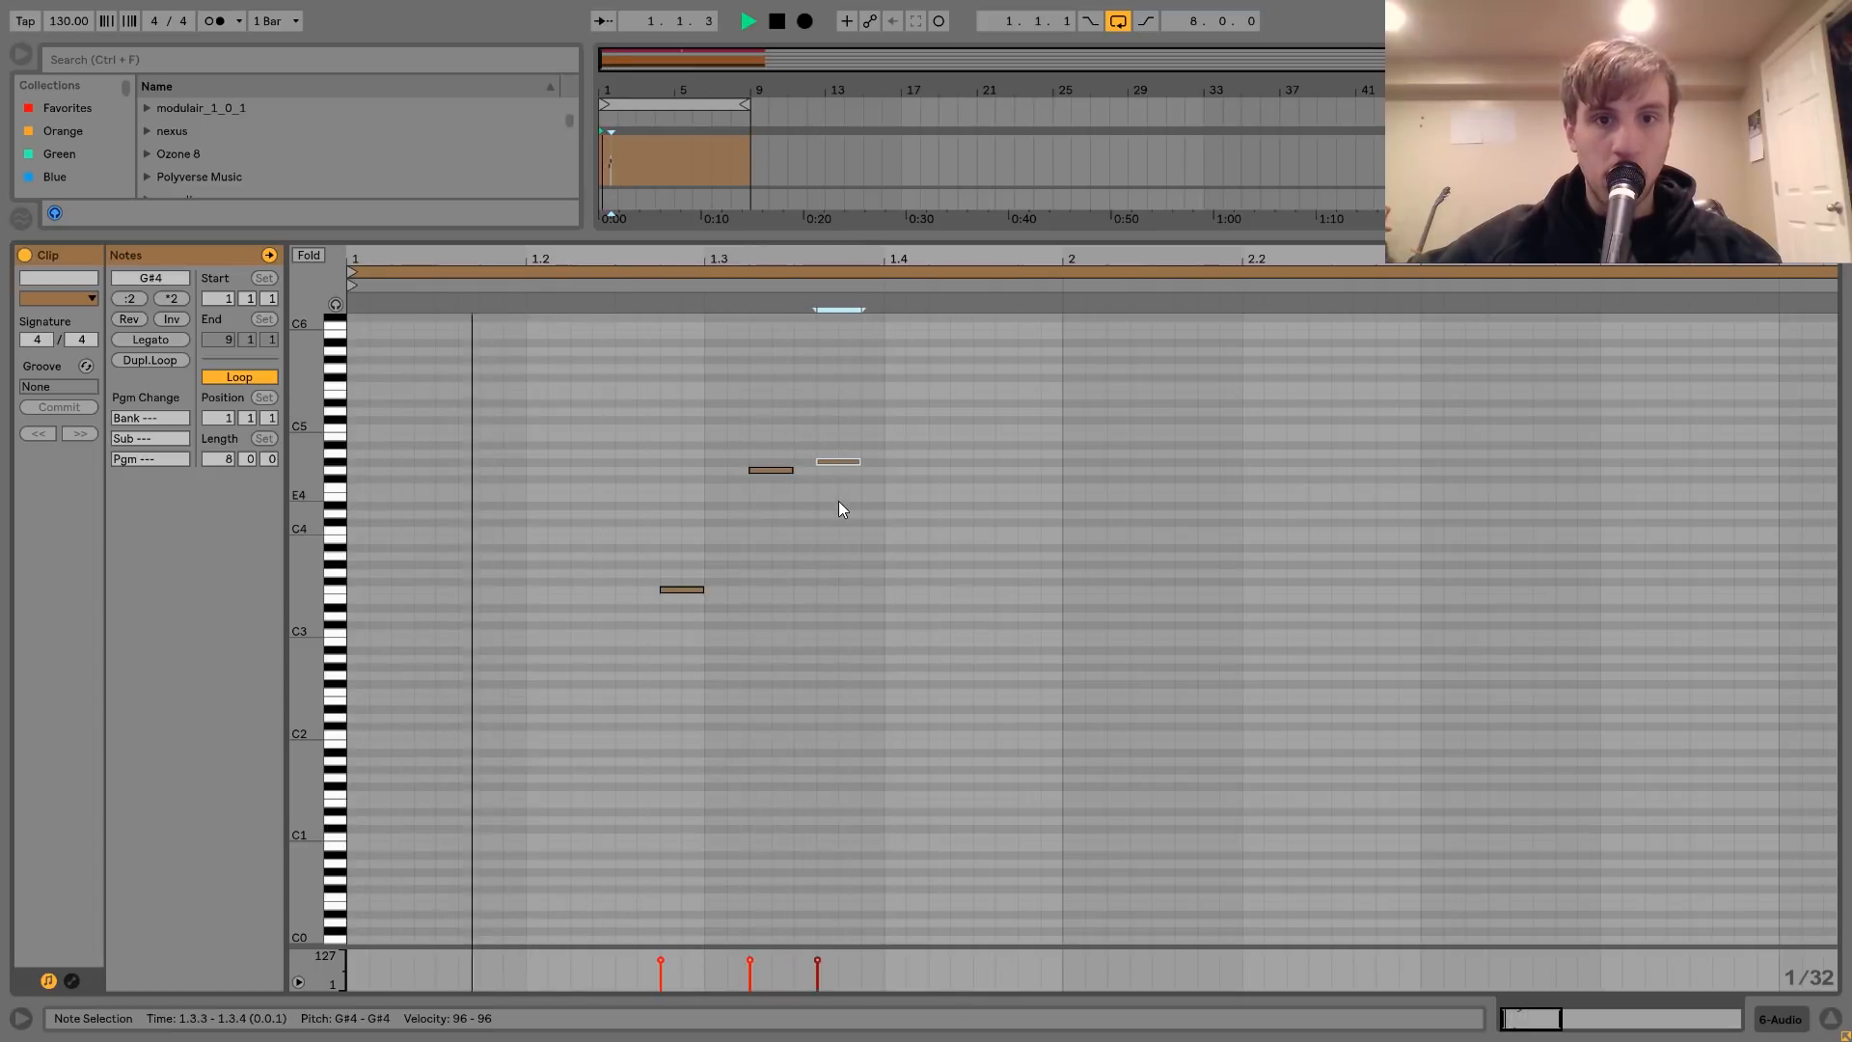
pyautogui.press('Right')
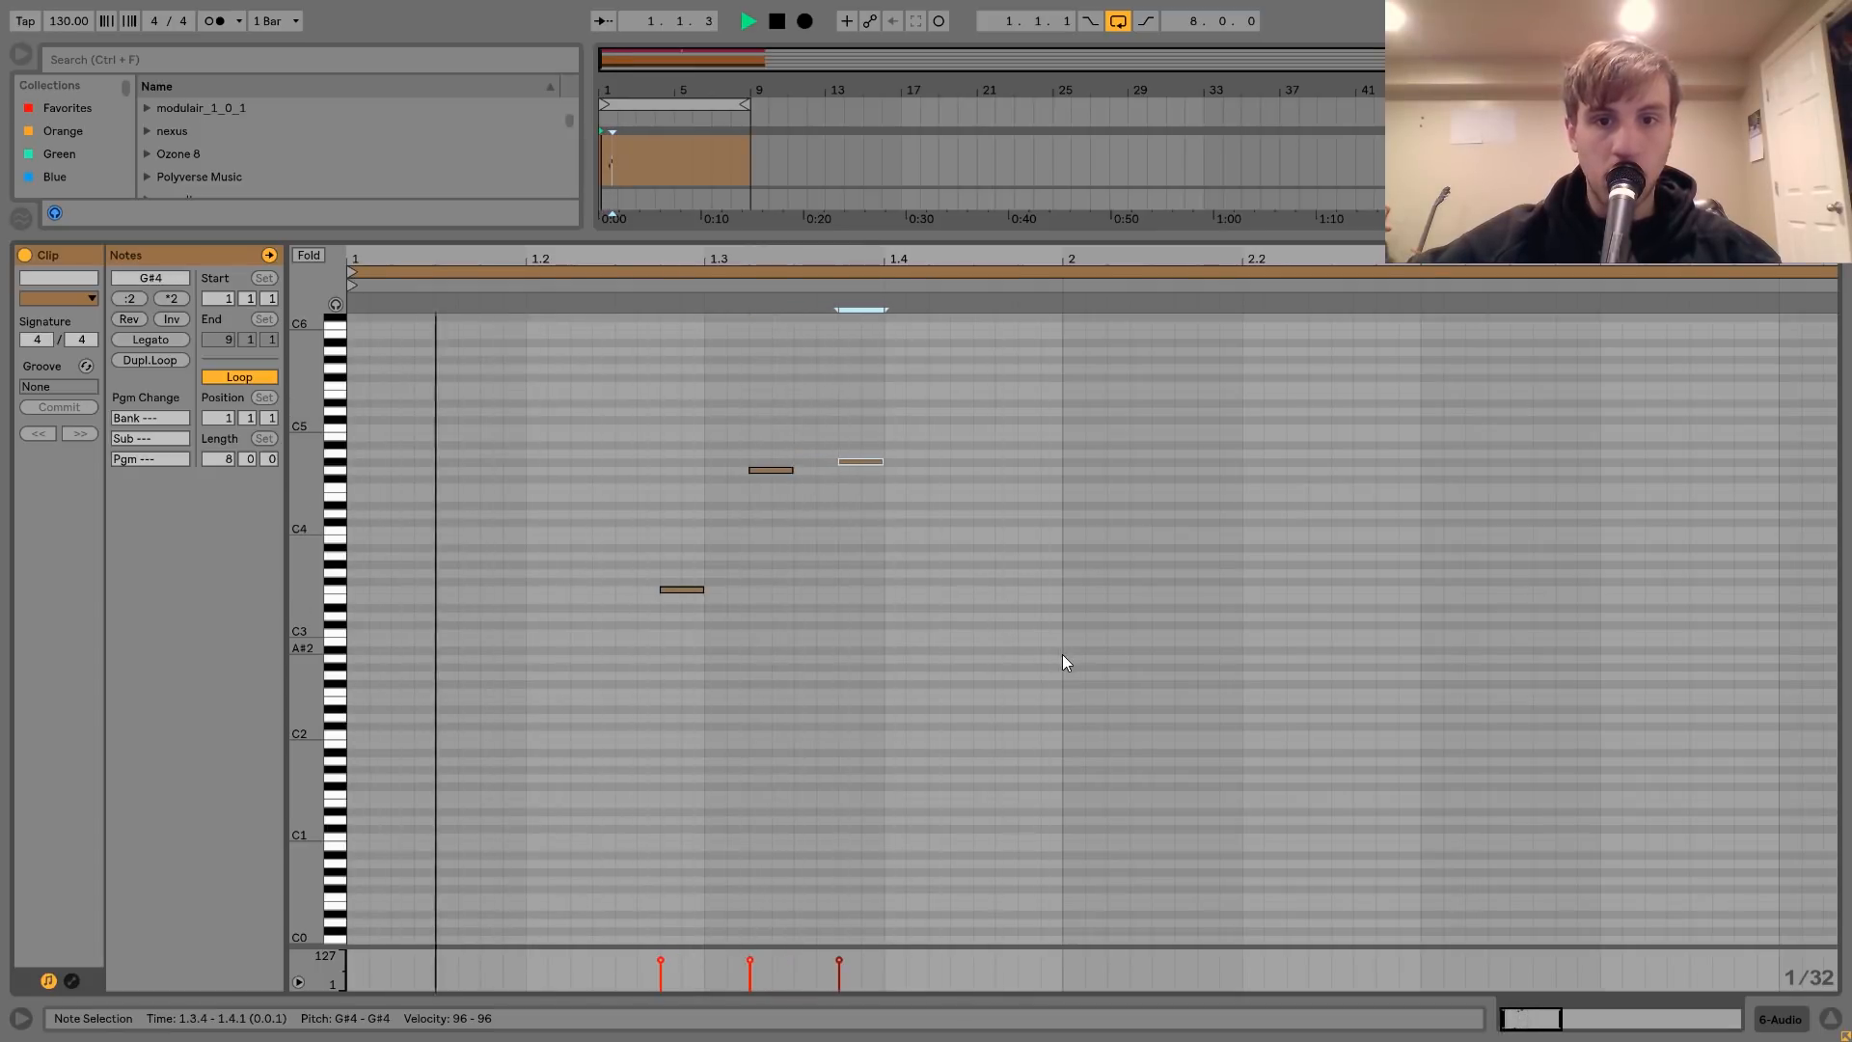
# - Duplicate the one-bar, three-note pattern into bars 2 and 3 of the clip
pyautogui.moveTo(1057, 652); pyautogui.dragTo(343, 343)
pyautogui.hotkey('ctrl', 'd')
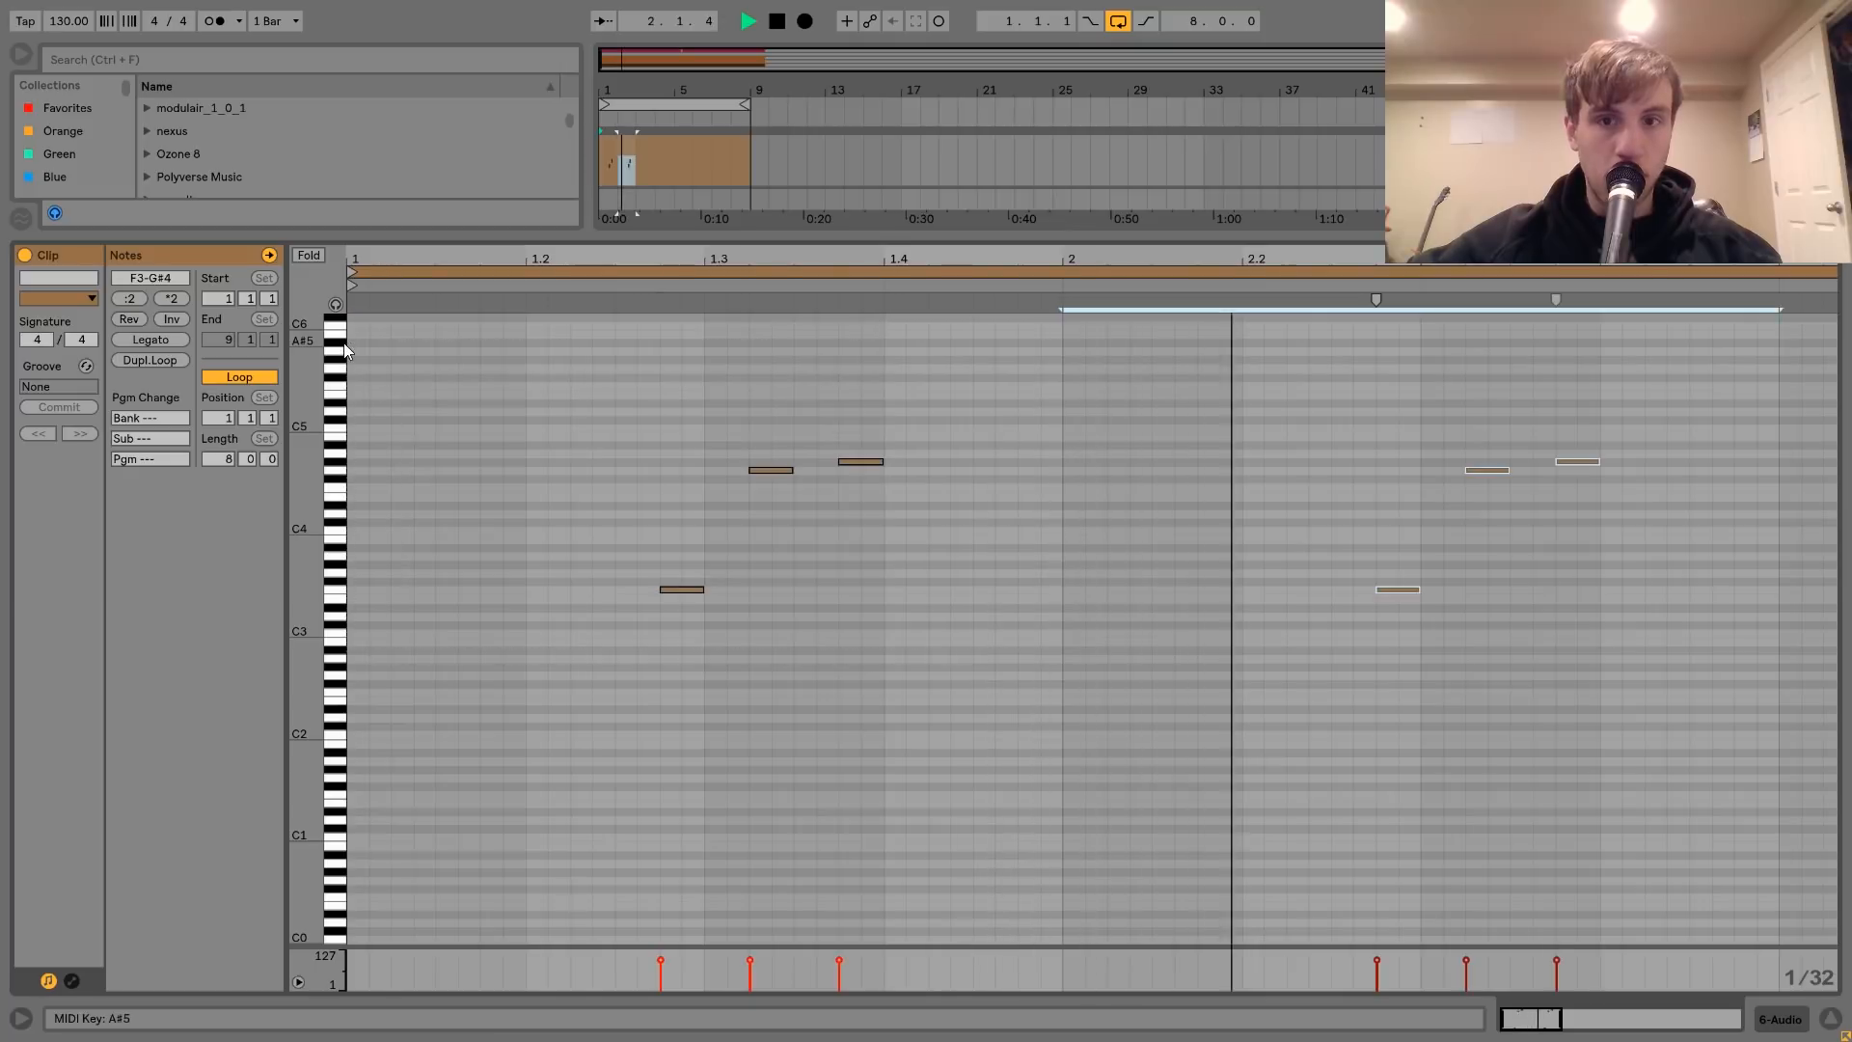
pyautogui.hotkey('ctrl', 'd')
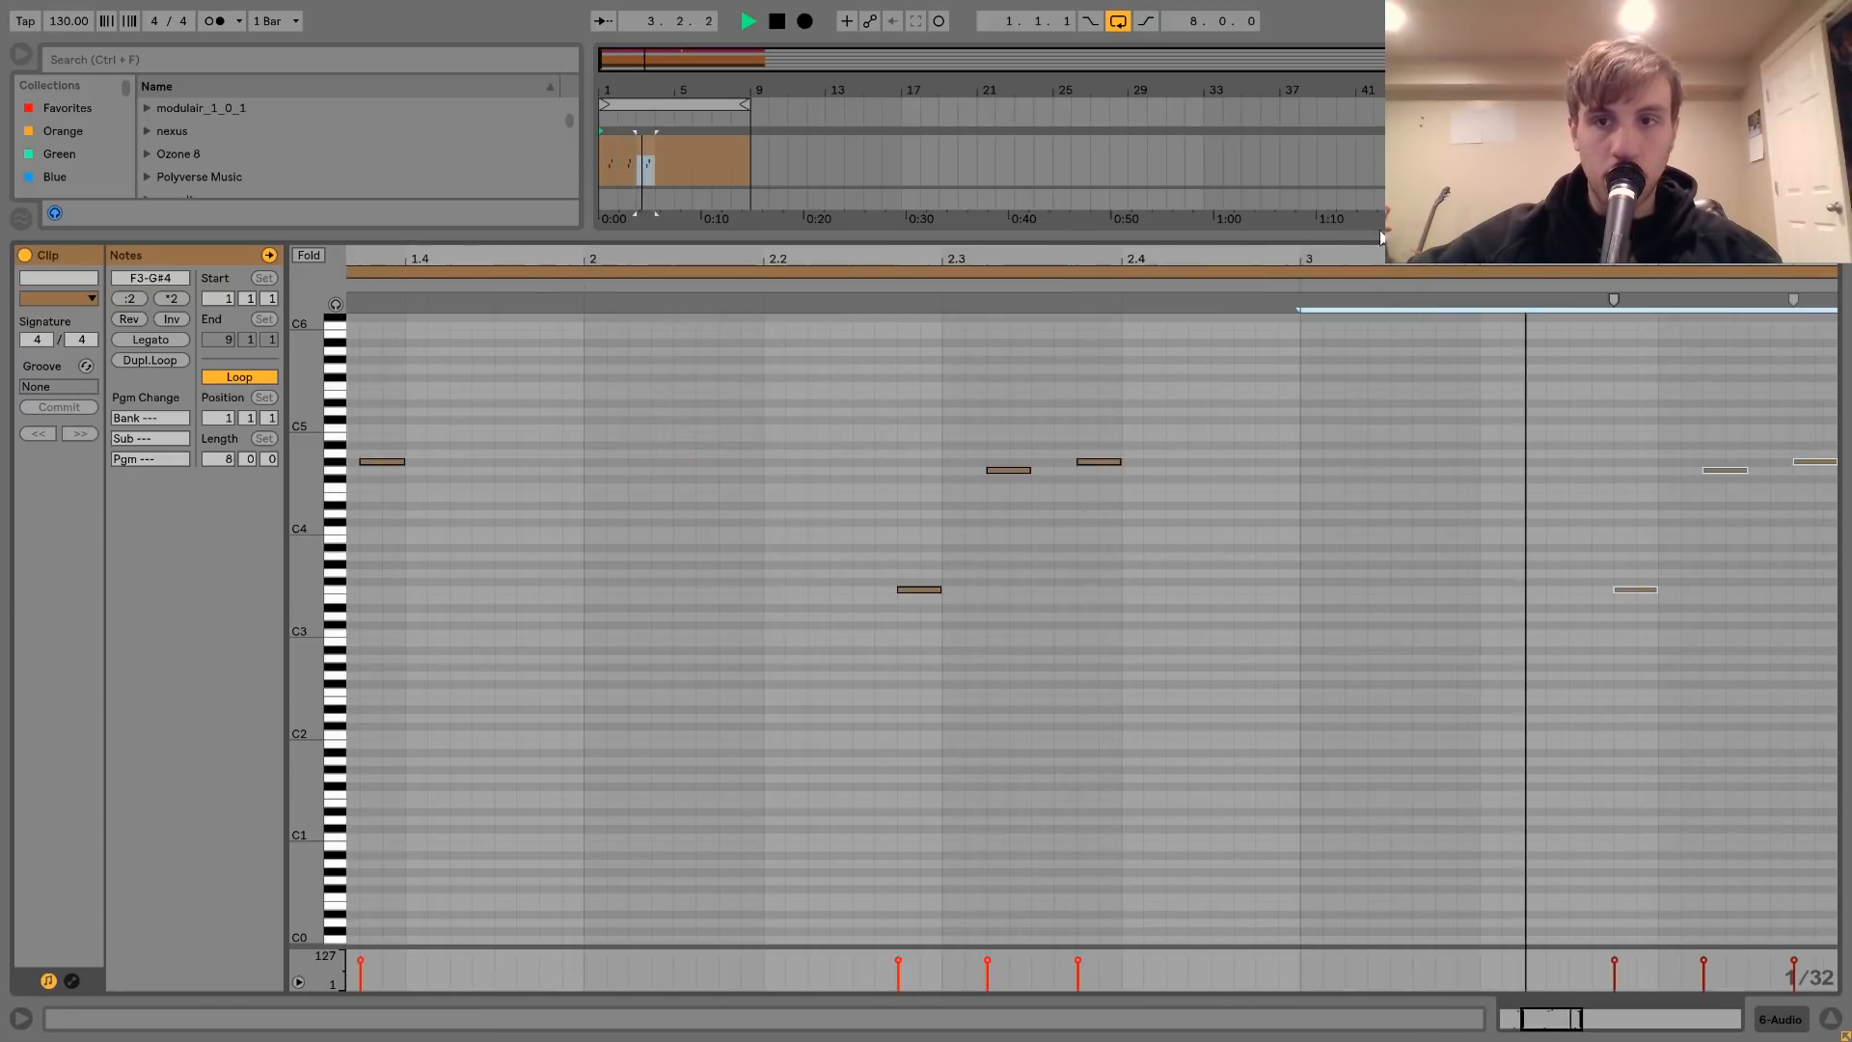
# - Duplicate the one-bar note pattern into bars 4 and 5 of the Serum clip
pyautogui.hotkey('ctrl', 'd')
pyautogui.hotkey('ctrl', 'd')
pyautogui.hotkey('shift', 'Tab')
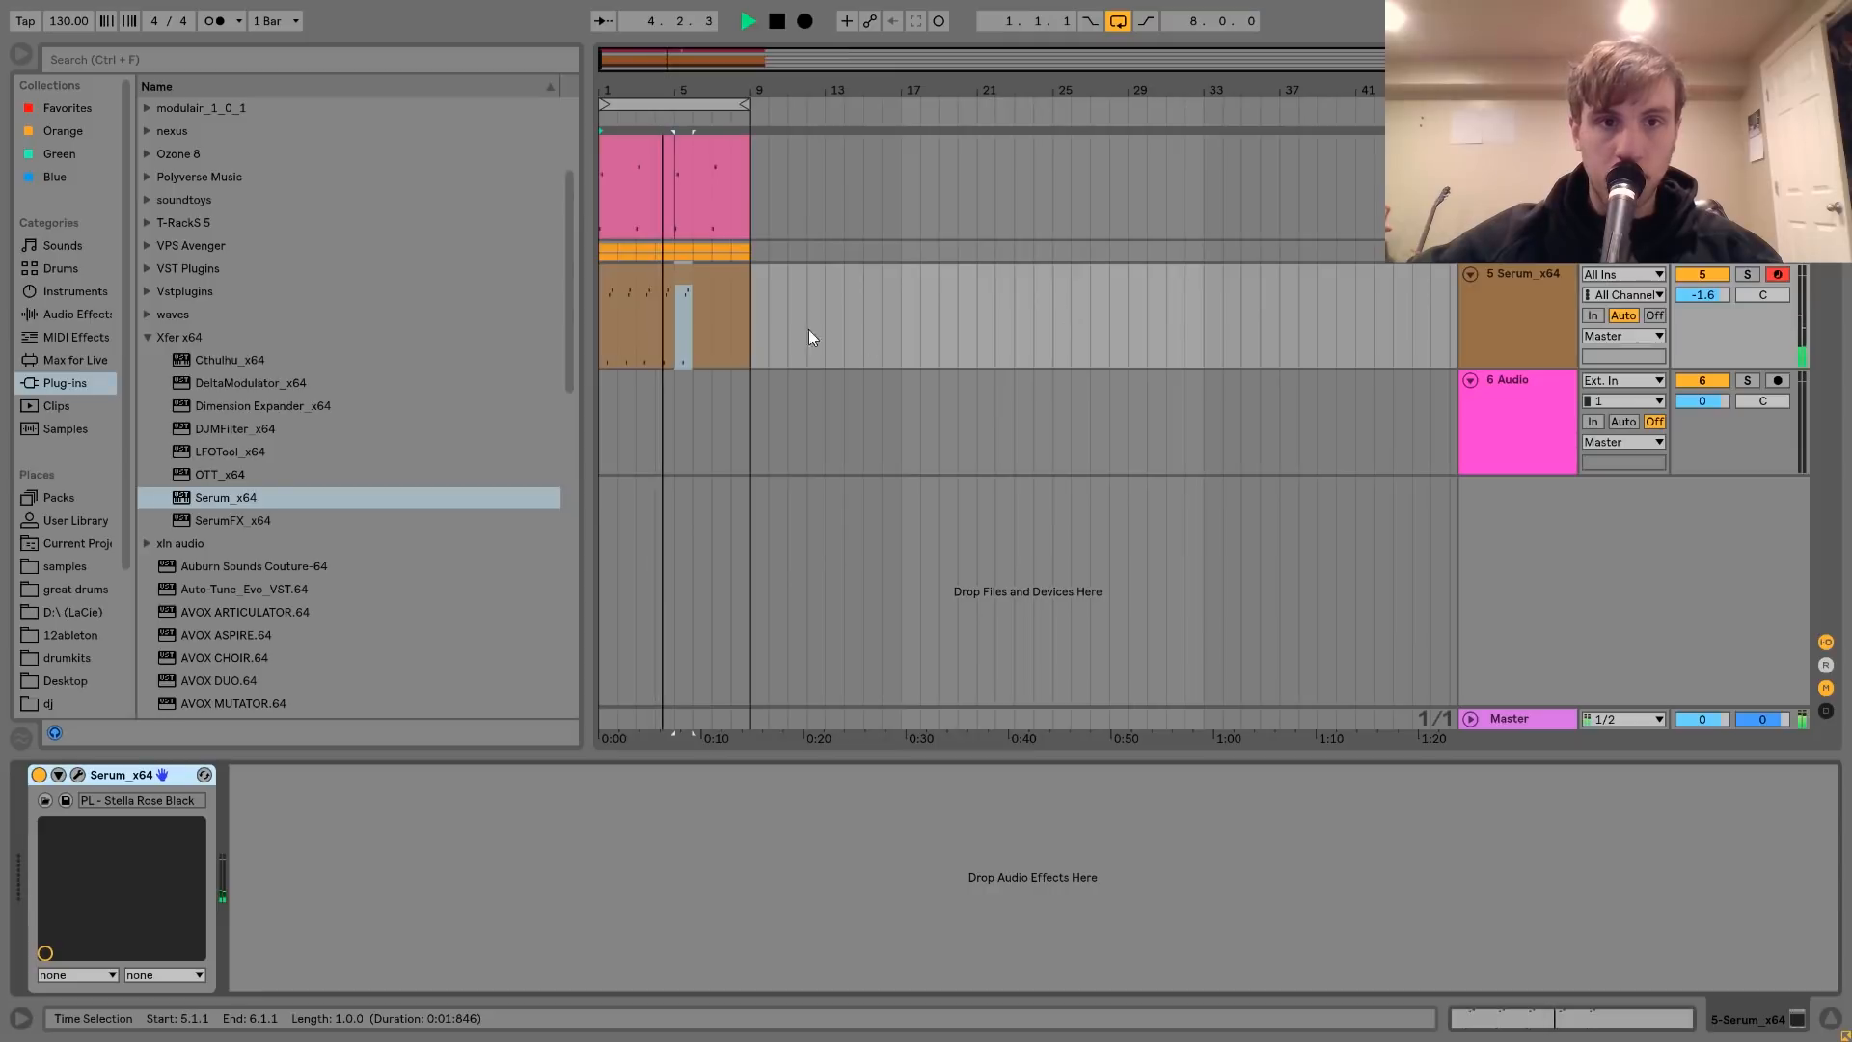
# - Trim the Serum clip to four bars, ending at bar 5, and duplicate it to fill bars 5 through 8
pyautogui.moveTo(746, 277); pyautogui.dragTo(680, 276)
pyautogui.hotkey('ctrl', 'd')
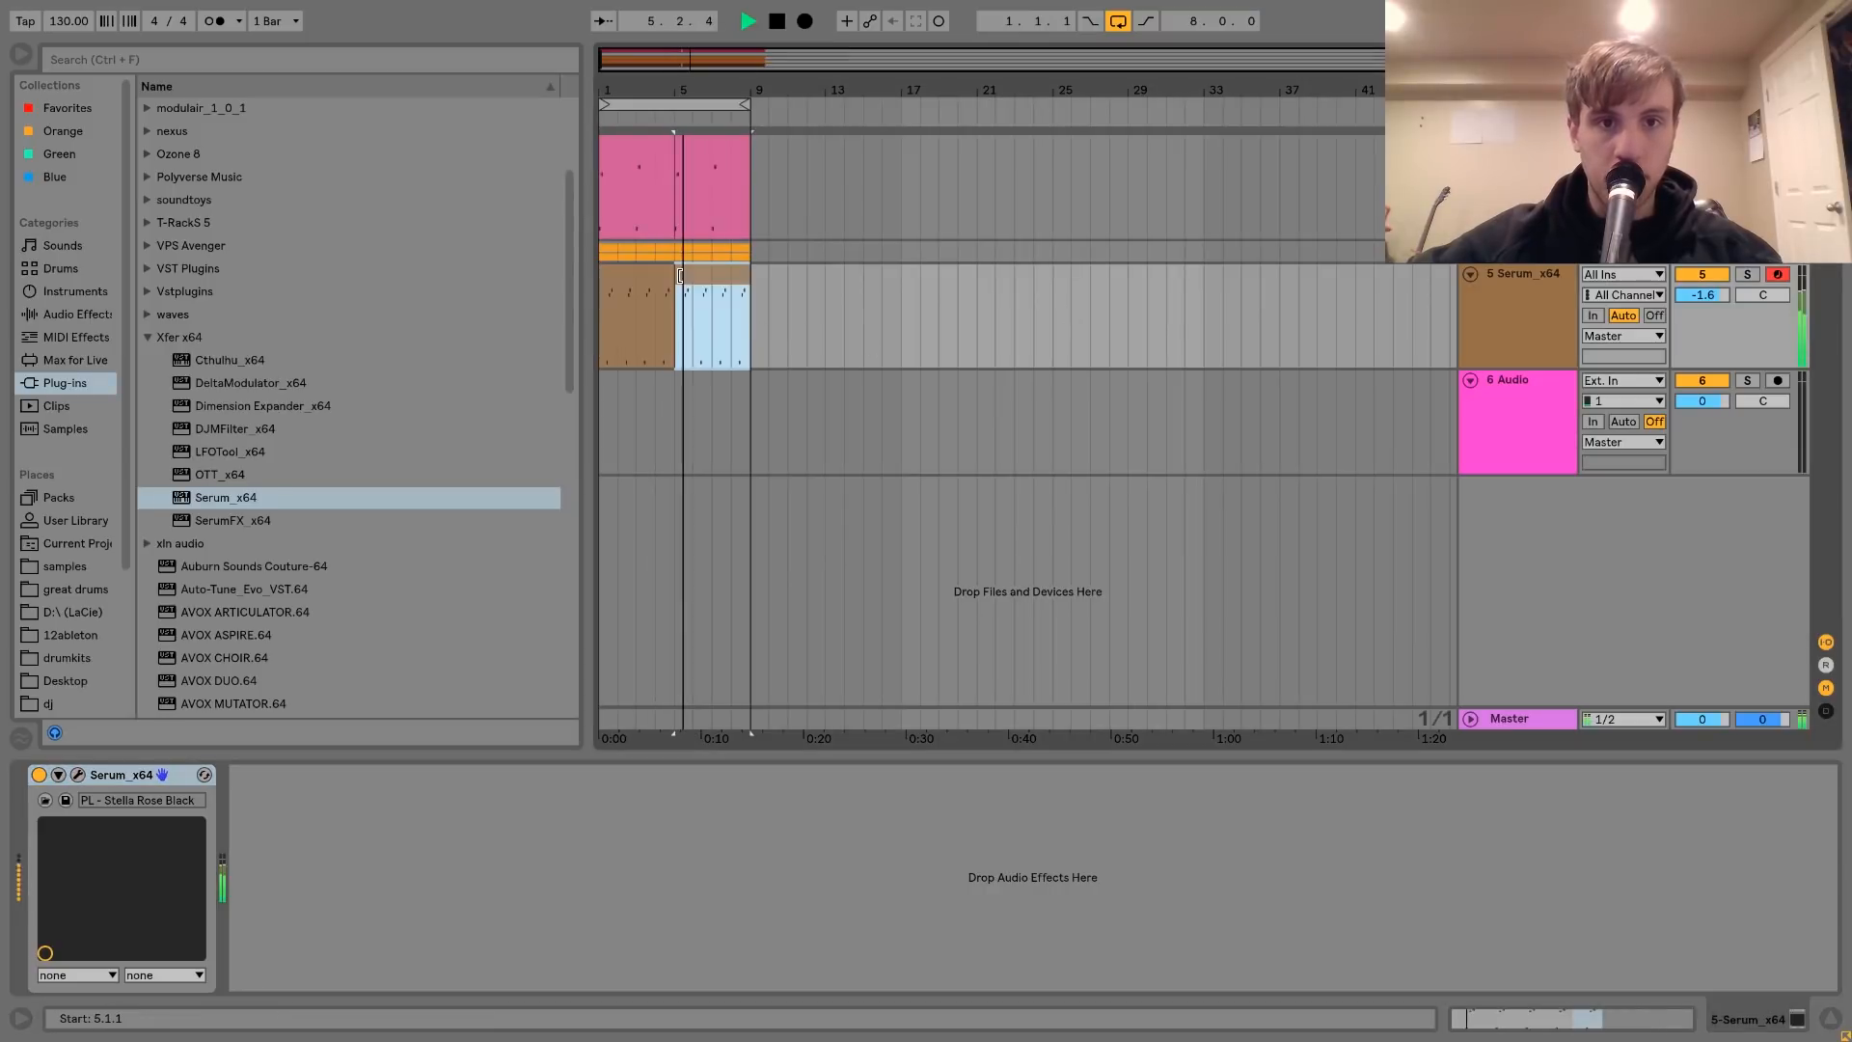
# - In the first four-bar Serum clip, add a sixteenth note at 1.3.1 and raise it to C5
pyautogui.click(656, 271)
pyautogui.hotkey('shift', 'Tab')
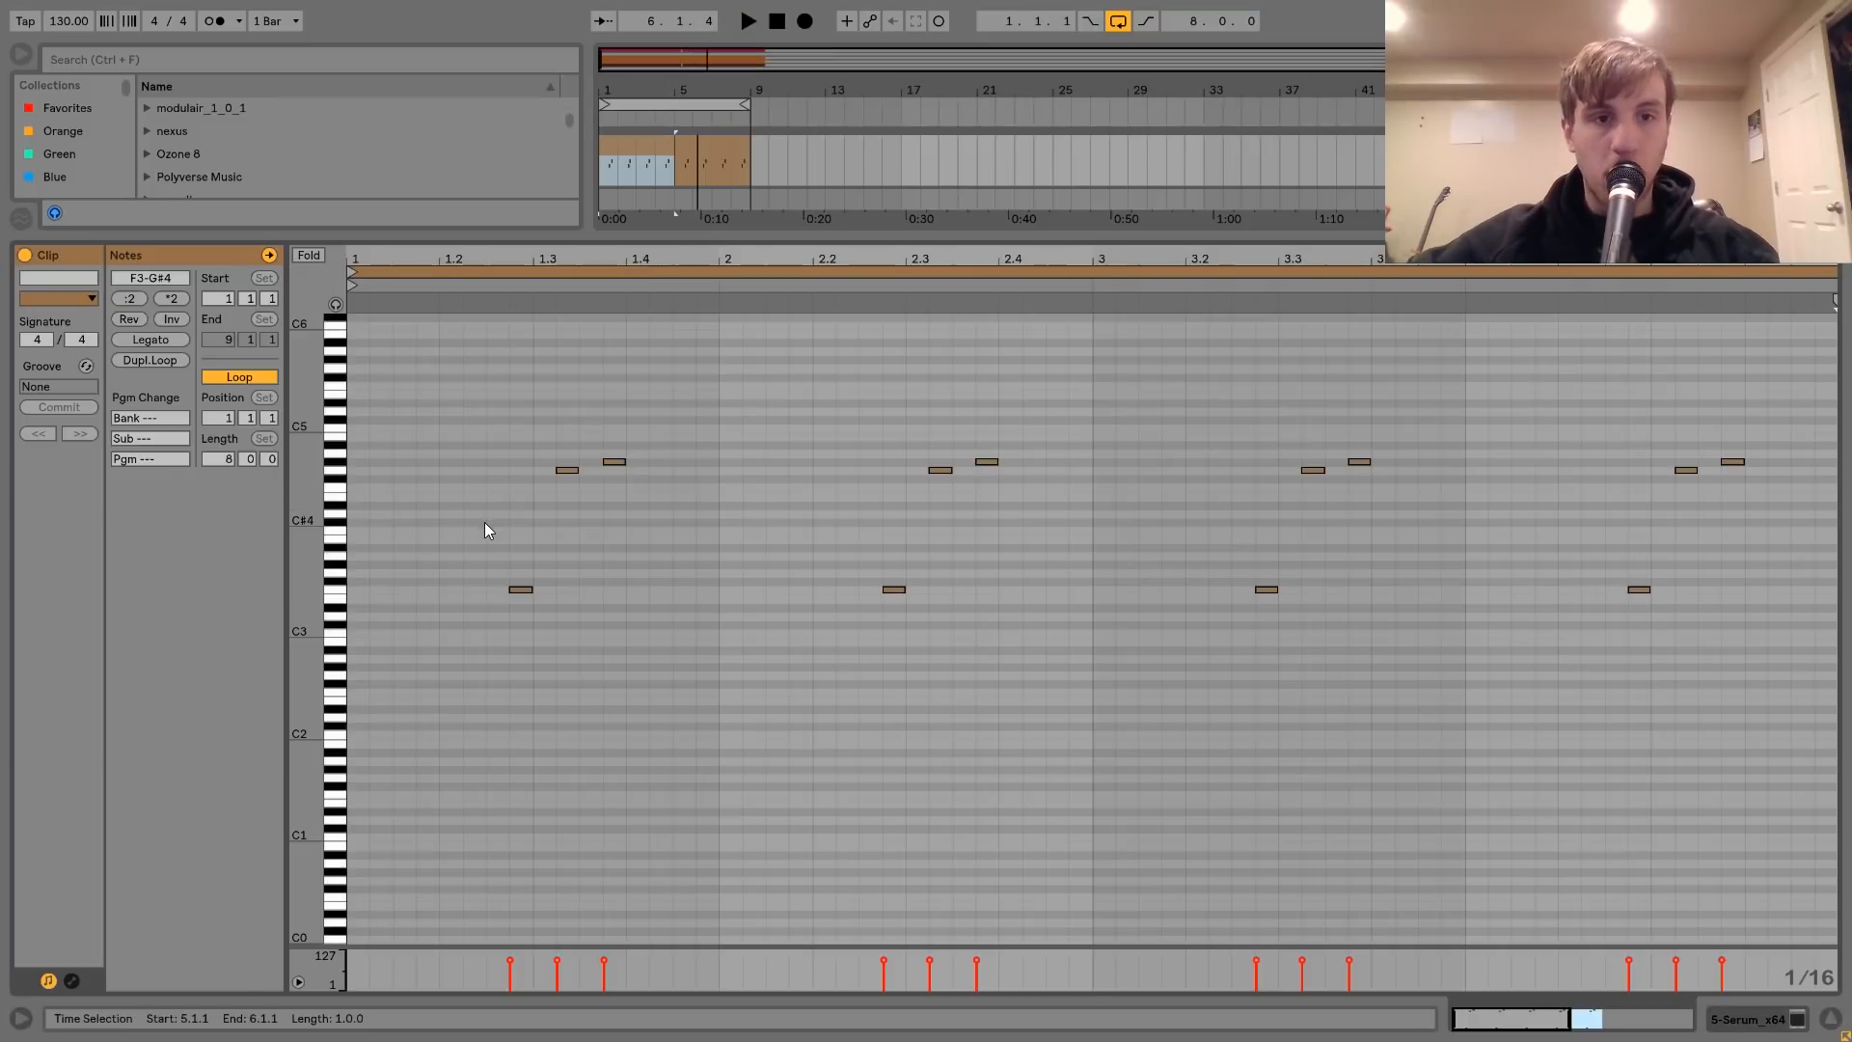
pyautogui.doubleClick(538, 461)
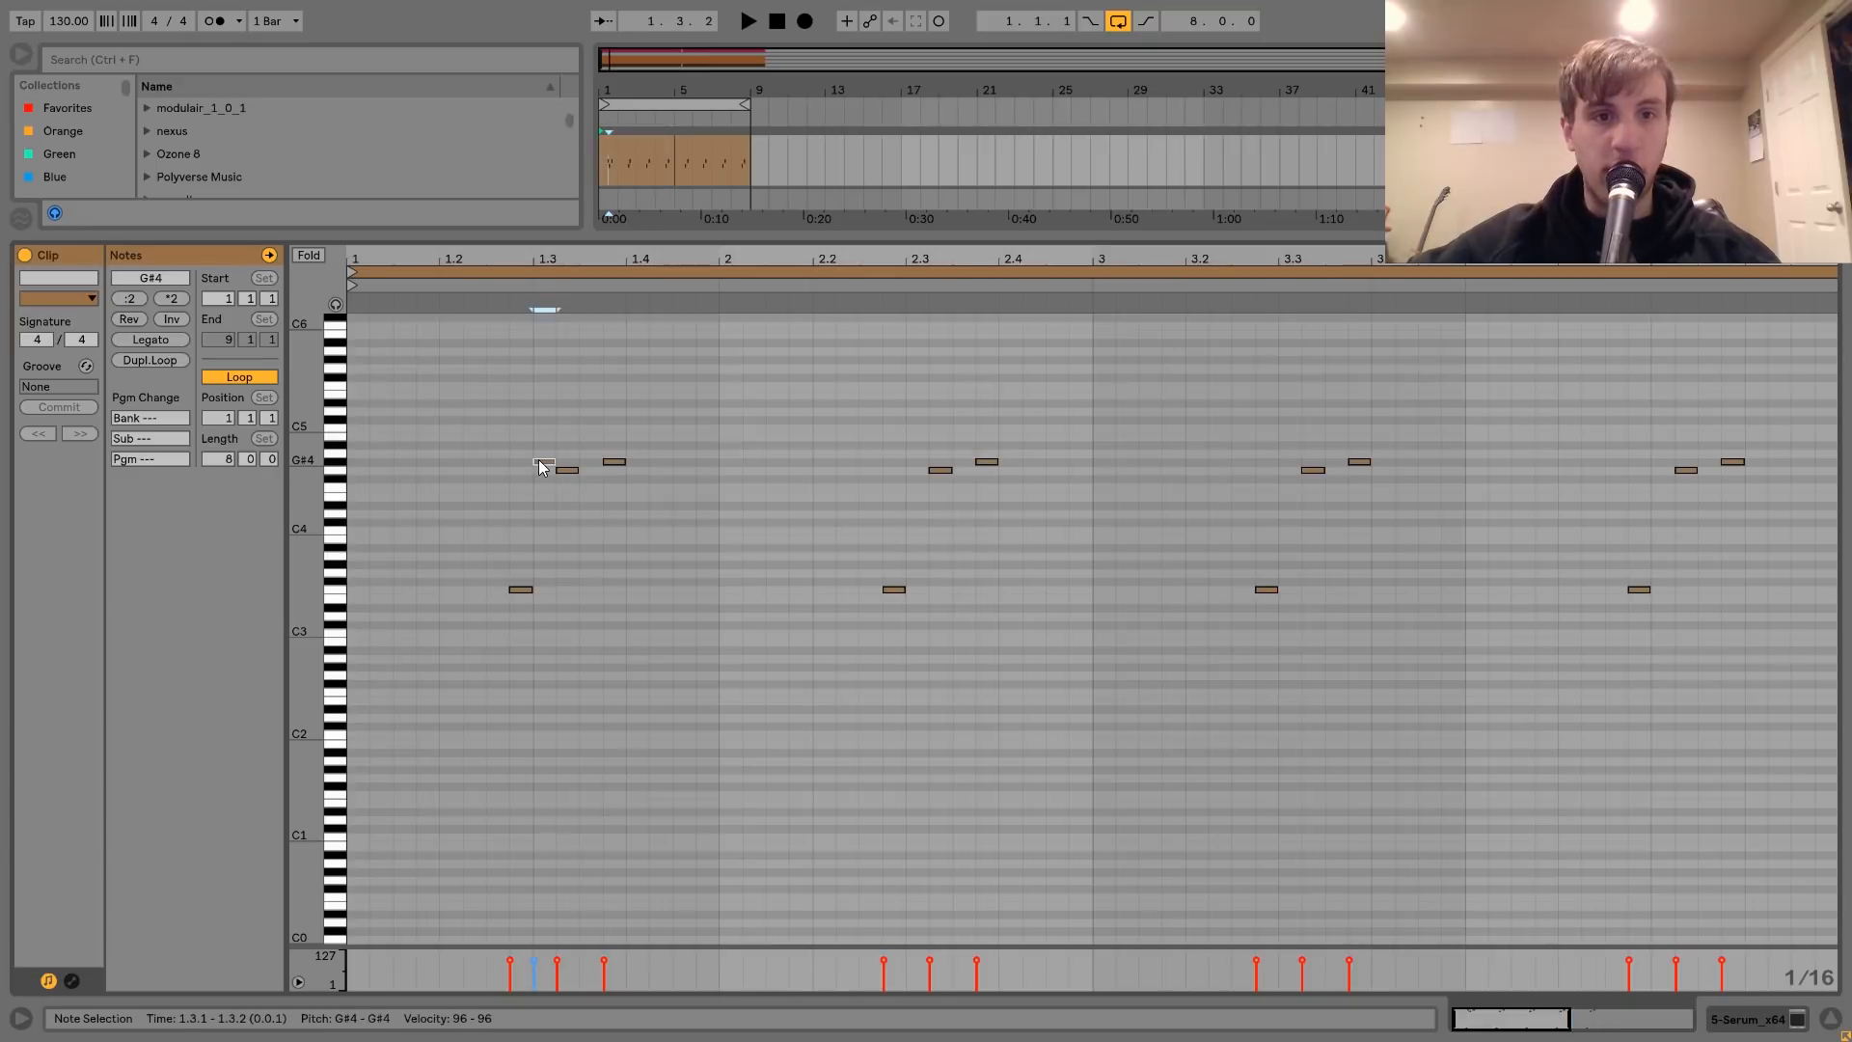
pyautogui.press('Up')
pyautogui.press('Up')
pyautogui.press('Up')
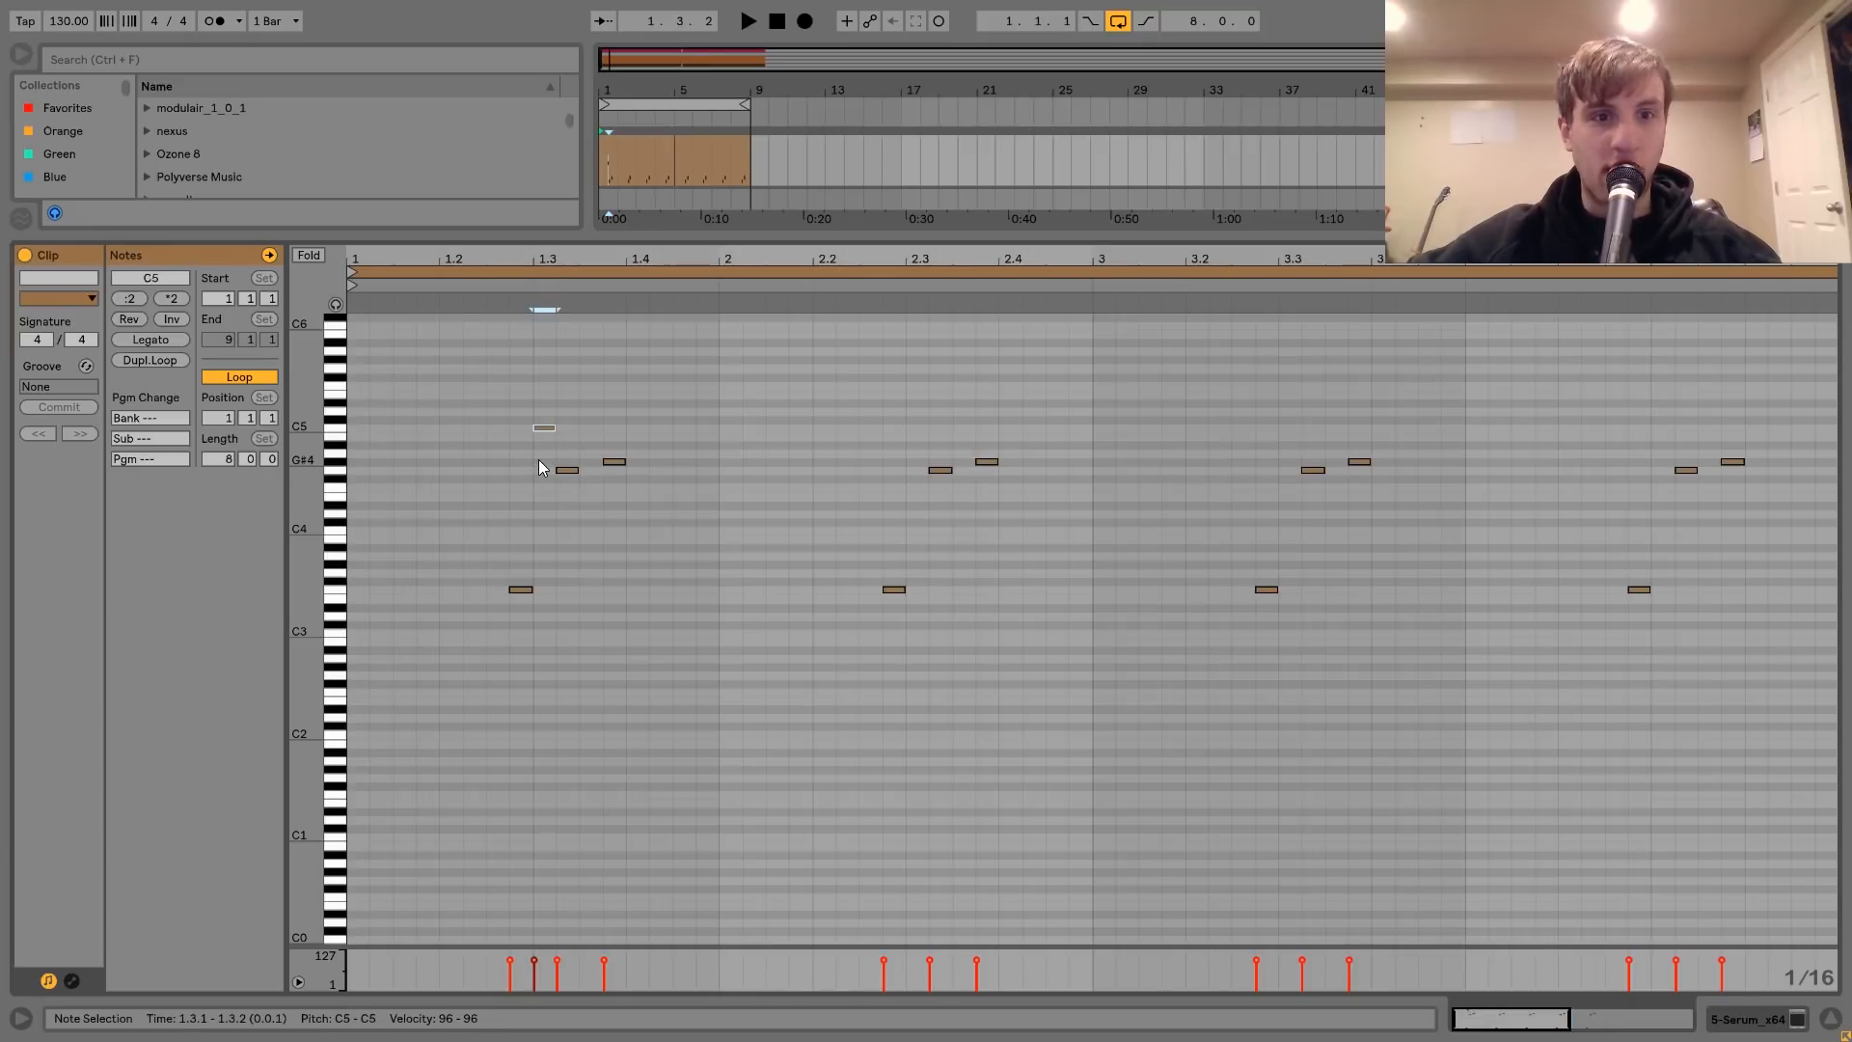
# - Duplicate the C5 note, raise the copy to C#5 and place it at 1.3.3, checking it with playback
pyautogui.press('space')
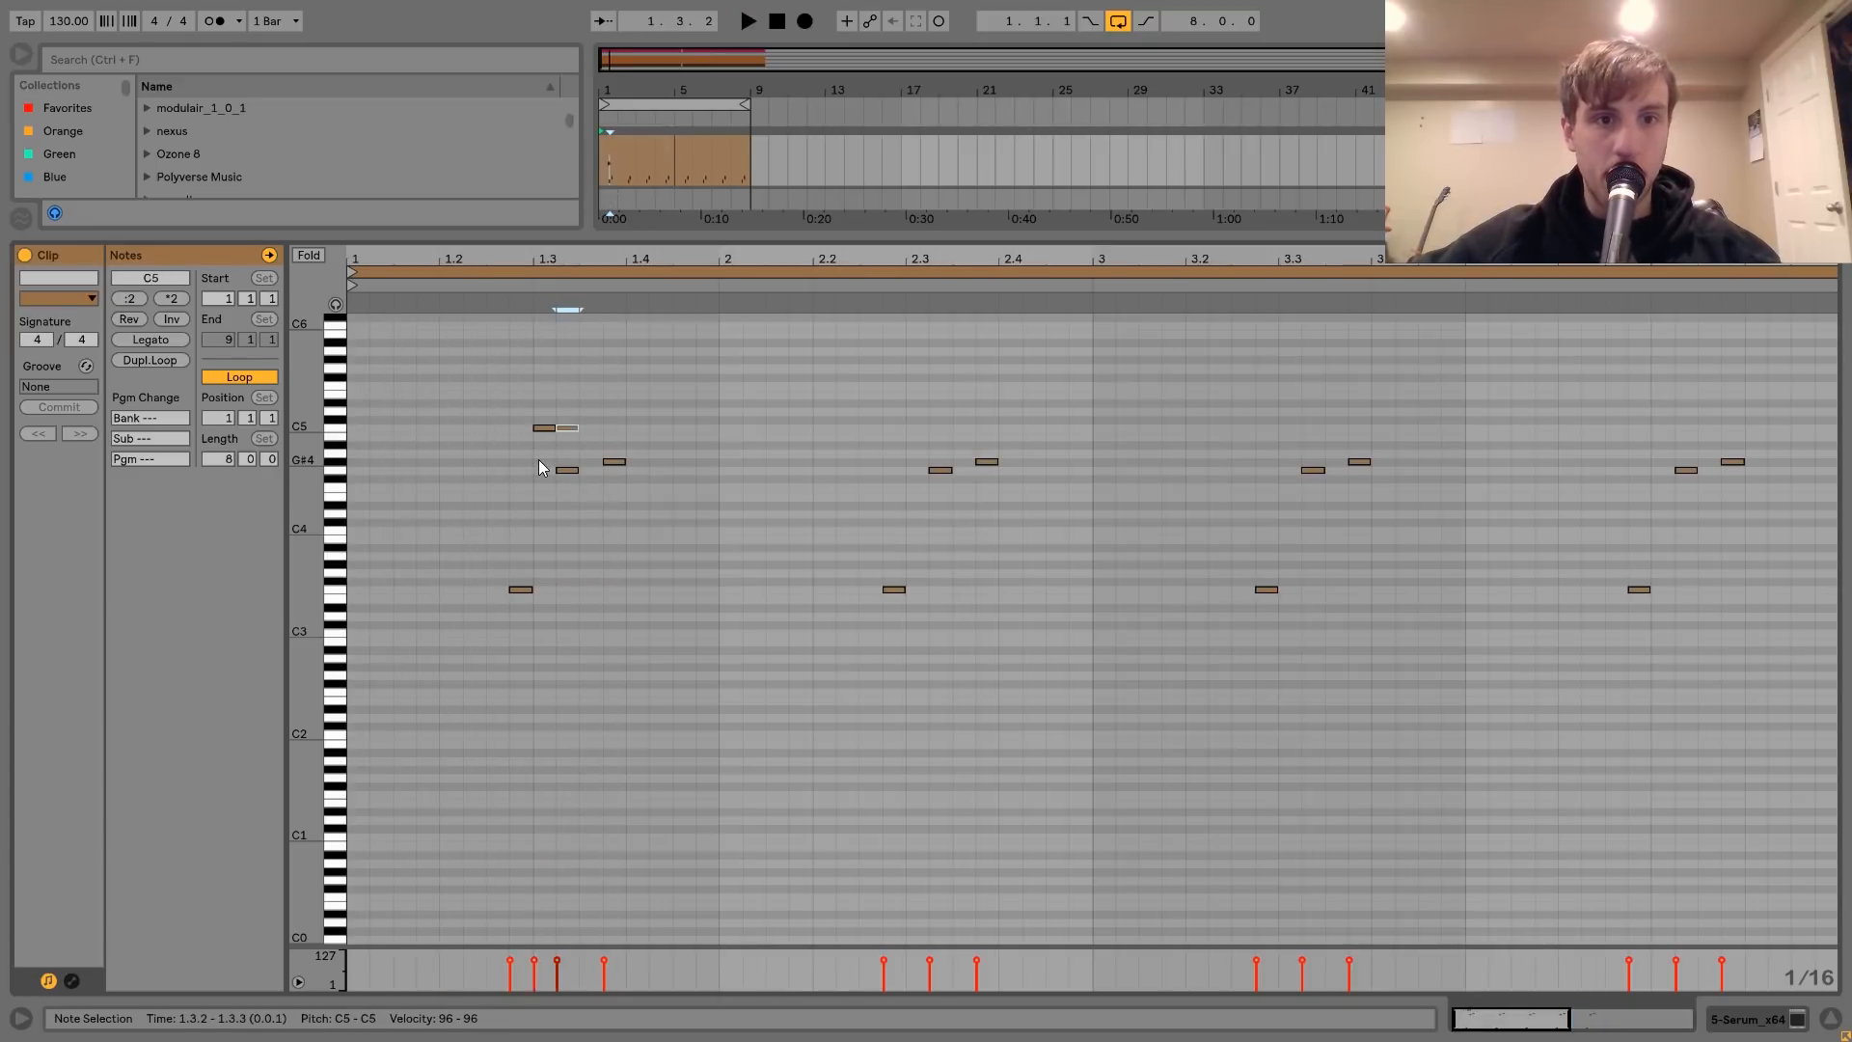
pyautogui.press('Right')
pyautogui.press('space')
pyautogui.press('Right')
pyautogui.press('Right')
pyautogui.press('Up')
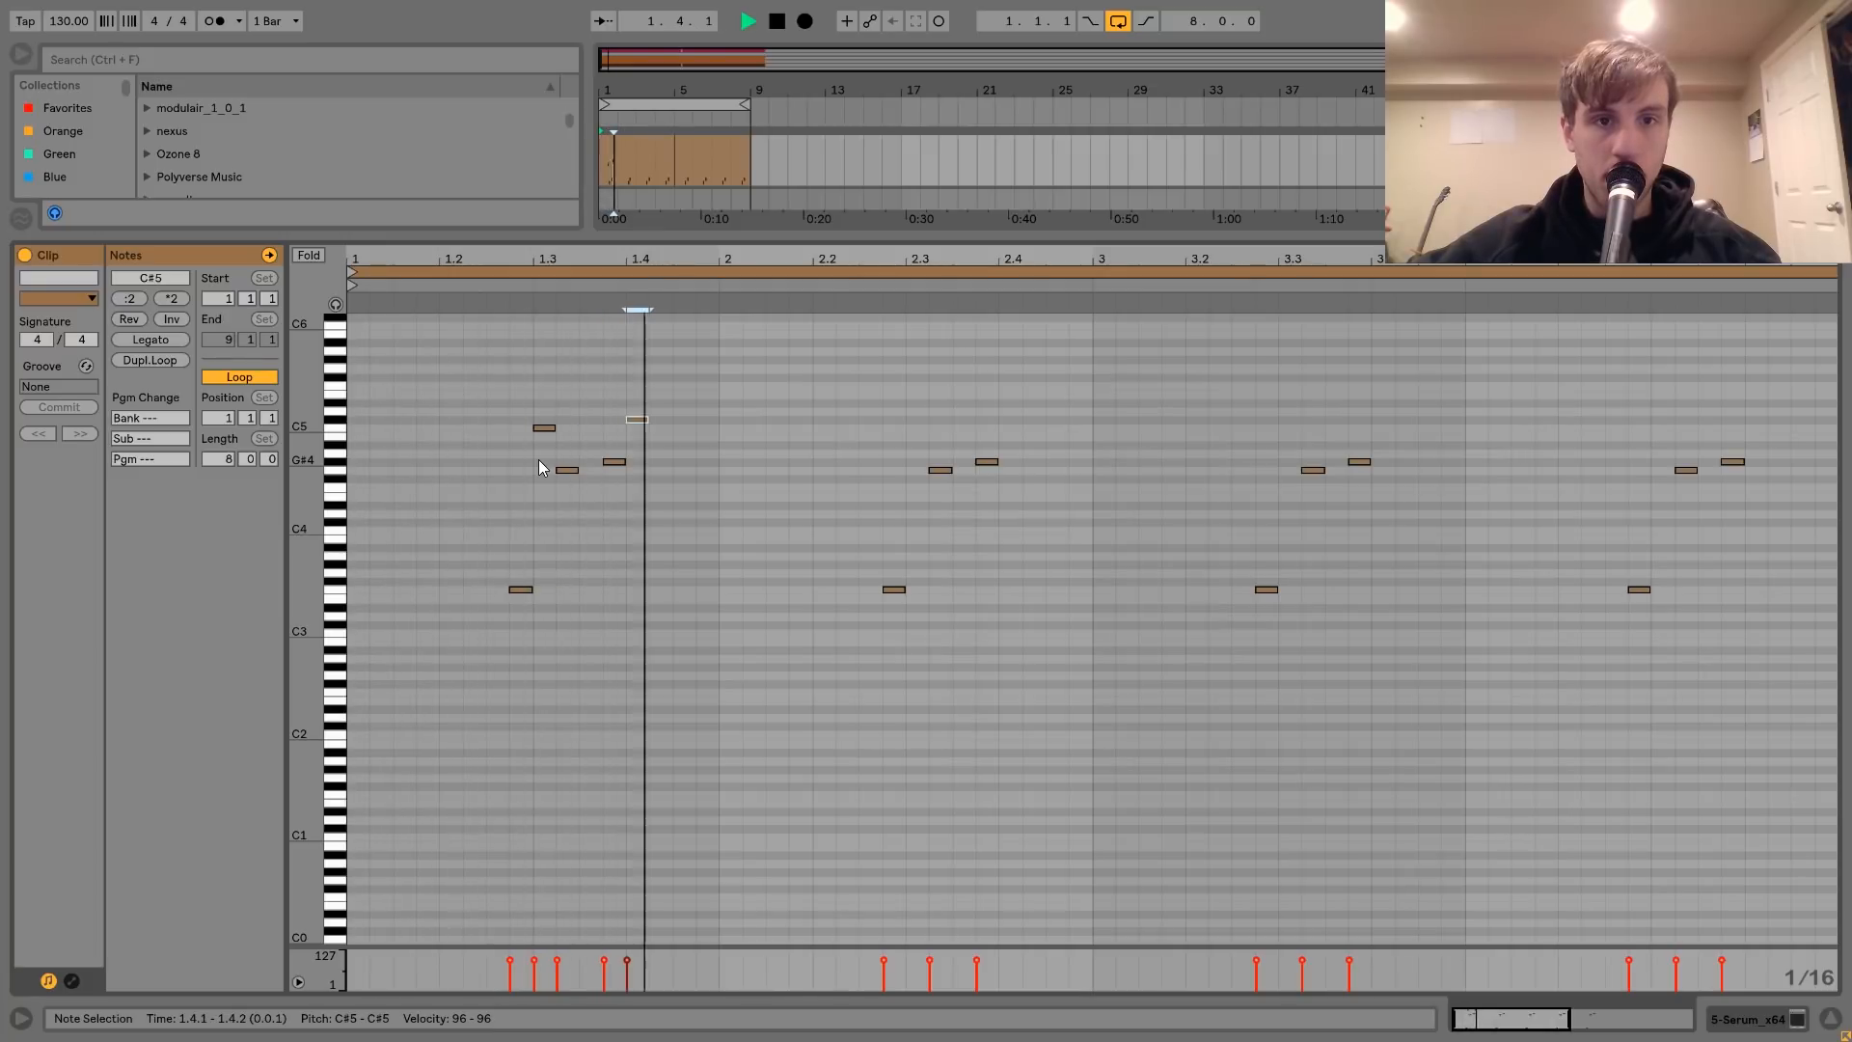
pyautogui.press('Left')
pyautogui.press('Left')
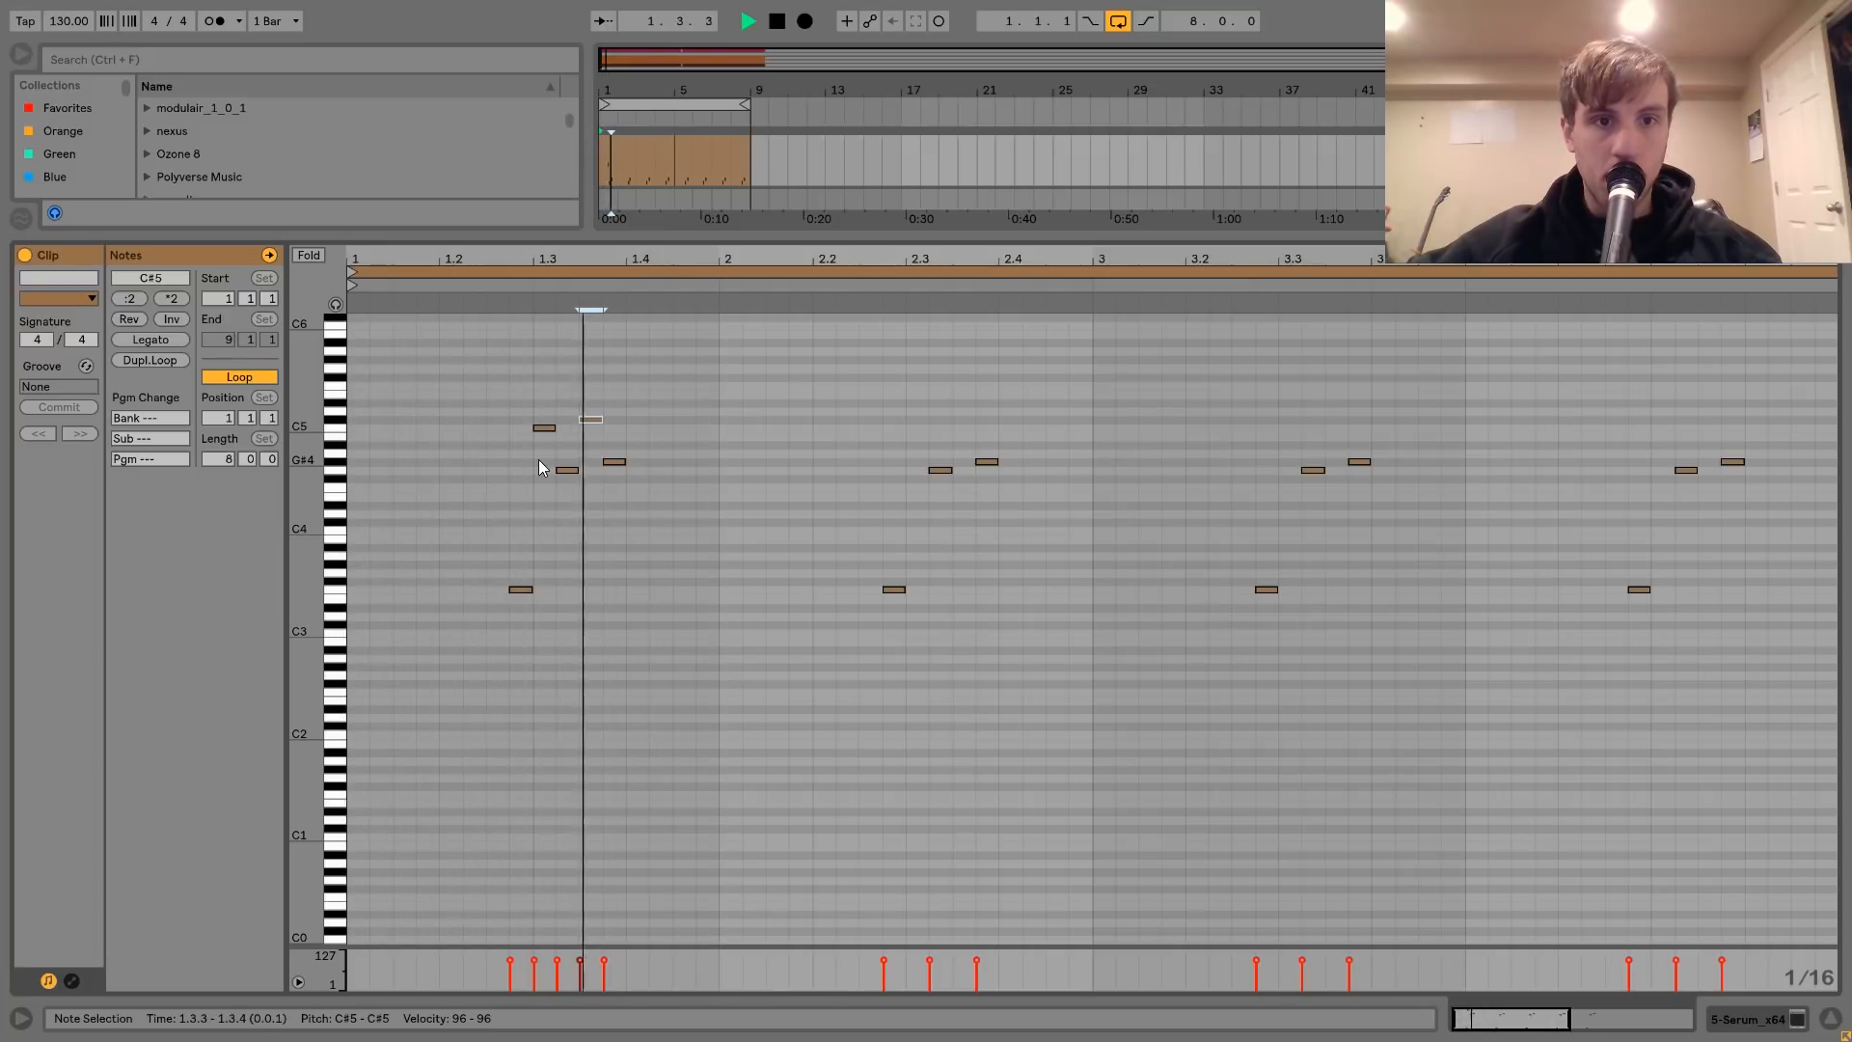
# - Lower the copied note at 1.3.3 to A#3
pyautogui.press('Down')
pyautogui.press('Down')
pyautogui.press('Down')
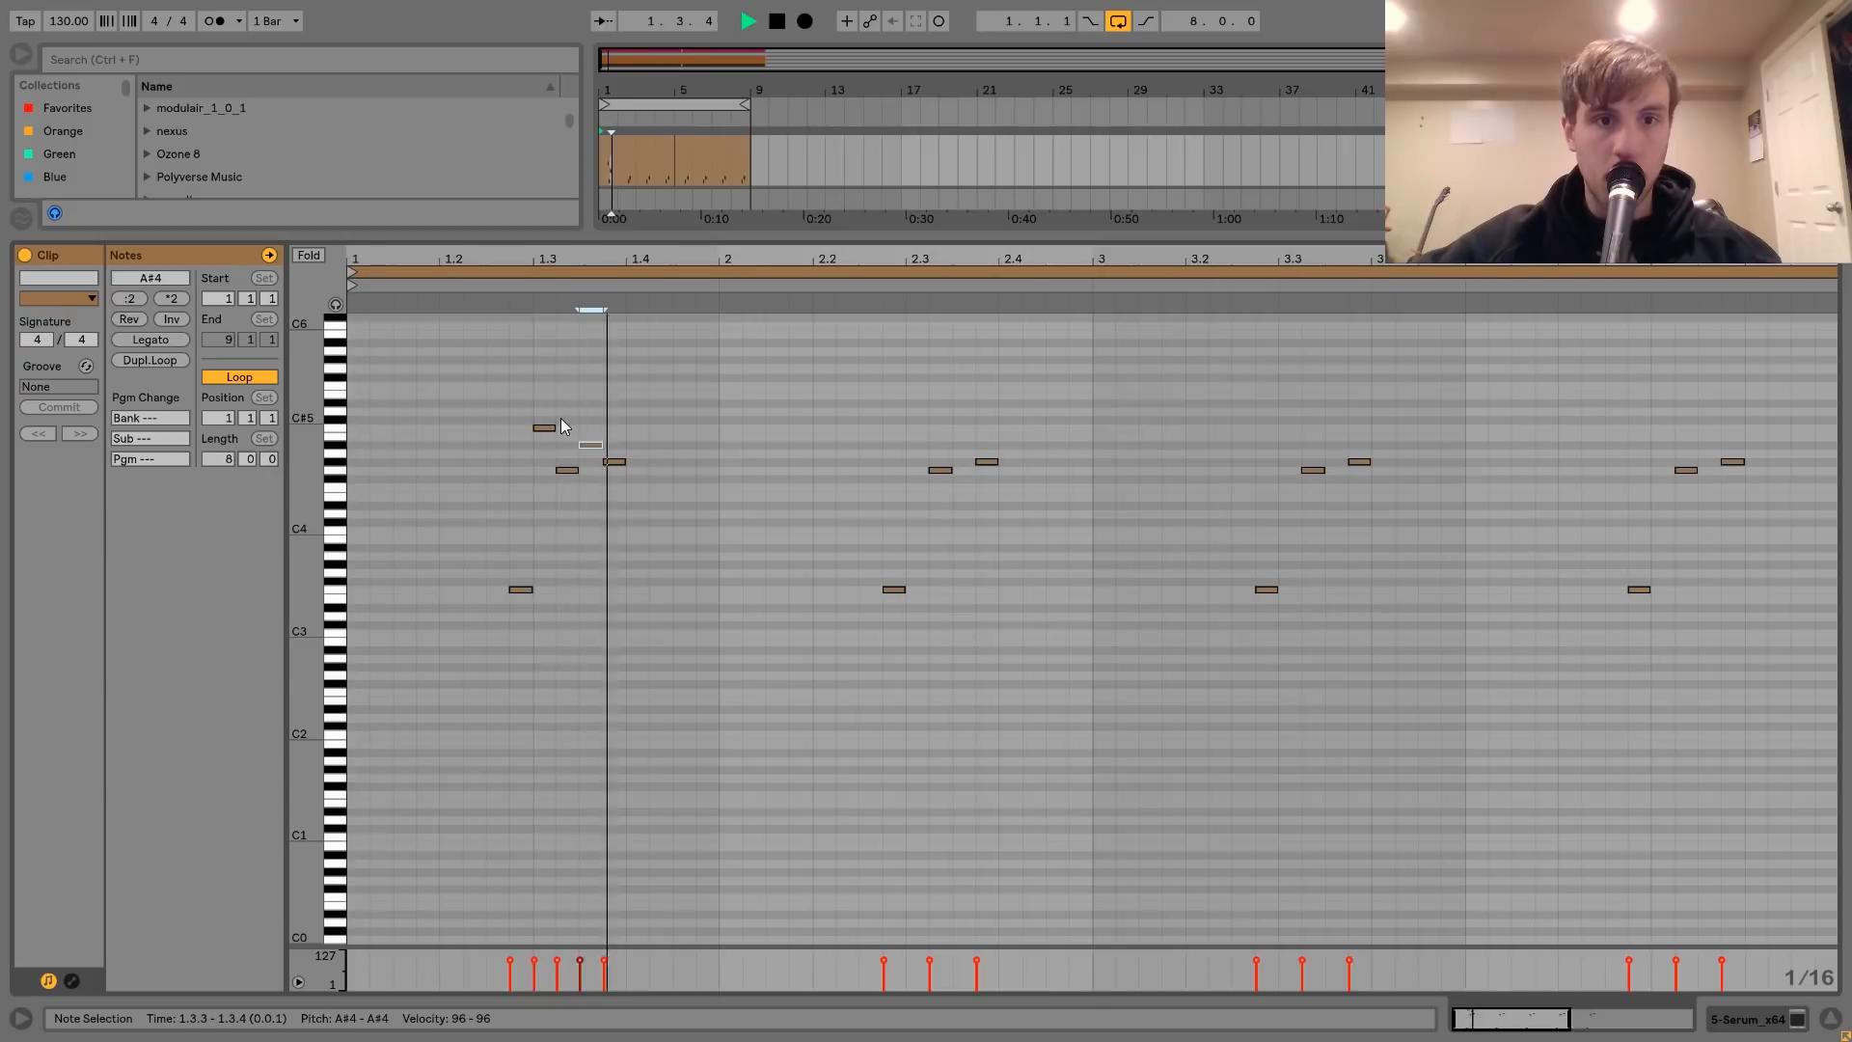
pyautogui.hotkey('shift', 'Down')
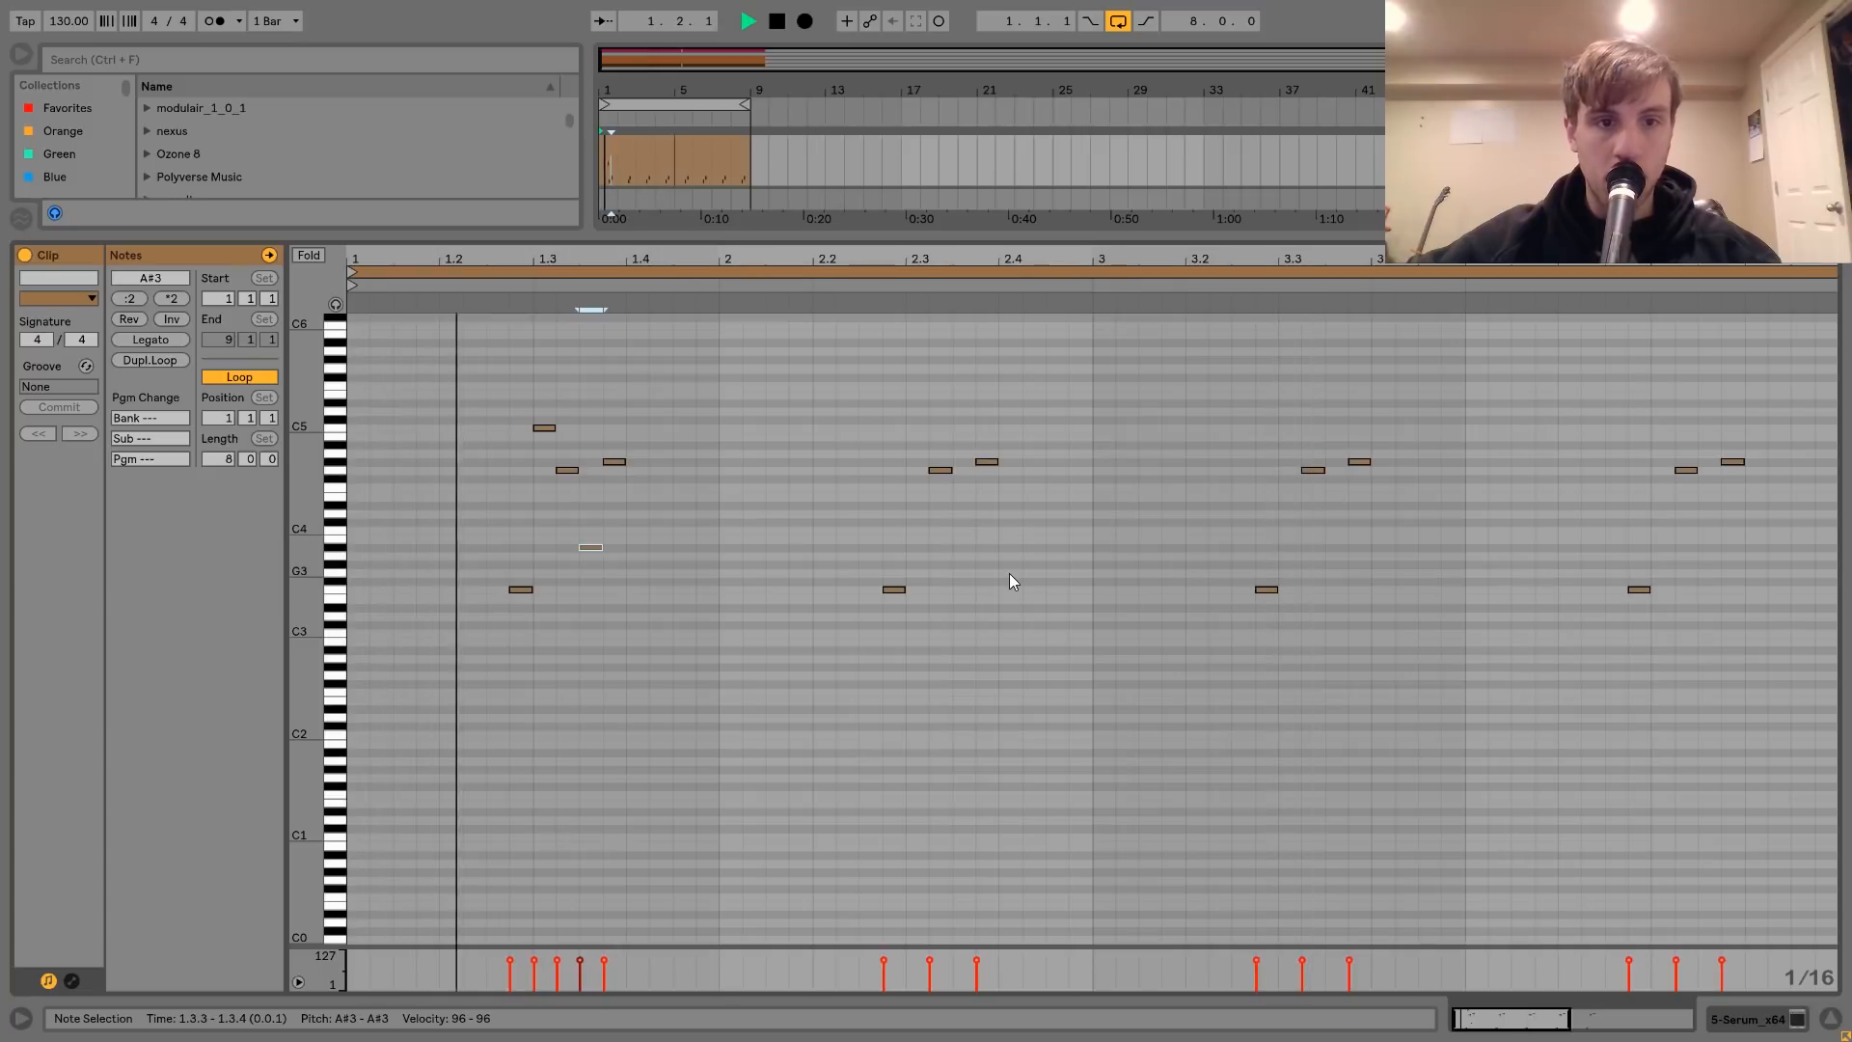
# - Add a C#5 note at 3.3.1 and a C5 note at 3.3.3 to vary bar 3
pyautogui.hotkey('ctrl', 'a')
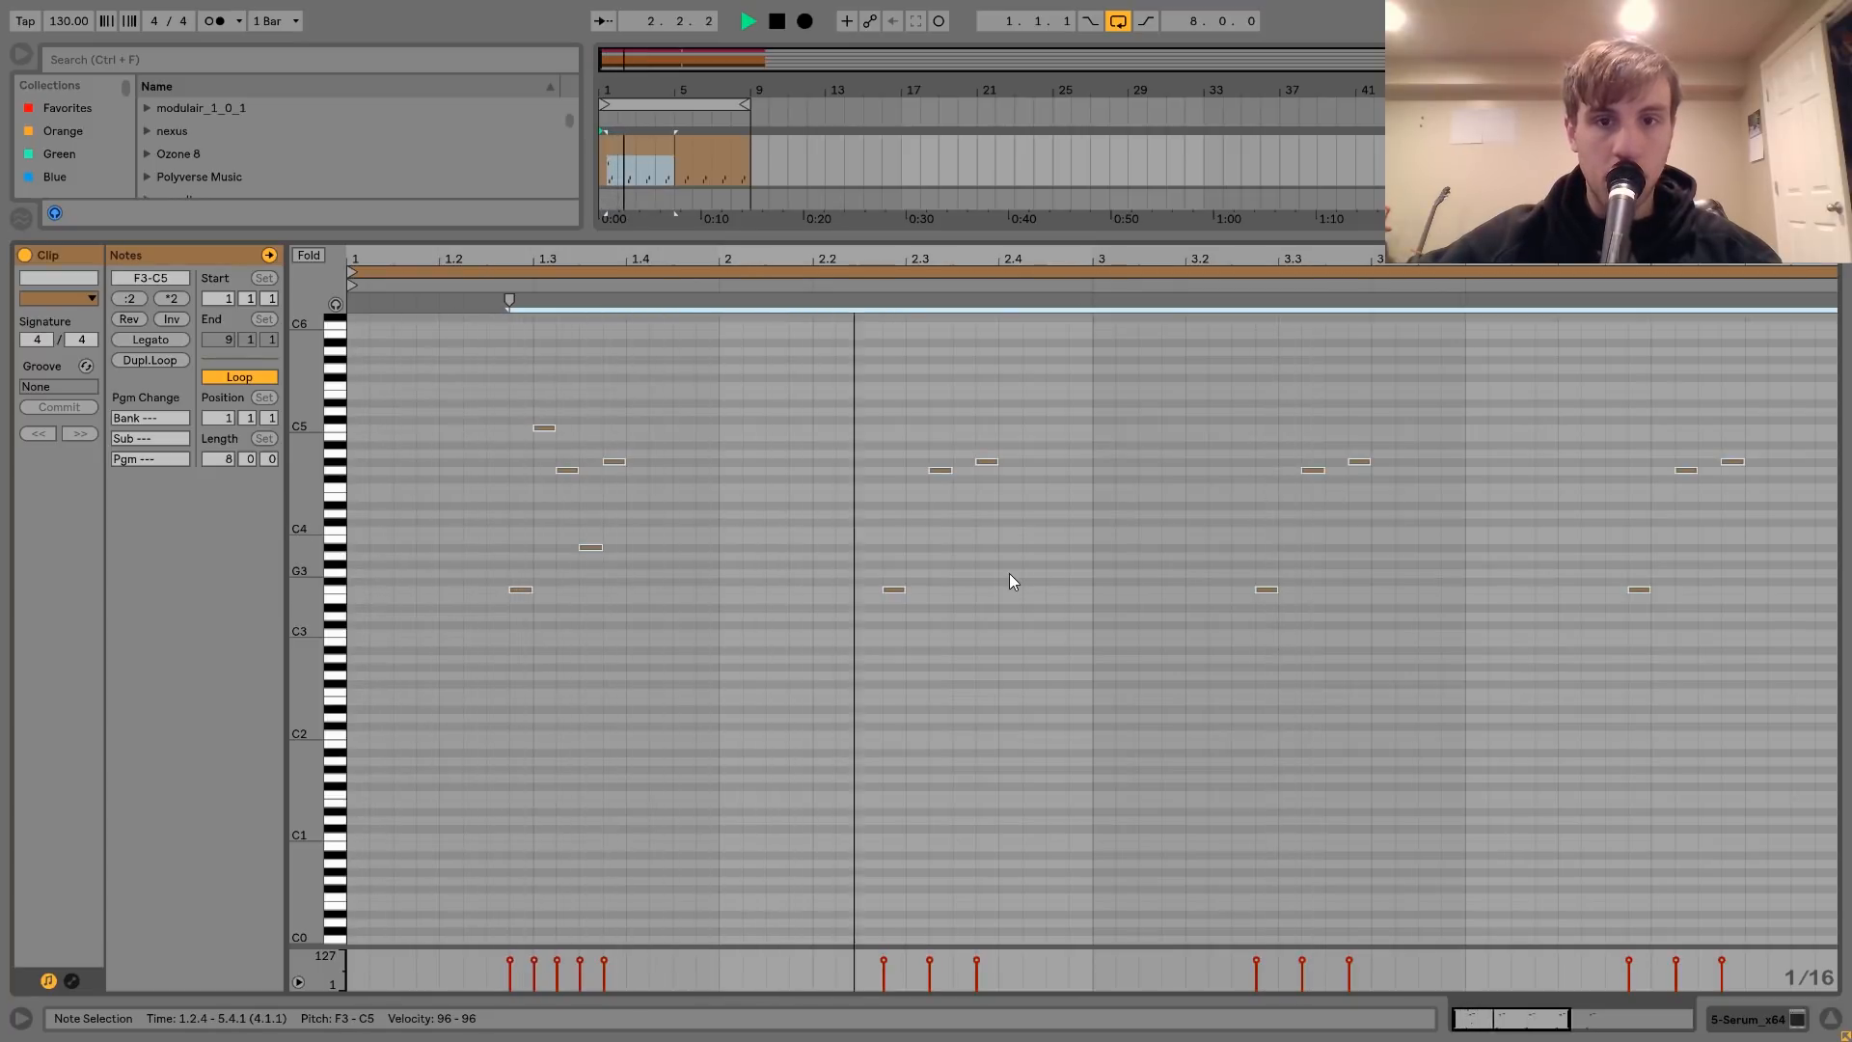
pyautogui.doubleClick(1289, 461)
pyautogui.press('Up')
pyautogui.press('Up')
pyautogui.press('Up')
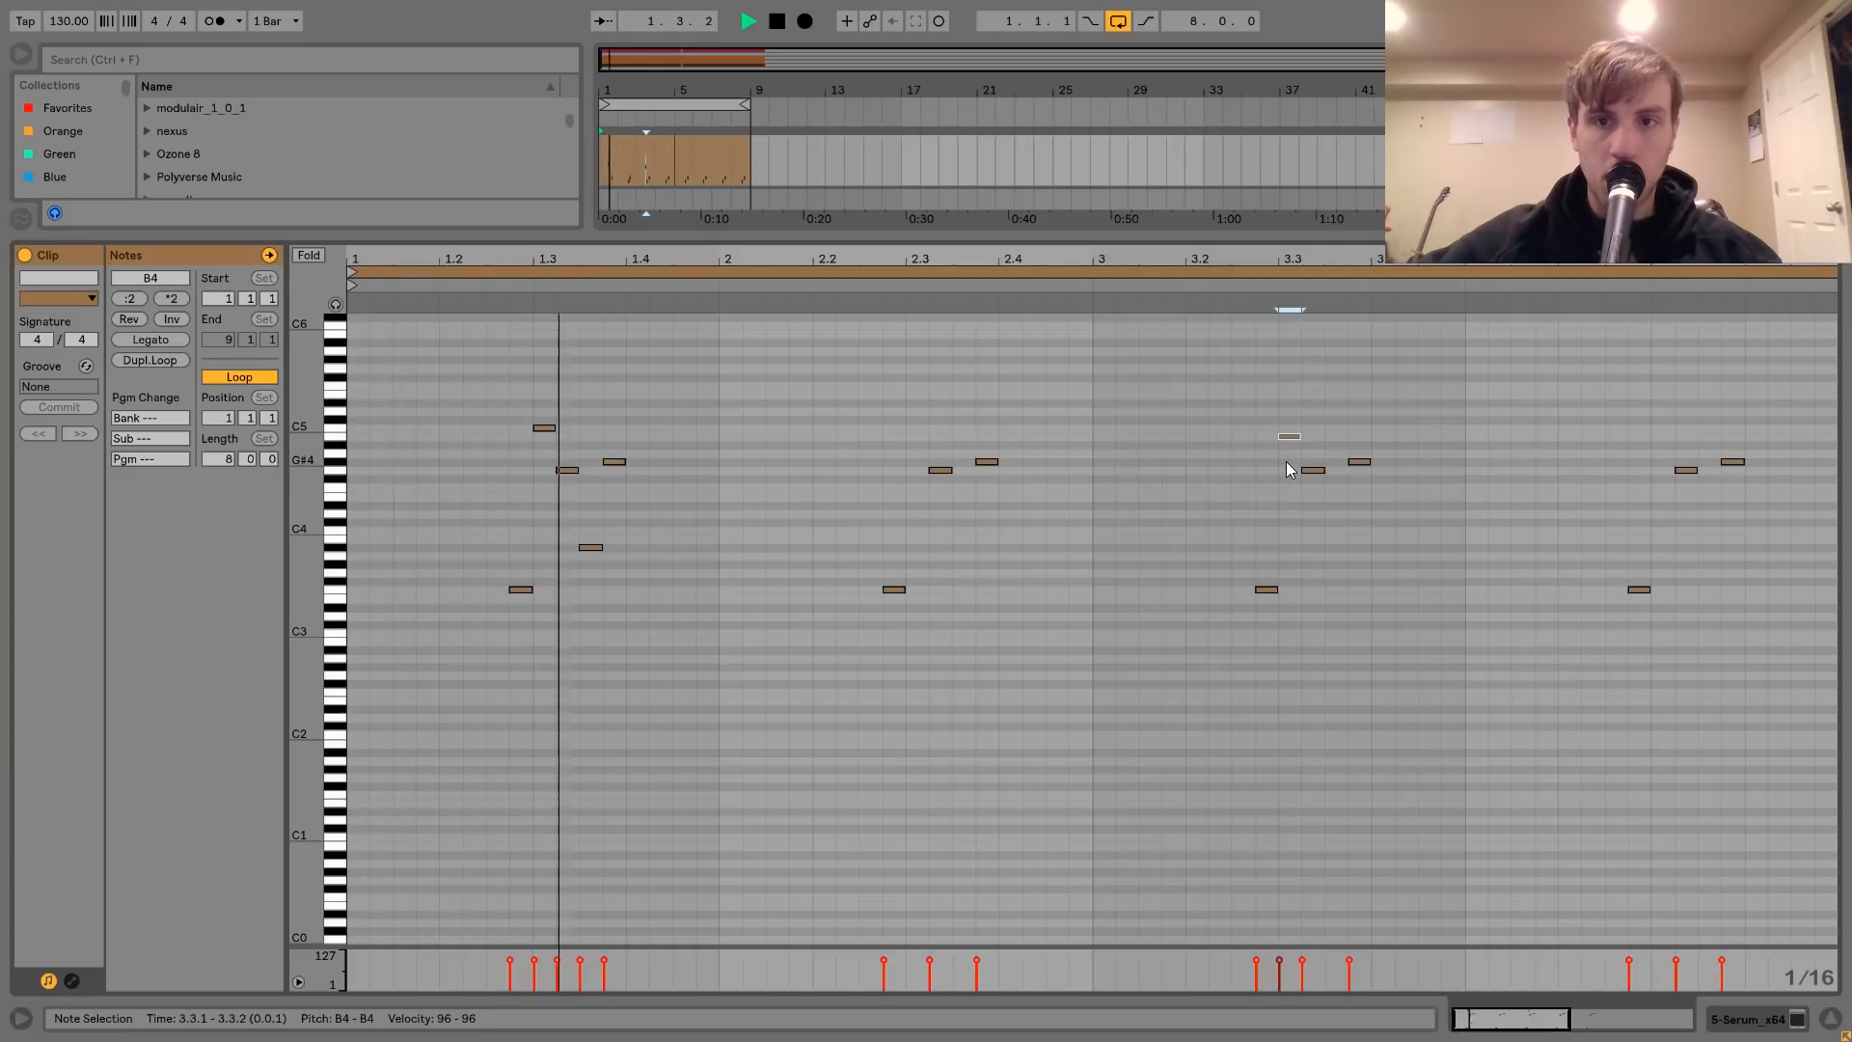
pyautogui.press('Up')
pyautogui.press('Up')
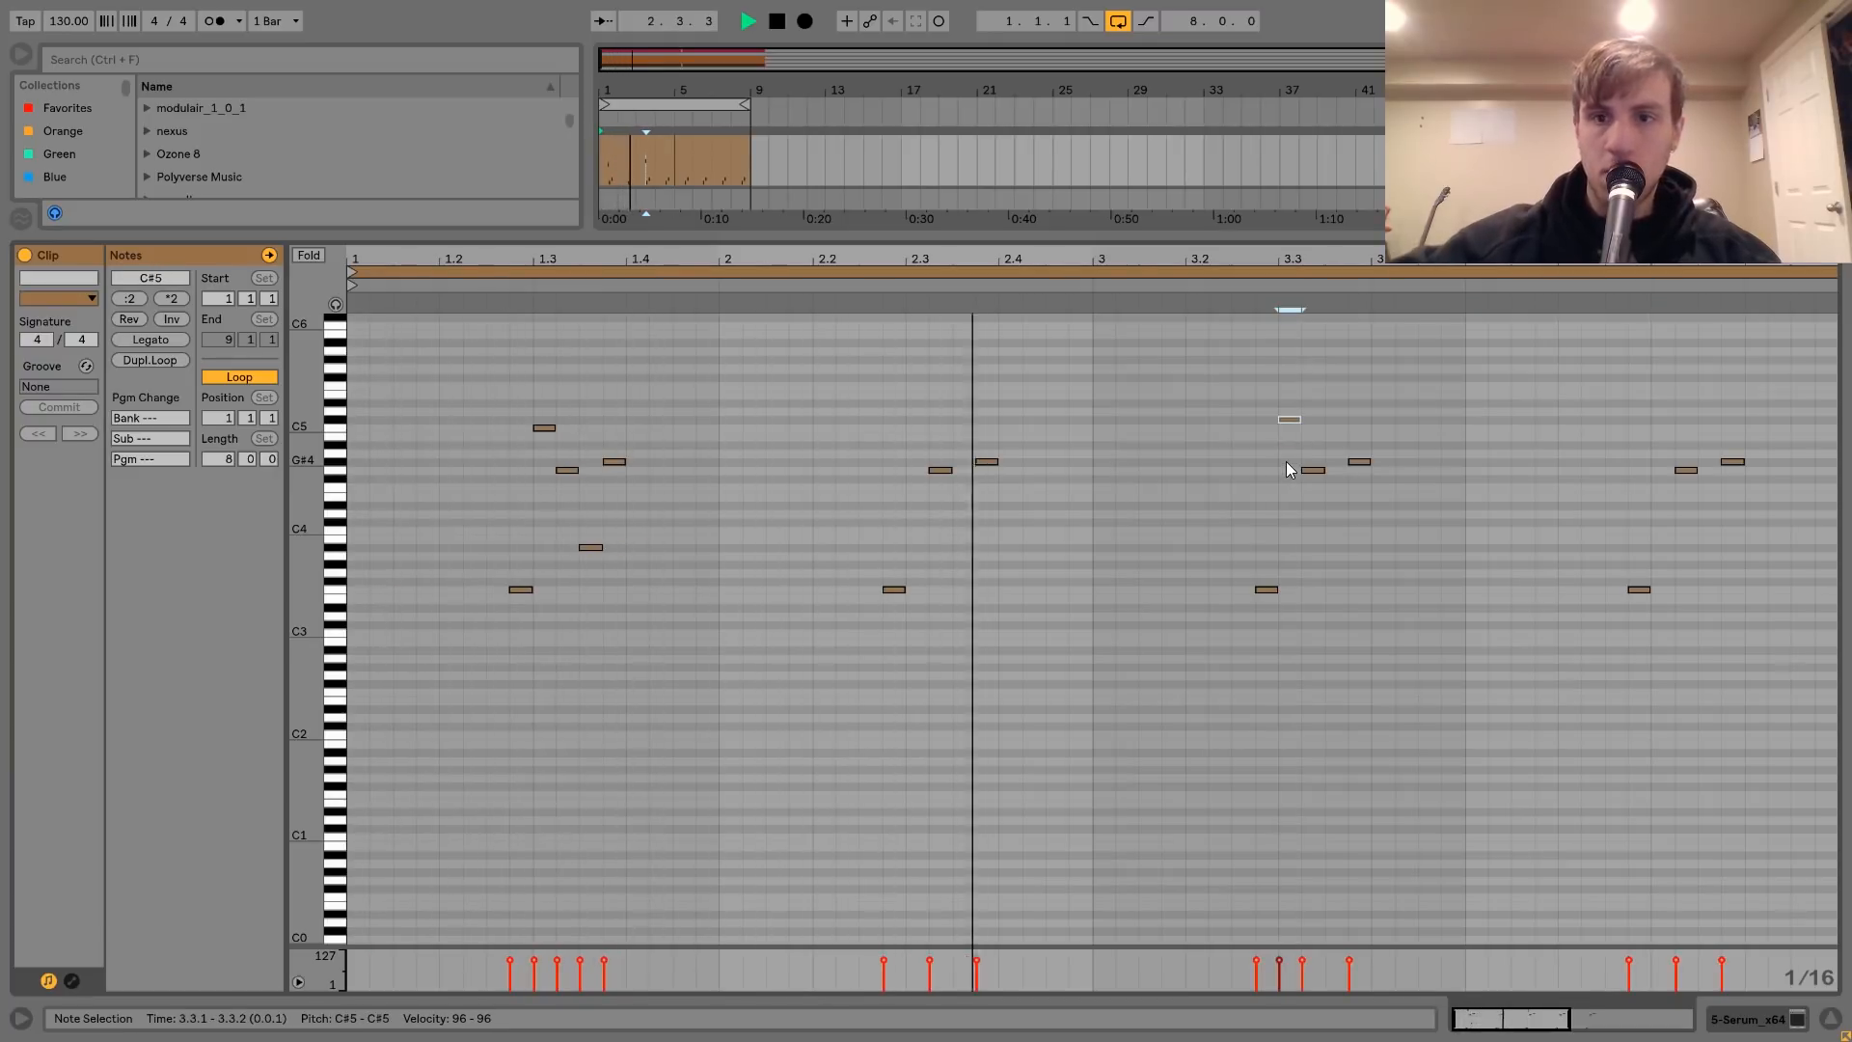
pyautogui.doubleClick(1339, 428)
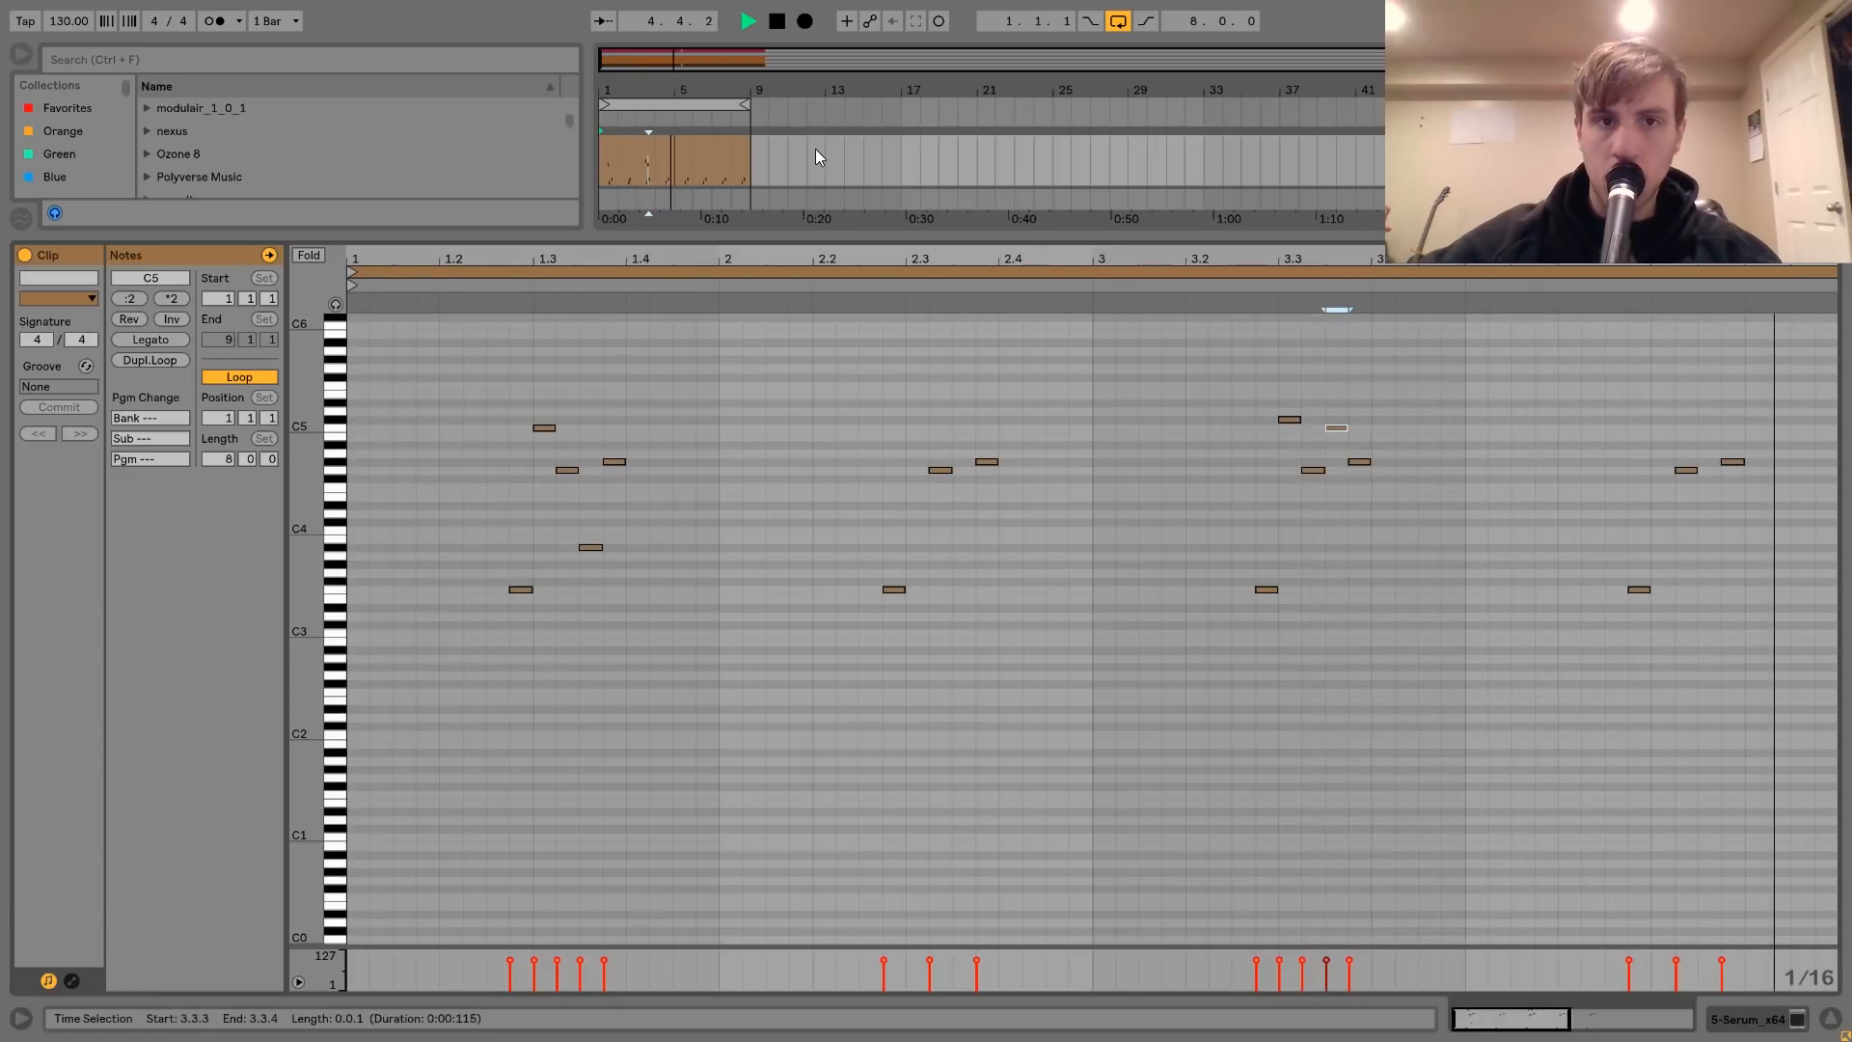
# - Duplicate the edited four-bar Serum clip over bars 5 through 8 and select both clips
pyautogui.click(623, 156)
pyautogui.hotkey('ctrl', 'd')
pyautogui.keyDown('shift'); pyautogui.click(623, 161); pyautogui.keyUp('shift')
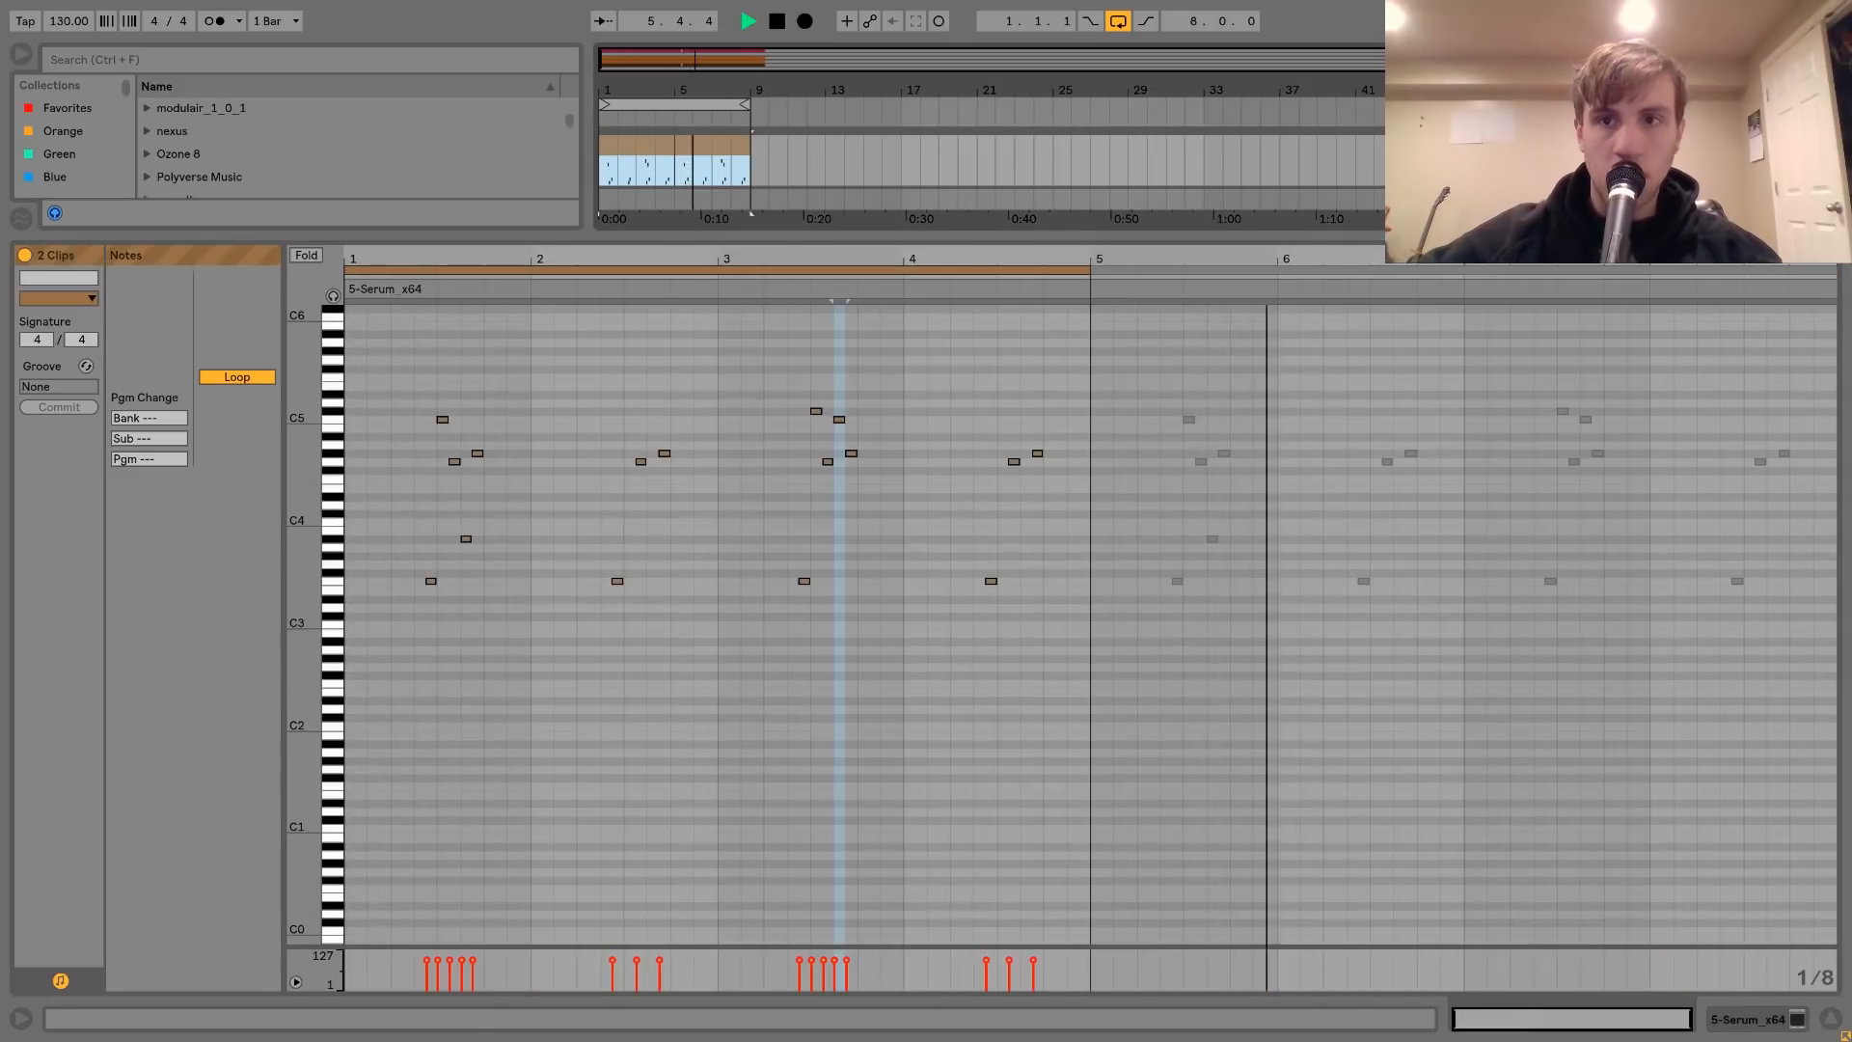
# - Set the Serum pluck track's volume to -2.7 dB and stop playback
pyautogui.click(1748, 1019)
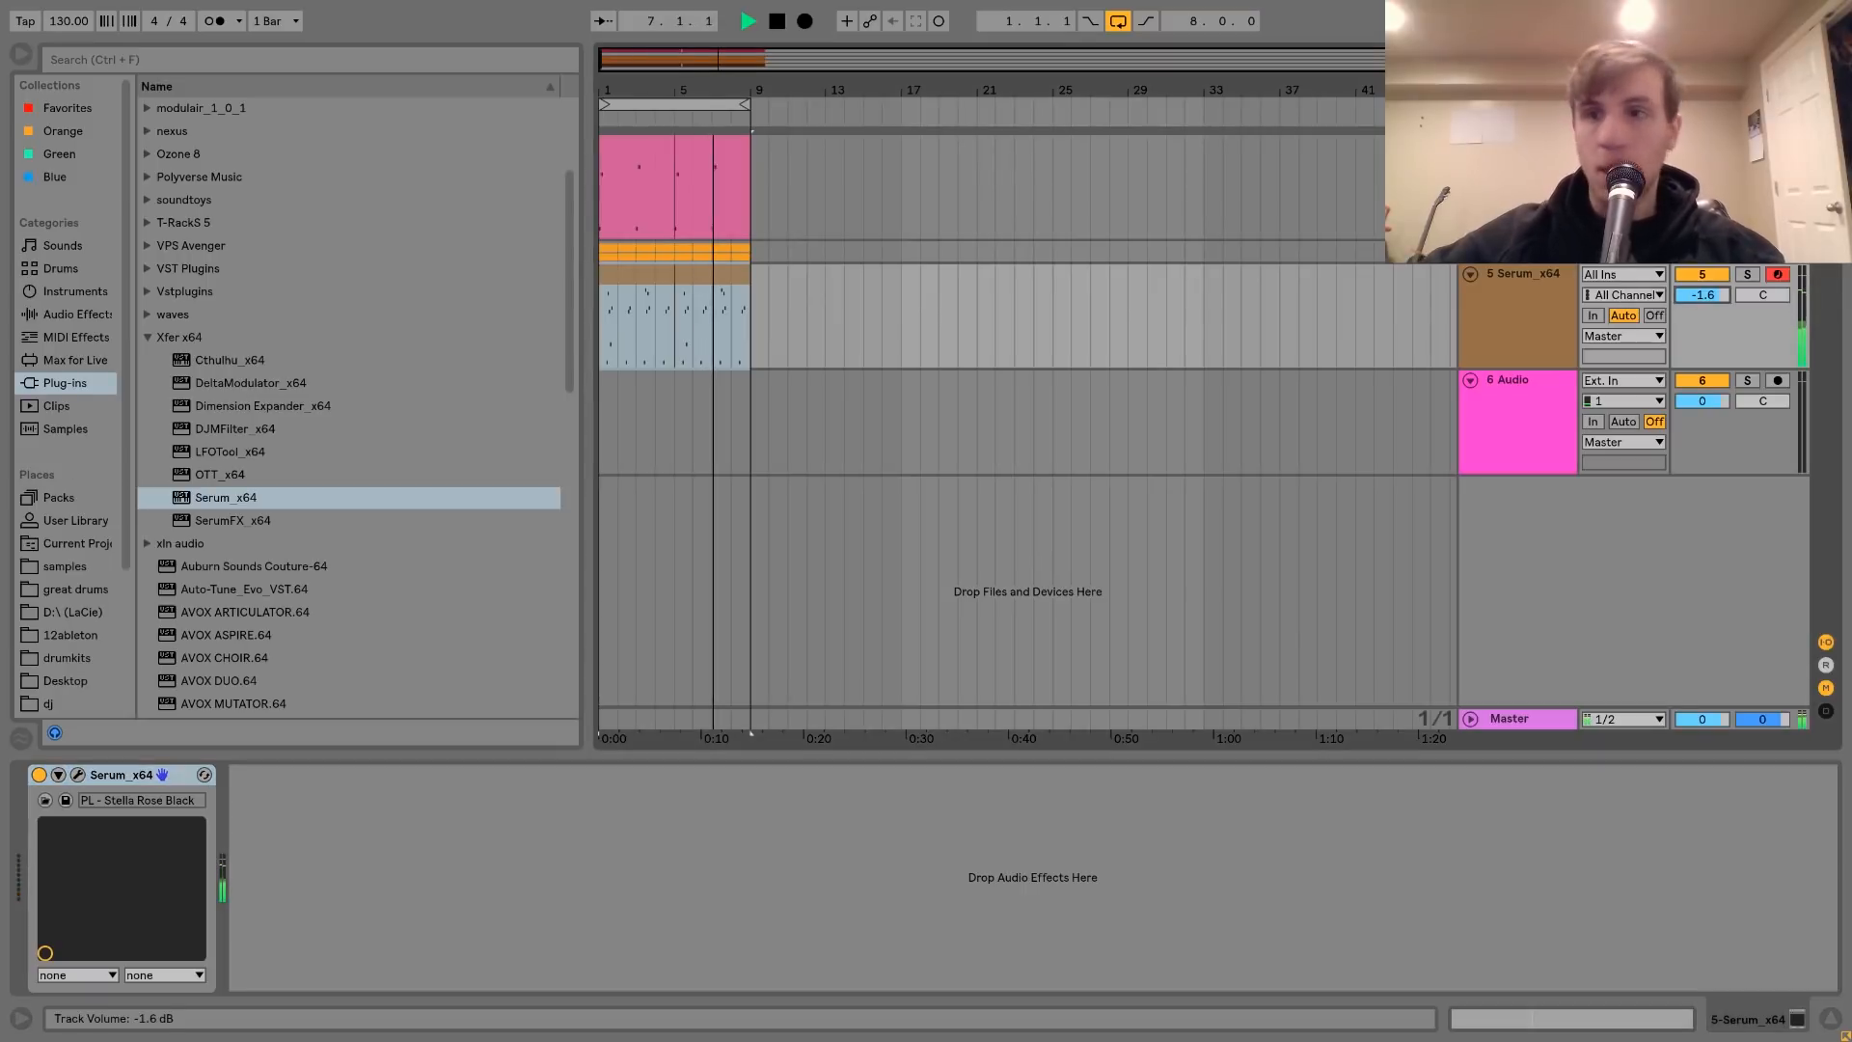
pyautogui.click(1552, 299)
pyautogui.press('space')
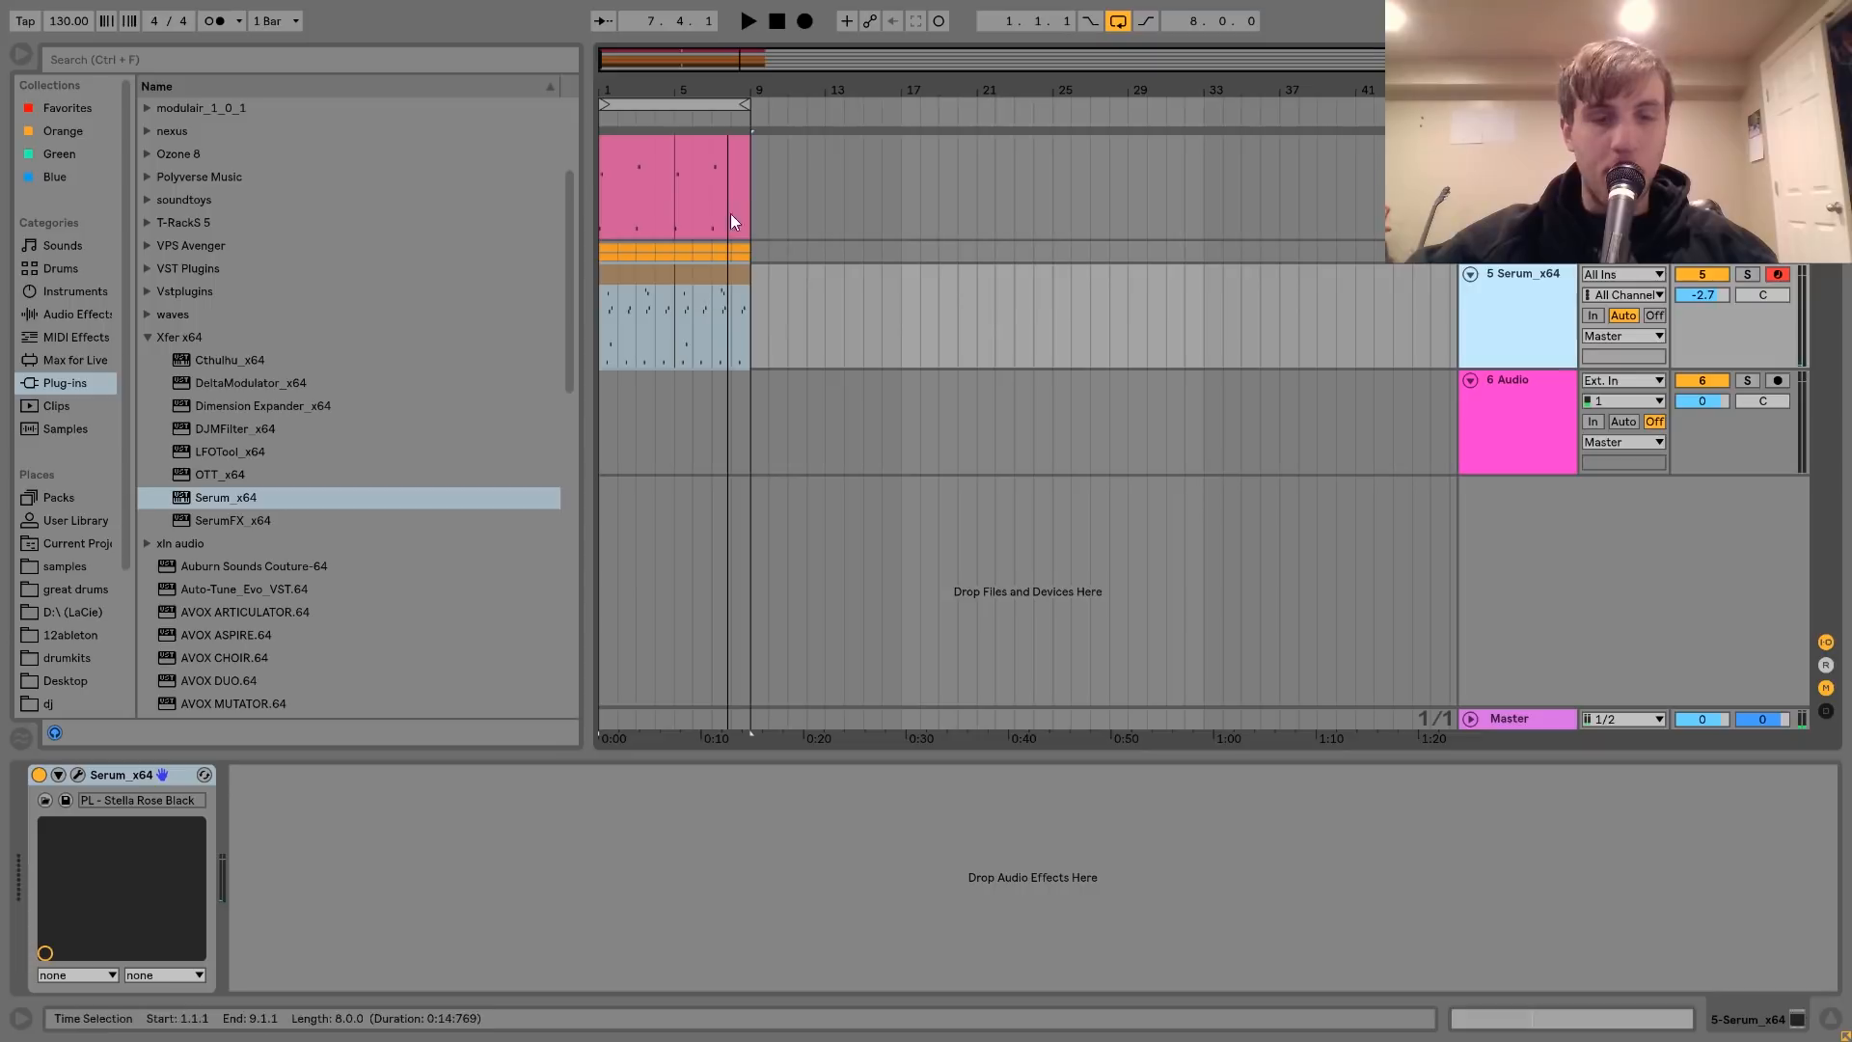
# - Try copying the eight-bar Serum part to bar 9 and shifting the first eight bars' notes earlier to start at 1.1.1
pyautogui.click(631, 268)
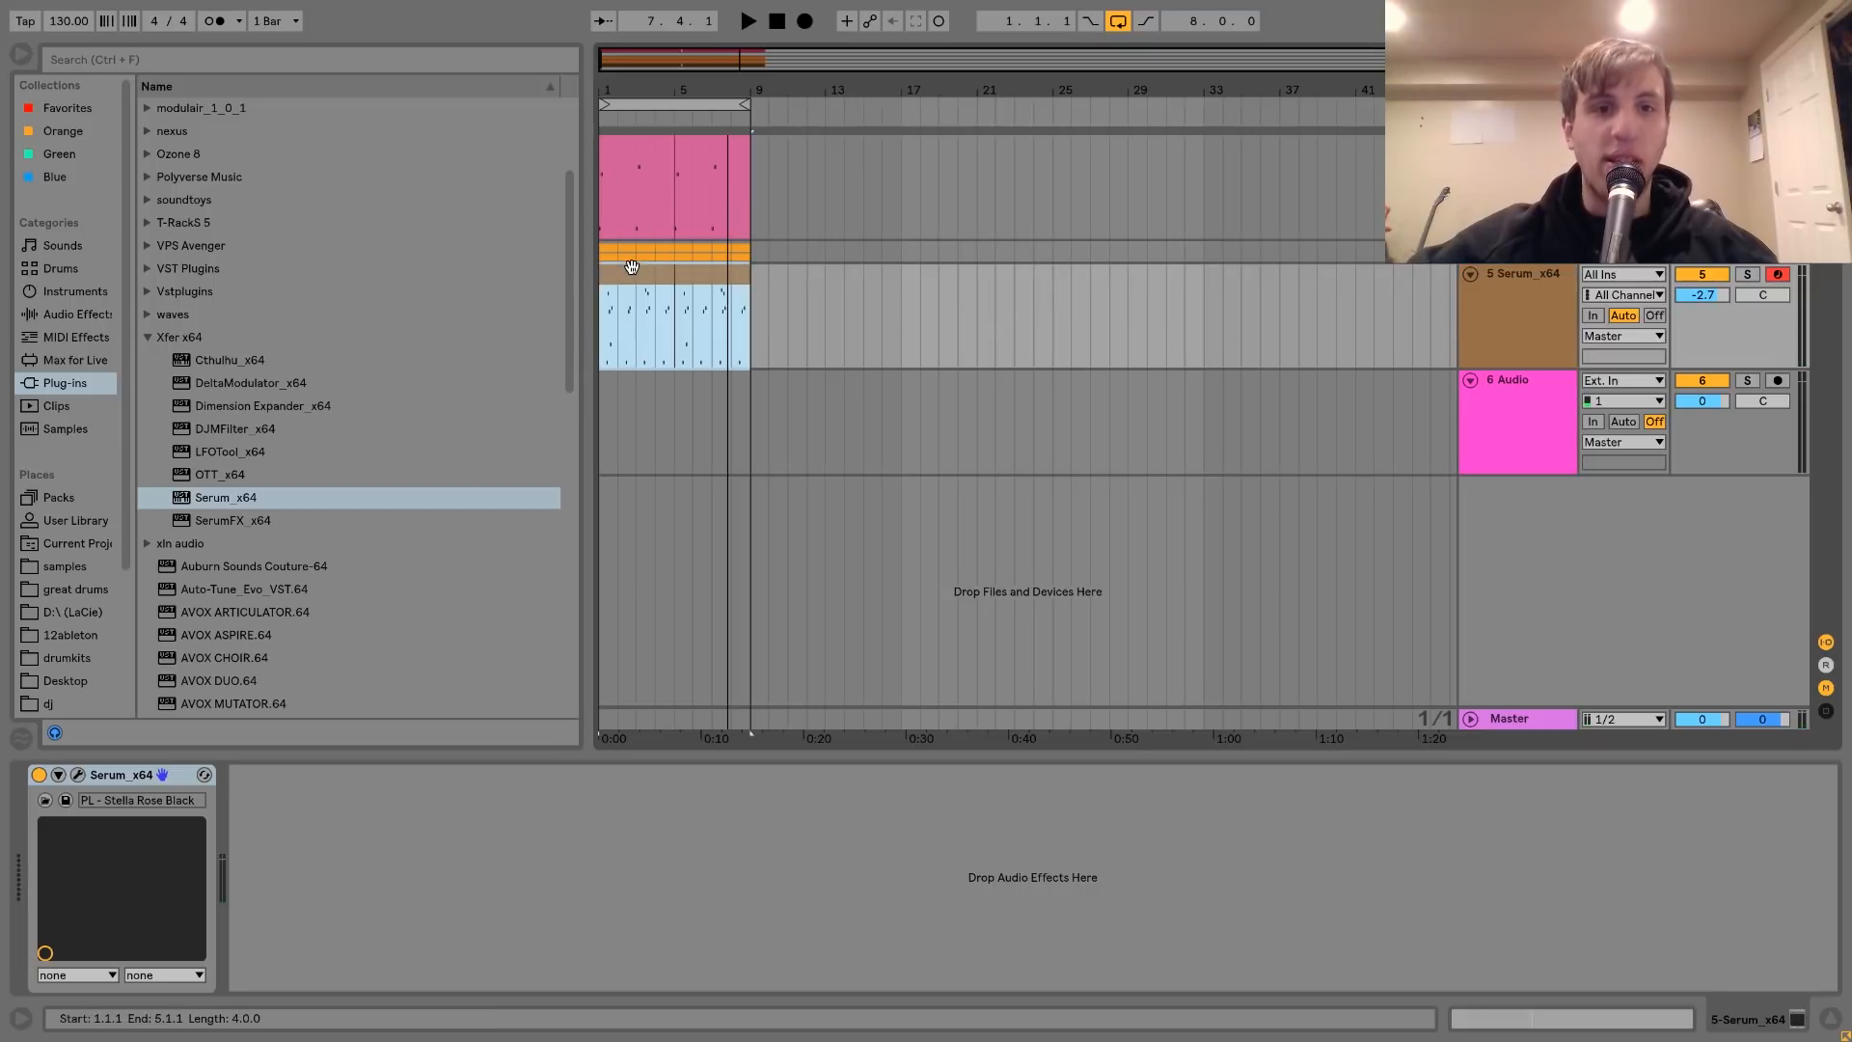
pyautogui.hotkey('ctrl', 'd')
pyautogui.doubleClick(632, 267)
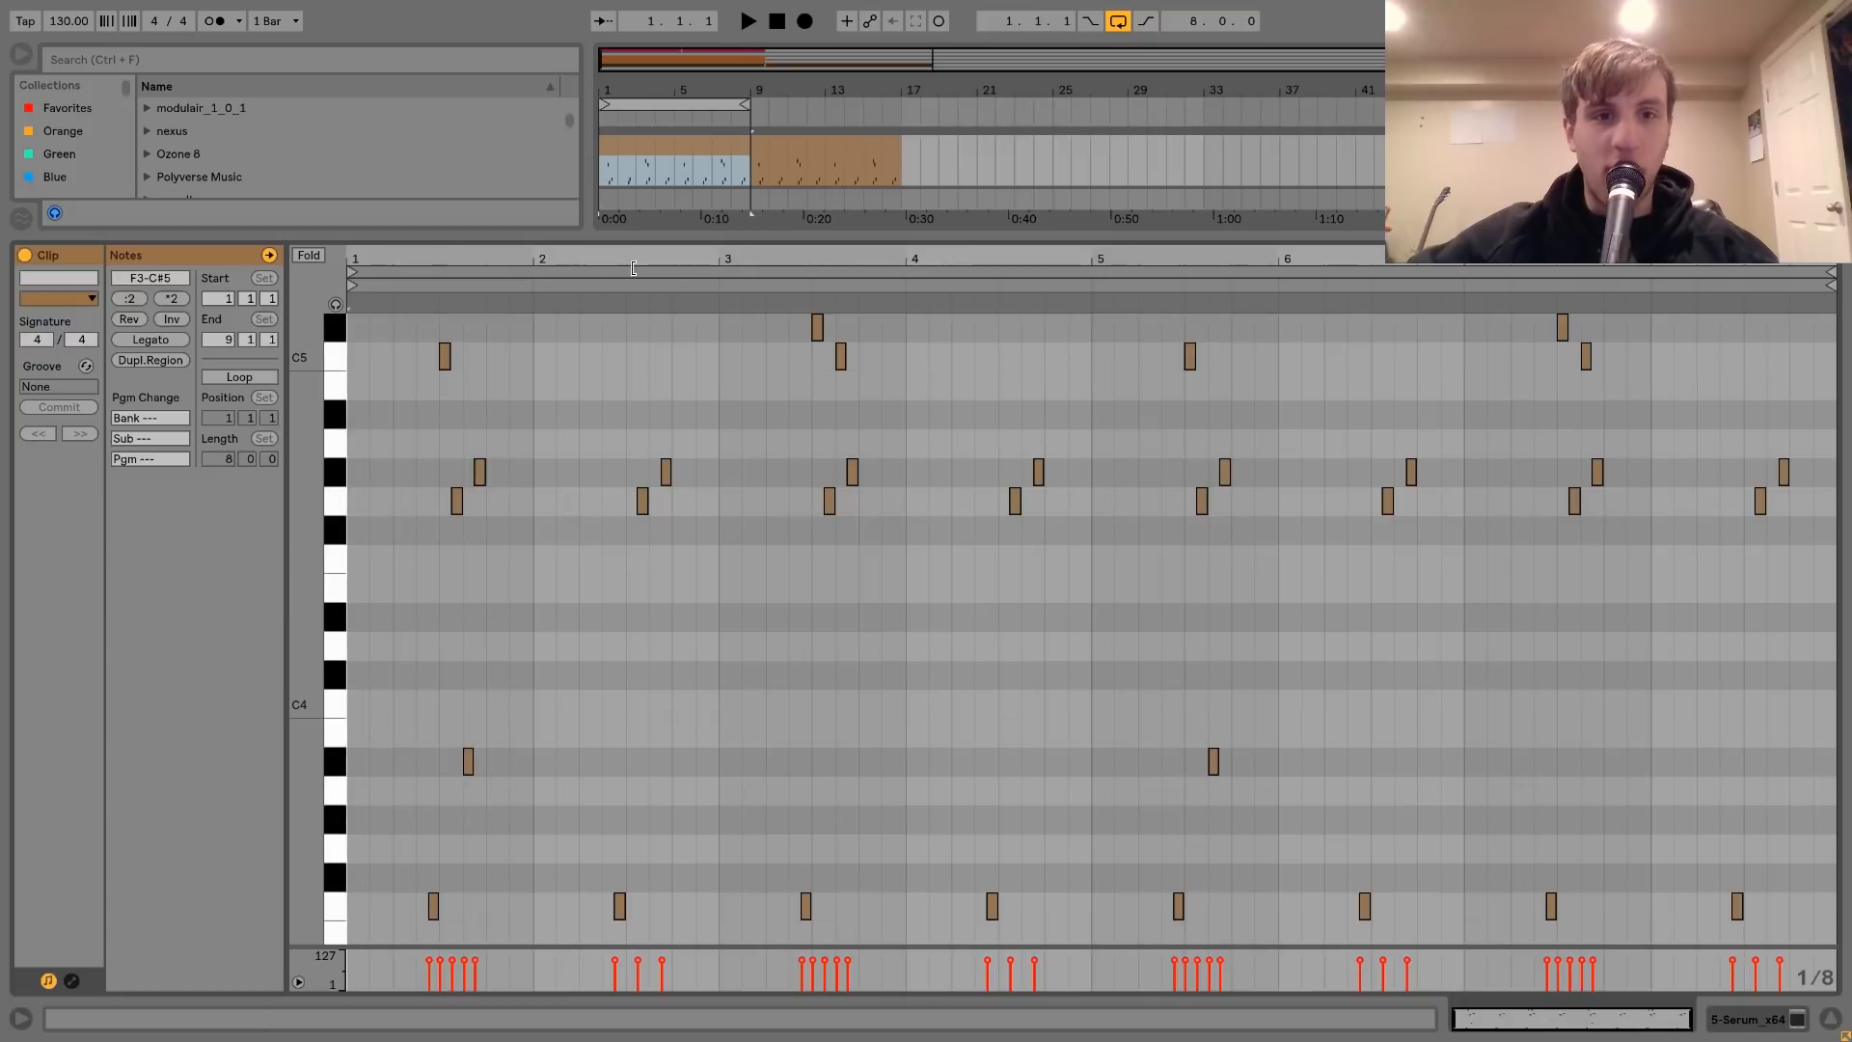
pyautogui.press('Left')
pyautogui.press('Left')
pyautogui.press('Left')
pyautogui.press('Left')
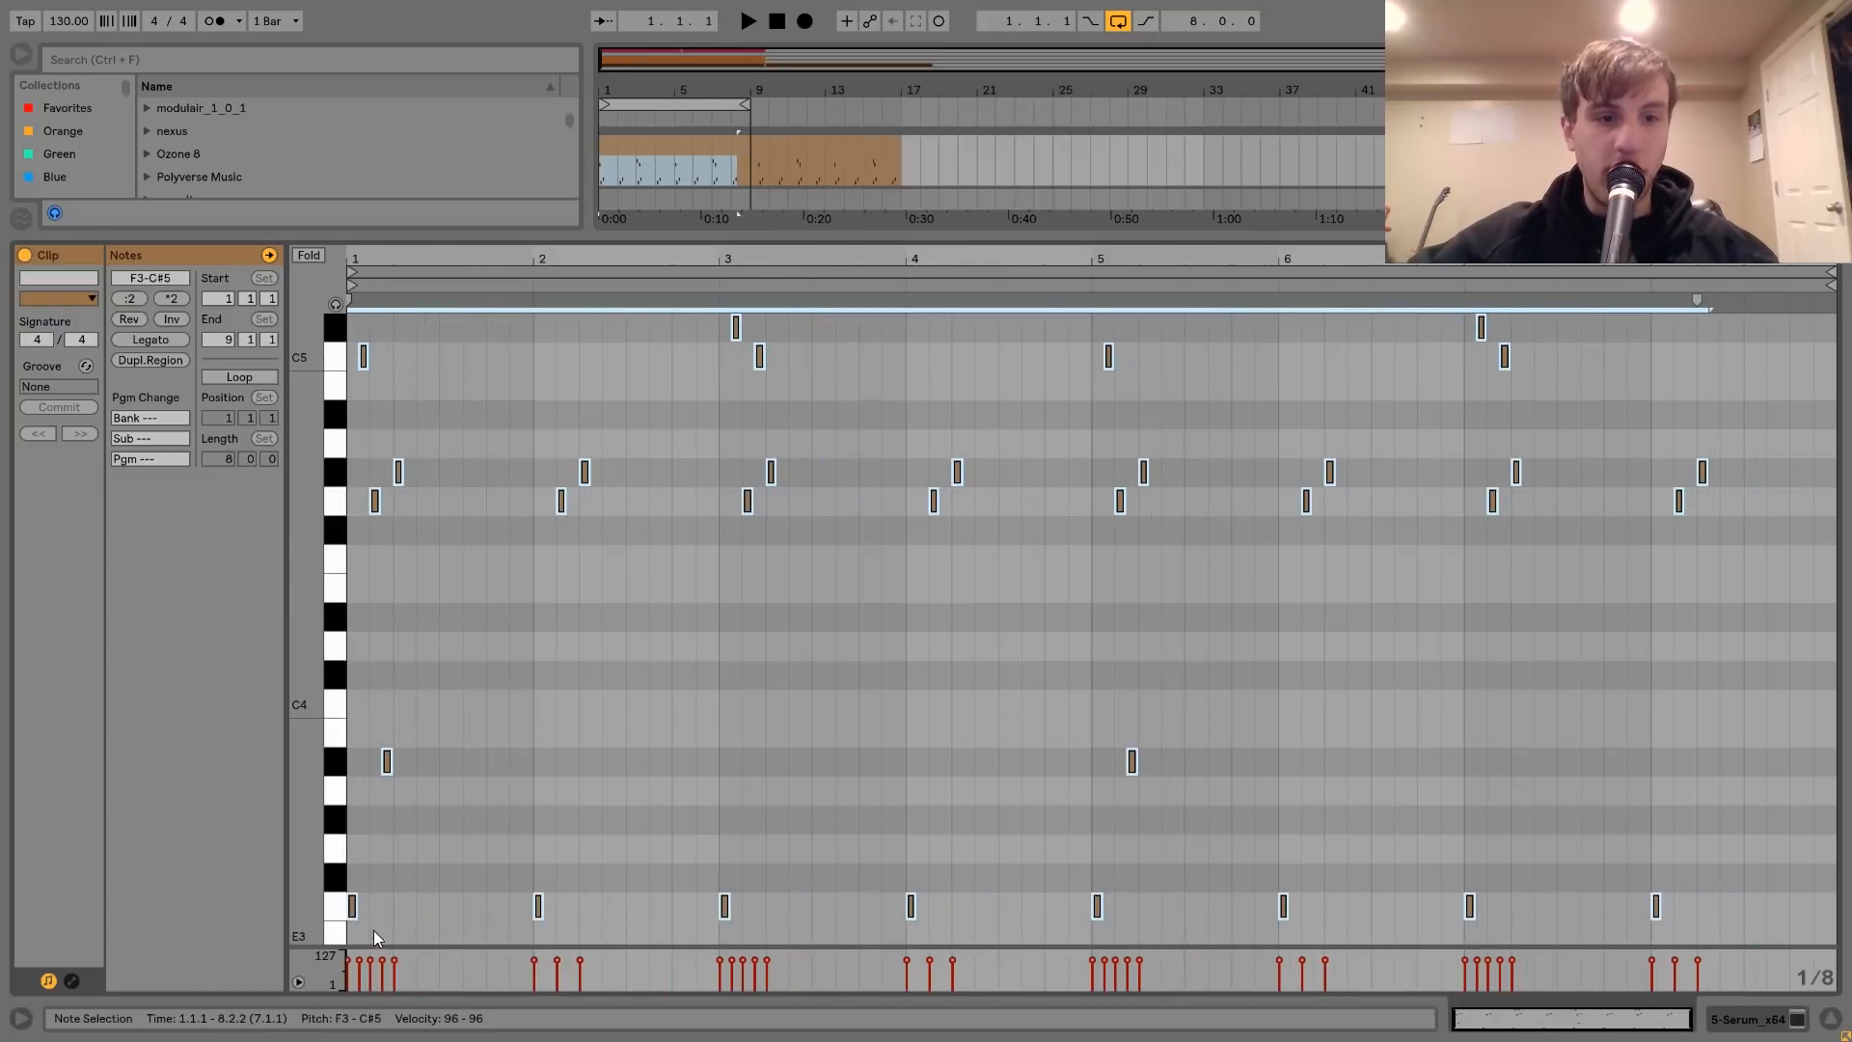
# - Try repeating the opening four-note phrase from 1.2.2 onward and play the variation
pyautogui.moveTo(393, 928); pyautogui.dragTo(297, 285)
pyautogui.hotkey('ctrl', 'd')
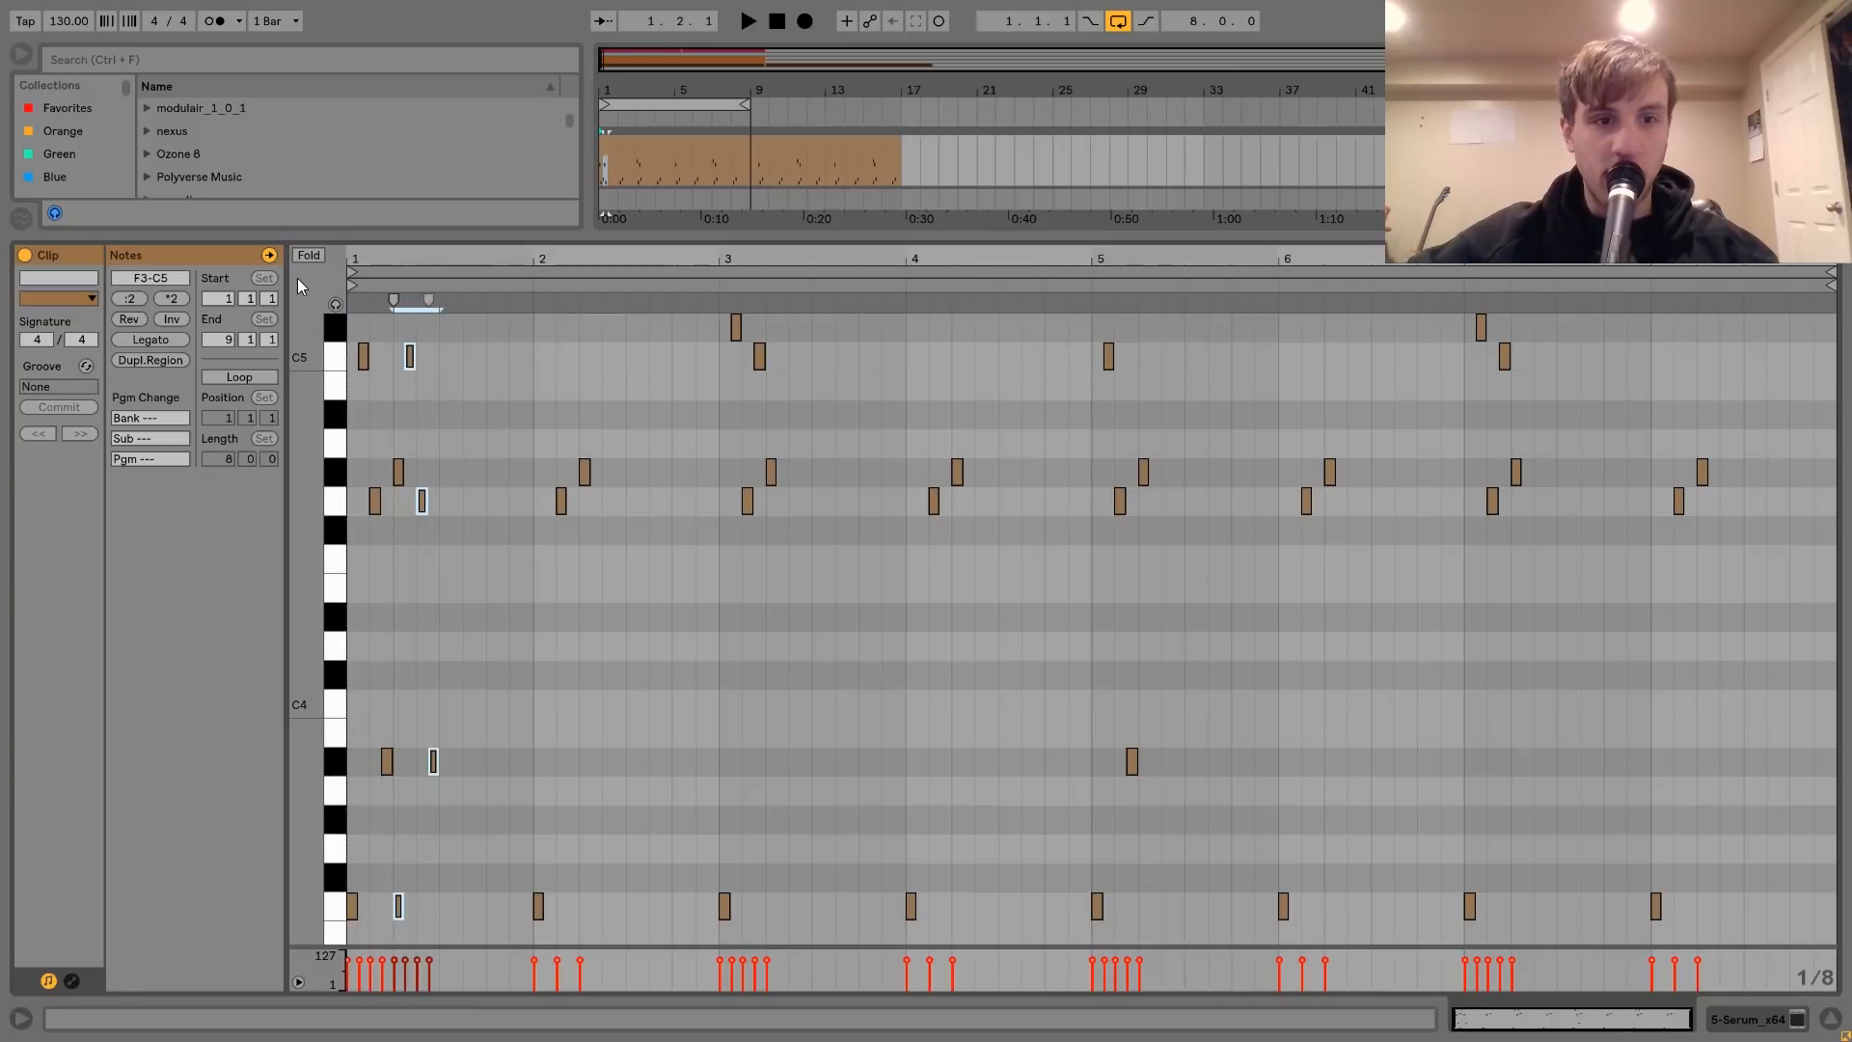
pyautogui.press('Right')
pyautogui.press('space')
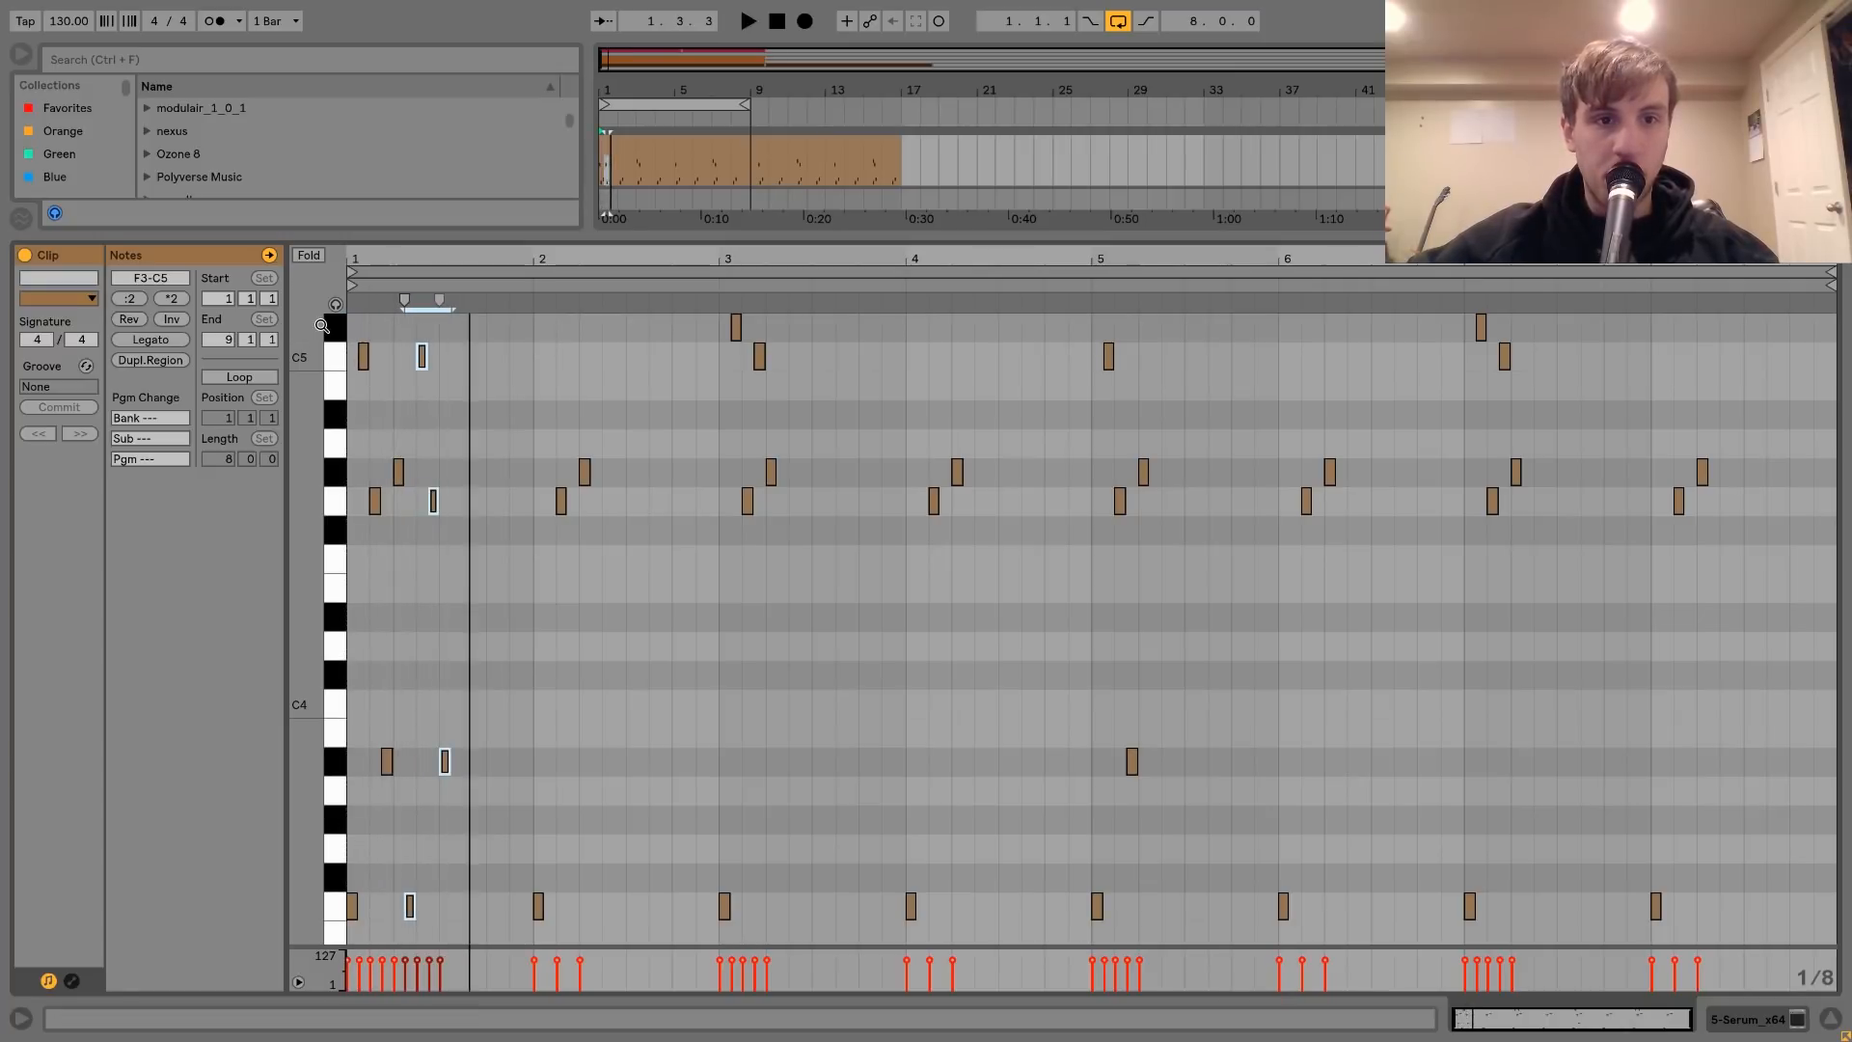
pyautogui.hotkey('ctrl', 'd')
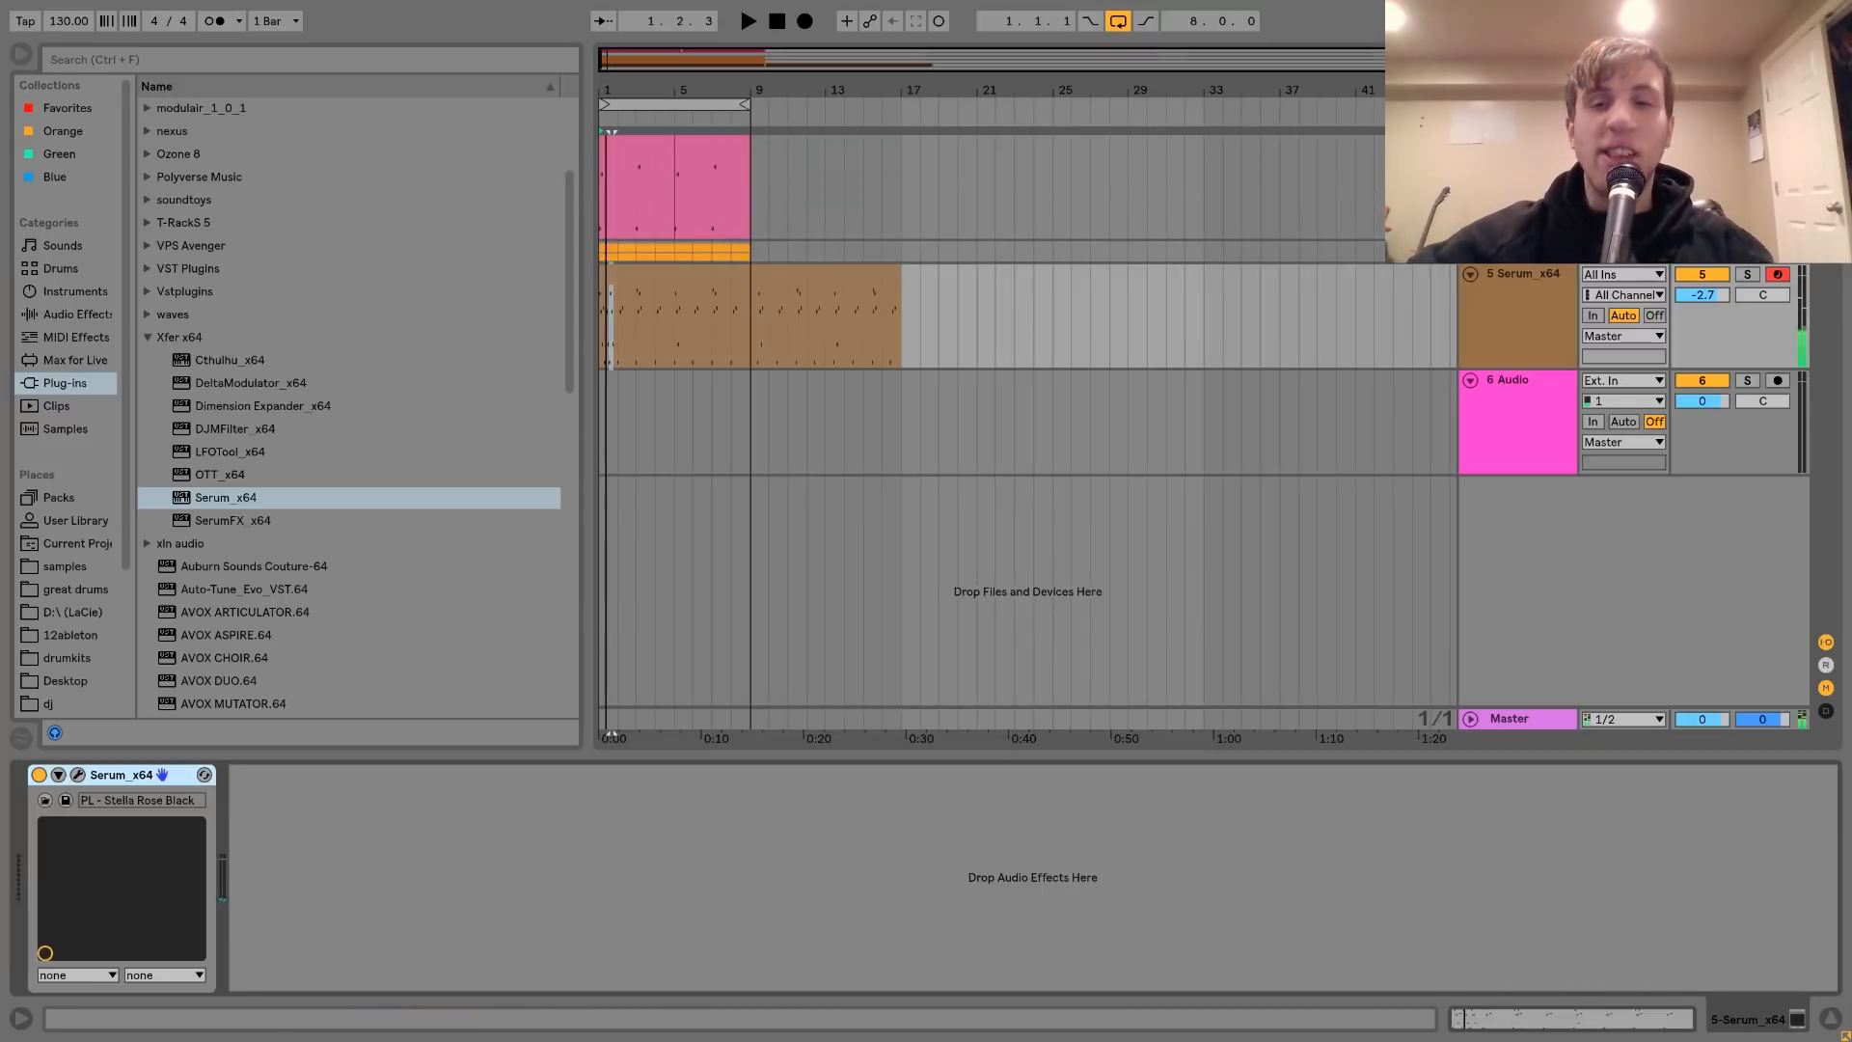
pyautogui.moveTo(829, 288); pyautogui.dragTo(669, 294)
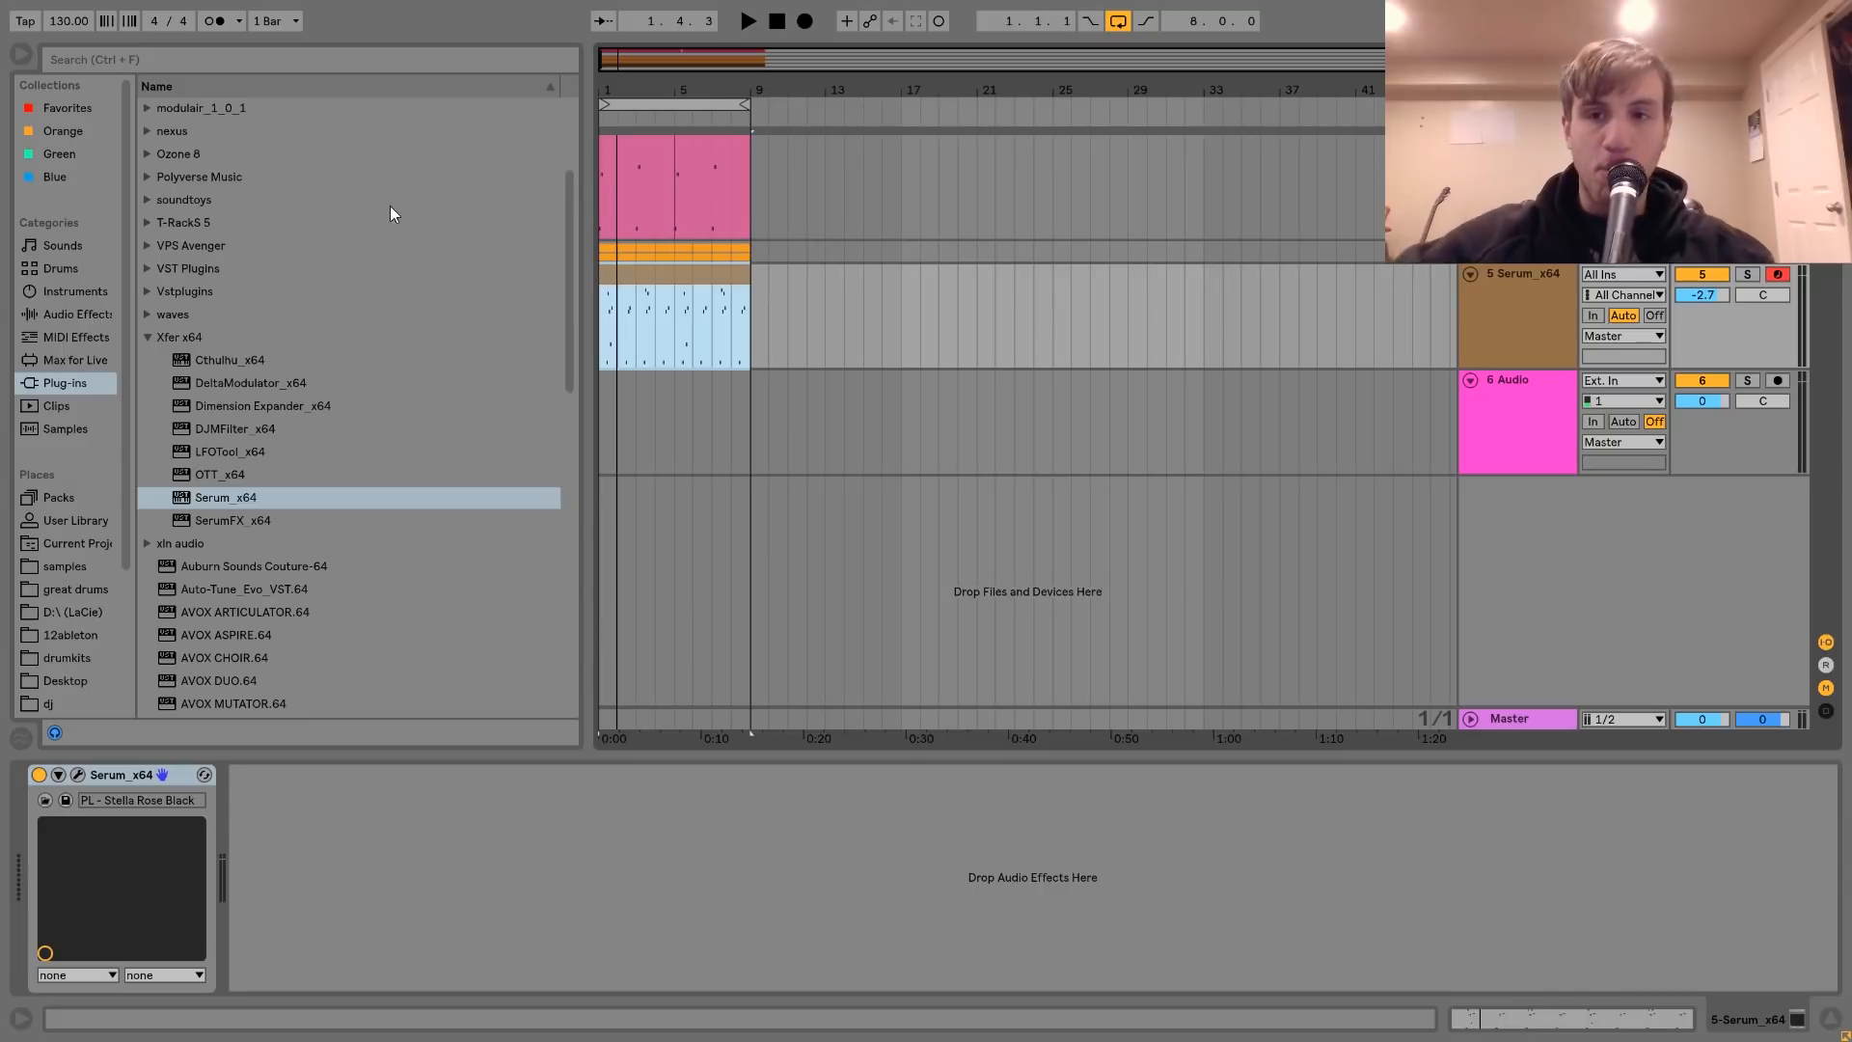
# - Add ValhallaRoom to the Serum pluck track during playback, with a 7.16 s decay and a 33.2 % mix
pyautogui.press('space')
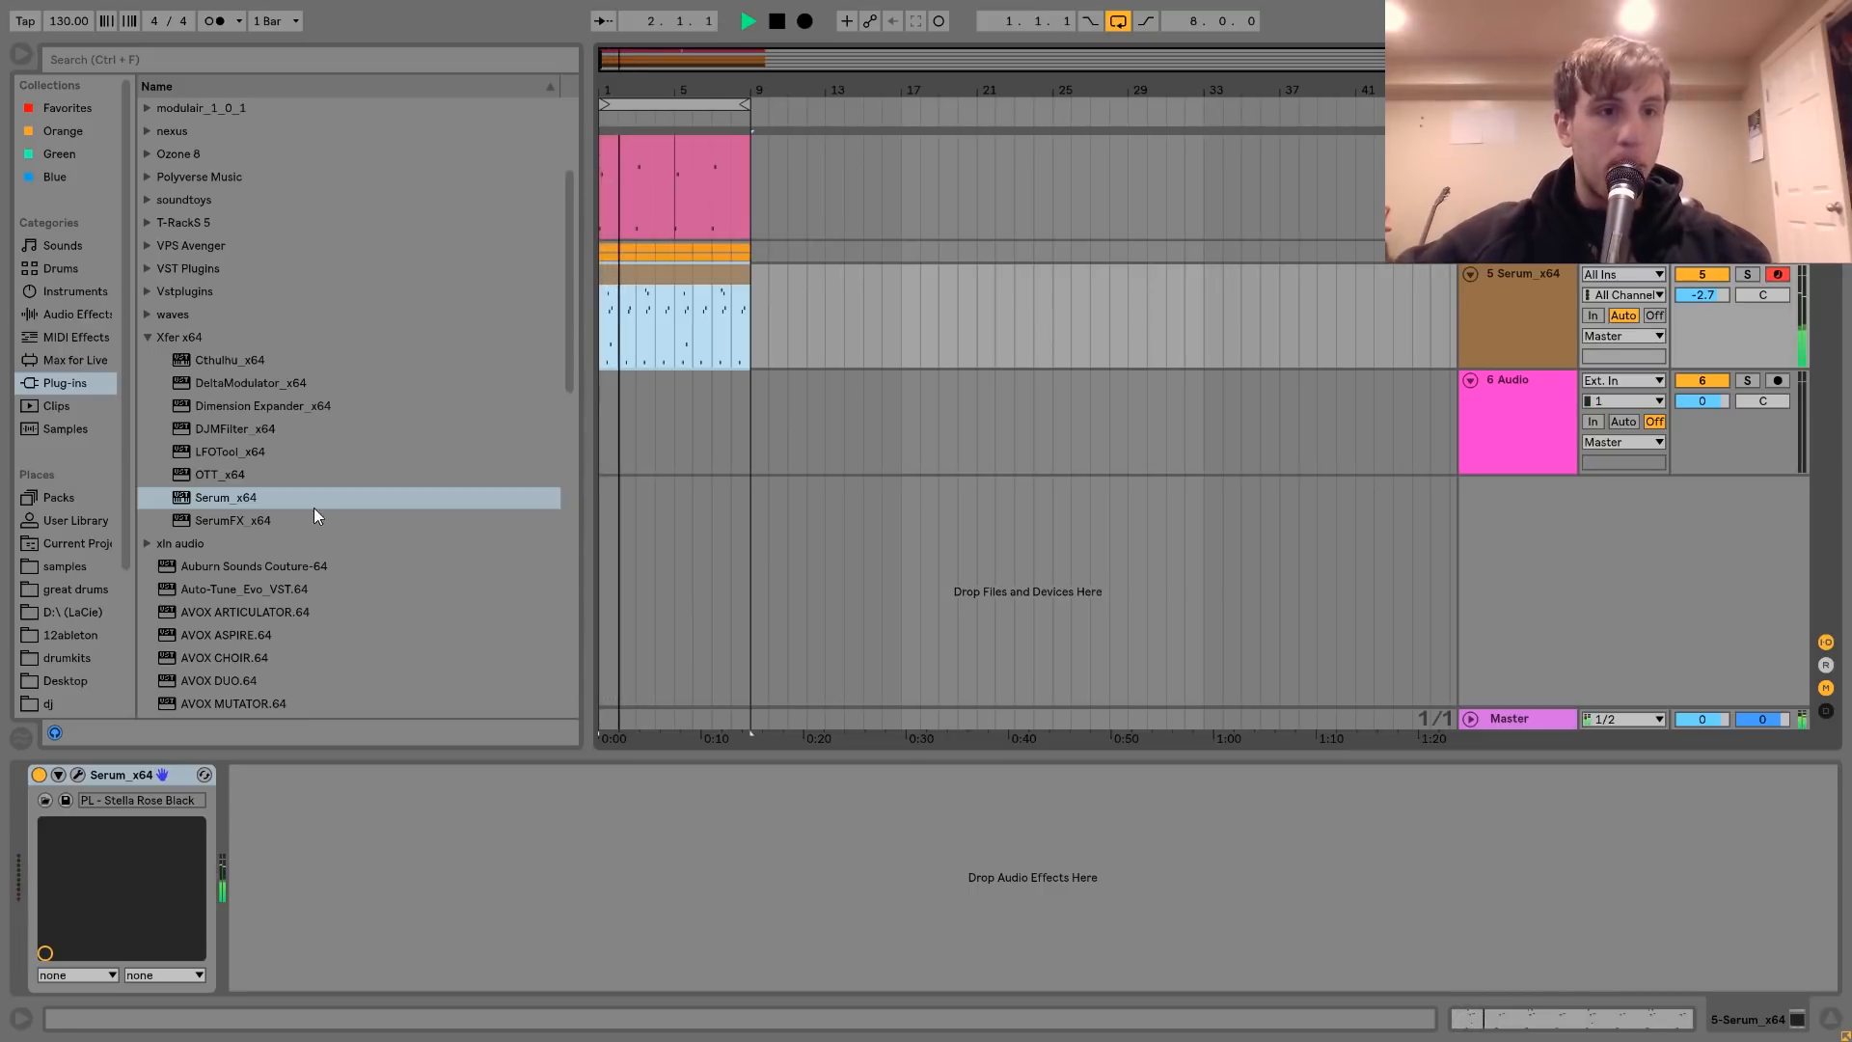
pyautogui.scroll(-10, 313, 510)
pyautogui.doubleClick(230, 613)
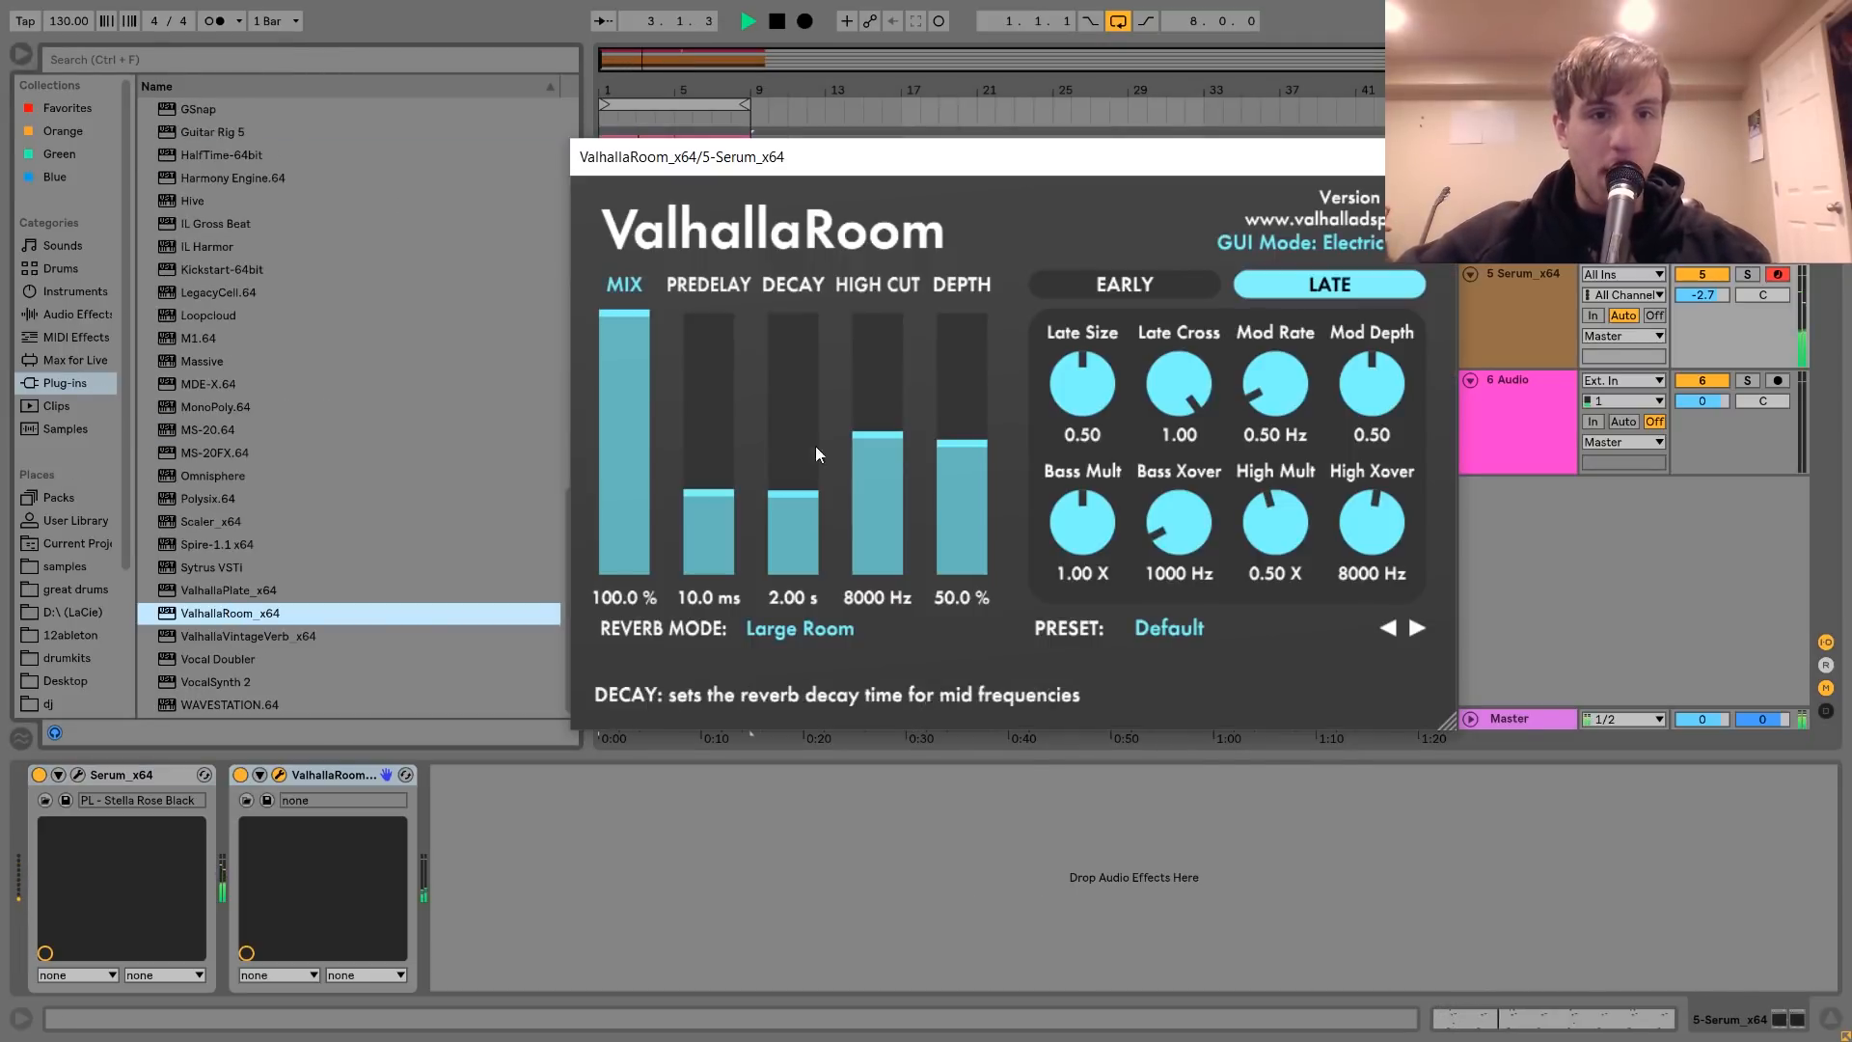
pyautogui.click(814, 448)
pyautogui.click(621, 467)
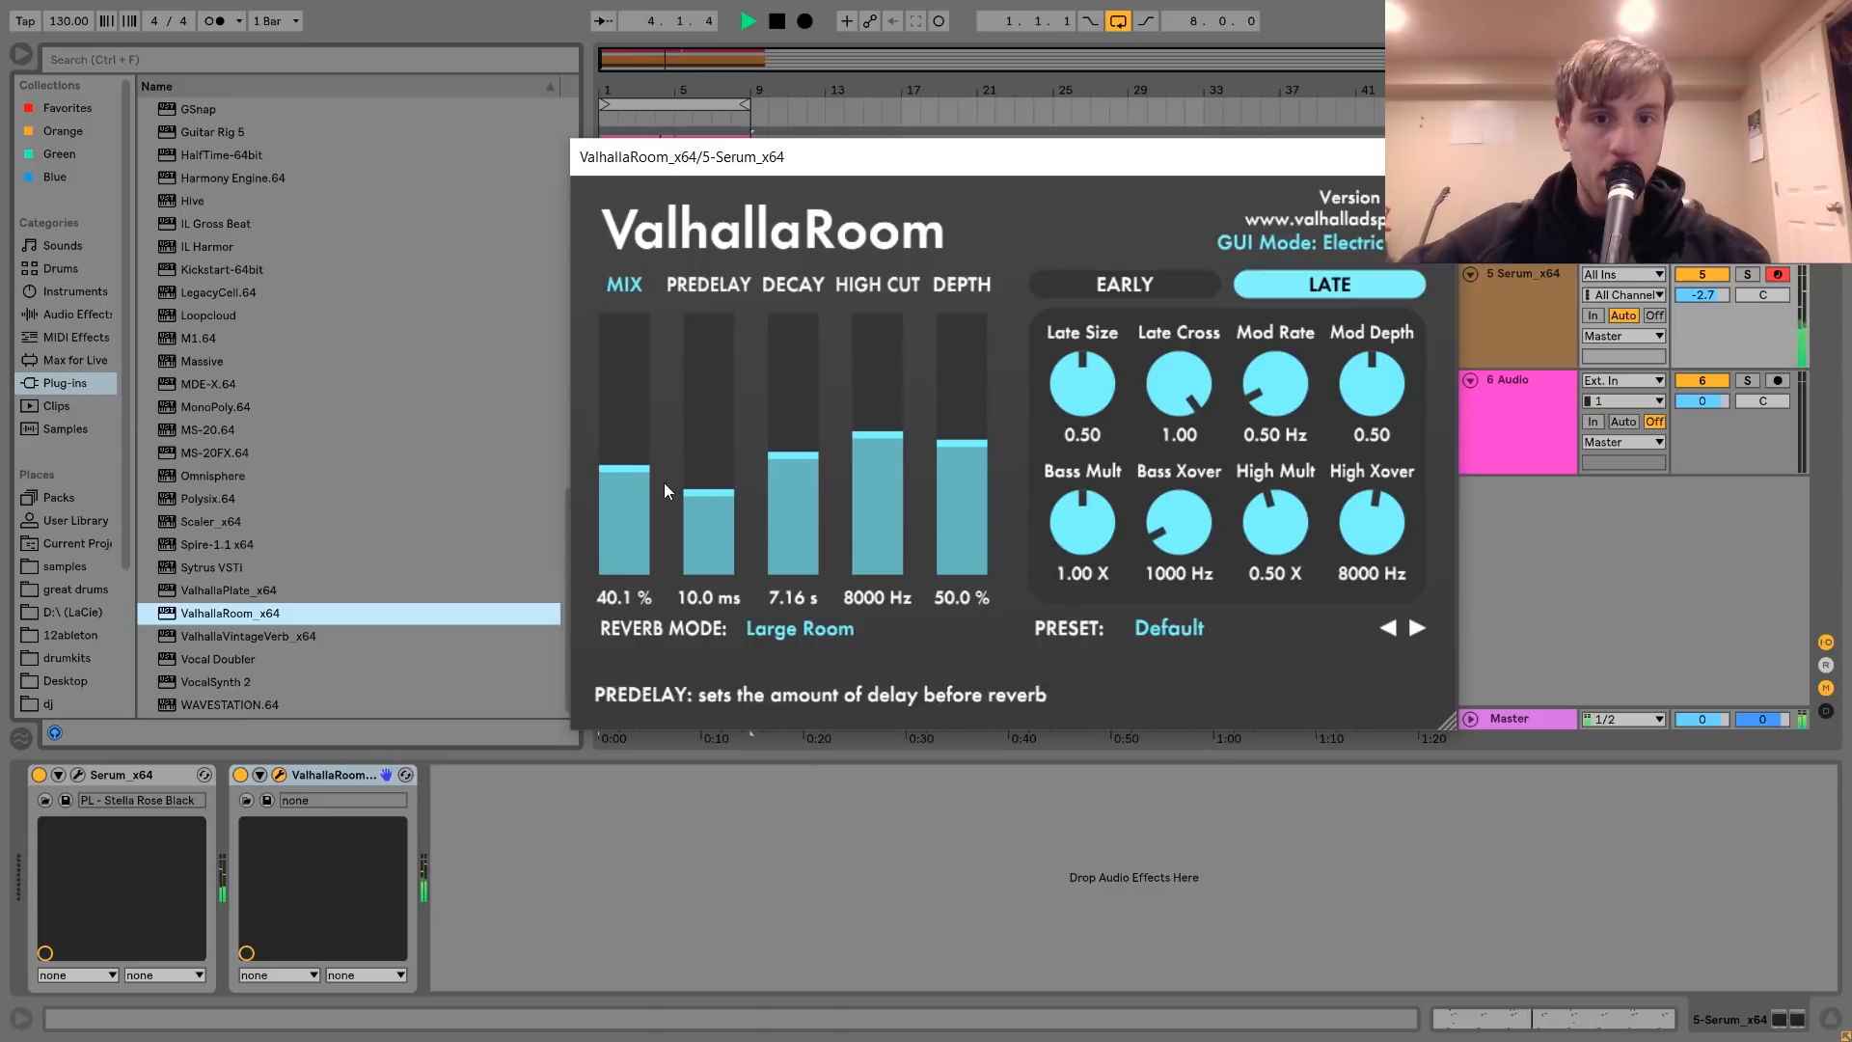
pyautogui.click(644, 488)
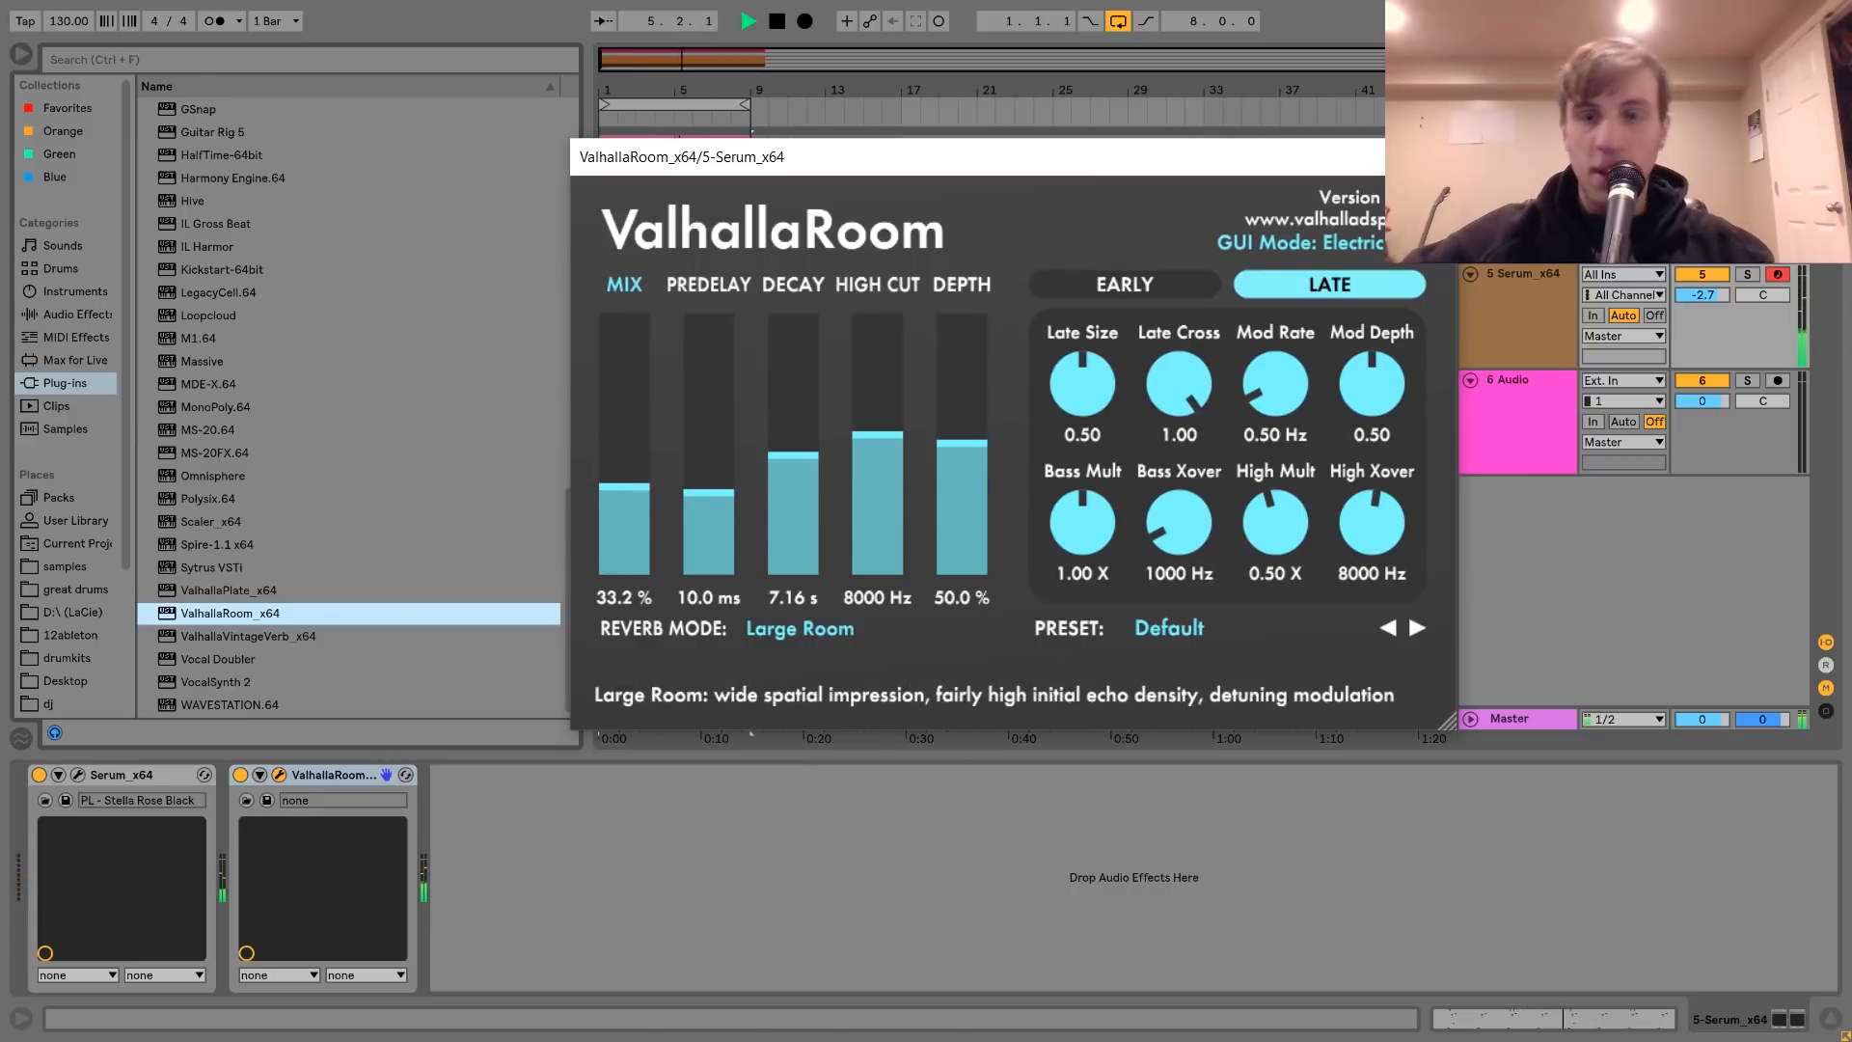
# - Insert Echo between Serum and ValhallaRoom with dotted 1/8 timing, the low-pass at 20.0 kHz and dry/wet at 33 %
pyautogui.click(1432, 157)
pyautogui.click(71, 312)
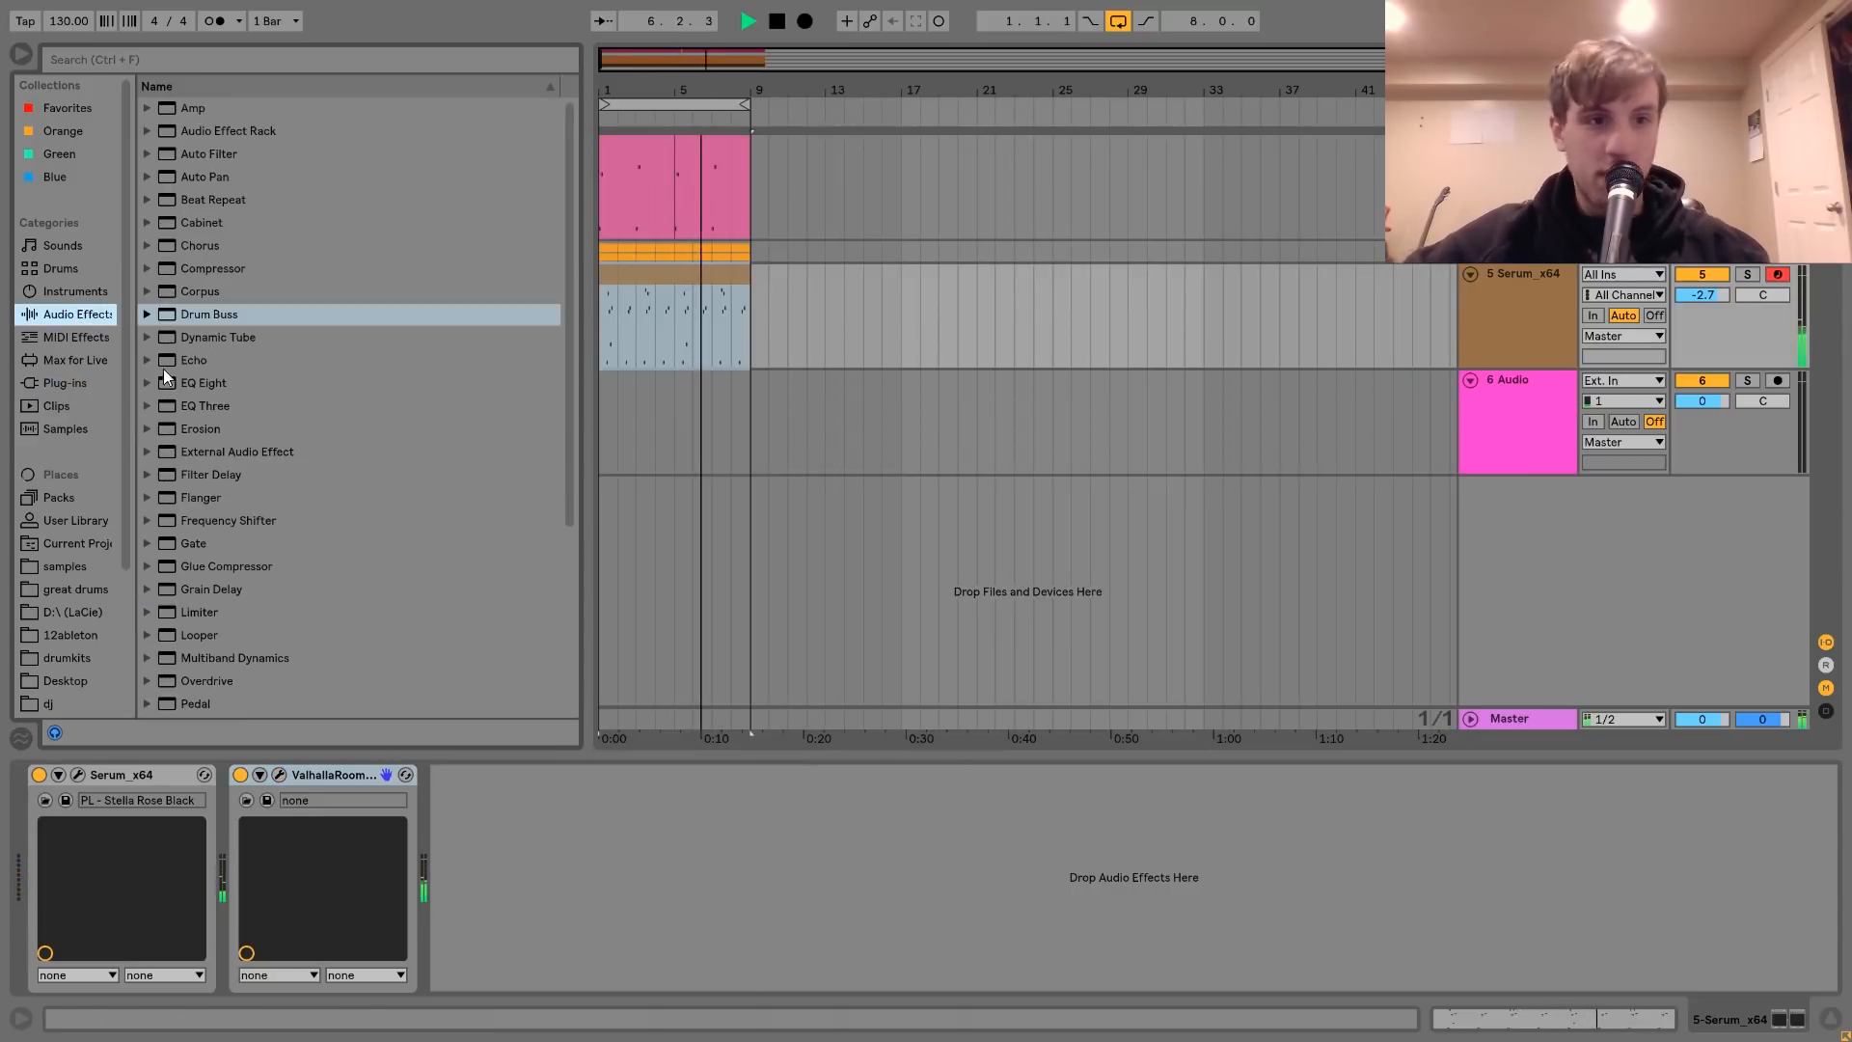
pyautogui.moveTo(188, 363); pyautogui.dragTo(253, 818)
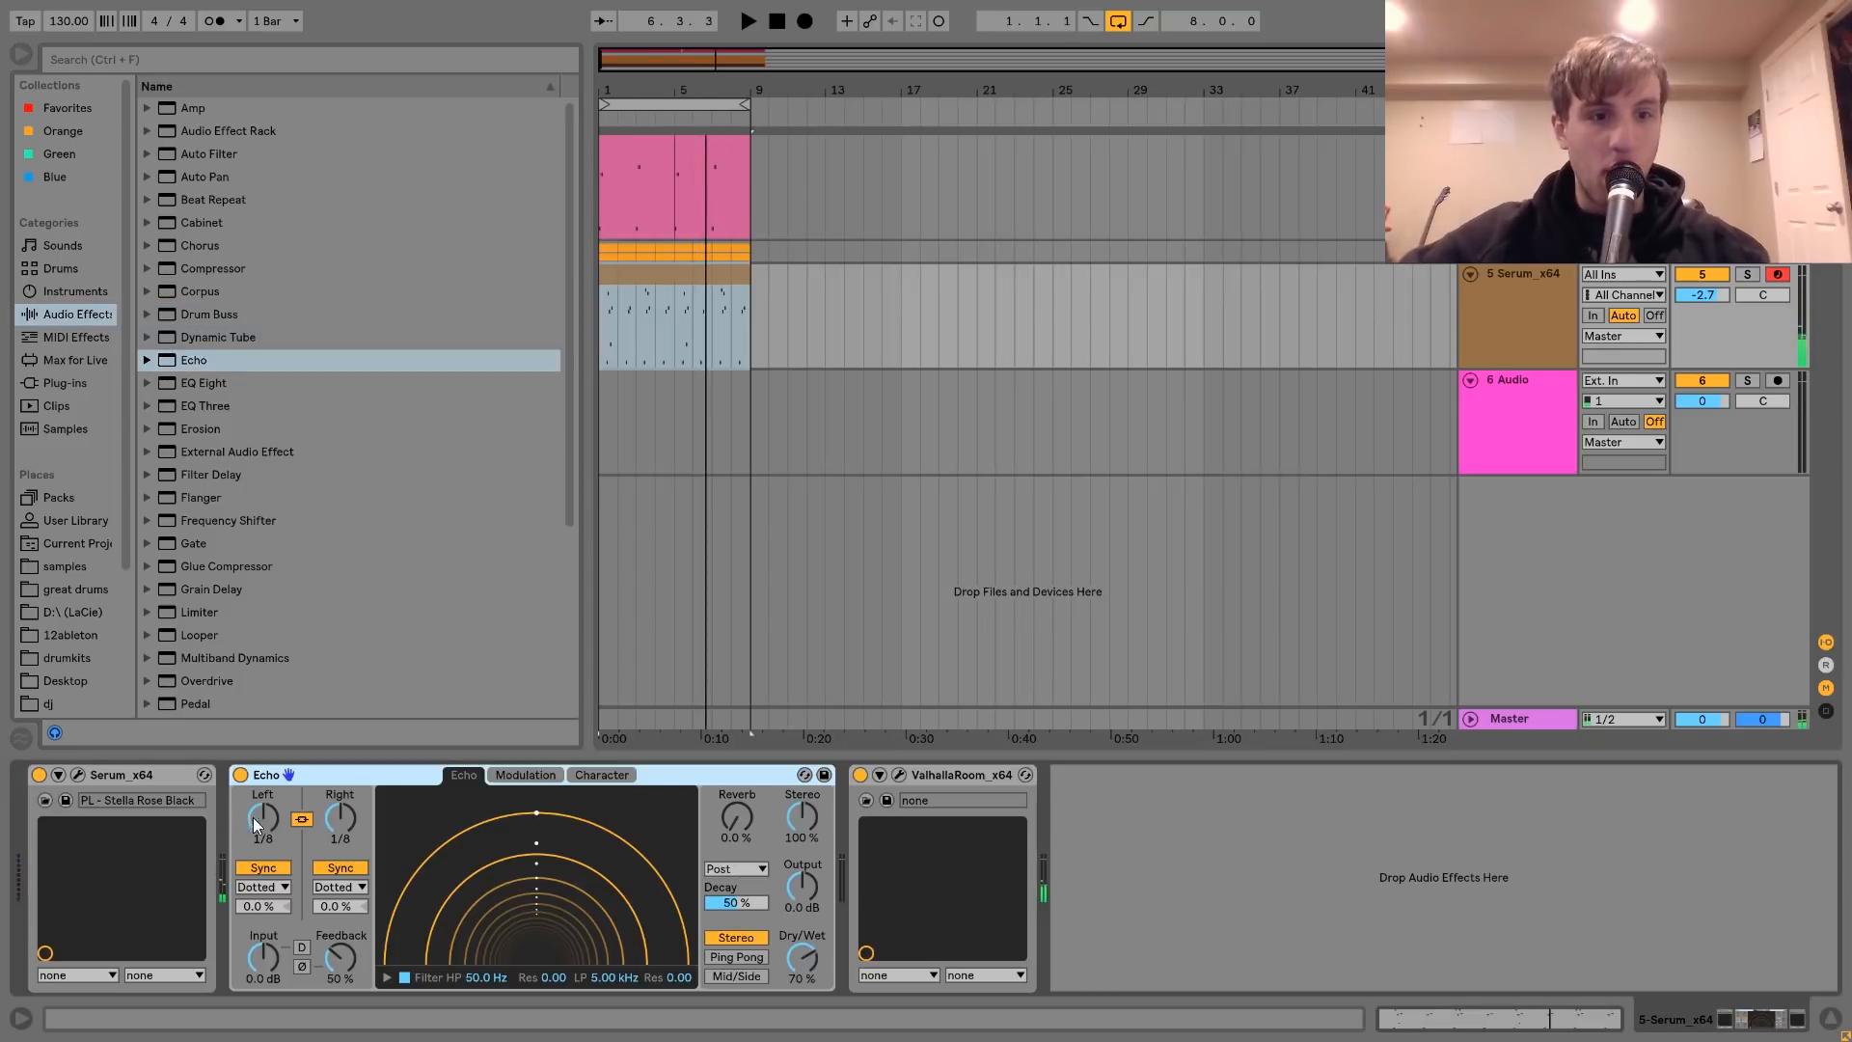
pyautogui.click(345, 884)
pyautogui.click(340, 934)
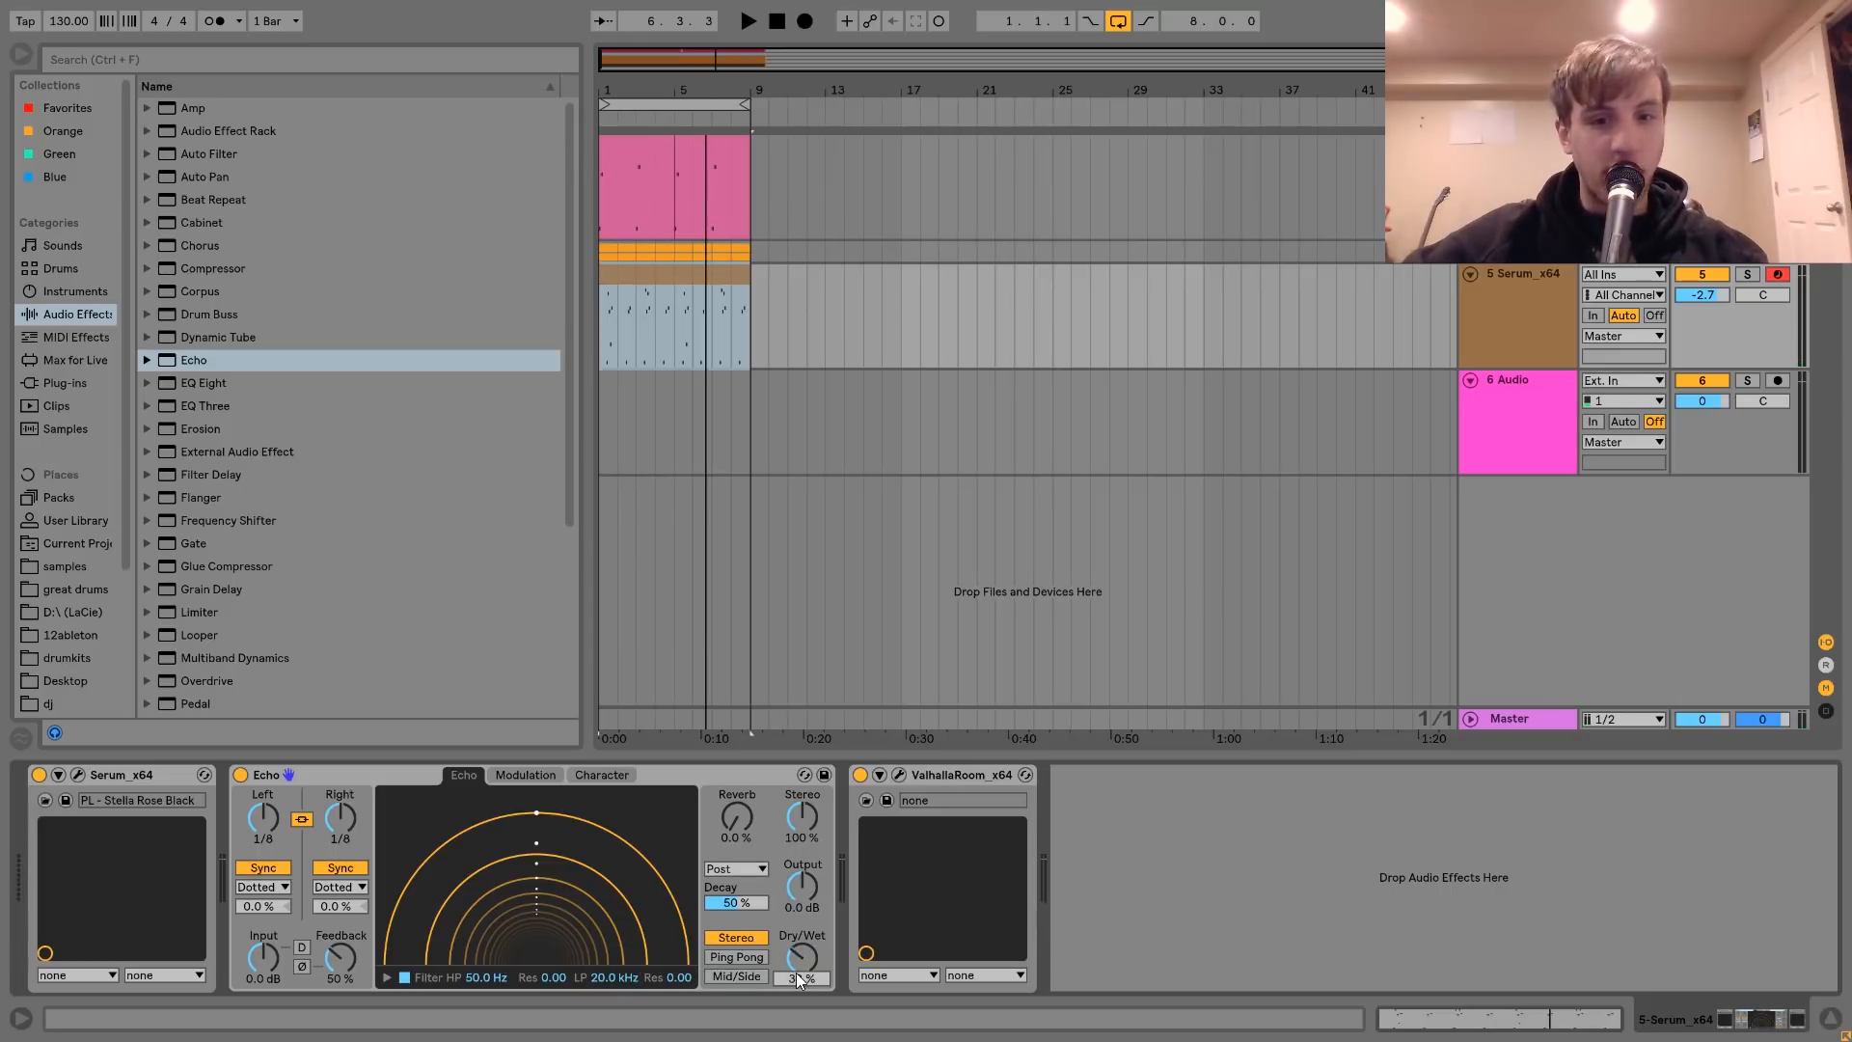
# - Set Echo's feedback to 64 % during playback and add Drum Buss after ValhallaRoom
pyautogui.press('space')
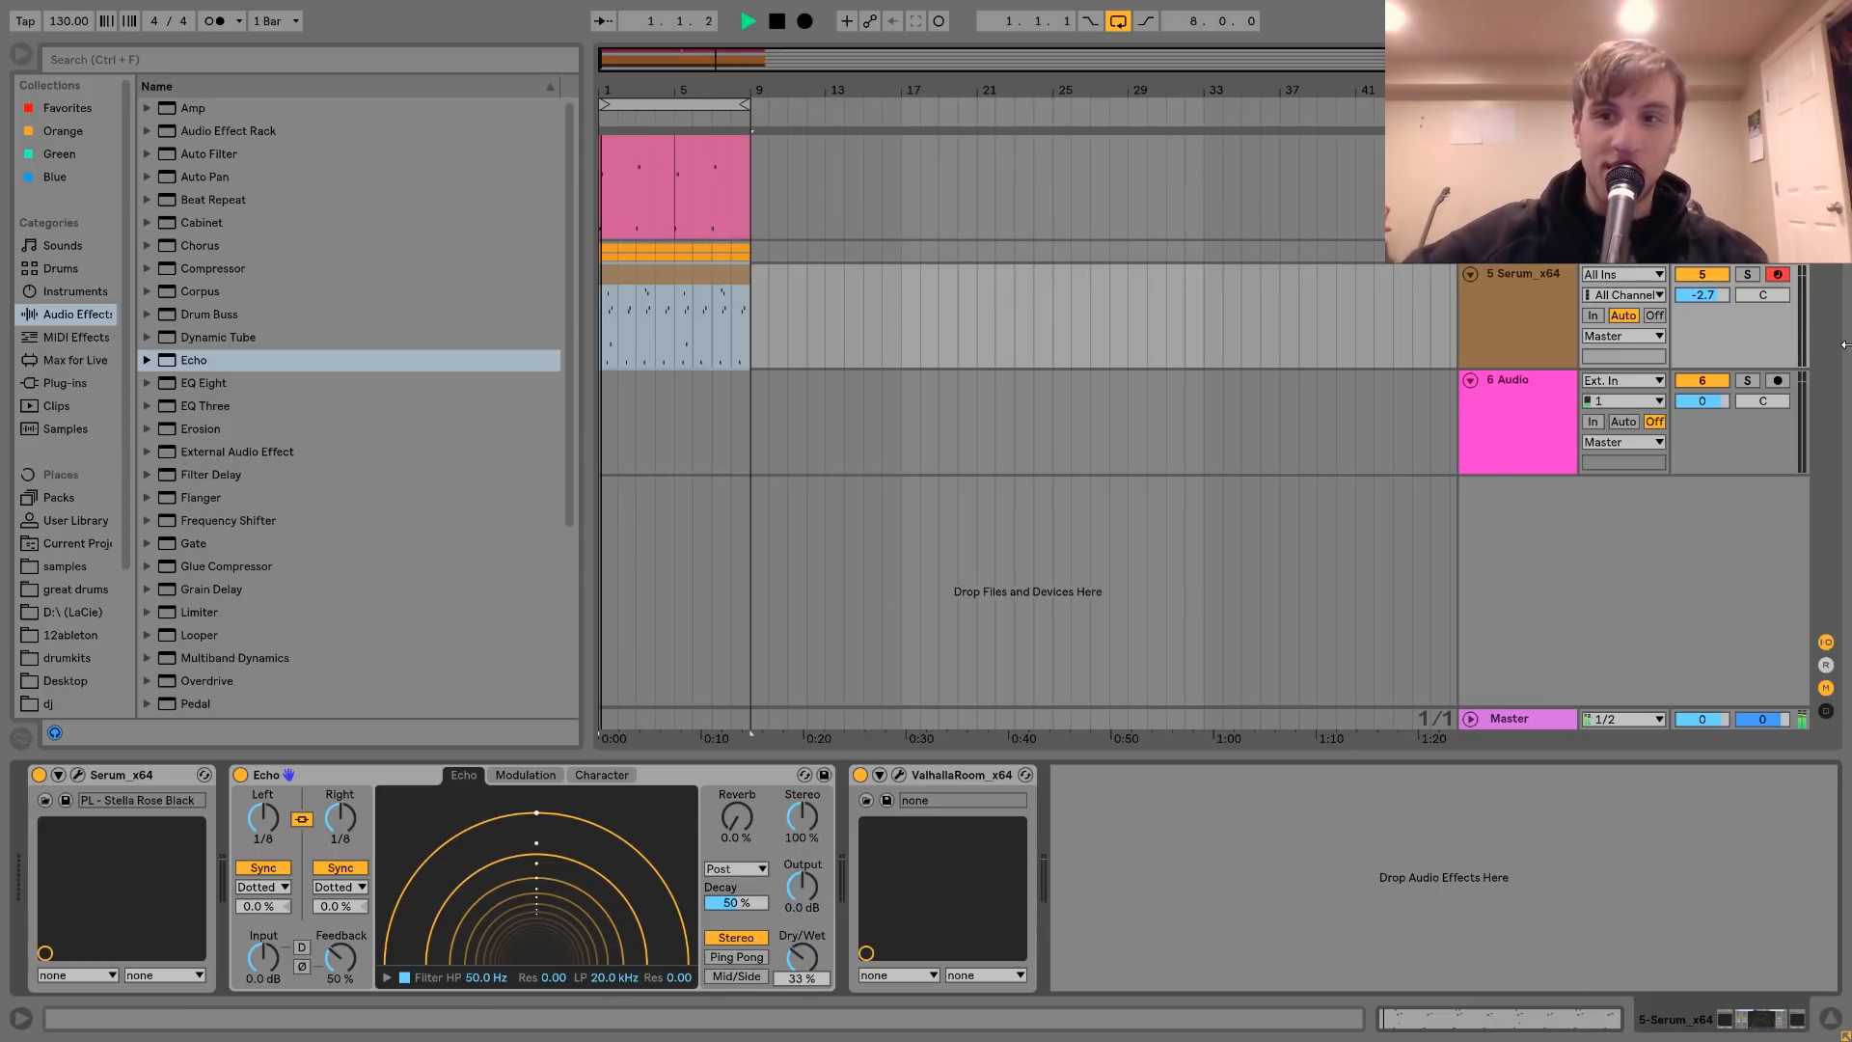
pyautogui.click(1519, 293)
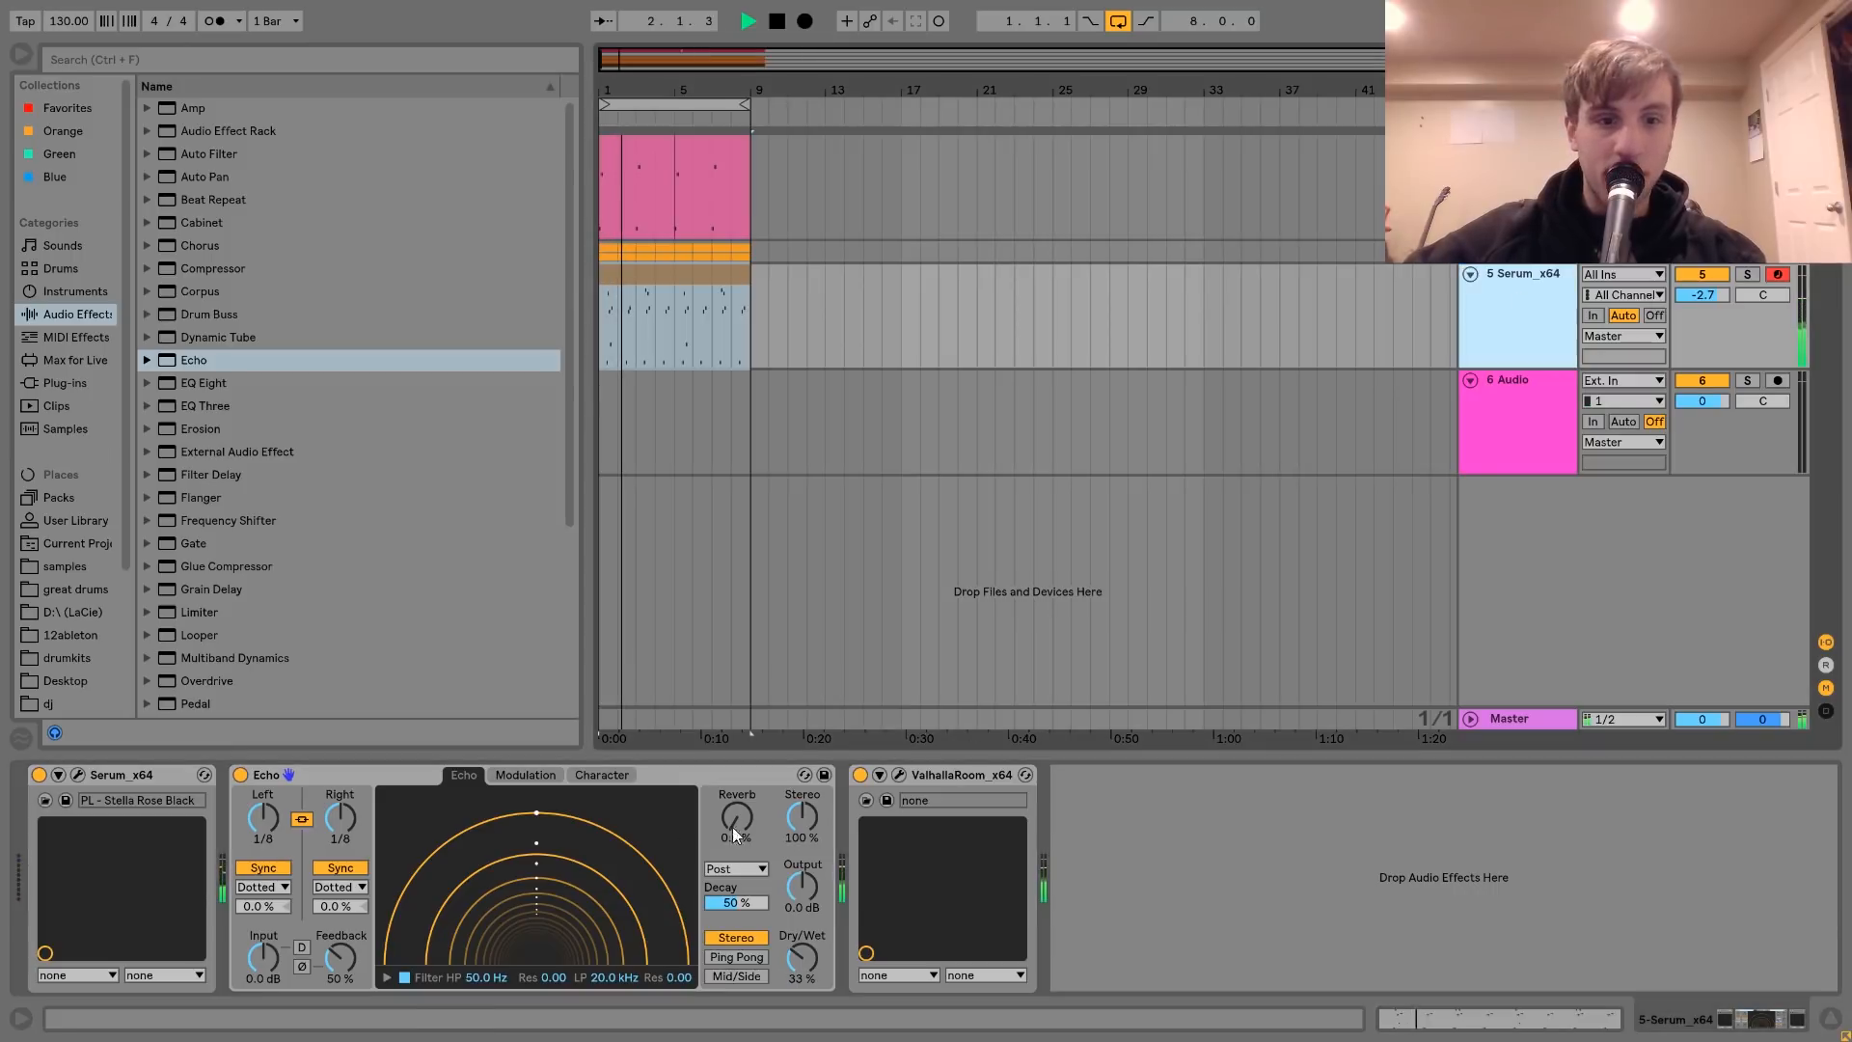
pyautogui.moveTo(339, 966); pyautogui.dragTo(340, 921)
pyautogui.doubleClick(234, 313)
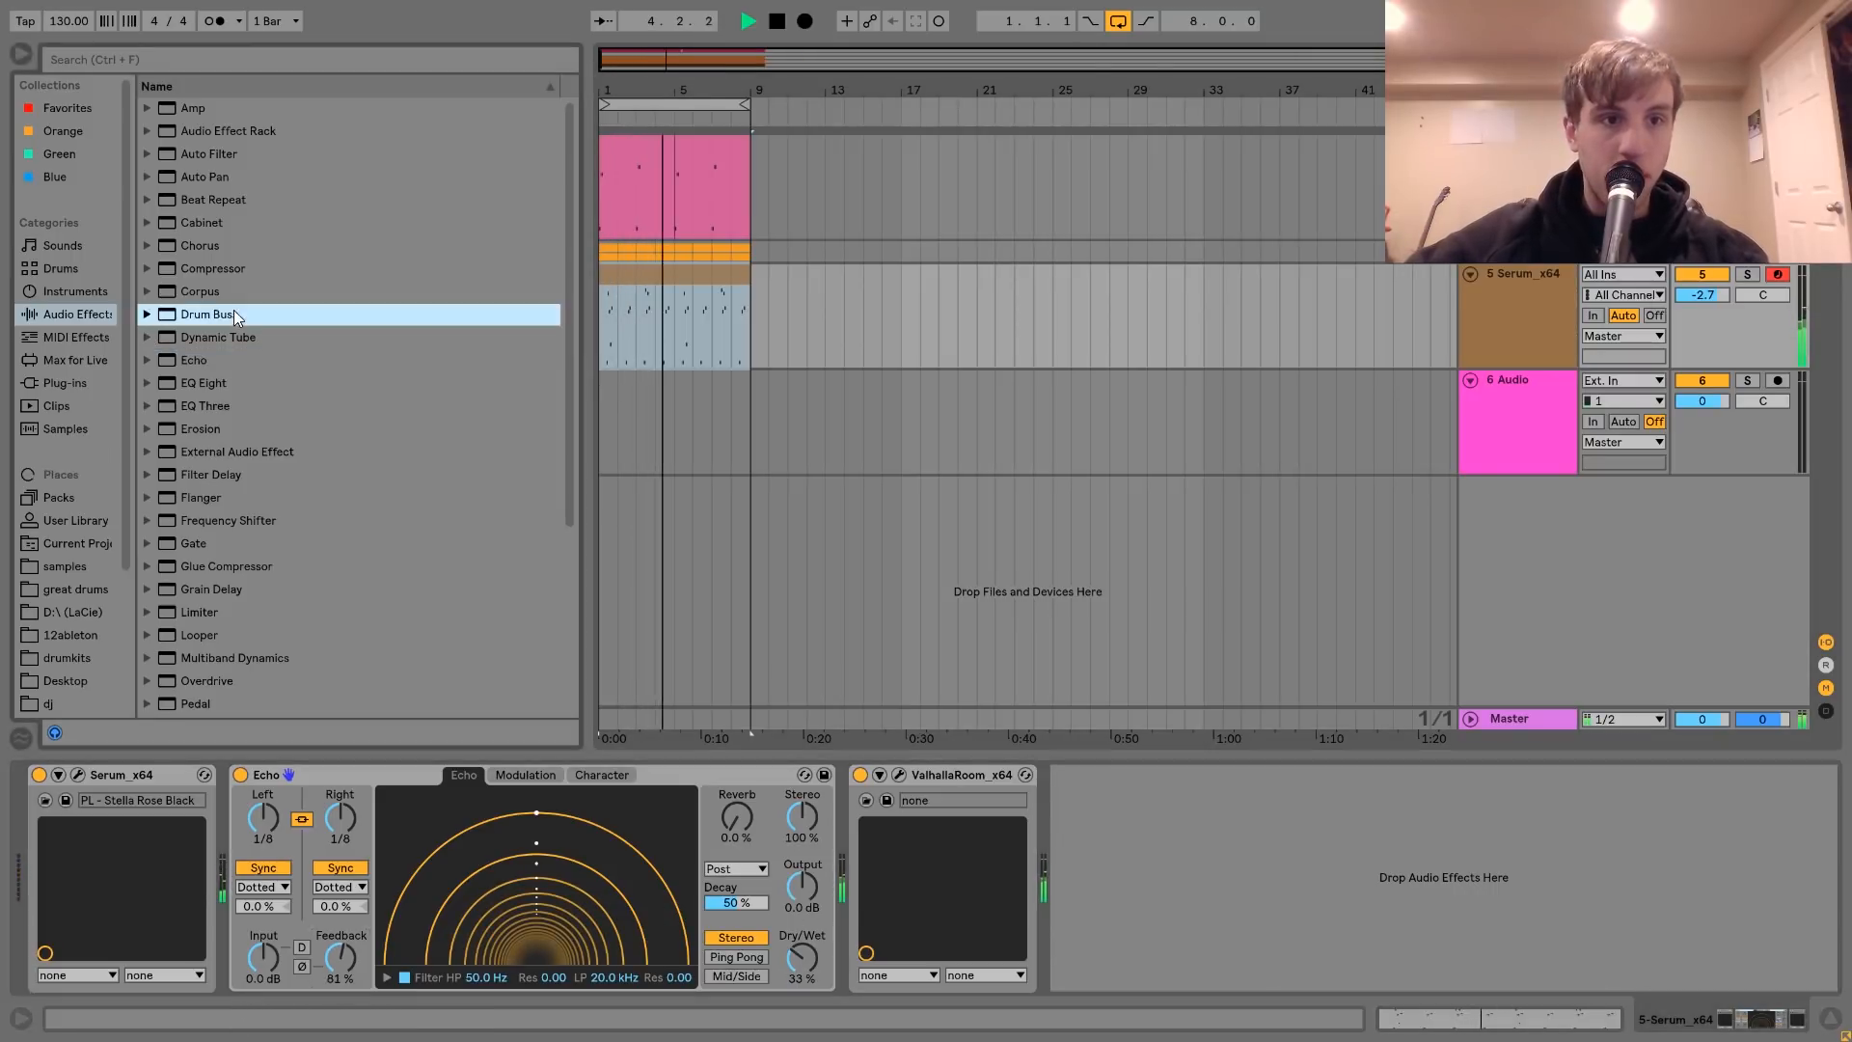
pyautogui.moveTo(343, 965); pyautogui.dragTo(343, 980)
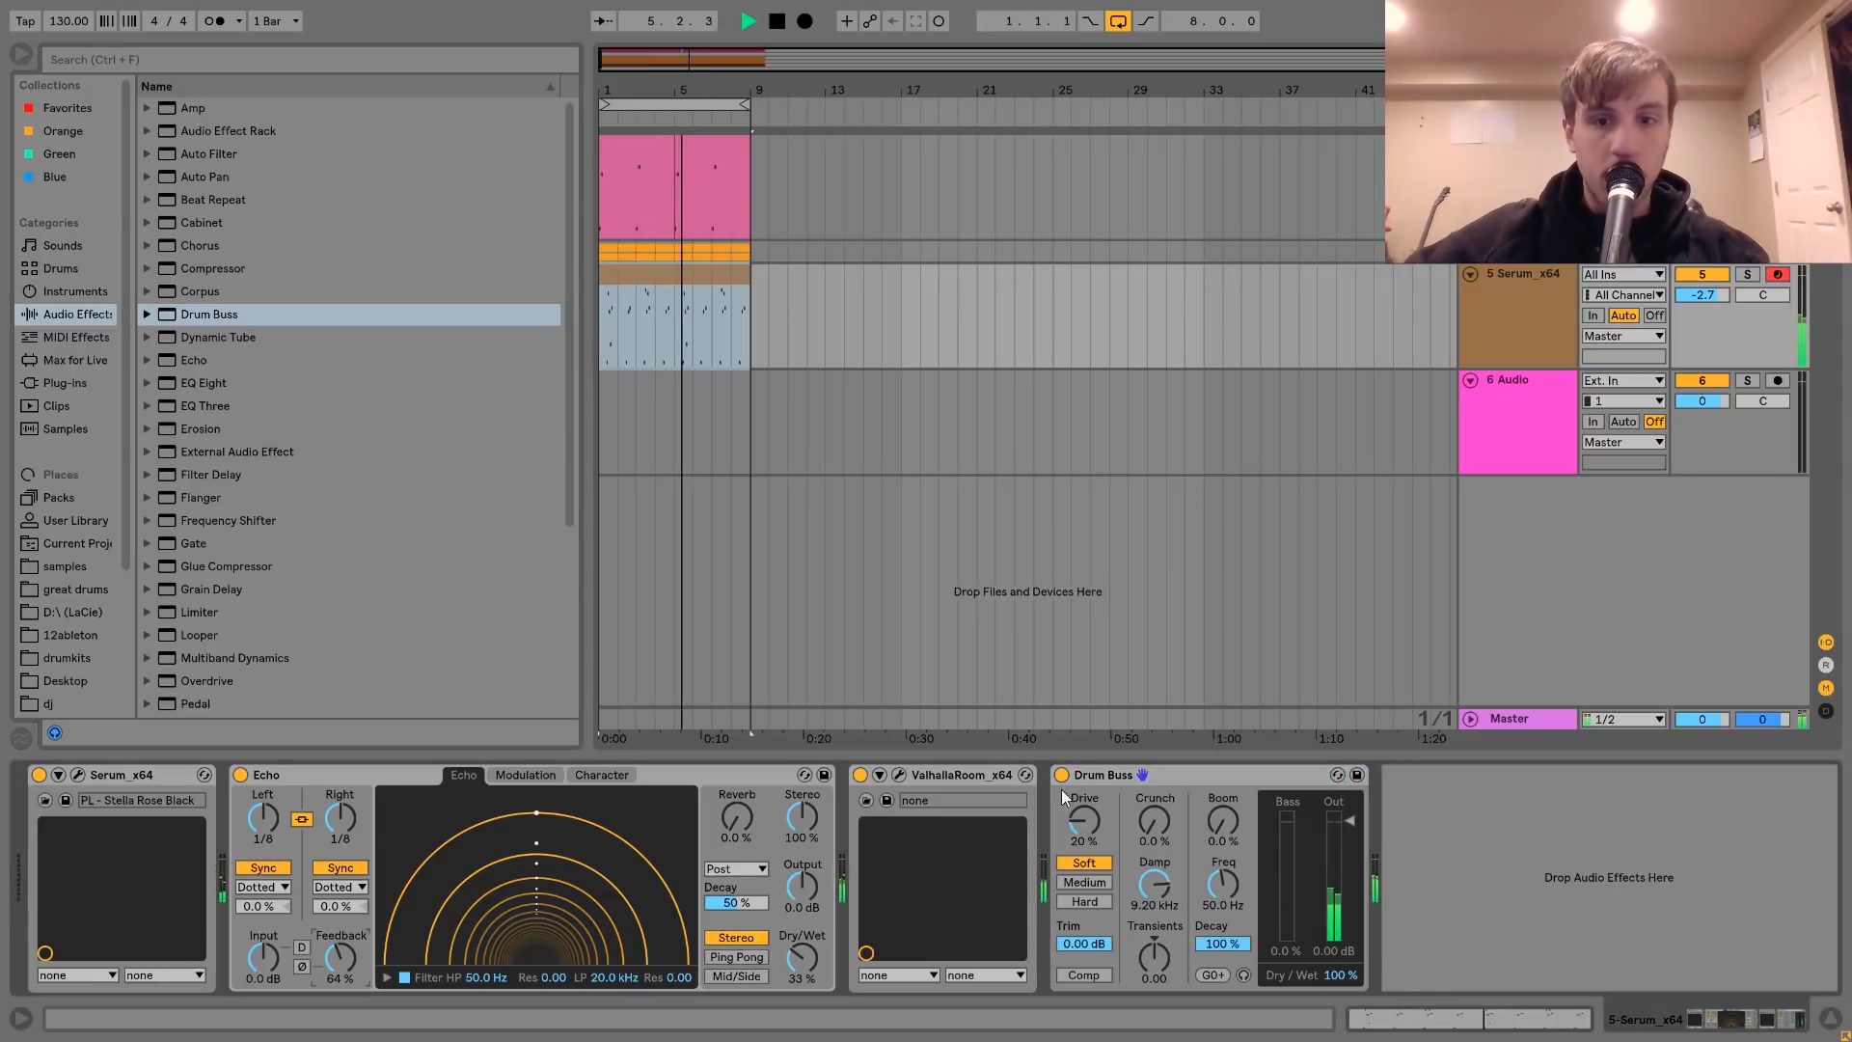
# - Set Drum Buss's Crunch to 10 % and Damp to 20.0 kHz, then add EQ Eight with a 4.09 dB high-shelf boost at 5.27 kHz
pyautogui.moveTo(1158, 826); pyautogui.dragTo(1157, 807)
pyautogui.moveTo(1158, 886); pyautogui.dragTo(1158, 835)
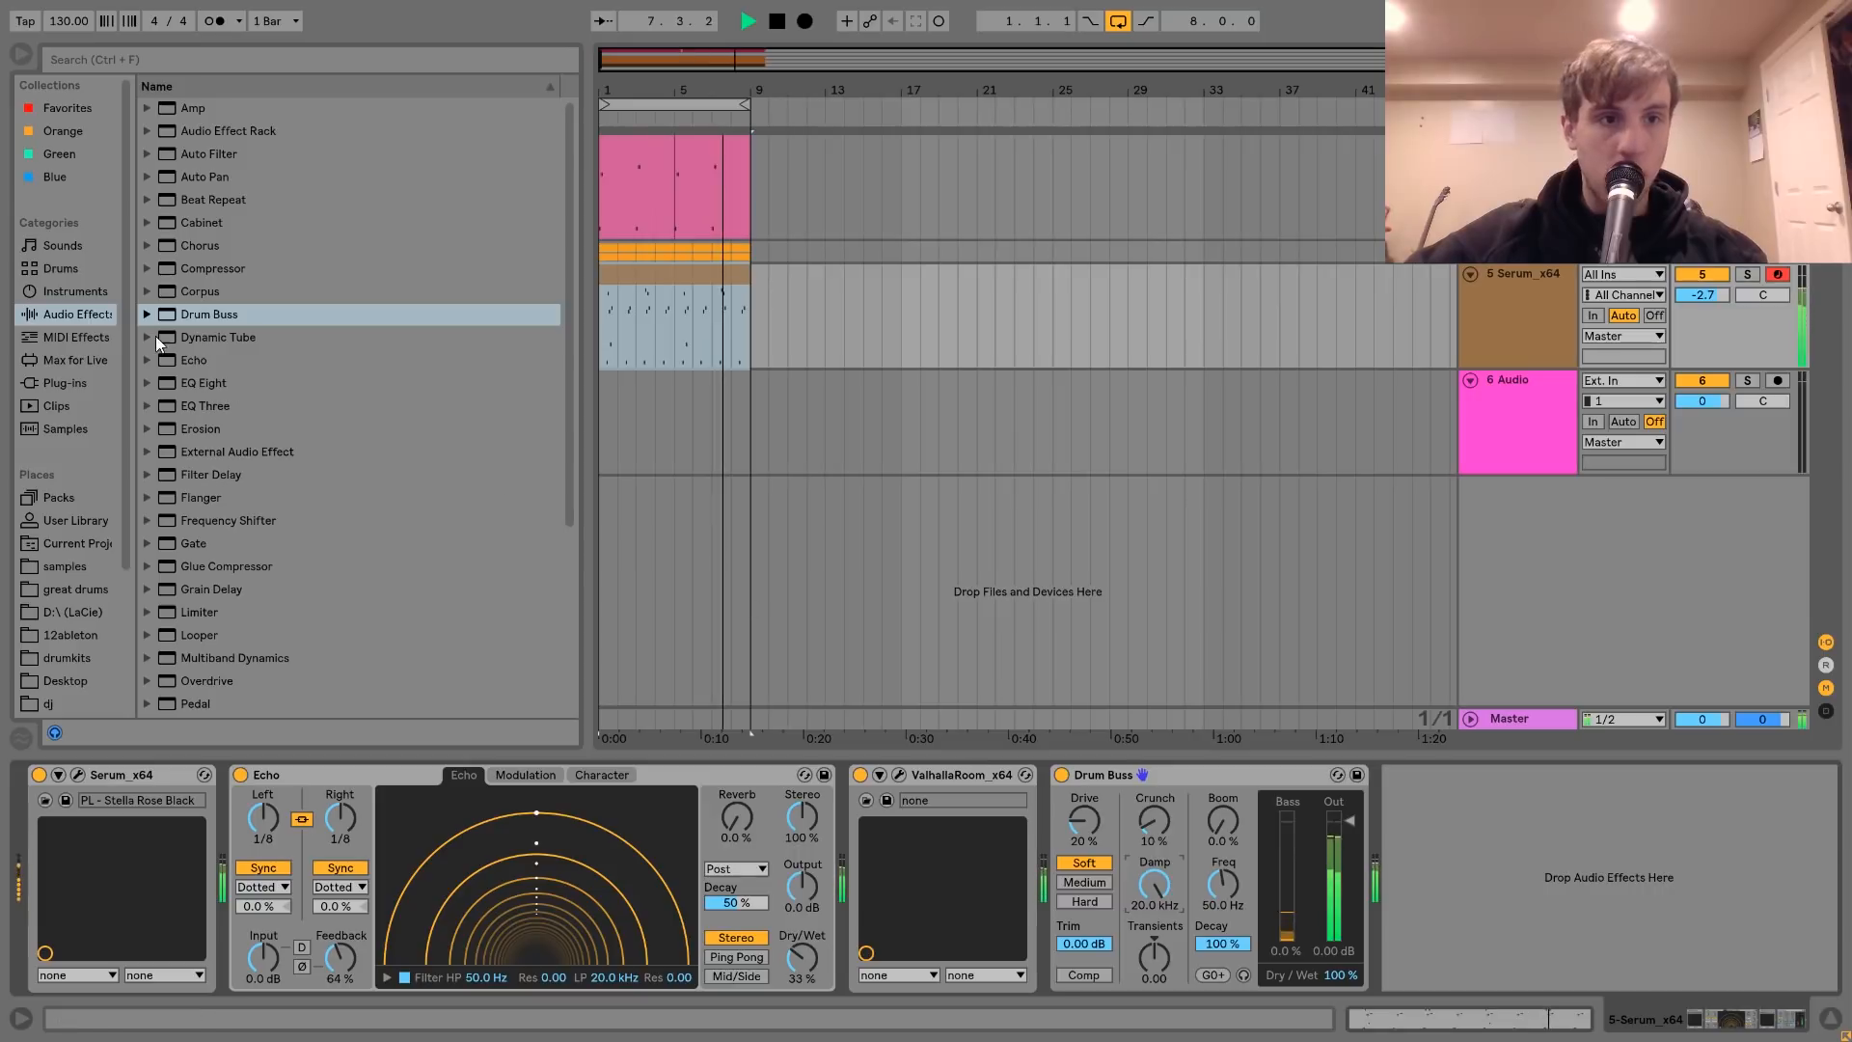
pyautogui.doubleClick(197, 382)
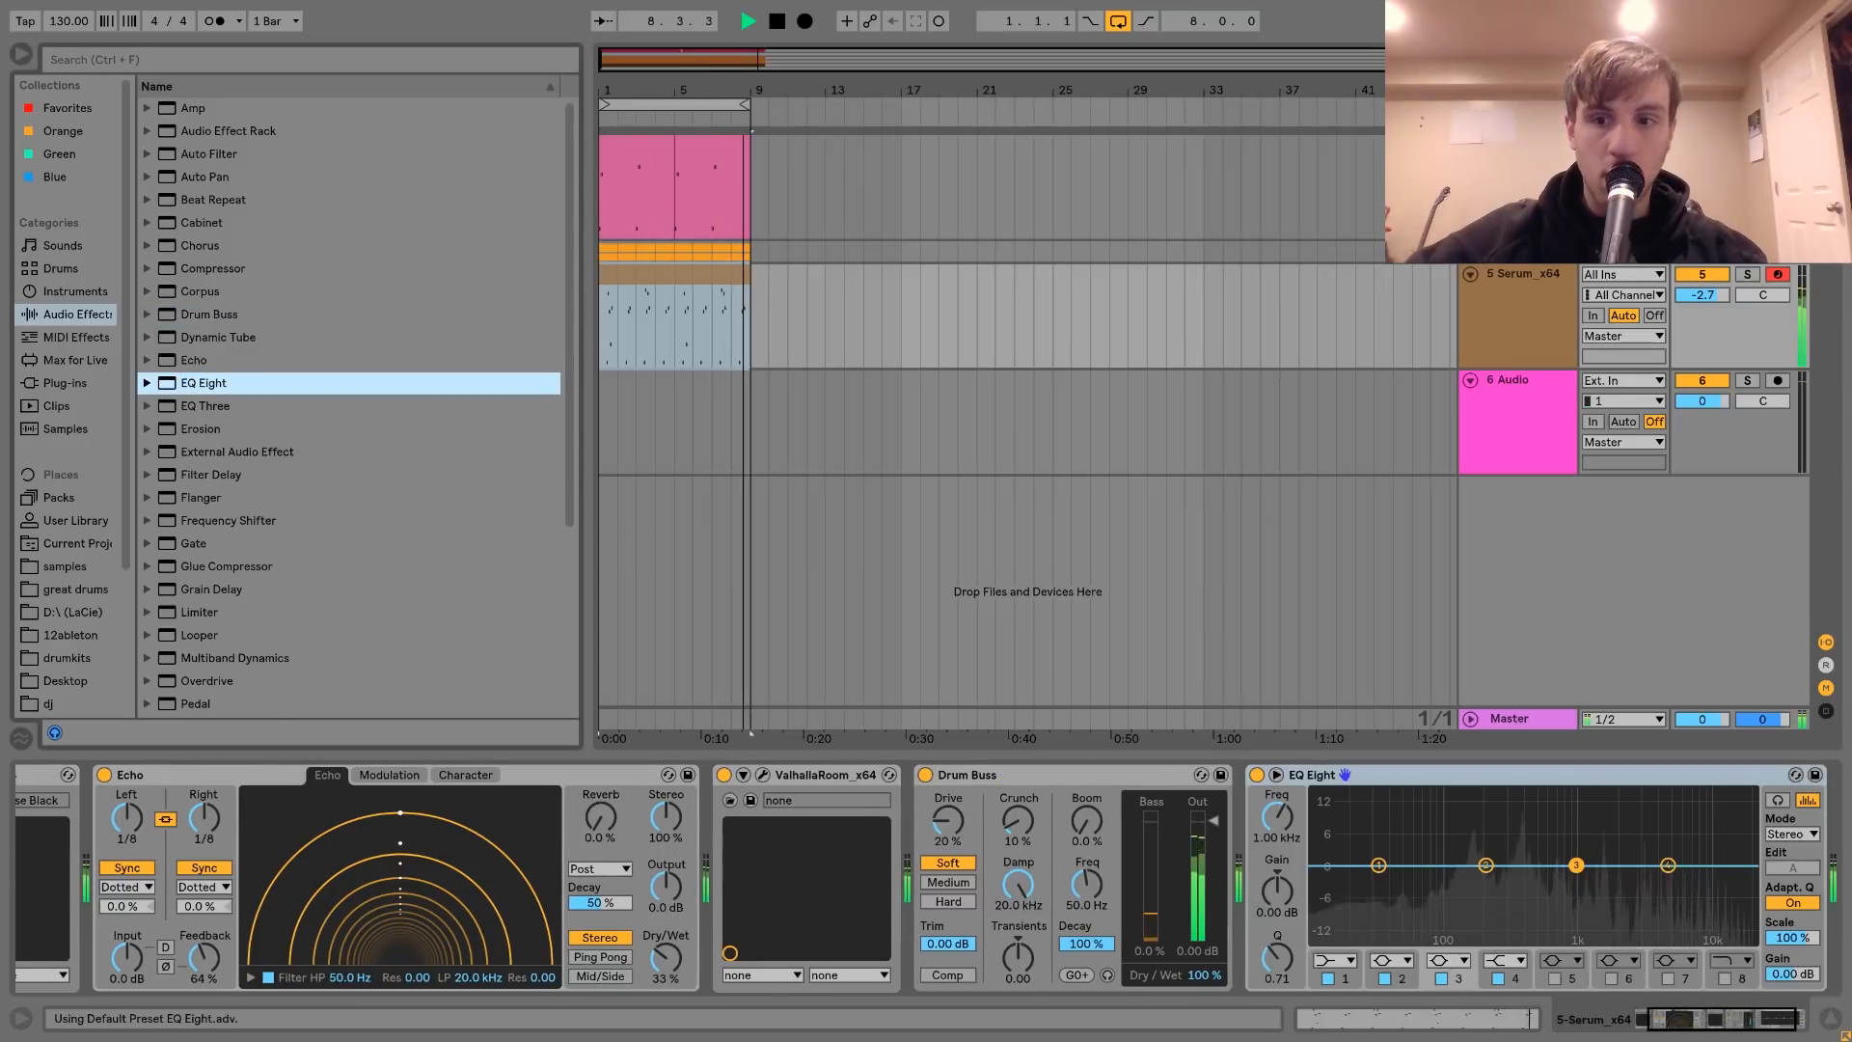
pyautogui.moveTo(1667, 866); pyautogui.dragTo(1670, 845)
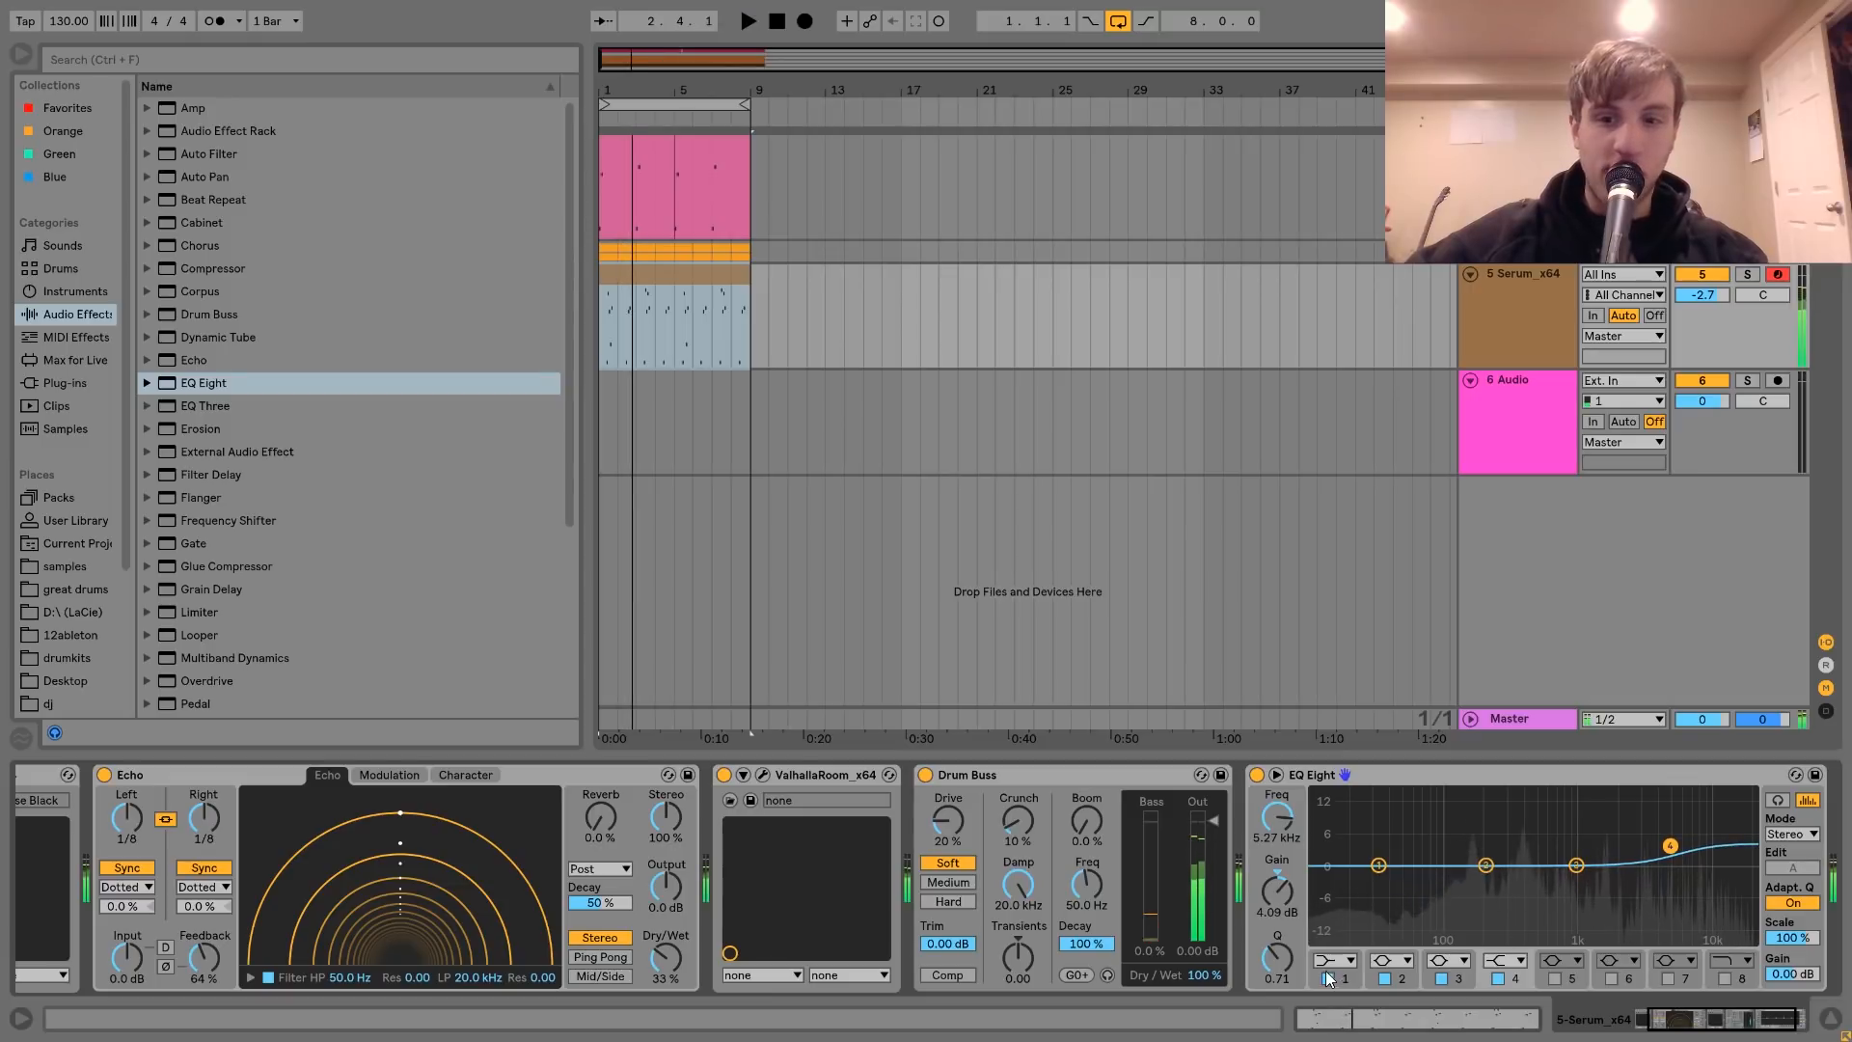
# - Make EQ Eight's band 1 a low cut at 177 Hz and lower the Serum pluck track's volume to -5.5 dB during playback
pyautogui.click(1346, 958)
pyautogui.click(1335, 837)
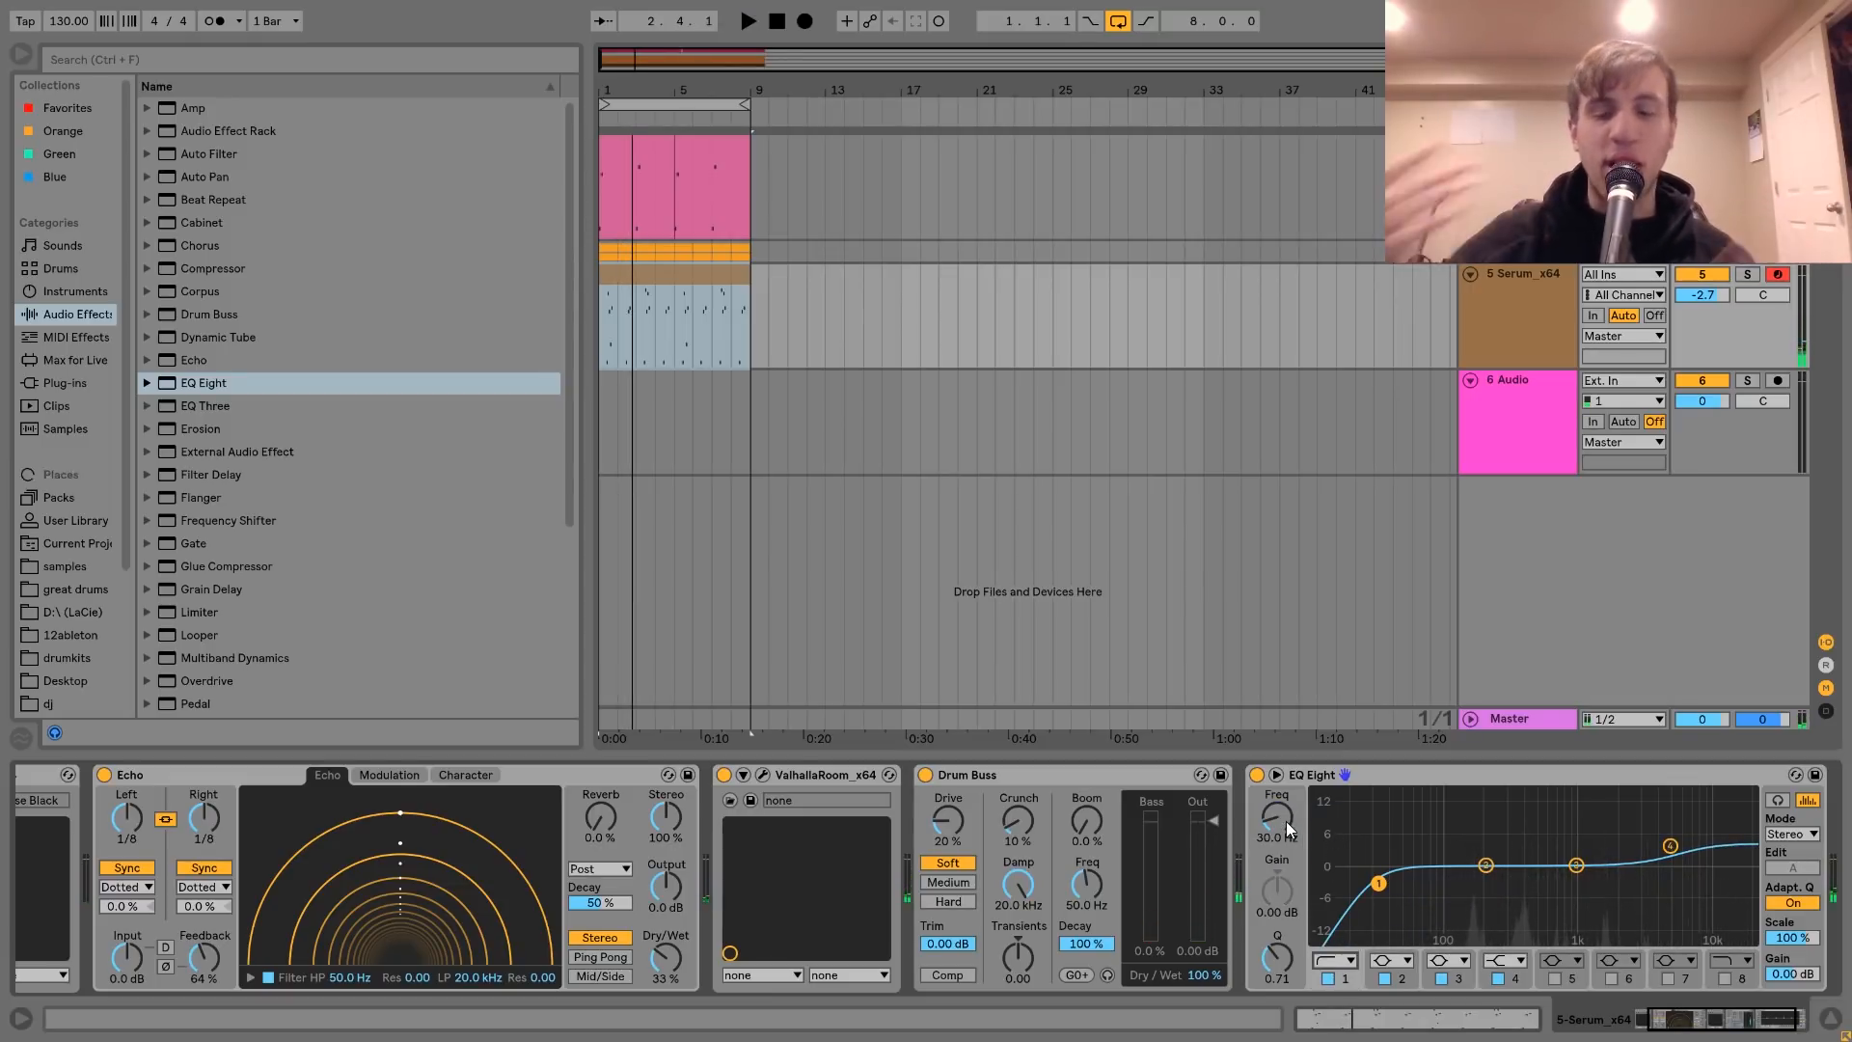
pyautogui.moveTo(1286, 819); pyautogui.dragTo(1287, 777)
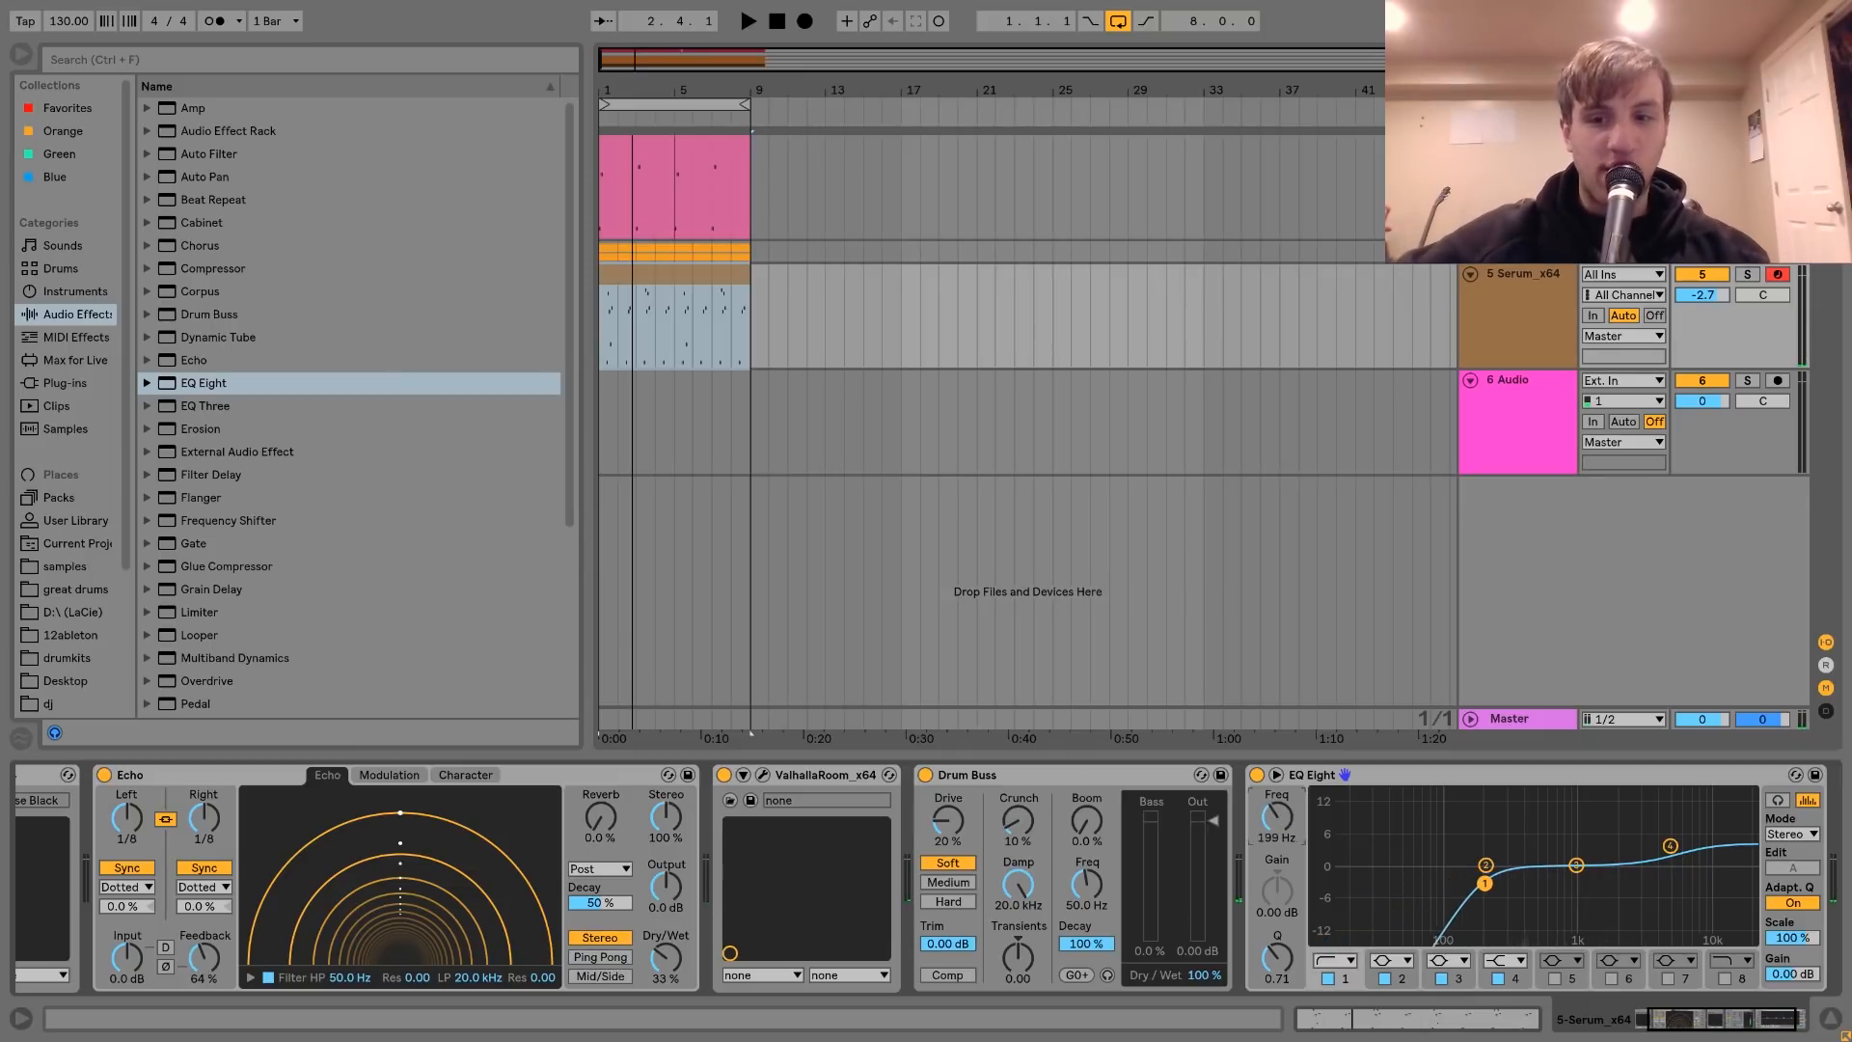
pyautogui.press('space')
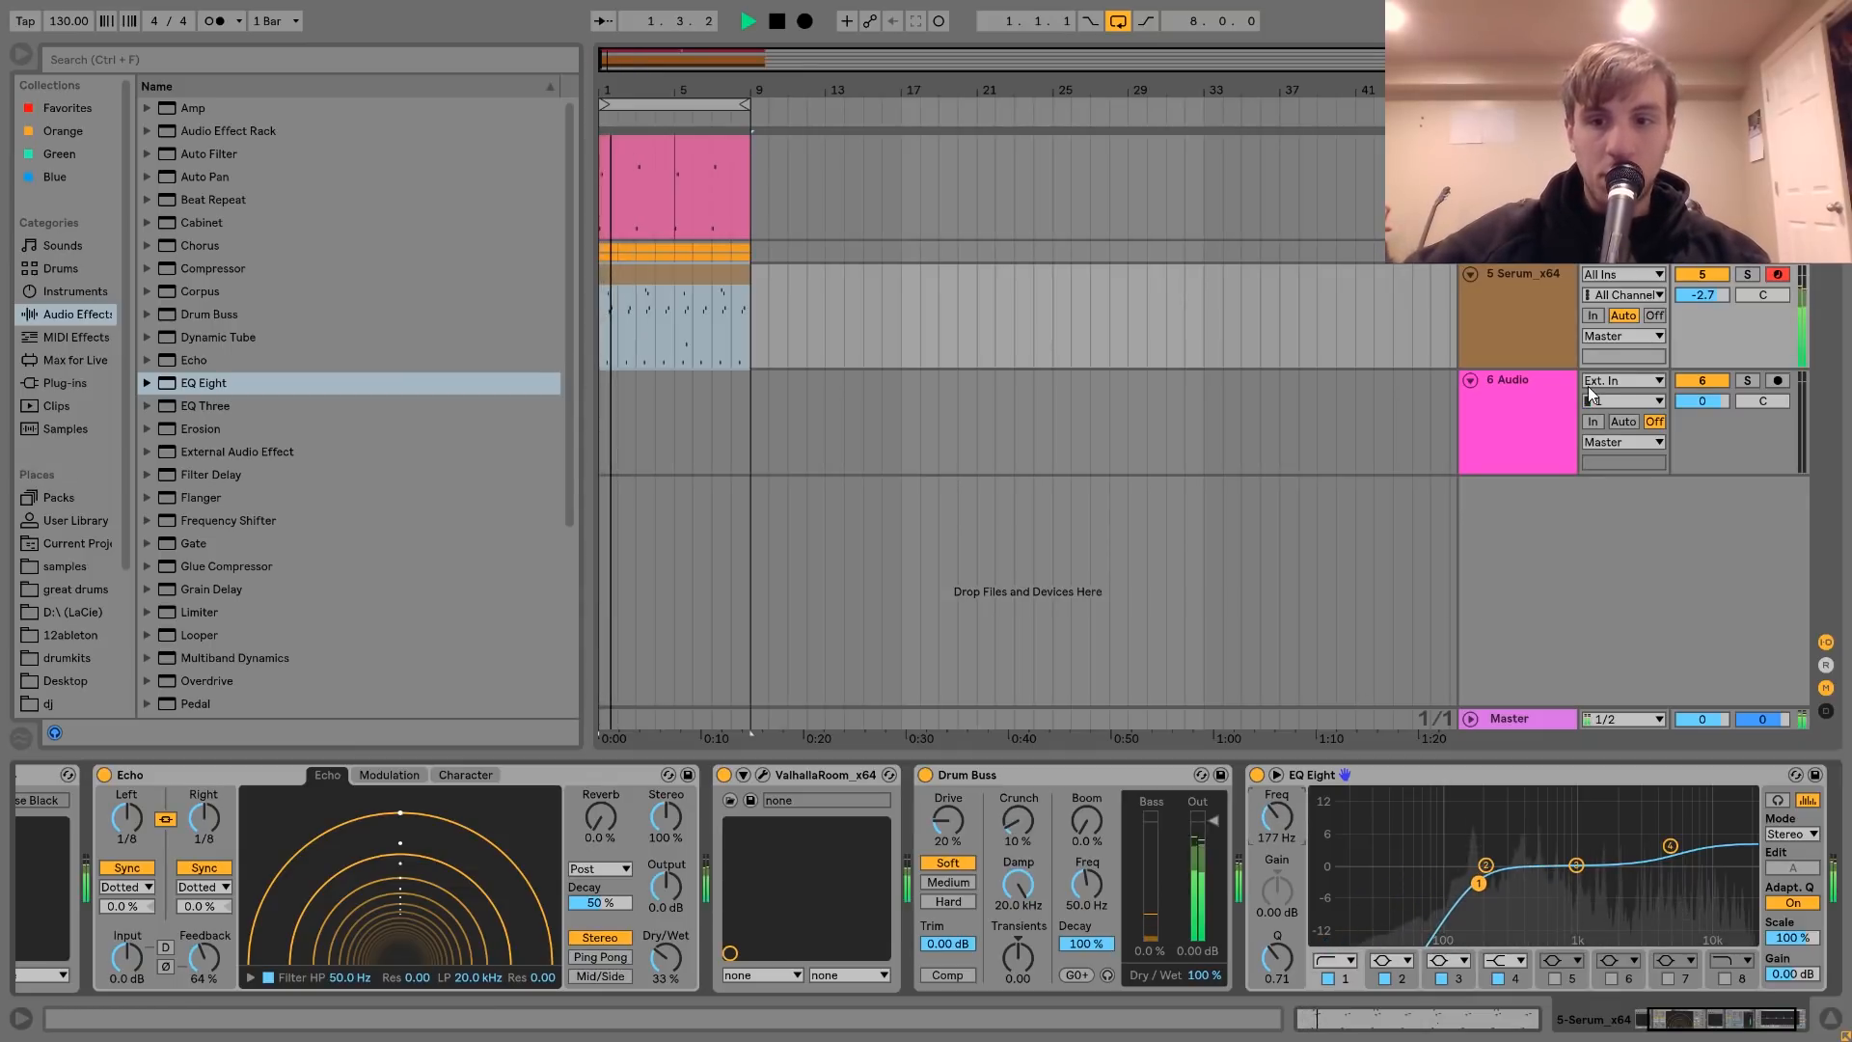
pyautogui.click(1528, 328)
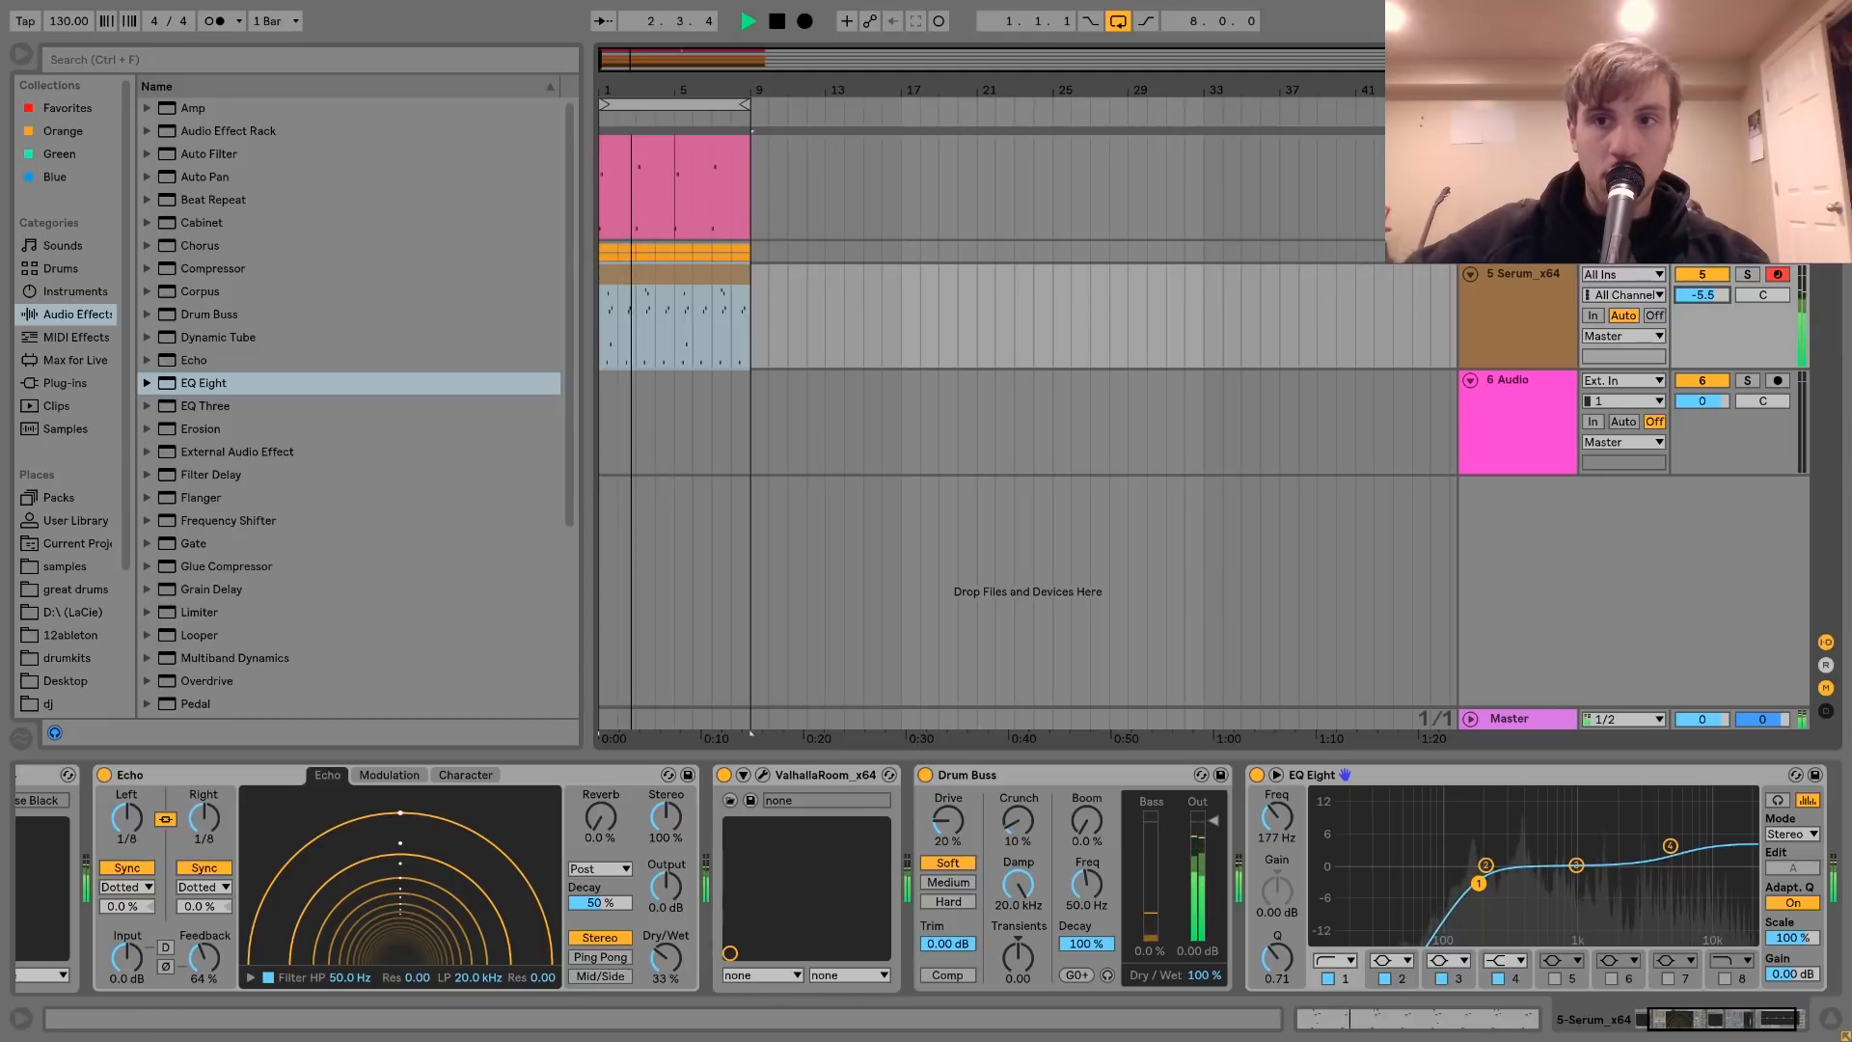
# - Add EQ Eight to the Serum lead track during playback, with band 1 as a low cut at 240 Hz
pyautogui.doubleClick(198, 384)
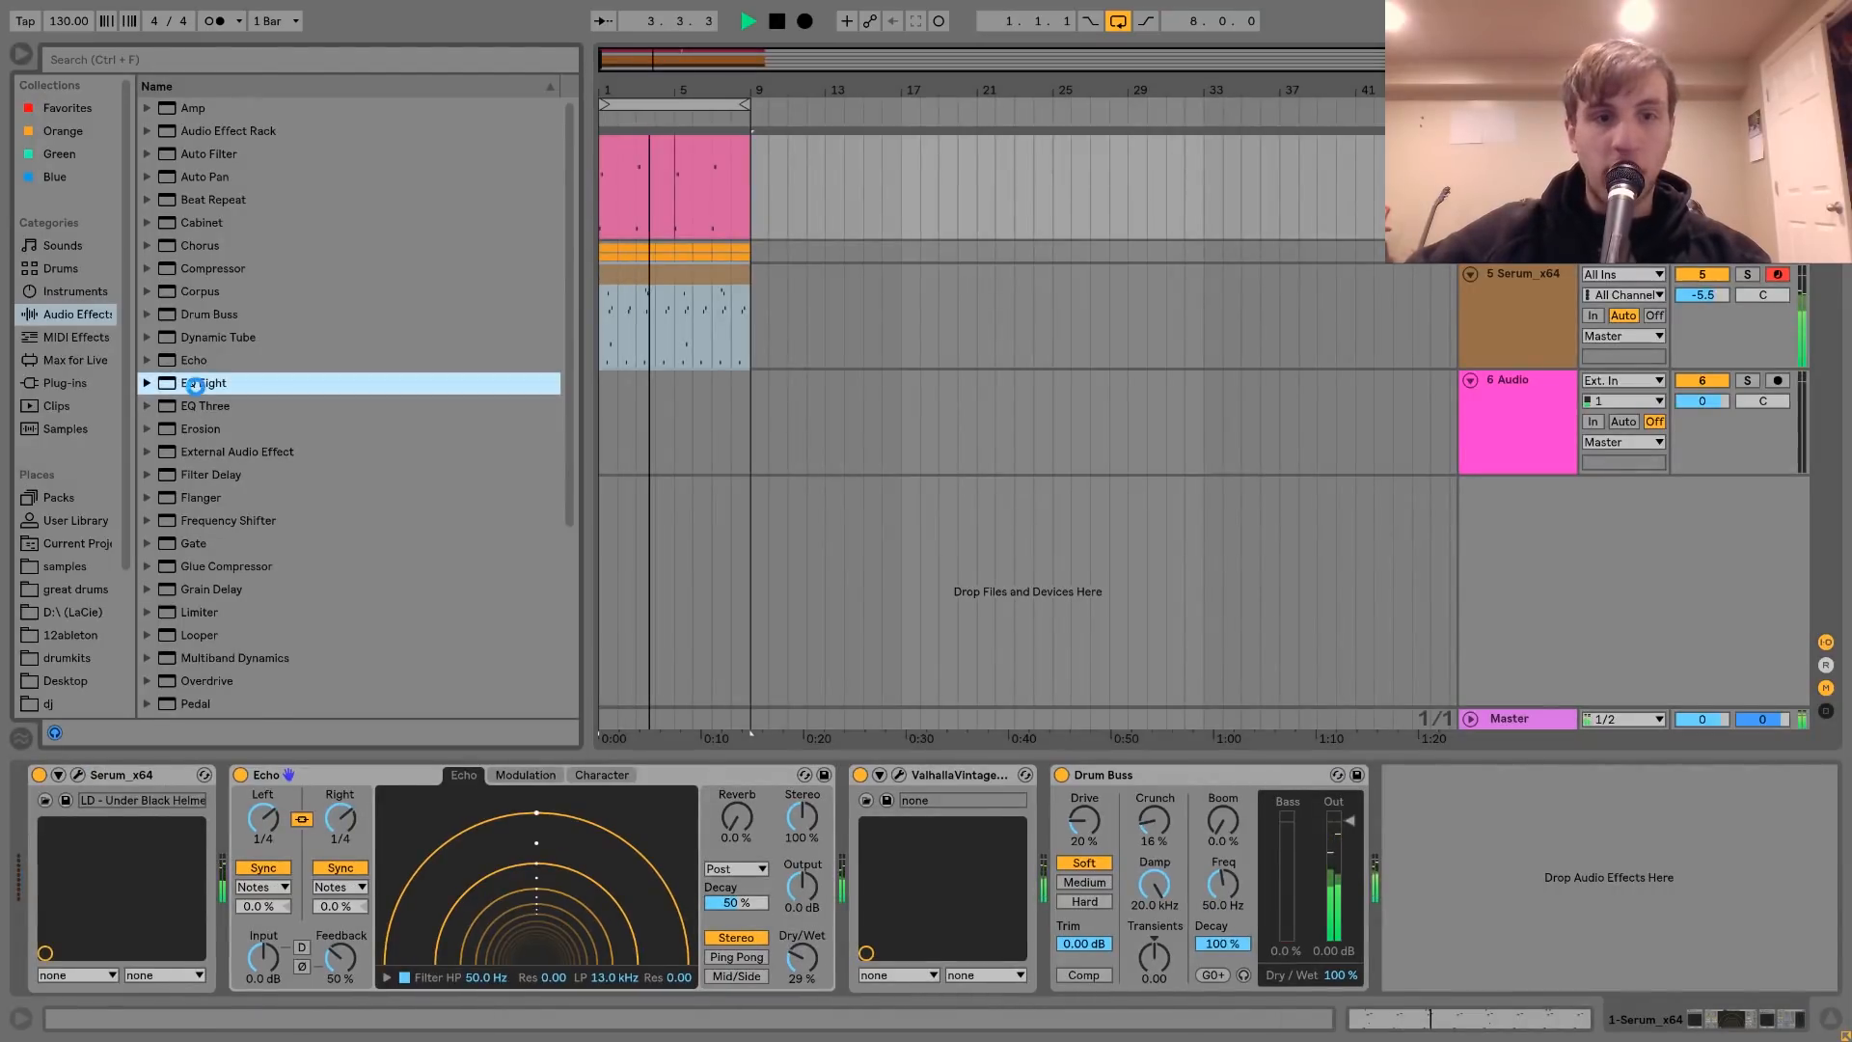
pyautogui.click(1349, 961)
pyautogui.click(1339, 877)
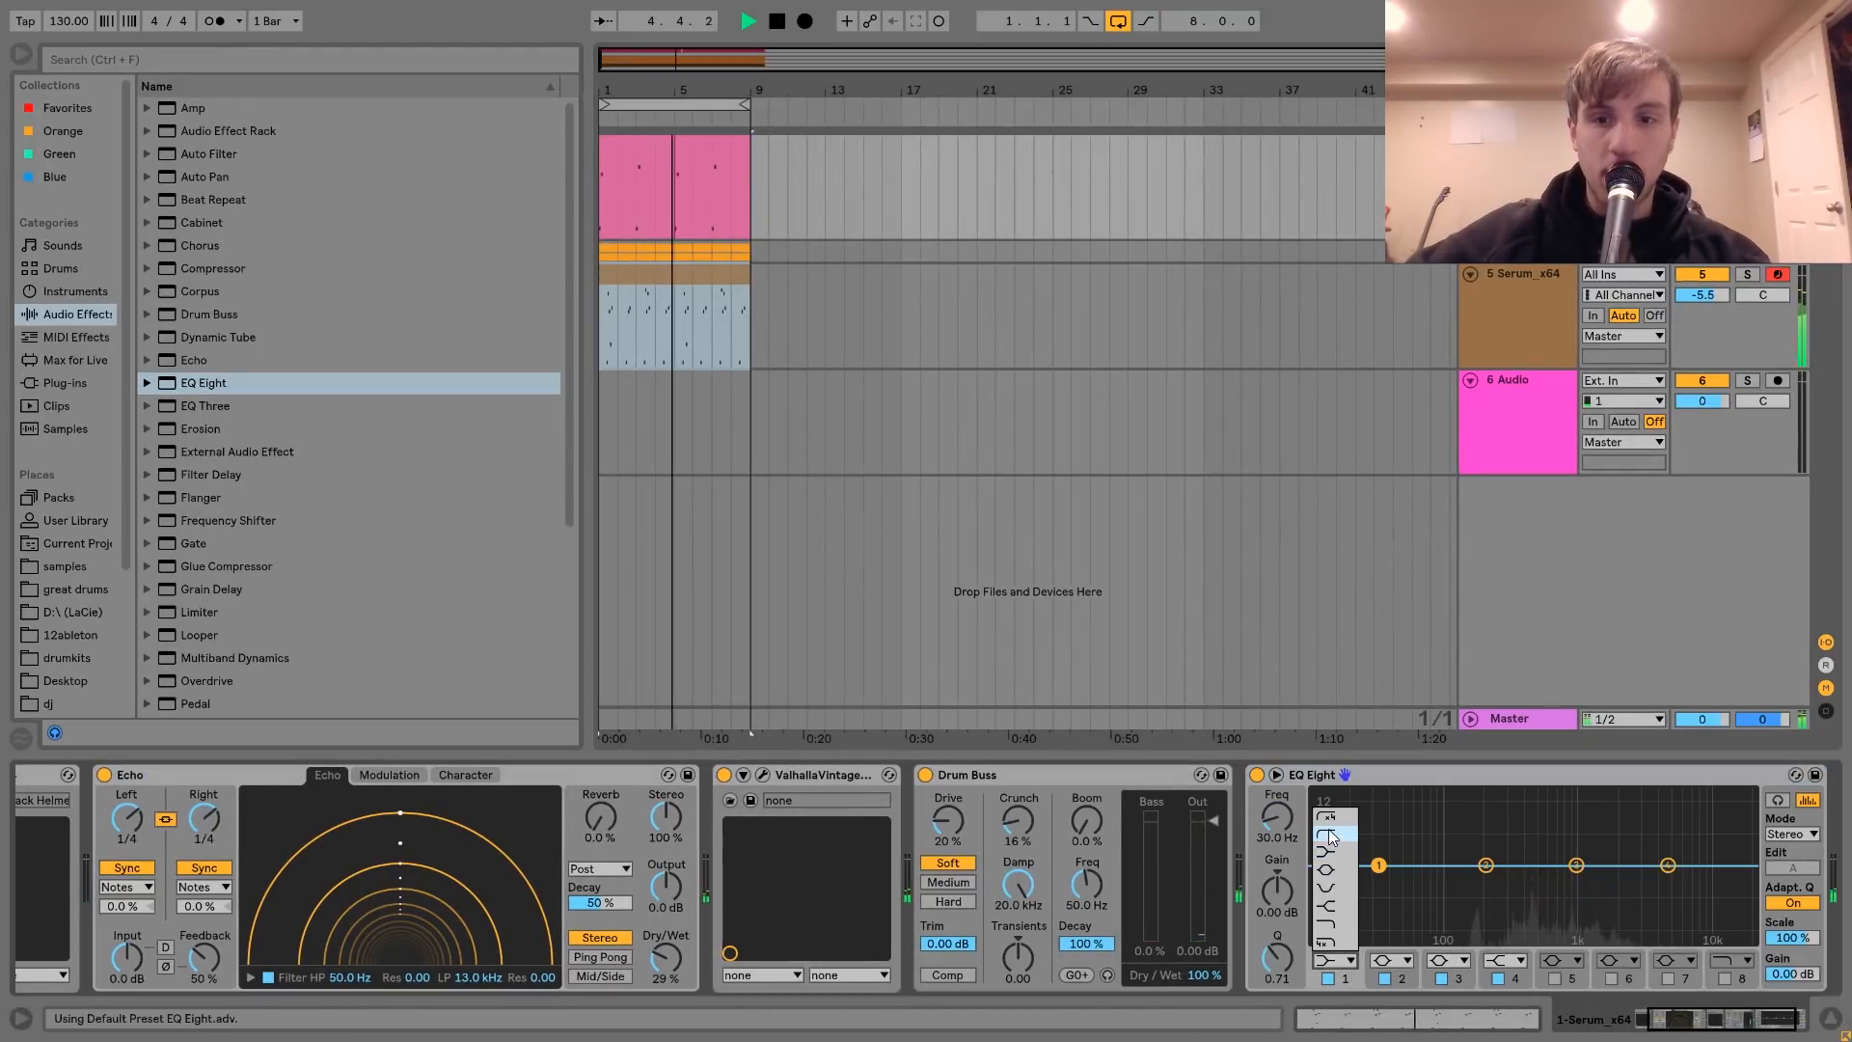
pyautogui.moveTo(1281, 820); pyautogui.dragTo(1281, 762)
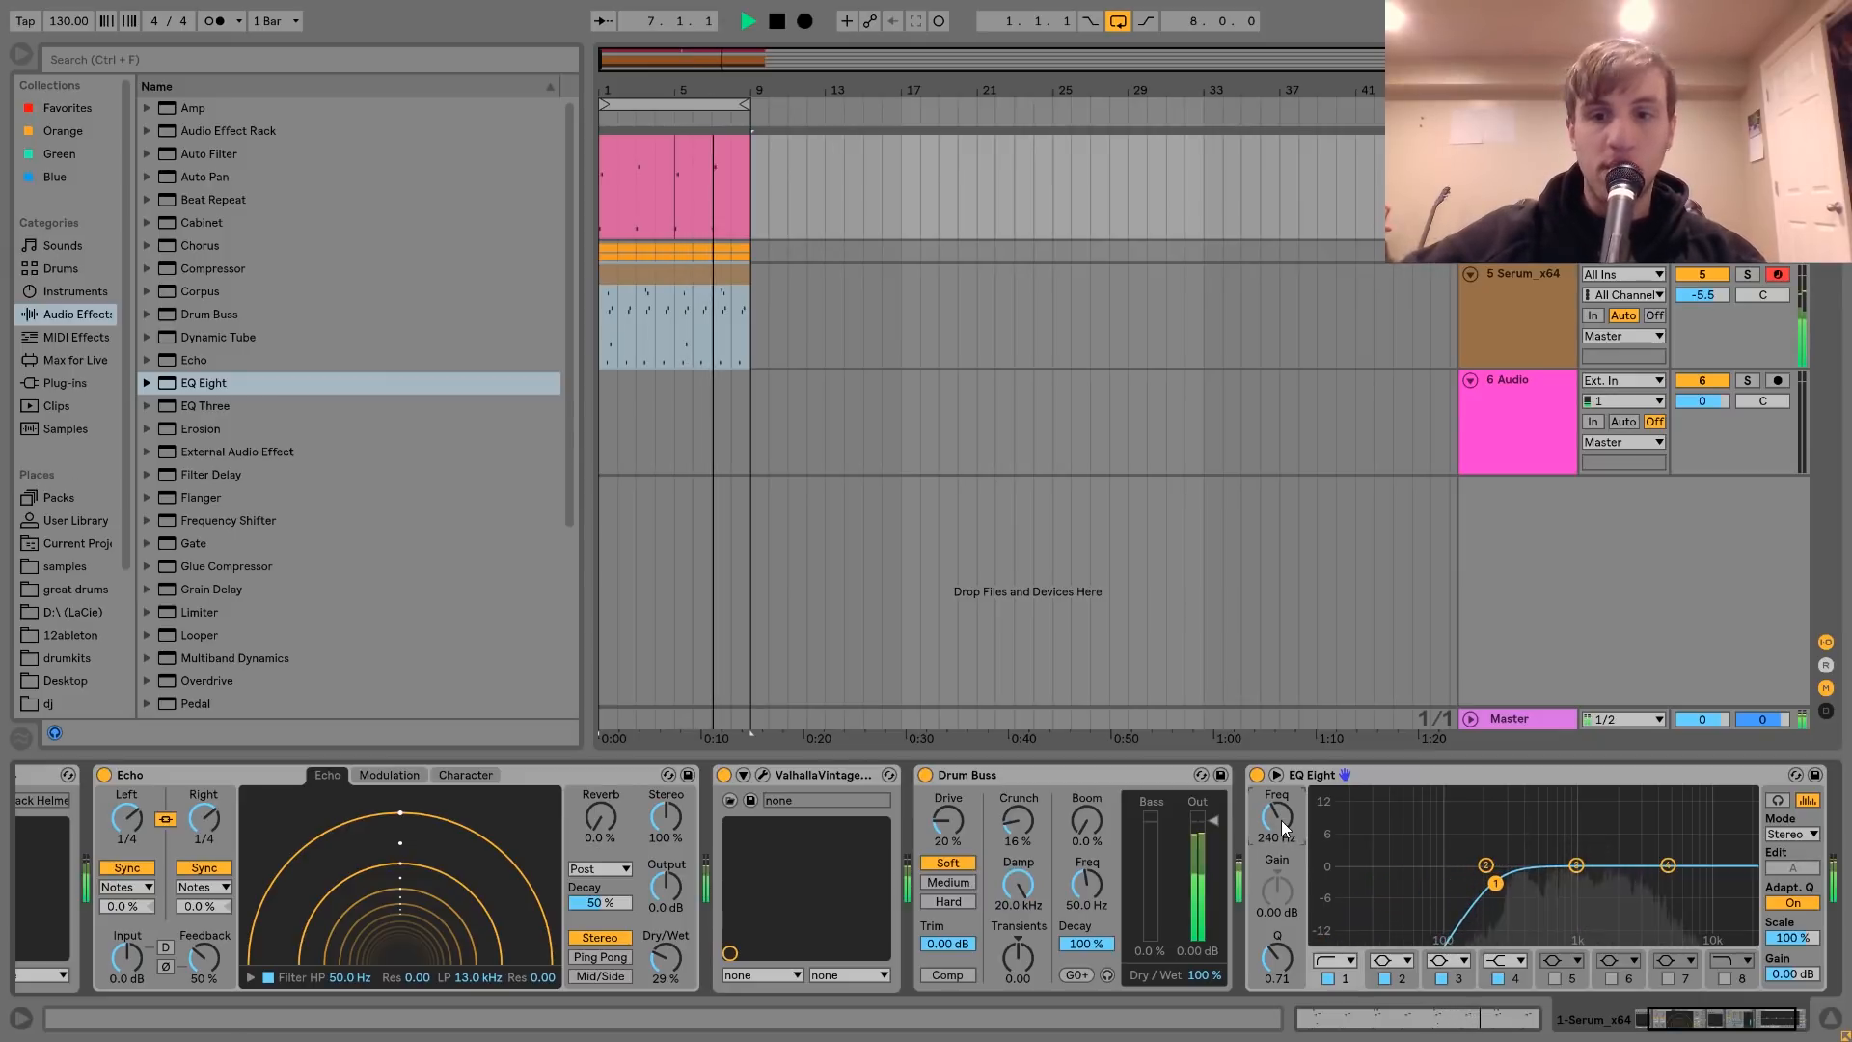
# - Fold the Serum pluck track and the Serum lead track in the arrangement
pyautogui.click(1538, 311)
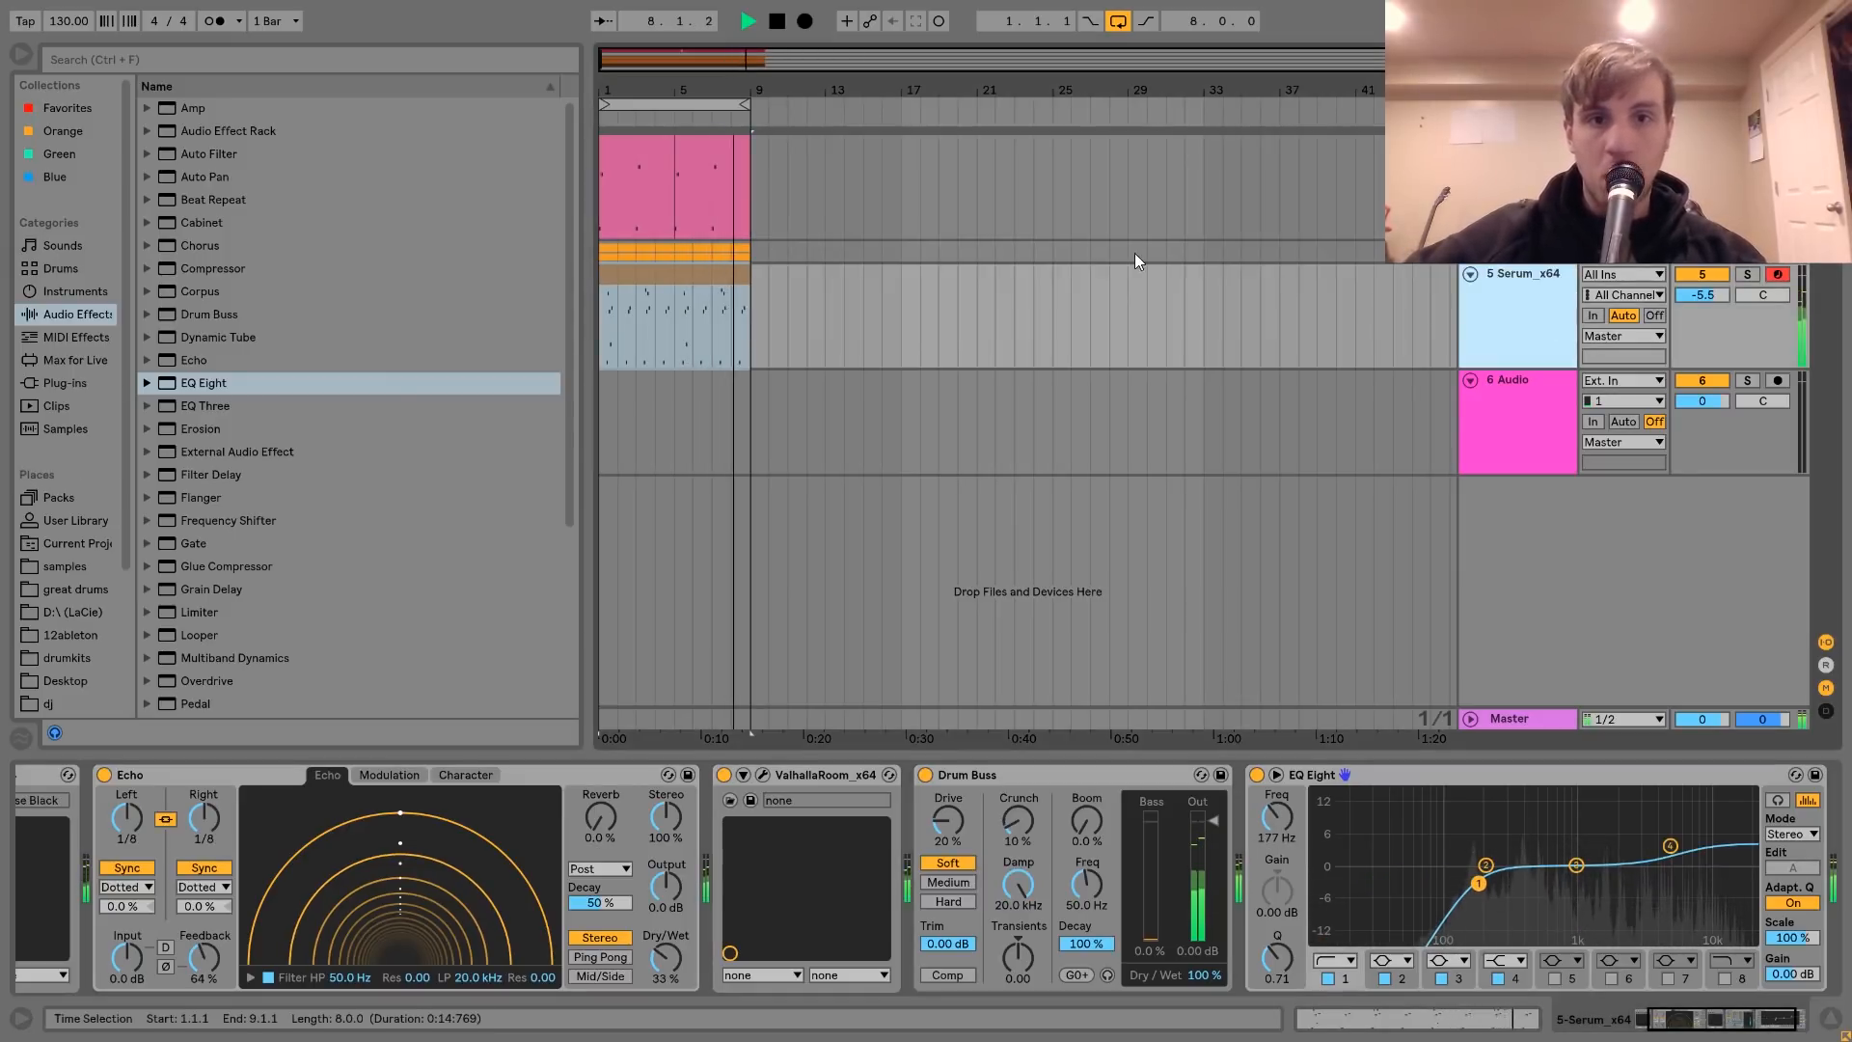
pyautogui.click(1470, 275)
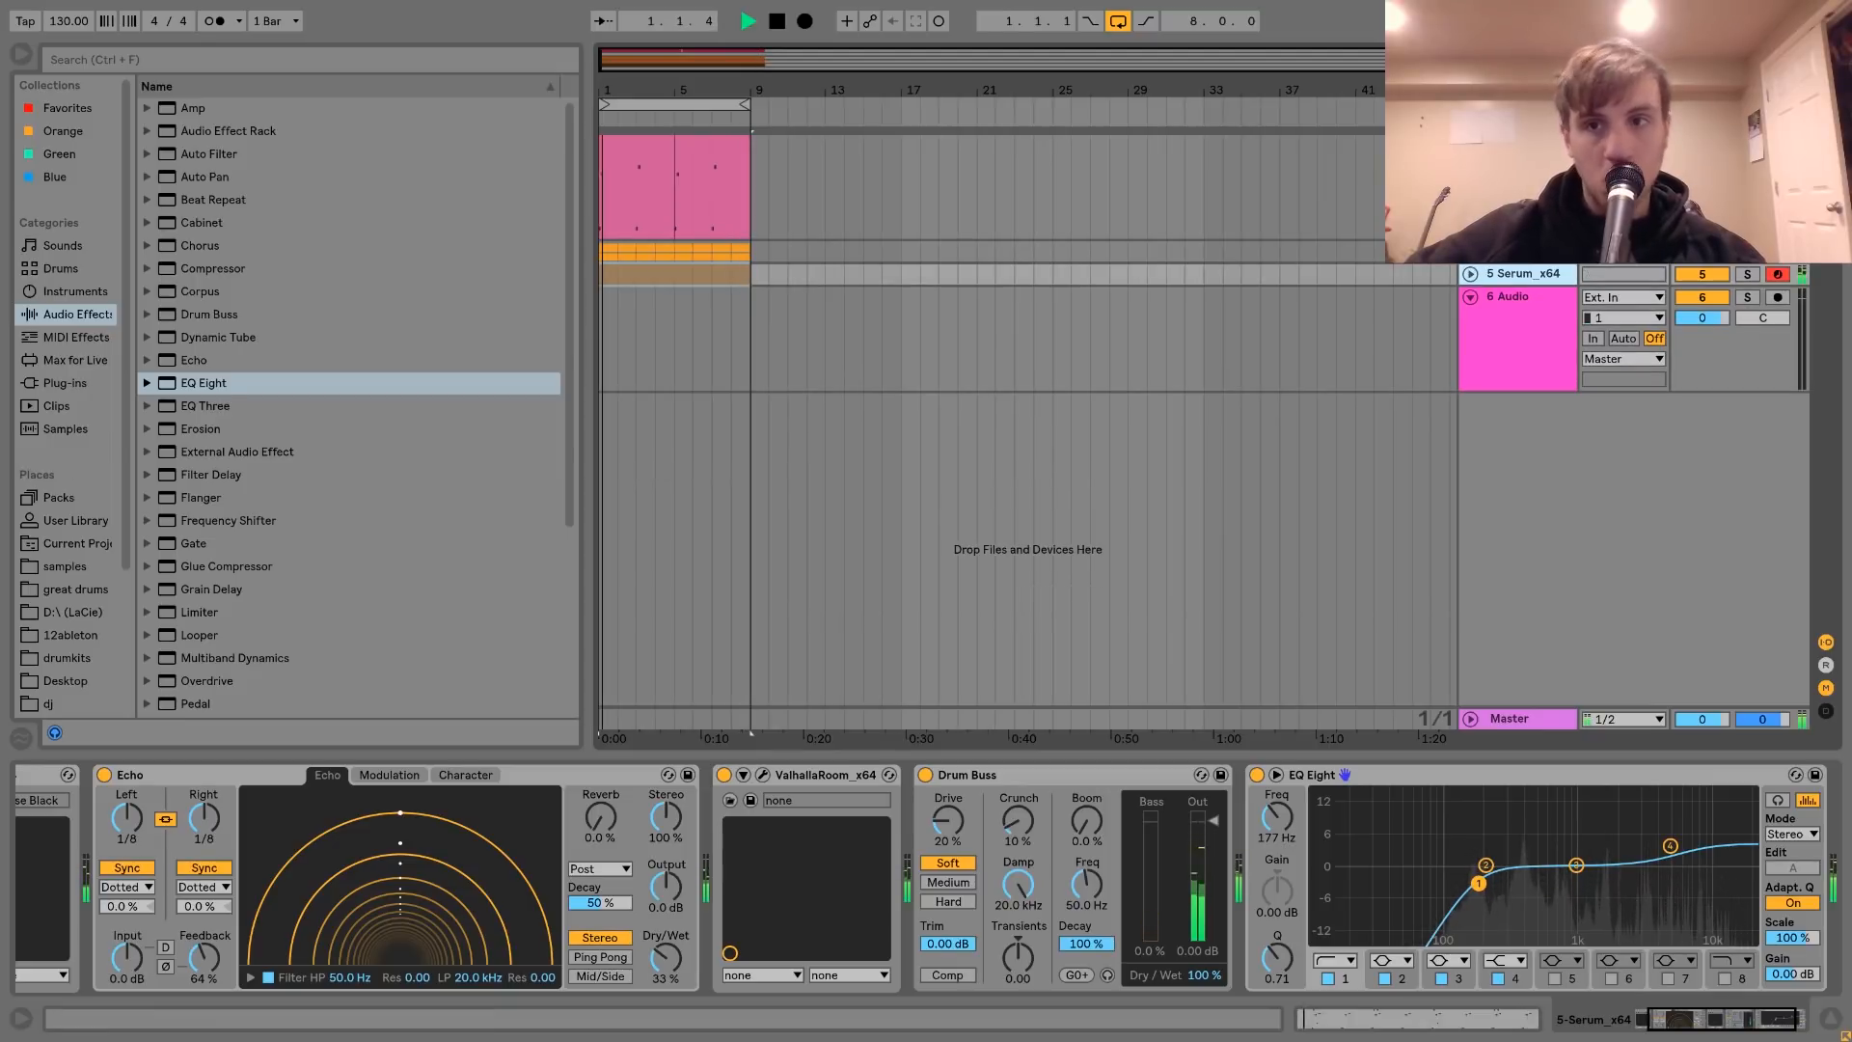
pyautogui.click(1470, 145)
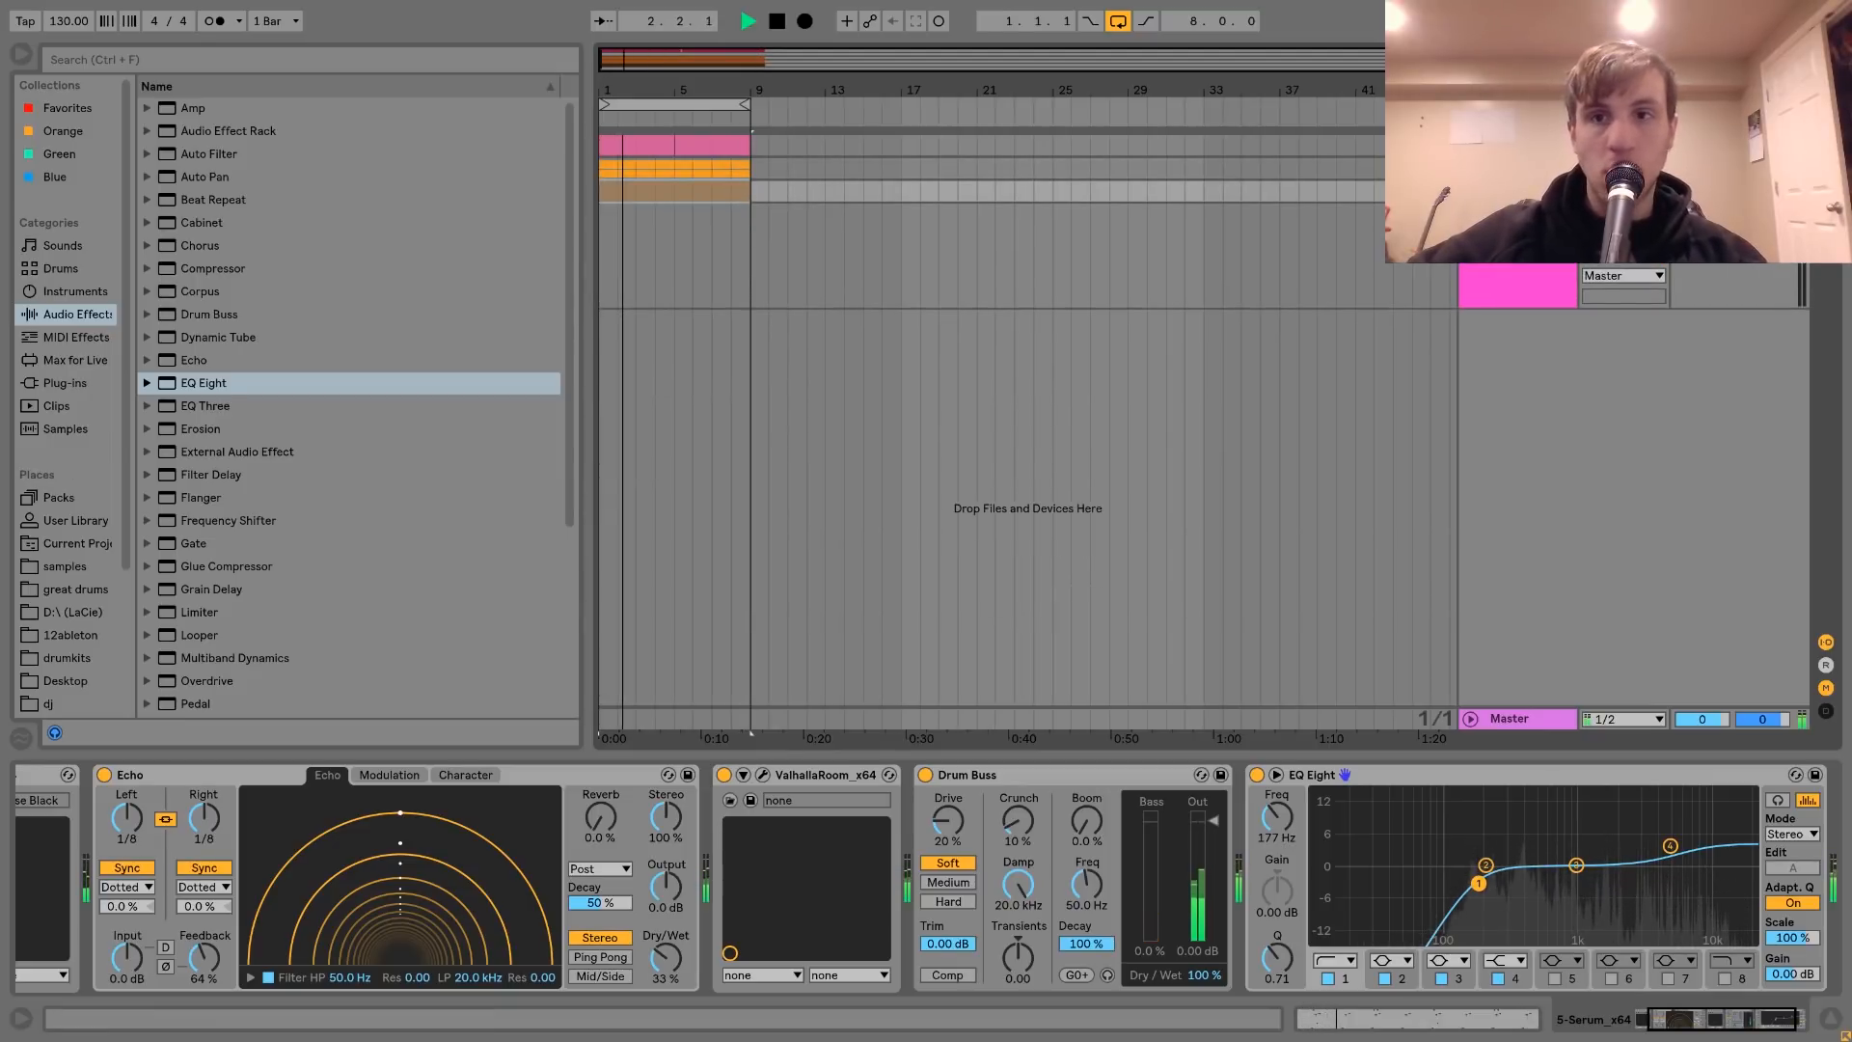
# - Stop playback, insert a new MIDI track below the pluck track and load Serum_x64 on it
pyautogui.press('space')
pyautogui.hotkey('ctrl', 't')
pyautogui.click(49, 382)
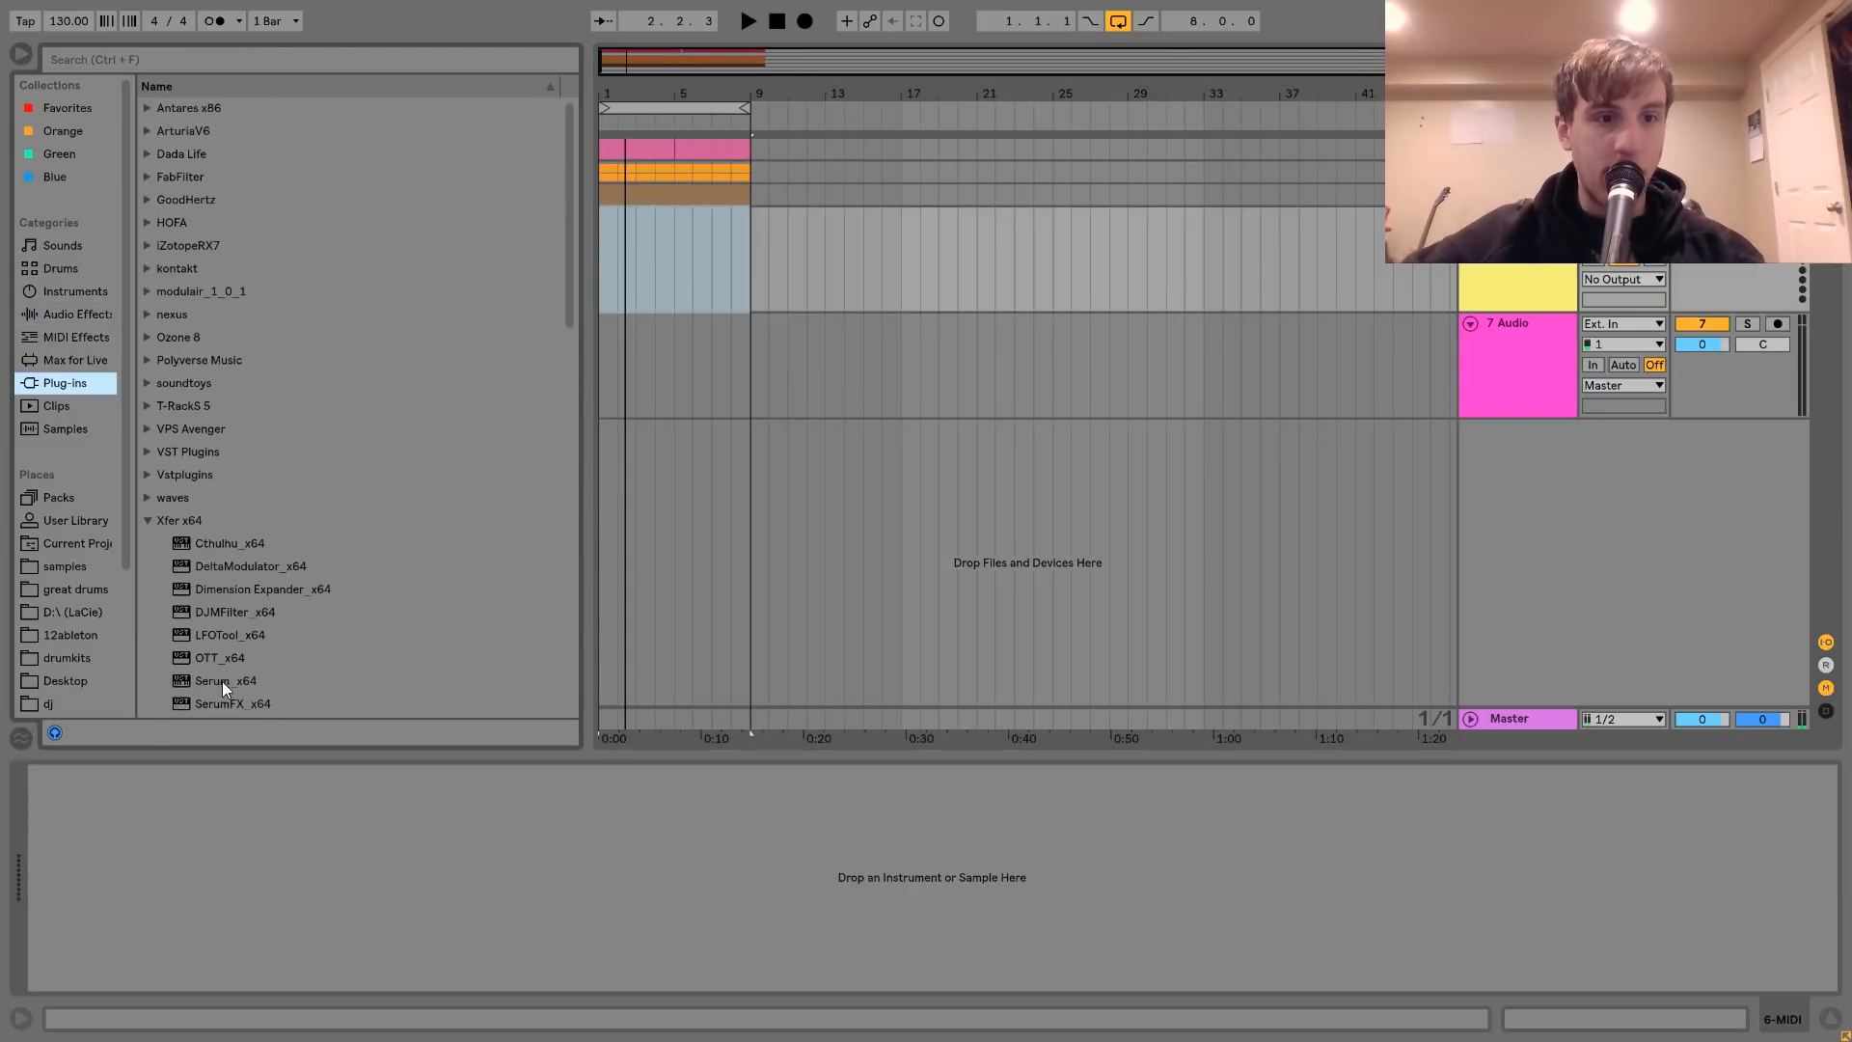
pyautogui.click(222, 681)
pyautogui.moveTo(706, 301); pyautogui.dragTo(709, 276)
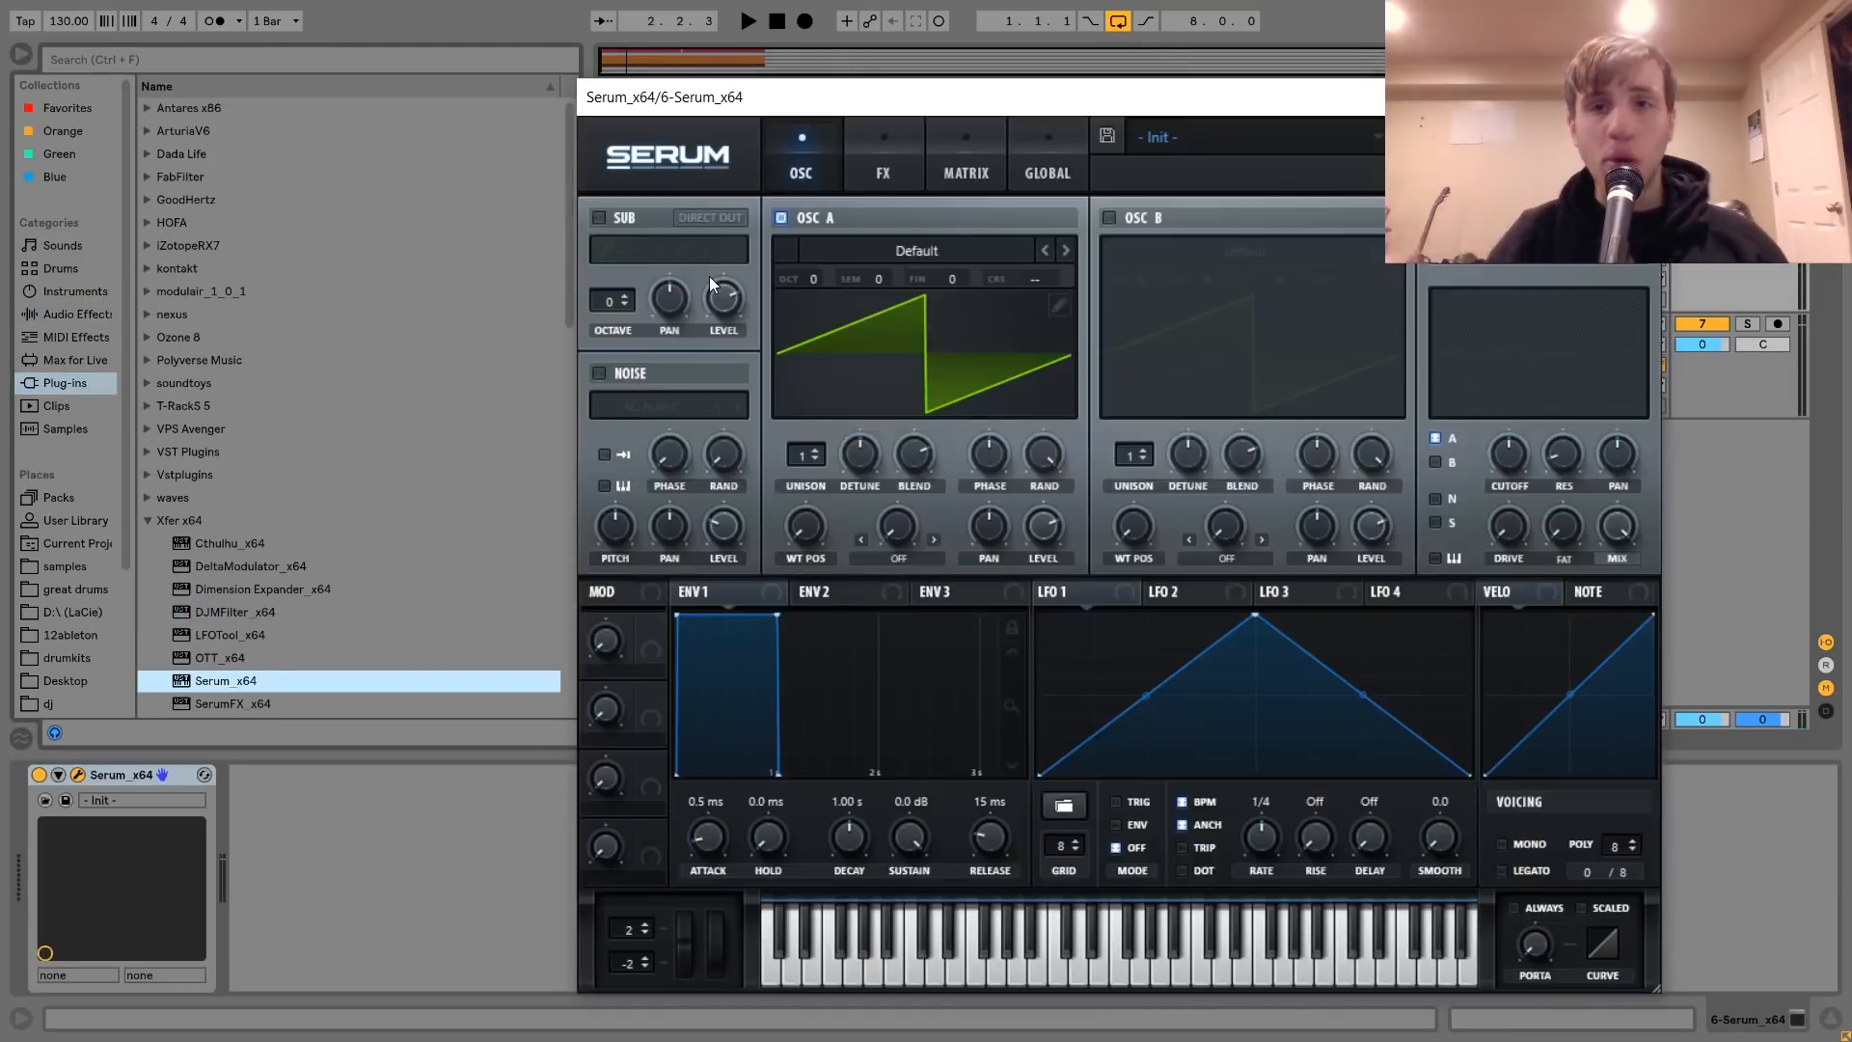
# - Load the PD - Clockwork preset into the new Serum instance
pyautogui.click(1171, 137)
pyautogui.moveTo(1257, 299)
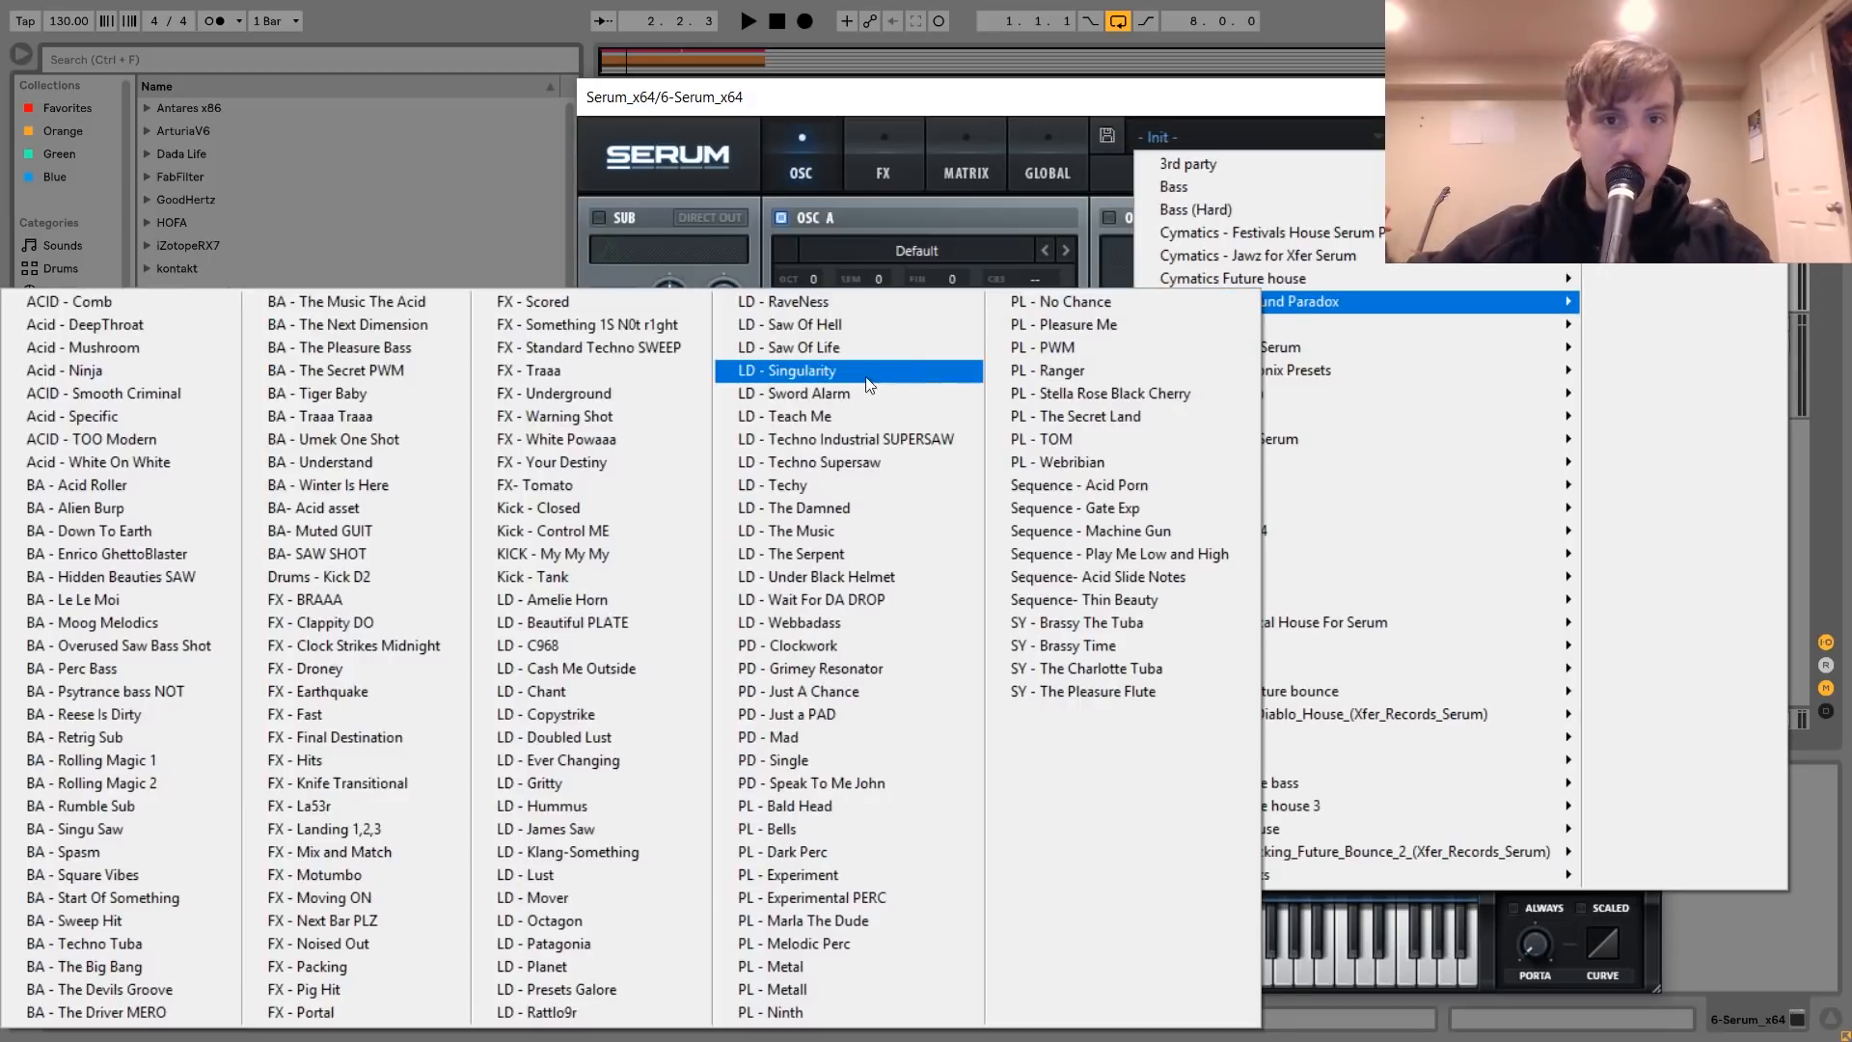
pyautogui.click(831, 645)
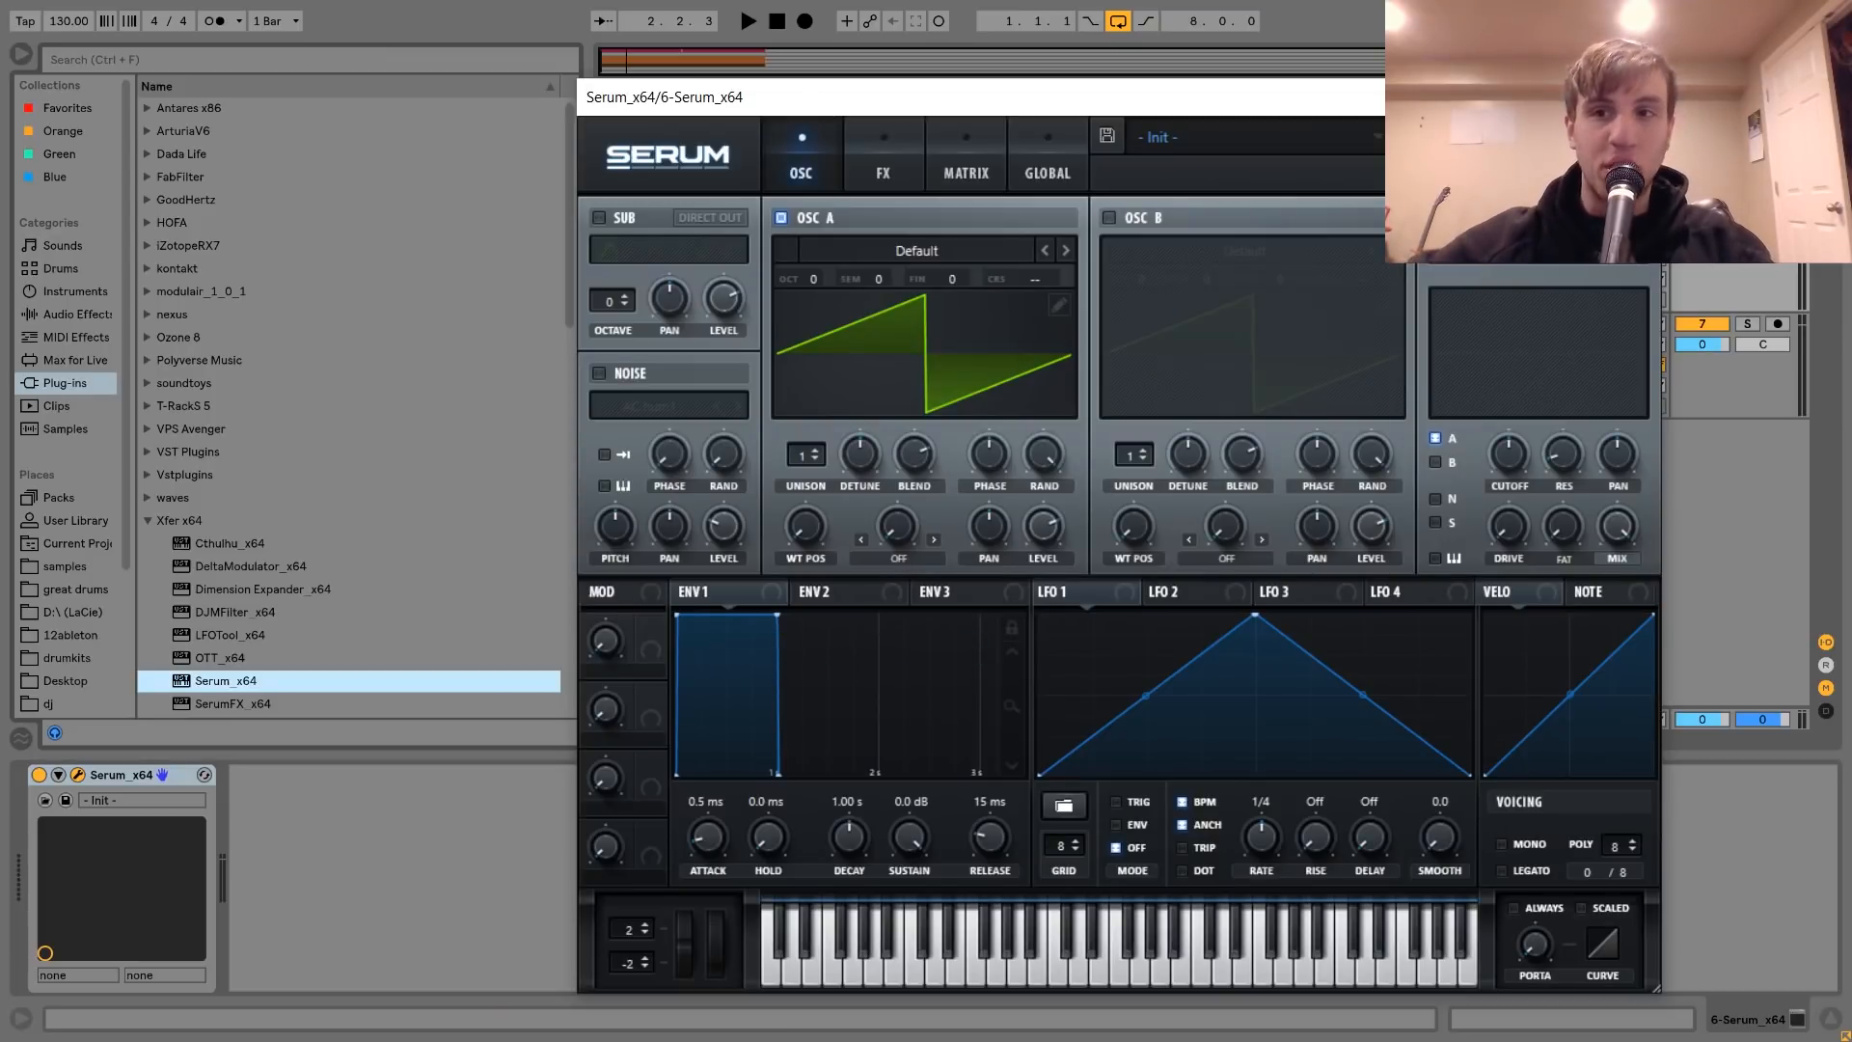
pyautogui.click(1463, 522)
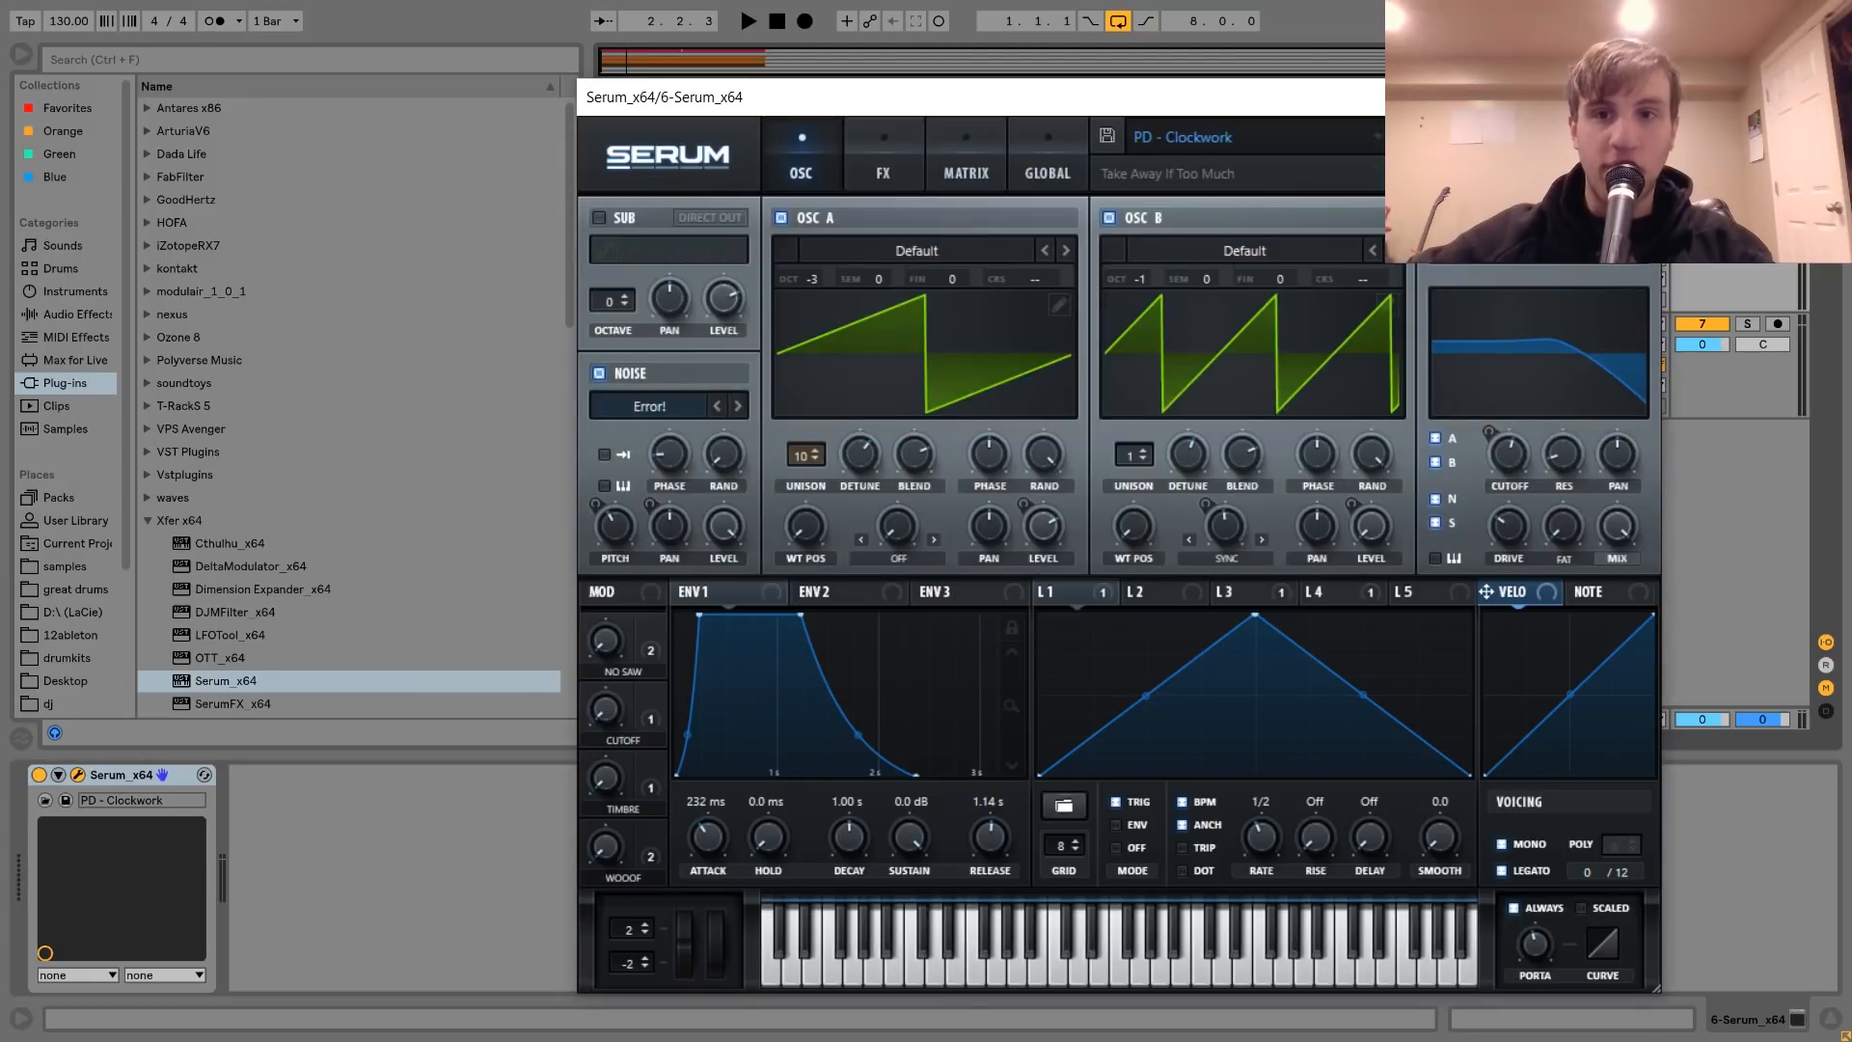
# - Audition the following pad presets in Serum, adjust the track's volume and choose PD - Just A Chance
pyautogui.moveTo(1417, 97); pyautogui.dragTo(1182, 70)
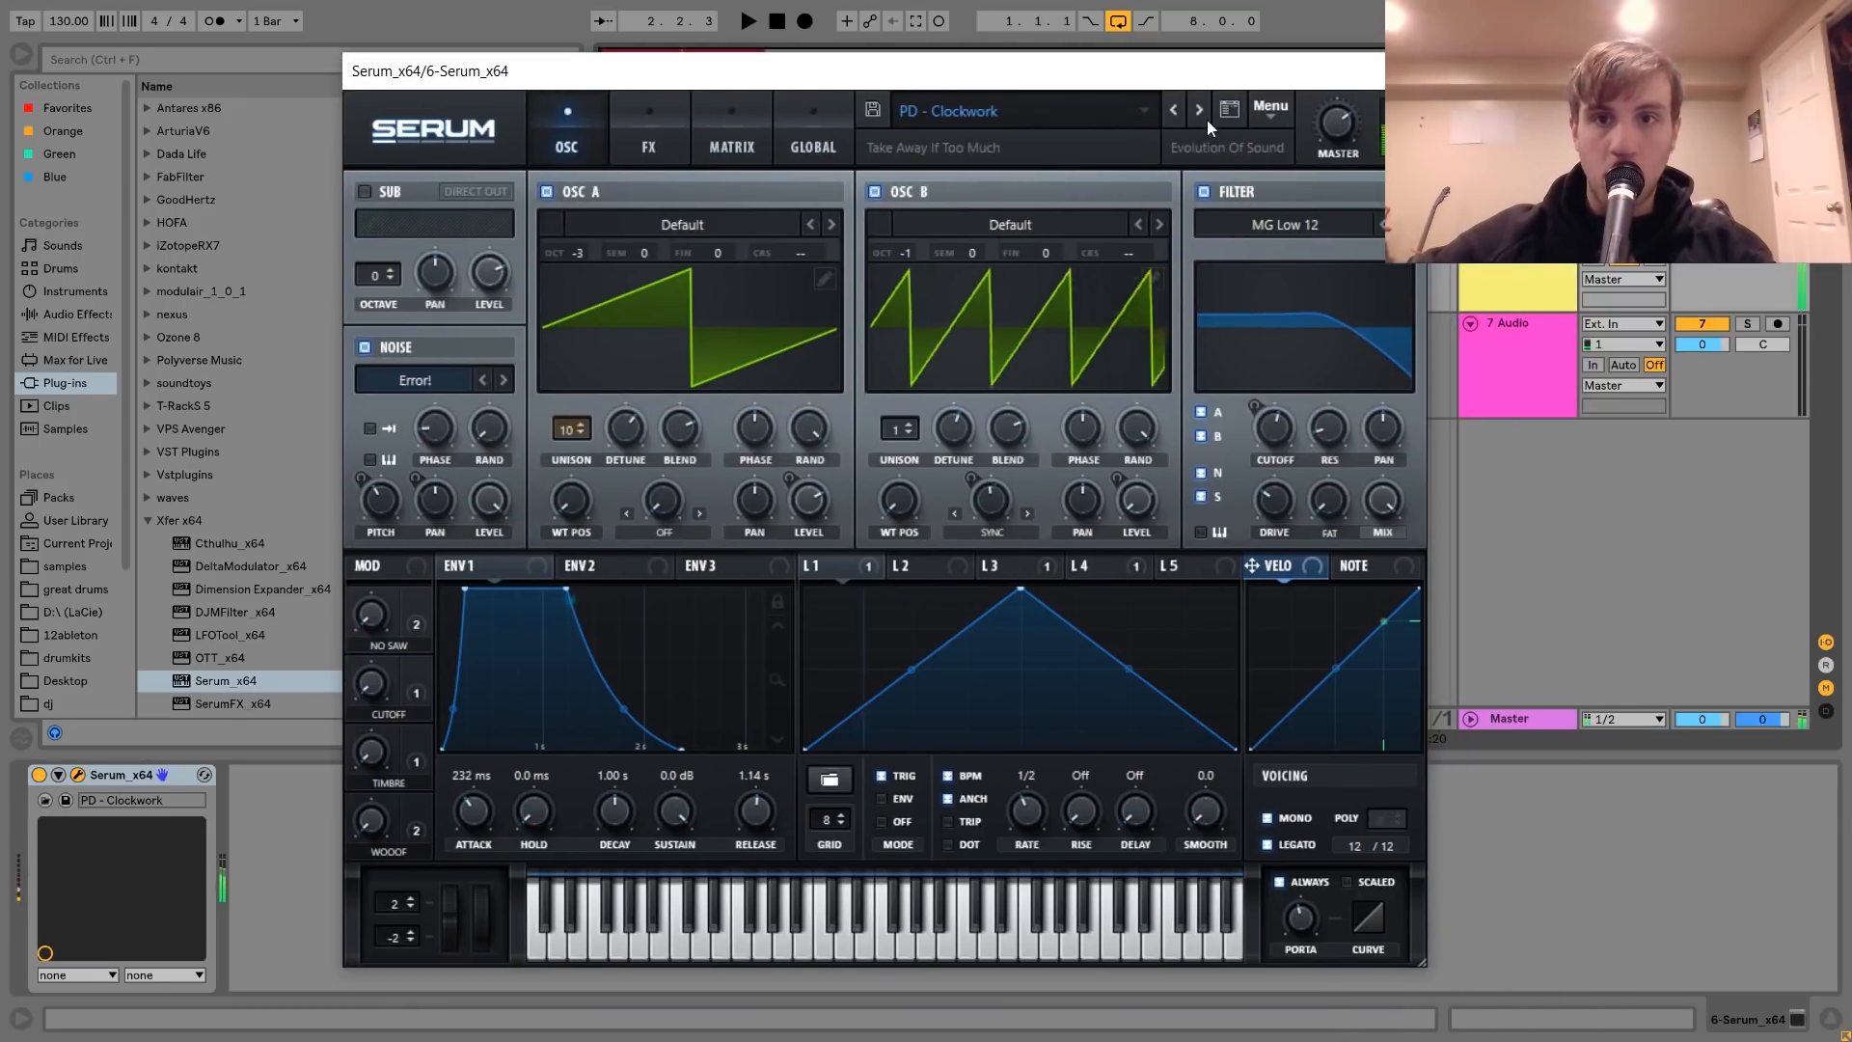
pyautogui.click(1200, 111)
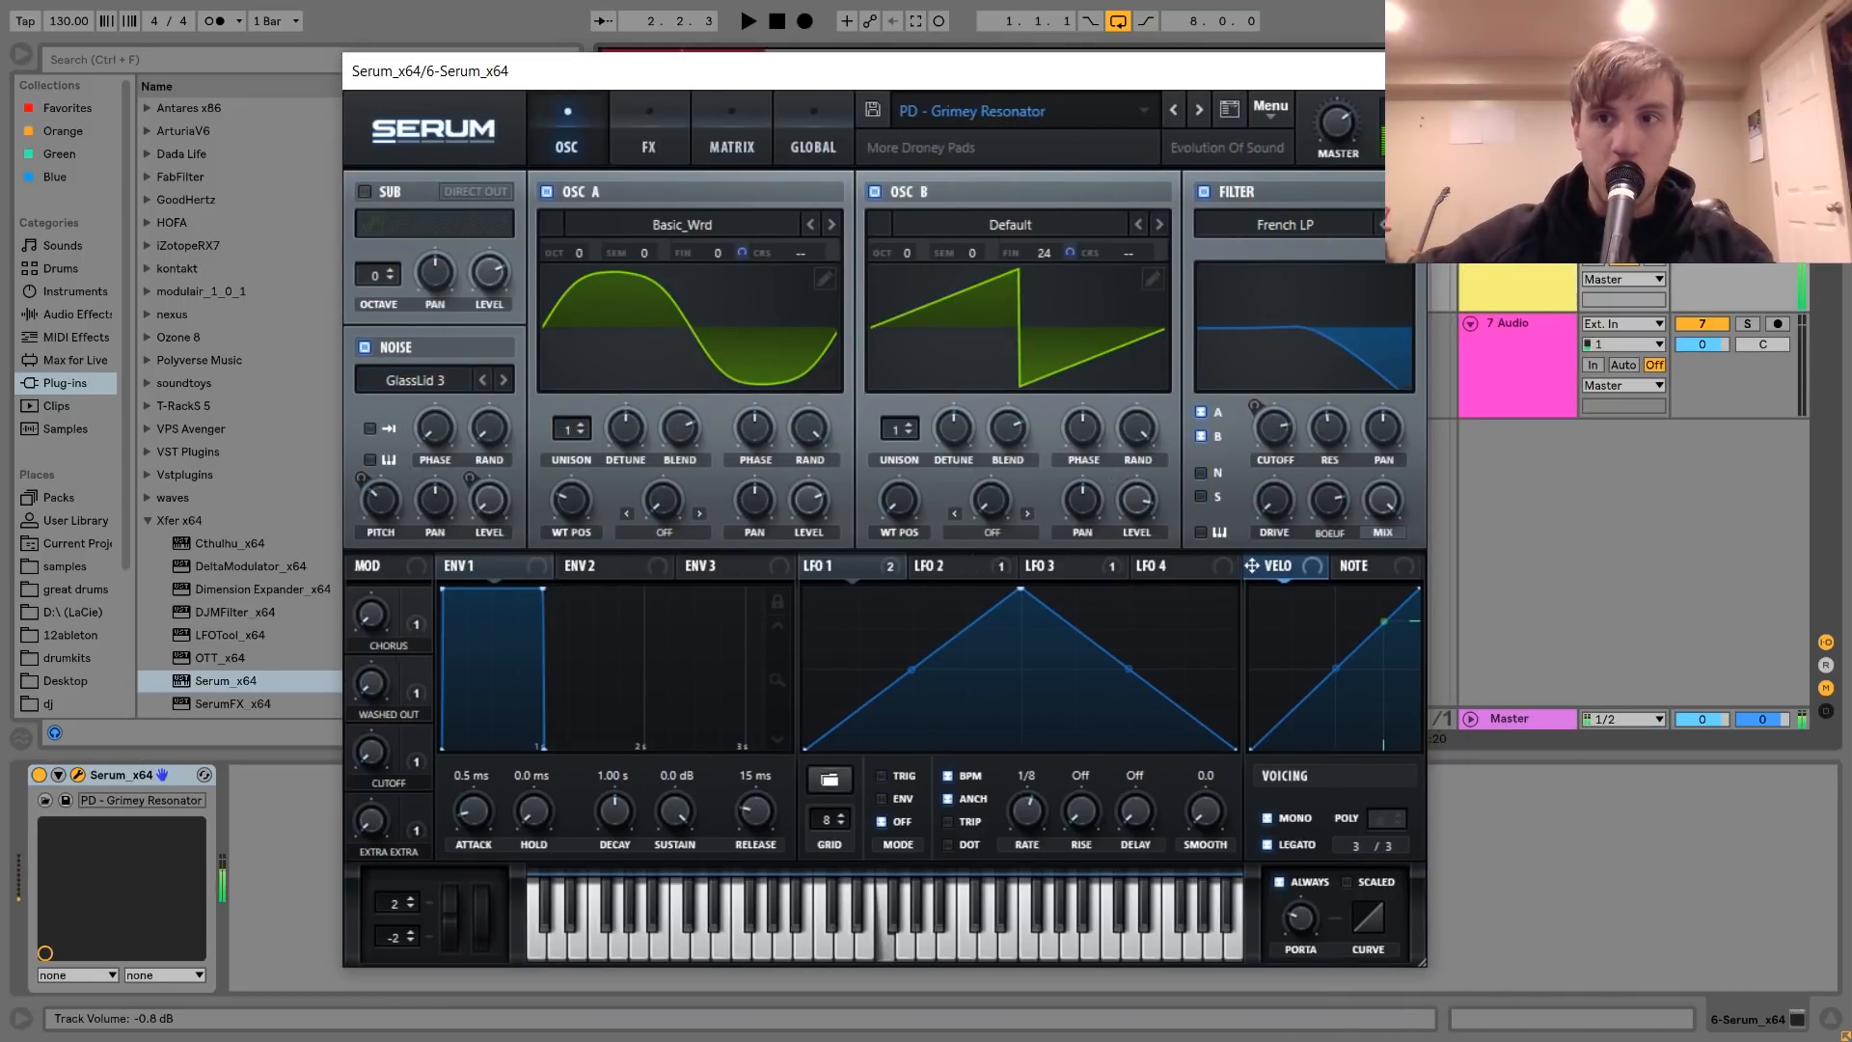
pyautogui.moveTo(1702, 238); pyautogui.dragTo(1702, 255)
pyautogui.click(1202, 118)
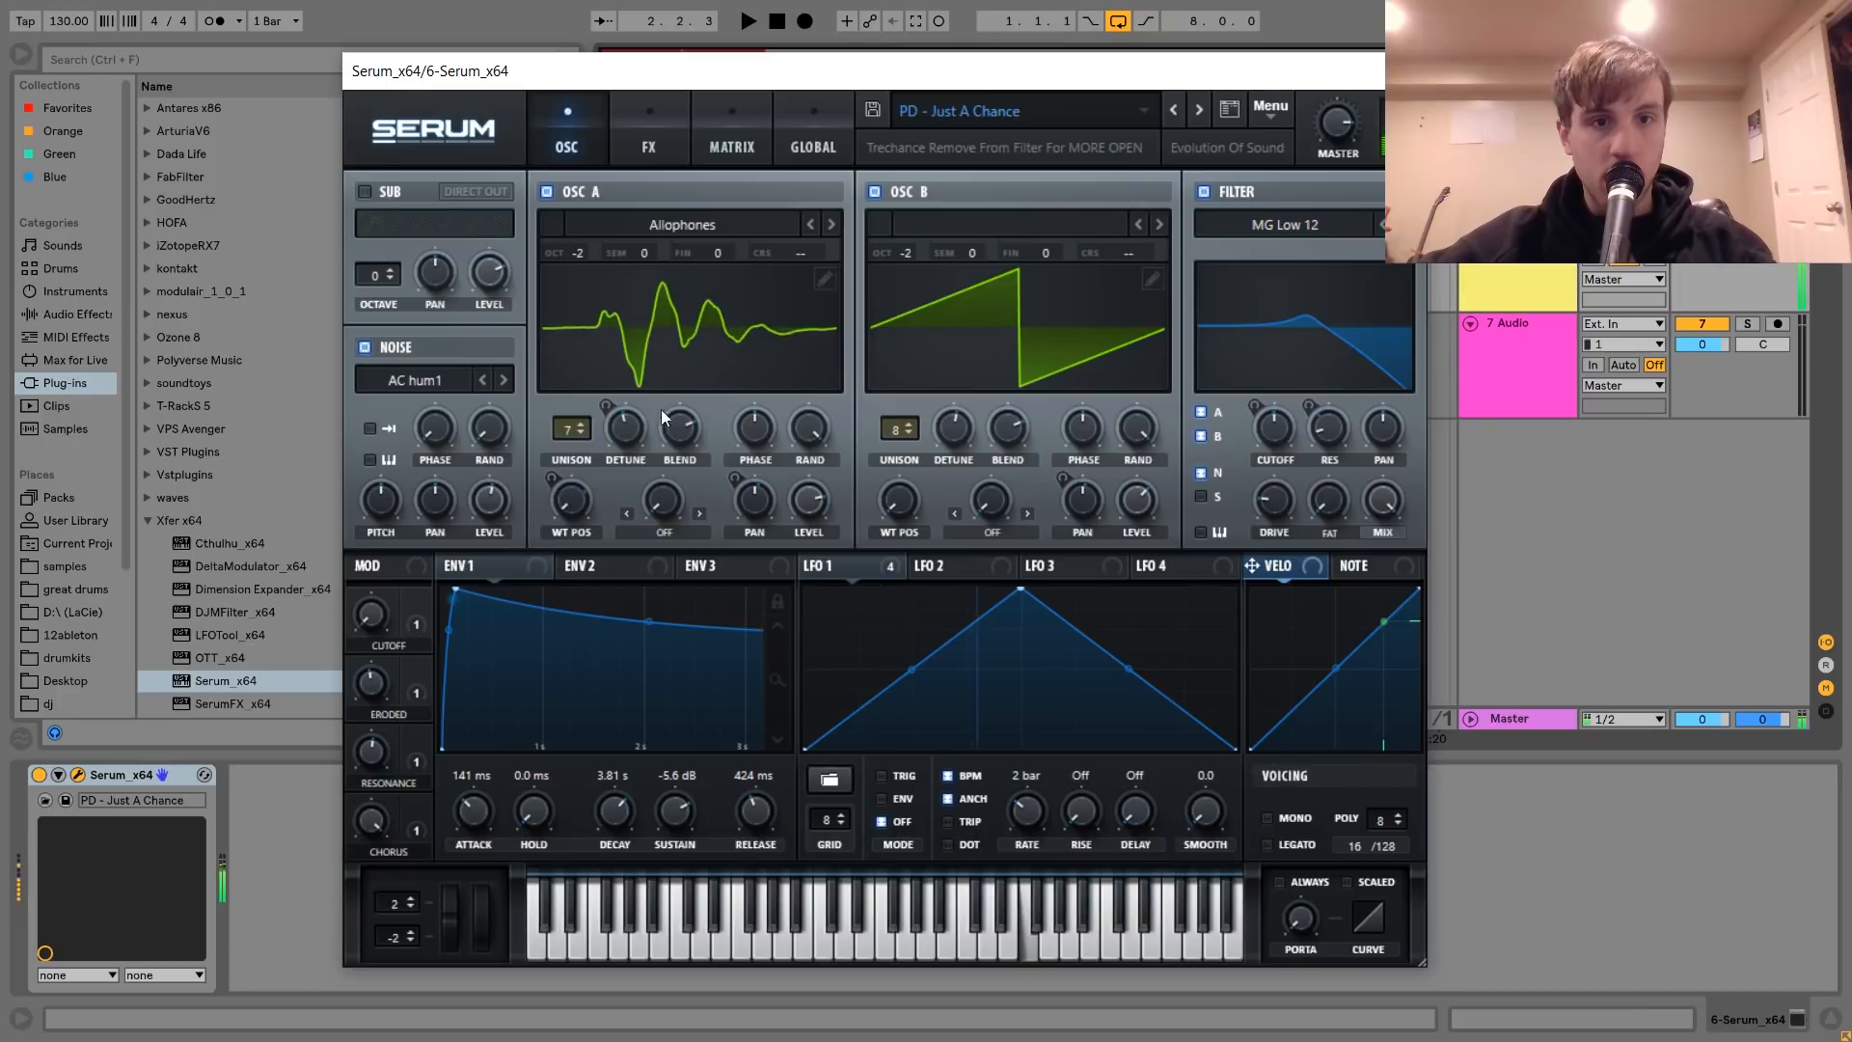
# - Set Serum's Env 1 attack to 37 ms and sustain to 0.0 dB, then close the plug-in window
pyautogui.moveTo(455, 591); pyautogui.dragTo(444, 589)
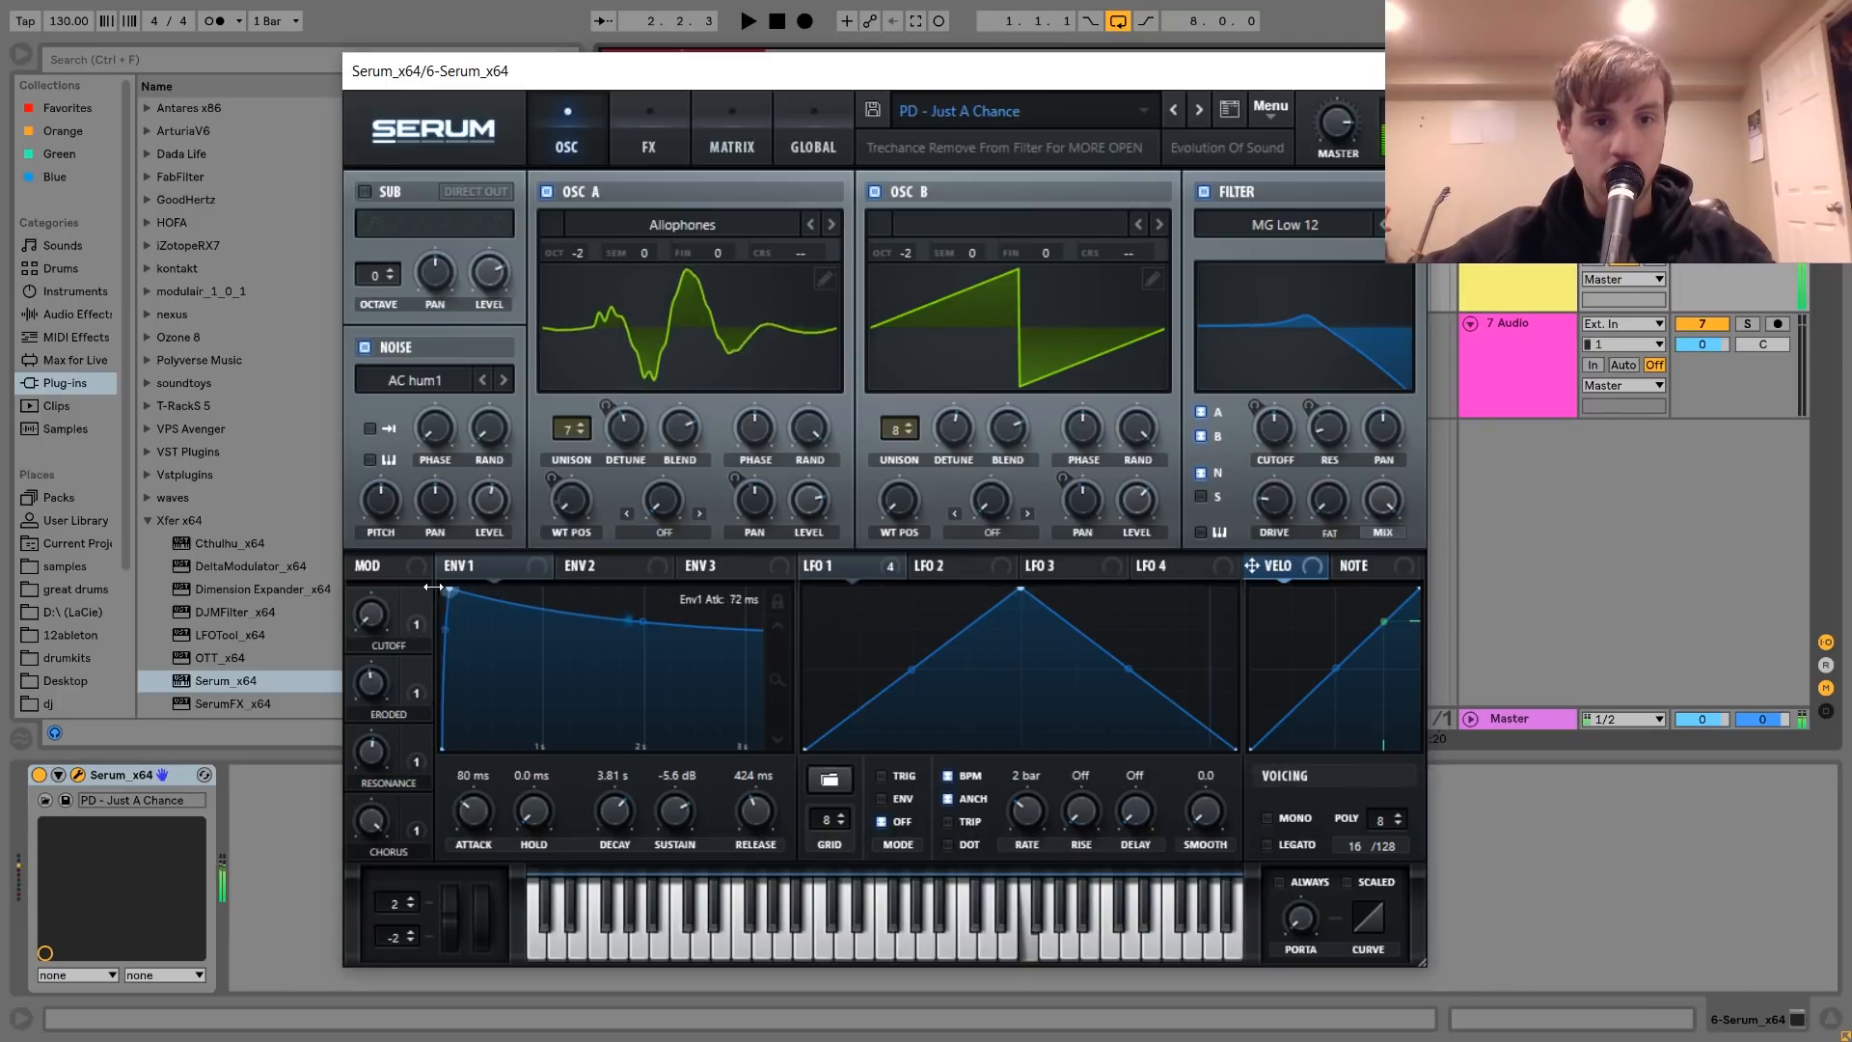
pyautogui.moveTo(674, 830); pyautogui.dragTo(677, 706)
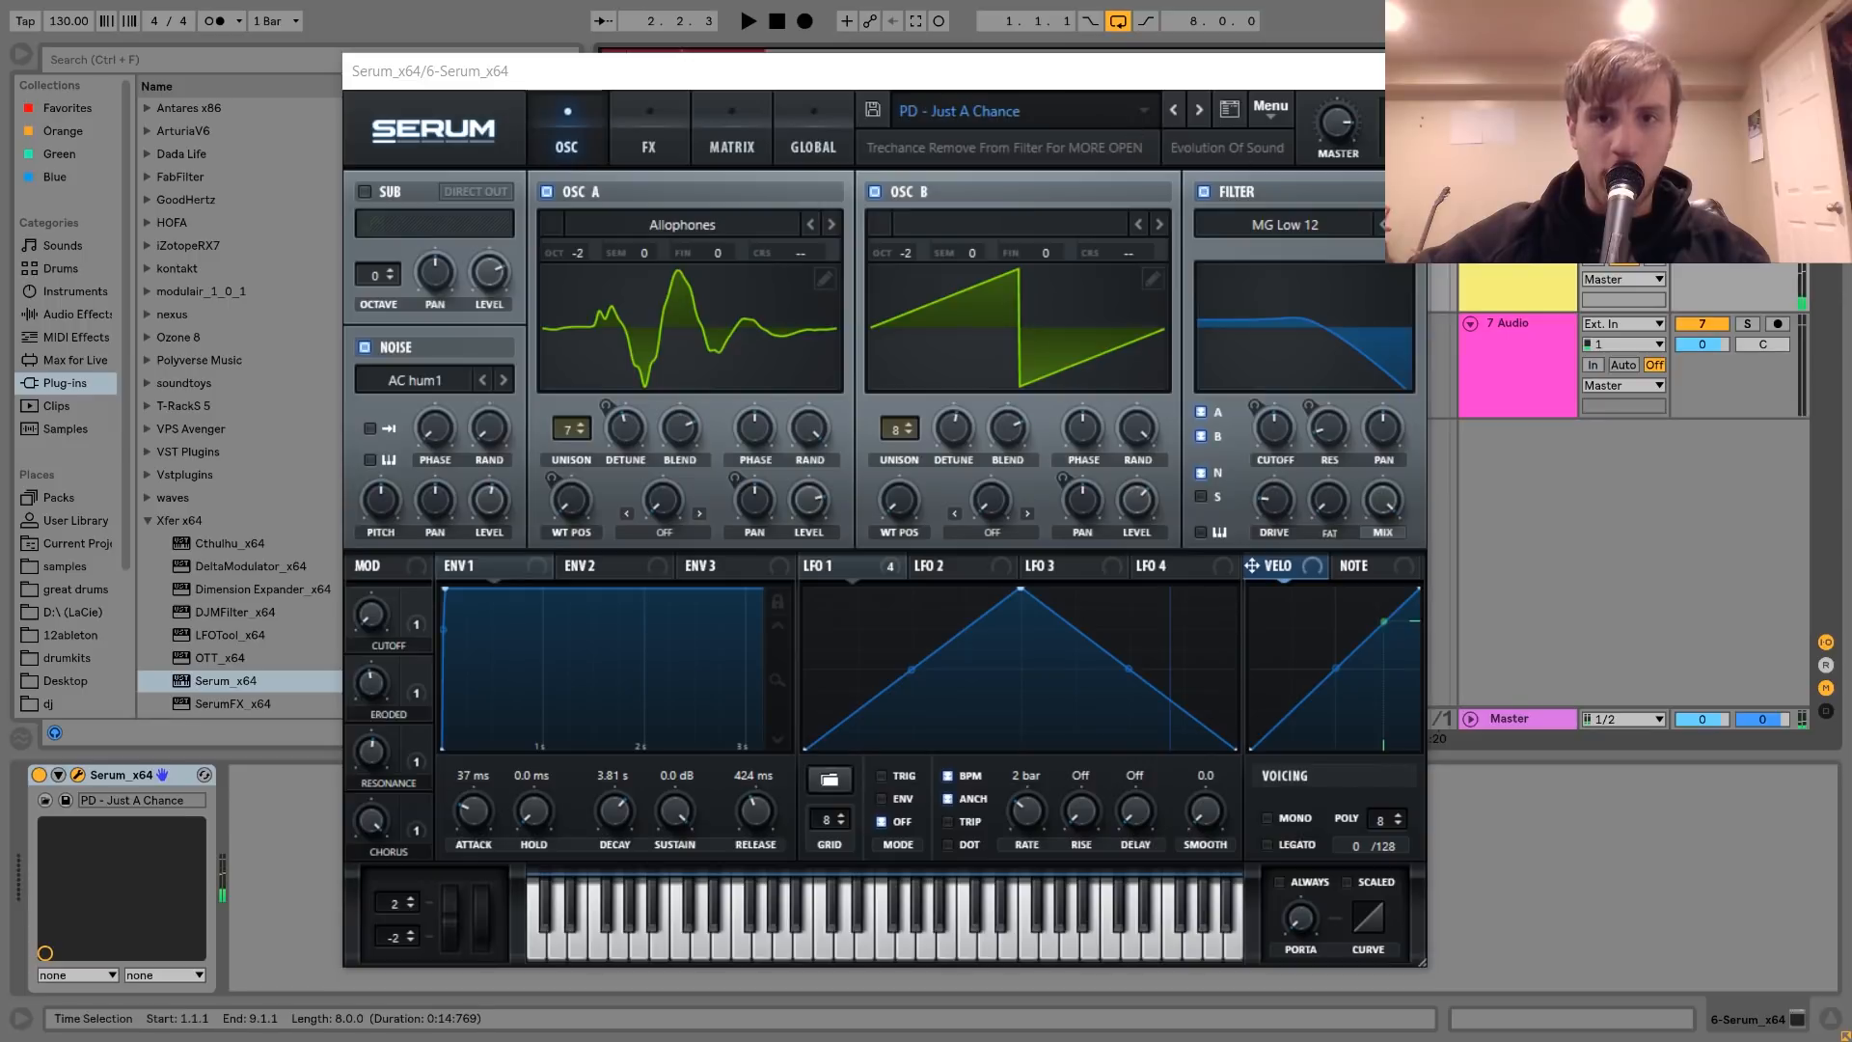
pyautogui.click(1406, 71)
# - Create an eight-bar MIDI clip on the new Serum pad track and place an F4 note at its start
pyautogui.moveTo(750, 280); pyautogui.dragTo(554, 276)
pyautogui.hotkey('ctrl', 'shift', 'm')
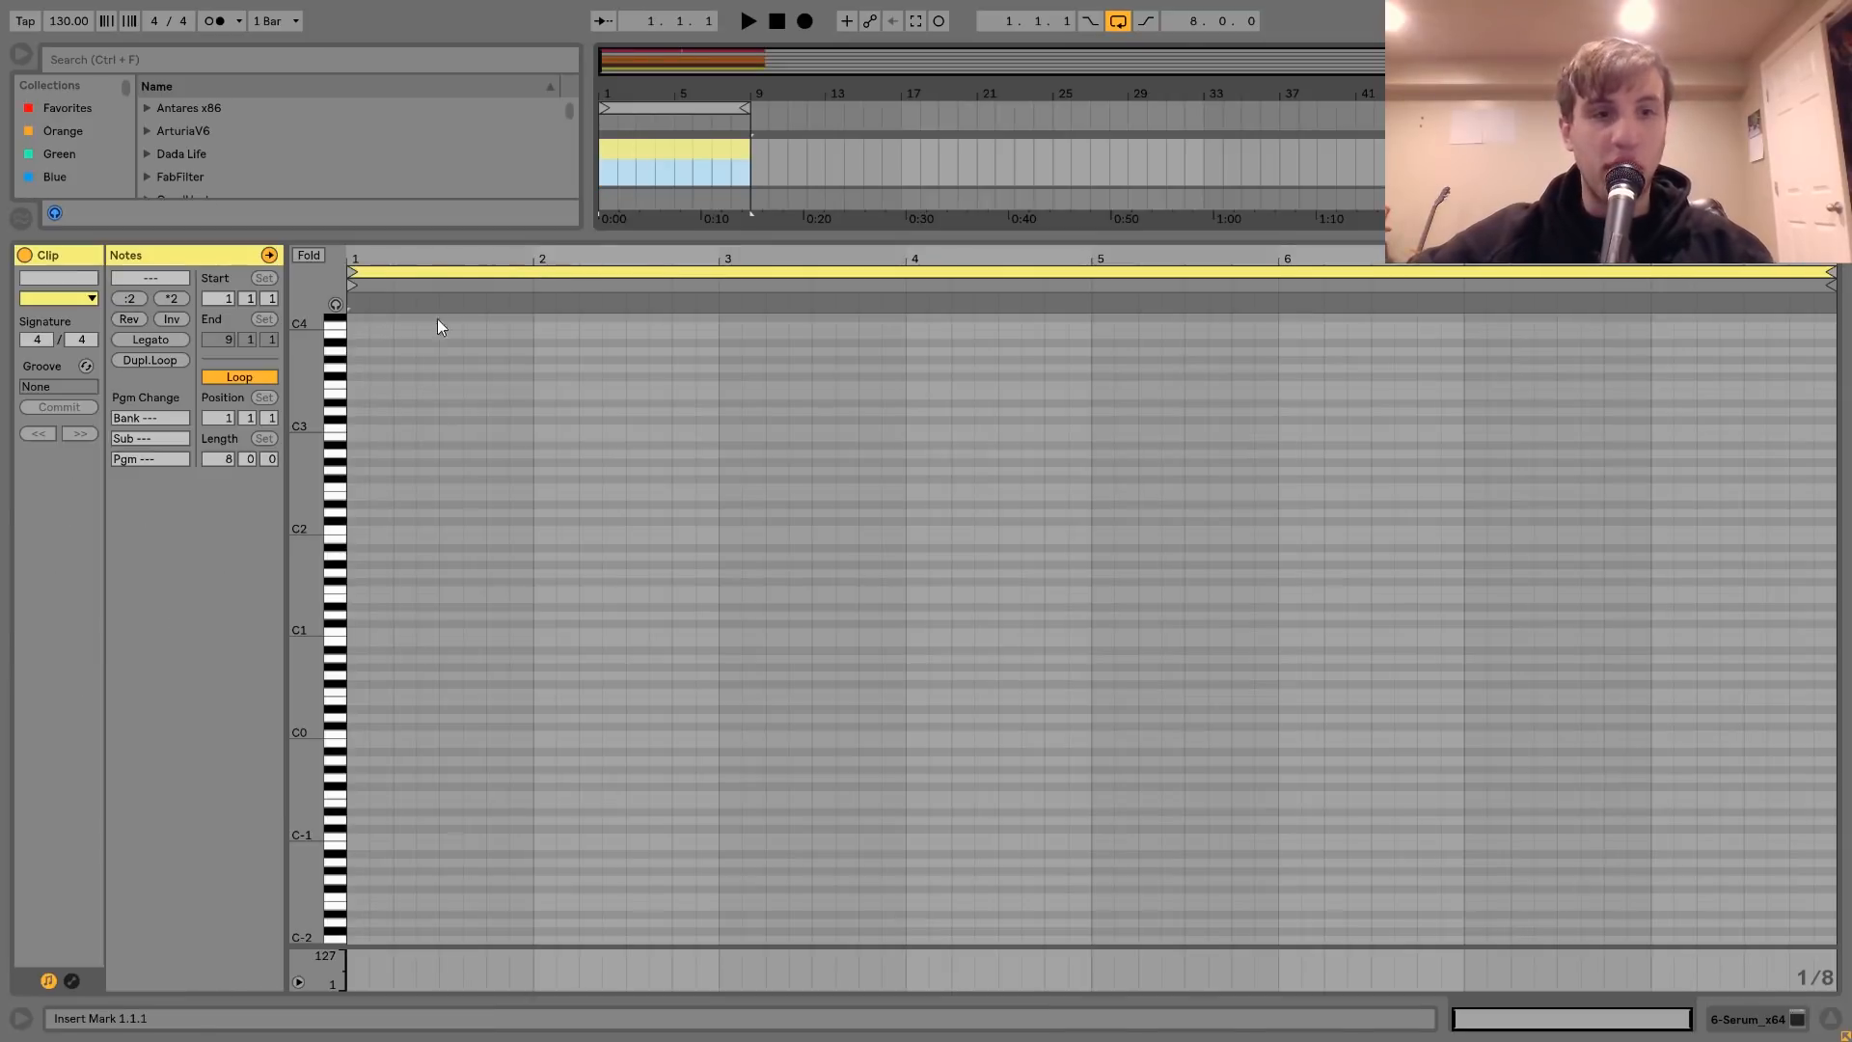
pyautogui.doubleClick(355, 384)
pyautogui.hotkey('shift', 'Up')
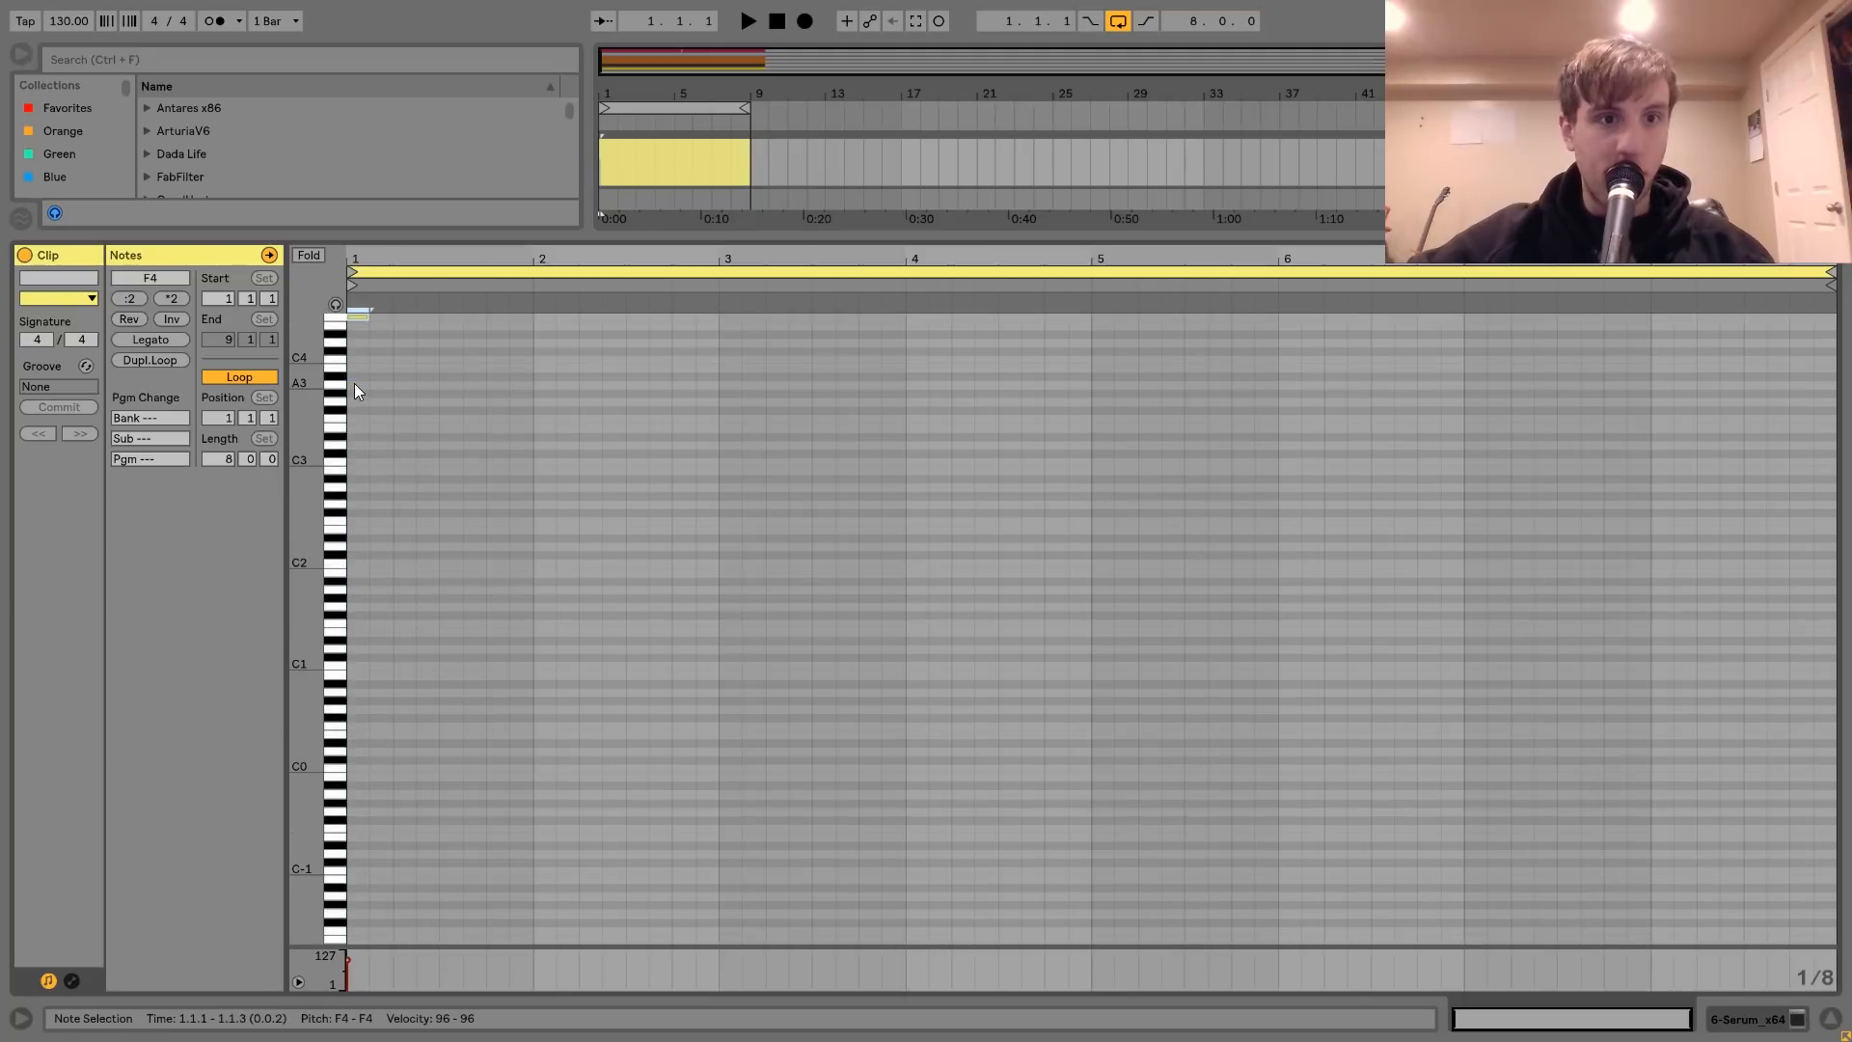
# - Add G5 and G#5 notes at the clip's start and make all notes last the full eight bars
pyautogui.scroll(3, 392, 392)
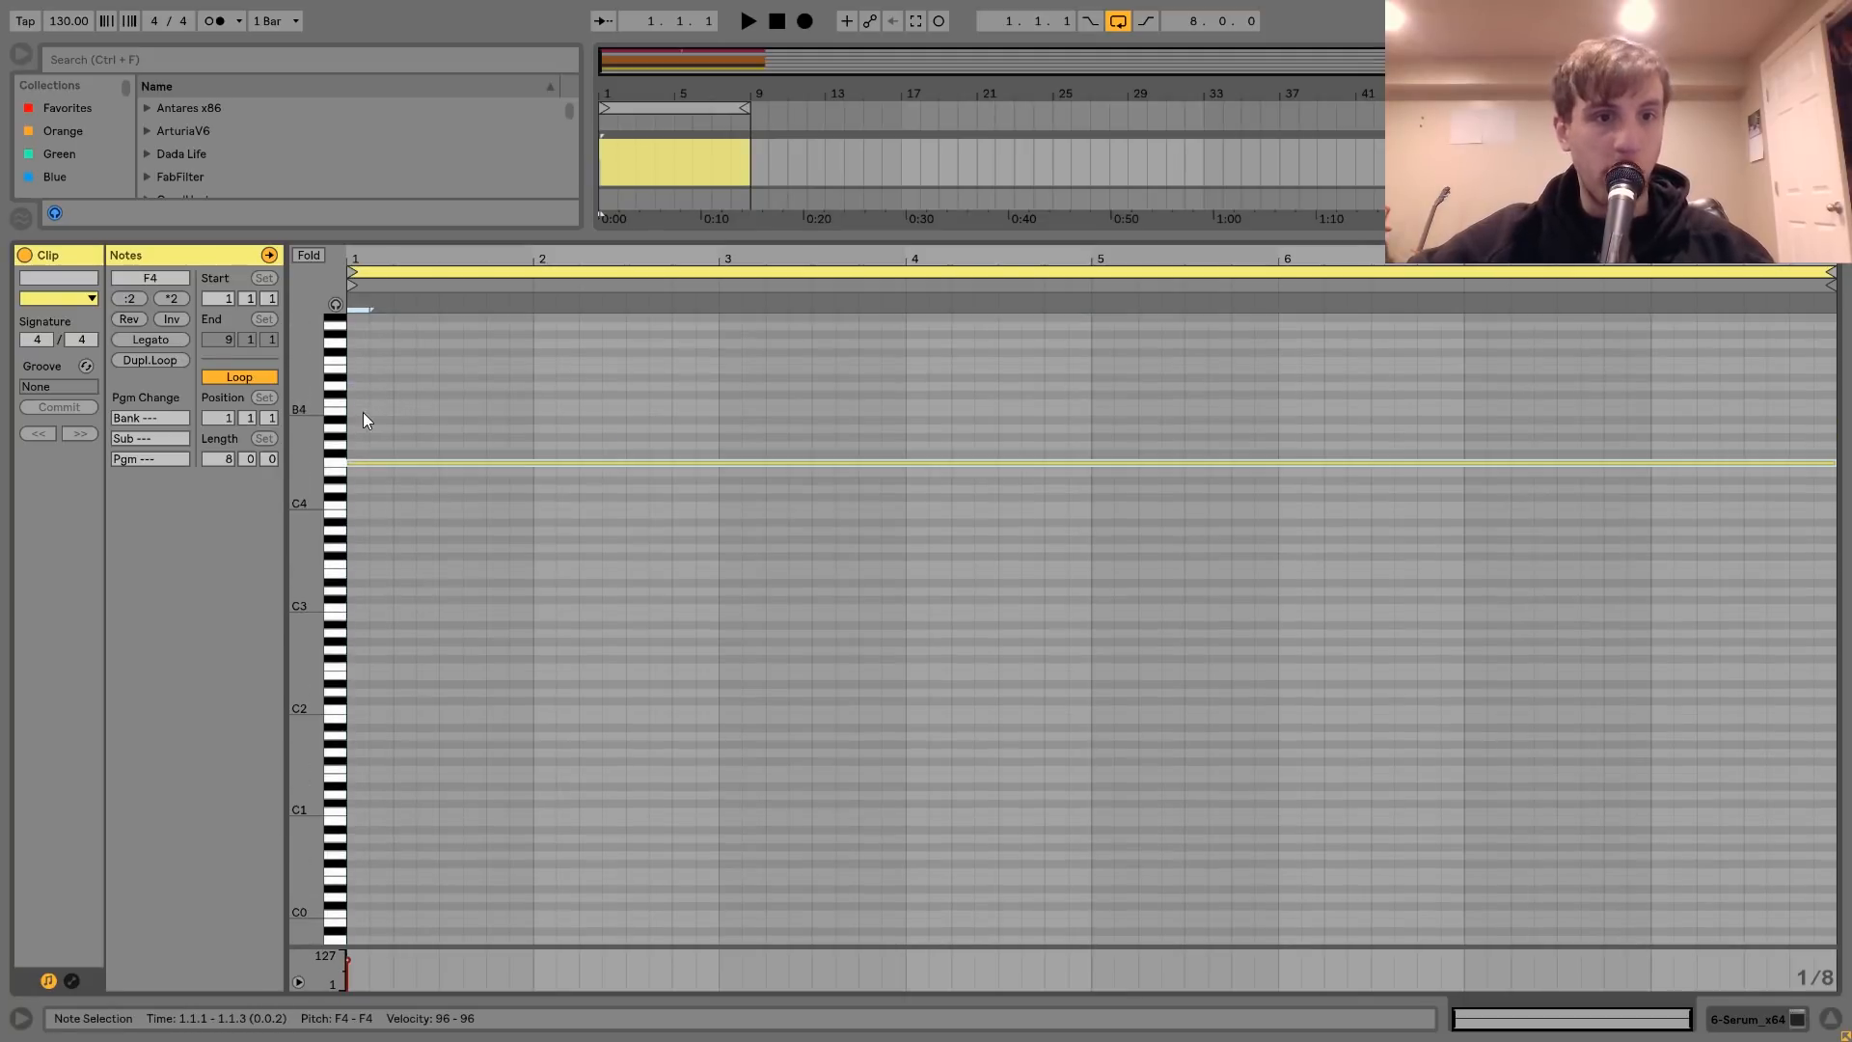
pyautogui.doubleClick(359, 445)
pyautogui.hotkey('shift', 'Up')
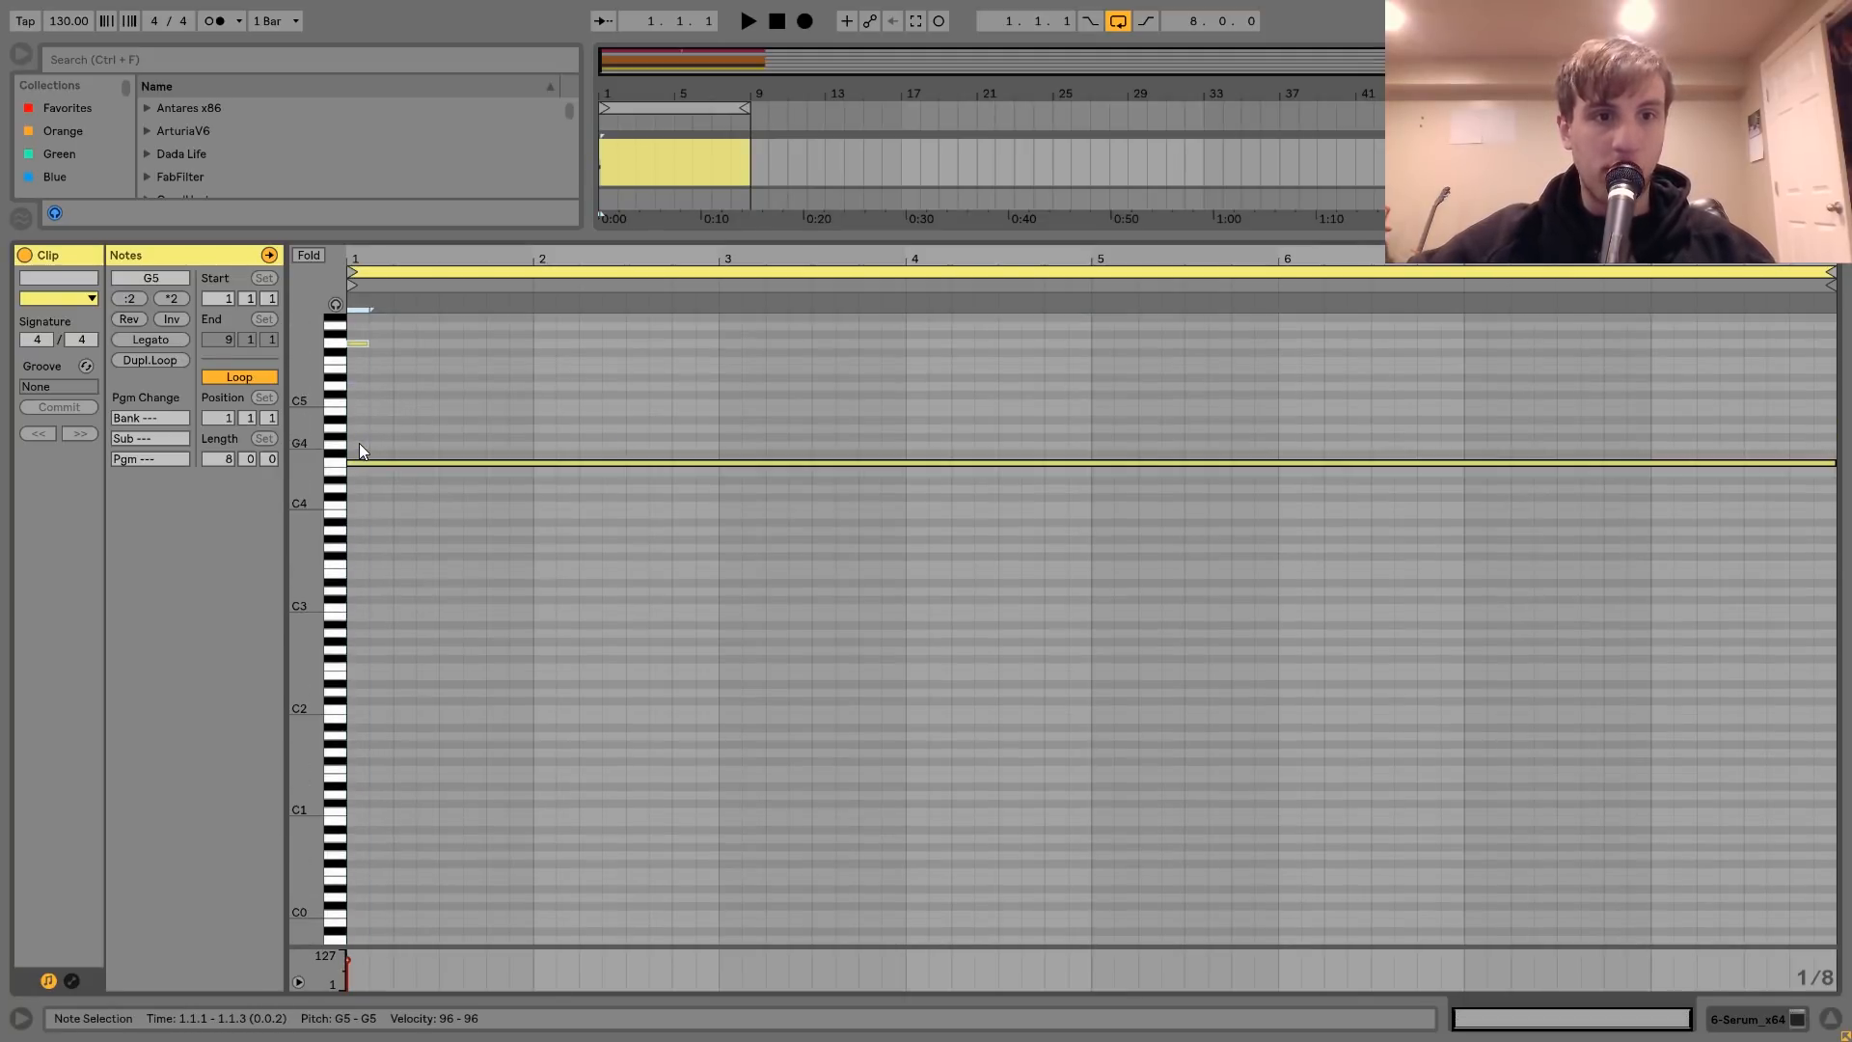
pyautogui.hotkey('ctrl', 'a')
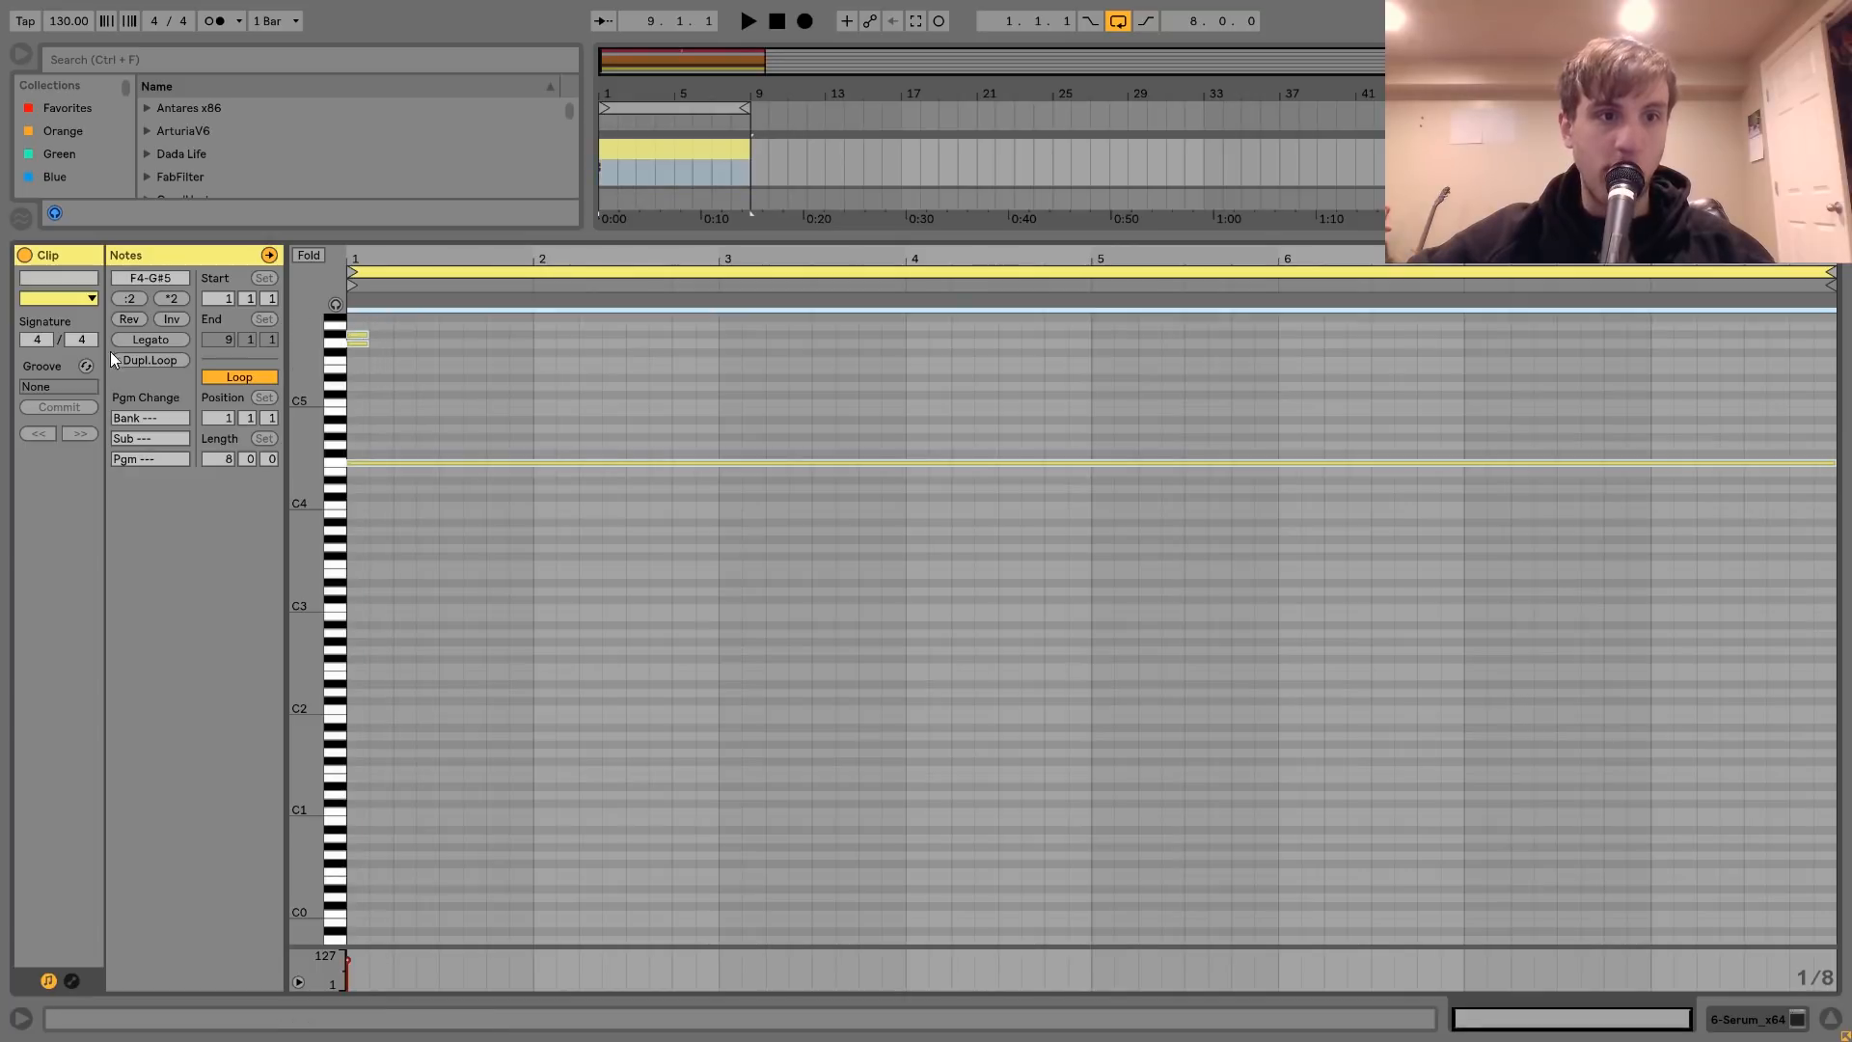
pyautogui.click(126, 343)
# - Play the pad chord, transpose all its notes up an octave to F5–G#6 and return to the device view
pyautogui.press('space')
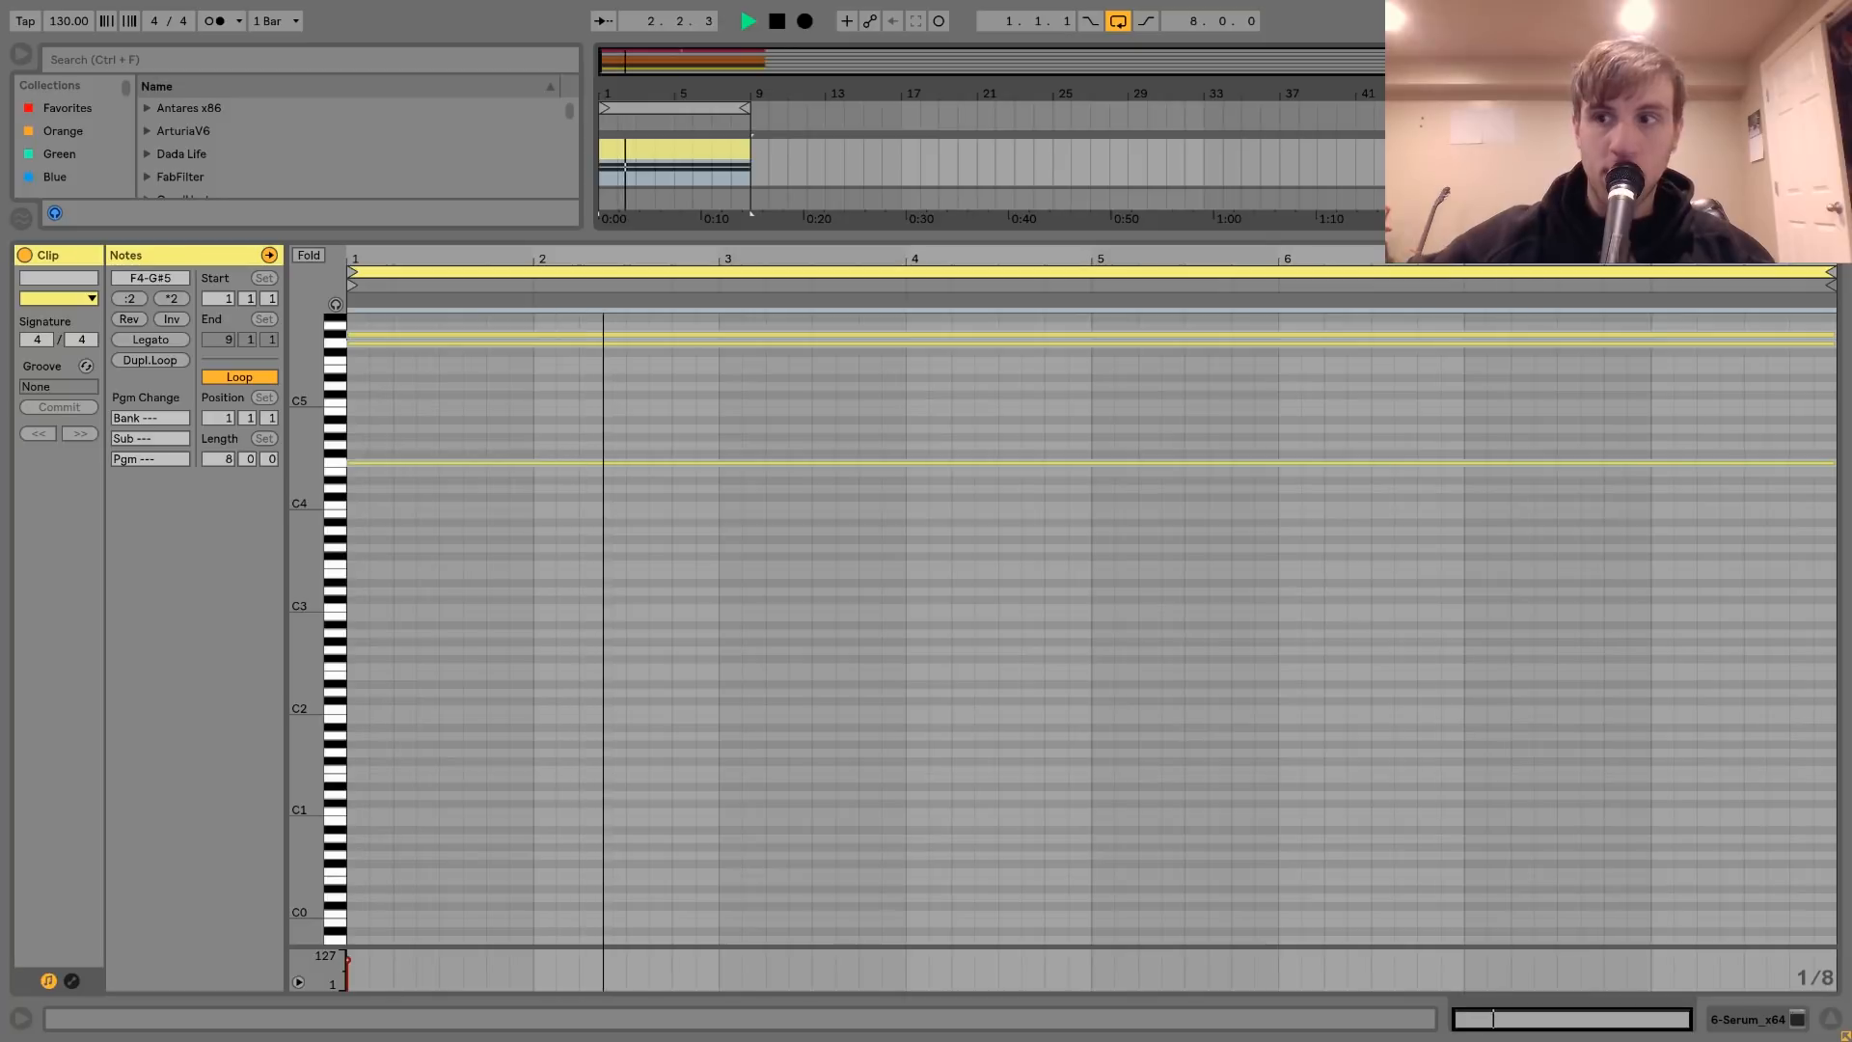
pyautogui.press('space')
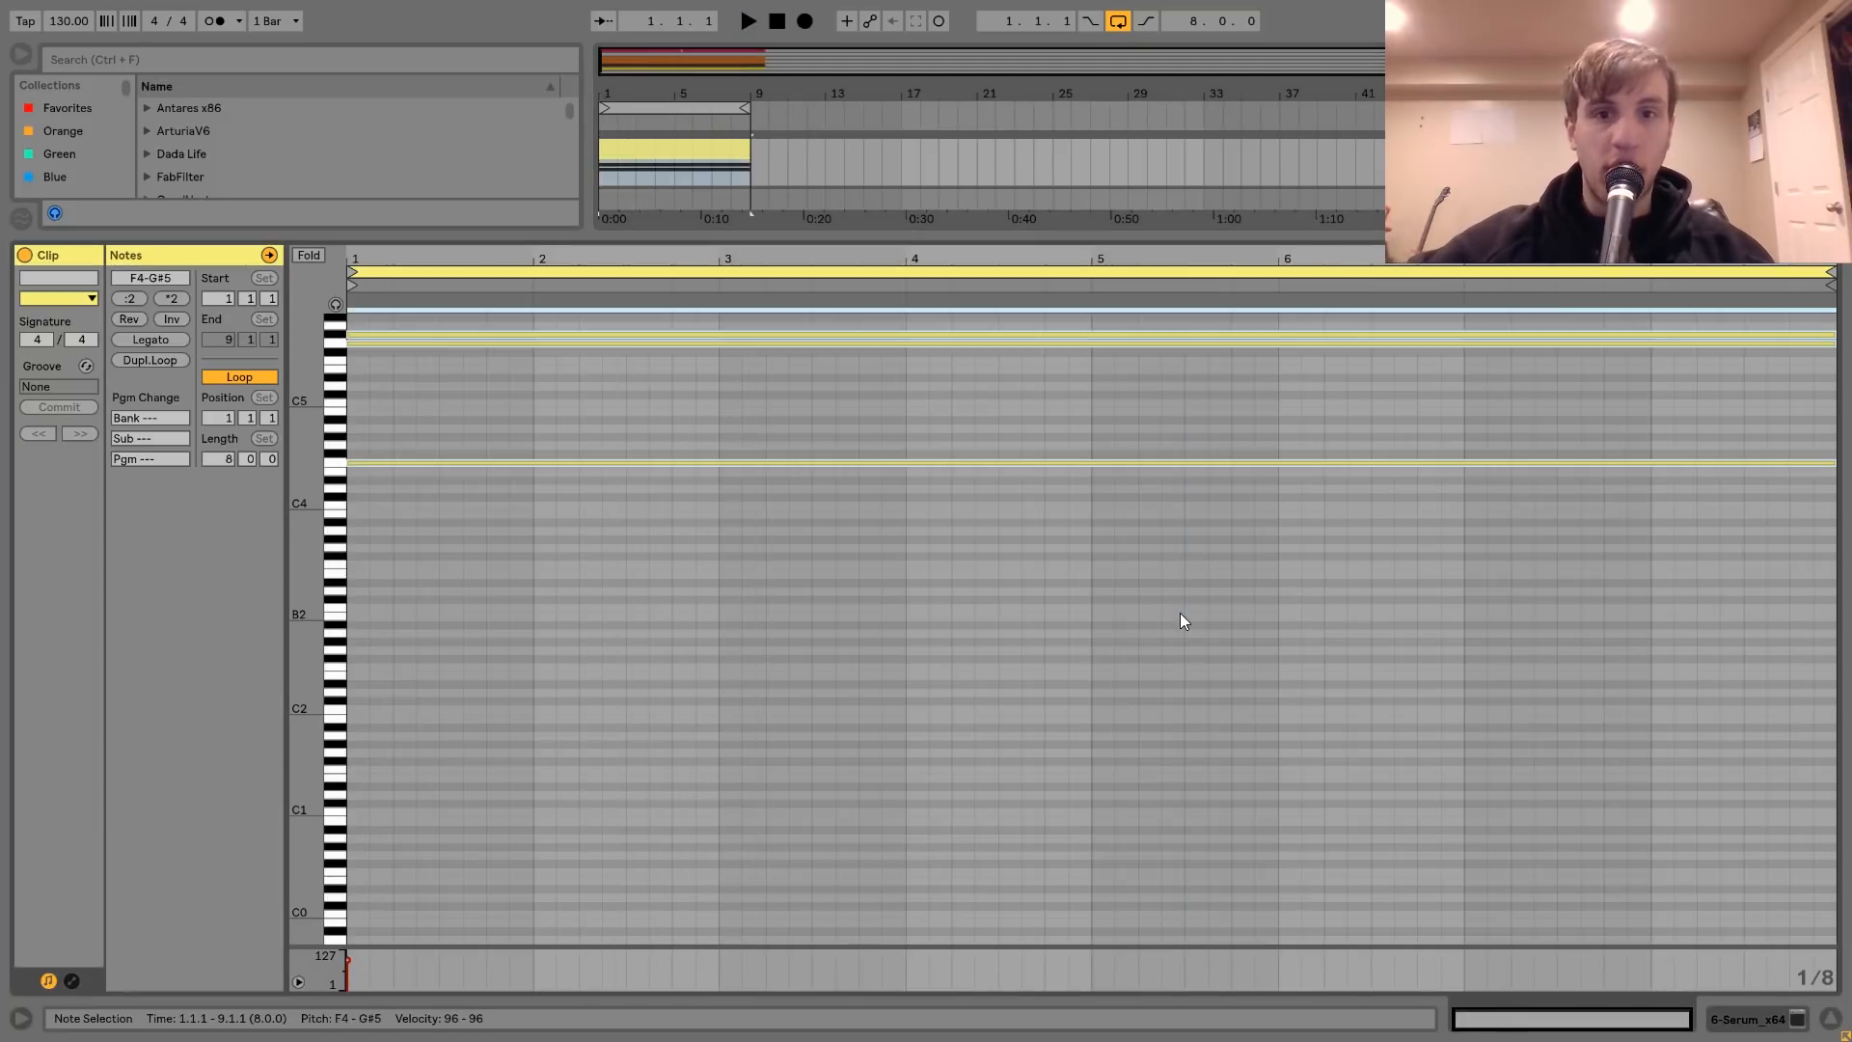
pyautogui.hotkey('shift', 'Up')
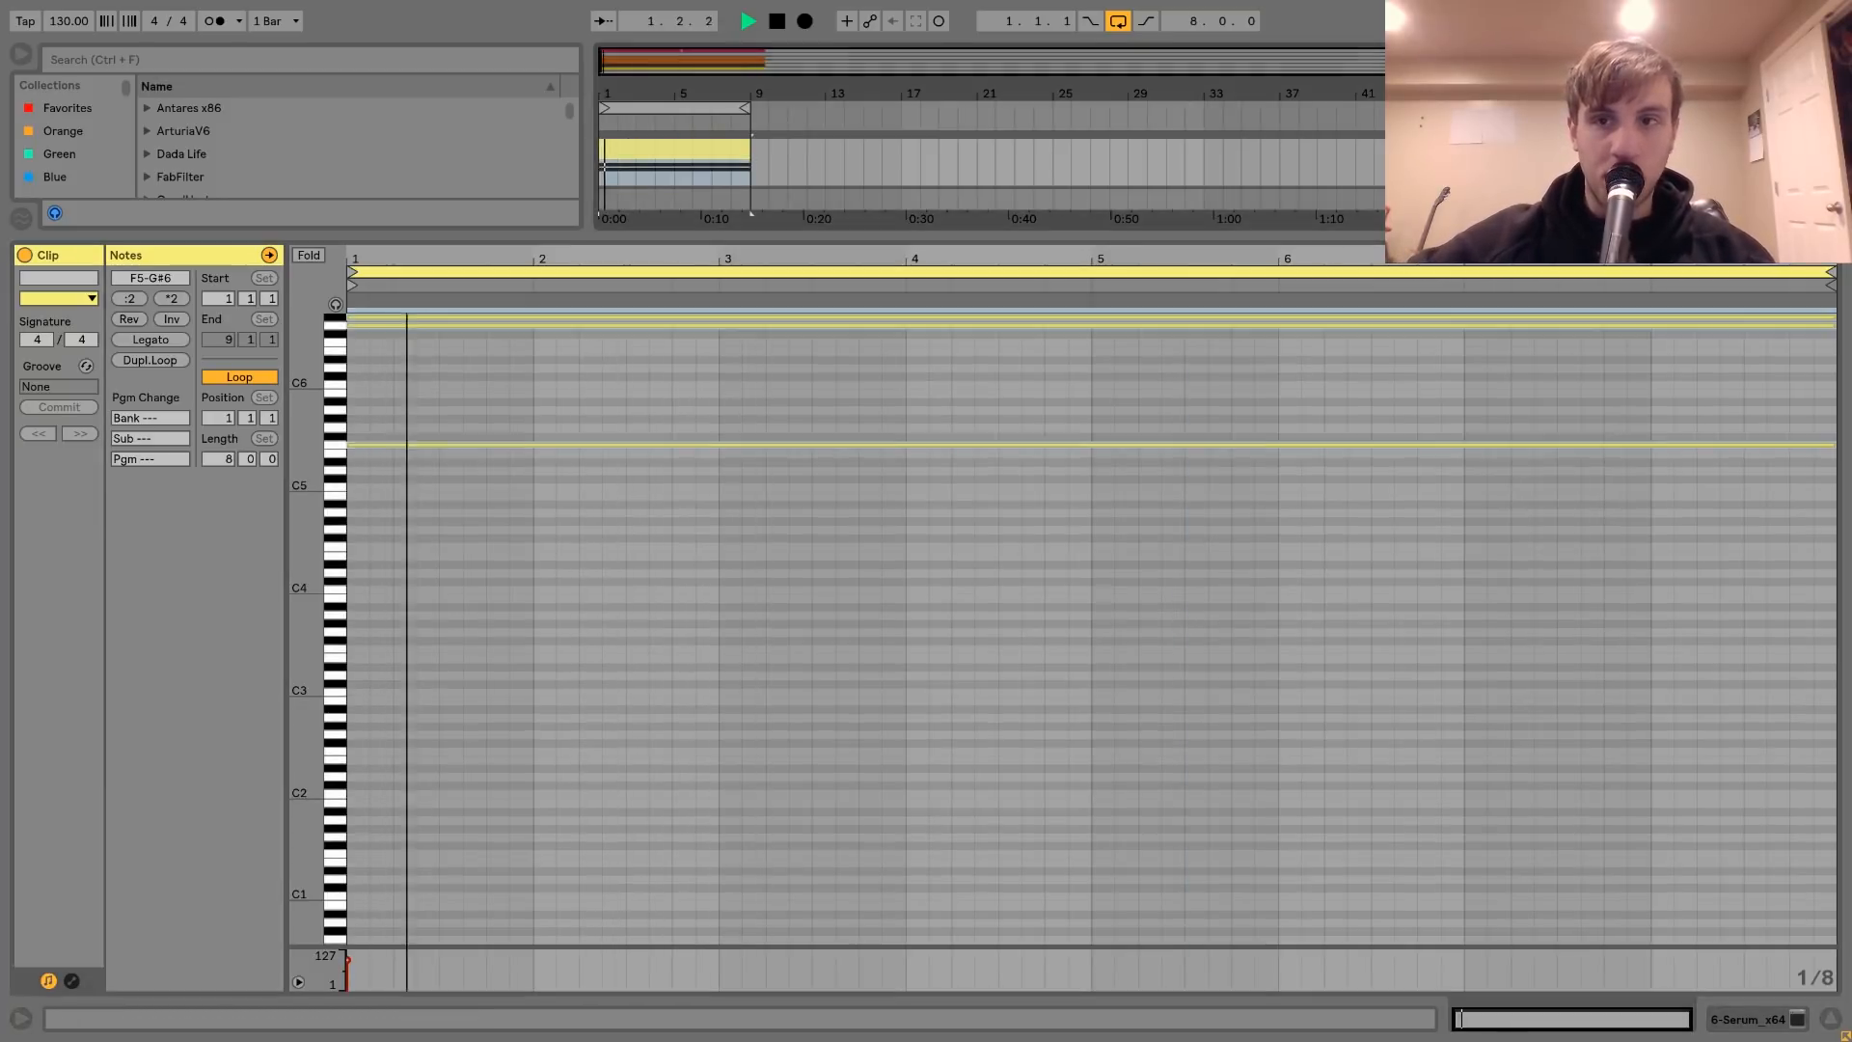
pyautogui.hotkey('shift', 'Tab')
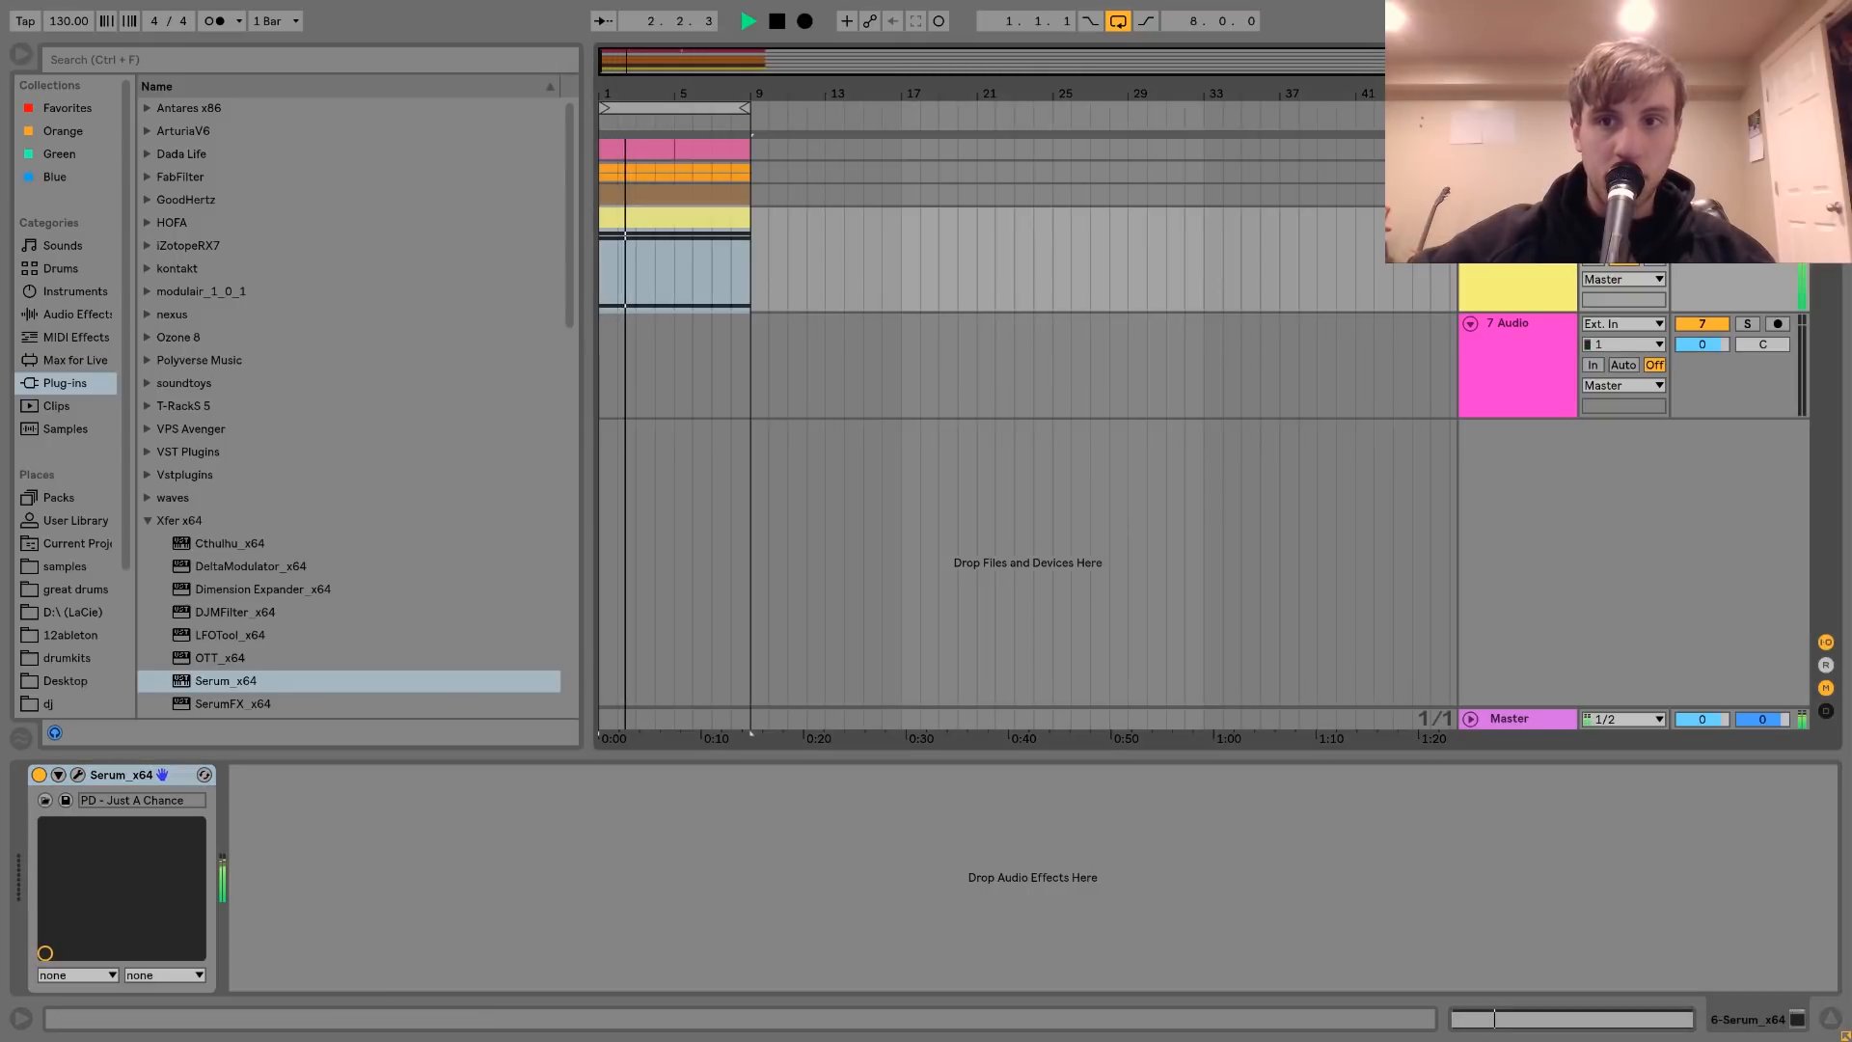
# - Duplicate the first eight bars of the clips on all tracks to bars 9–17
pyautogui.click(708, 245)
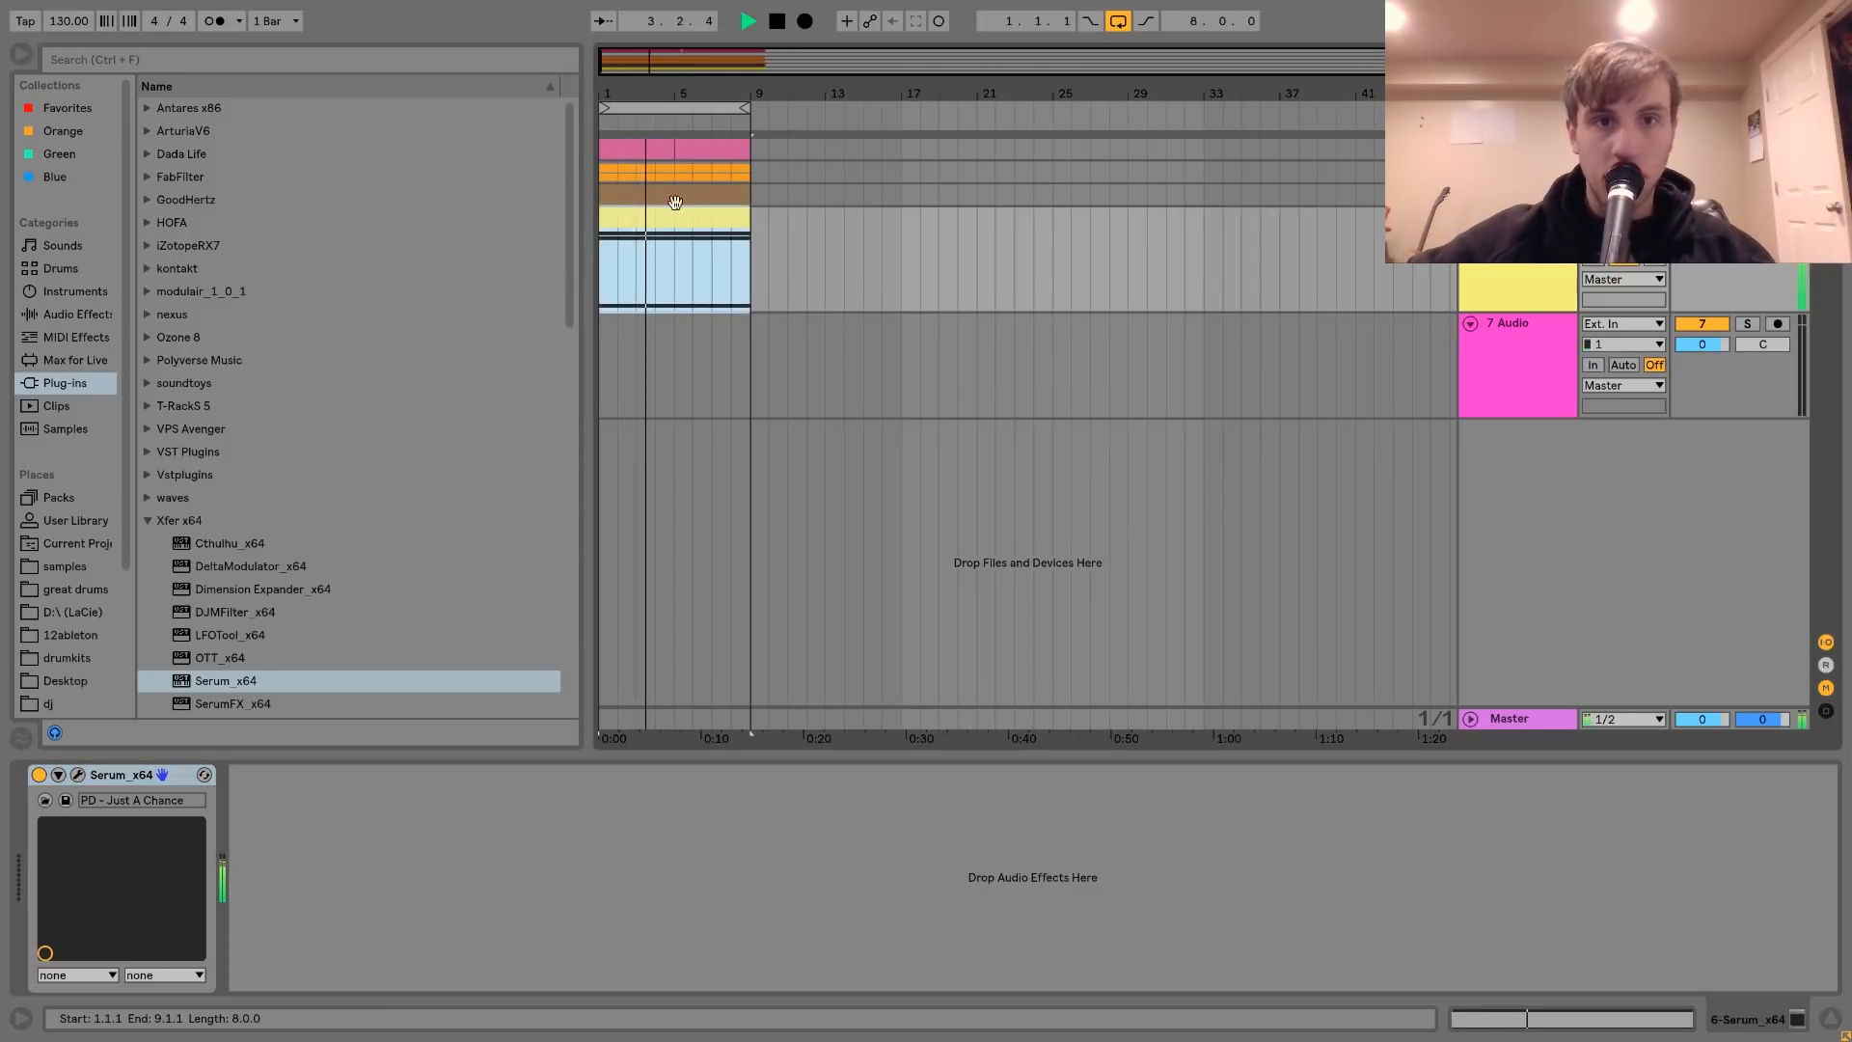
pyautogui.click(630, 147)
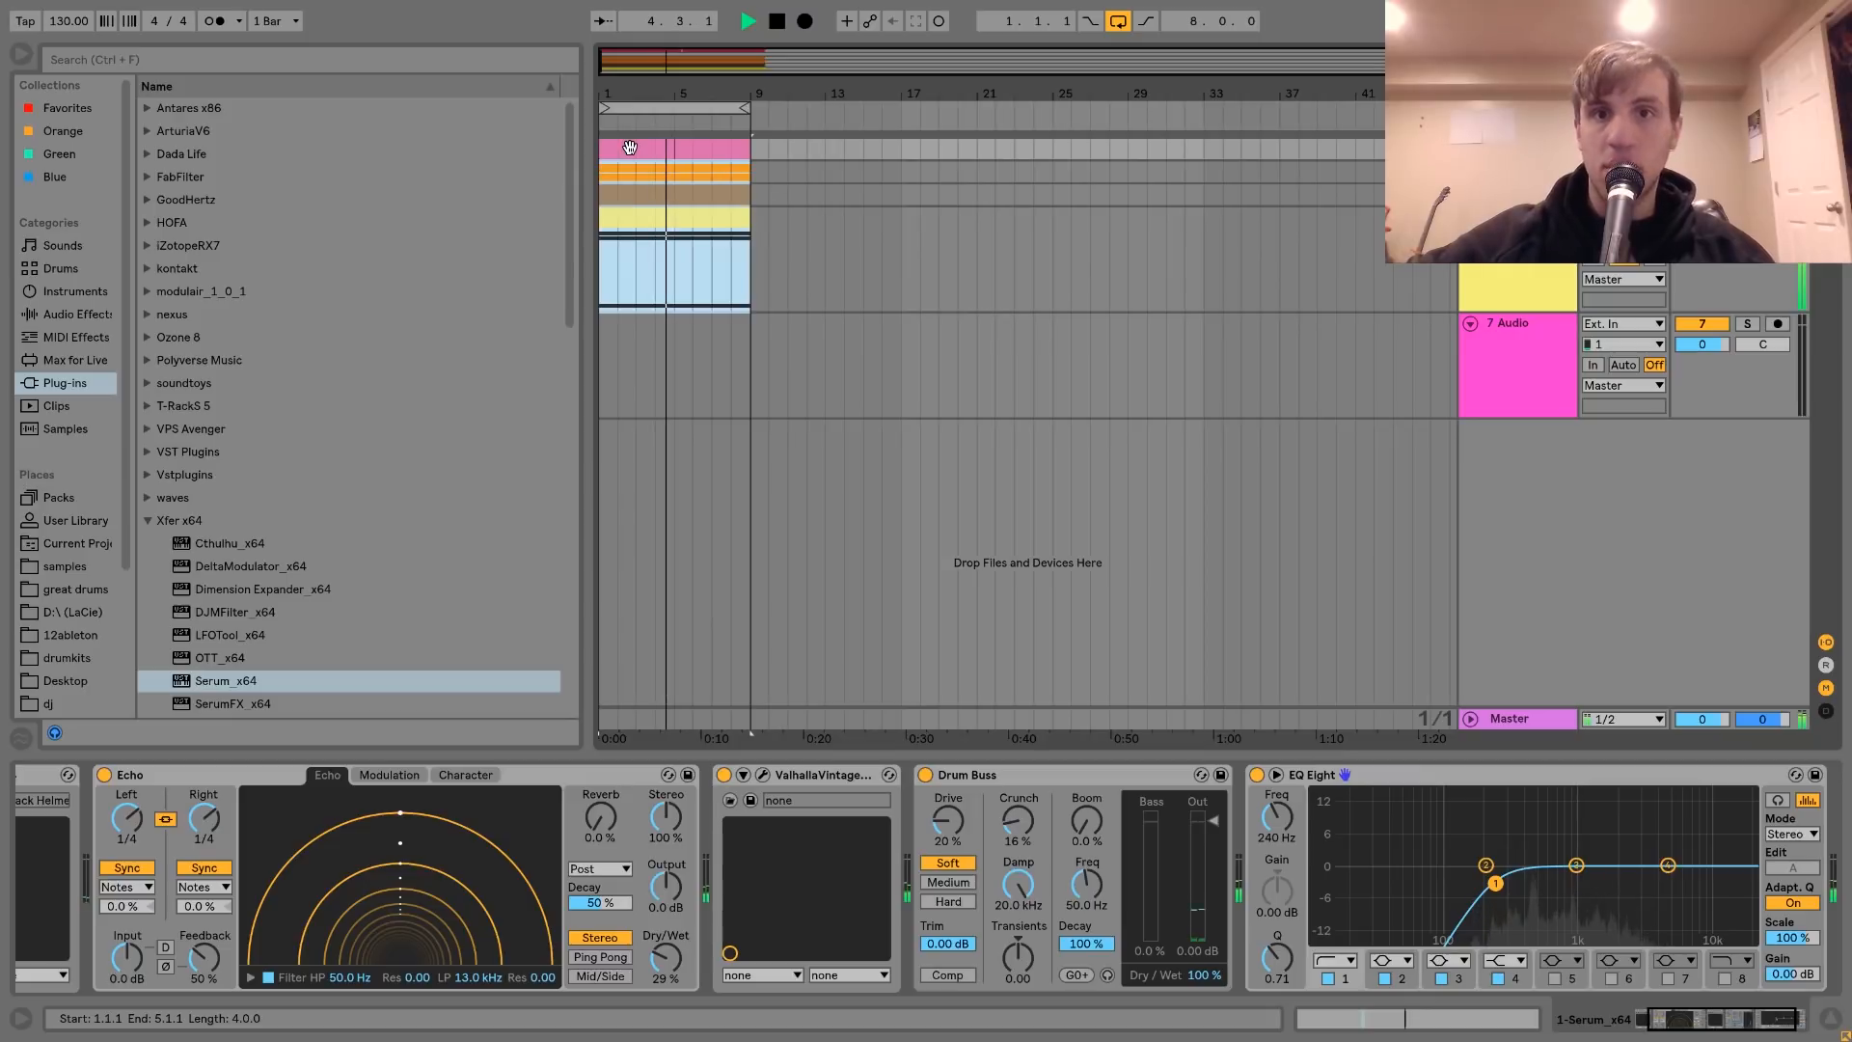
pyautogui.hotkey('ctrl', 'd')
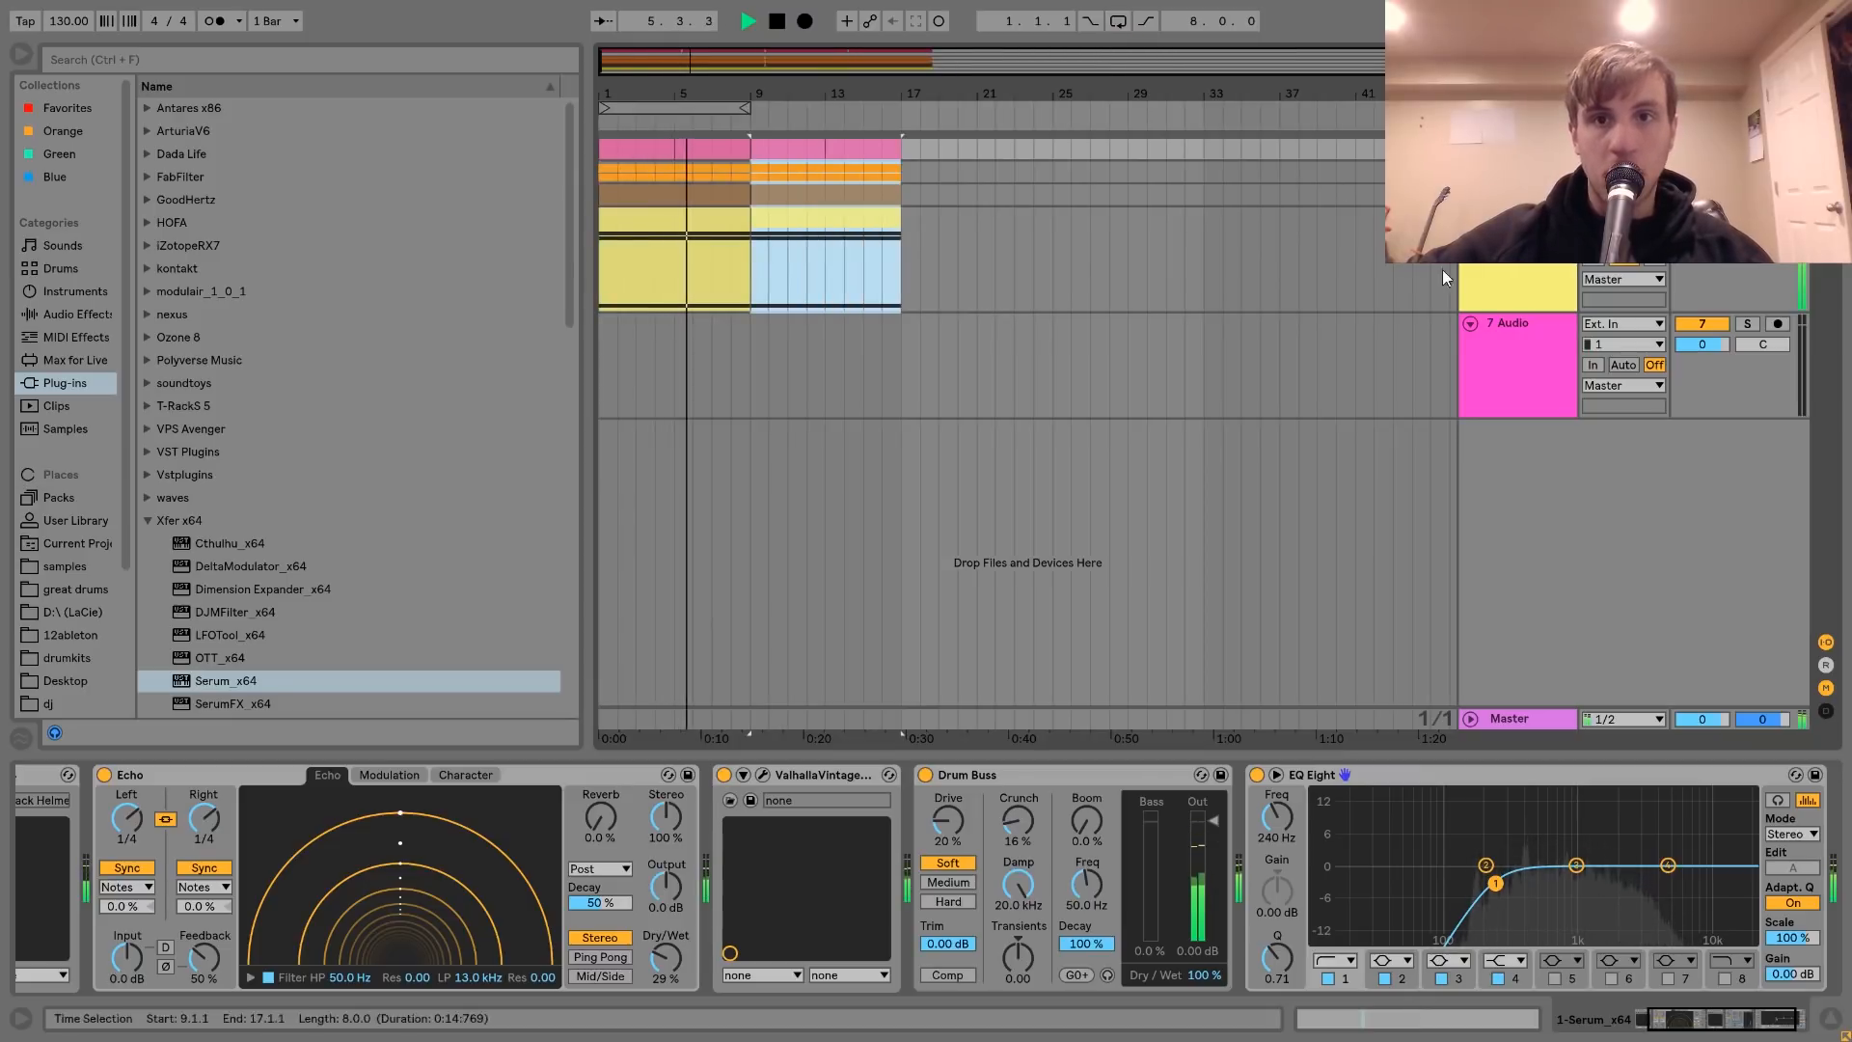
# - Insert a new MIDI track below the high pad Serum track
pyautogui.click(1491, 284)
pyautogui.hotkey('ctrl', 'shift', 't')
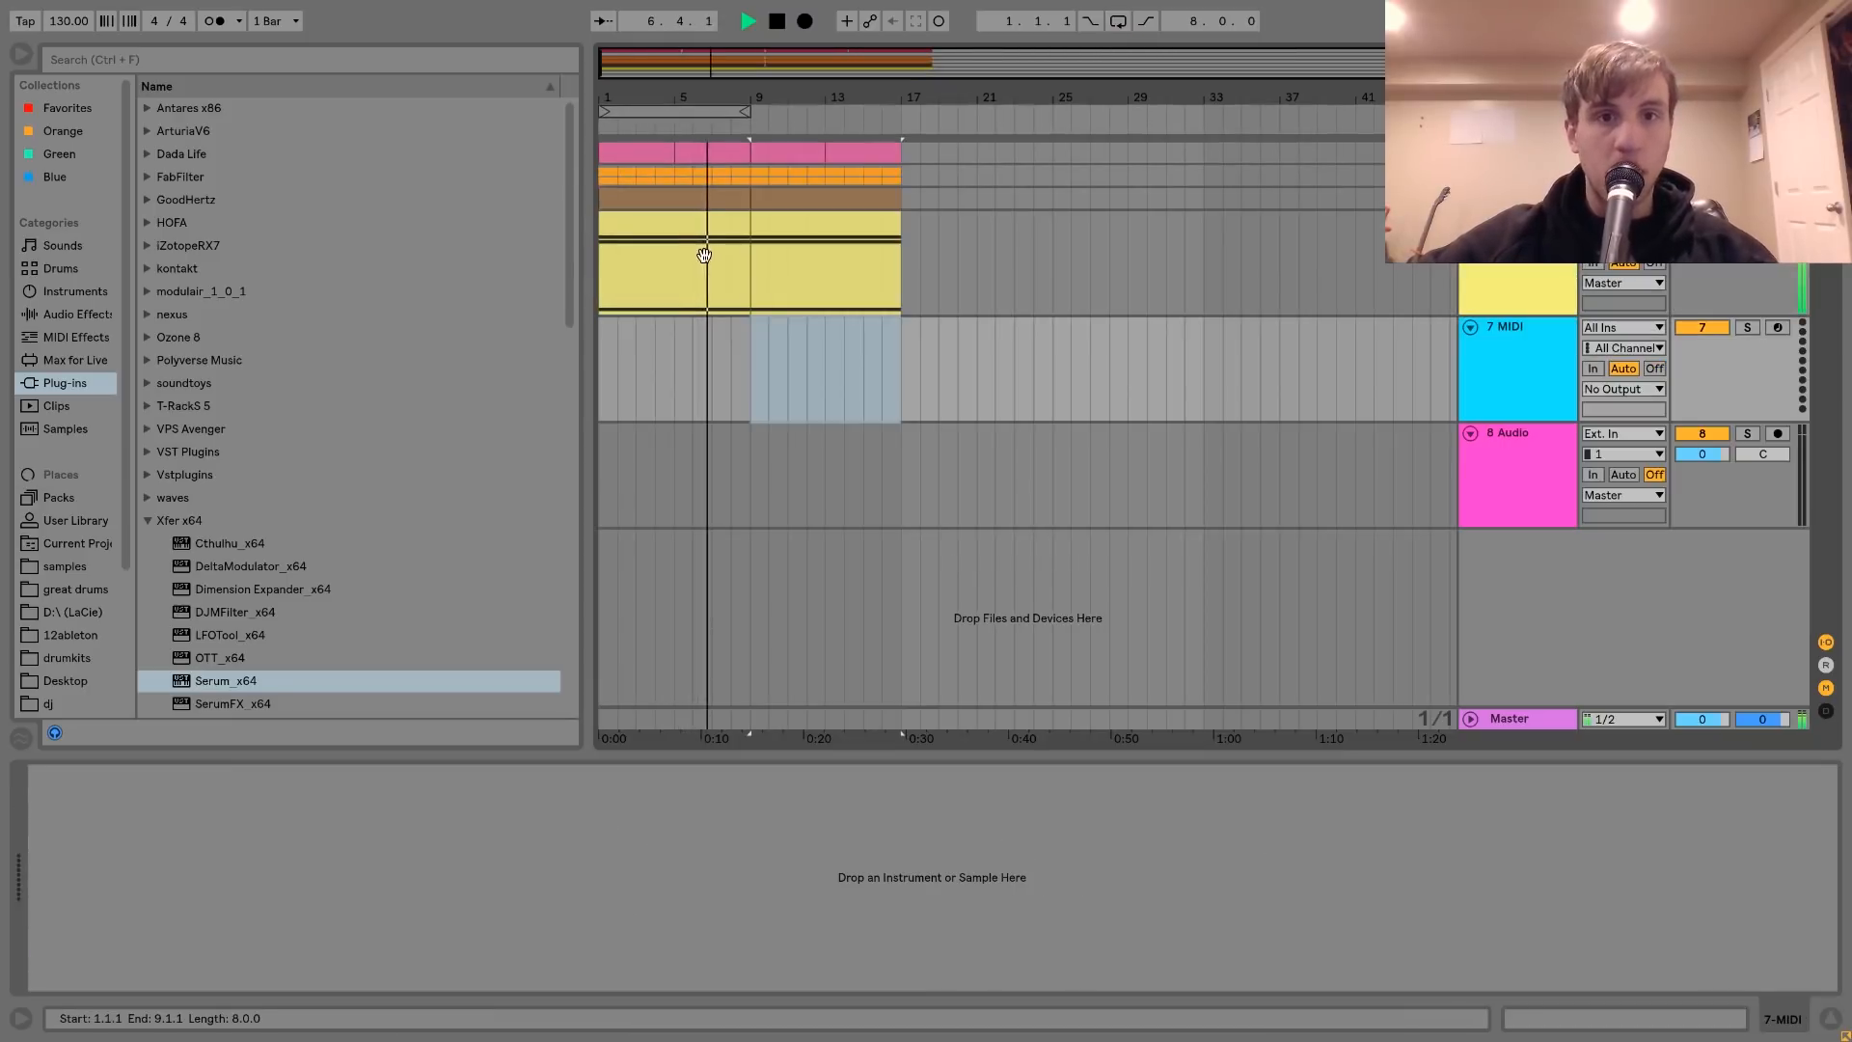
# - Add EQ Eight to the high pad Serum track and low-cut it at 325 Hz with band 1
pyautogui.click(699, 235)
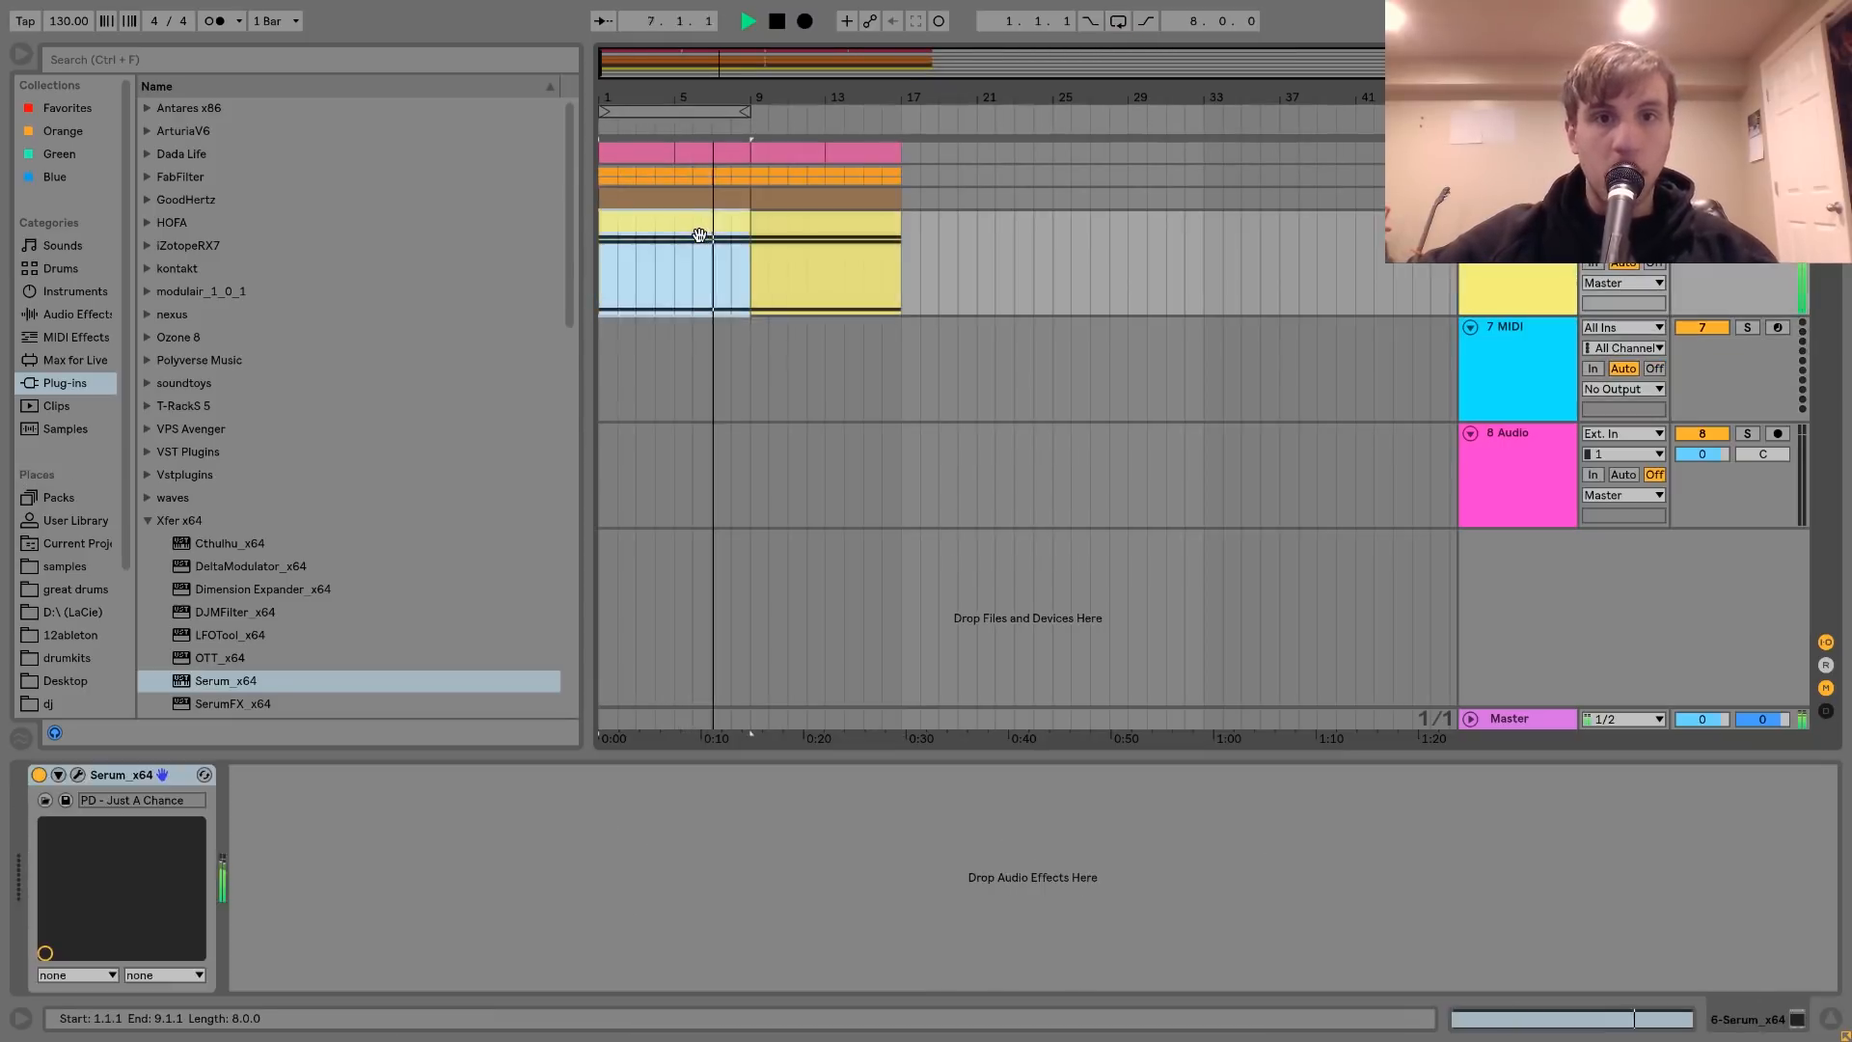
pyautogui.click(85, 312)
pyautogui.doubleClick(205, 382)
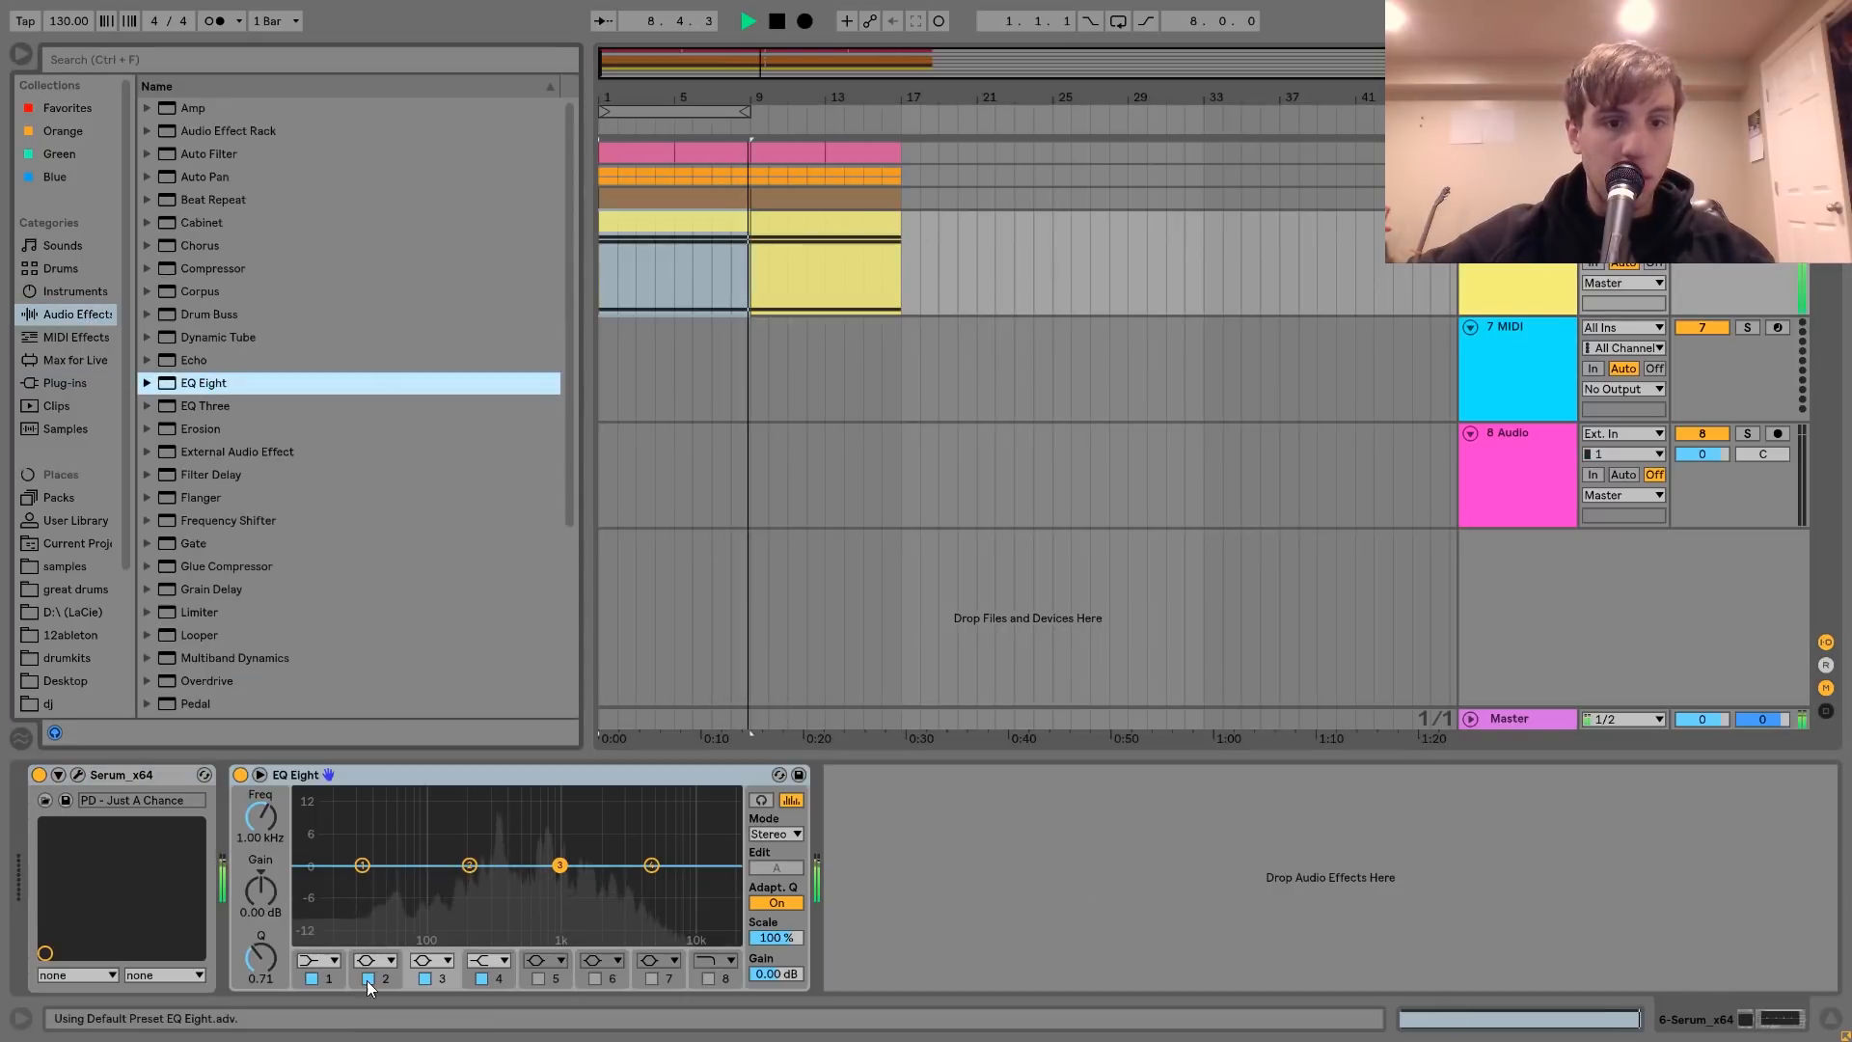
pyautogui.click(321, 963)
pyautogui.click(307, 838)
pyautogui.moveTo(261, 818); pyautogui.dragTo(261, 772)
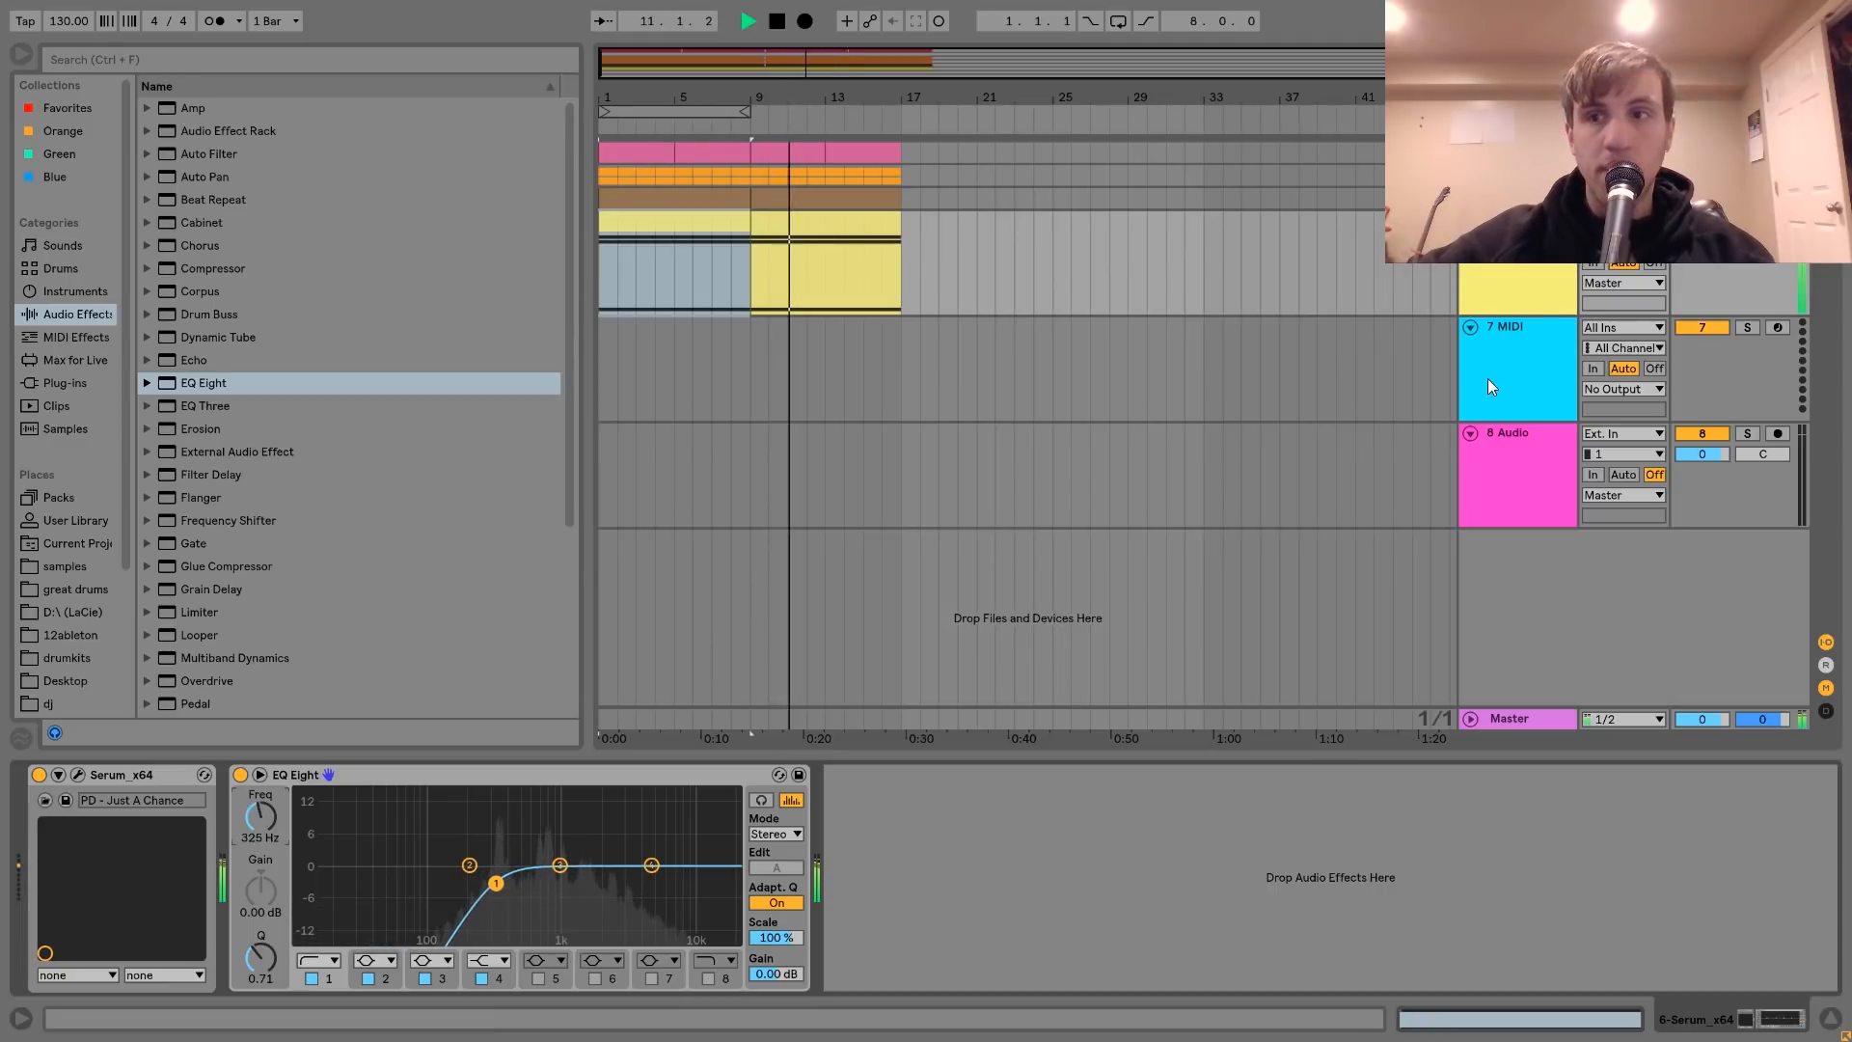
# - Return from the empty MIDI track to the high pad track, collapse it and stop playback
pyautogui.click(1524, 376)
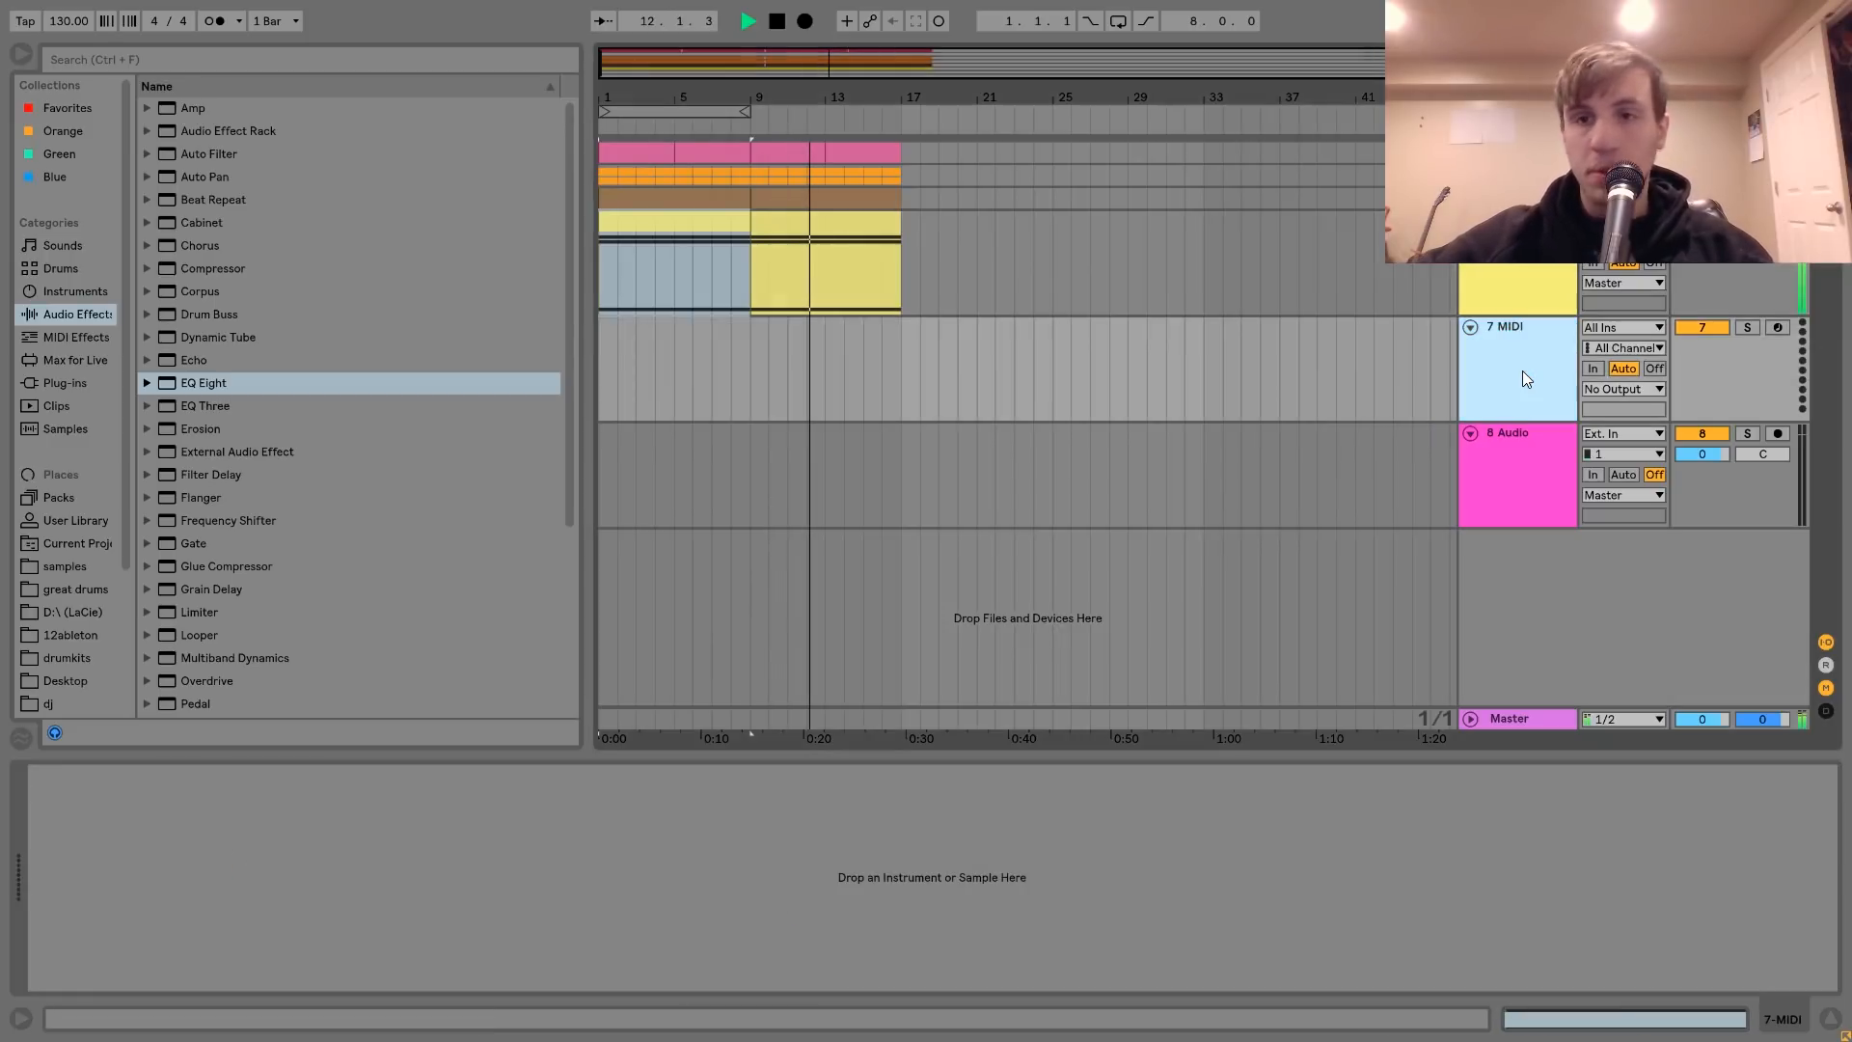
pyautogui.click(1505, 280)
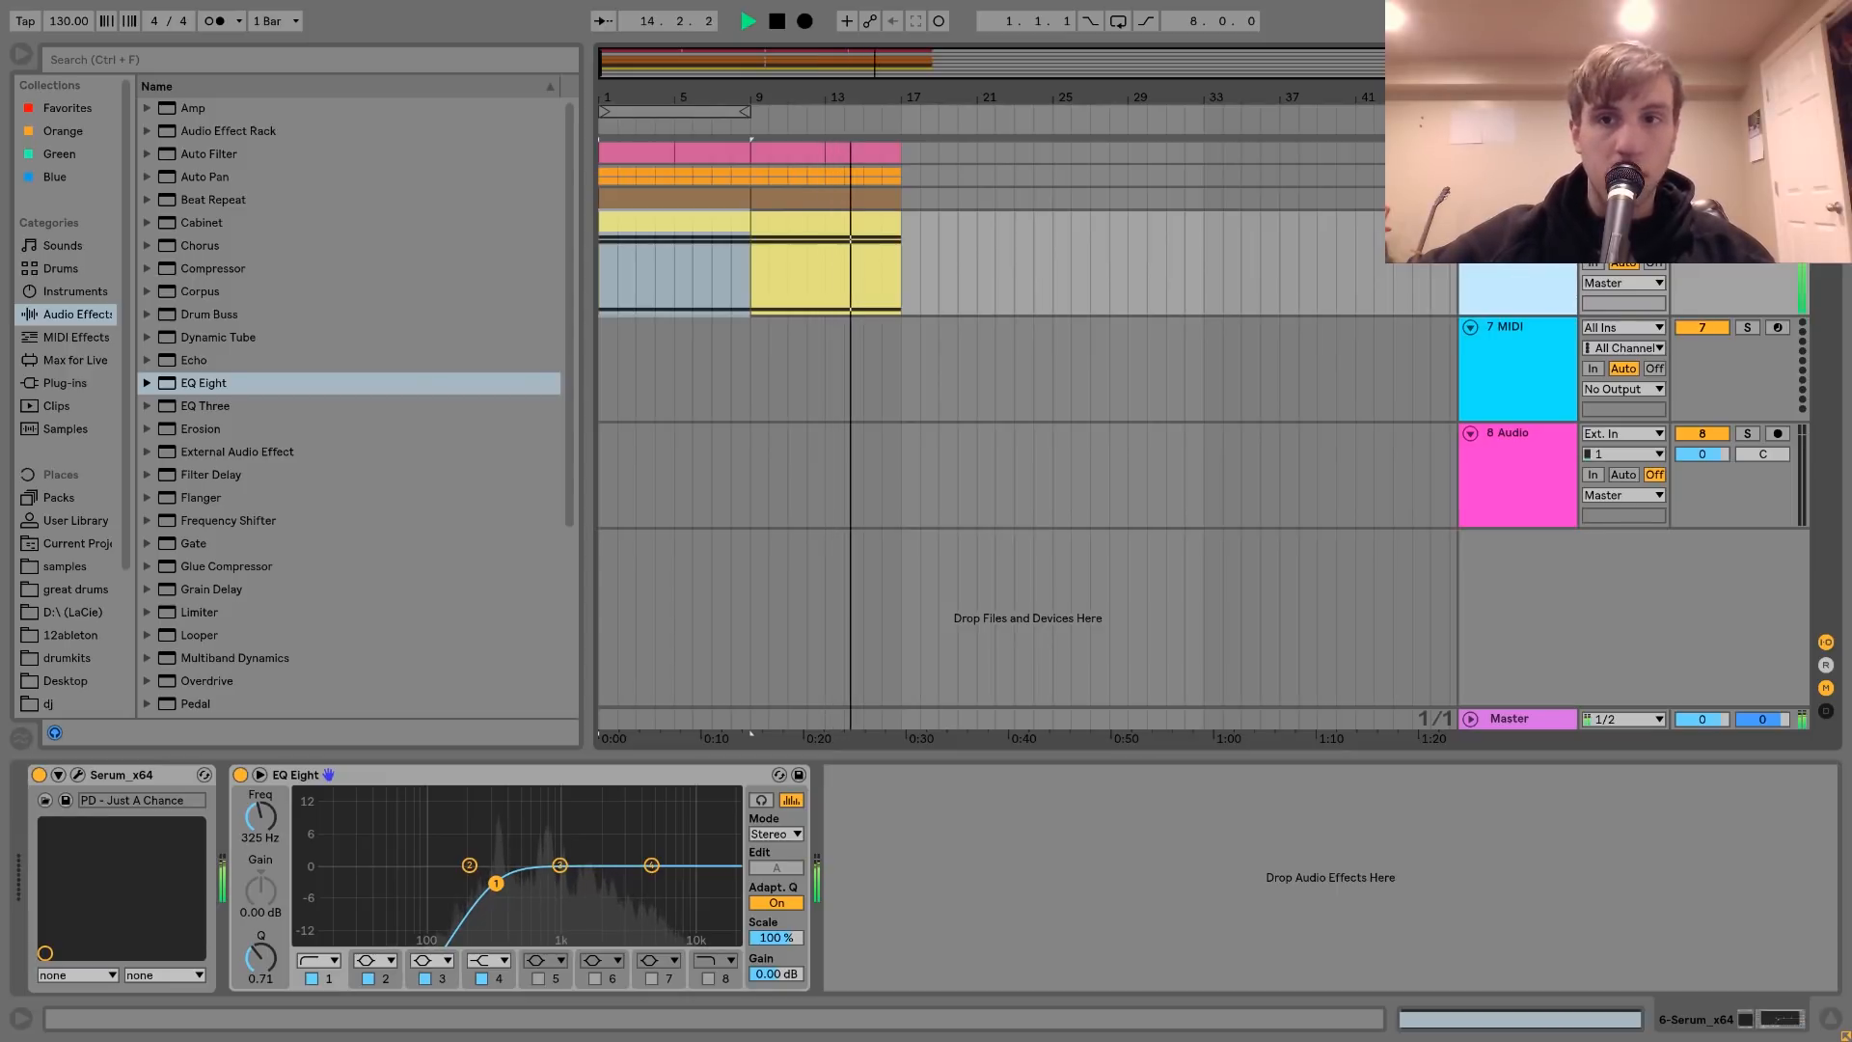
pyautogui.click(1470, 221)
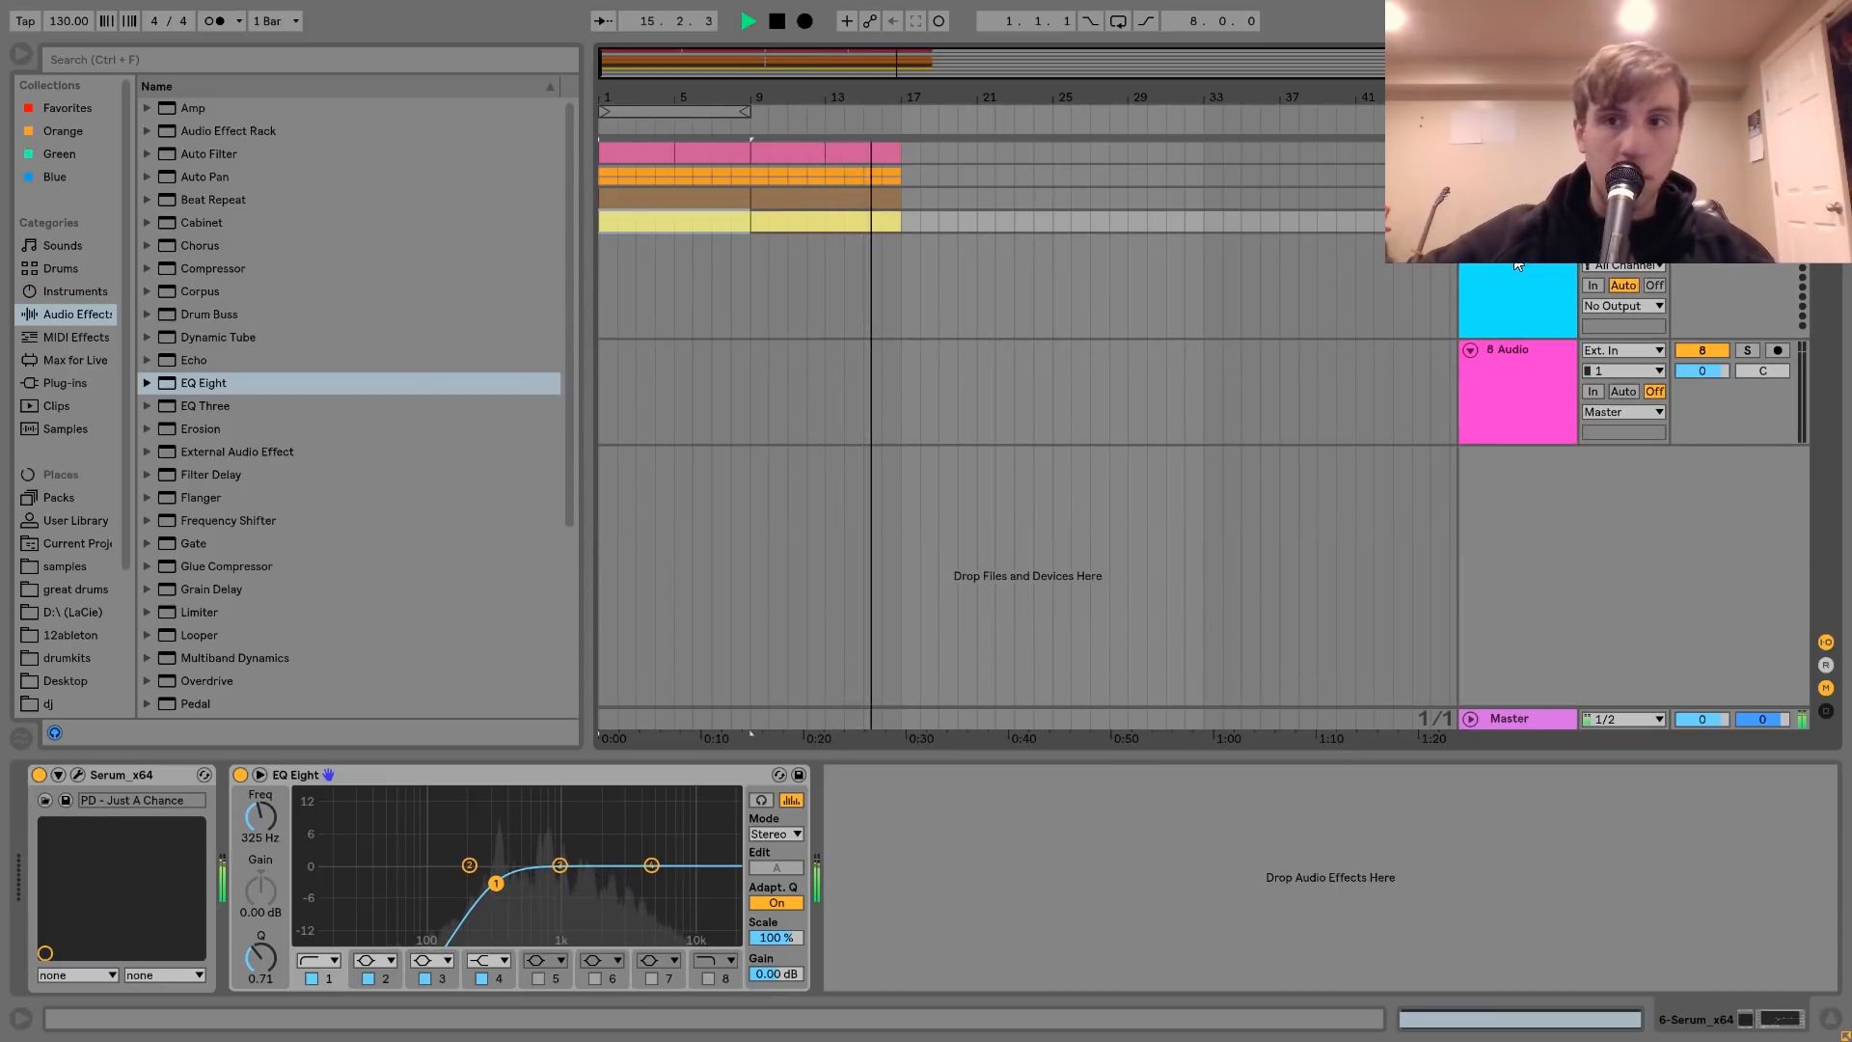
pyautogui.press('space')
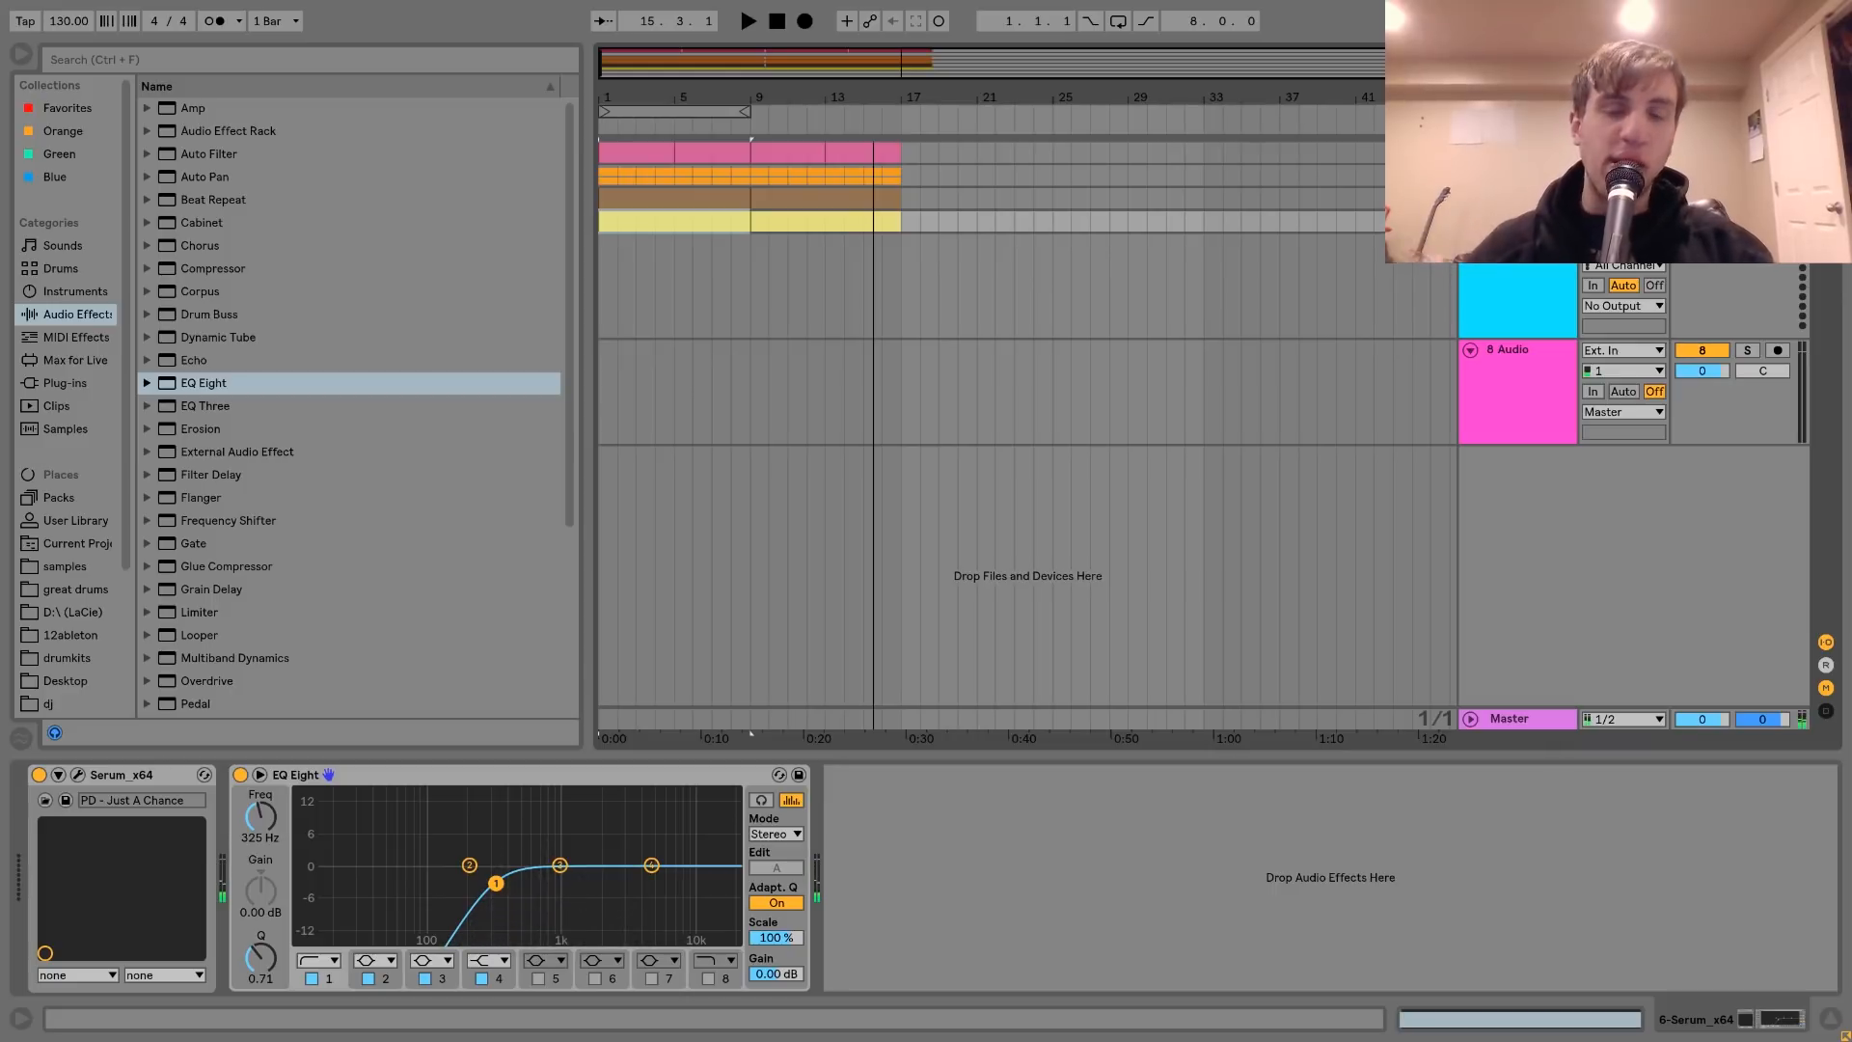
# - Expand the lead track and duplicate bars 9–17 of the clips on all tracks to bars 17–25
pyautogui.click(1518, 153)
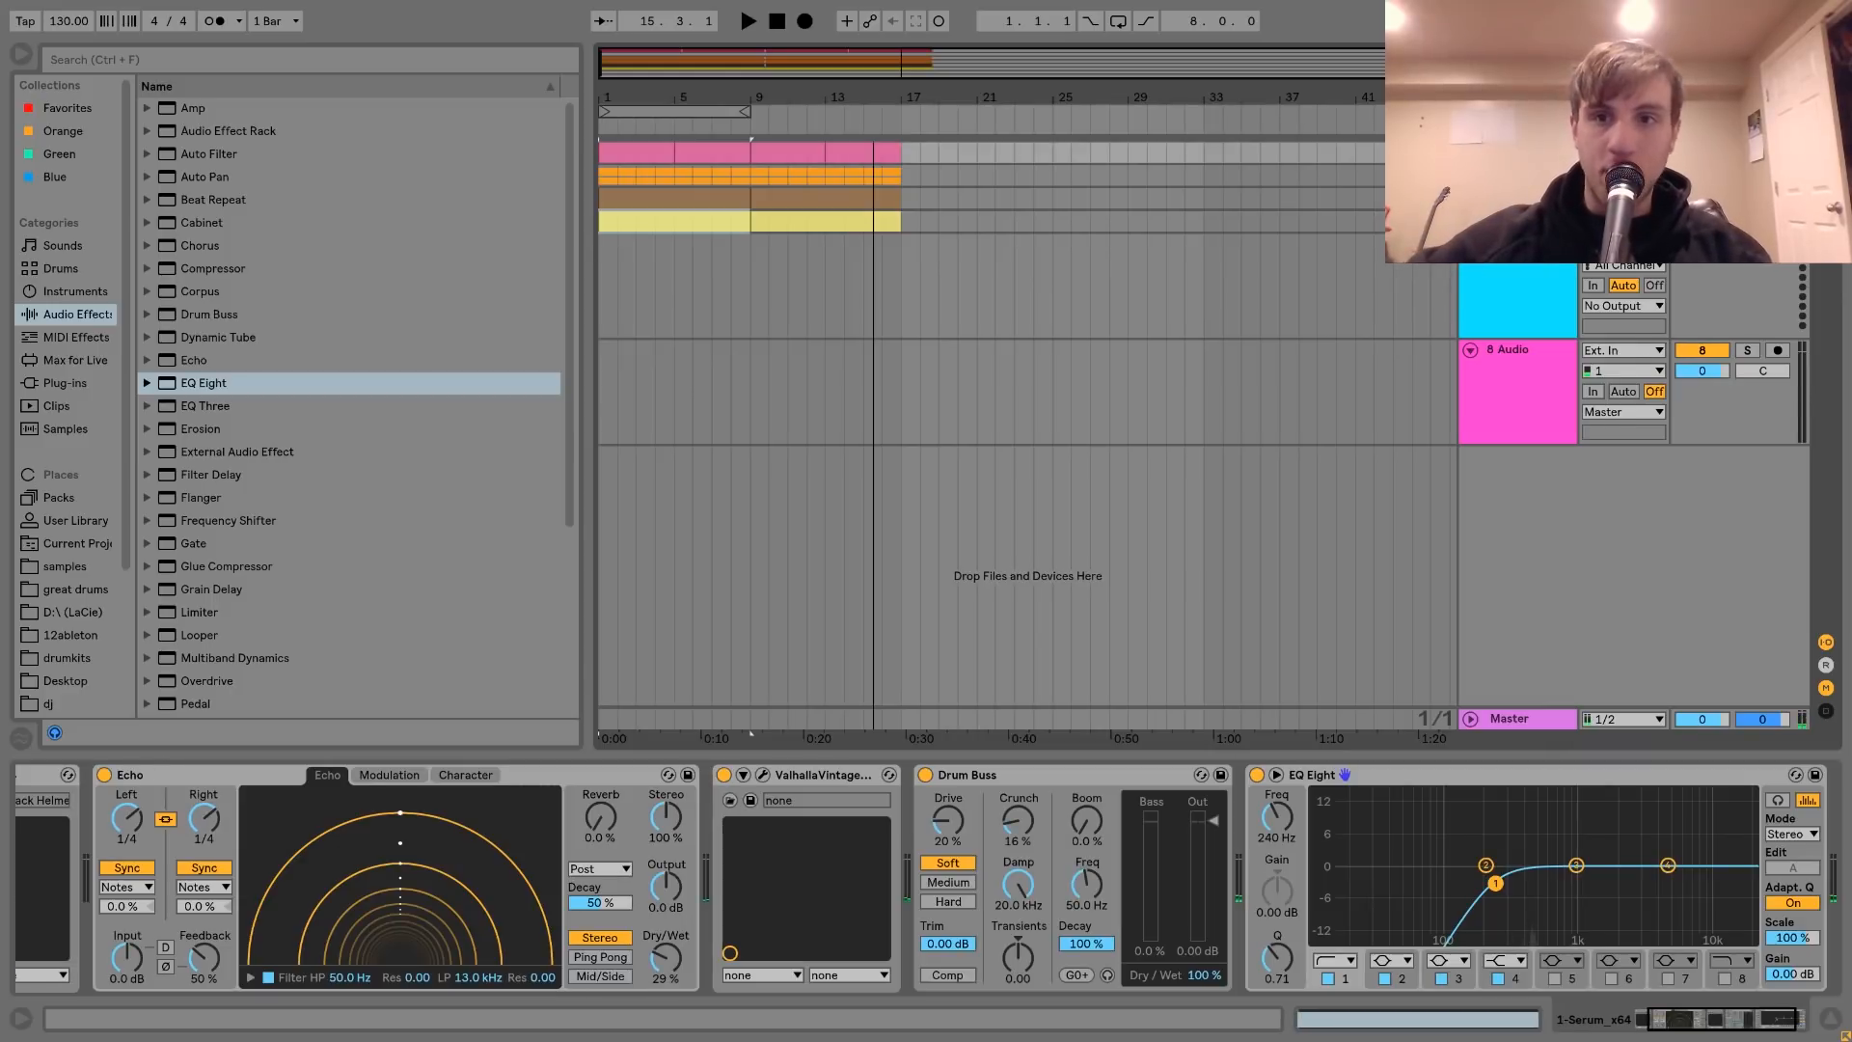
pyautogui.click(1470, 153)
pyautogui.click(766, 152)
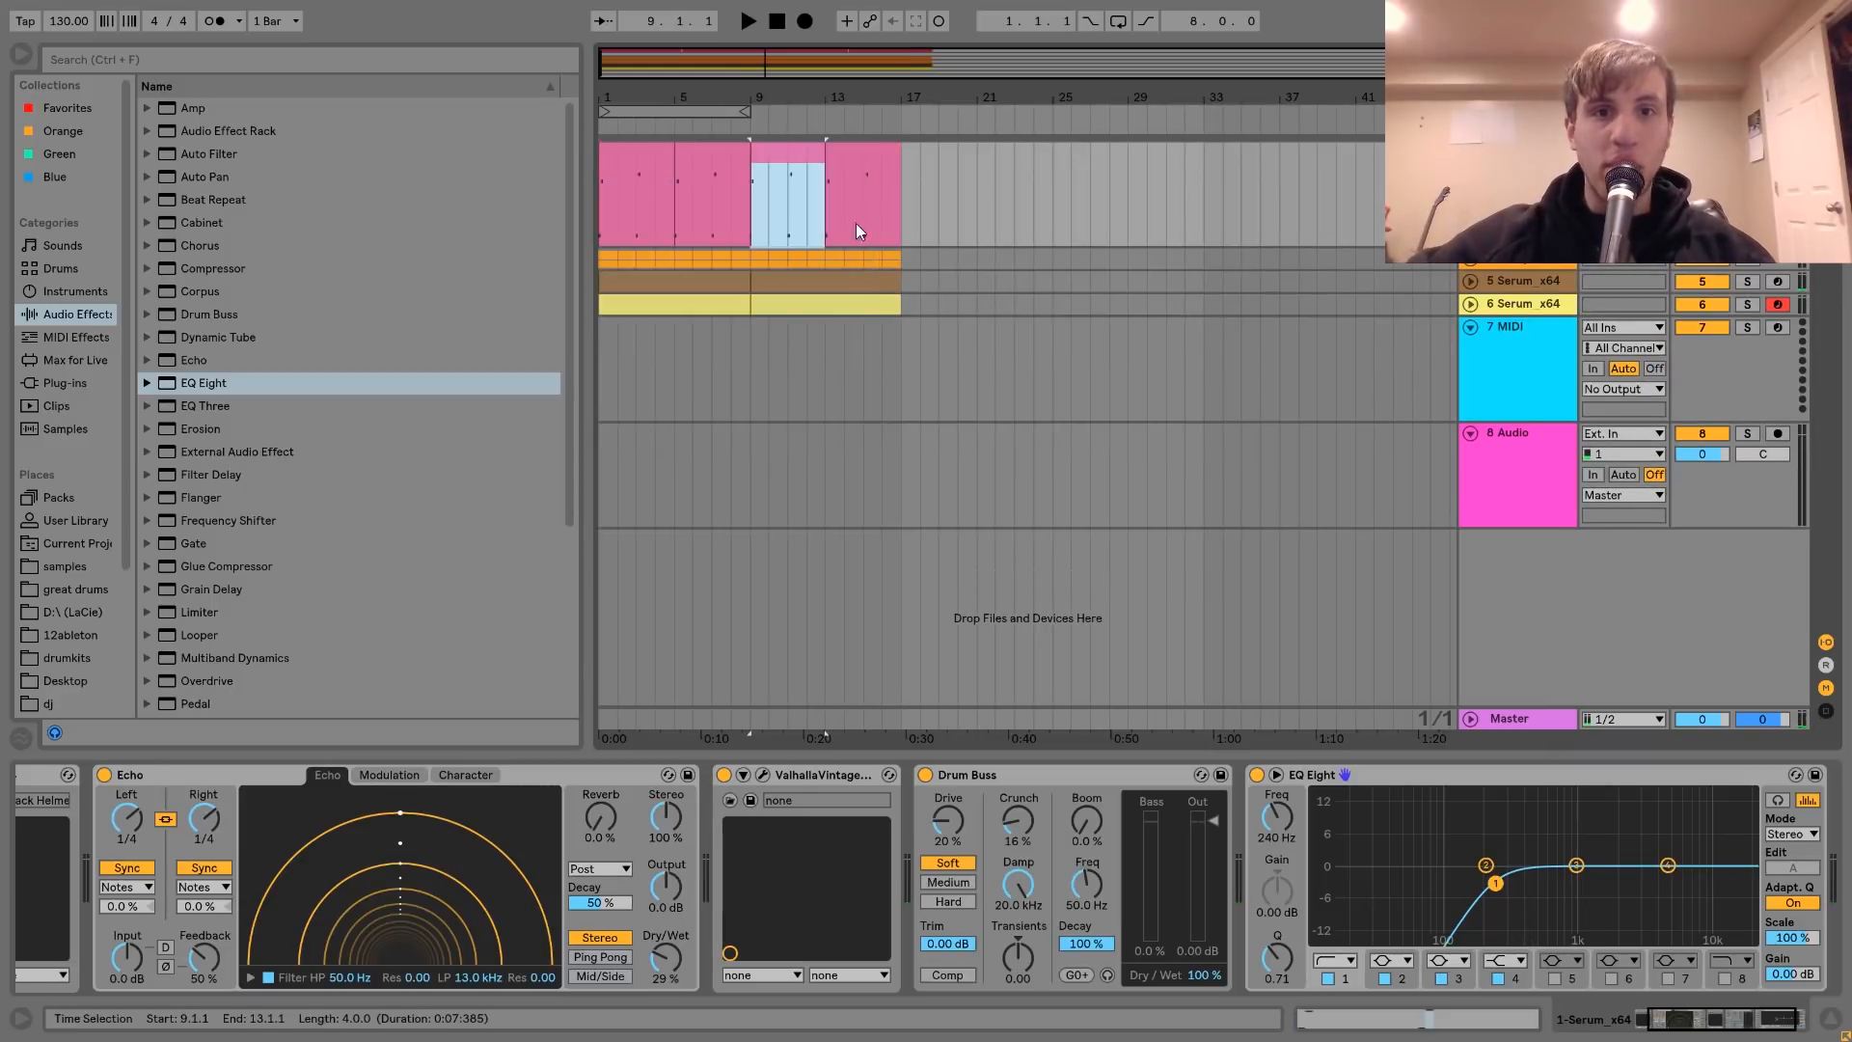
pyautogui.keyDown('shift'); pyautogui.click(868, 302); pyautogui.keyUp('shift')
pyautogui.hotkey('ctrl', 'd')
pyautogui.click(633, 303)
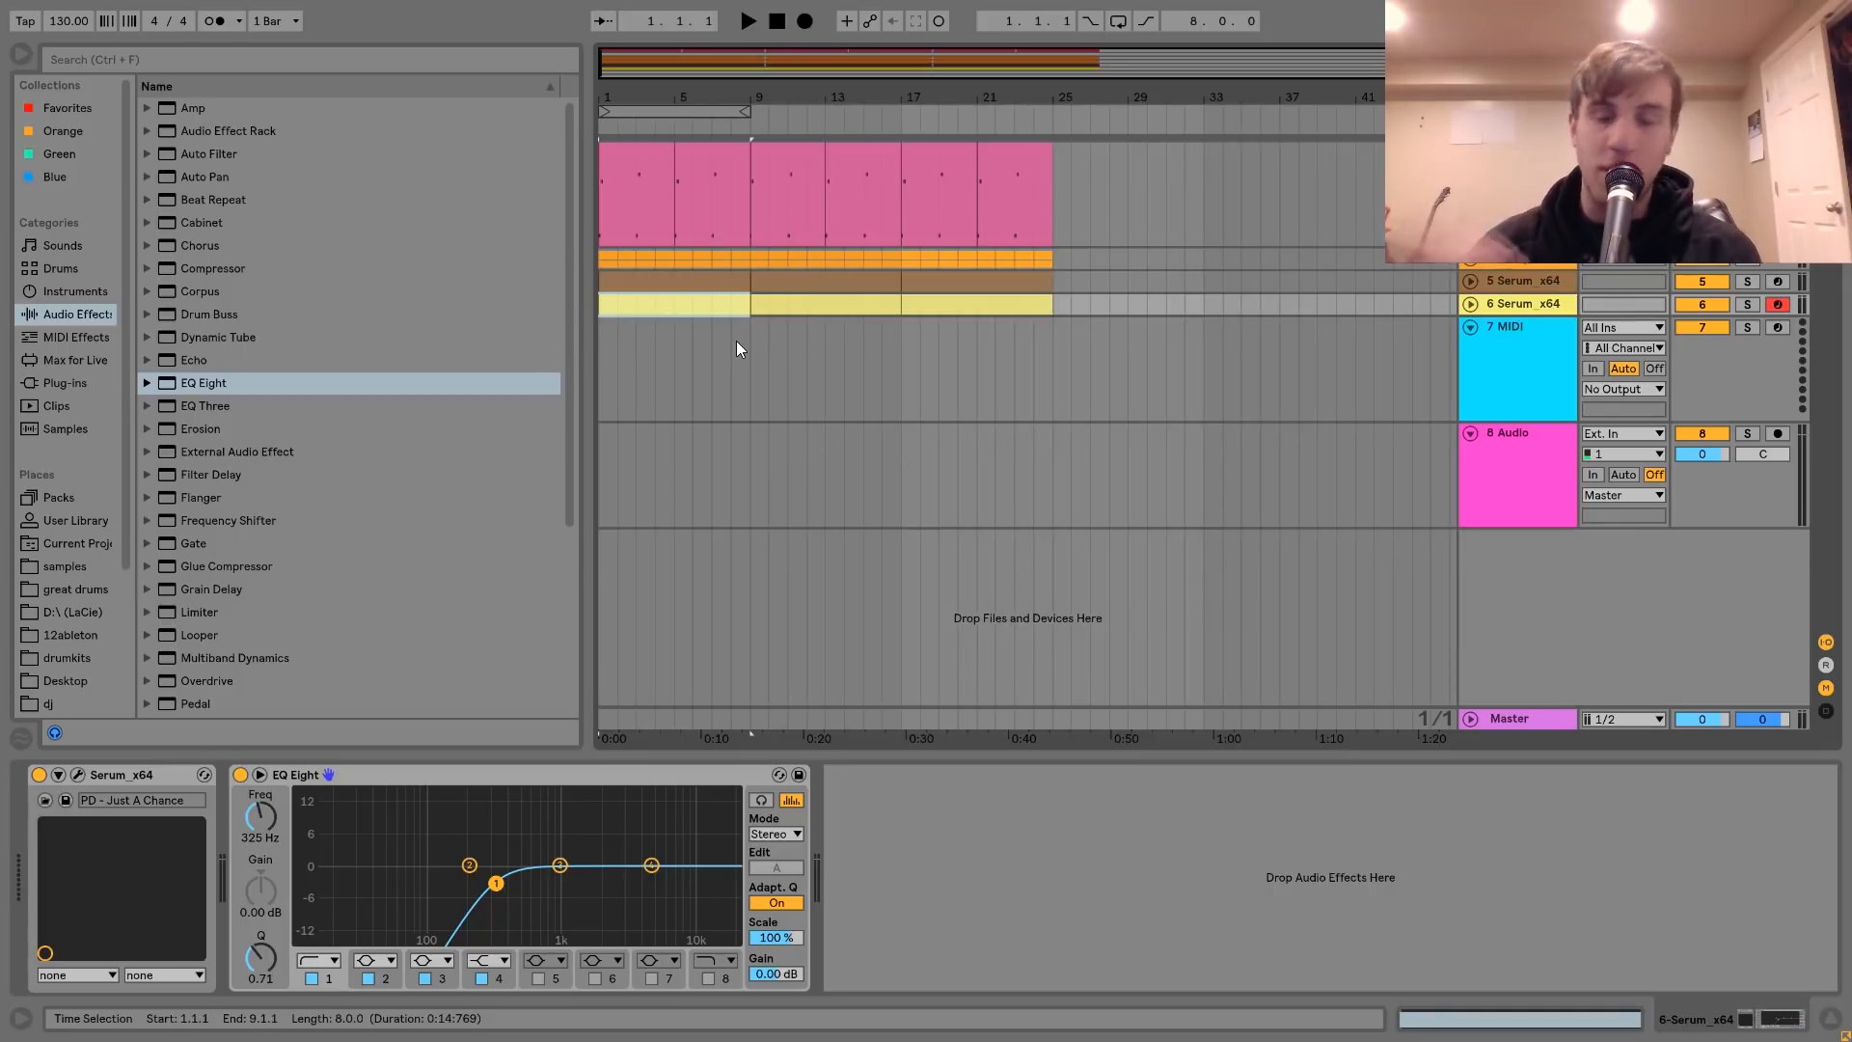
pyautogui.click(901, 380)
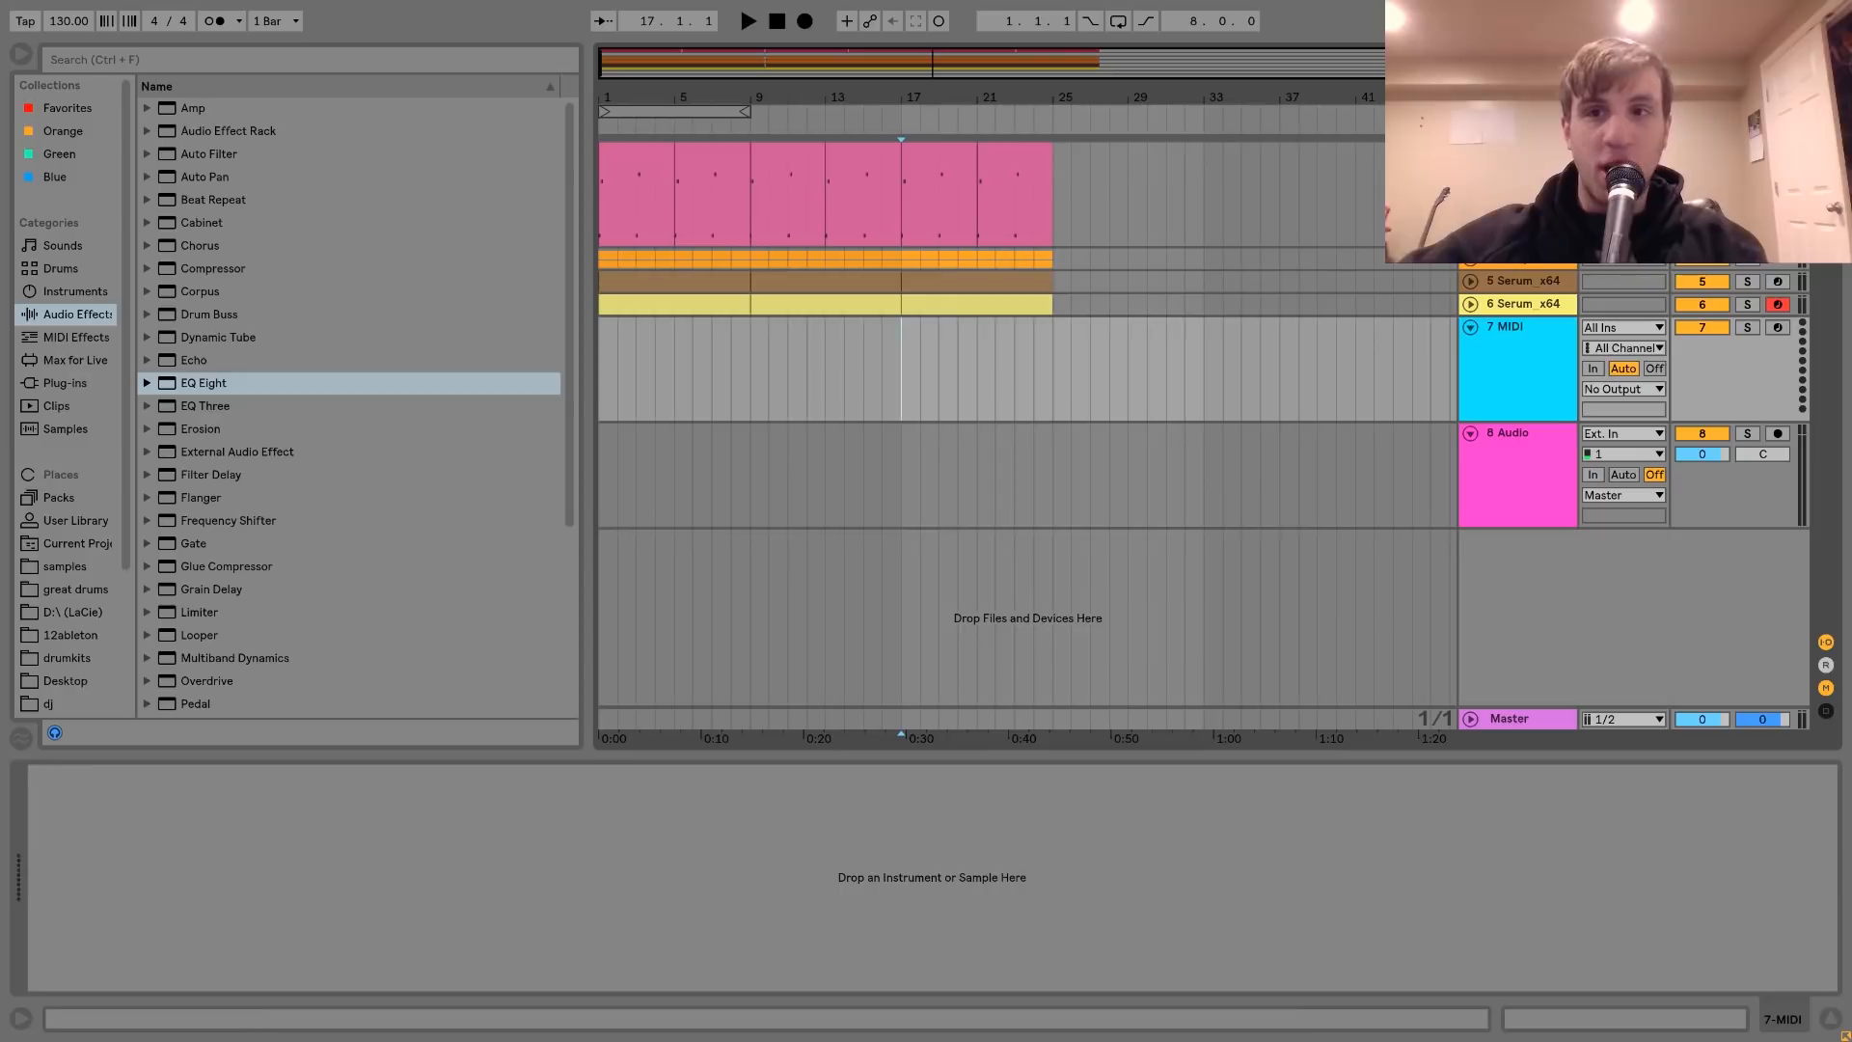
# - Show automation, expose the lead Serum's Cutoff macro as a configured device parameter, and audition the lead
pyautogui.click(1517, 154)
pyautogui.press('a')
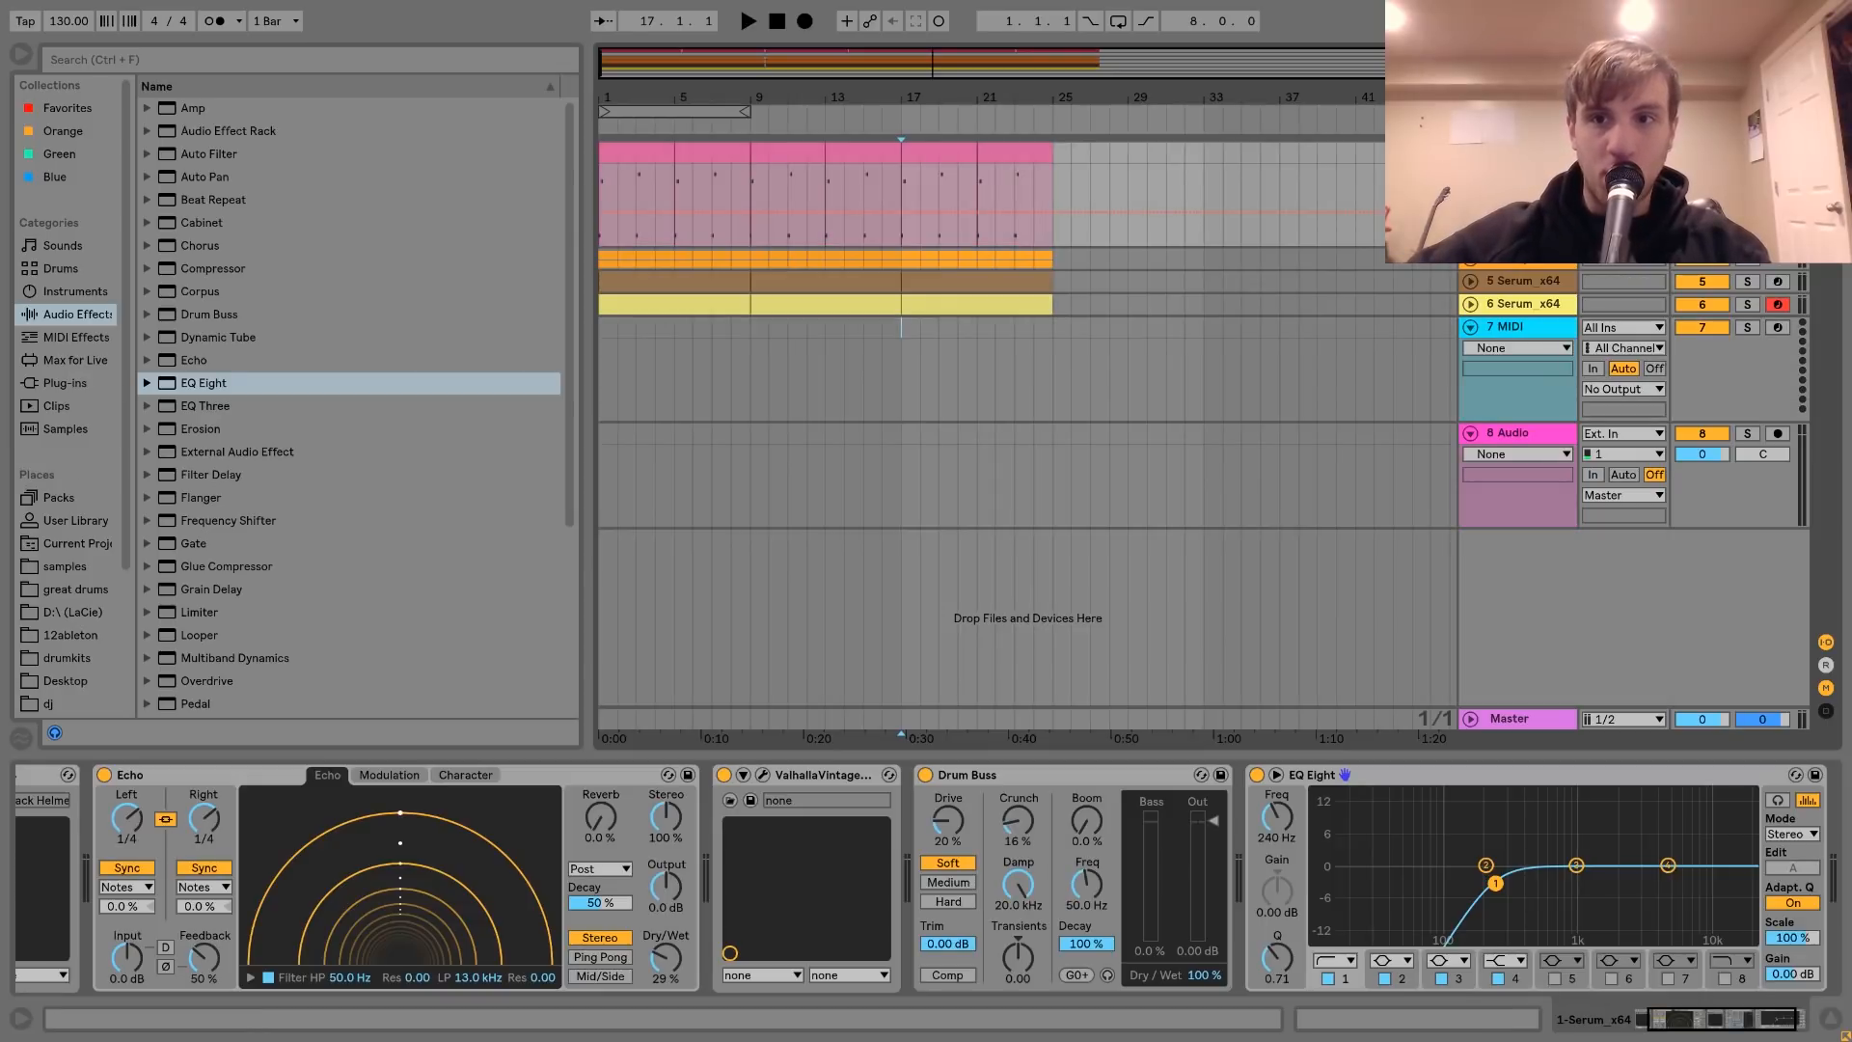
pyautogui.hscroll(-5, 187, 838)
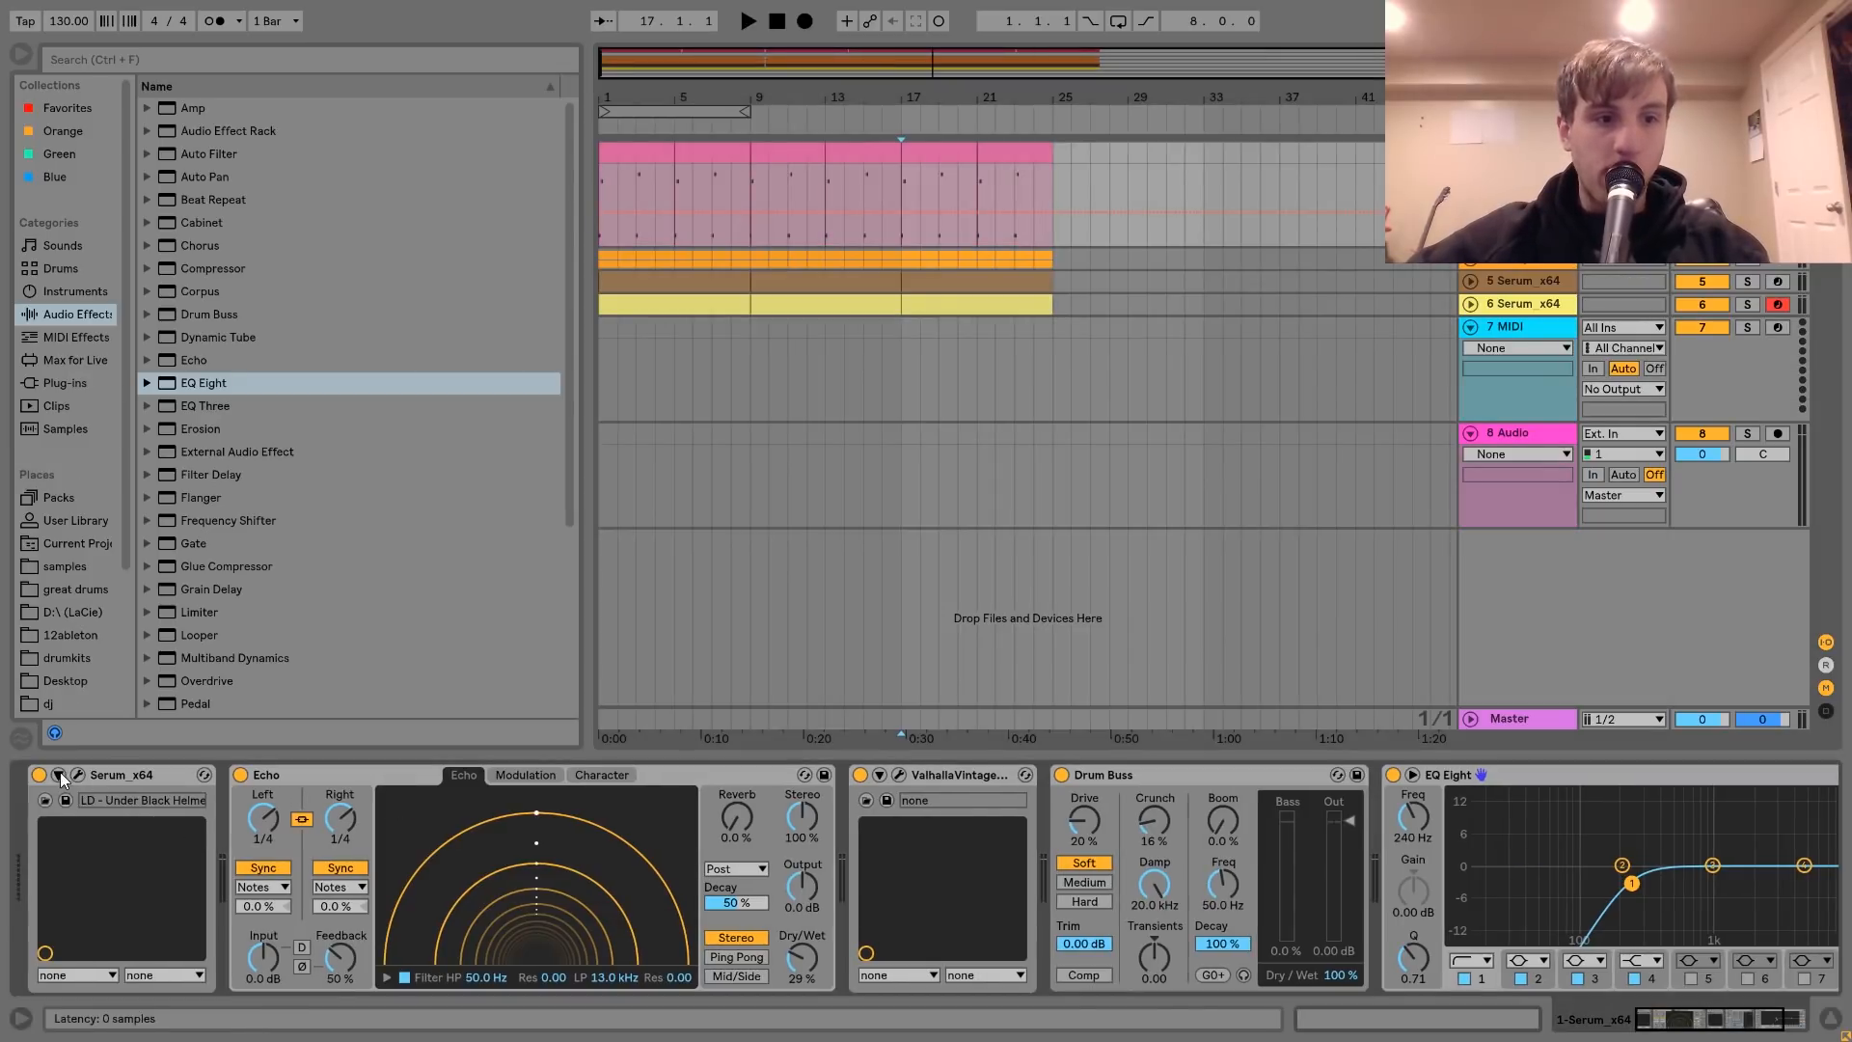
pyautogui.click(264, 772)
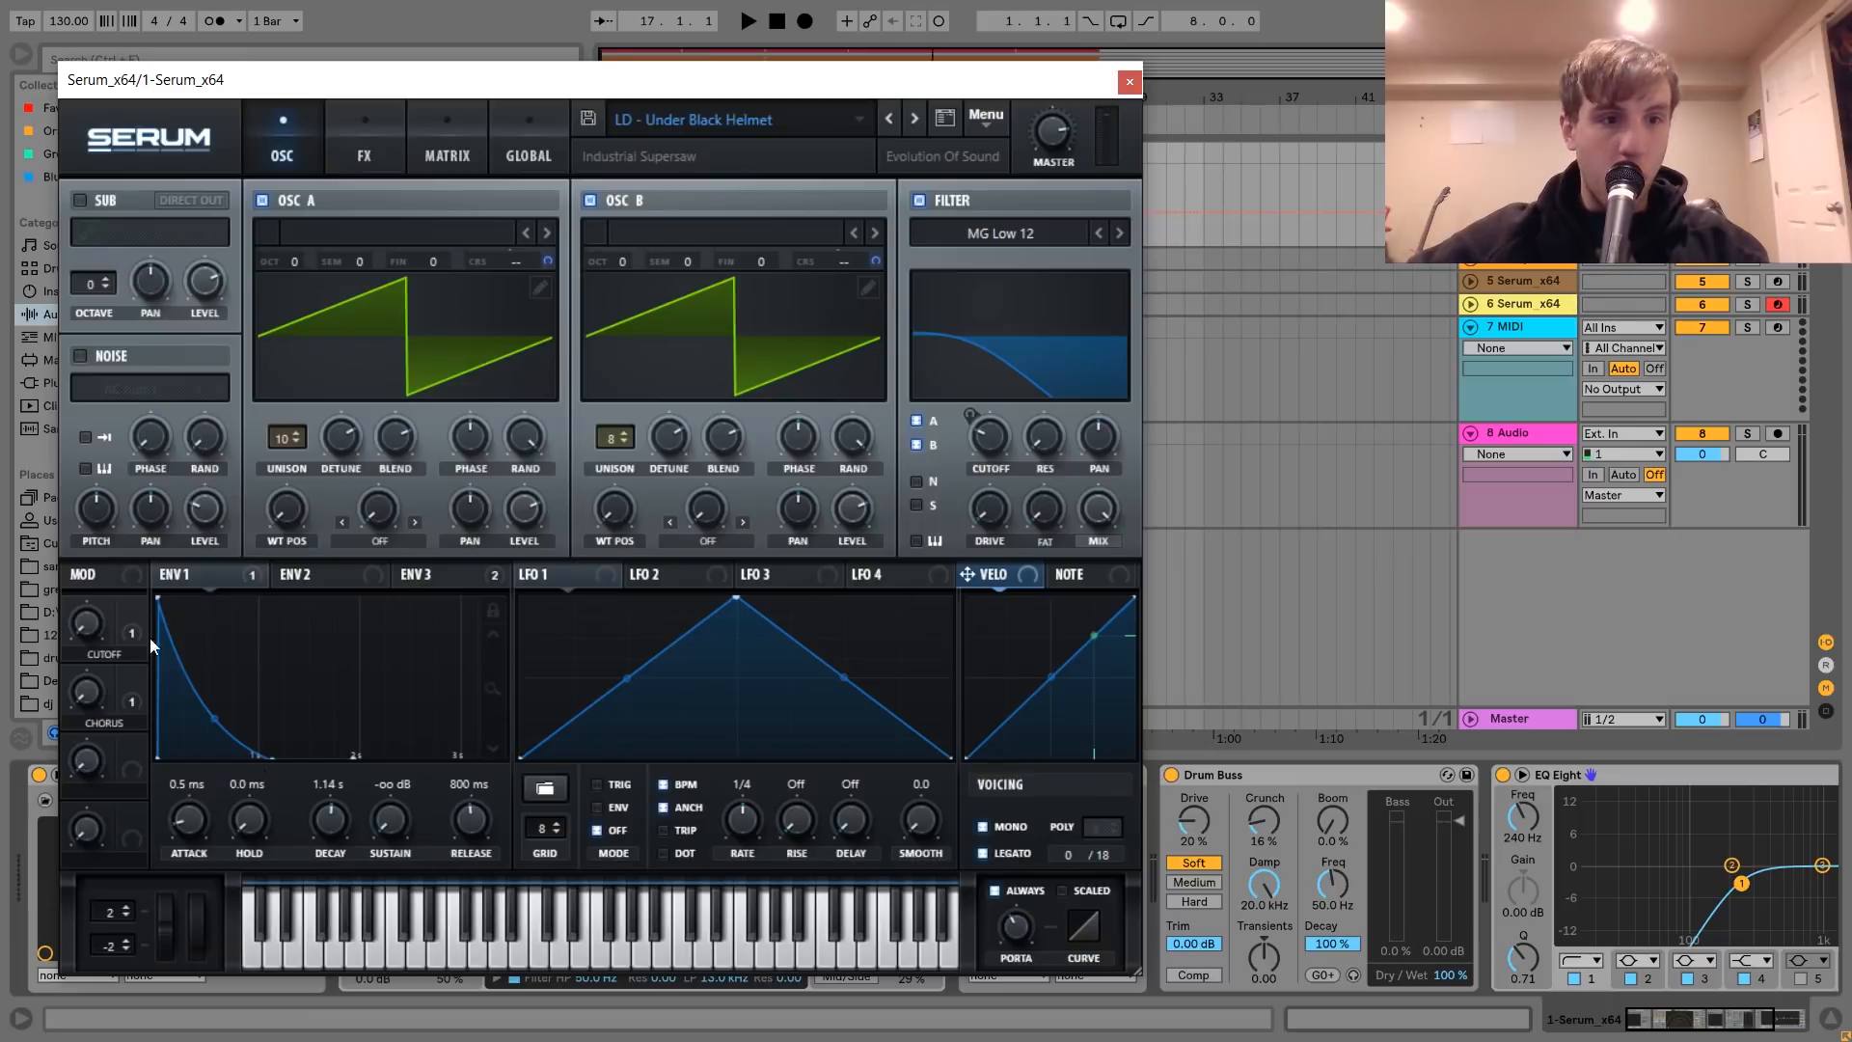
pyautogui.click(1129, 83)
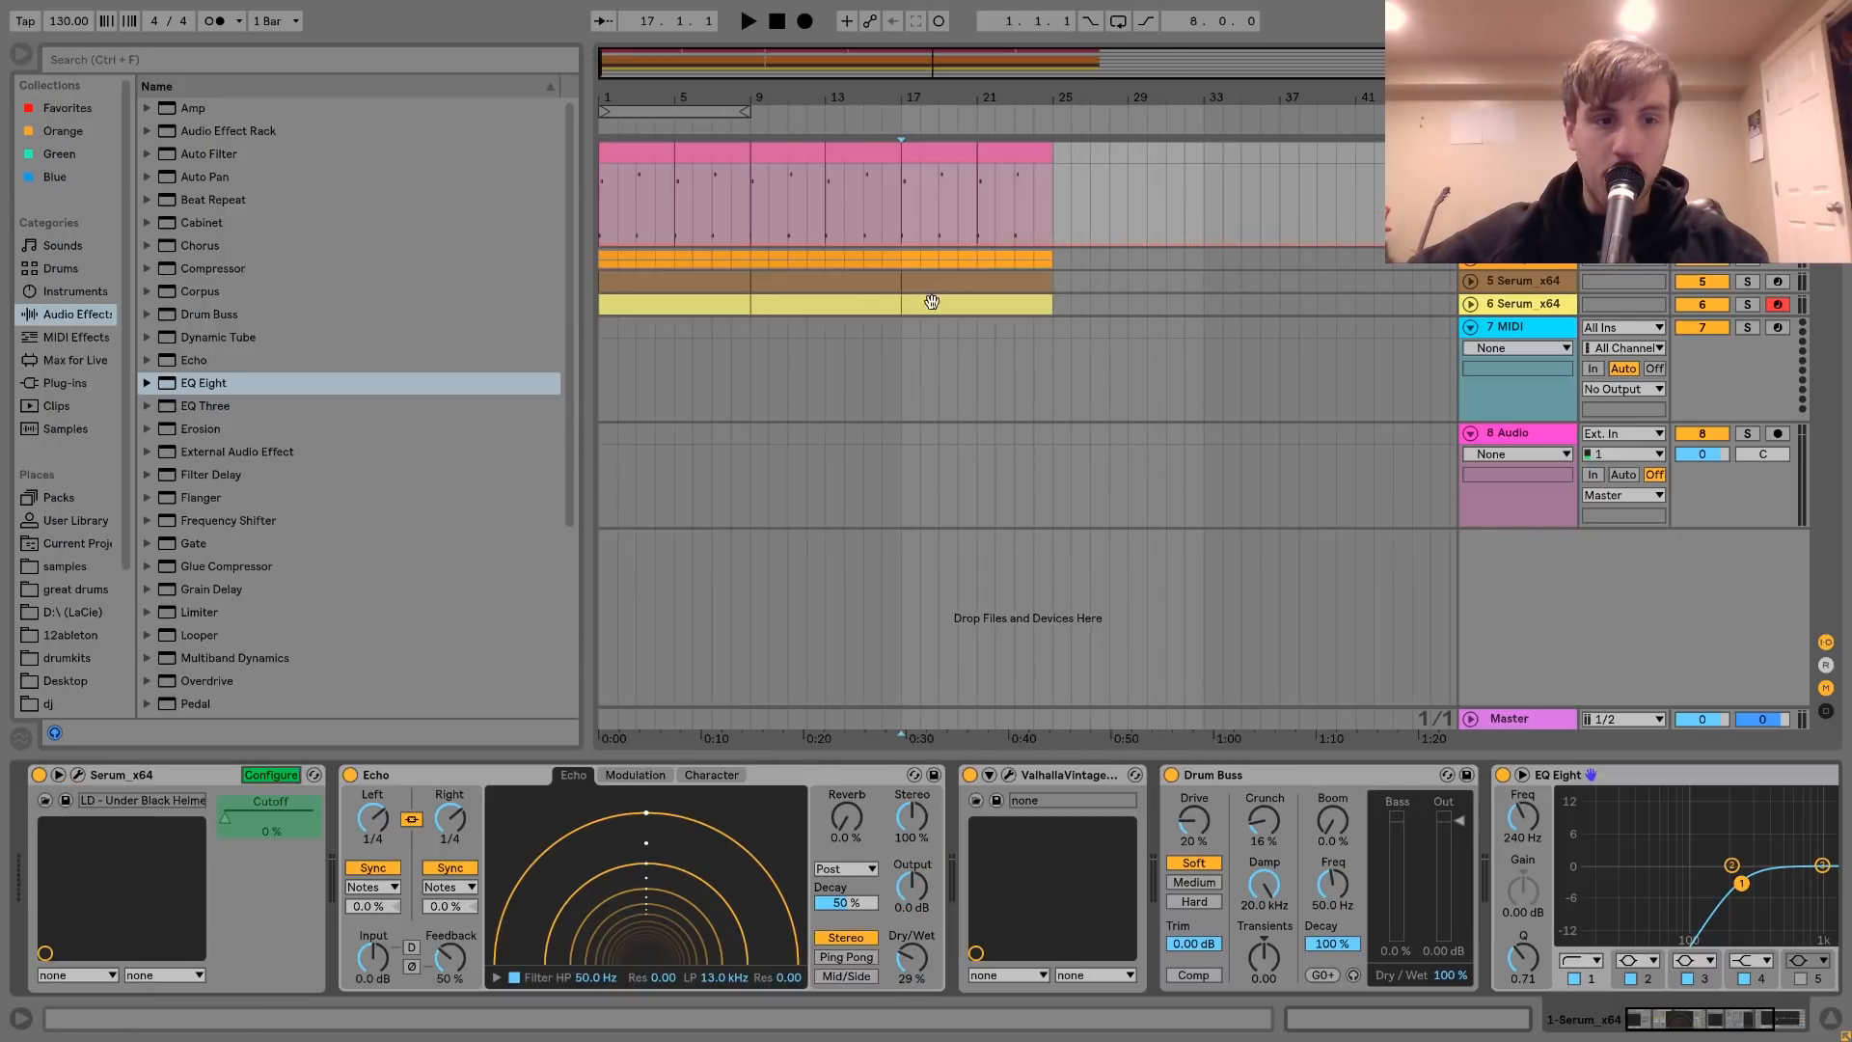
pyautogui.click(276, 777)
pyautogui.press('space')
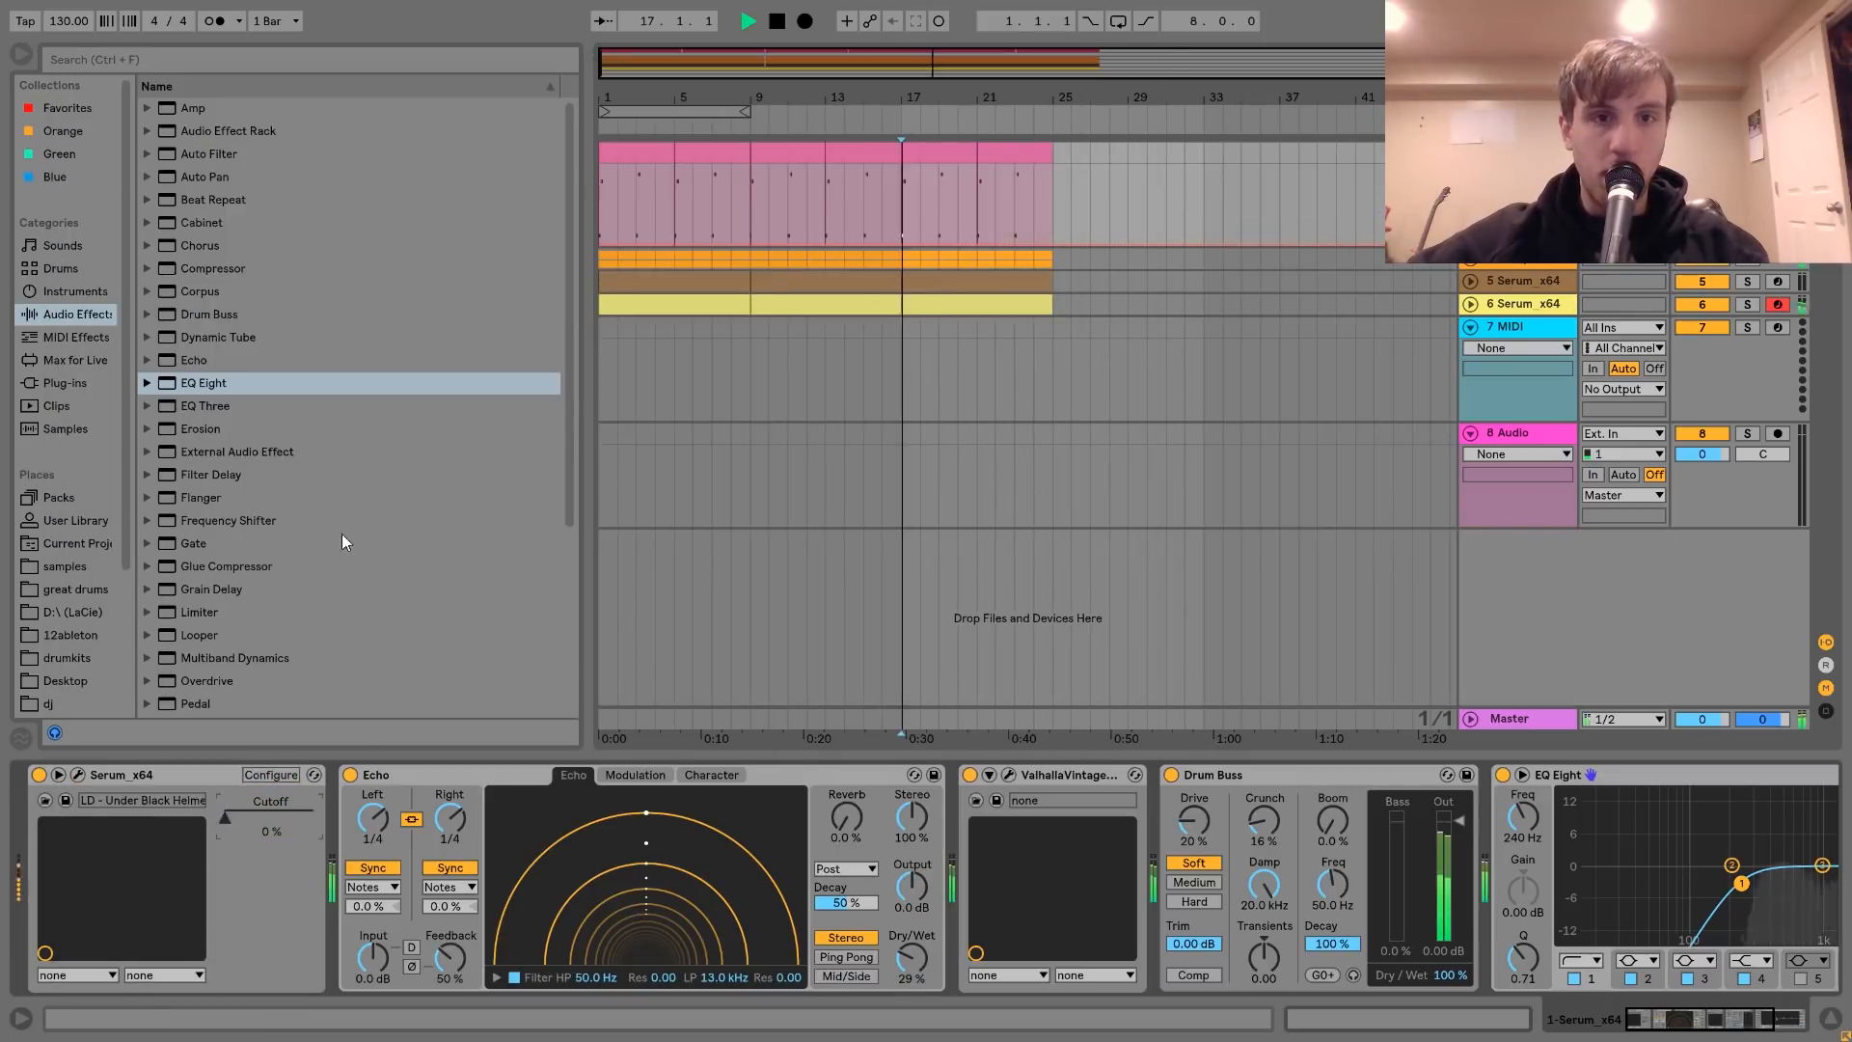
pyautogui.click(632, 164)
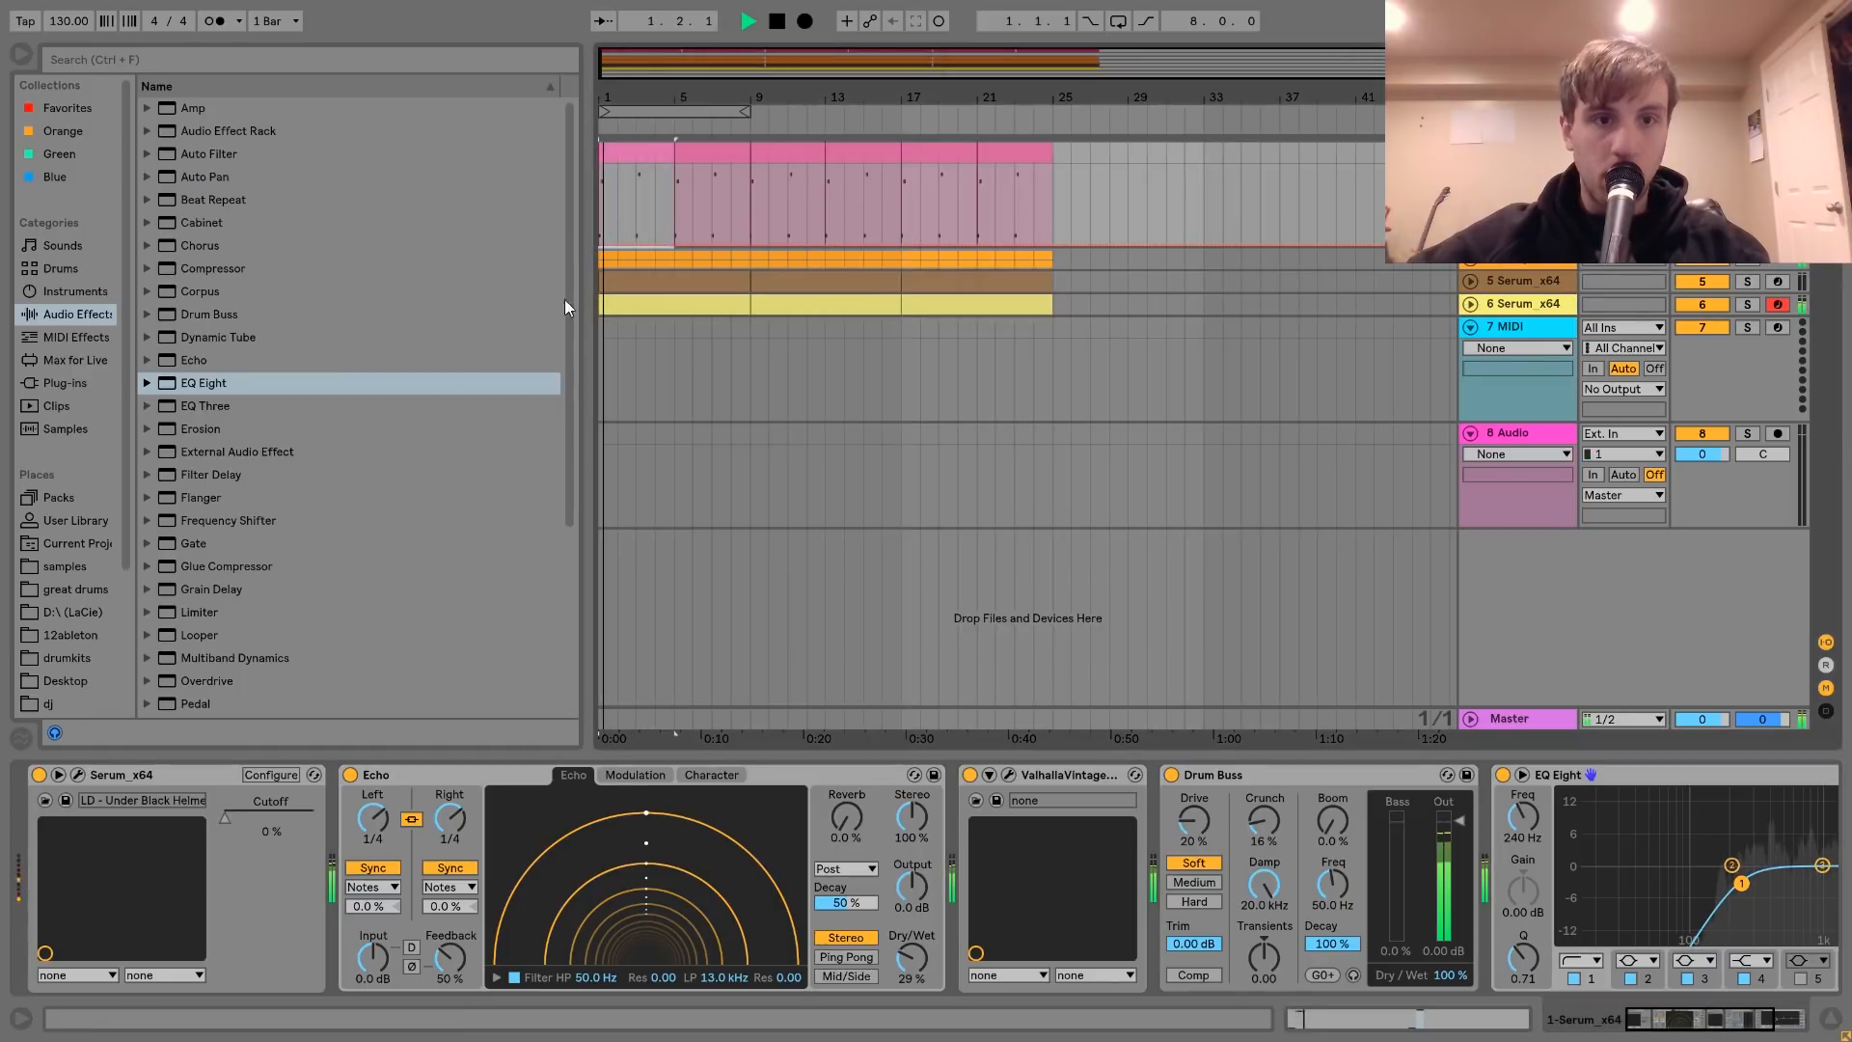
pyautogui.press('space')
# - Audition the lead Serum's filter cutoff, bring it down to 18 Hz so it can be automated, and close the synth window
pyautogui.click(77, 775)
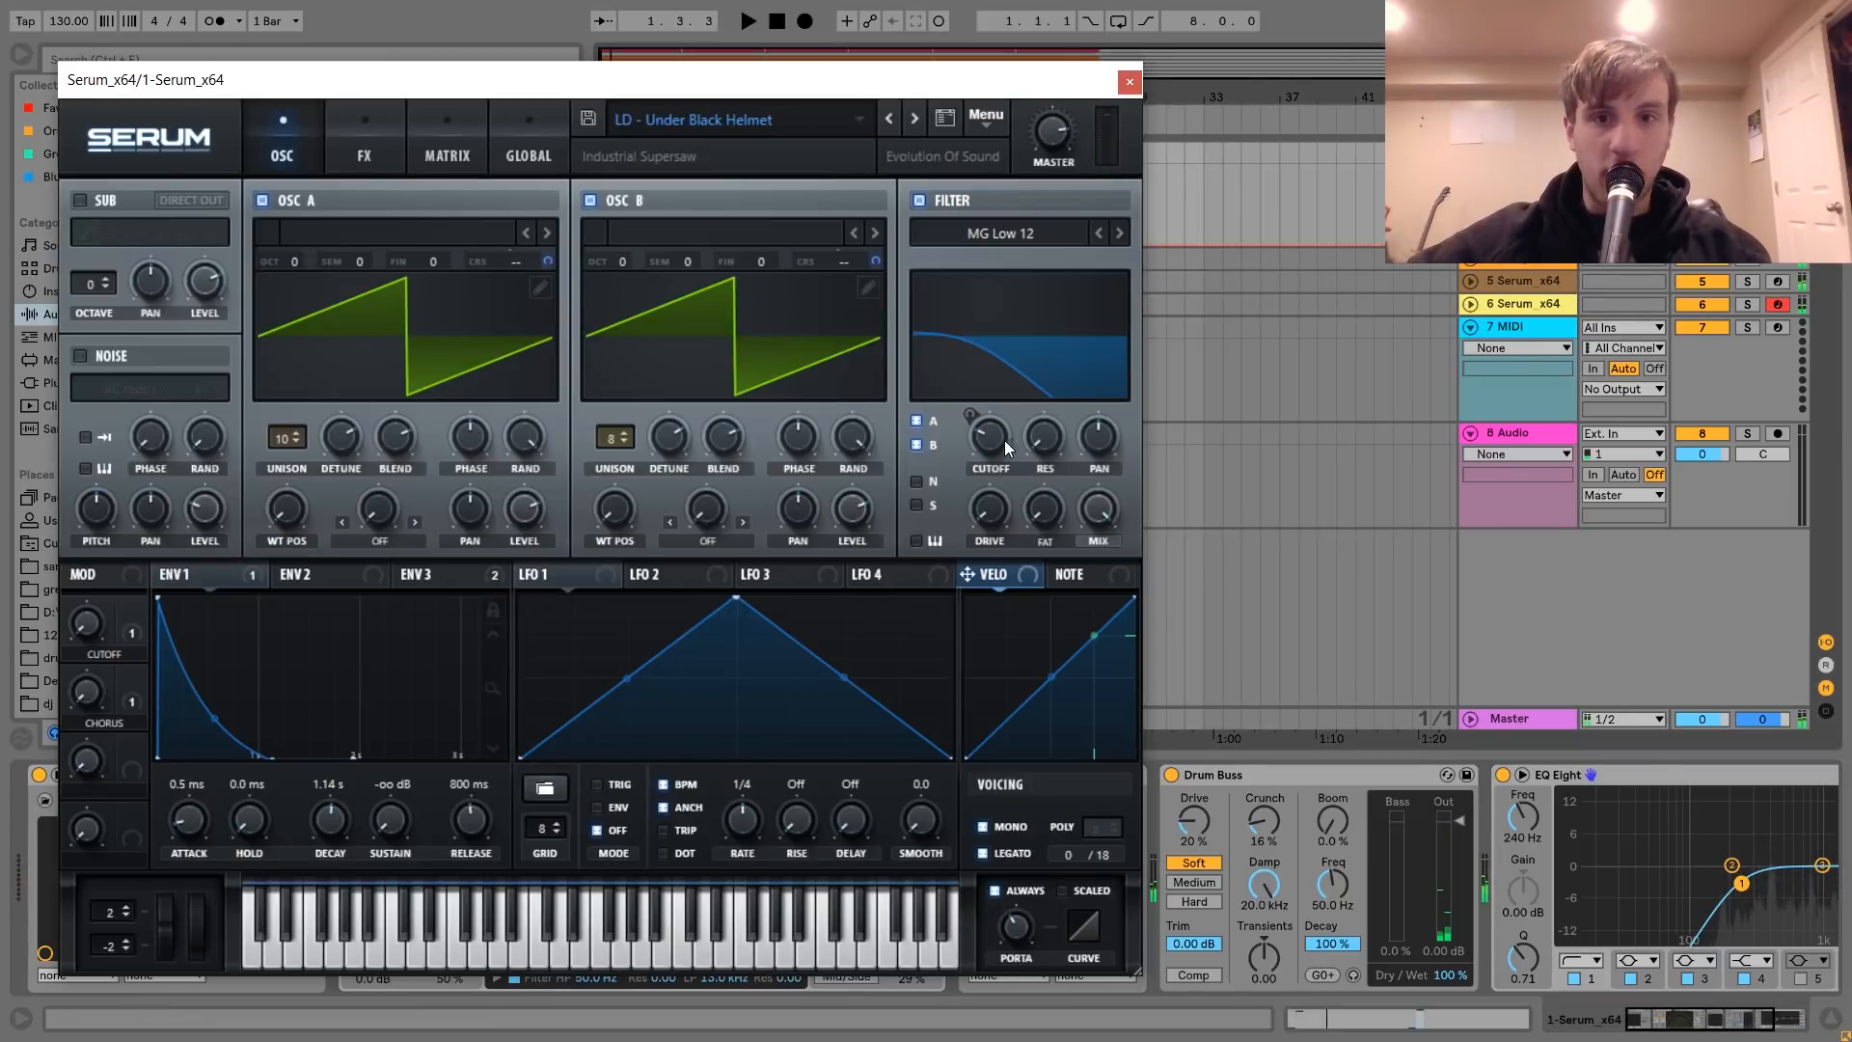
pyautogui.moveTo(998, 443); pyautogui.dragTo(999, 477)
pyautogui.press('space')
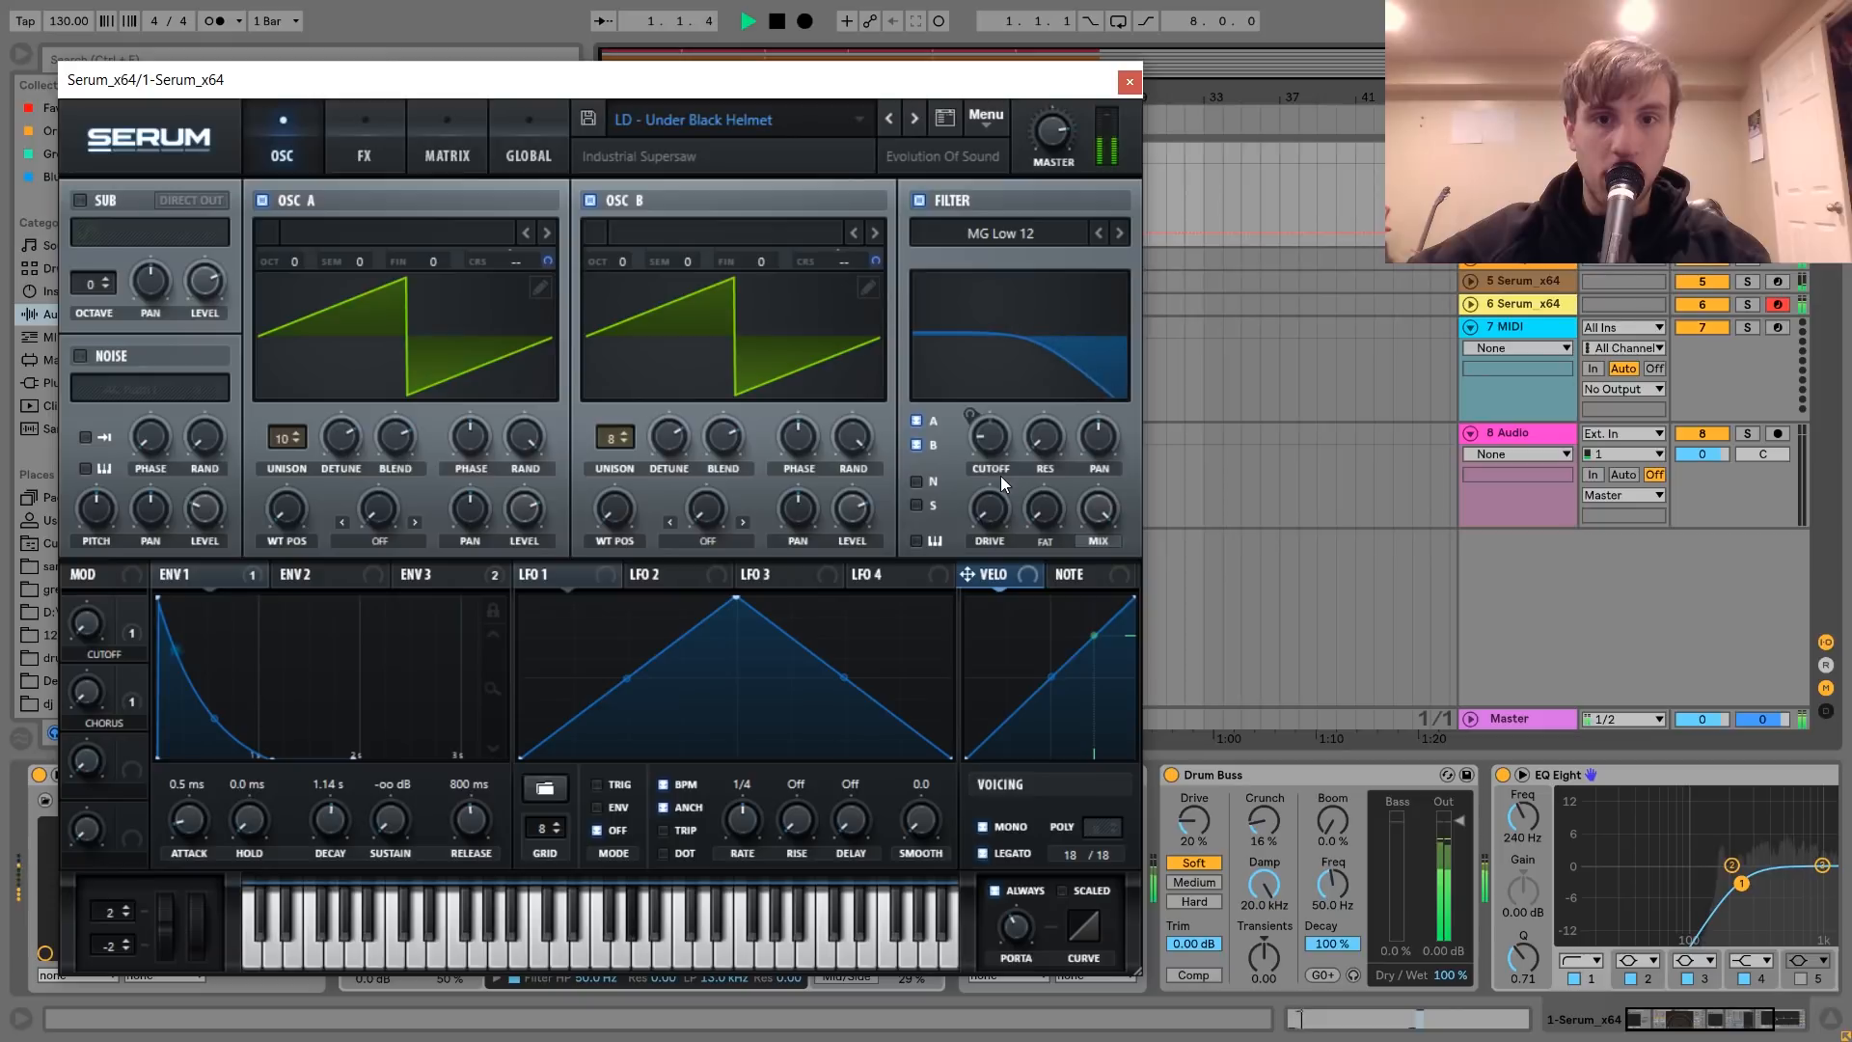
pyautogui.click(365, 159)
pyautogui.click(282, 154)
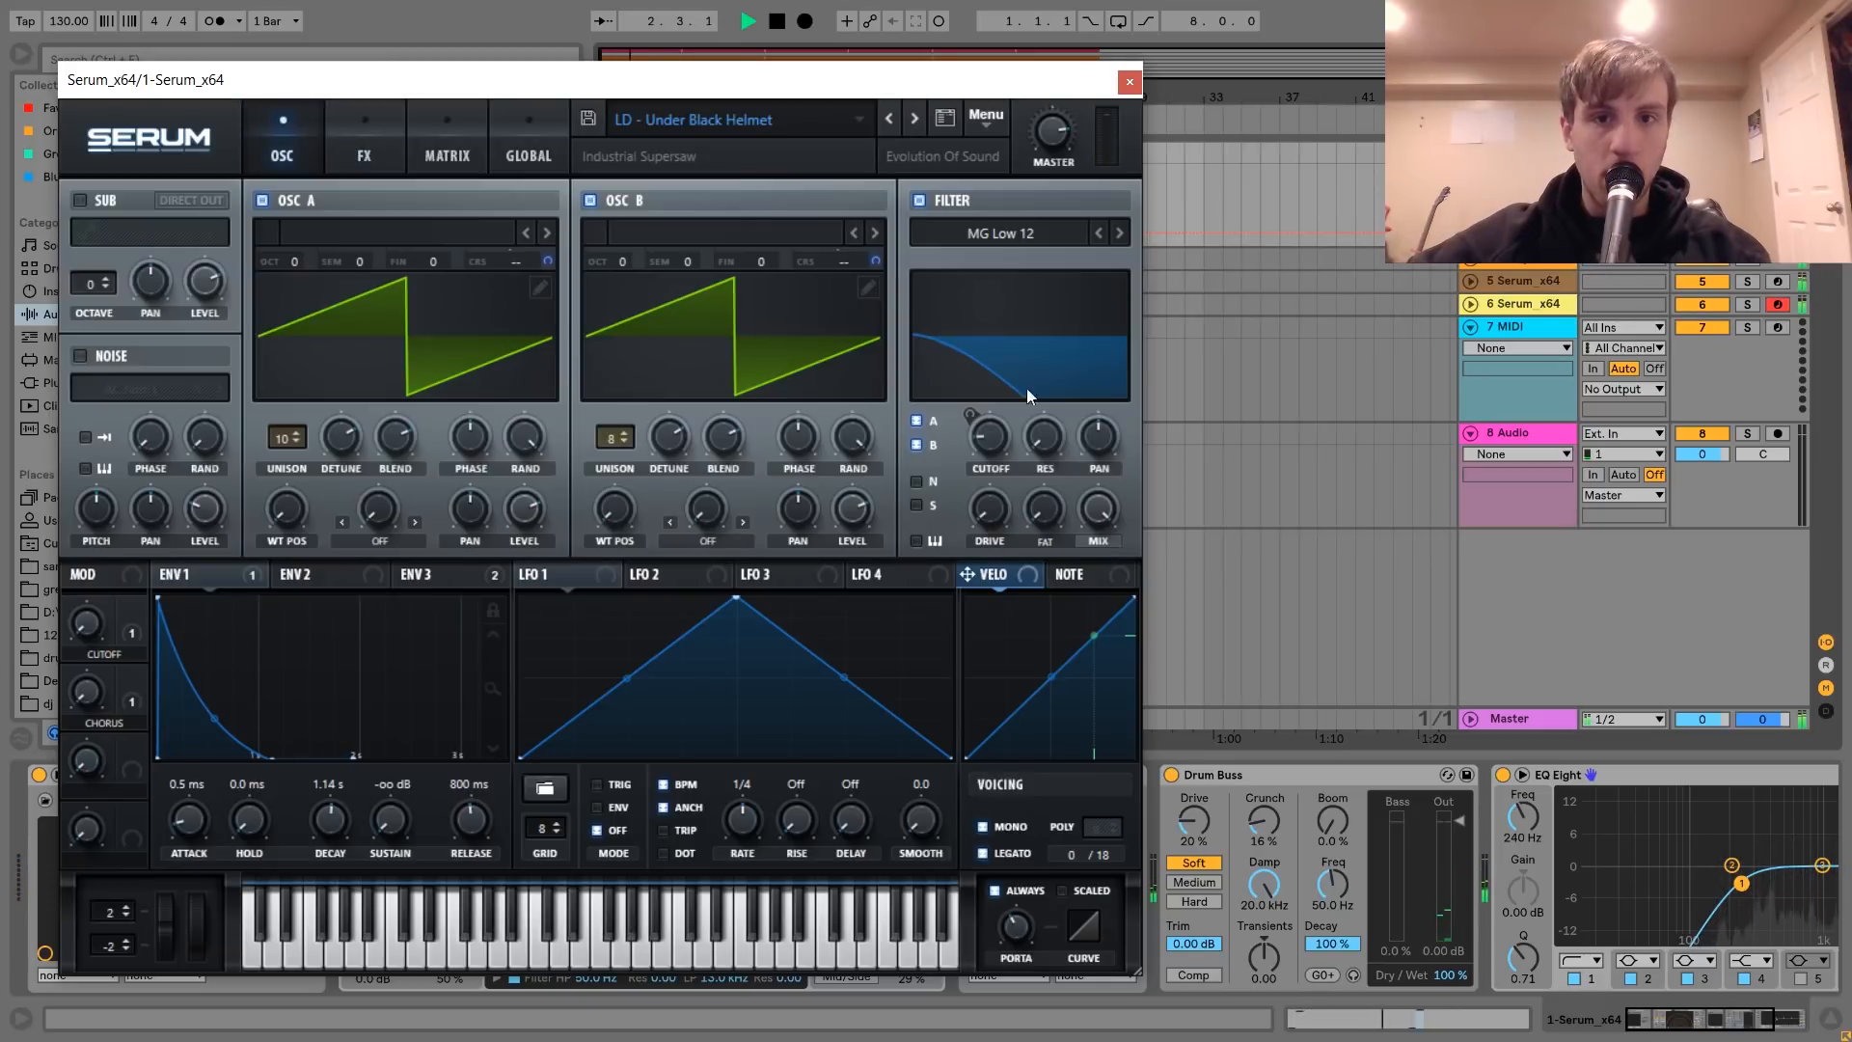
pyautogui.moveTo(986, 438); pyautogui.dragTo(986, 455)
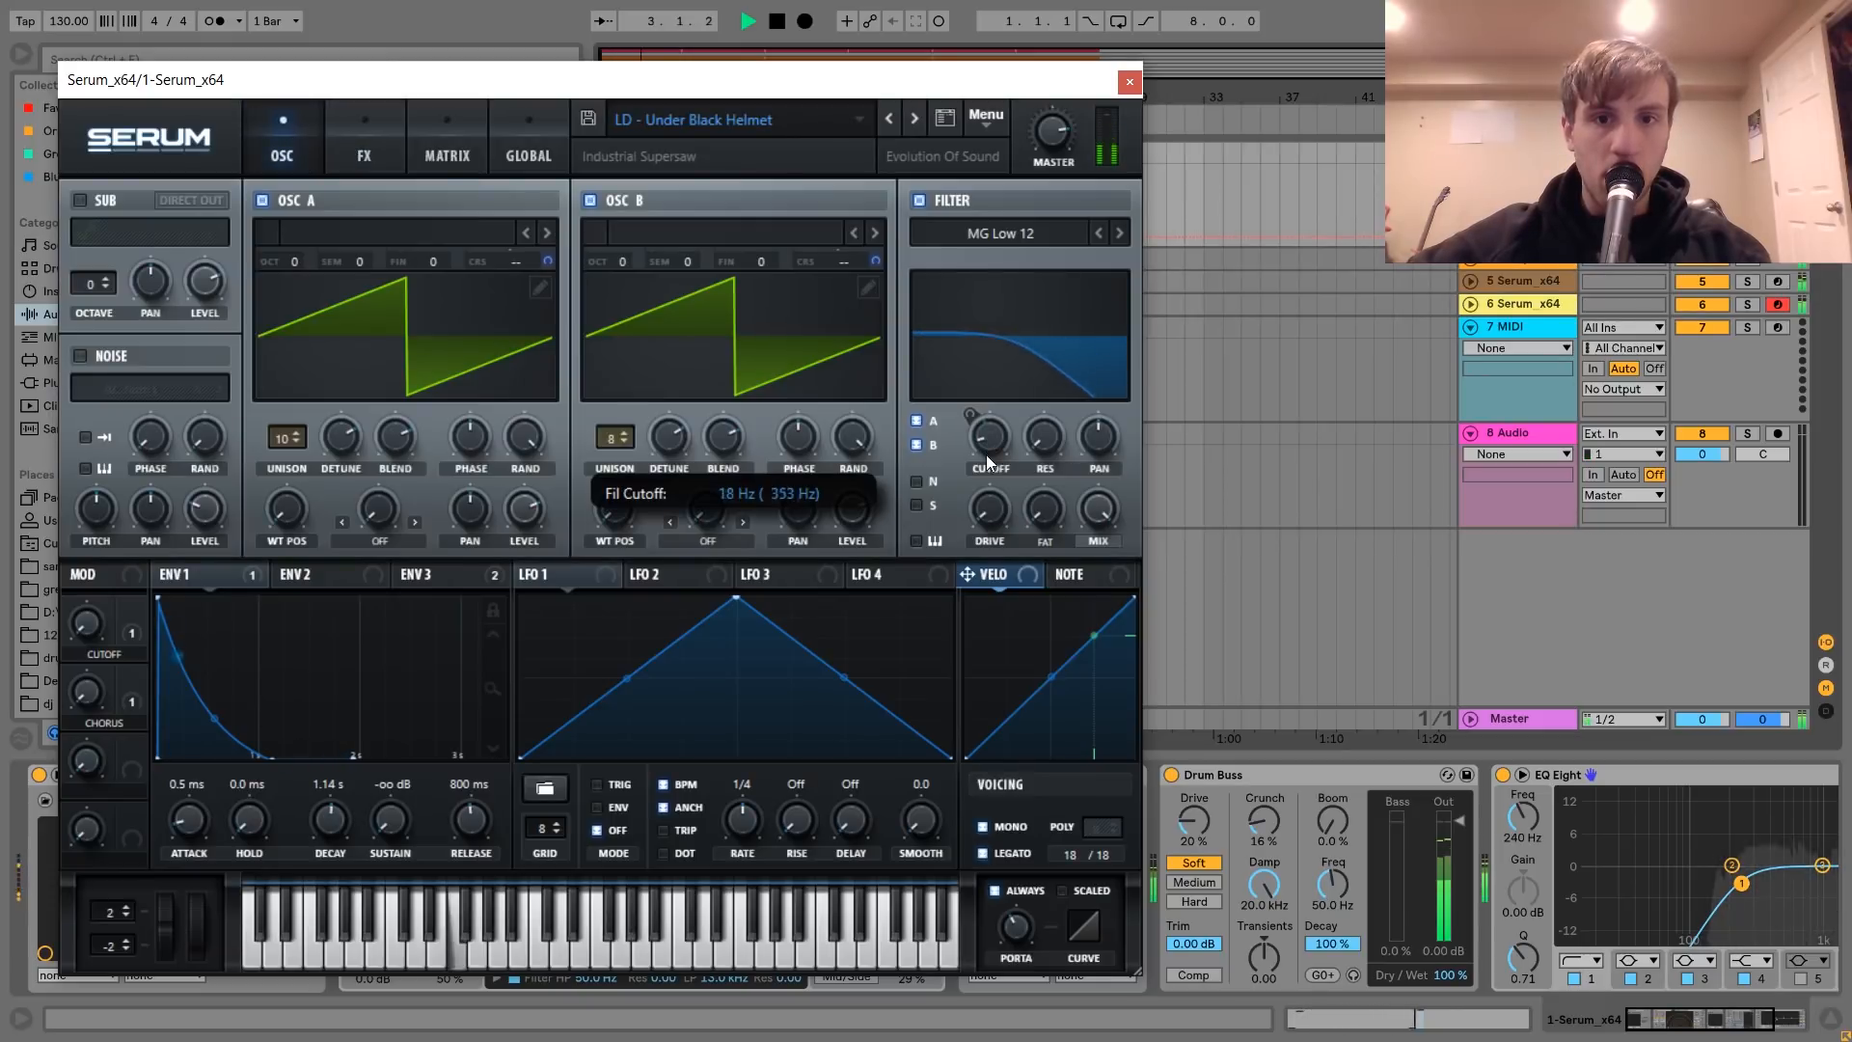
pyautogui.click(1129, 81)
# - Draw filter cutoff automation on the lead rising from bar 1 to 0.67 at bar 17, and play it from bar 9
pyautogui.click(600, 238)
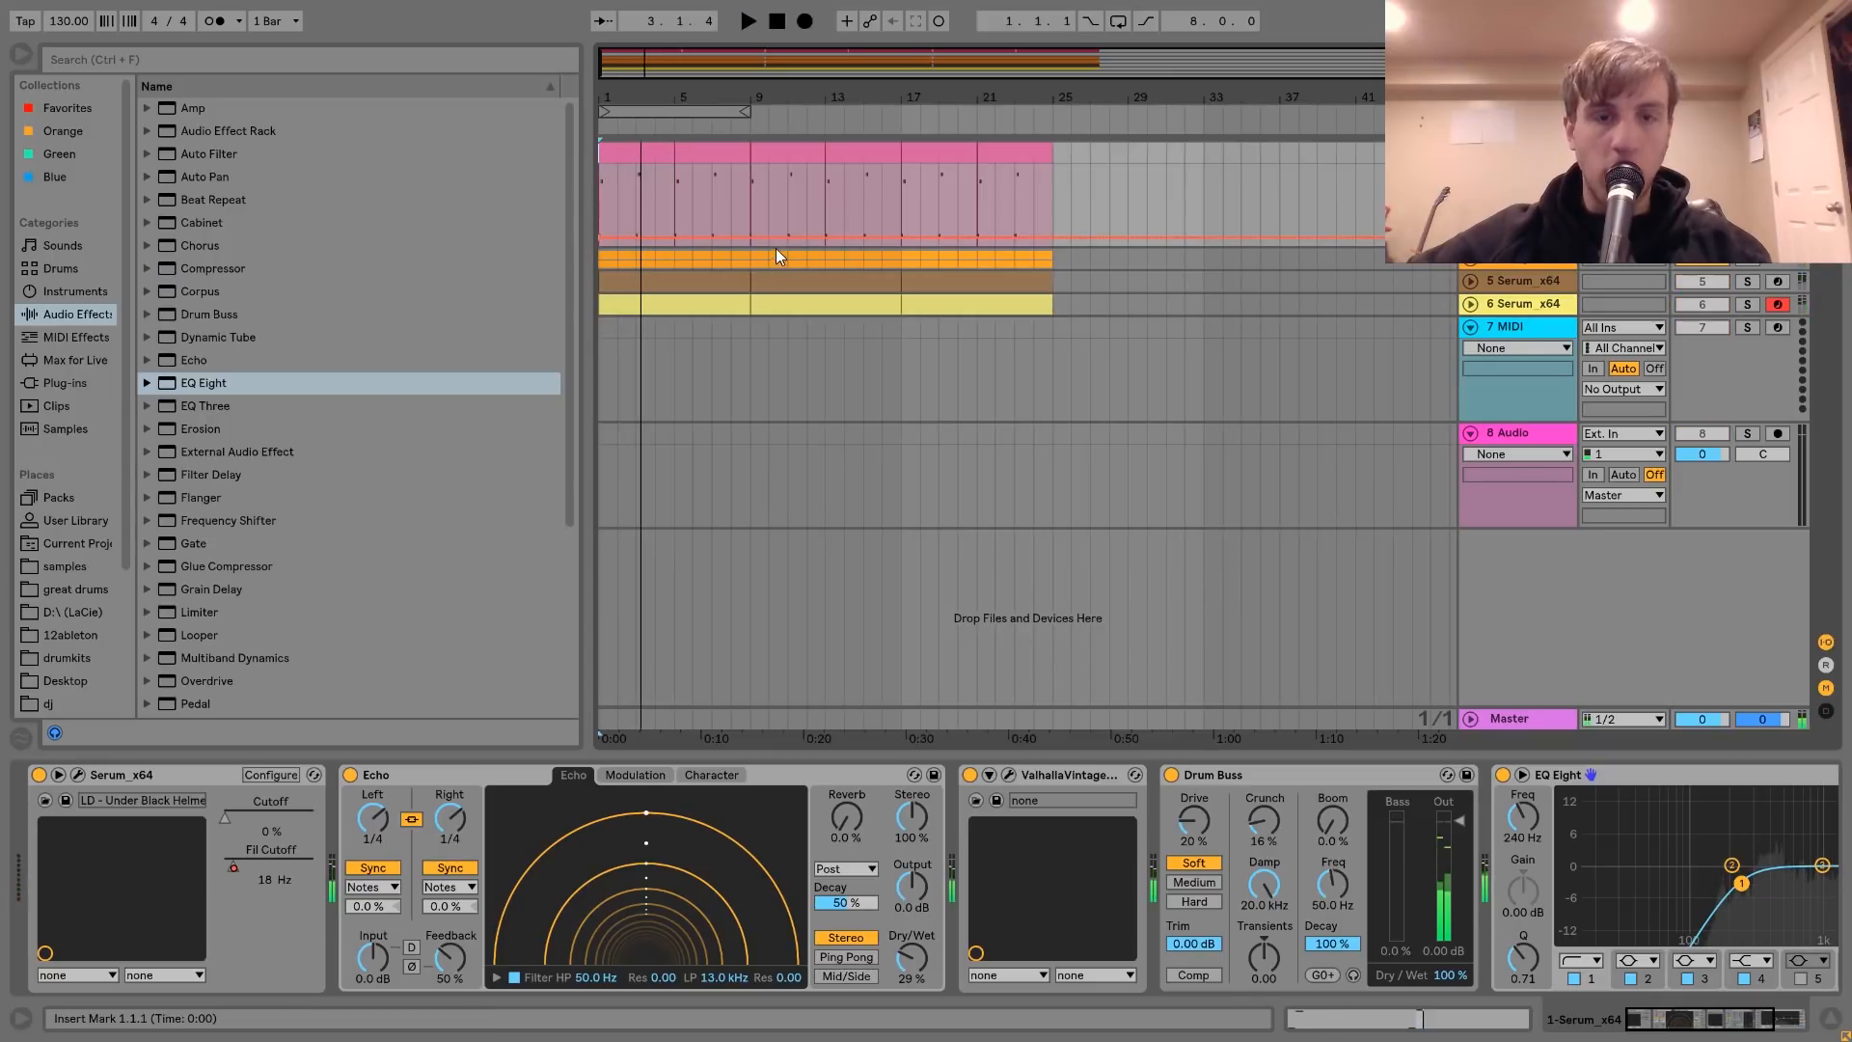
pyautogui.moveTo(895, 236); pyautogui.dragTo(897, 189)
pyautogui.press('space')
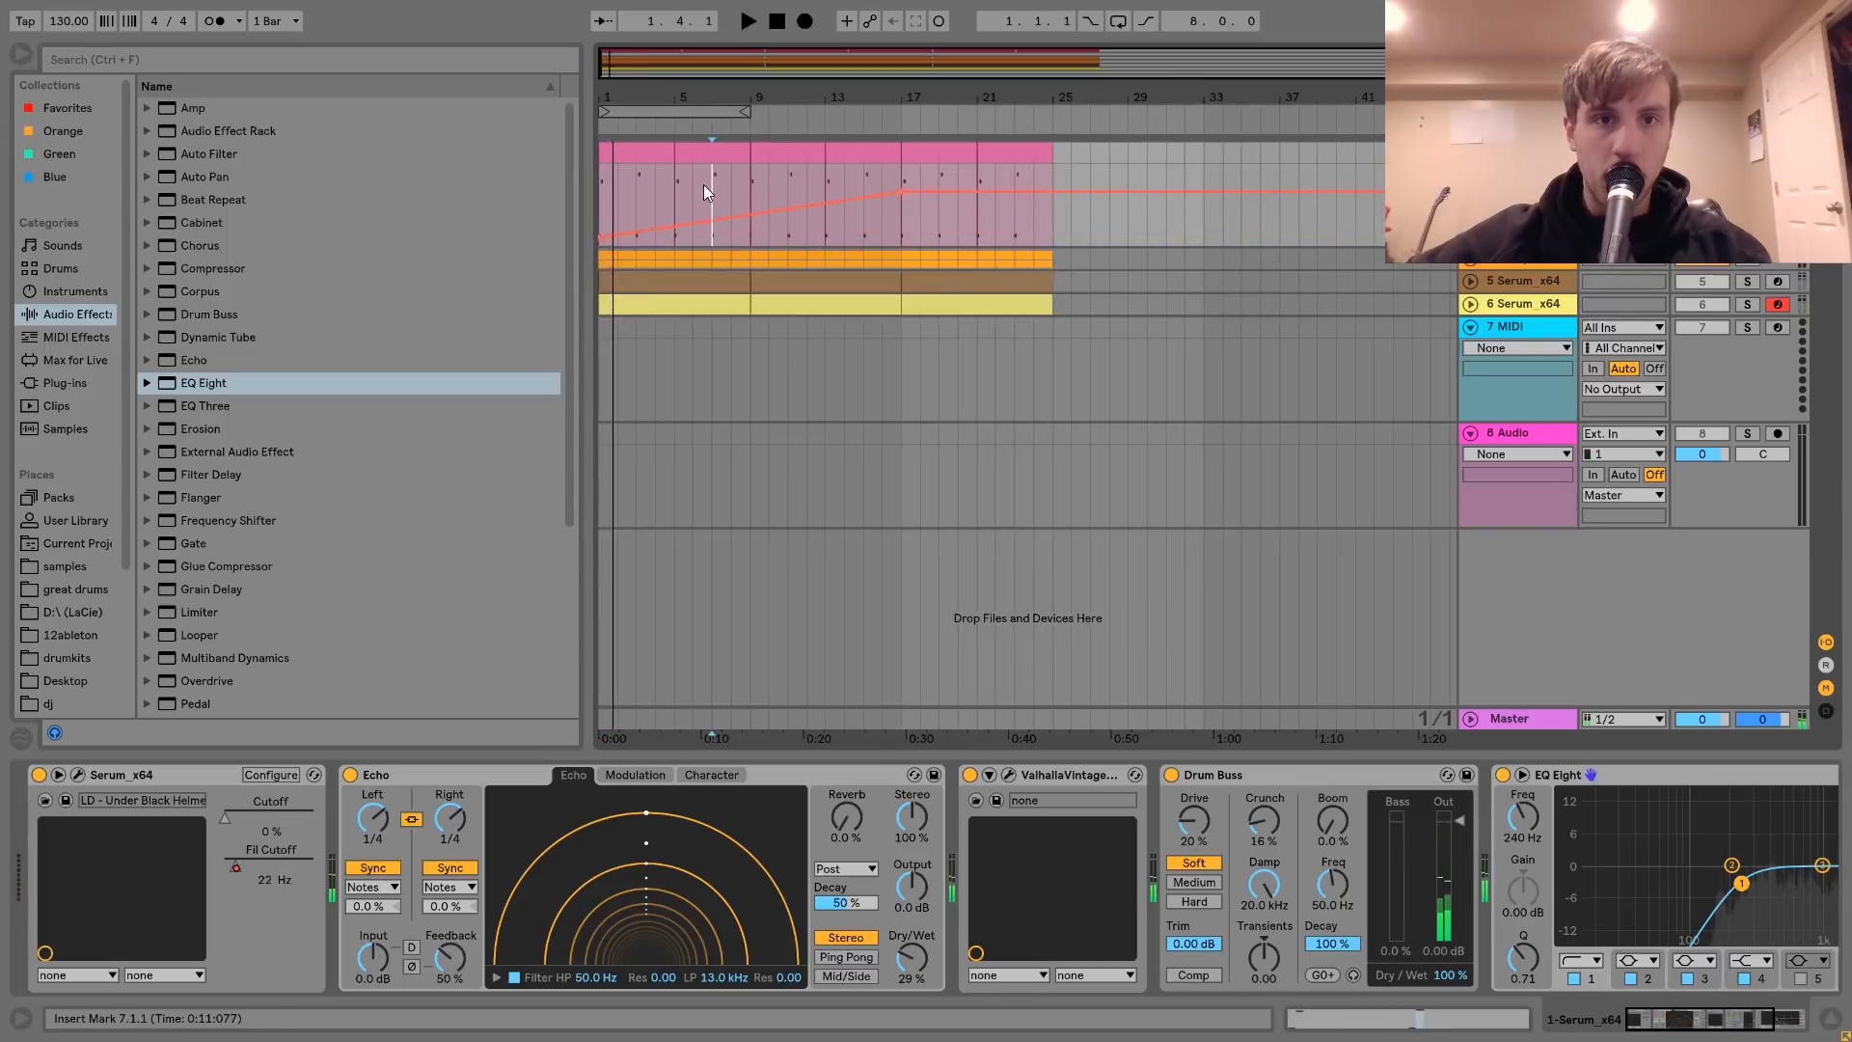
pyautogui.click(753, 194)
pyautogui.press('space')
pyautogui.press('space')
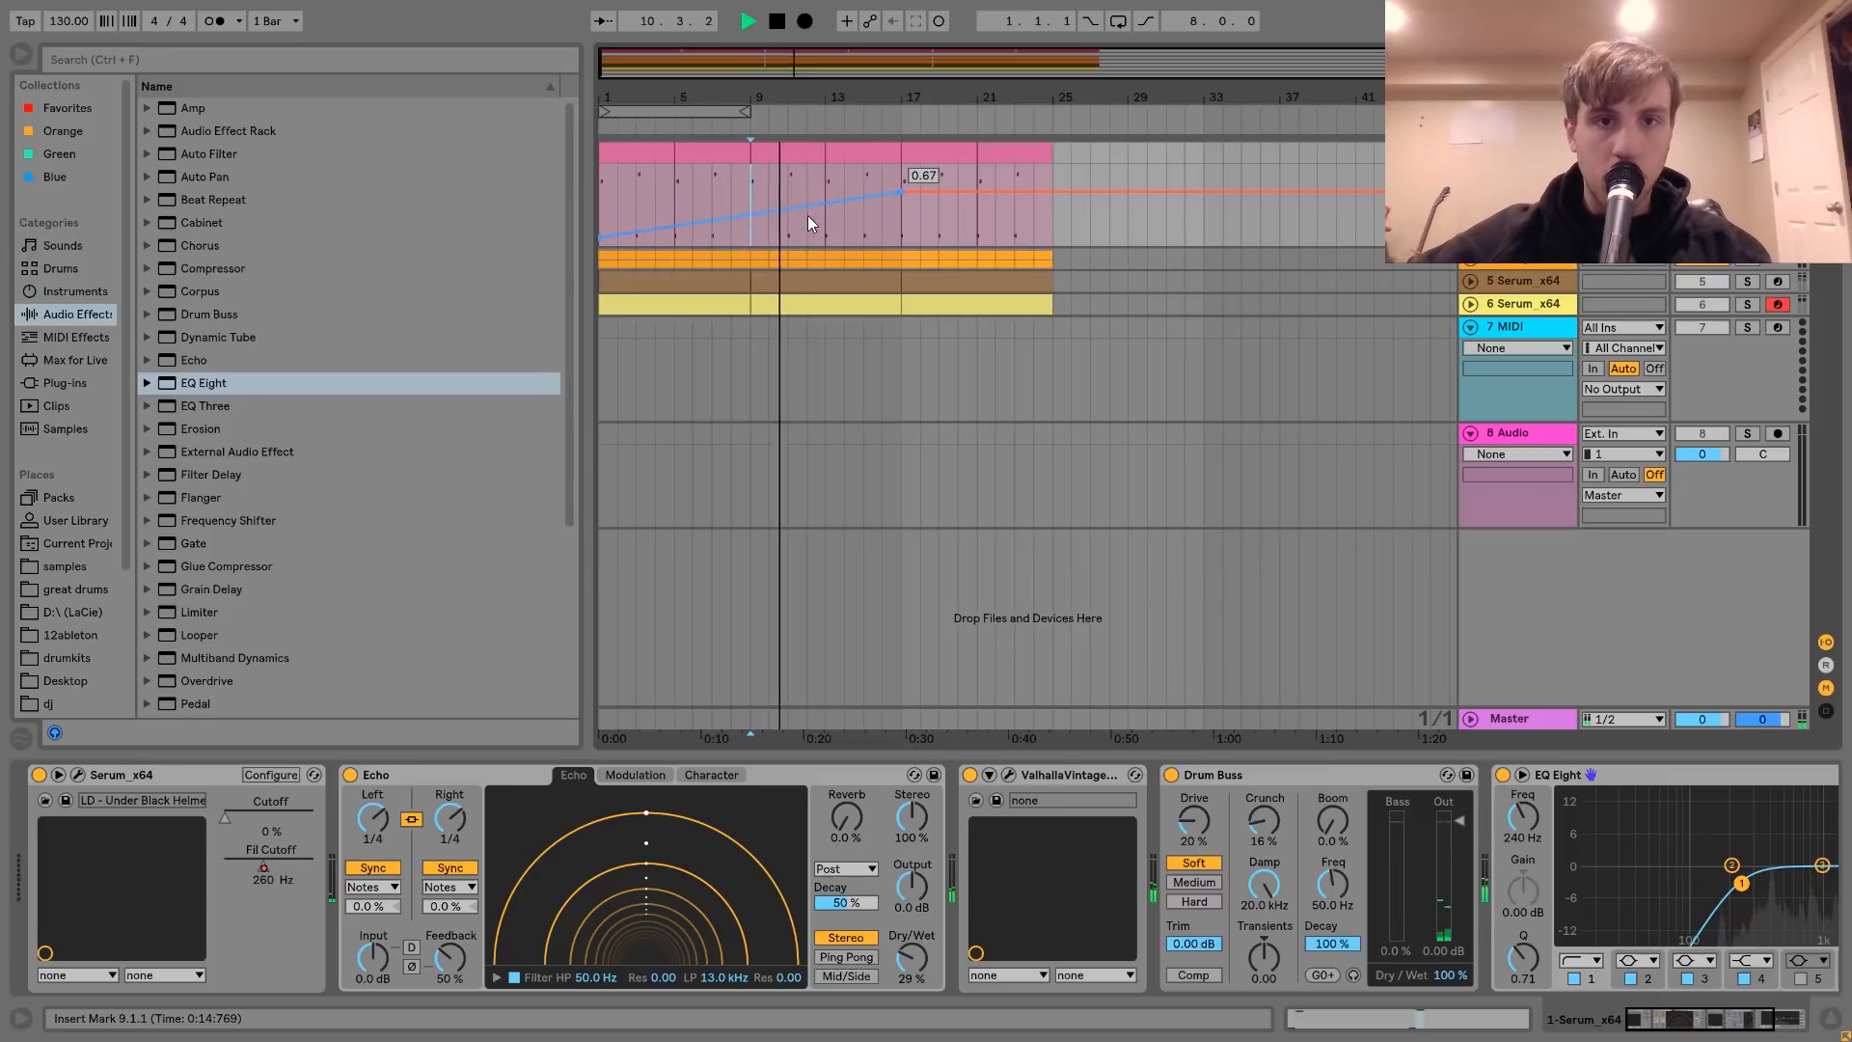
# - Reshape the lead's cutoff automation with a peak near bar 12, a dip to 0.21 at bar 17 and a rise to 1.00 at bar 25
pyautogui.moveTo(816, 205); pyautogui.dragTo(900, 216)
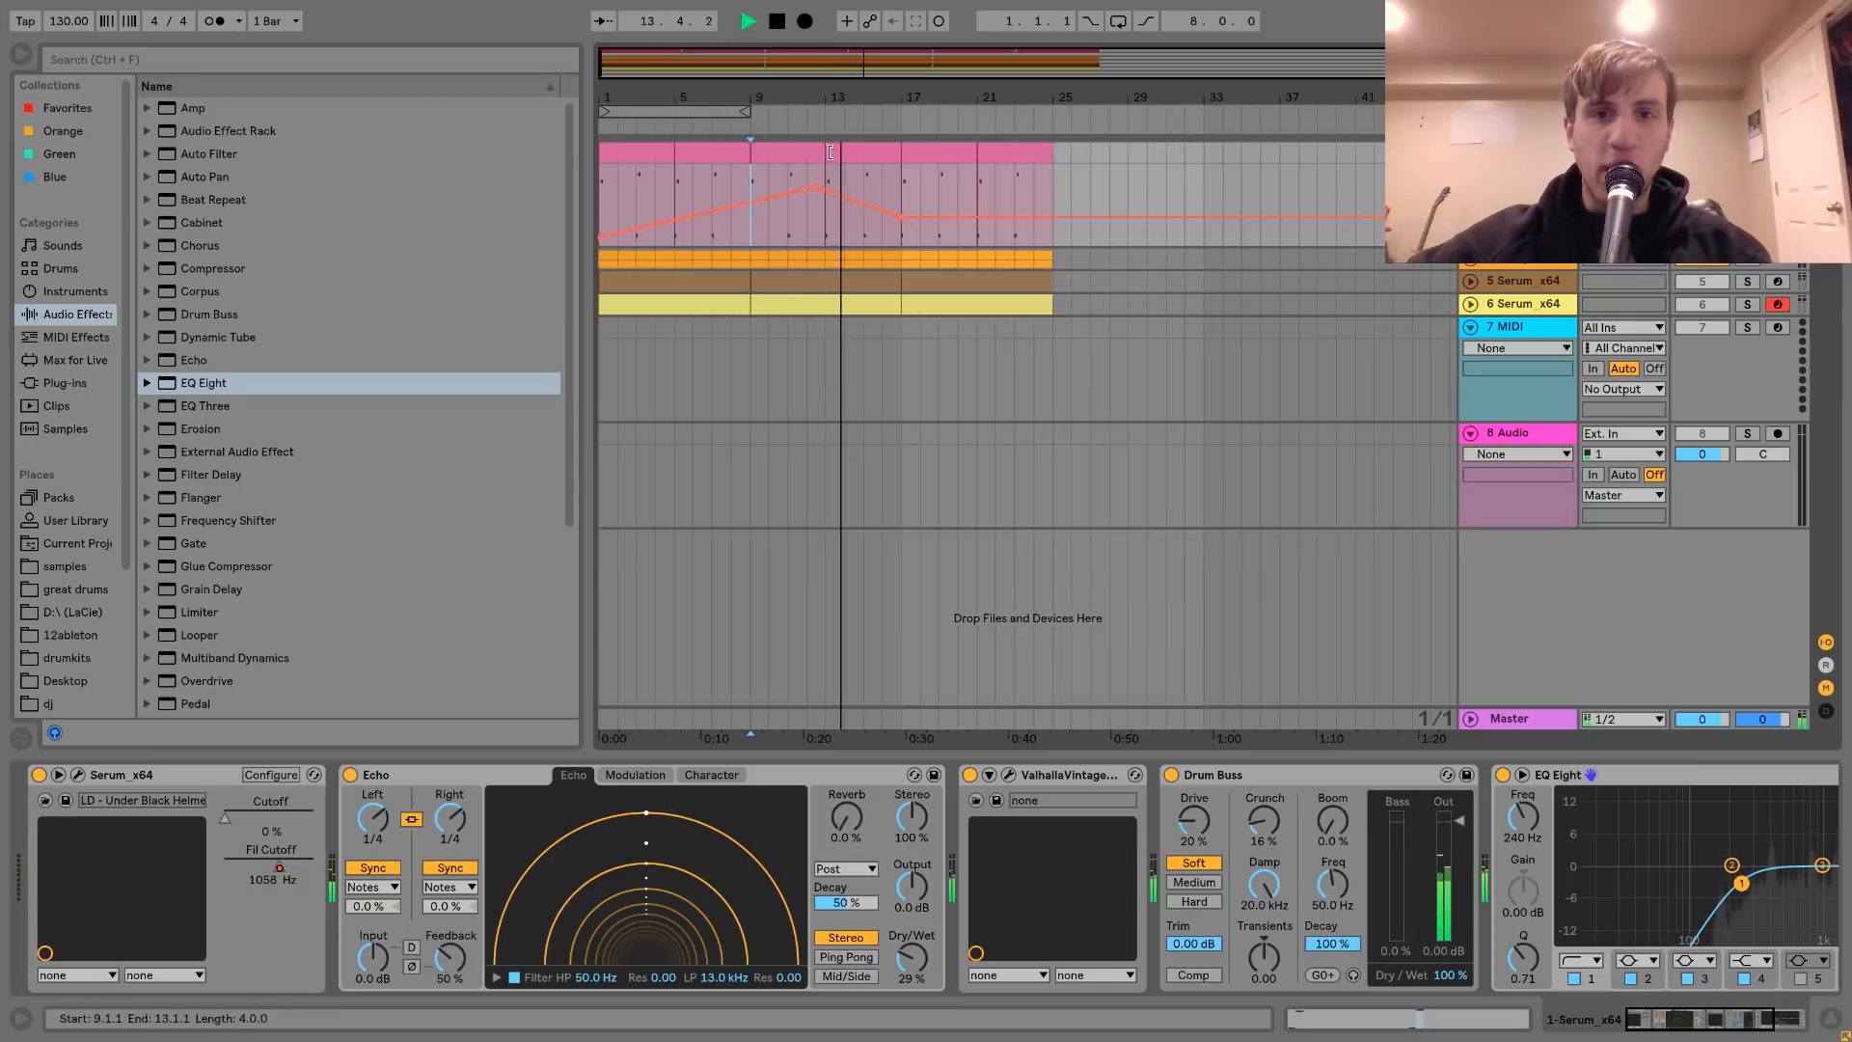
pyautogui.moveTo(906, 218); pyautogui.dragTo(906, 230)
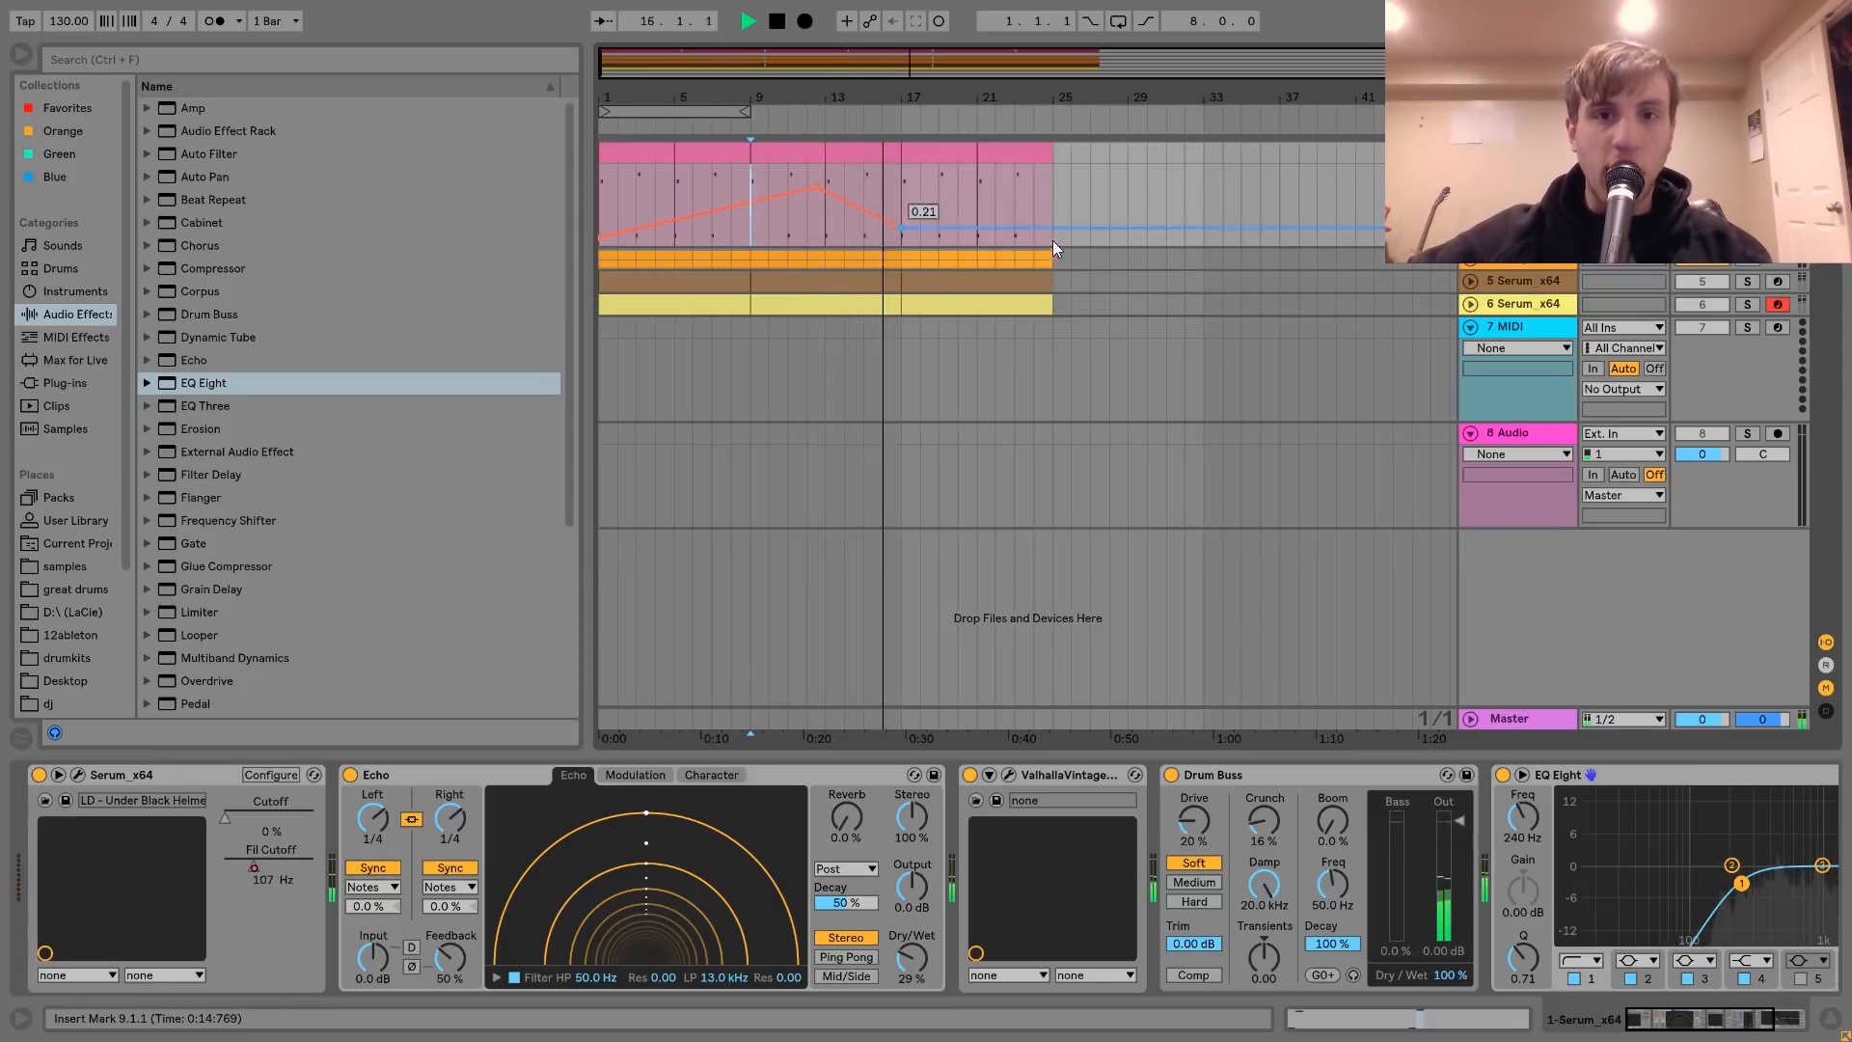
pyautogui.moveTo(1052, 227); pyautogui.dragTo(1059, 166)
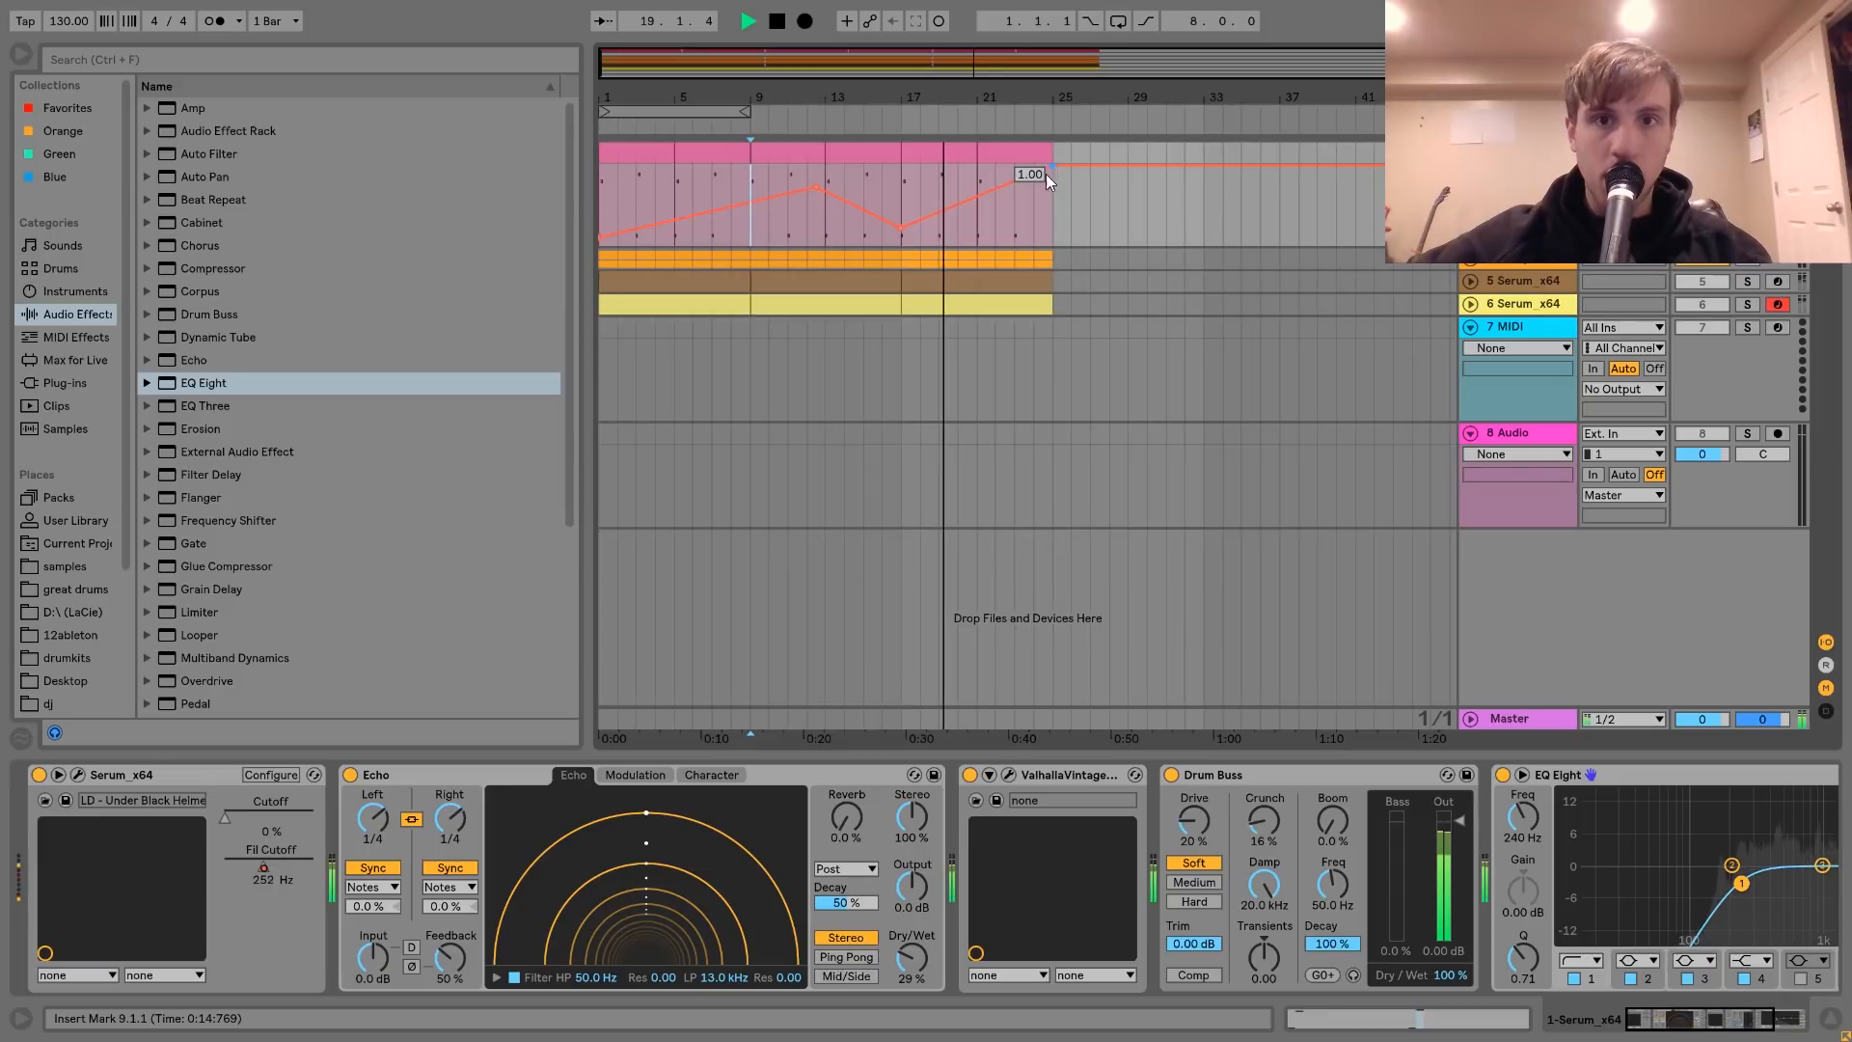
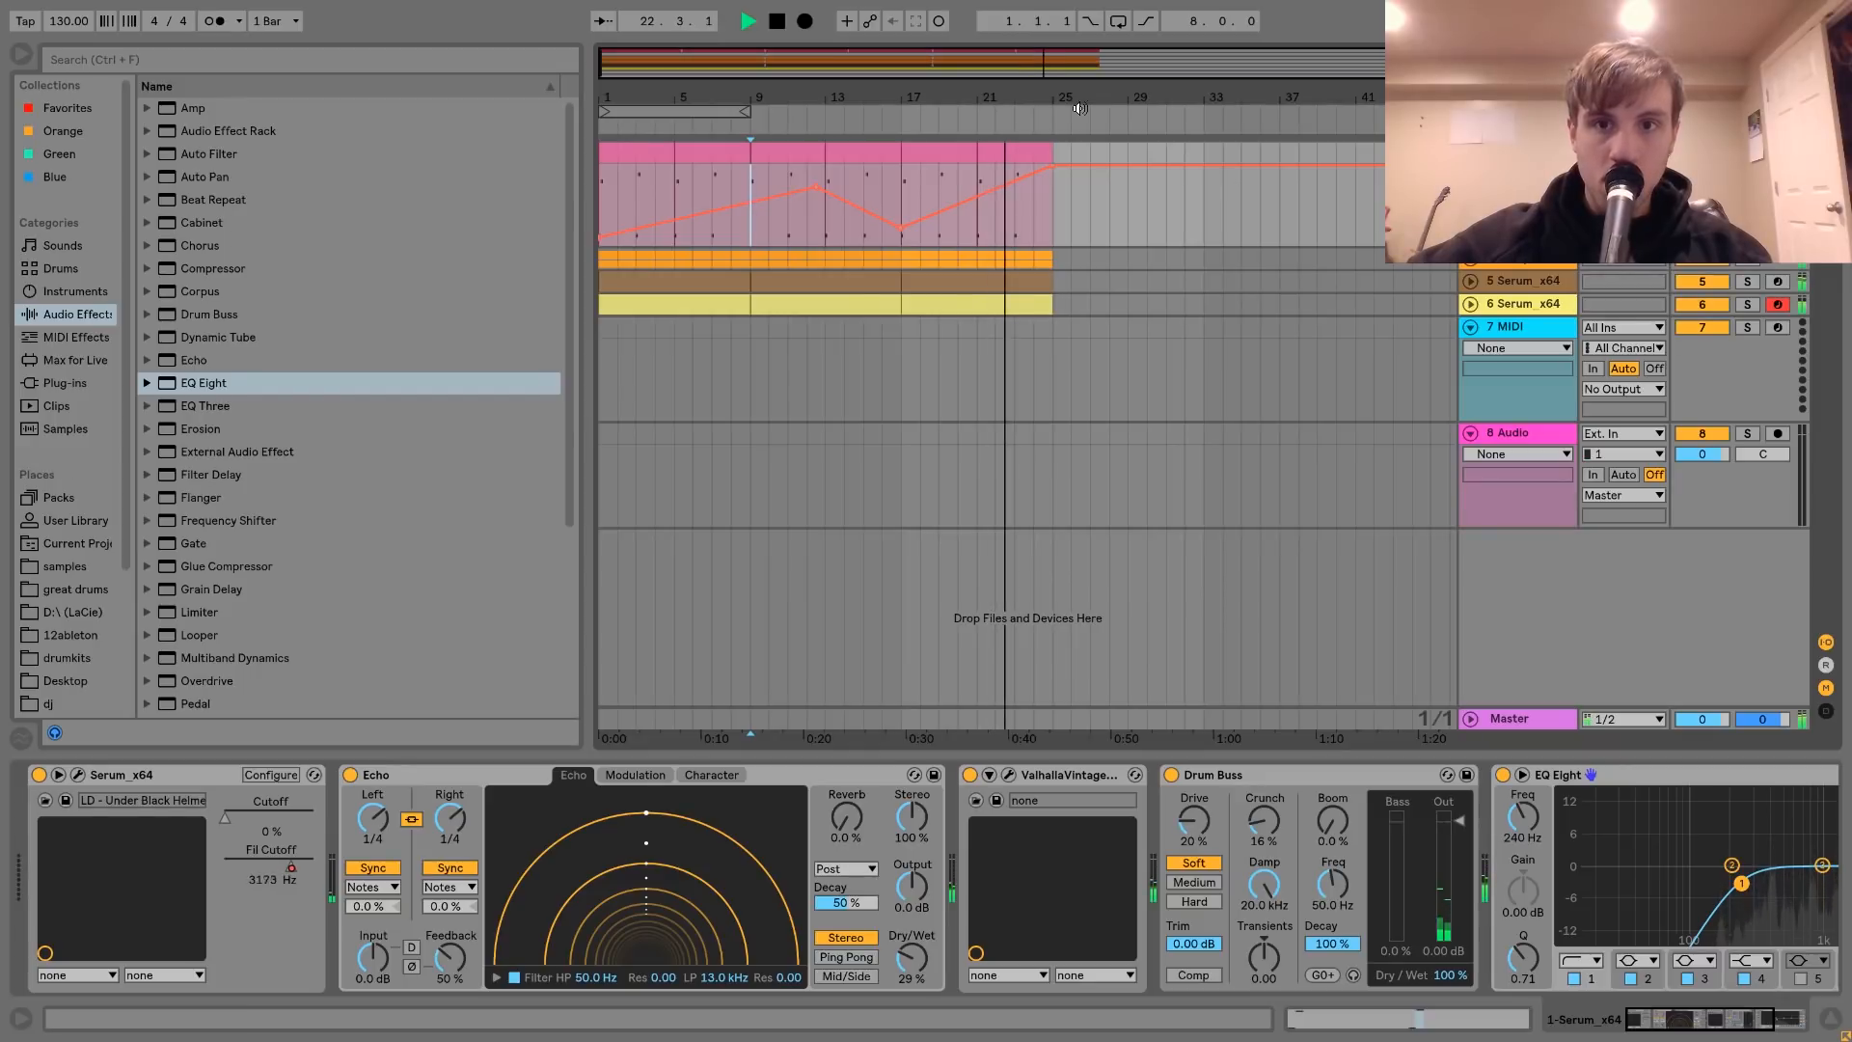
# - Try removing bar 24 from the orange and brown tracks' clips, undo the removal and stop playback
pyautogui.moveTo(1044, 79); pyautogui.dragTo(1043, 90)
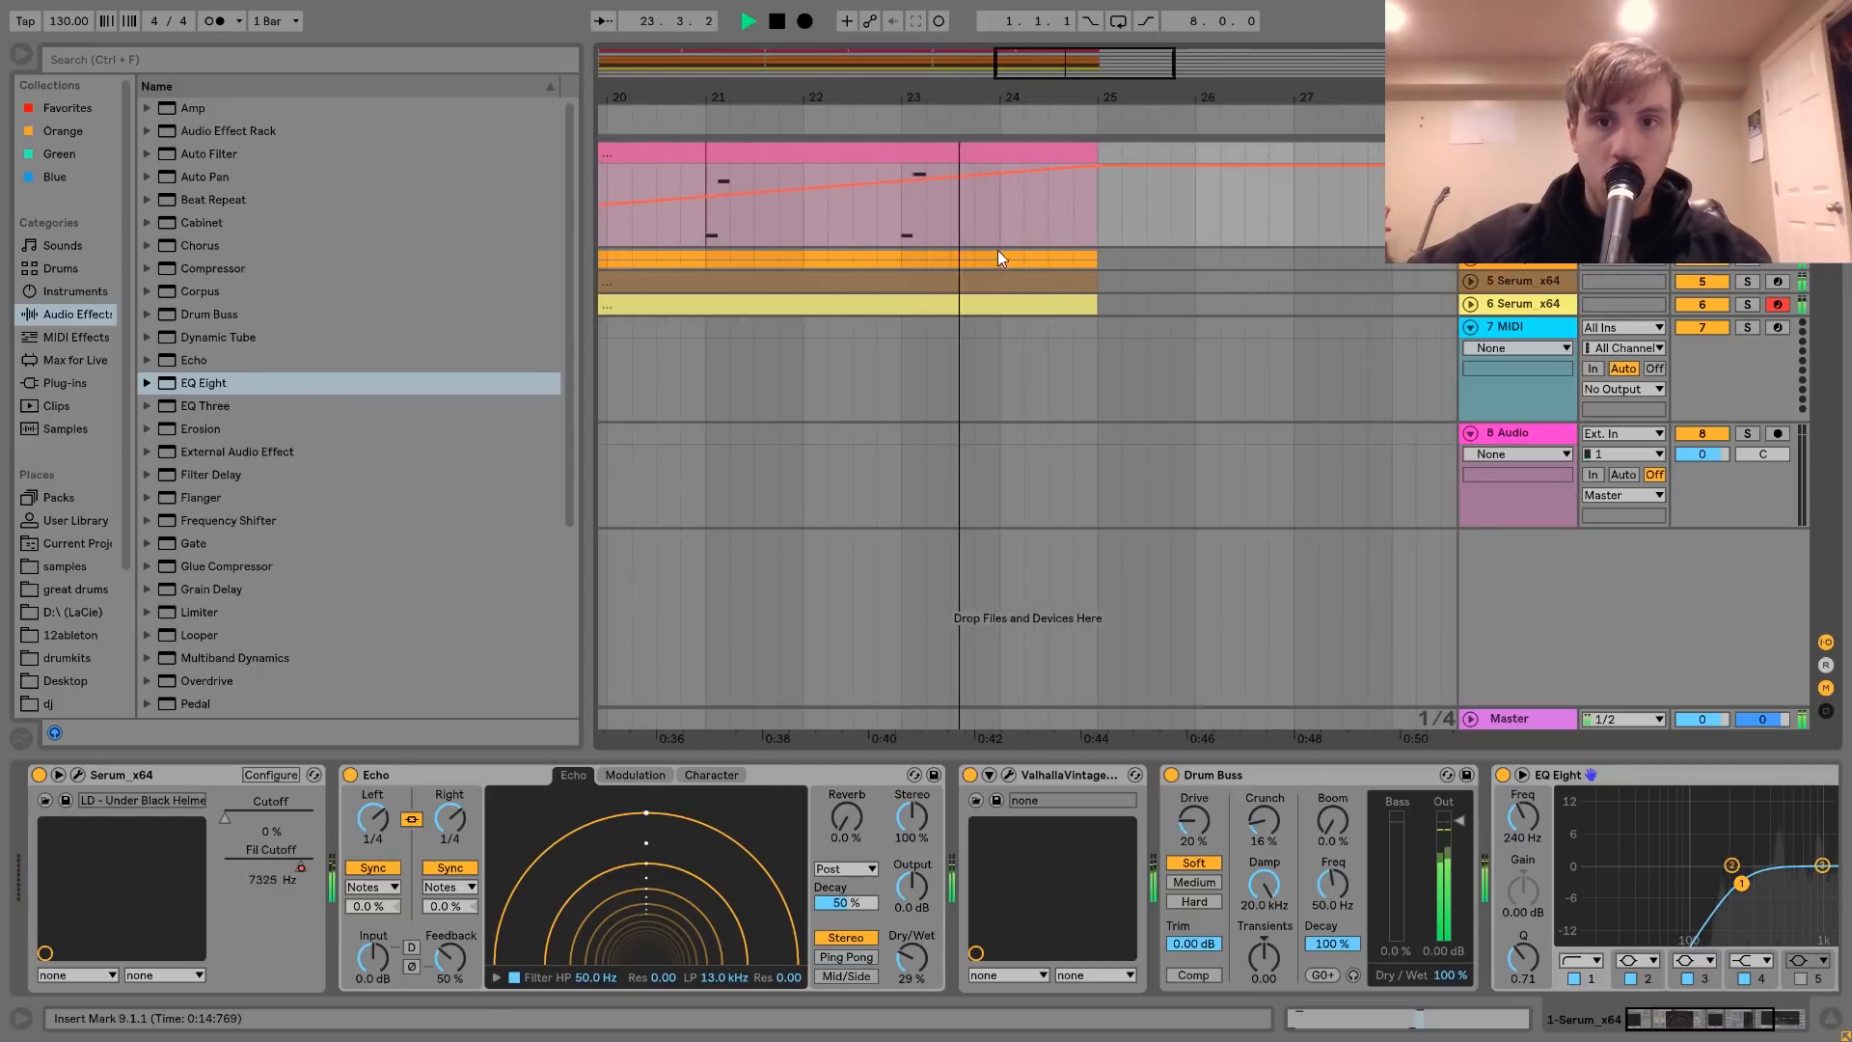
pyautogui.moveTo(998, 253); pyautogui.dragTo(1386, 278)
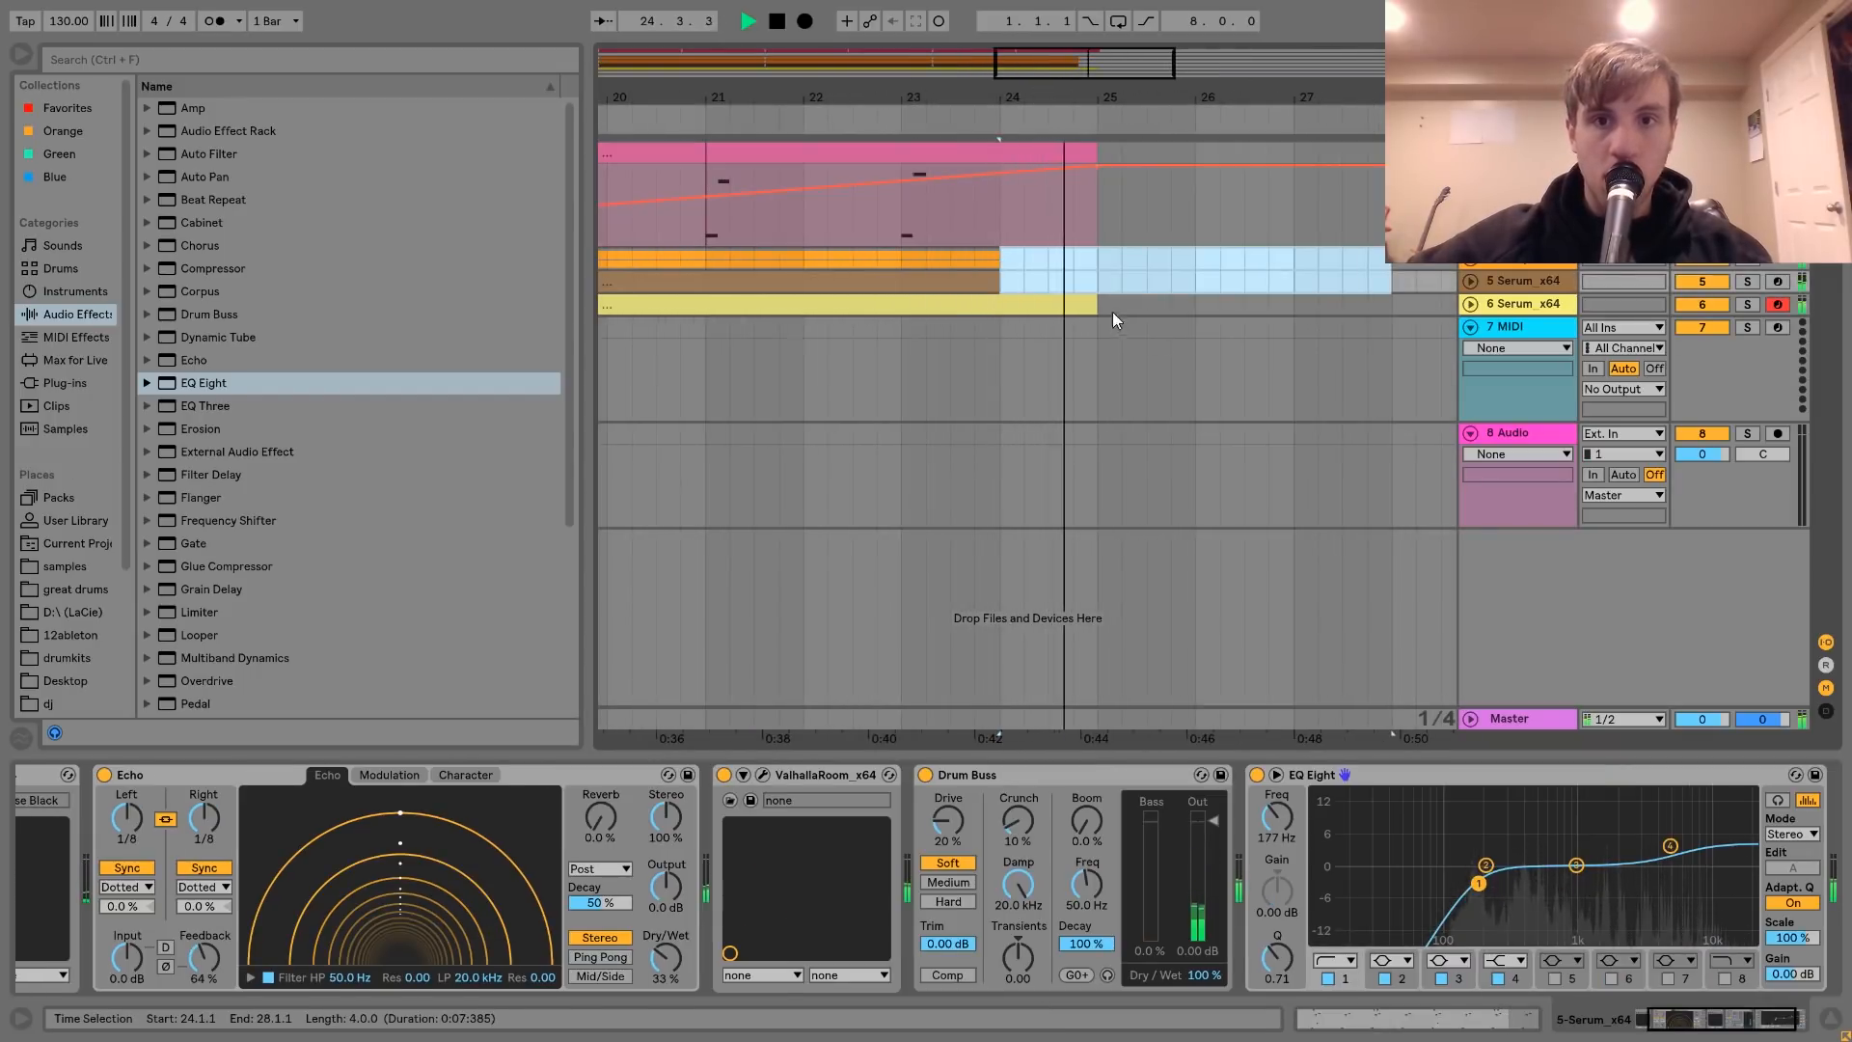
pyautogui.hotkey('ctrl', 'z')
pyautogui.press('space')
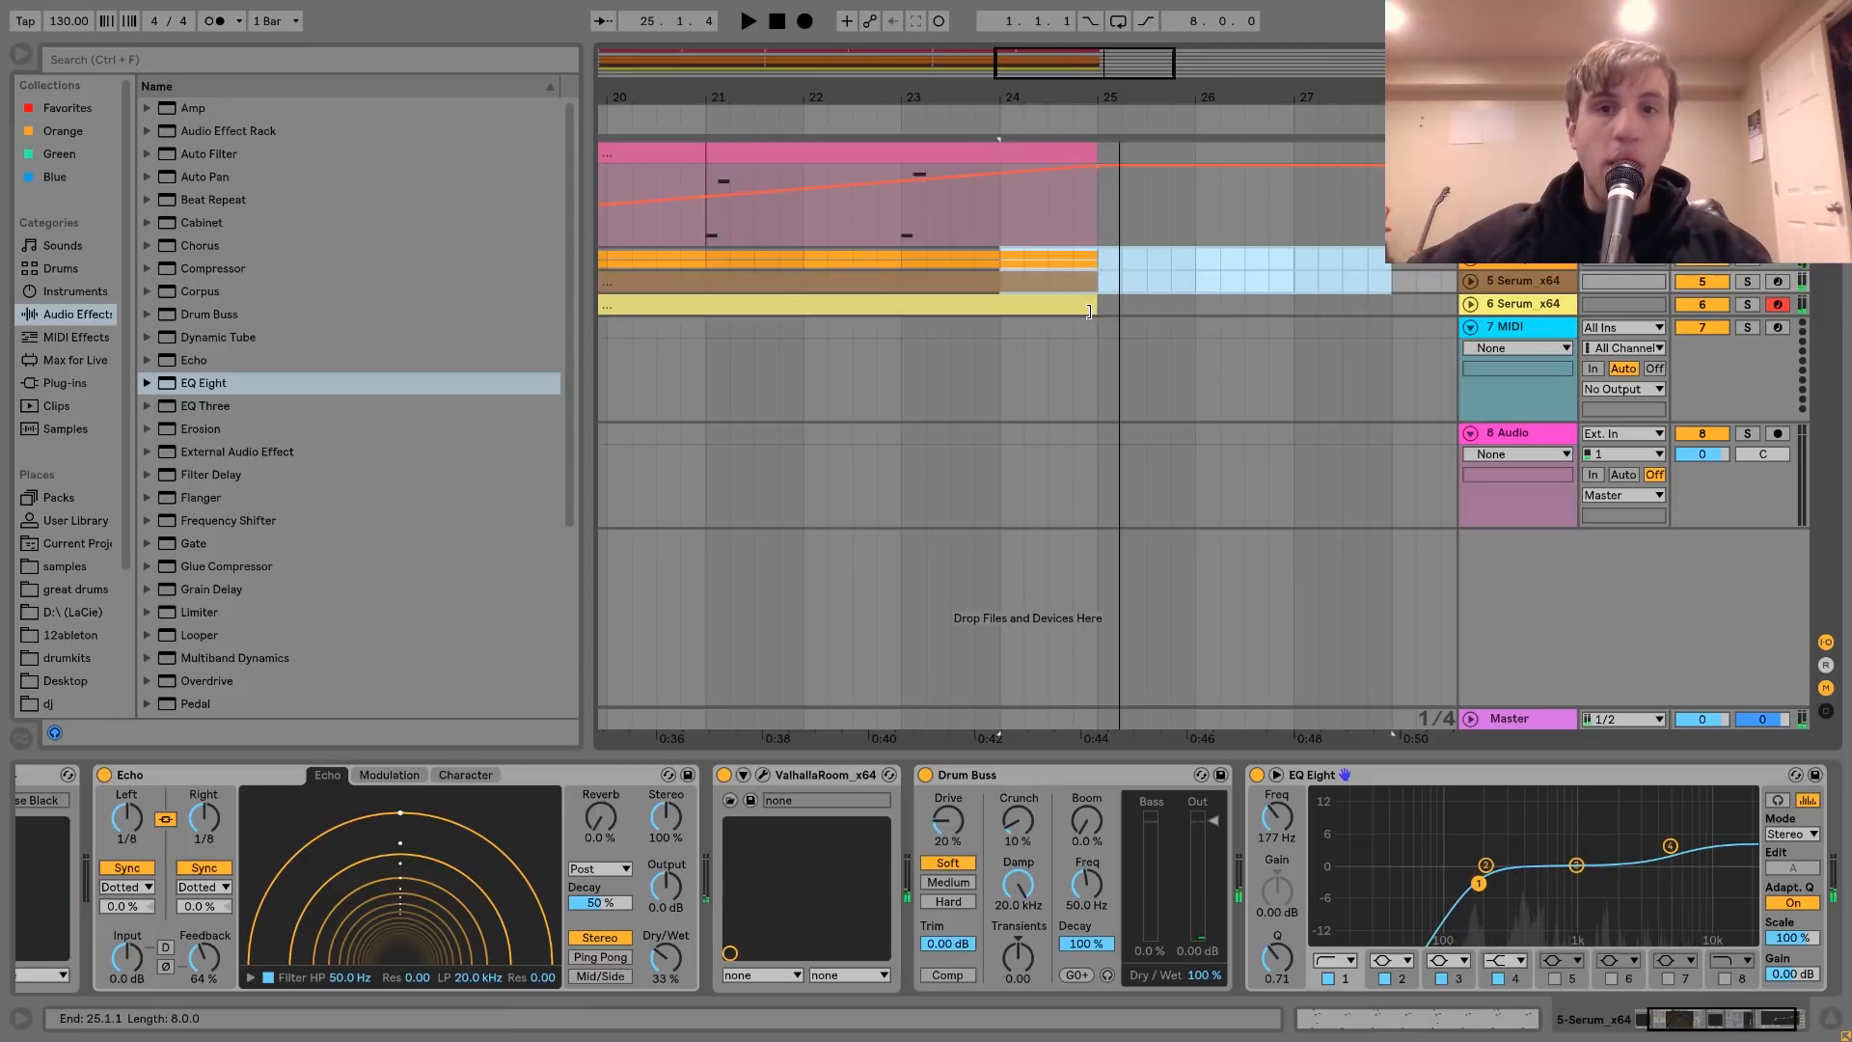
# - Expand the high pad track and shorten its last clip to end at bar 24
pyautogui.click(1471, 304)
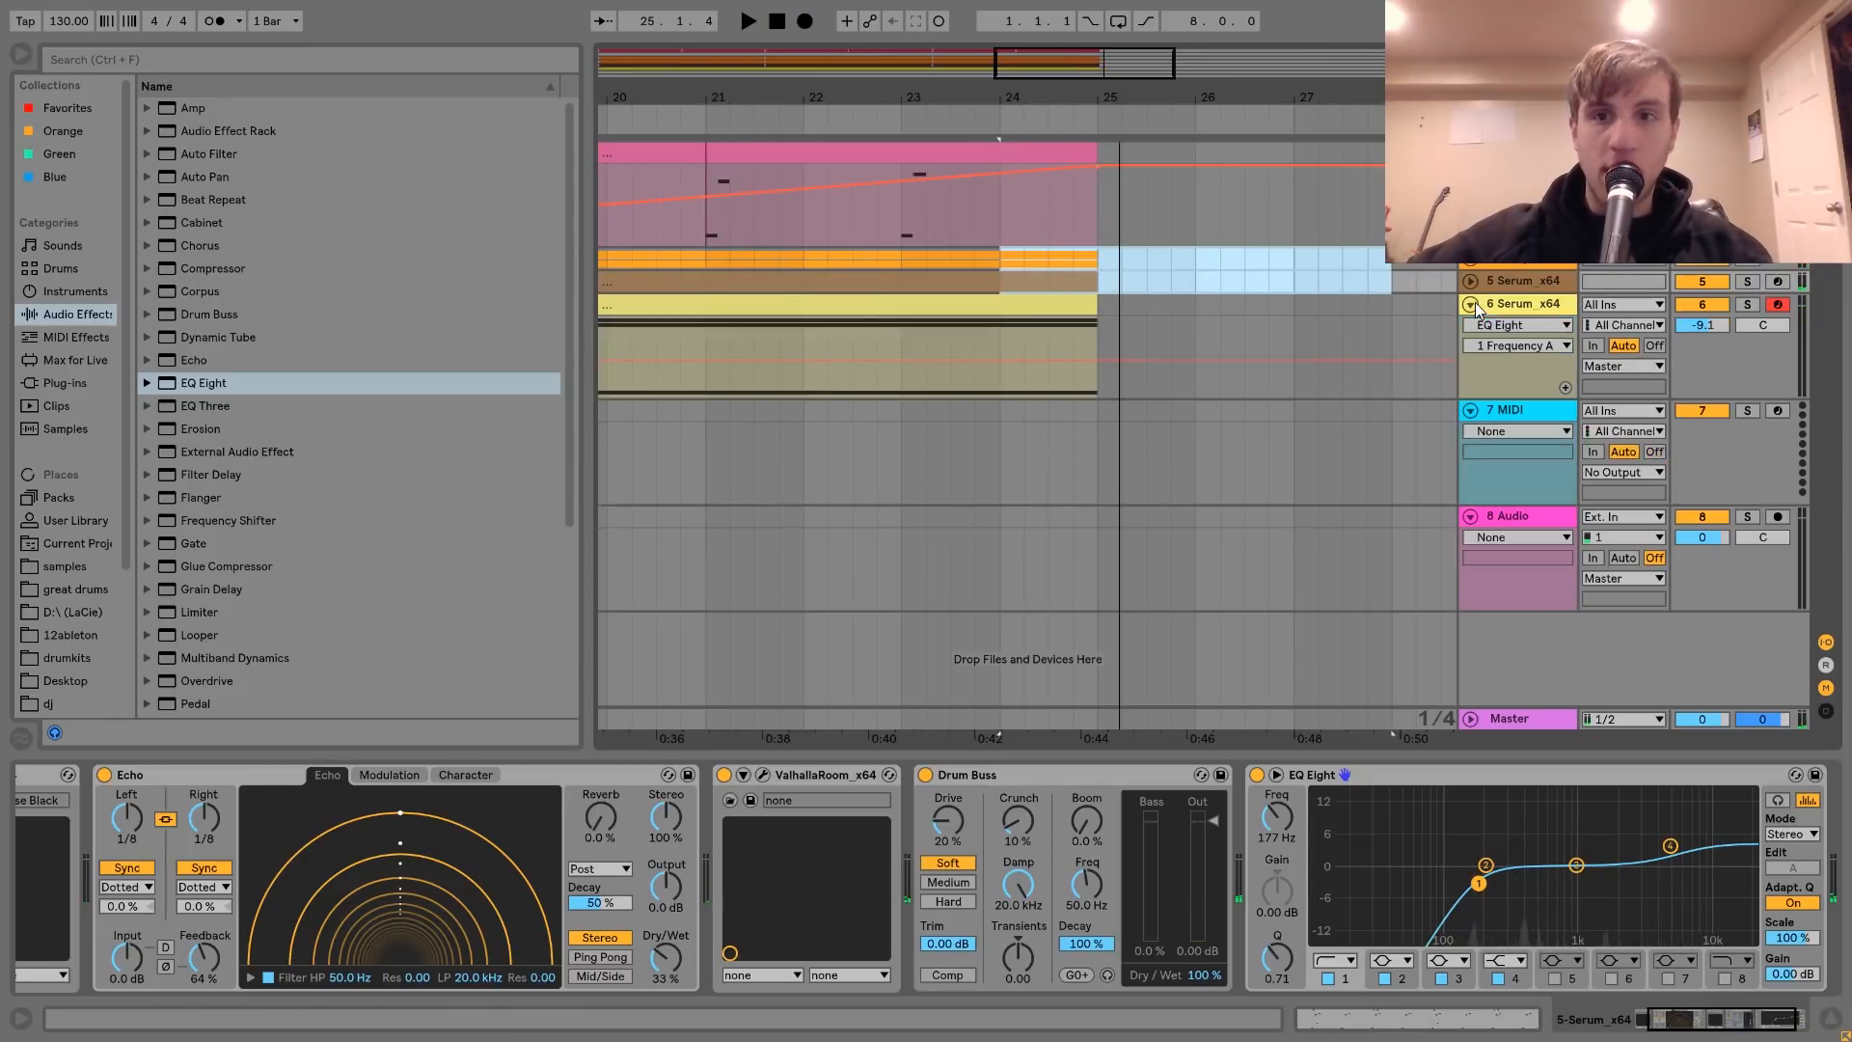
pyautogui.click(1092, 307)
pyautogui.moveTo(1094, 307); pyautogui.dragTo(1001, 306)
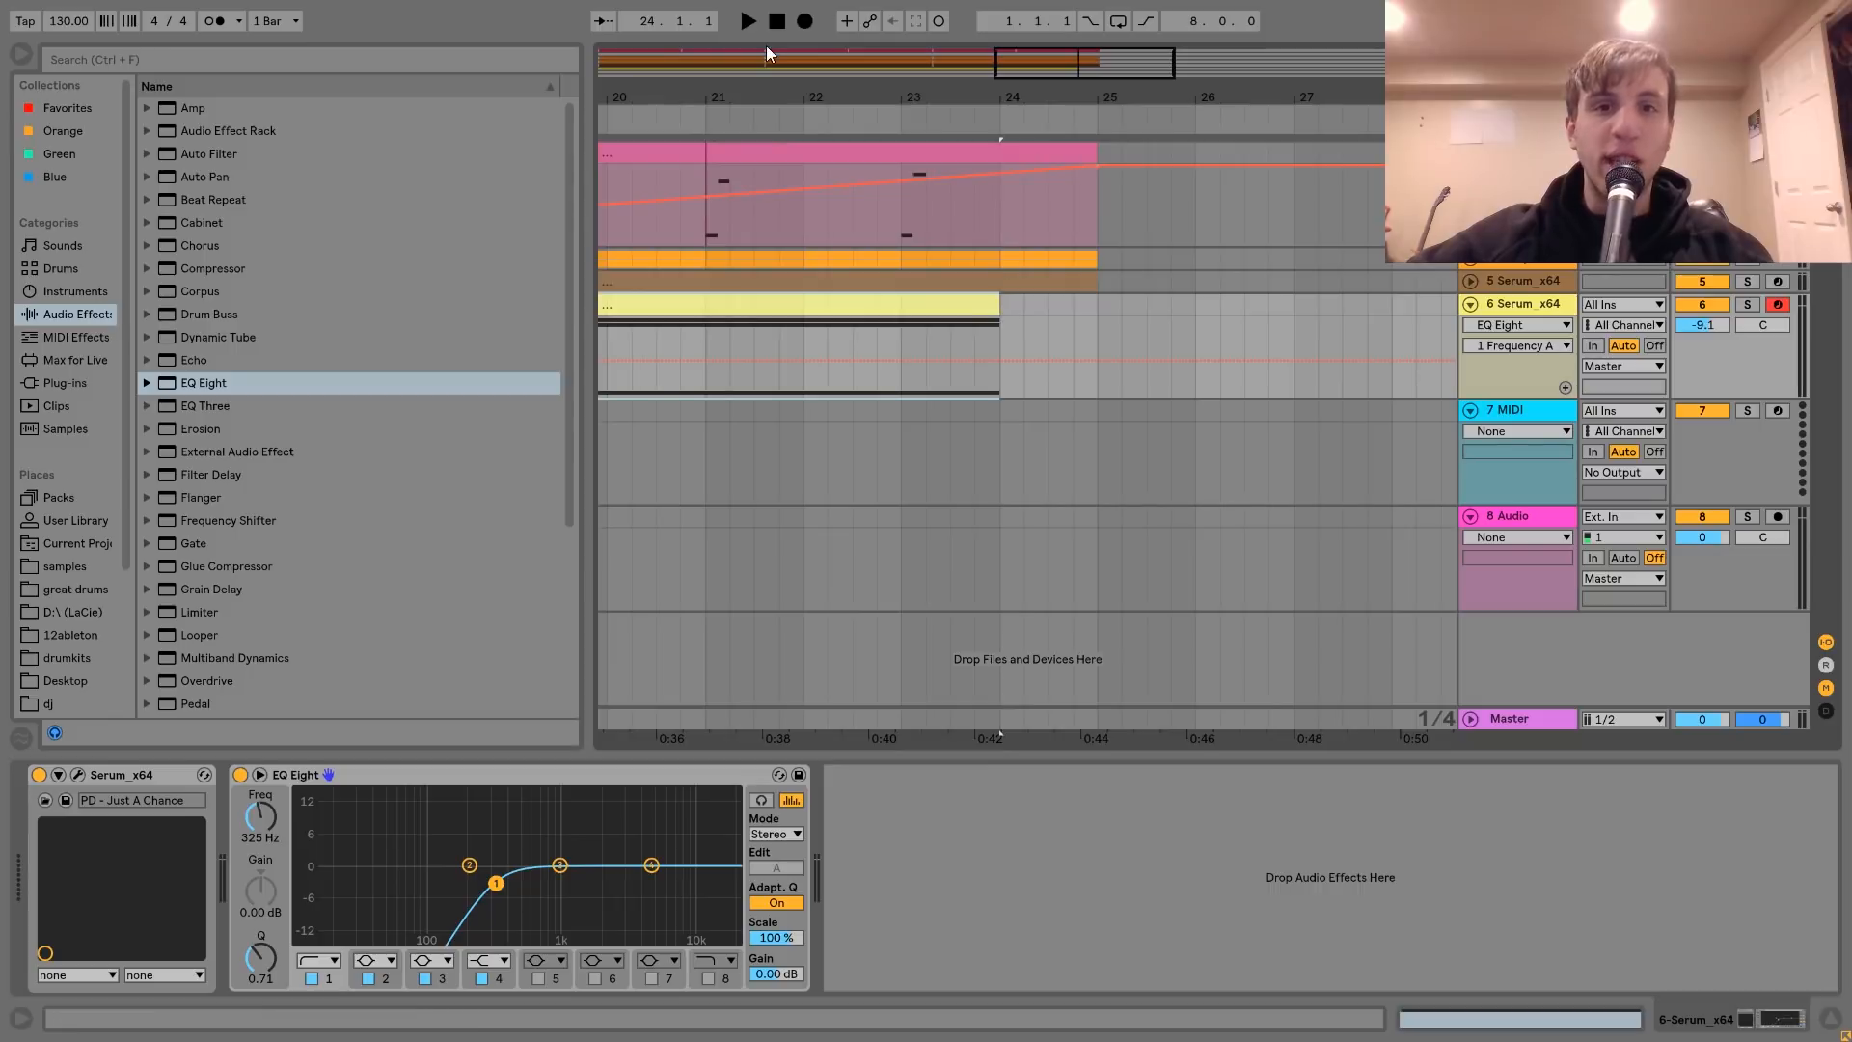
pyautogui.moveTo(762, 83); pyautogui.dragTo(762, 29)
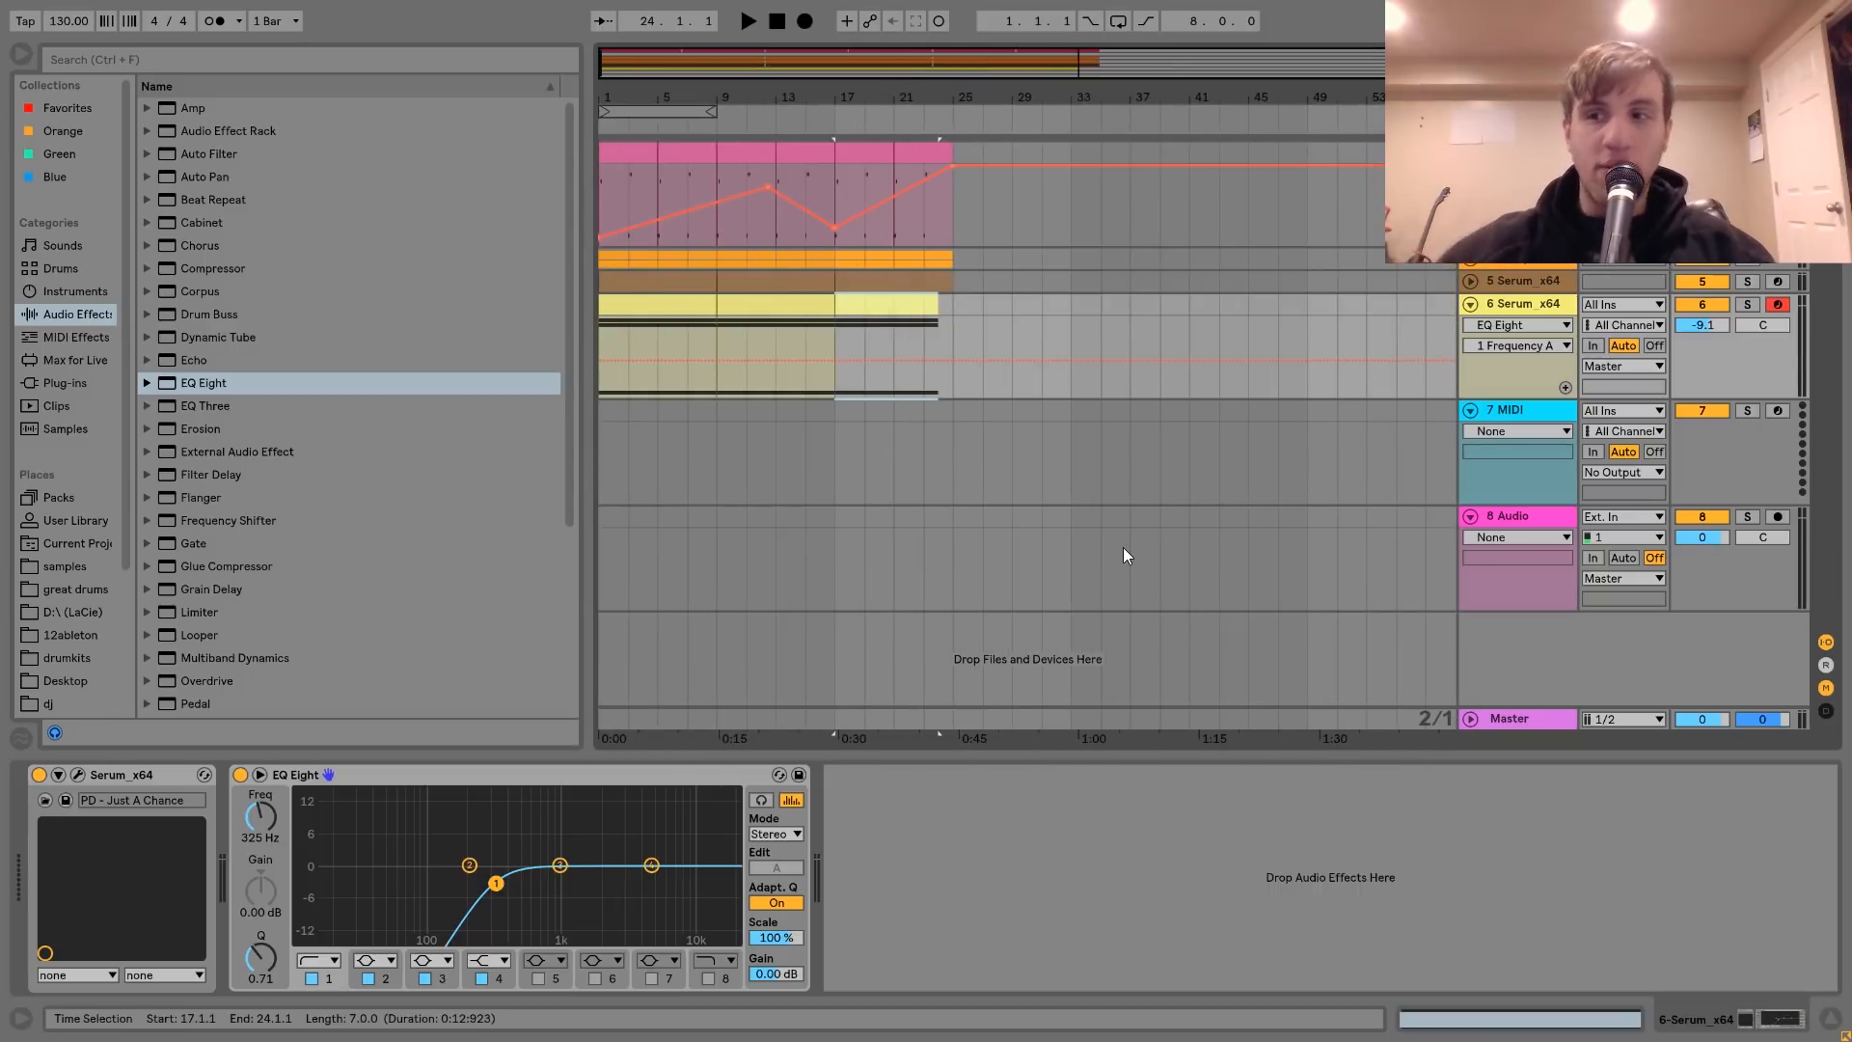
# - Expand the orange group, solo it and audition it from bar 17 with track 3 selected
pyautogui.click(1537, 260)
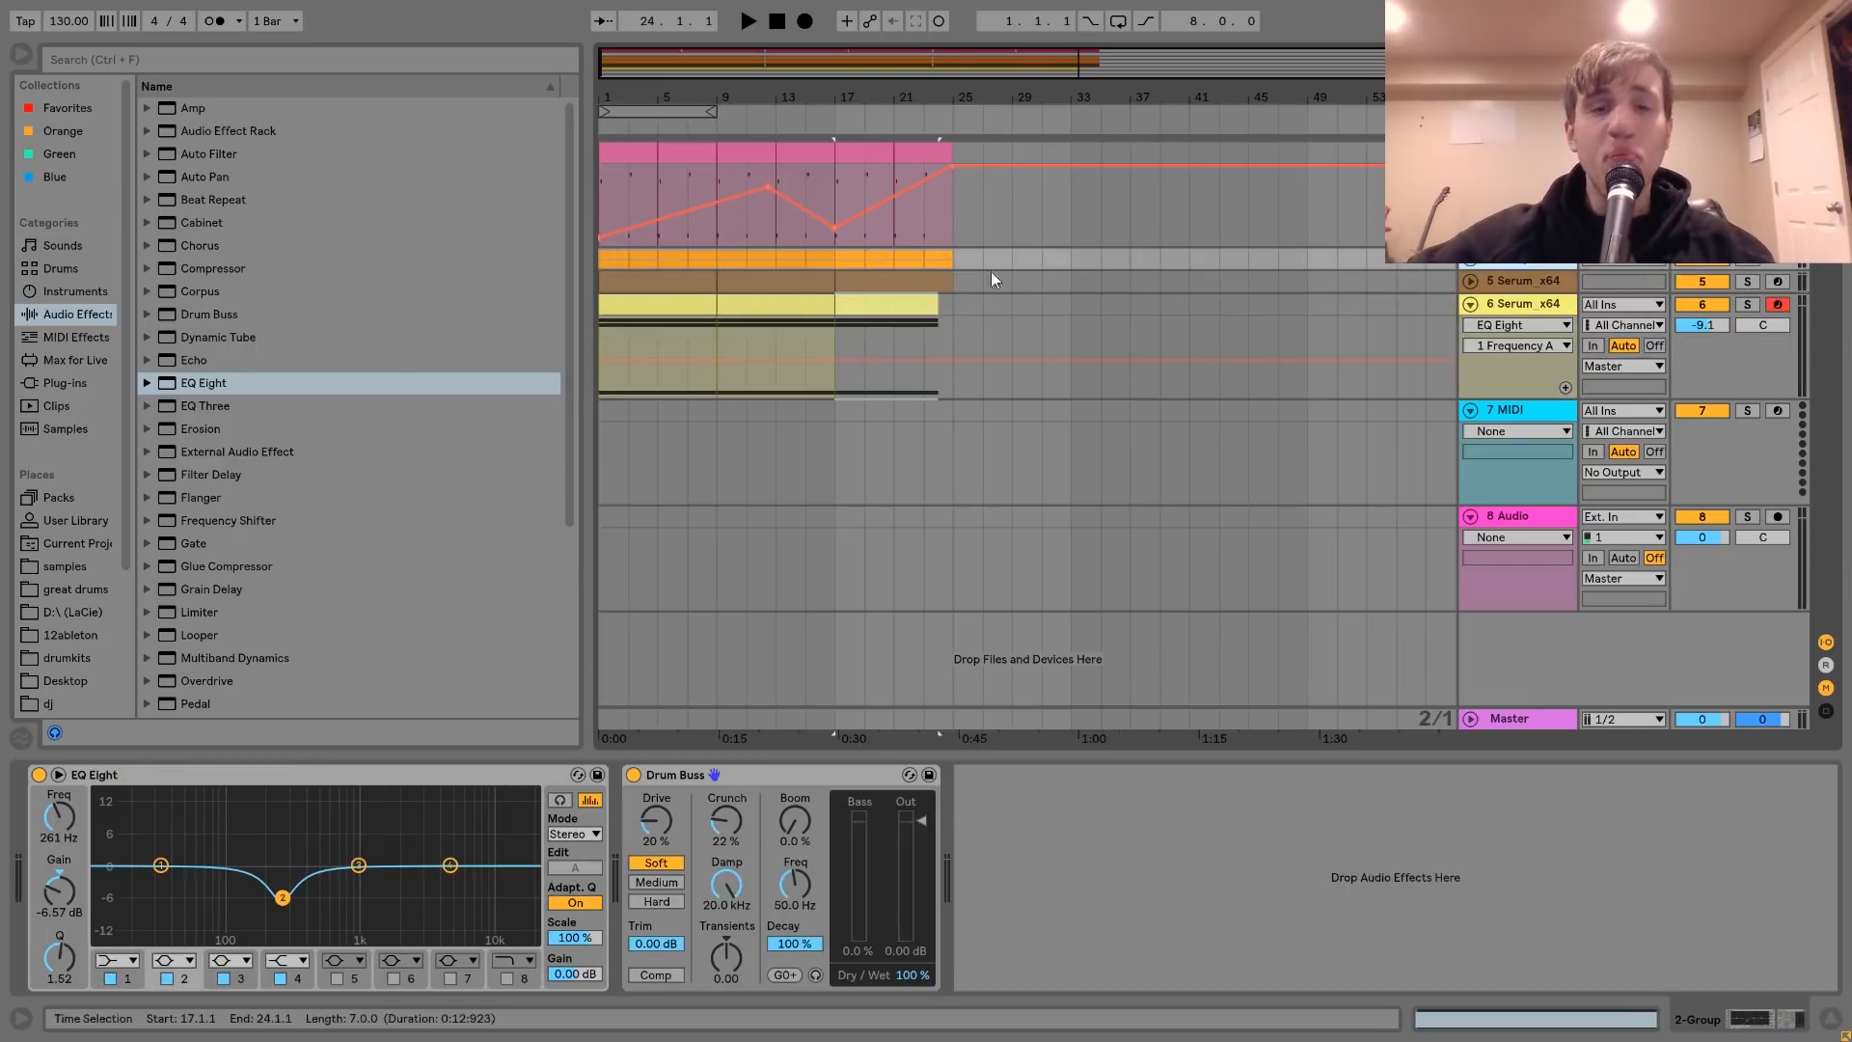
pyautogui.click(1471, 261)
pyautogui.click(1507, 342)
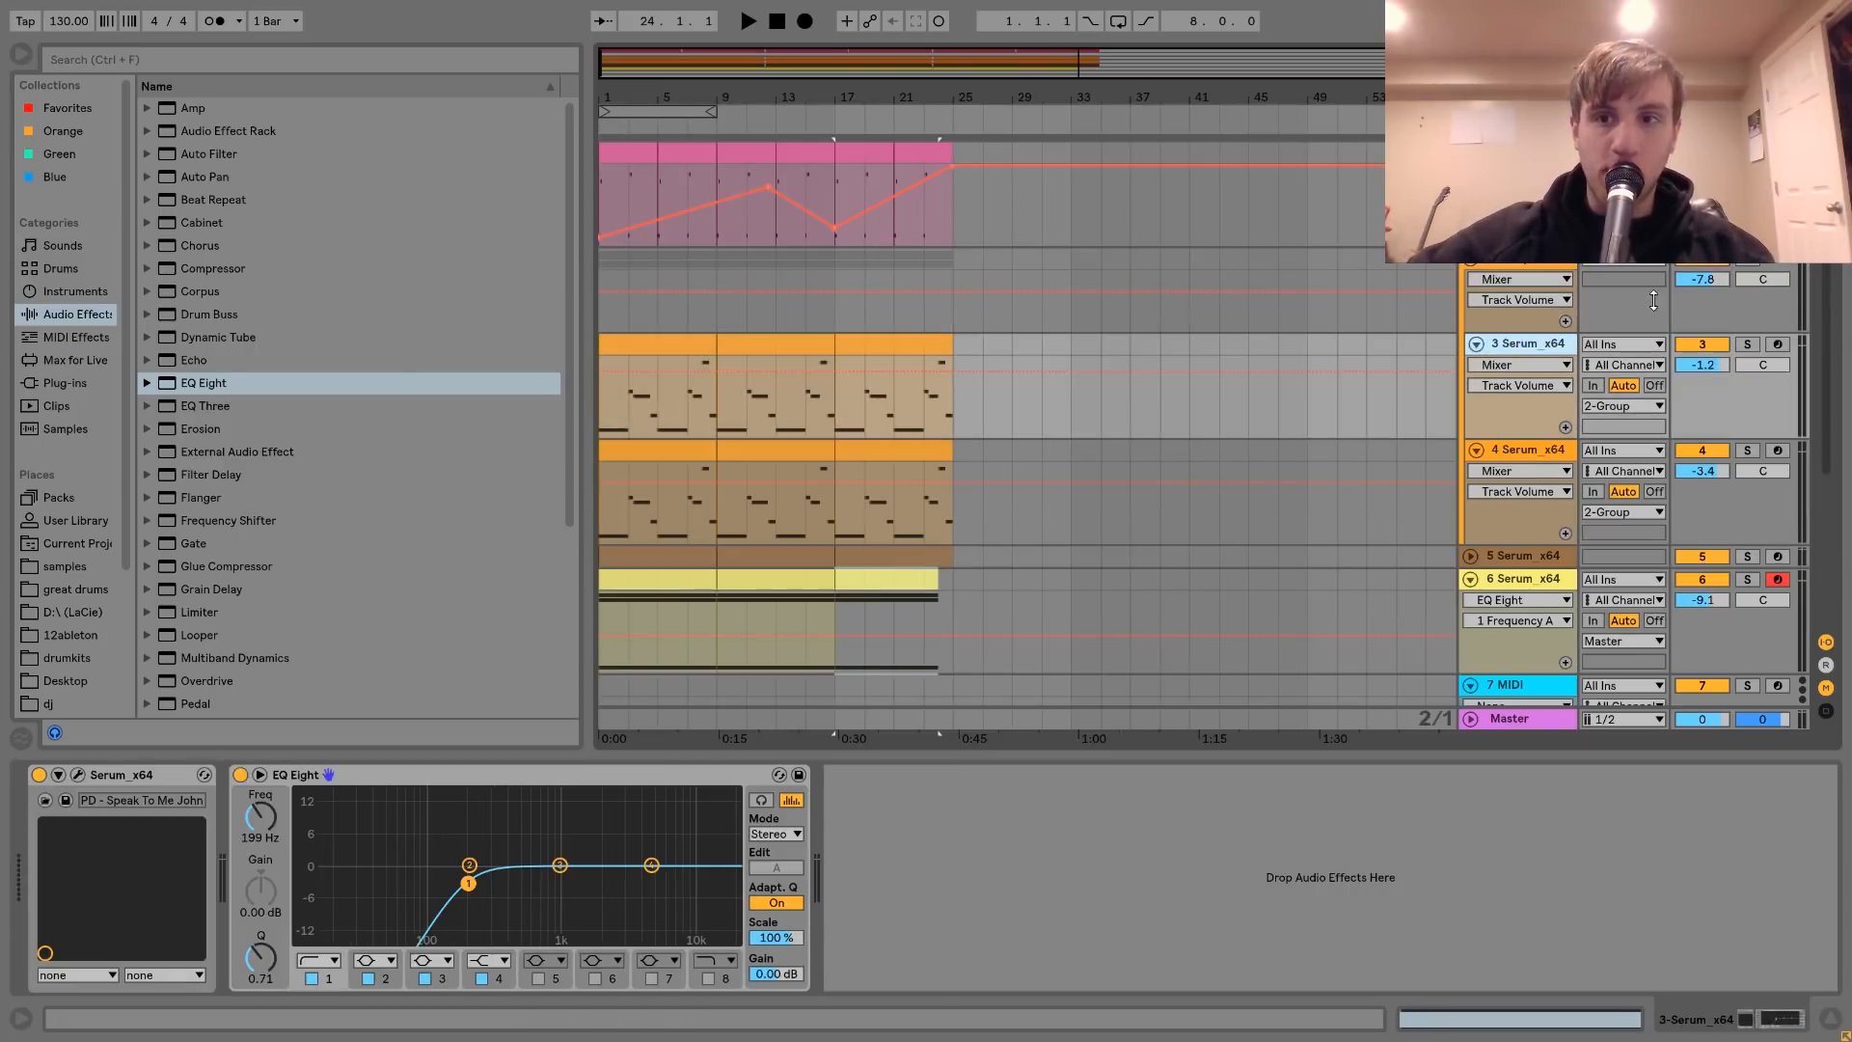
pyautogui.press('space')
pyautogui.click(1537, 267)
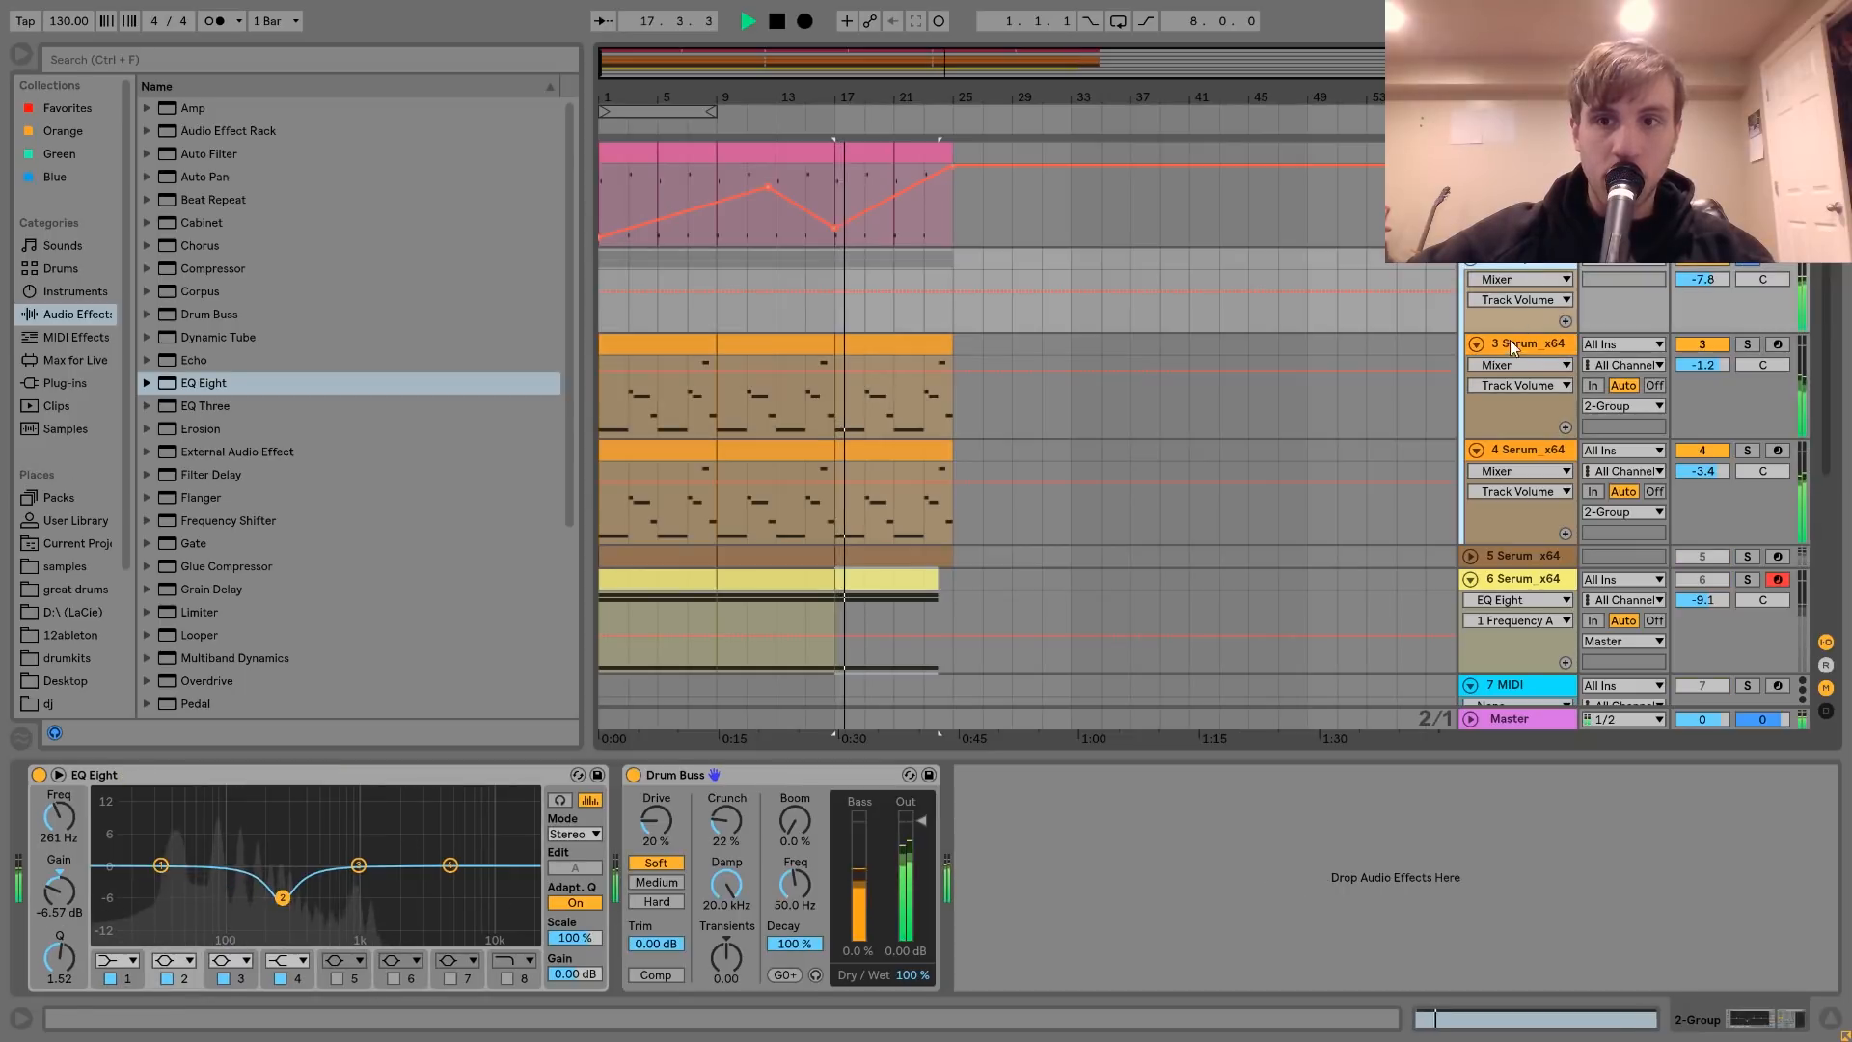
pyautogui.click(1507, 342)
pyautogui.press('space')
# - Expose DIRT, WT and Fil Cutoff of track 3's Serum as device parameters, with the filter cutoff at 80 Hz
pyautogui.click(58, 774)
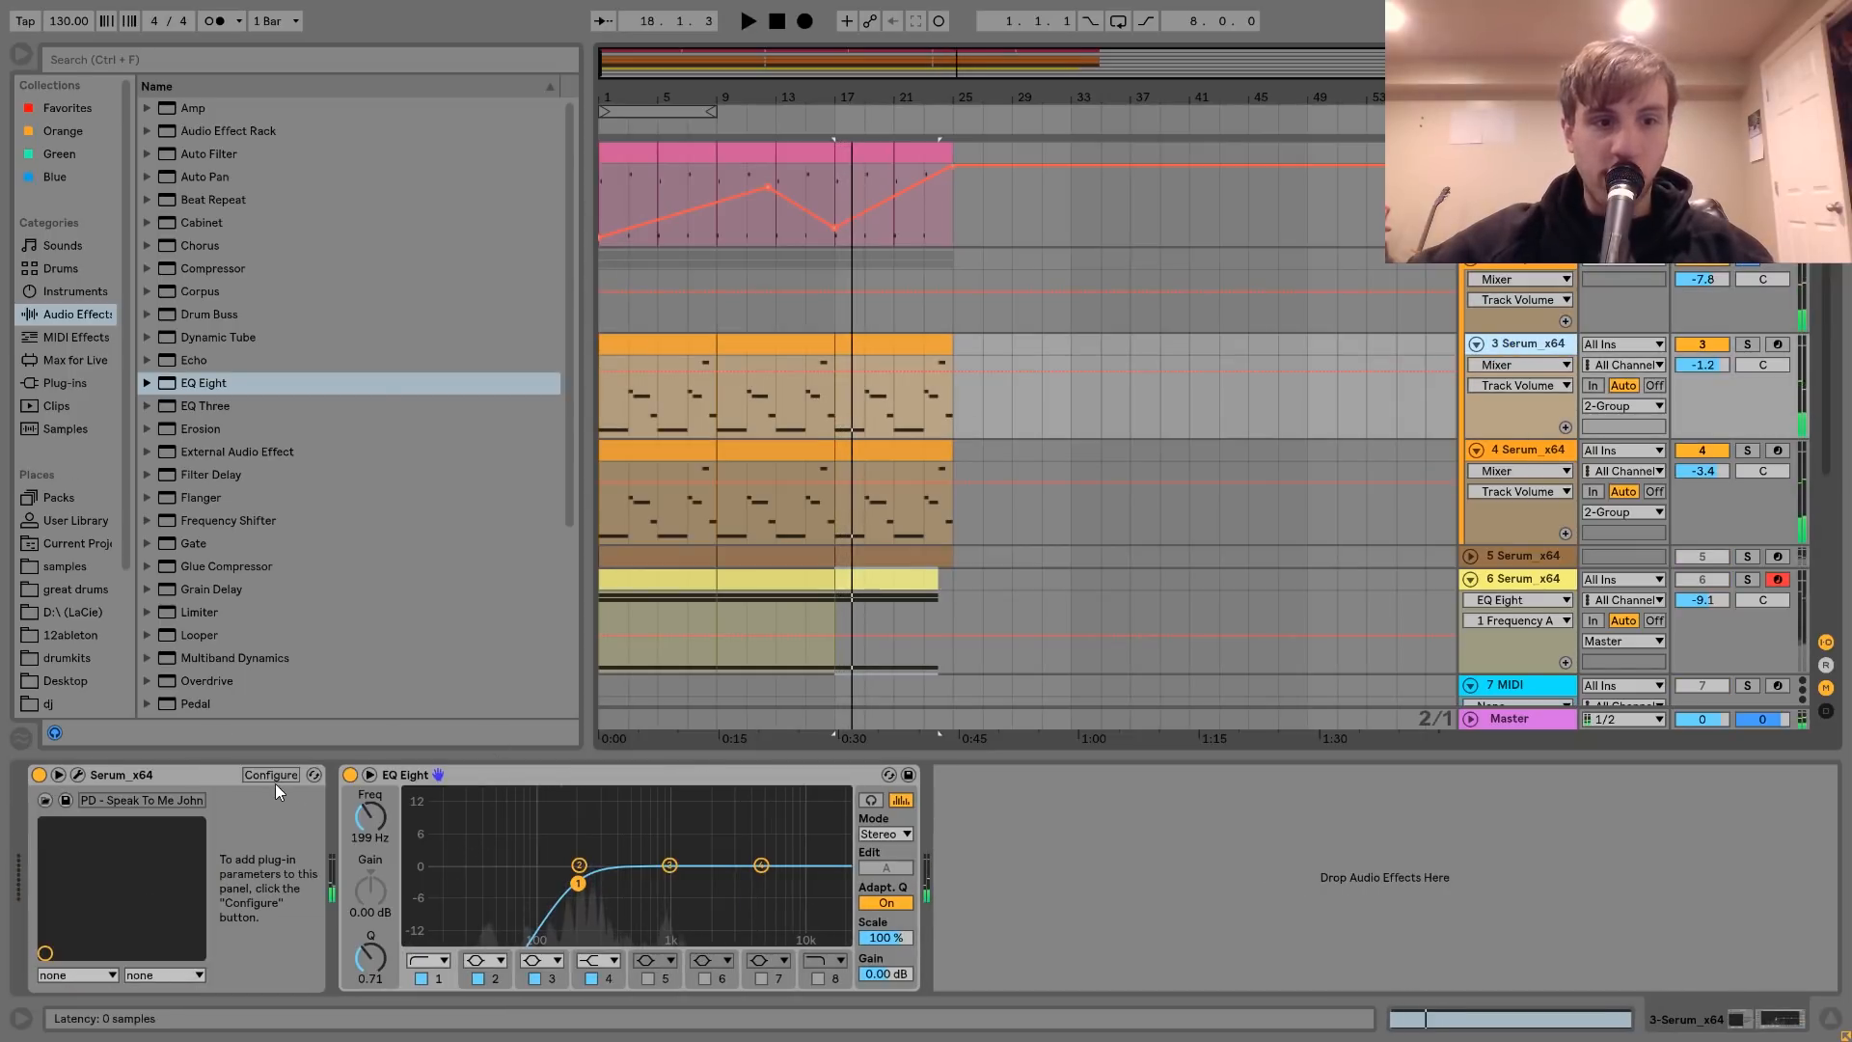
pyautogui.click(272, 775)
pyautogui.press('space')
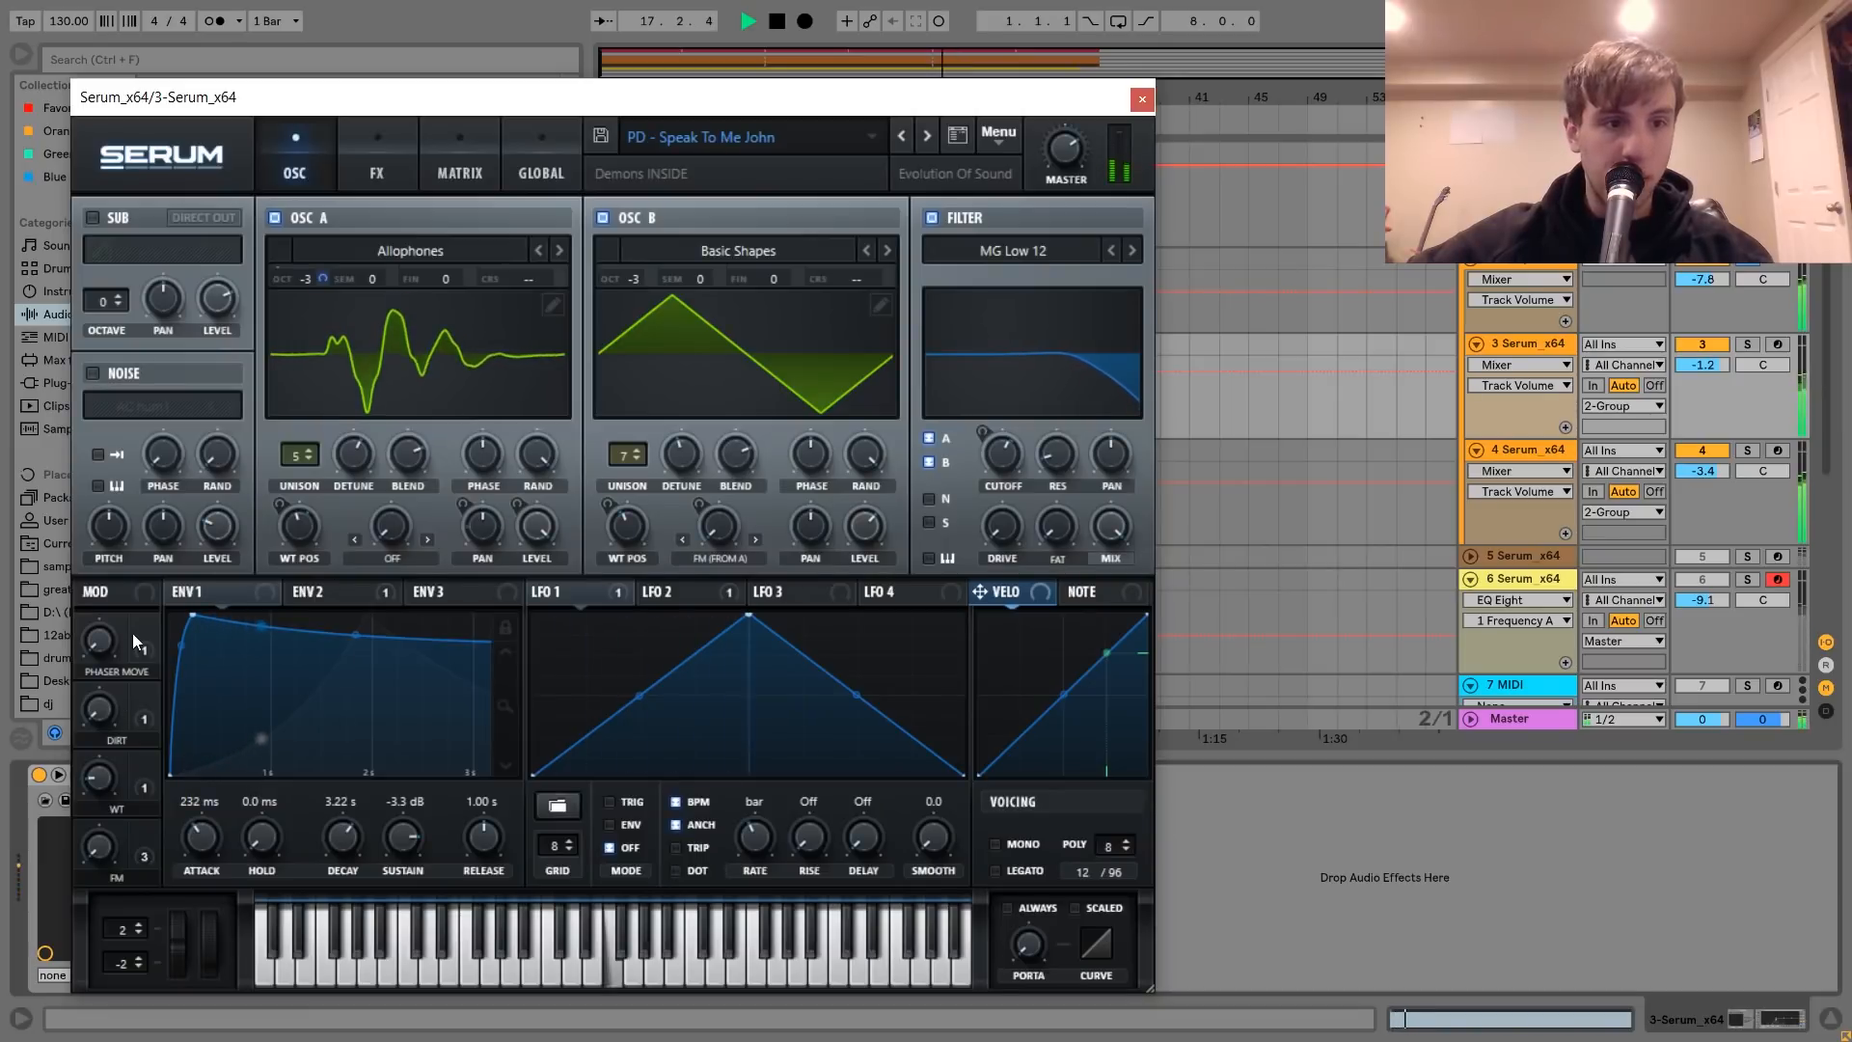
pyautogui.moveTo(104, 702); pyautogui.dragTo(119, 795)
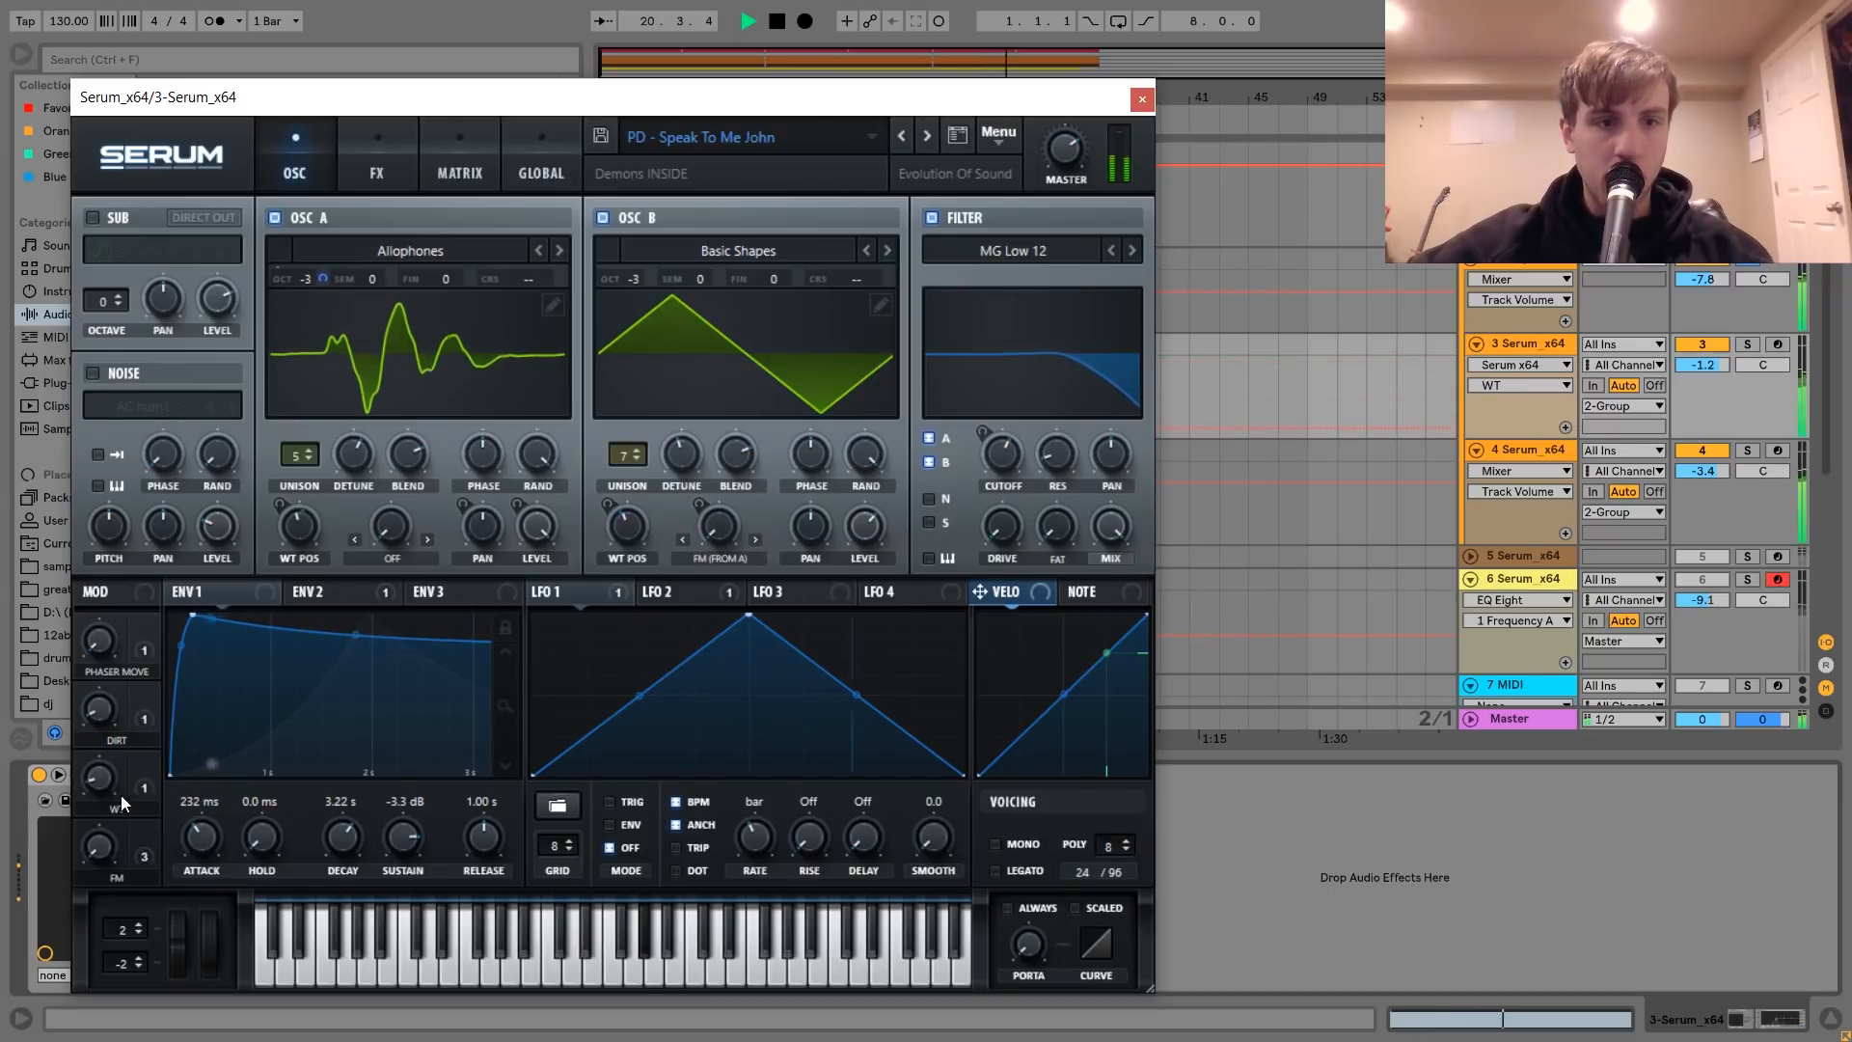
pyautogui.moveTo(1000, 457); pyautogui.dragTo(1044, 592)
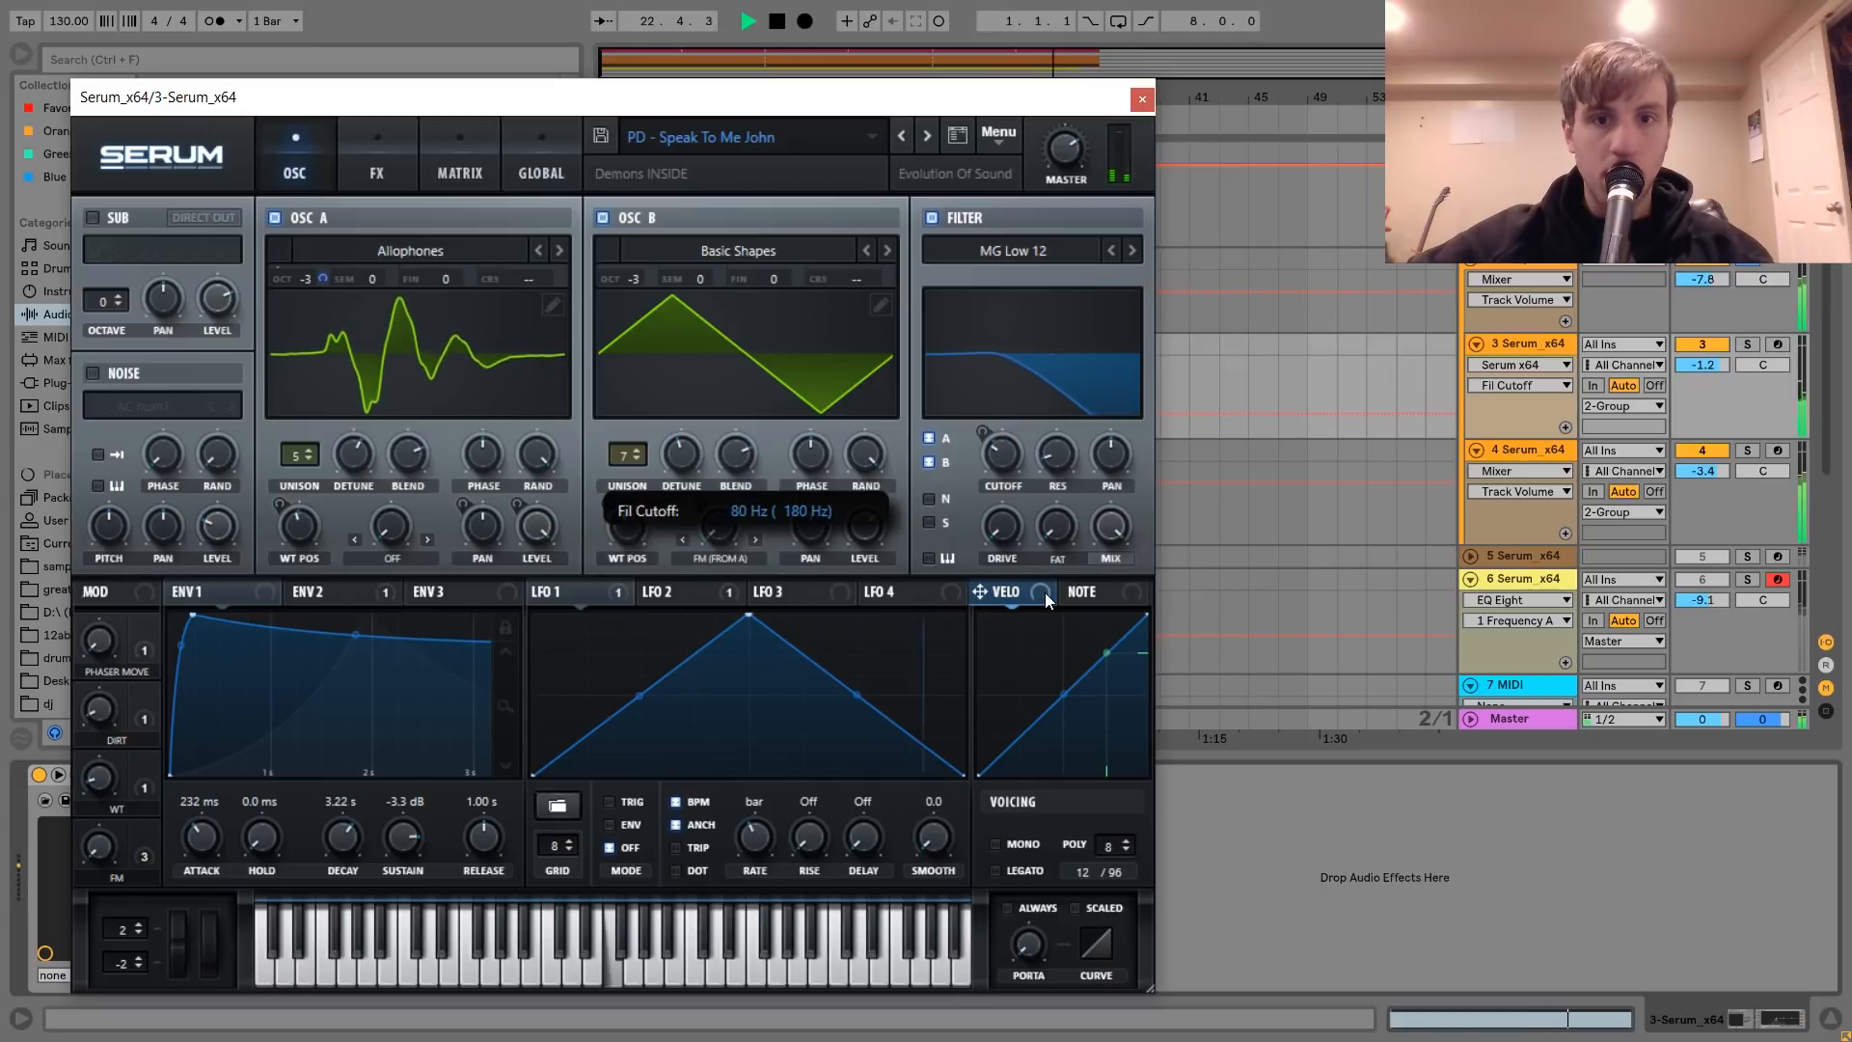
pyautogui.click(1142, 100)
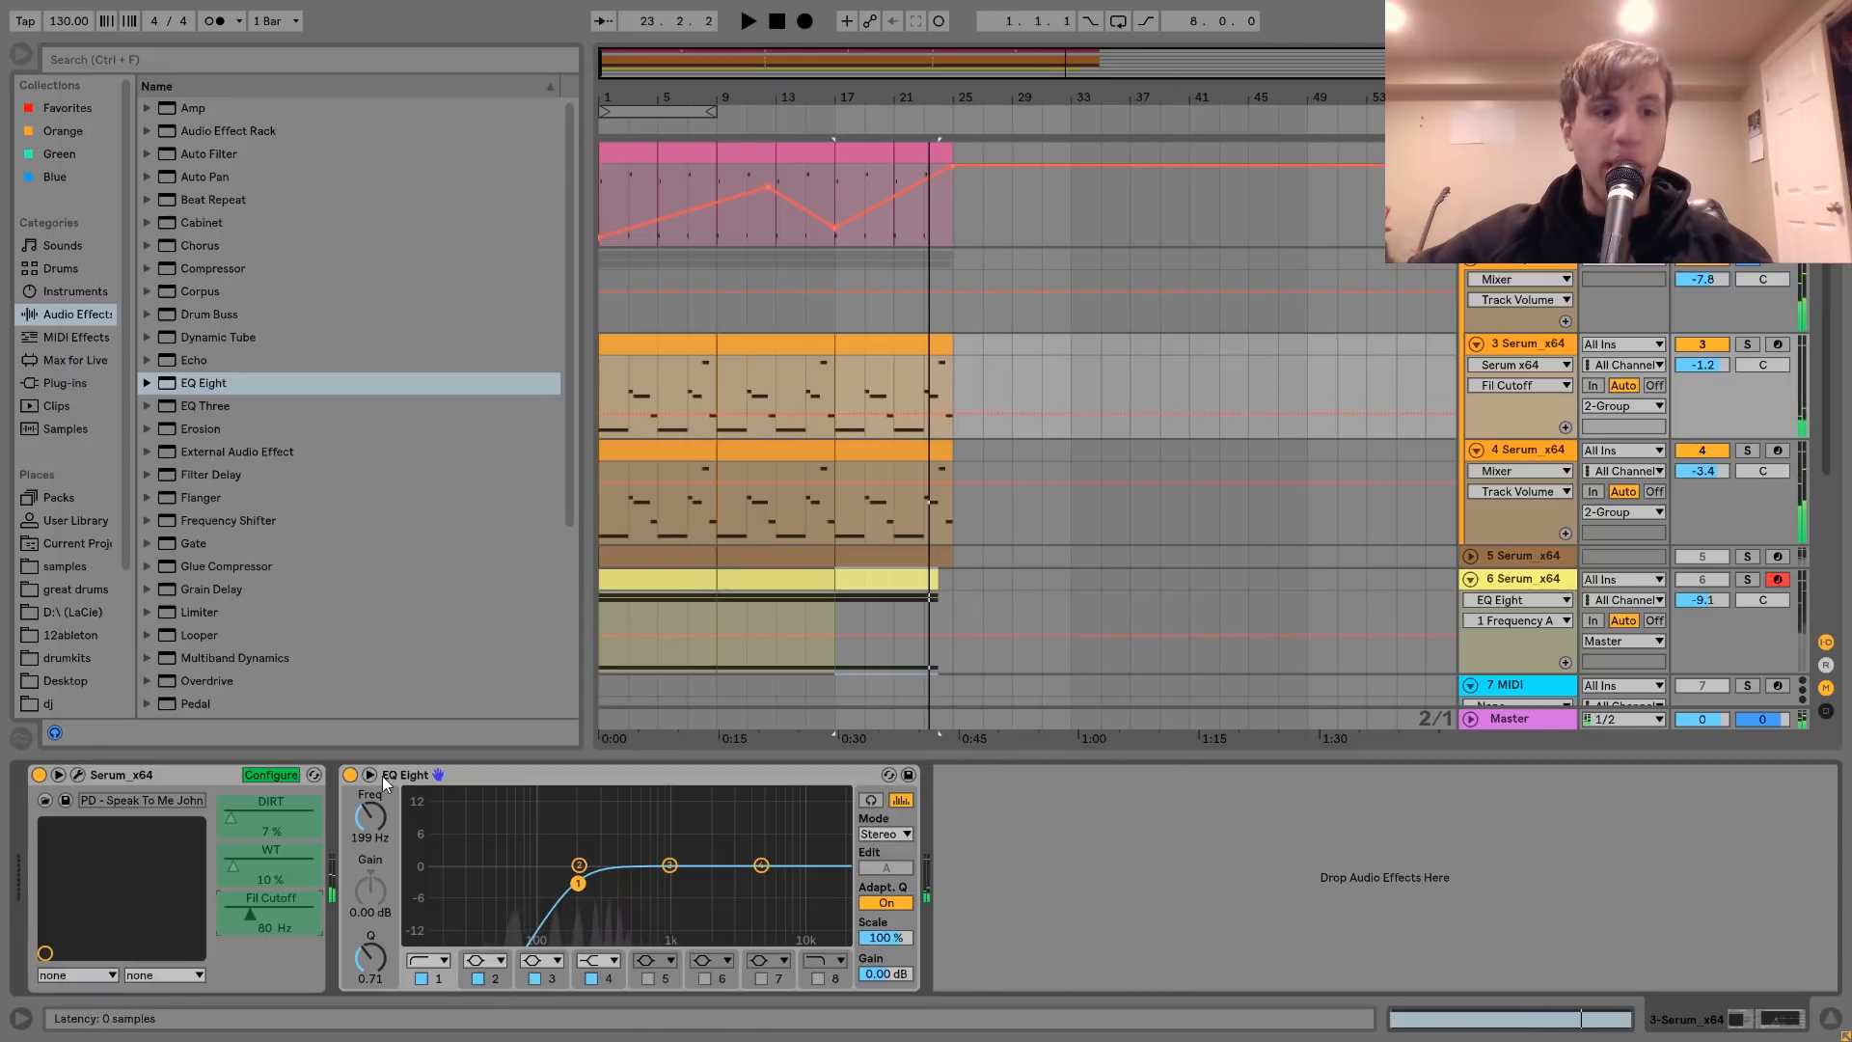
pyautogui.click(262, 777)
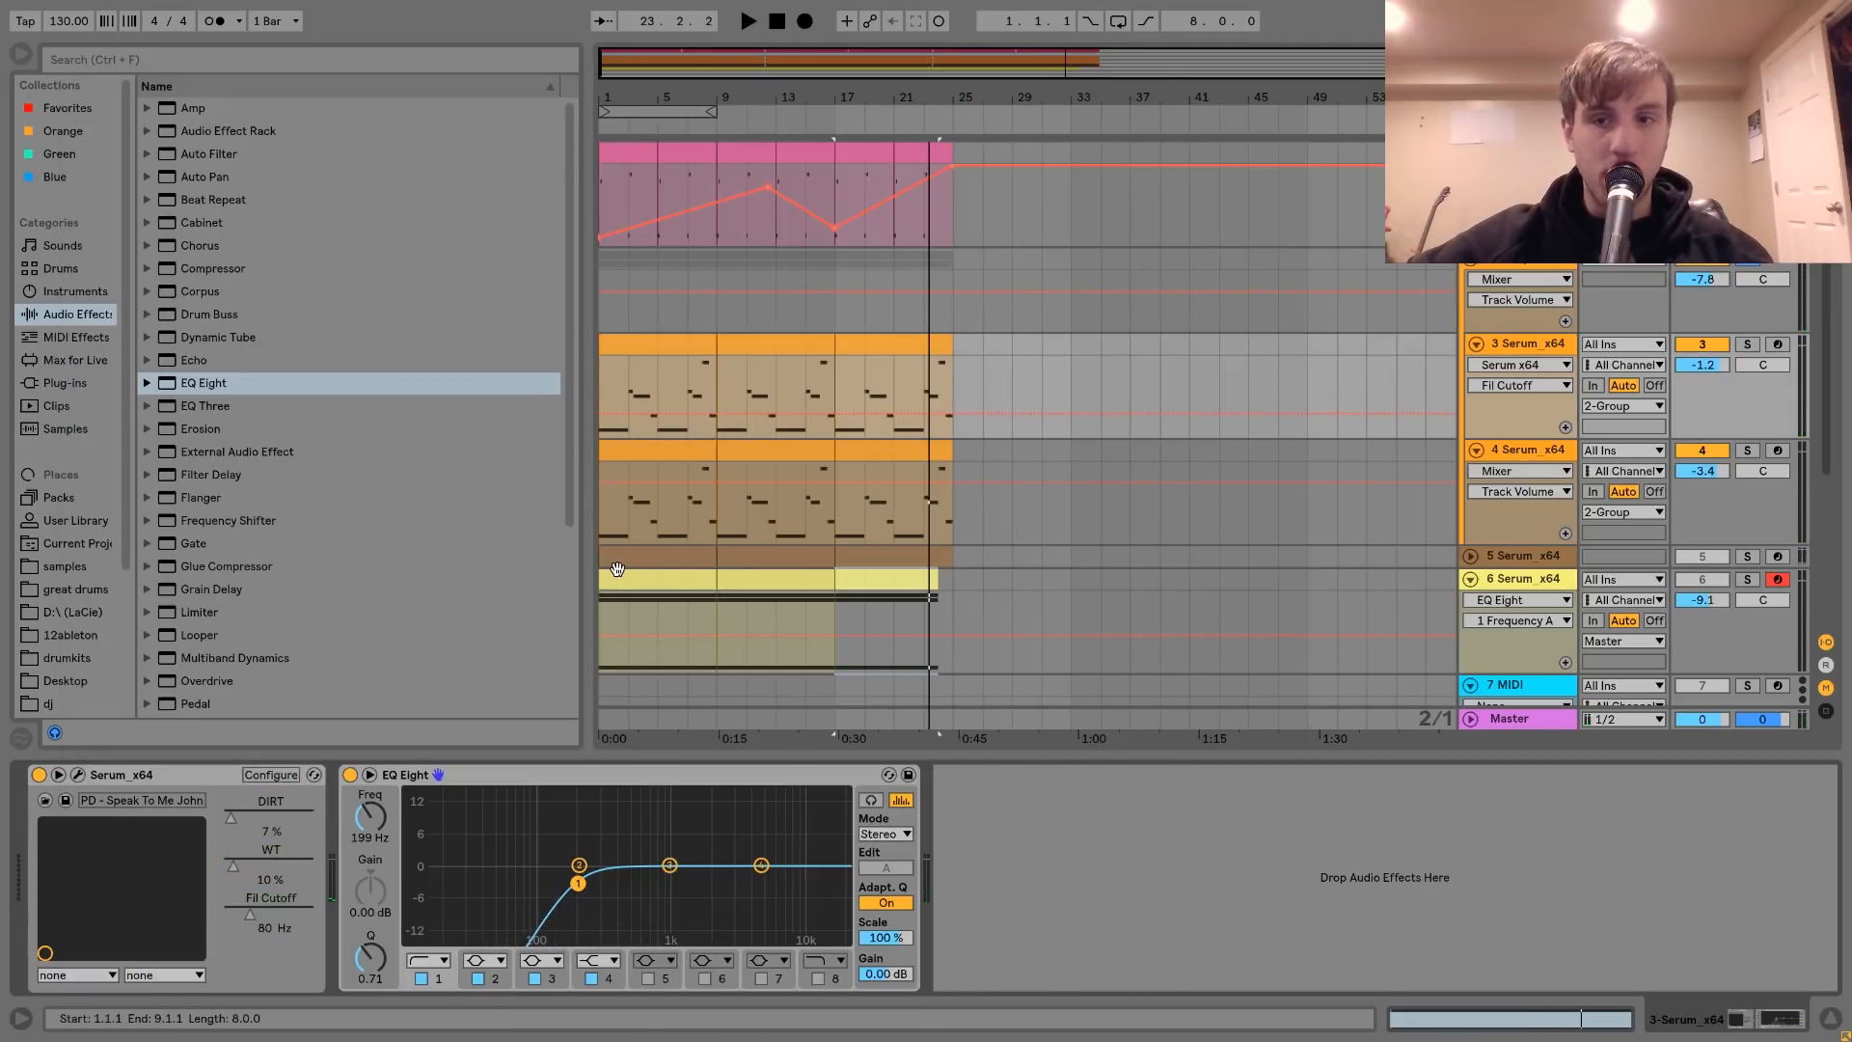
# - Draw track 3's filter cutoff automation from 0.21 at bar 1 to a peak at bar 17, a dip at bar 19 and 0.79 at bar 25
pyautogui.press('space')
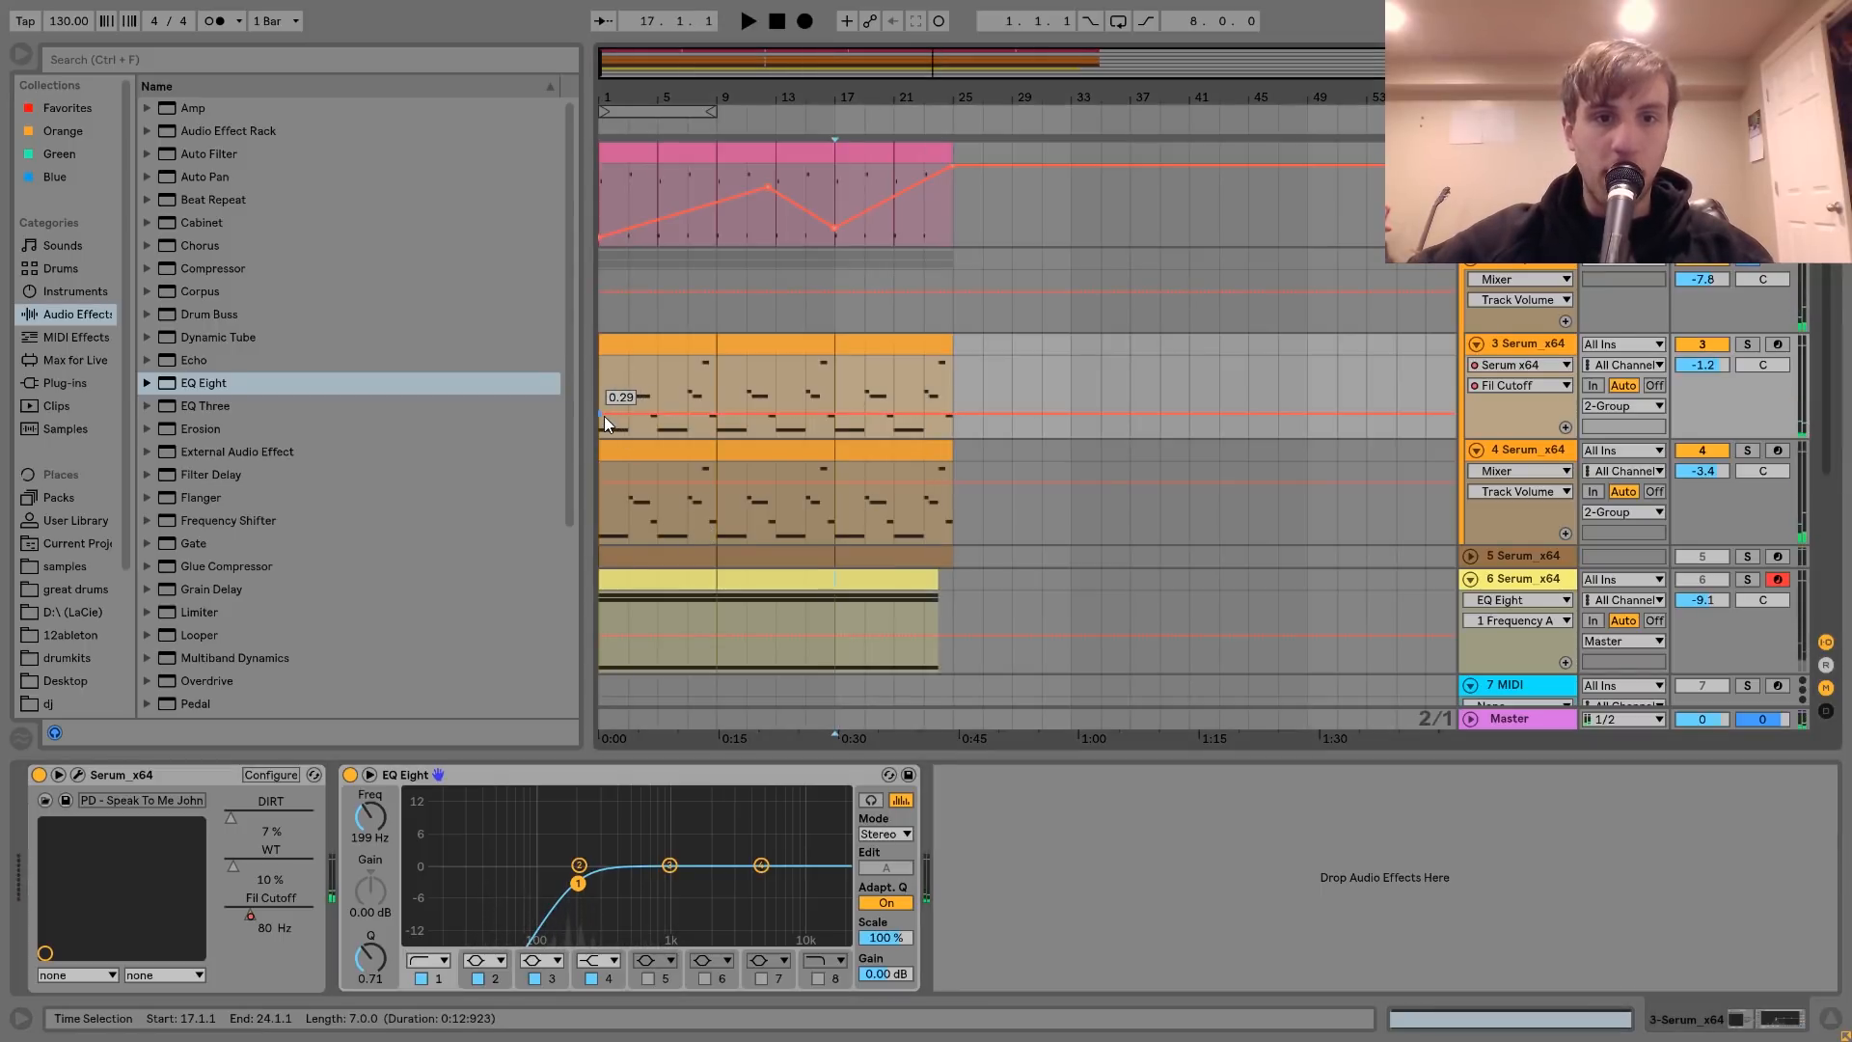
pyautogui.click(685, 345)
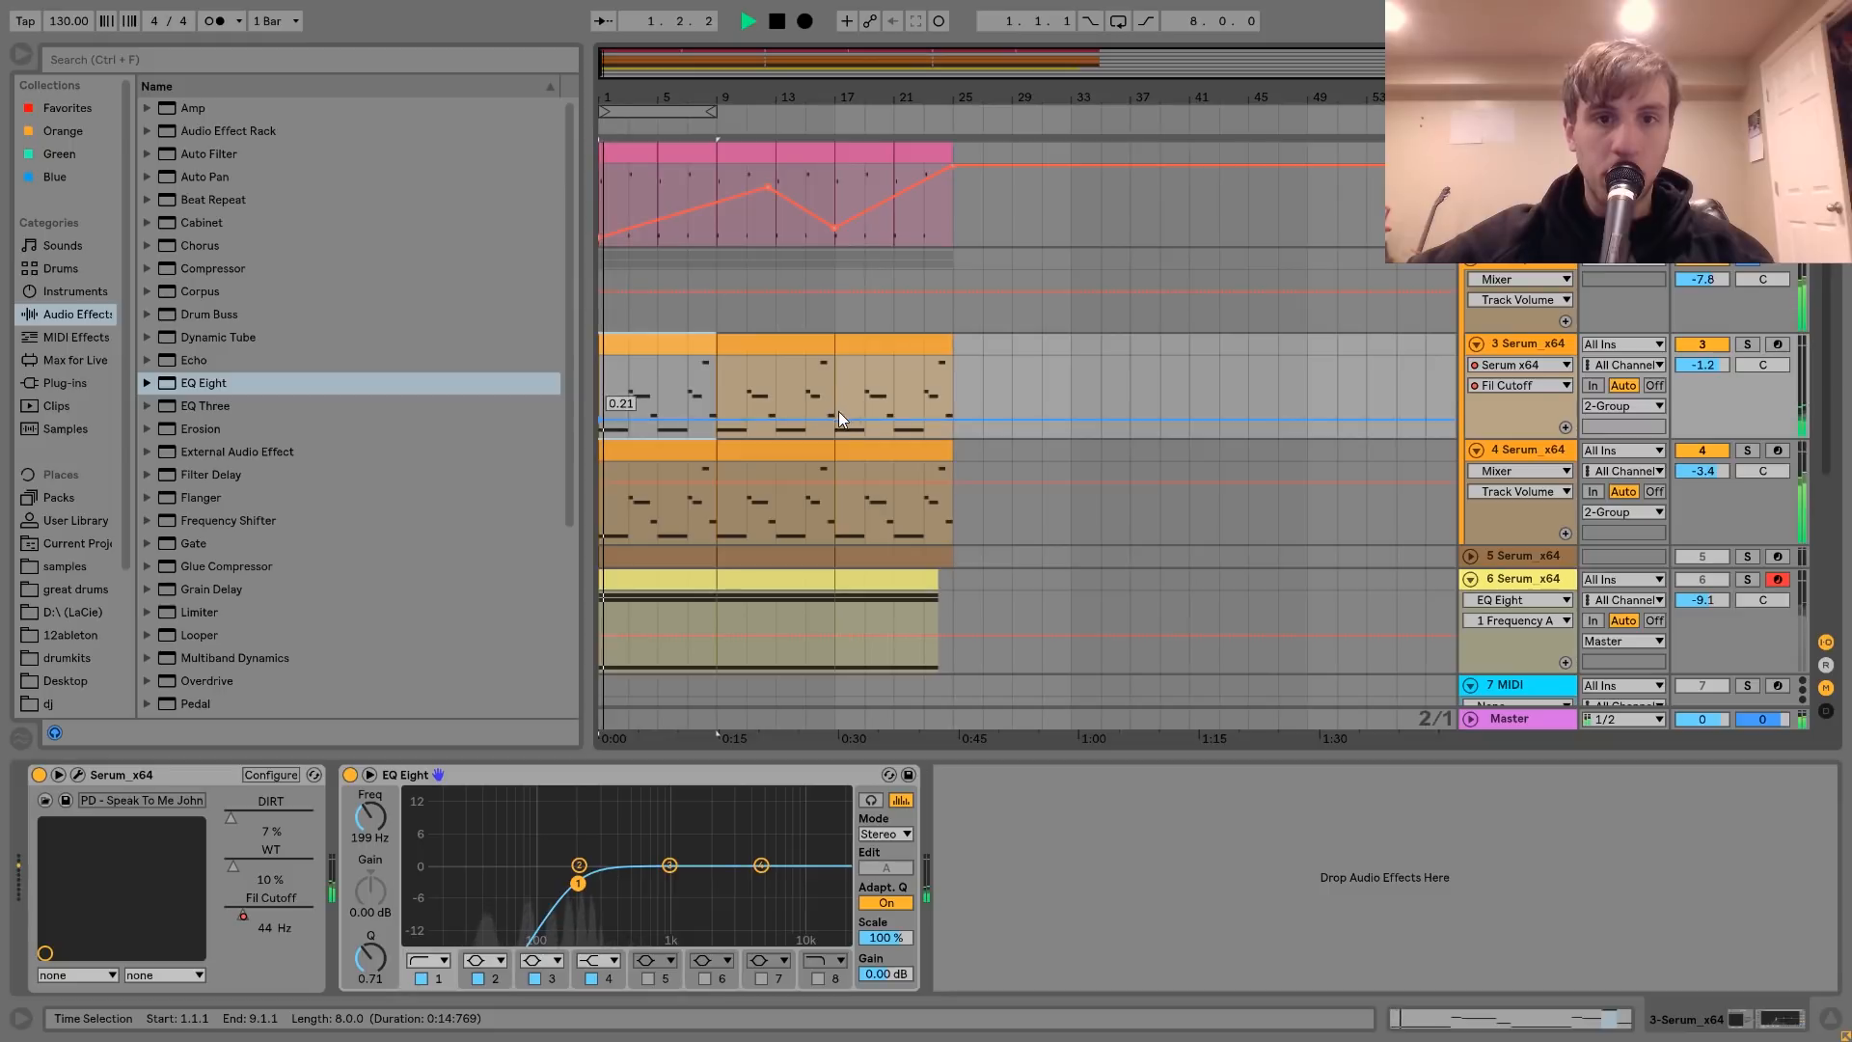
pyautogui.moveTo(833, 419); pyautogui.dragTo(952, 376)
pyautogui.click(806, 413)
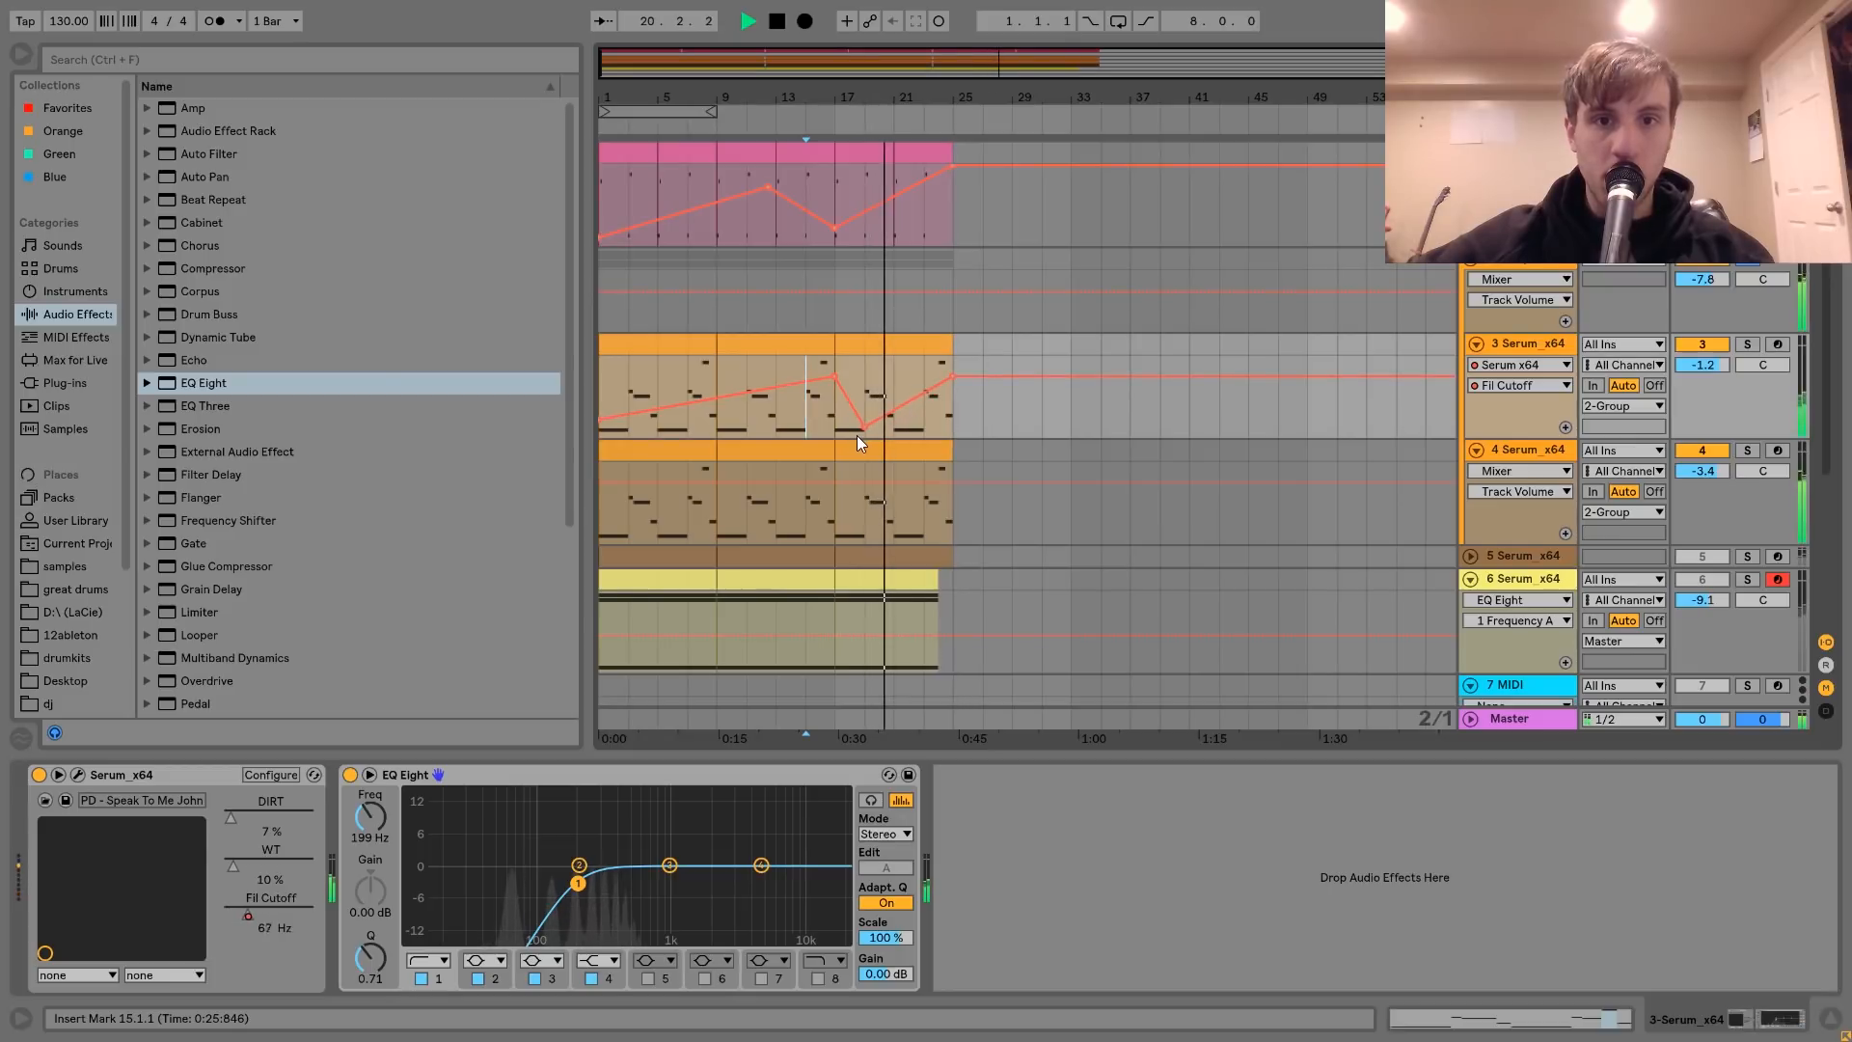
pyautogui.moveTo(865, 427); pyautogui.dragTo(865, 420)
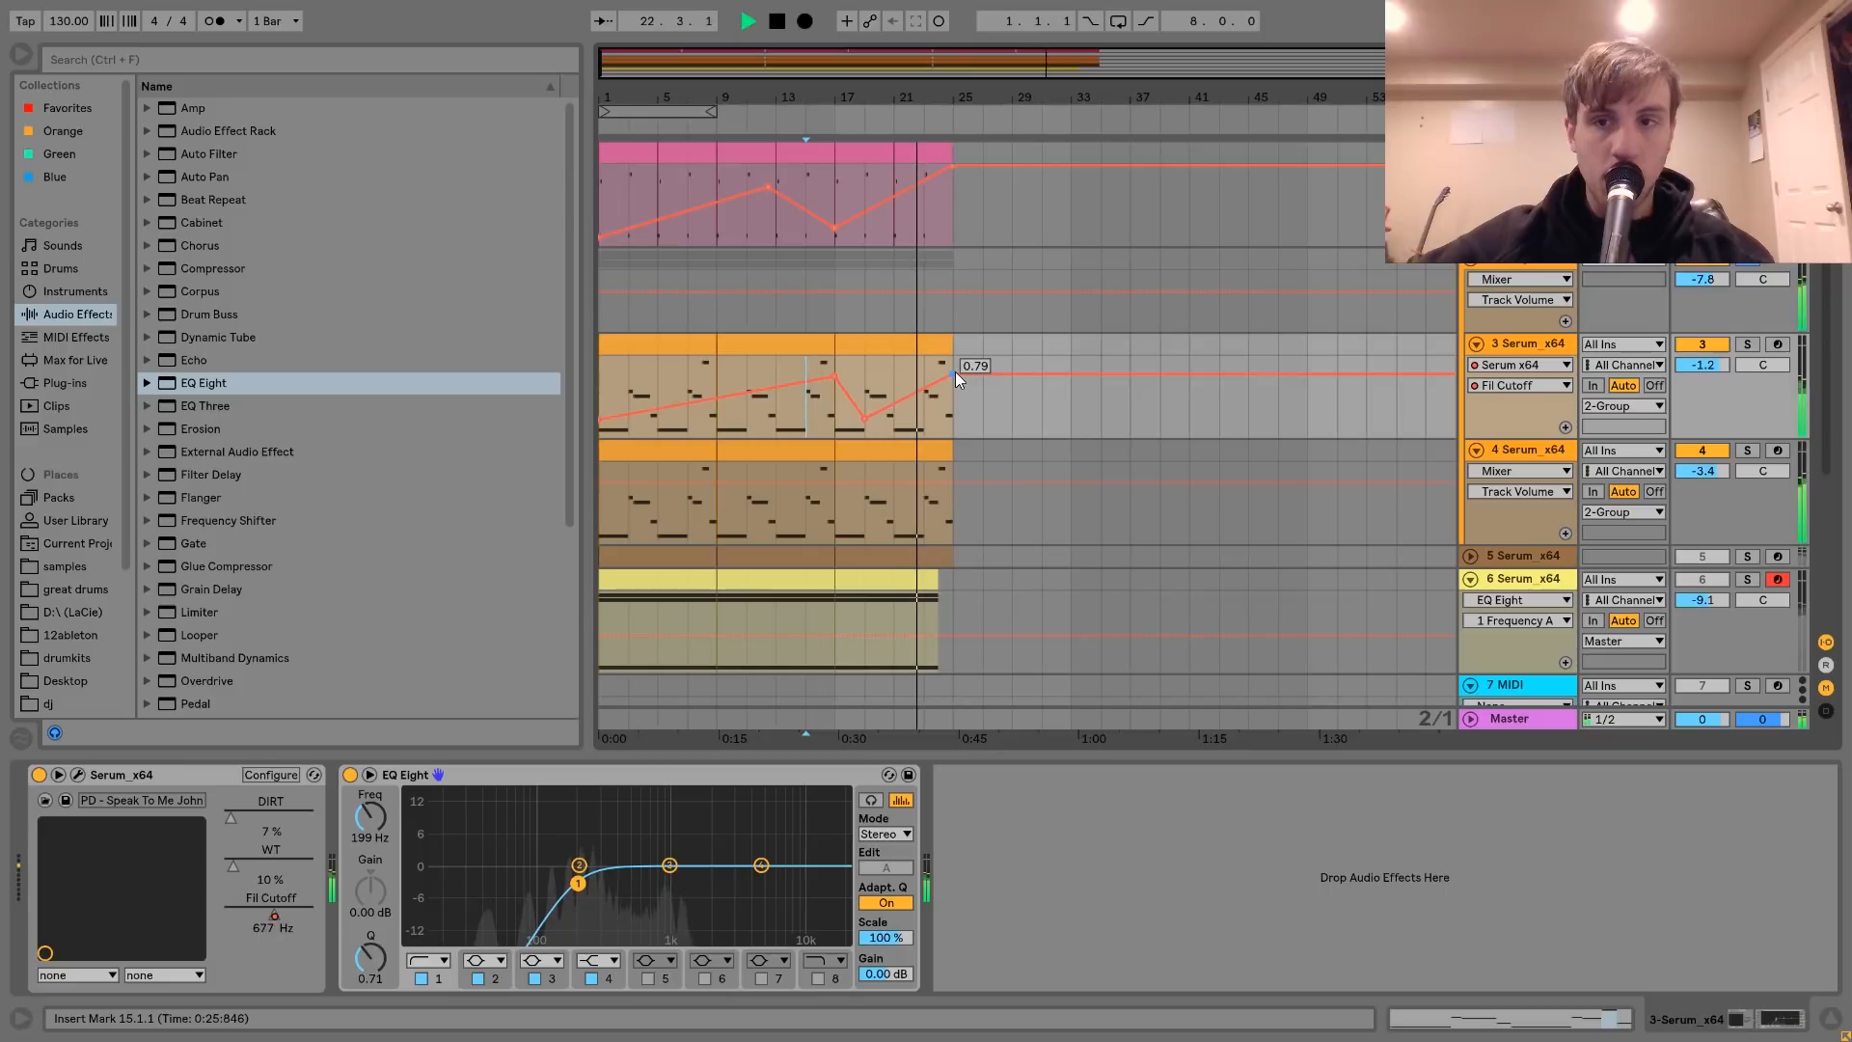
# - Collapse the orange group, expand the brown track 5 and solo it
pyautogui.click(1473, 262)
pyautogui.click(1473, 261)
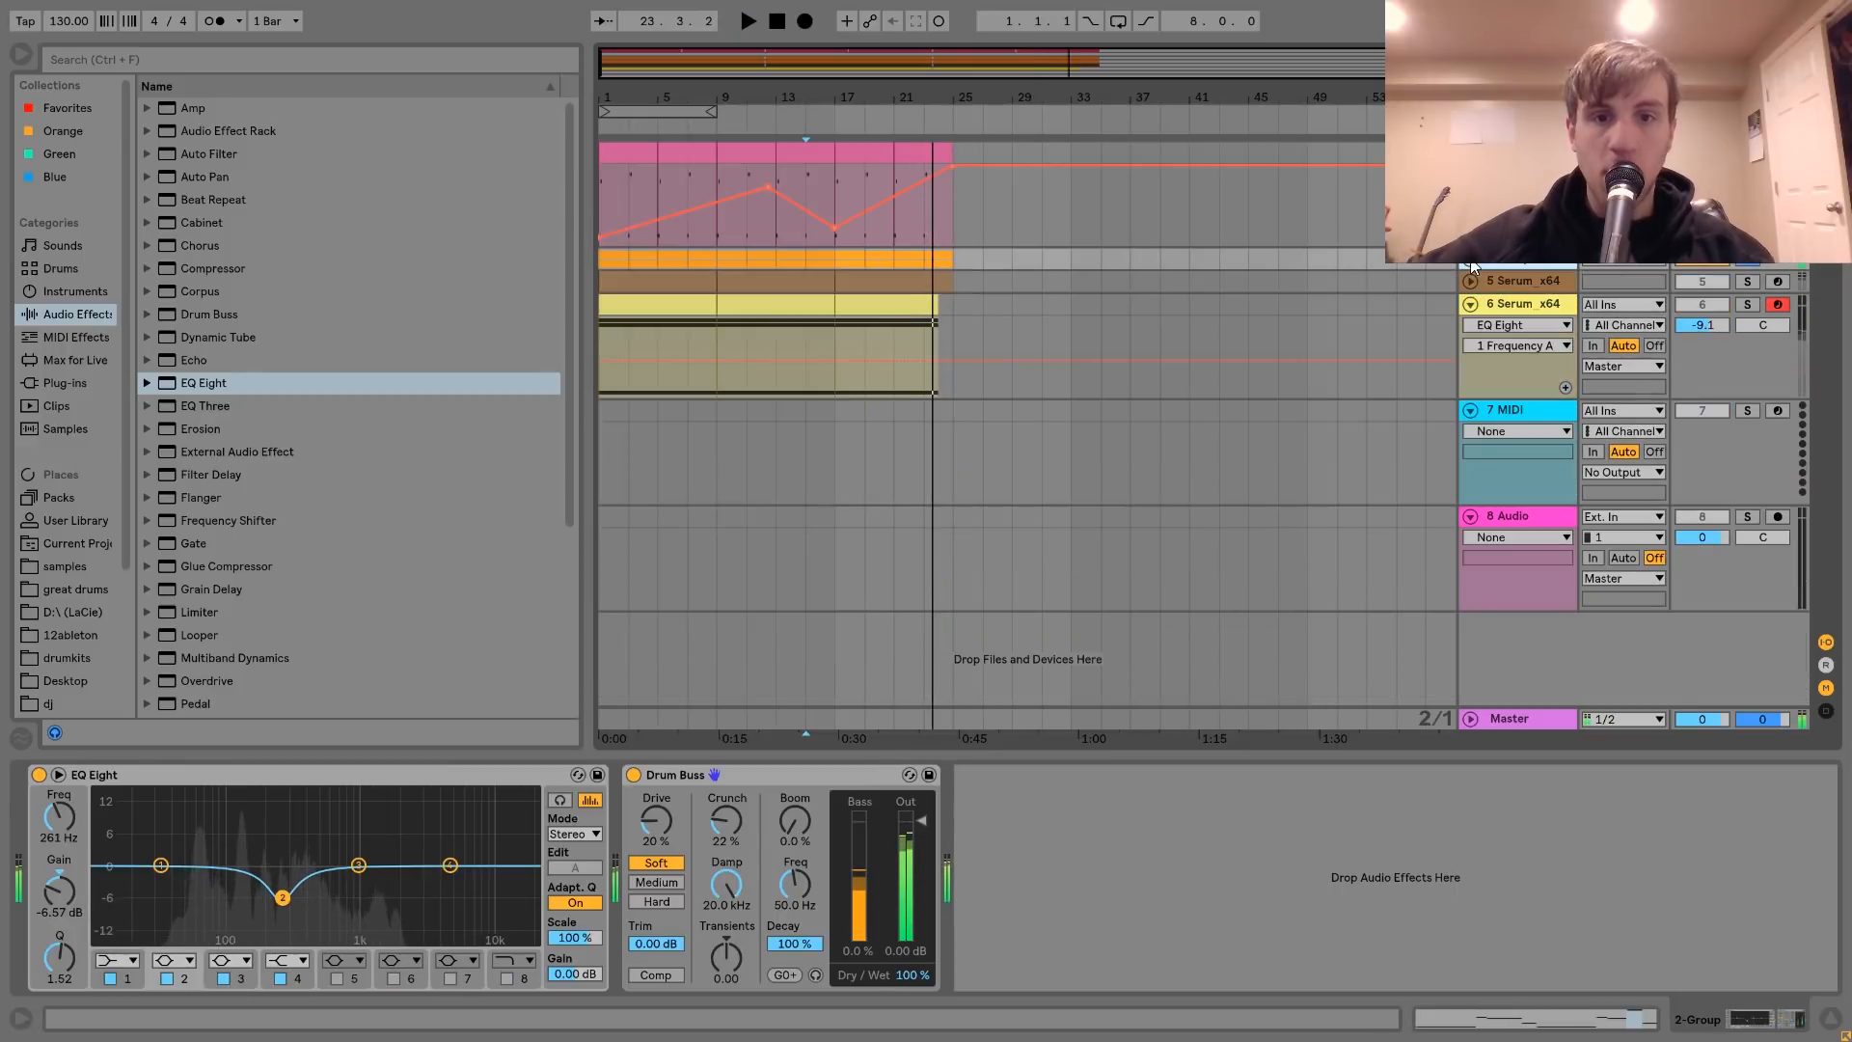
pyautogui.click(1470, 280)
pyautogui.click(1764, 289)
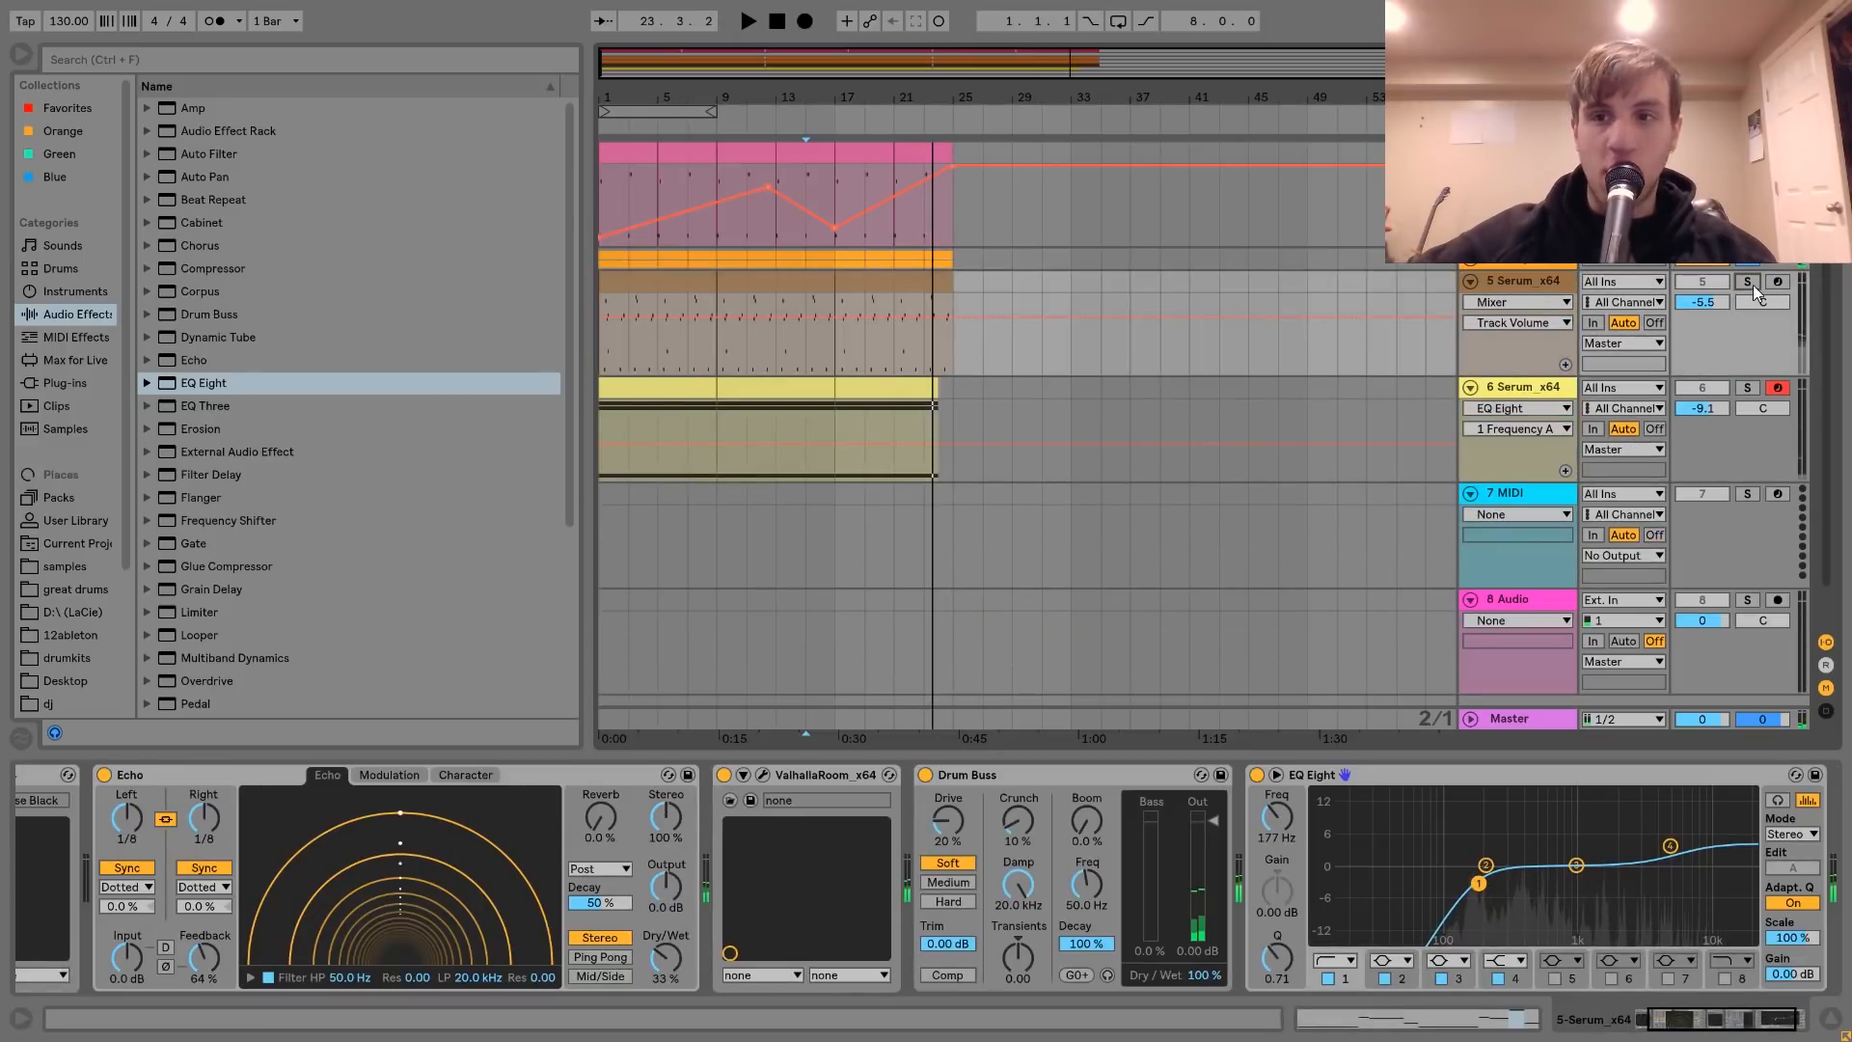
pyautogui.scroll(3, 853, 904)
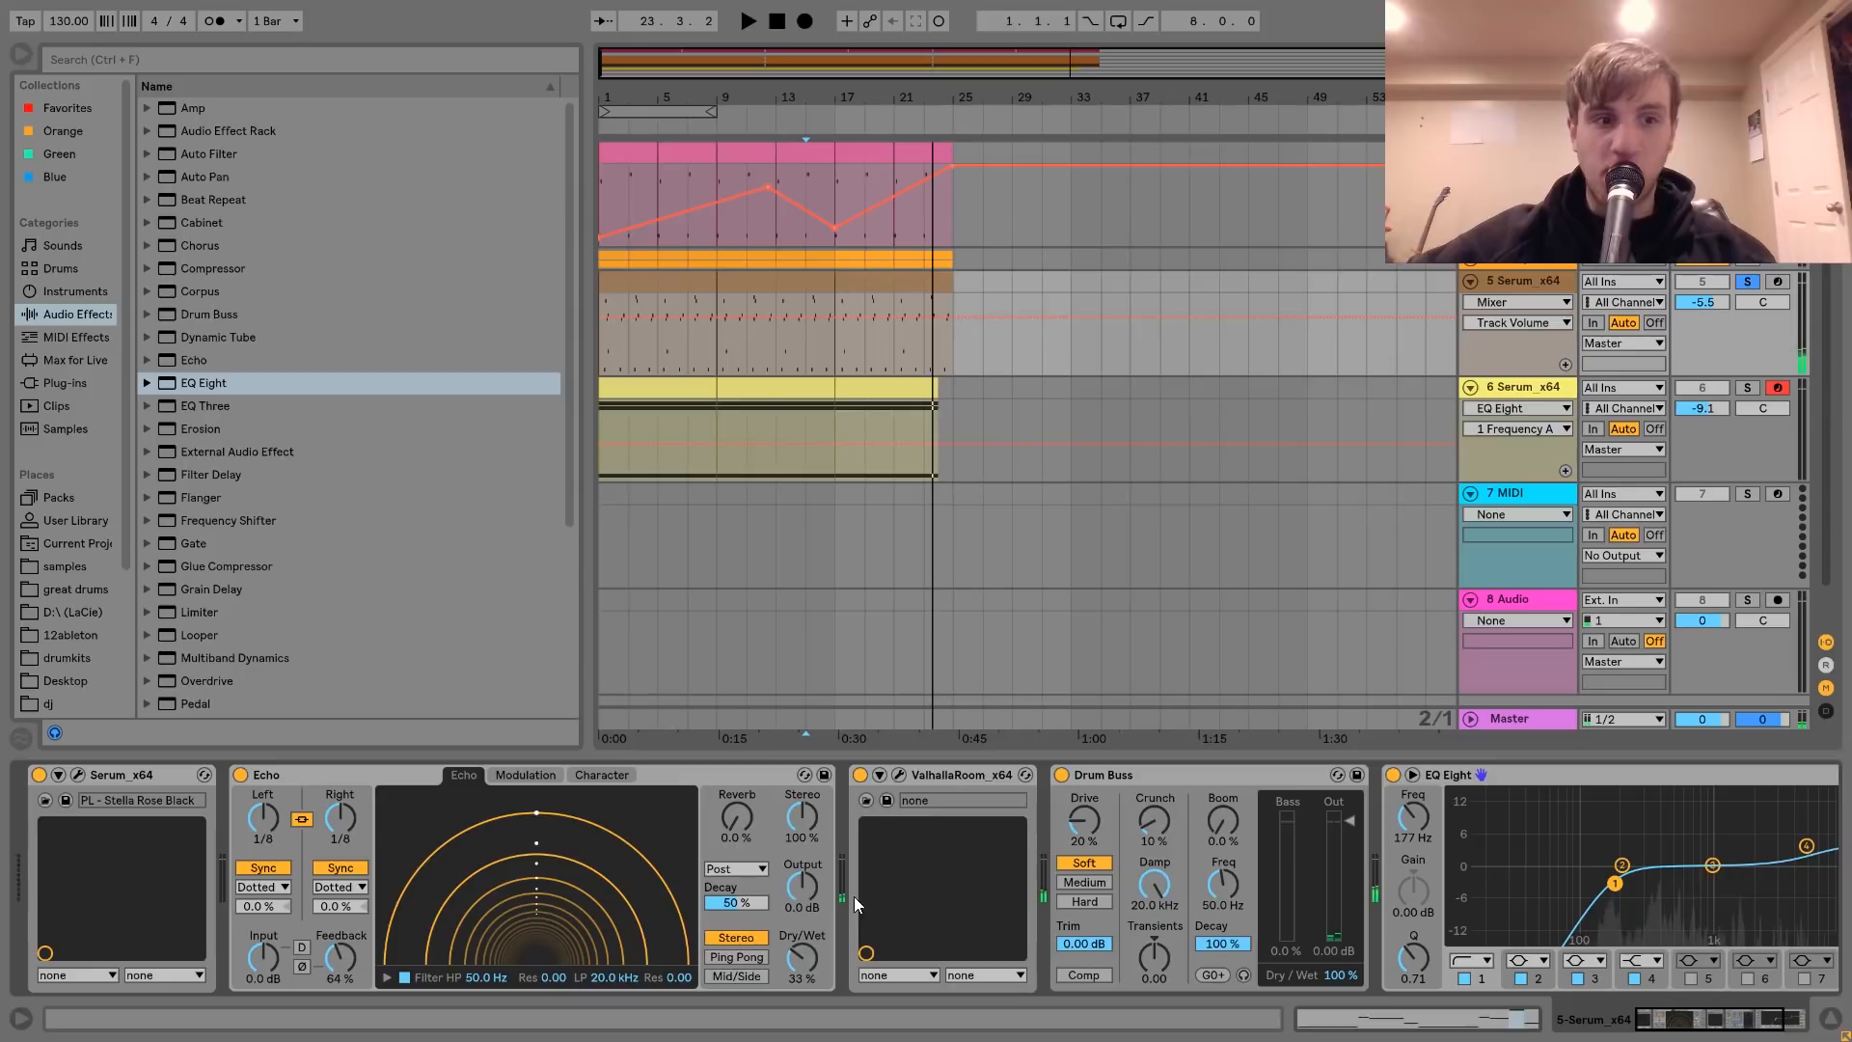
# - Expose the Fil Cutoff of track 5's Serum as a device parameter for automation
pyautogui.click(58, 775)
pyautogui.click(276, 777)
pyautogui.press('space')
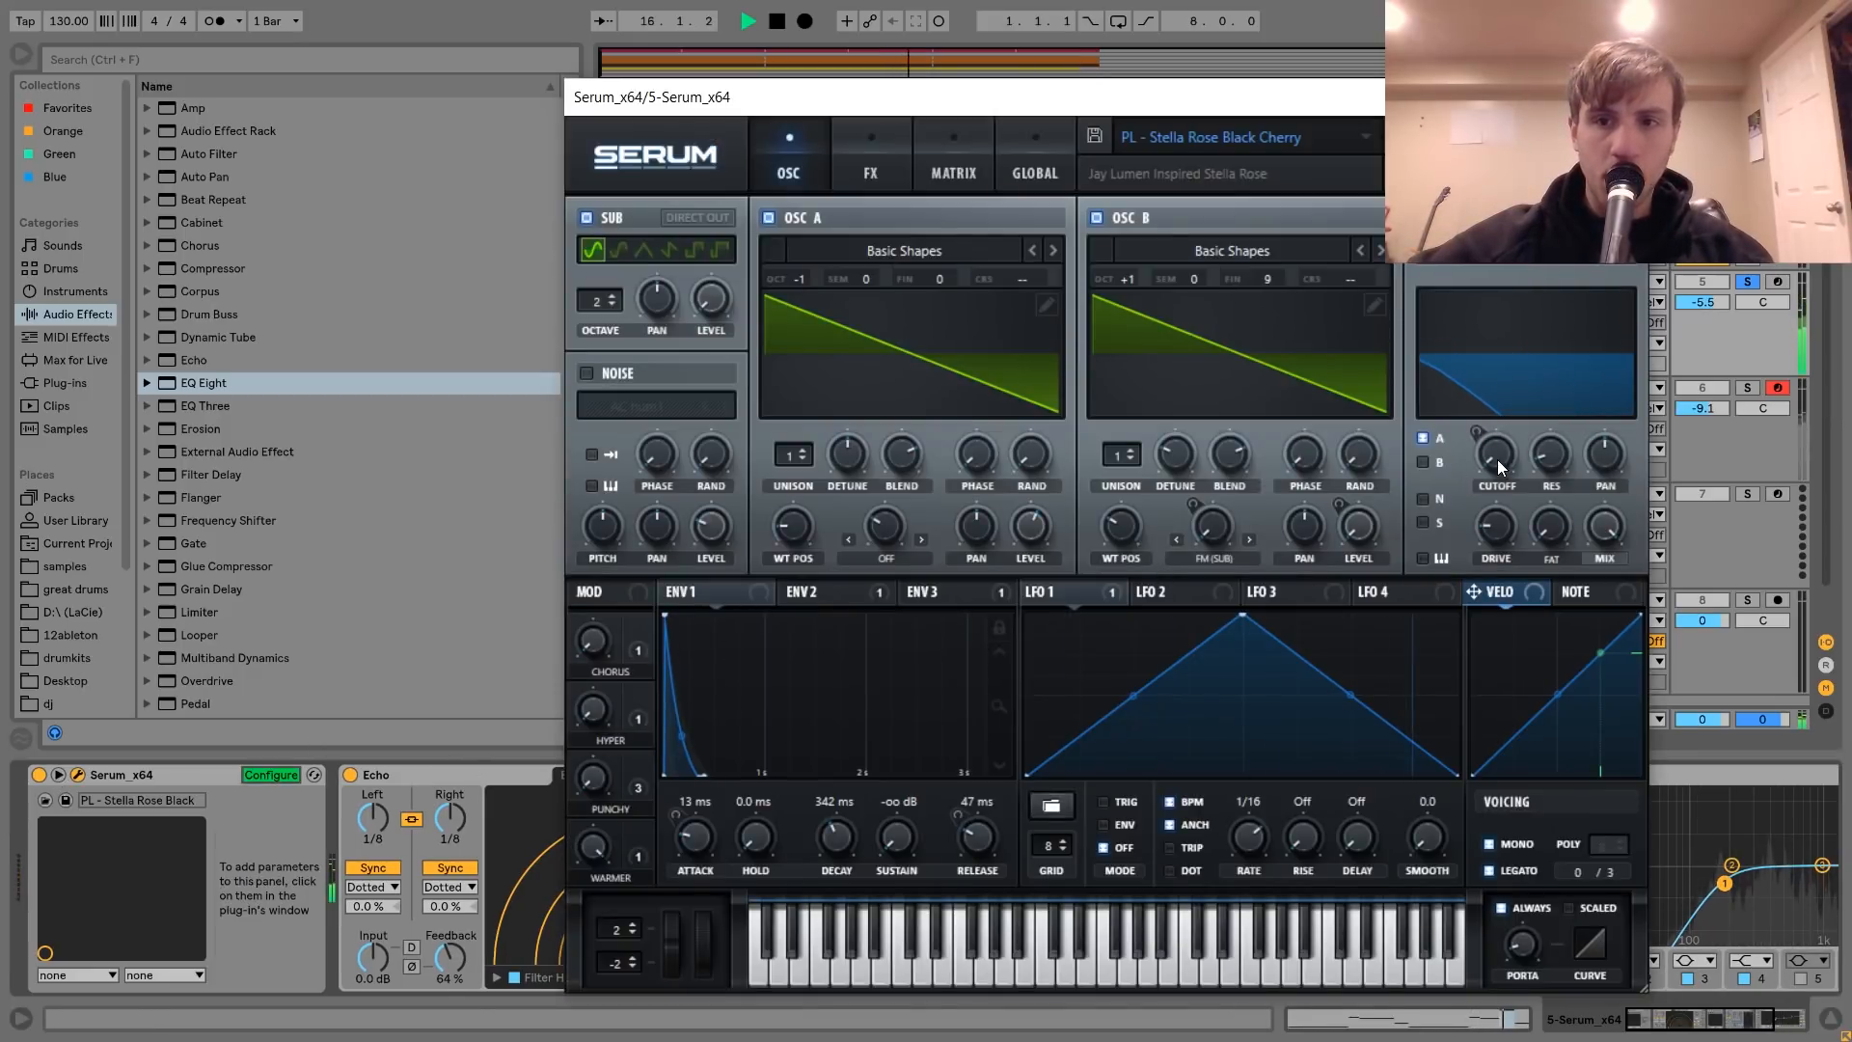
pyautogui.press('space')
pyautogui.click(263, 777)
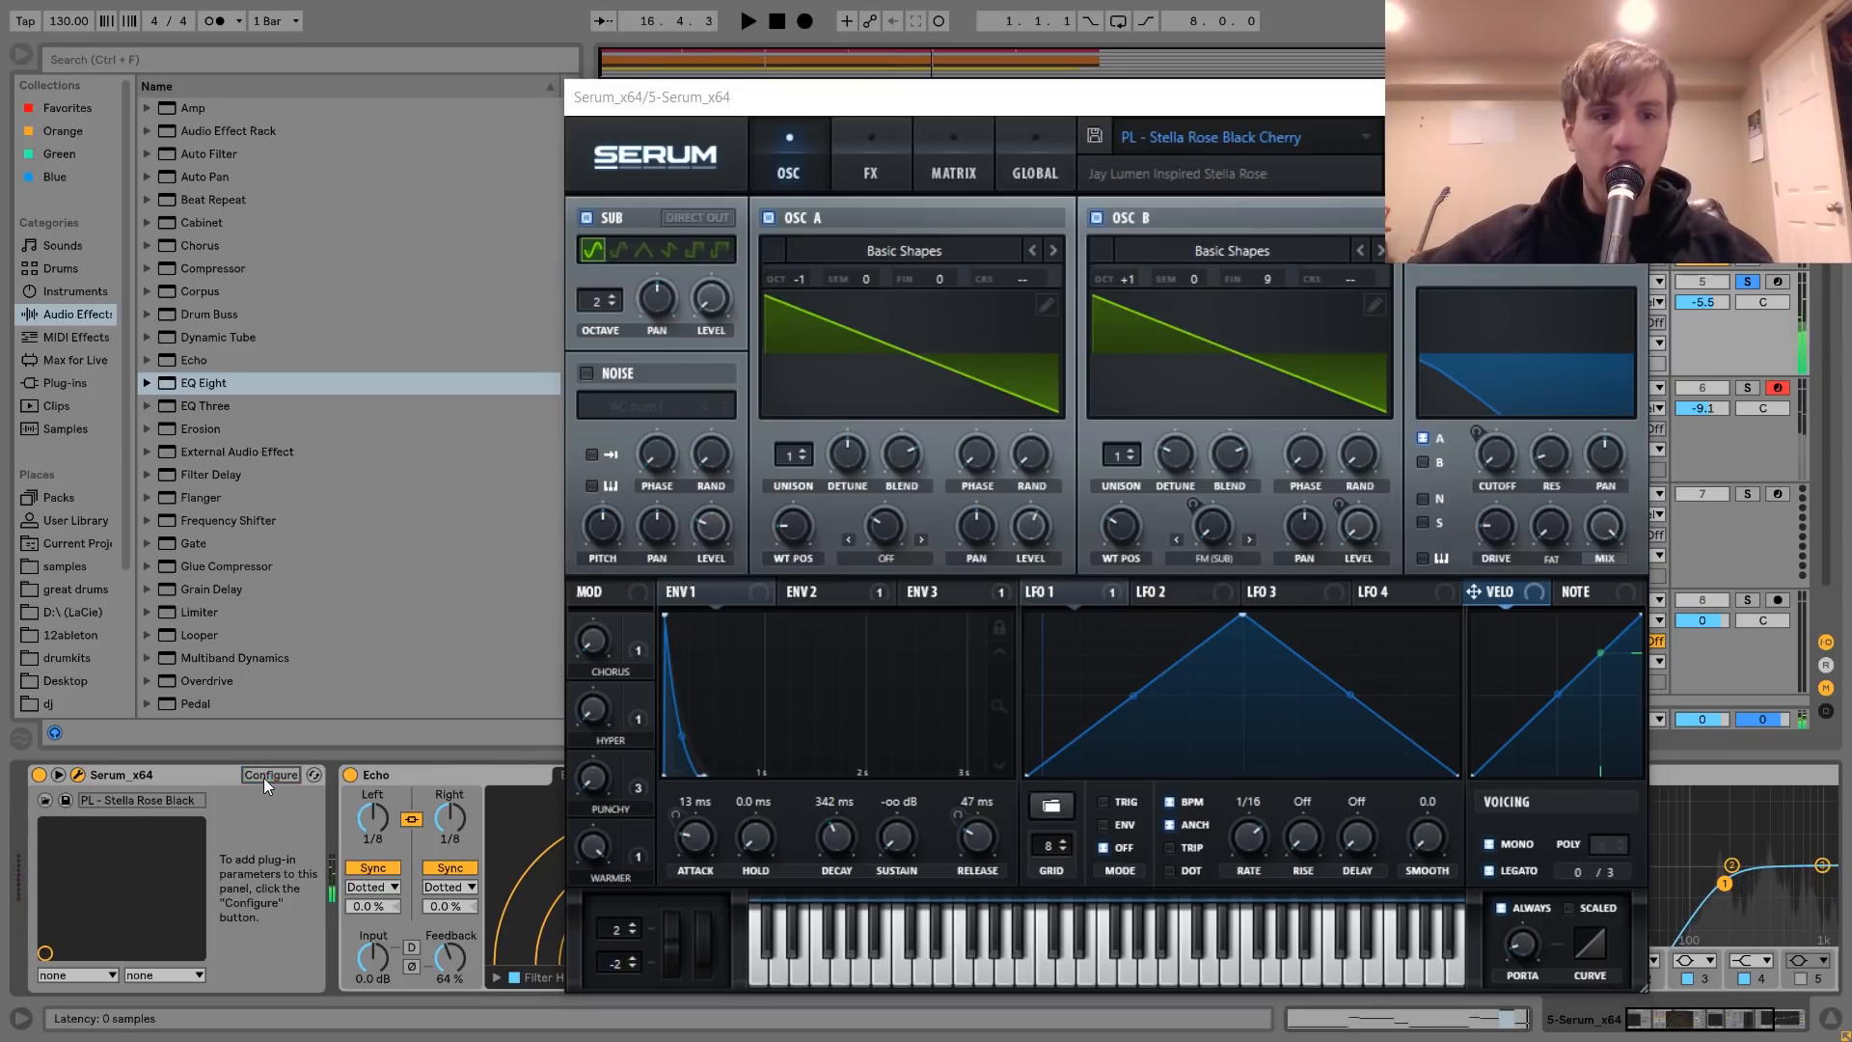
pyautogui.click(279, 775)
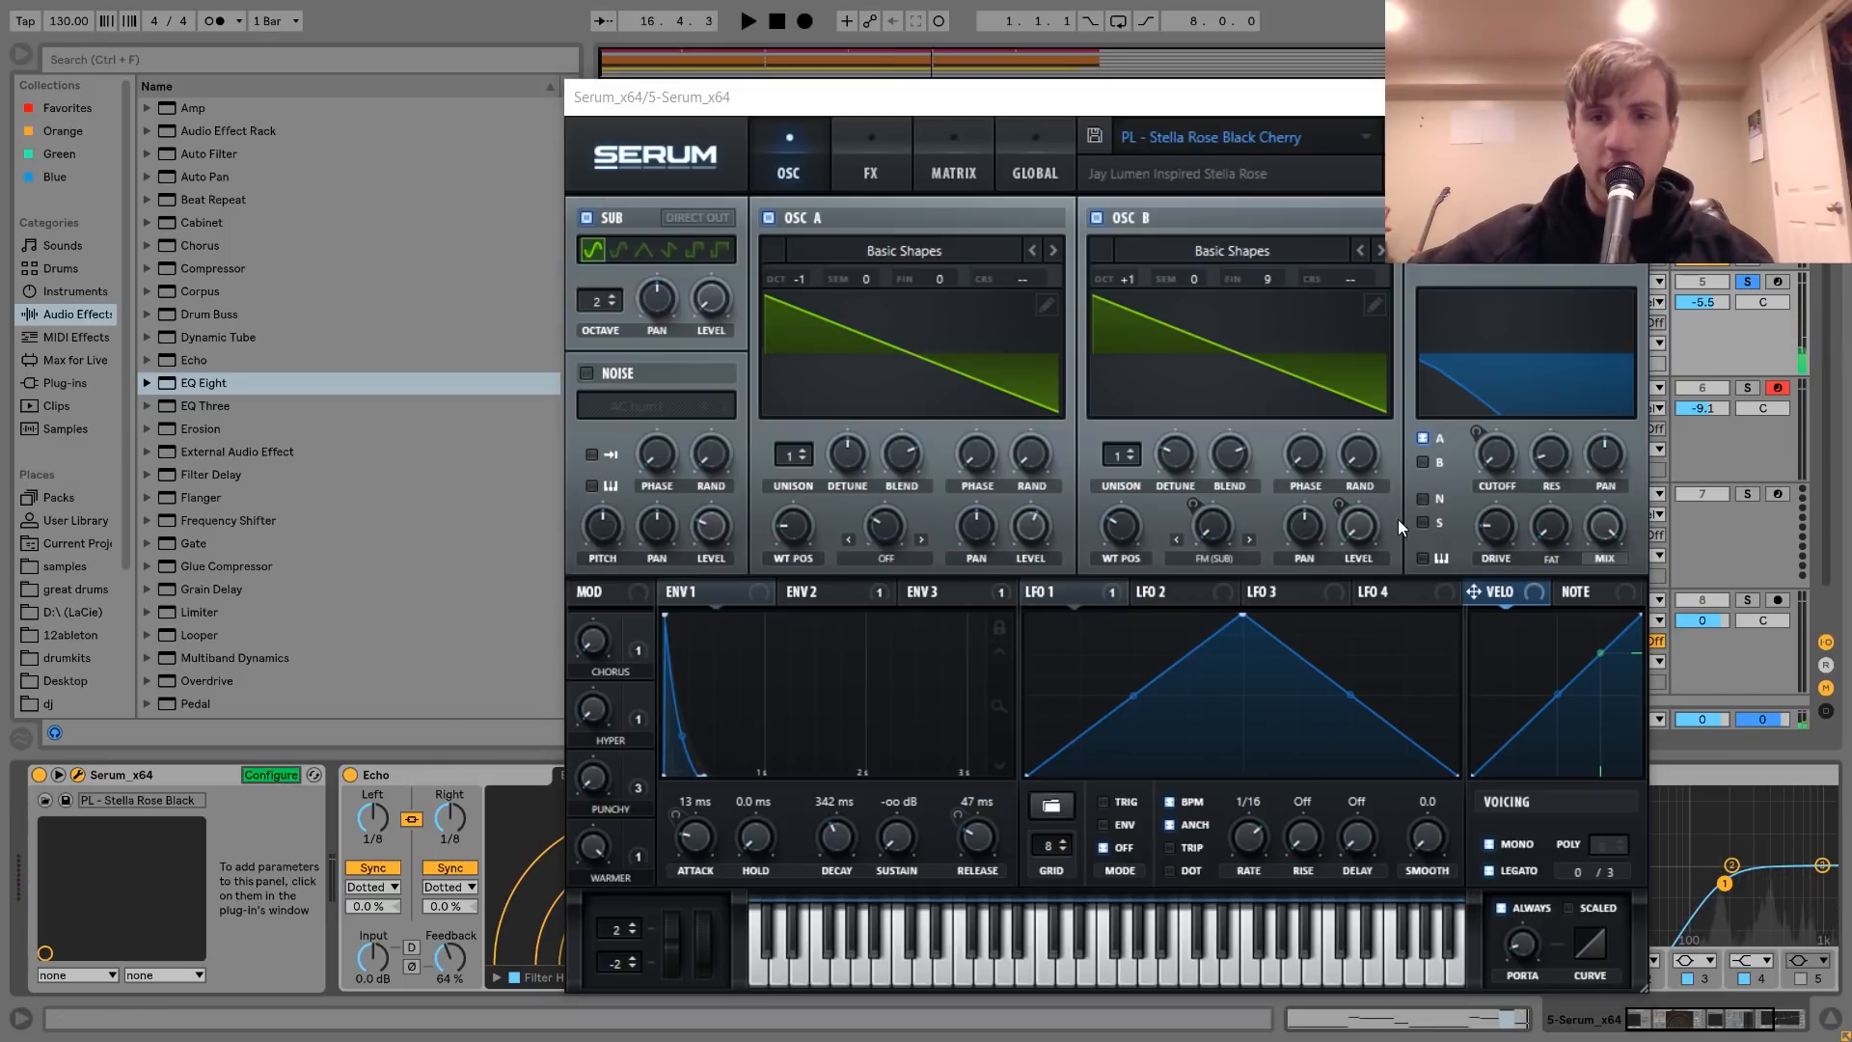
pyautogui.click(1519, 459)
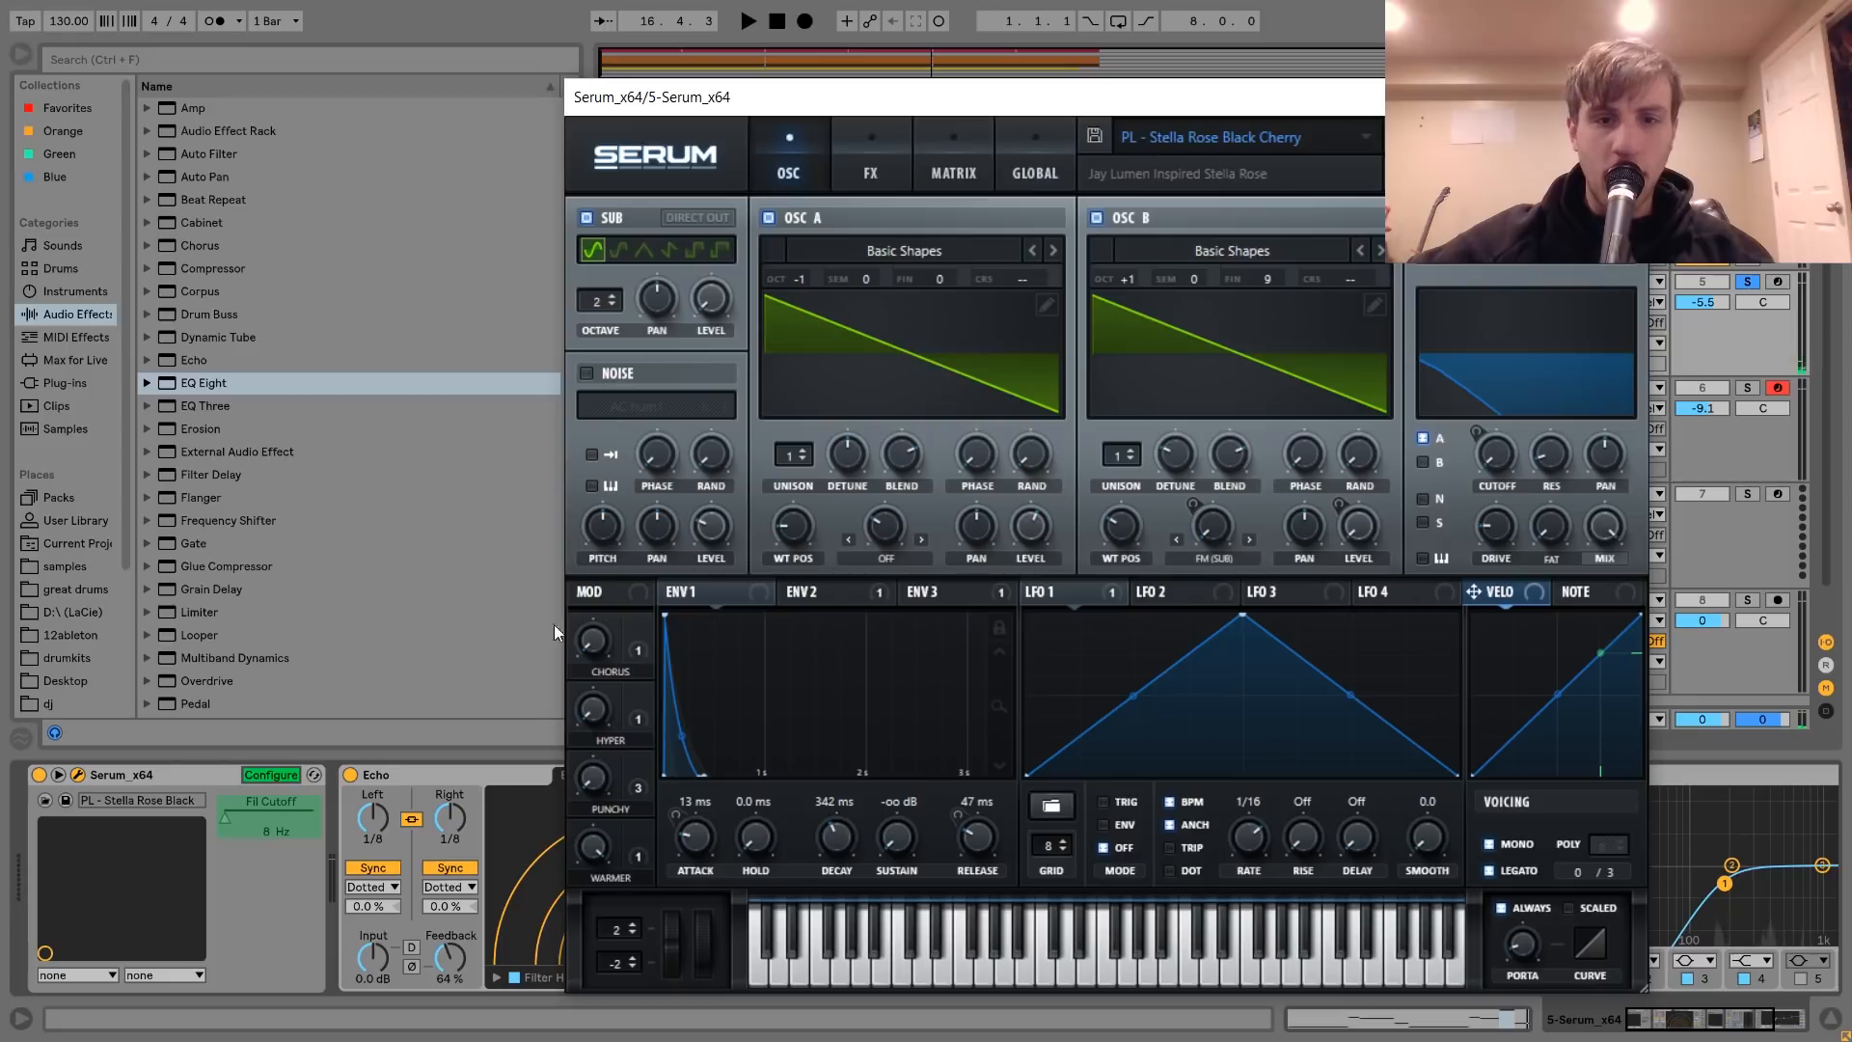
pyautogui.click(280, 773)
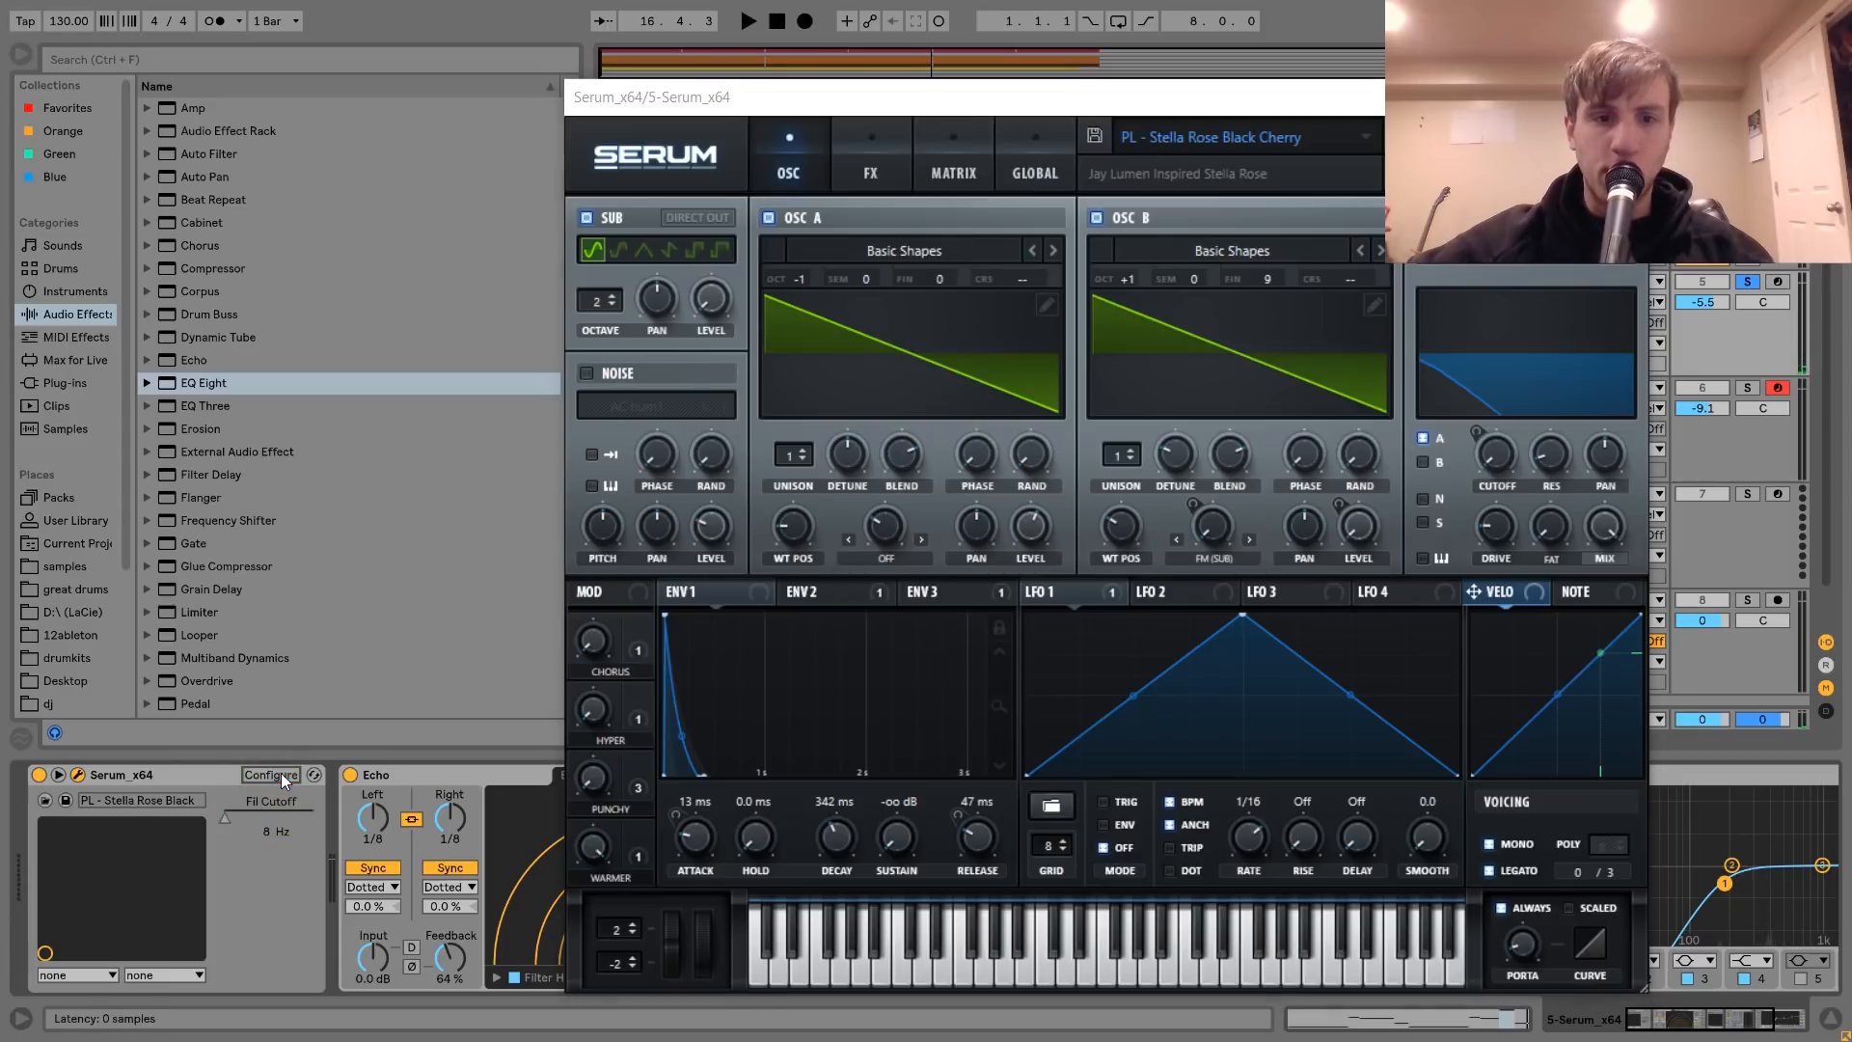
# - Route oscillator B into the filter of track 5's Serum while checking Env 3's cutoff modulation and the effects during playback
pyautogui.click(787, 594)
pyautogui.click(944, 589)
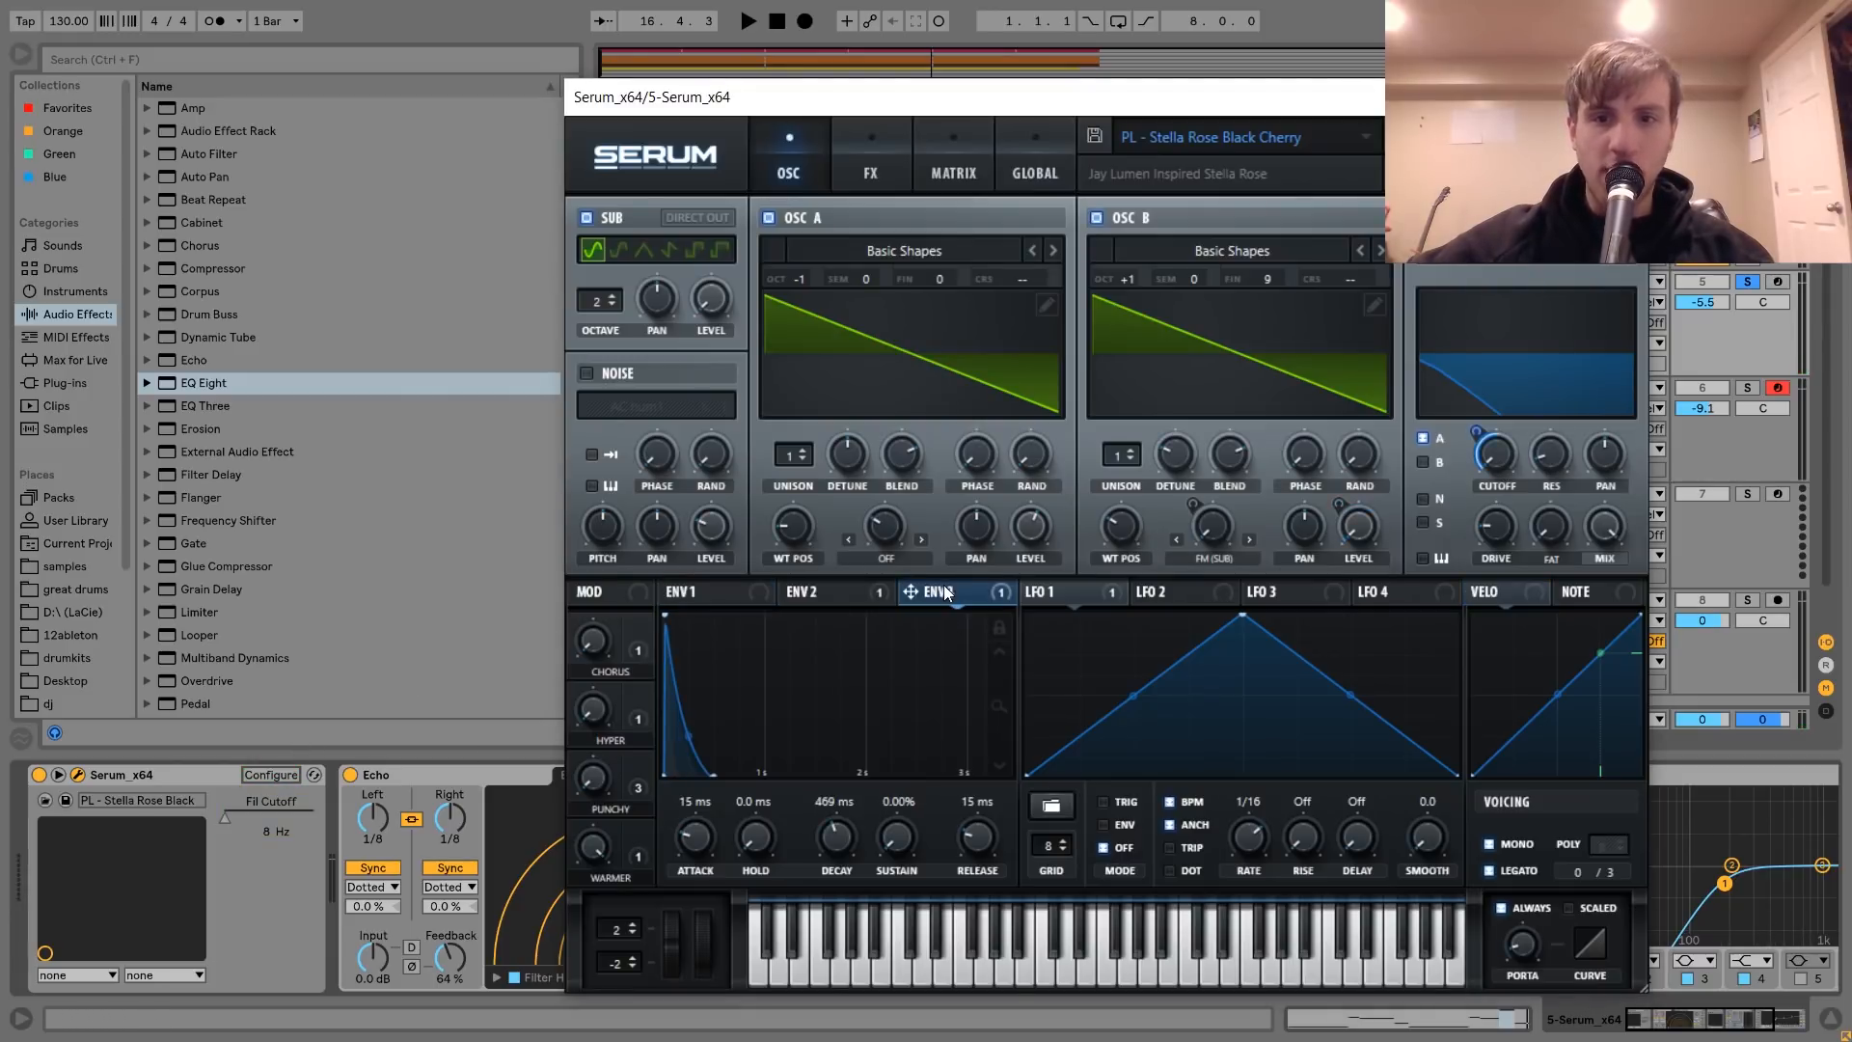
pyautogui.press('space')
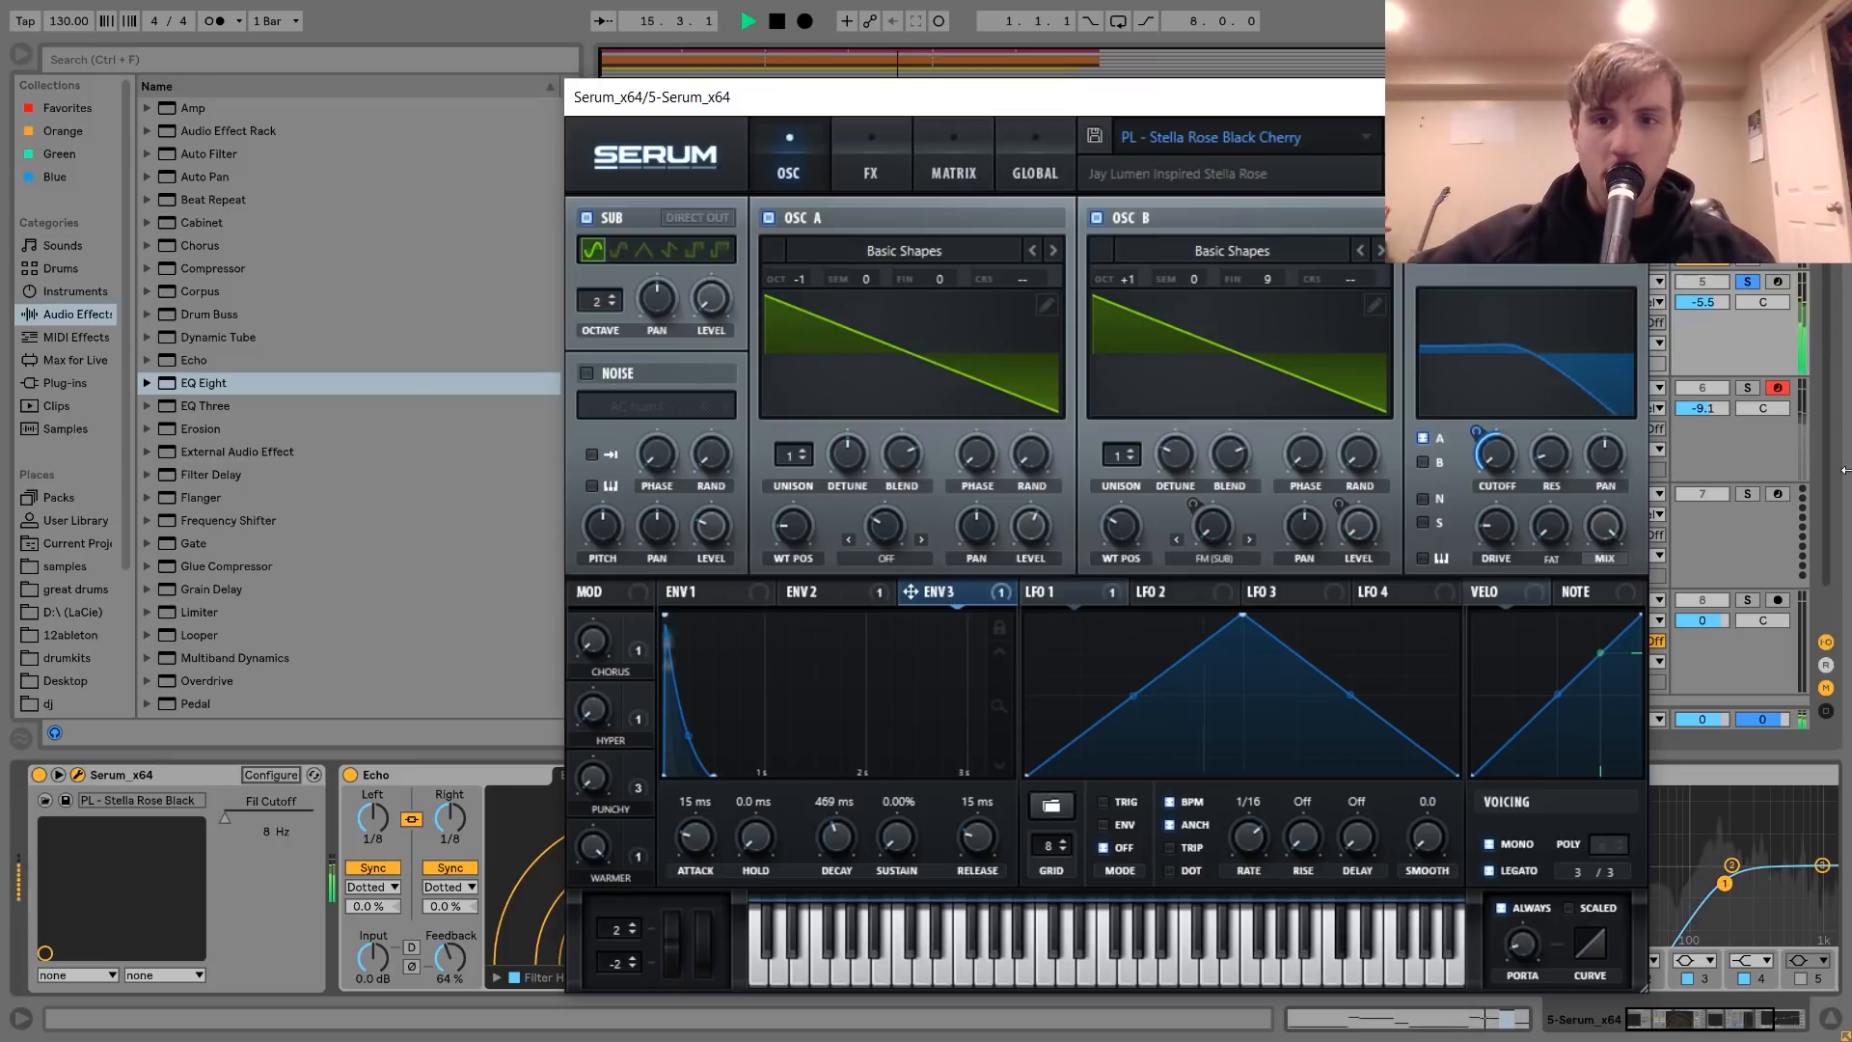
pyautogui.moveTo(1478, 431)
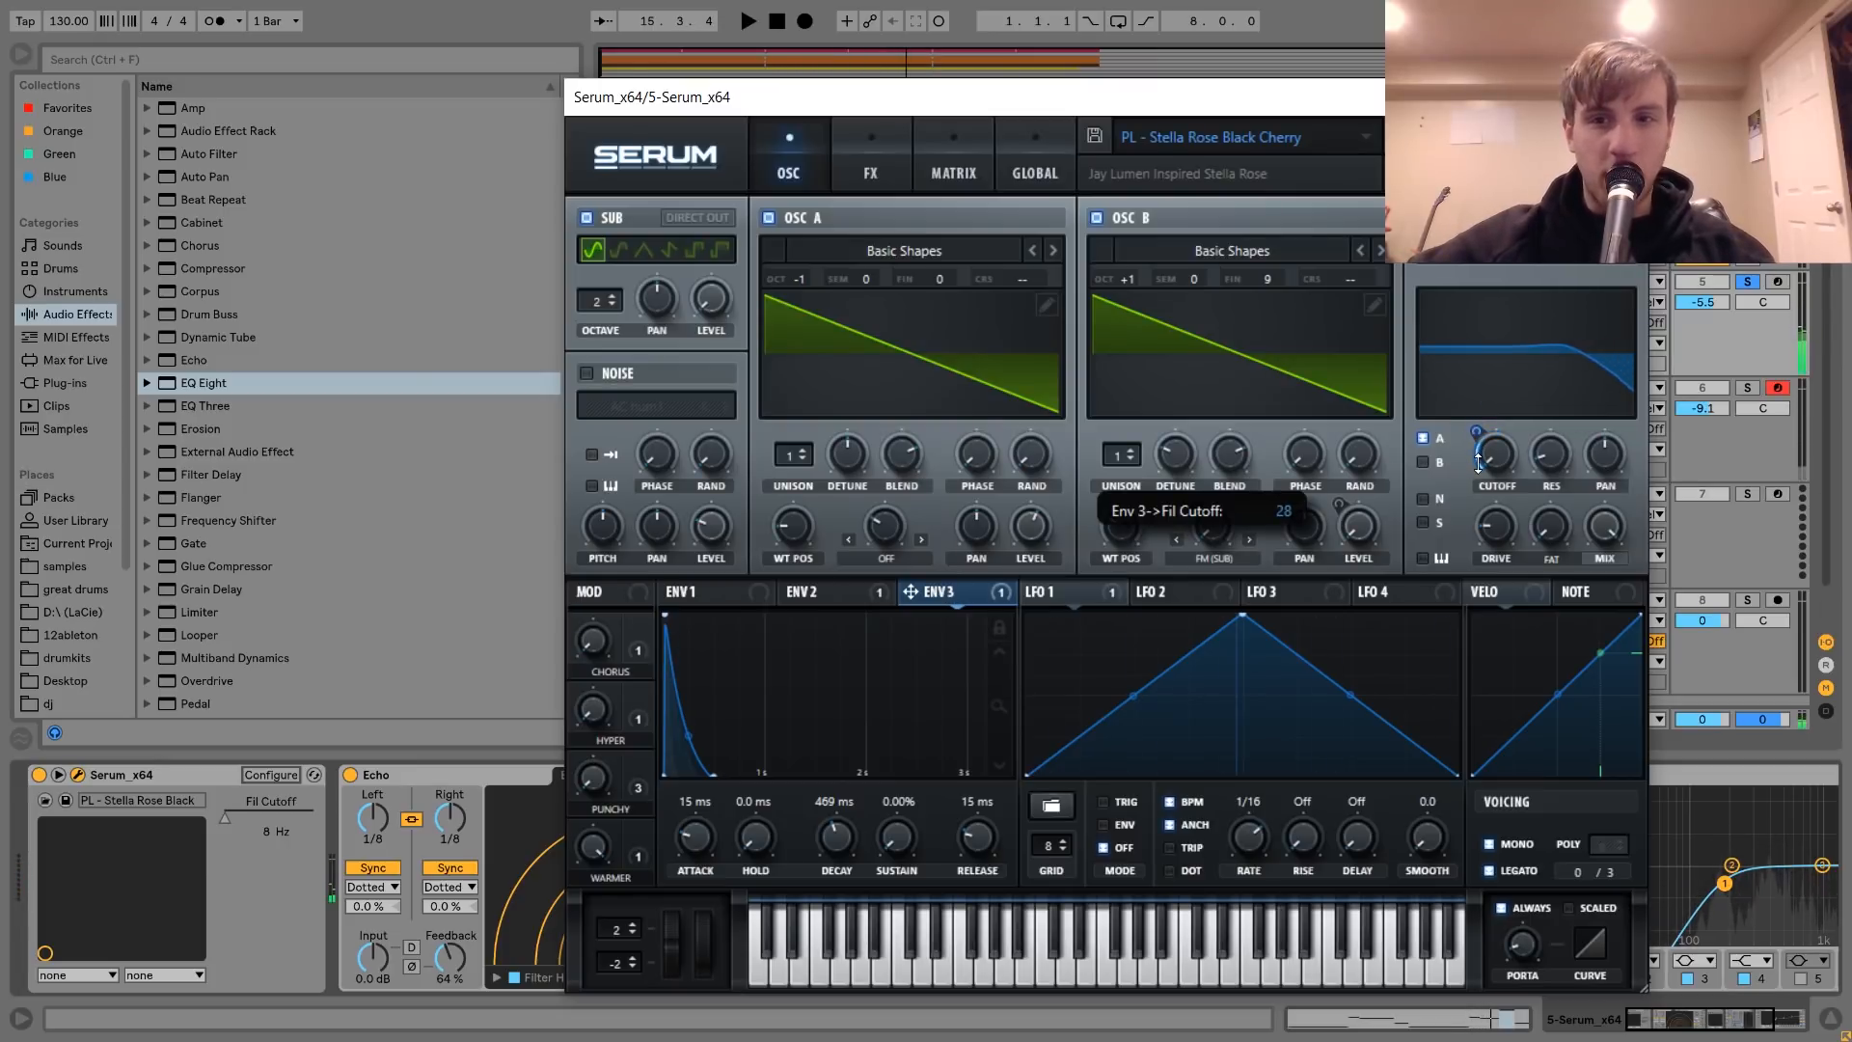
pyautogui.click(864, 150)
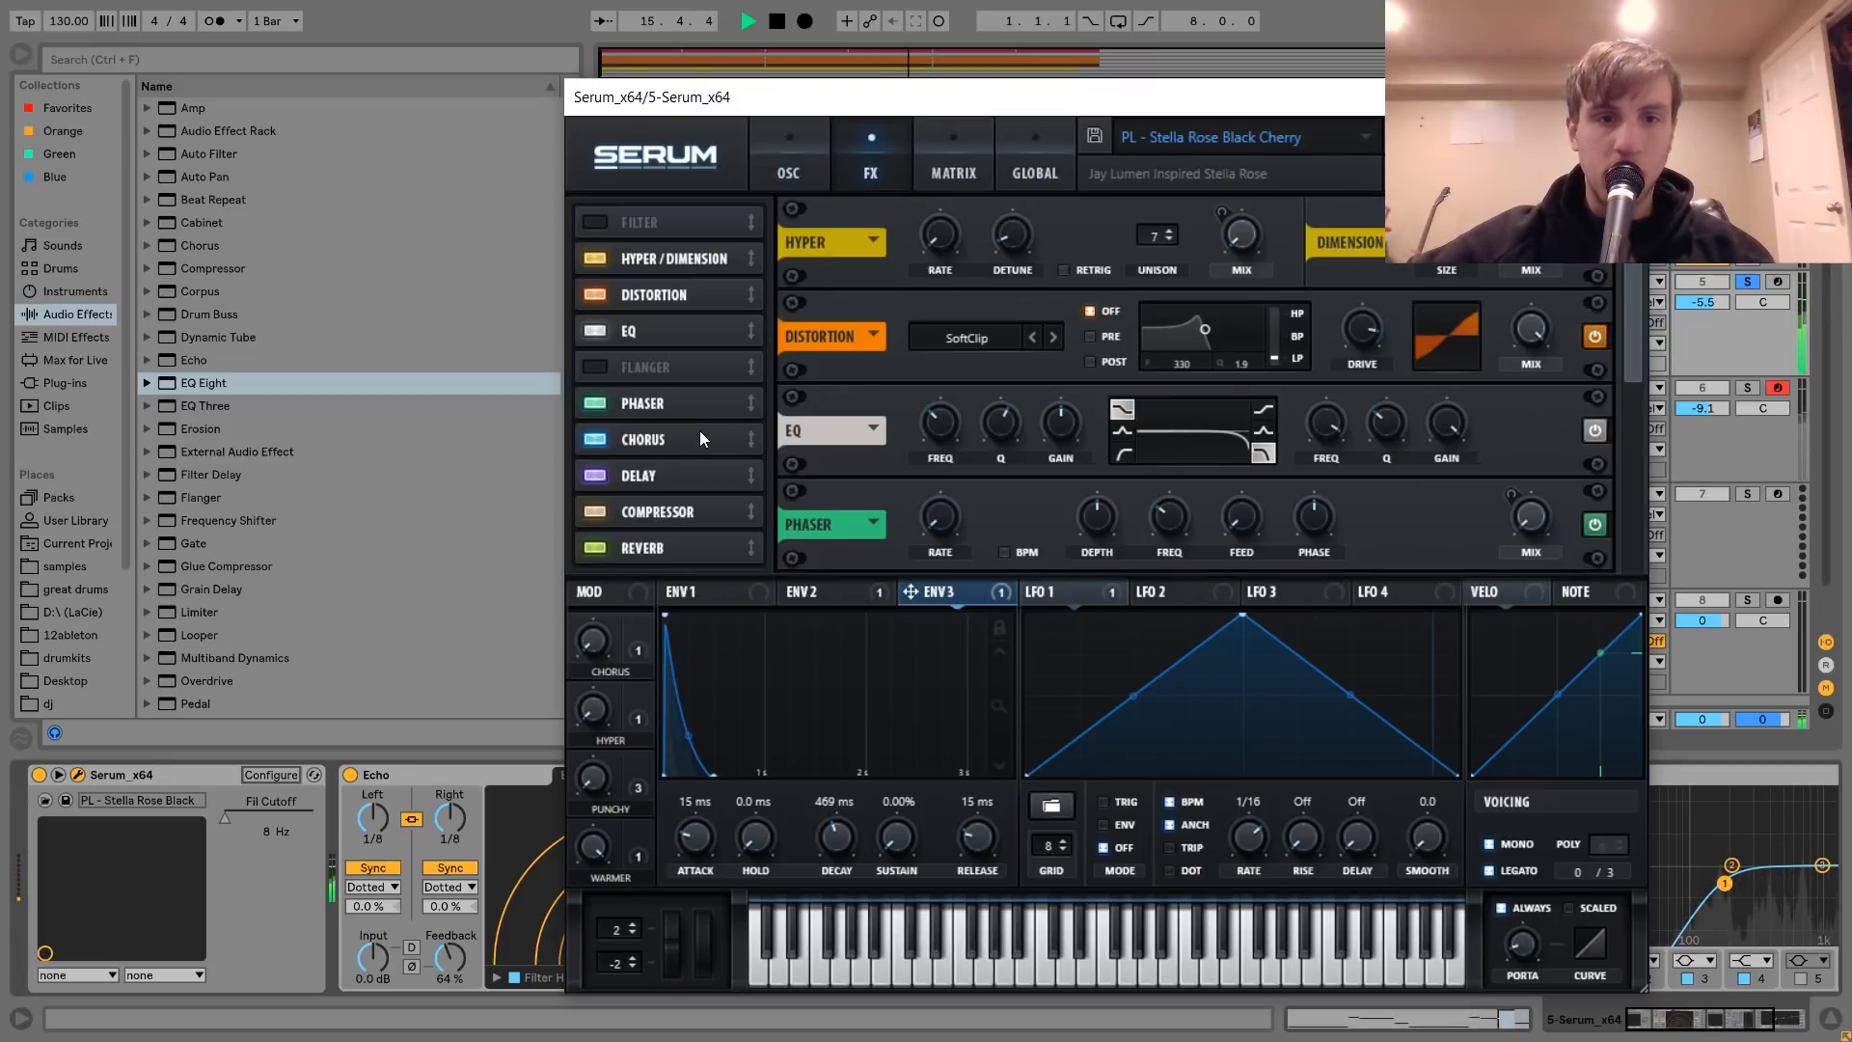
pyautogui.click(792, 150)
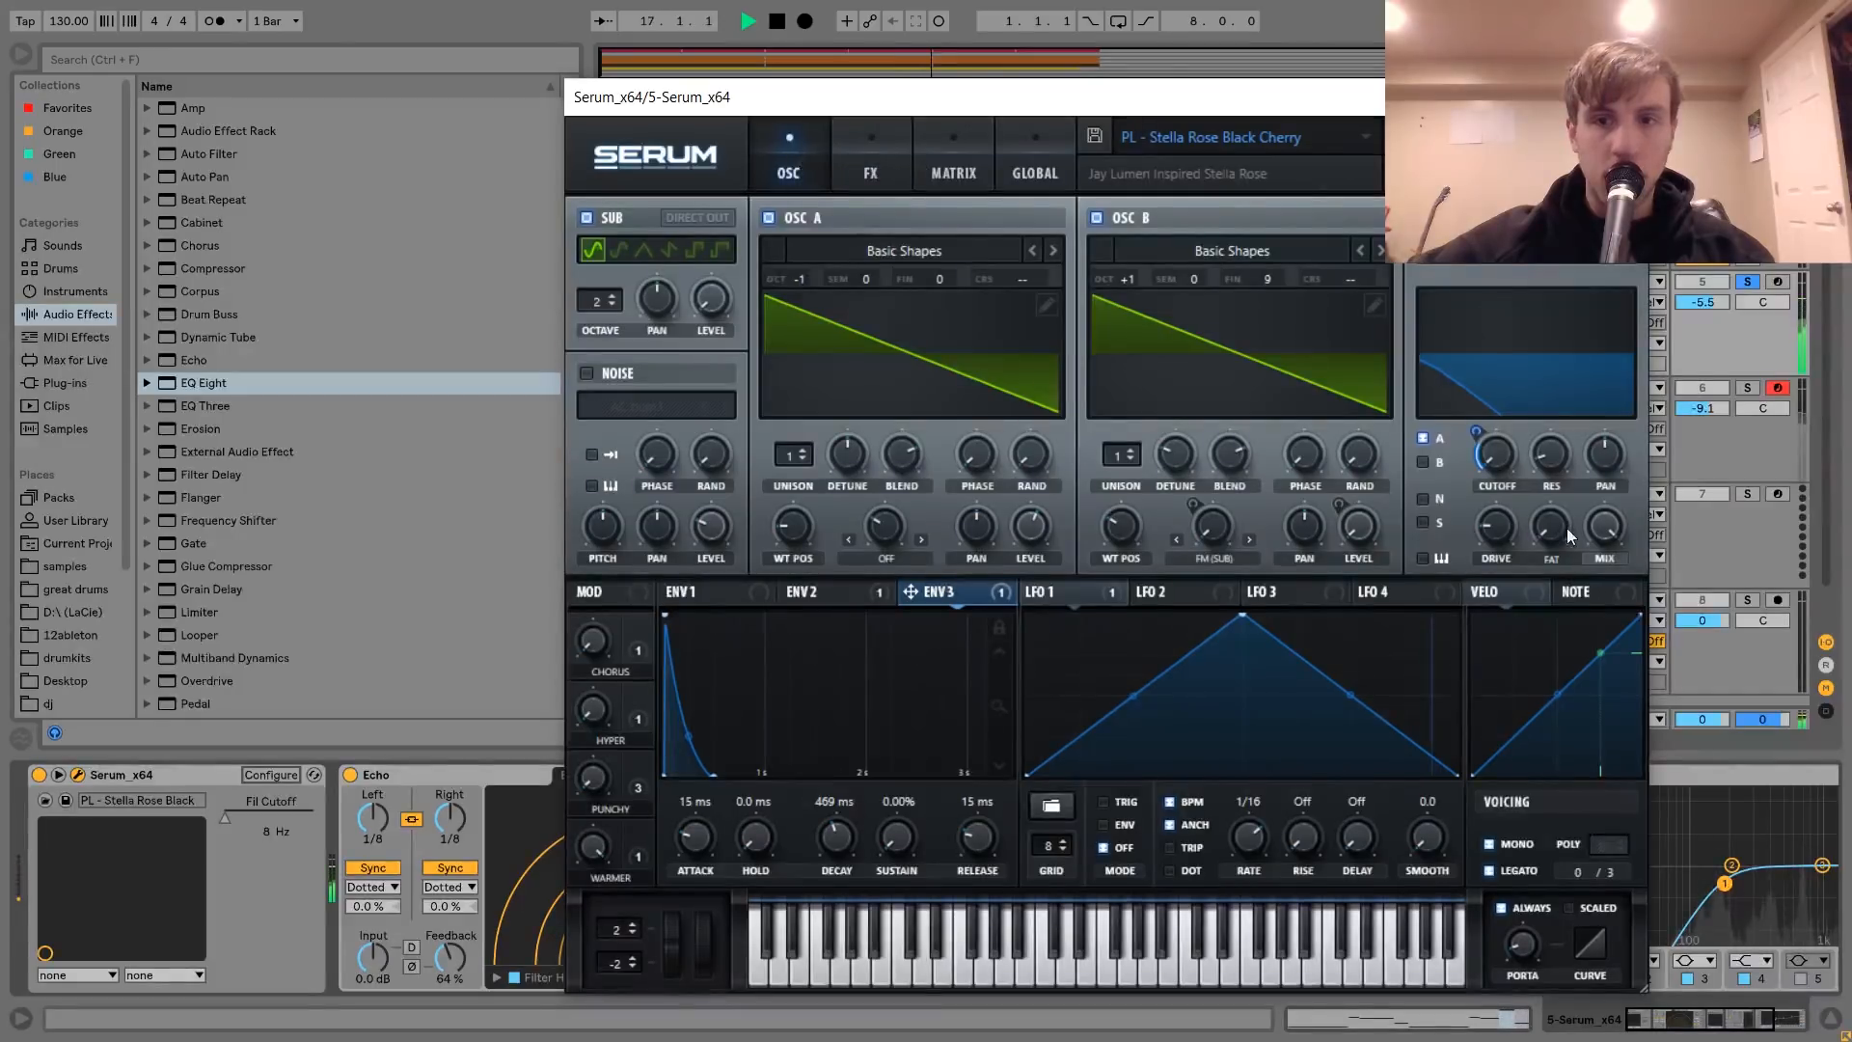
pyautogui.click(1421, 463)
pyautogui.moveTo(1483, 431)
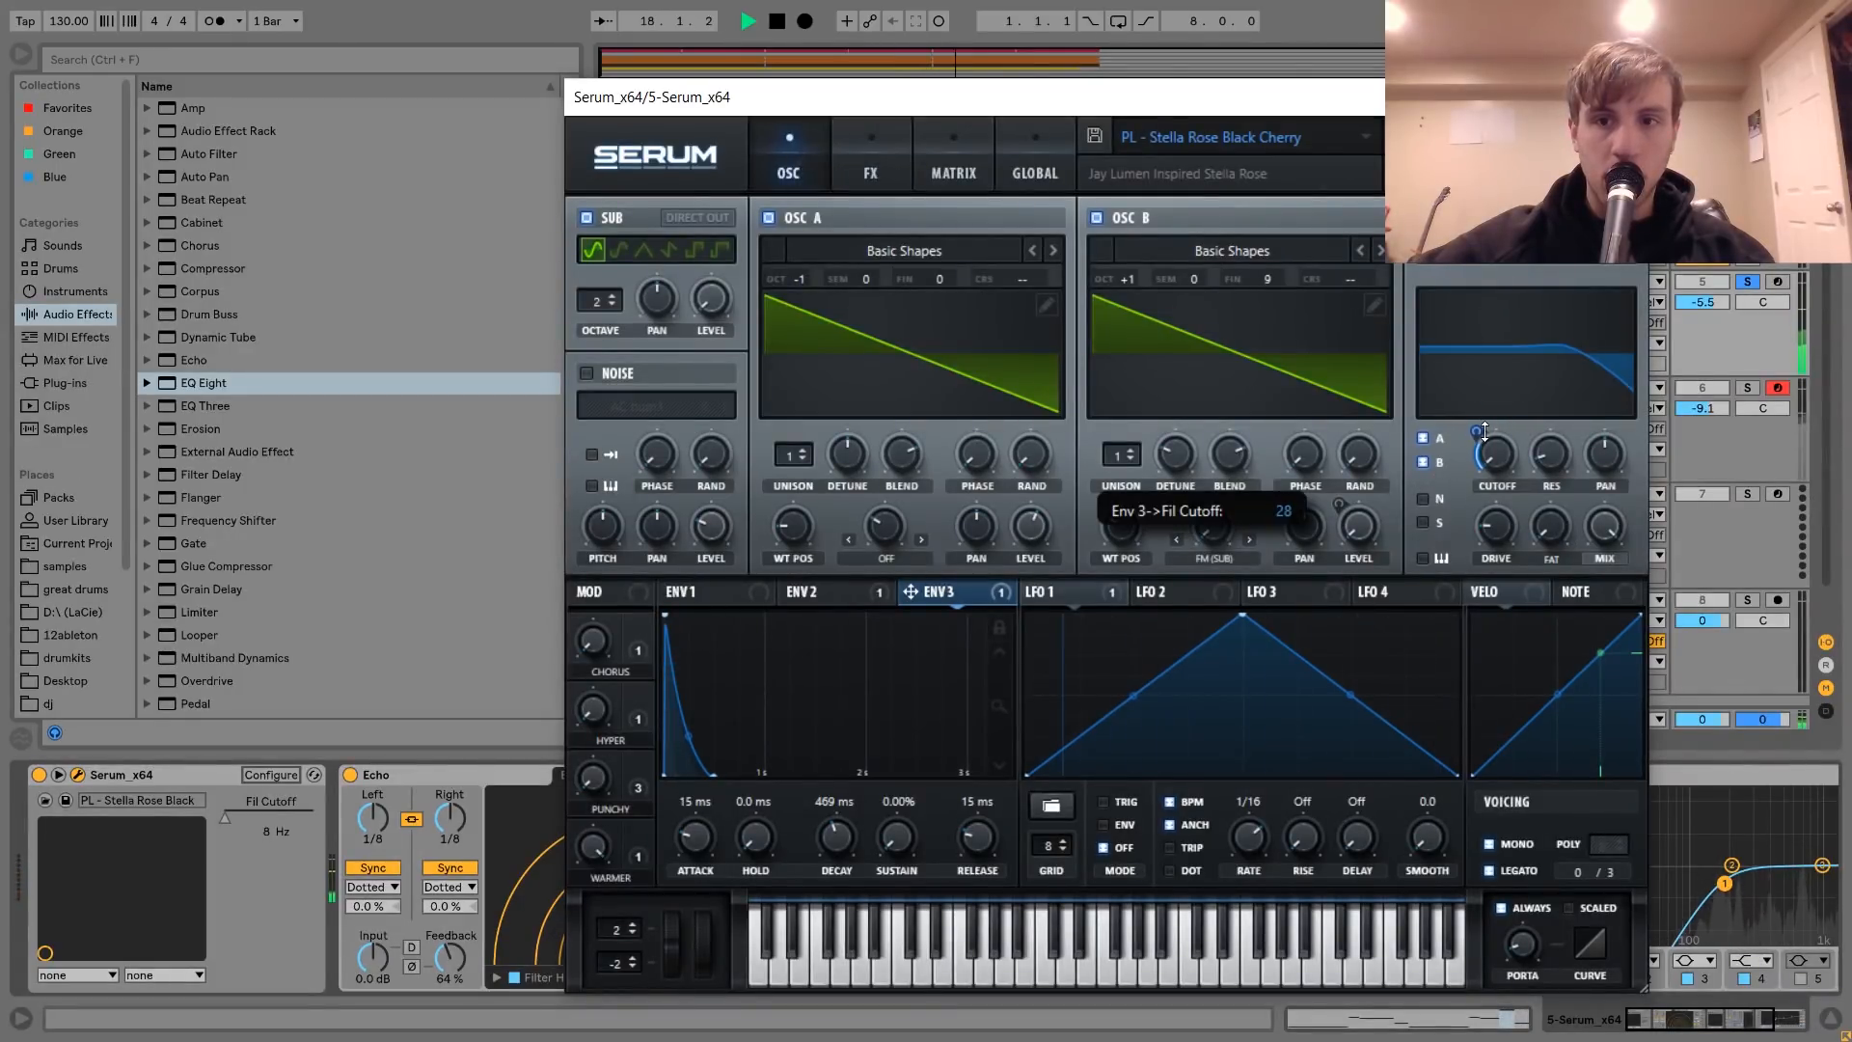
pyautogui.moveTo(1485, 405); pyautogui.dragTo(1485, 399)
pyautogui.press('space')
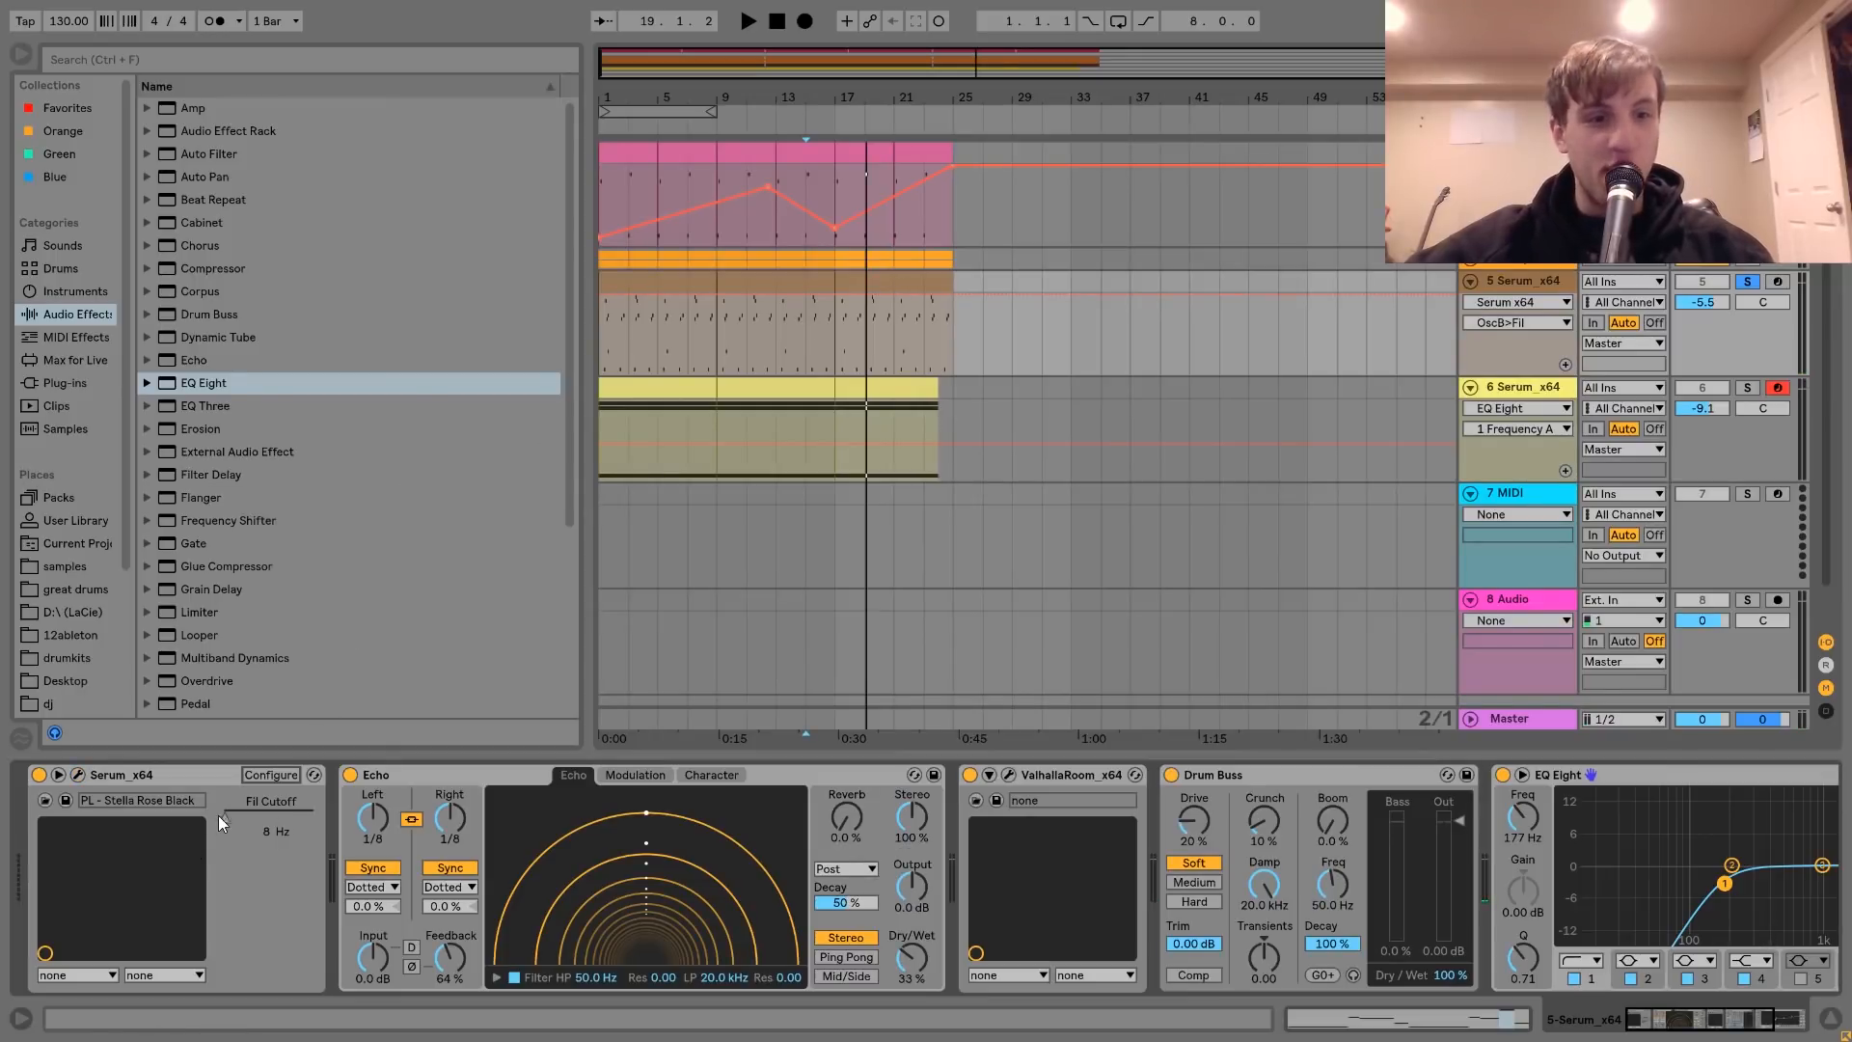
# - Draw filter cutoff automation on track 5 rising from 0.00 at bar 1 to bar 17, and play it from bar 9
pyautogui.click(603, 372)
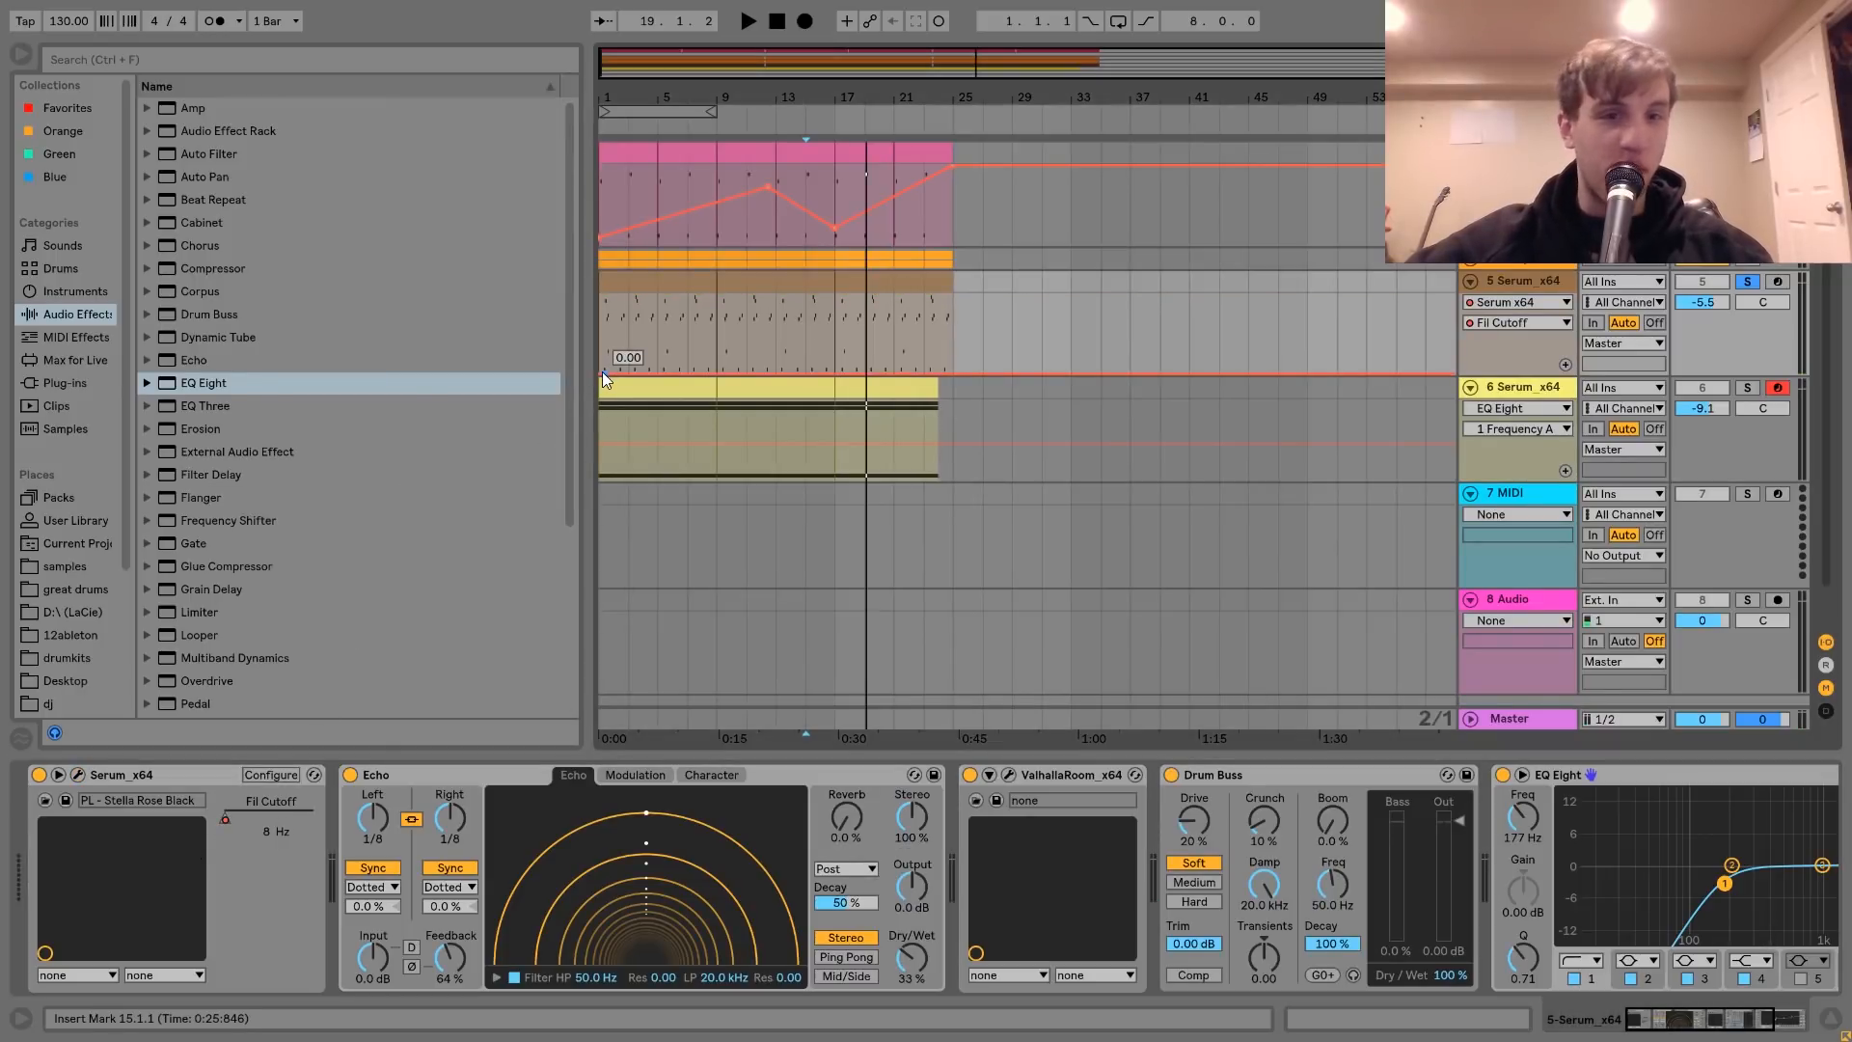
pyautogui.click(603, 372)
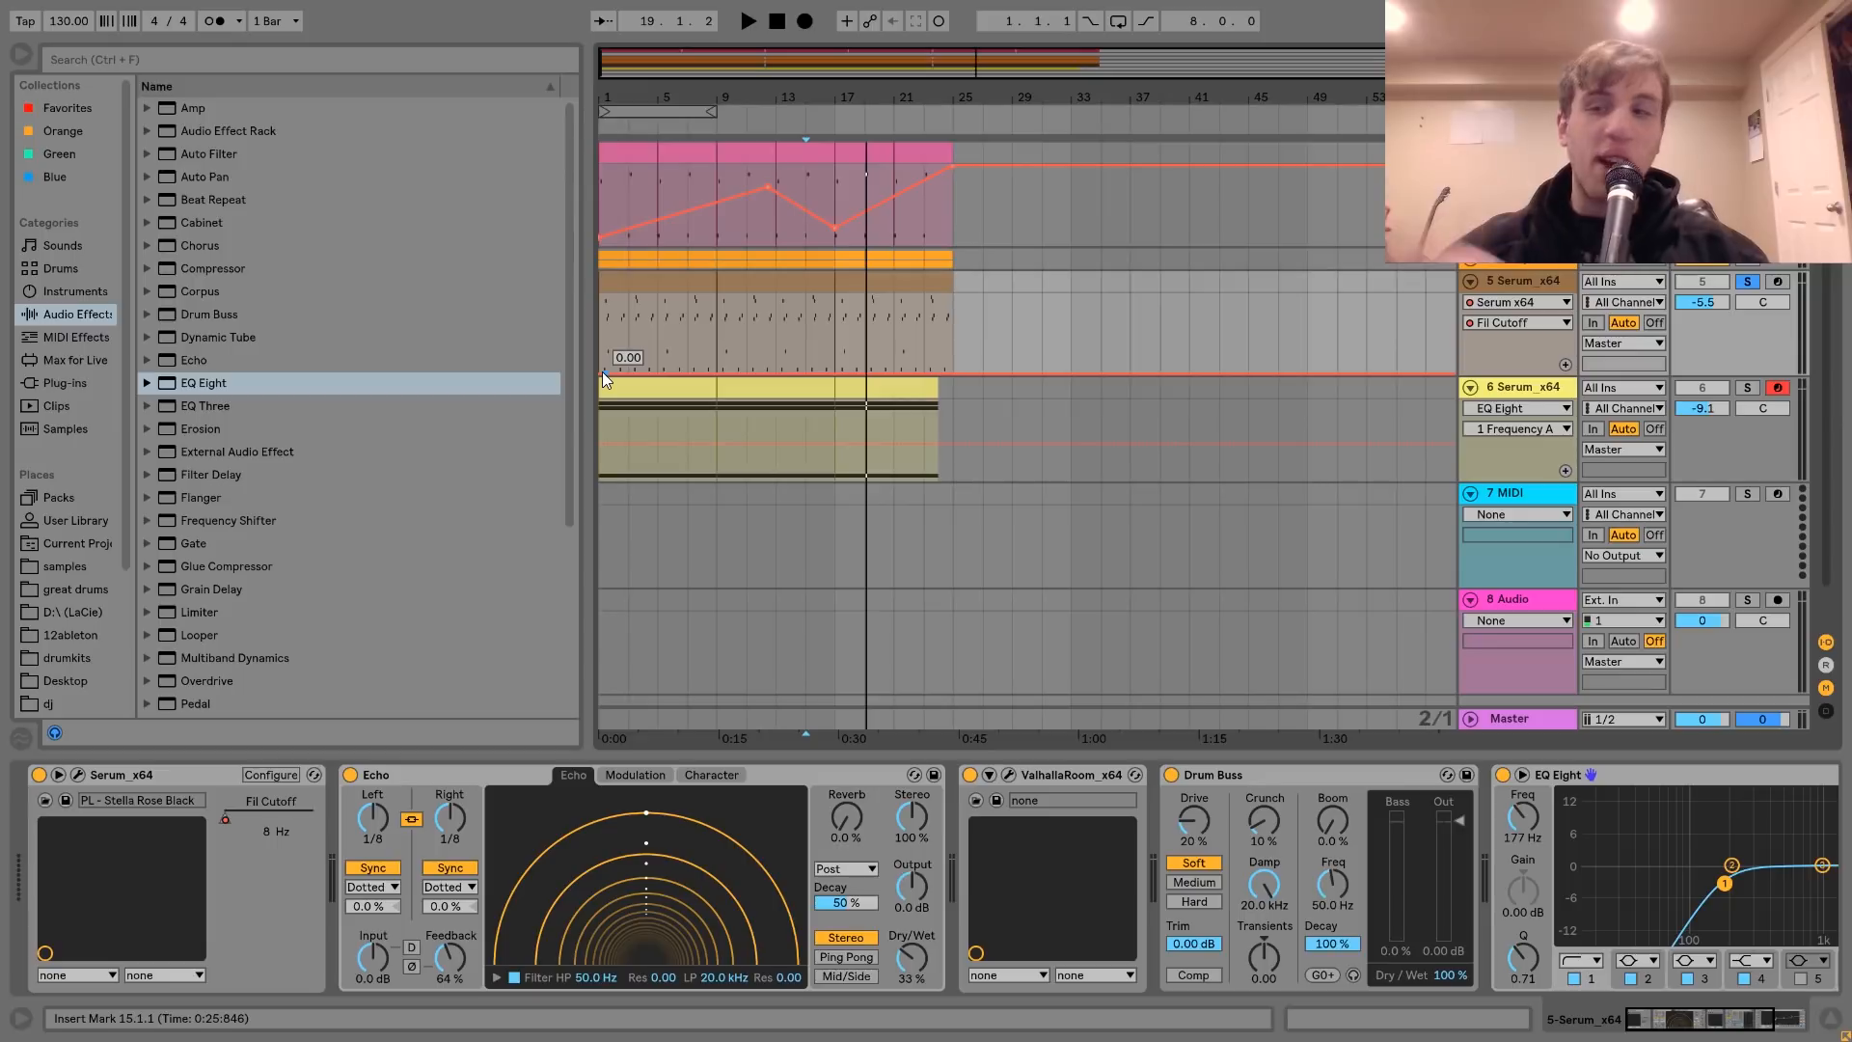
pyautogui.moveTo(829, 371); pyautogui.dragTo(830, 315)
pyautogui.click(742, 280)
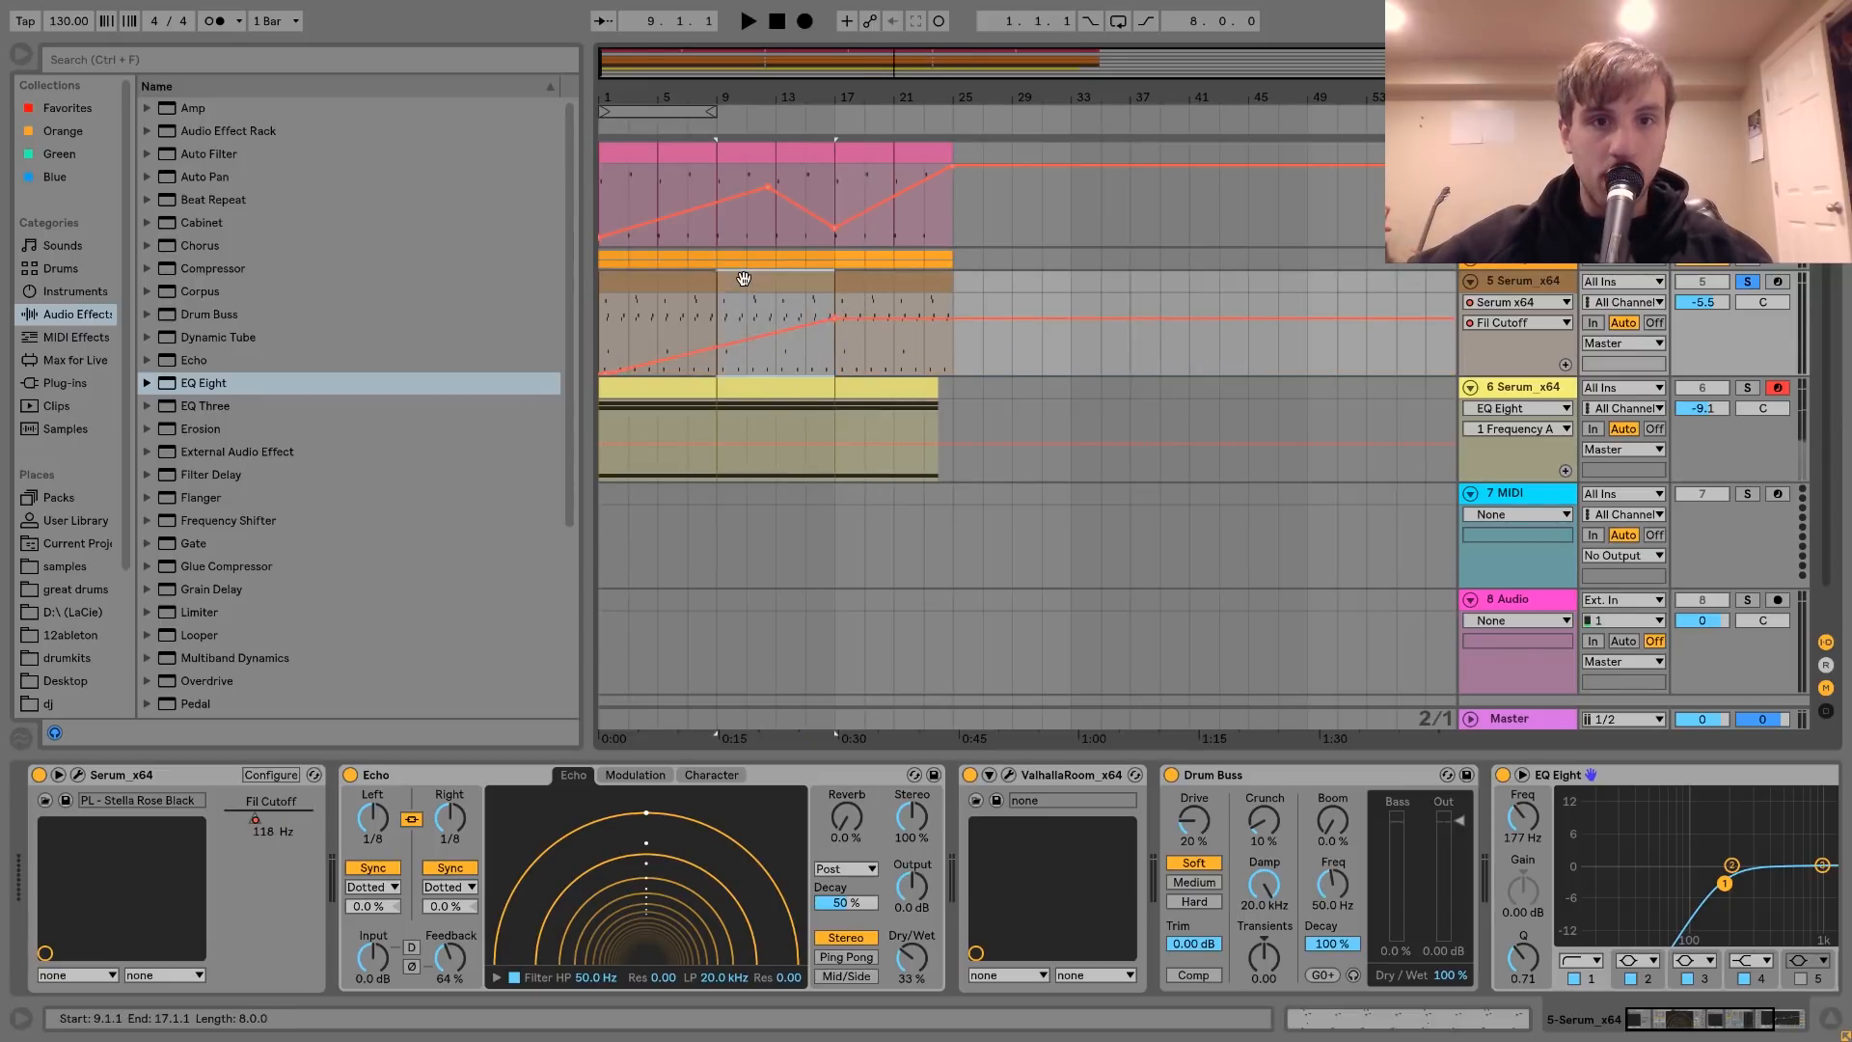
pyautogui.press('space')
# - Reshape track 5's cutoff automation with a peak near bar 14, a dip to 0.12 at bar 17 and a rise to bar 25, and unsolo the track
pyautogui.moveTo(790, 332)
pyautogui.mouseDown()
pyautogui.moveTo(789, 304)
pyautogui.moveTo(838, 359)
pyautogui.mouseUp()
pyautogui.click(813, 364)
pyautogui.press('space')
pyautogui.press('space')
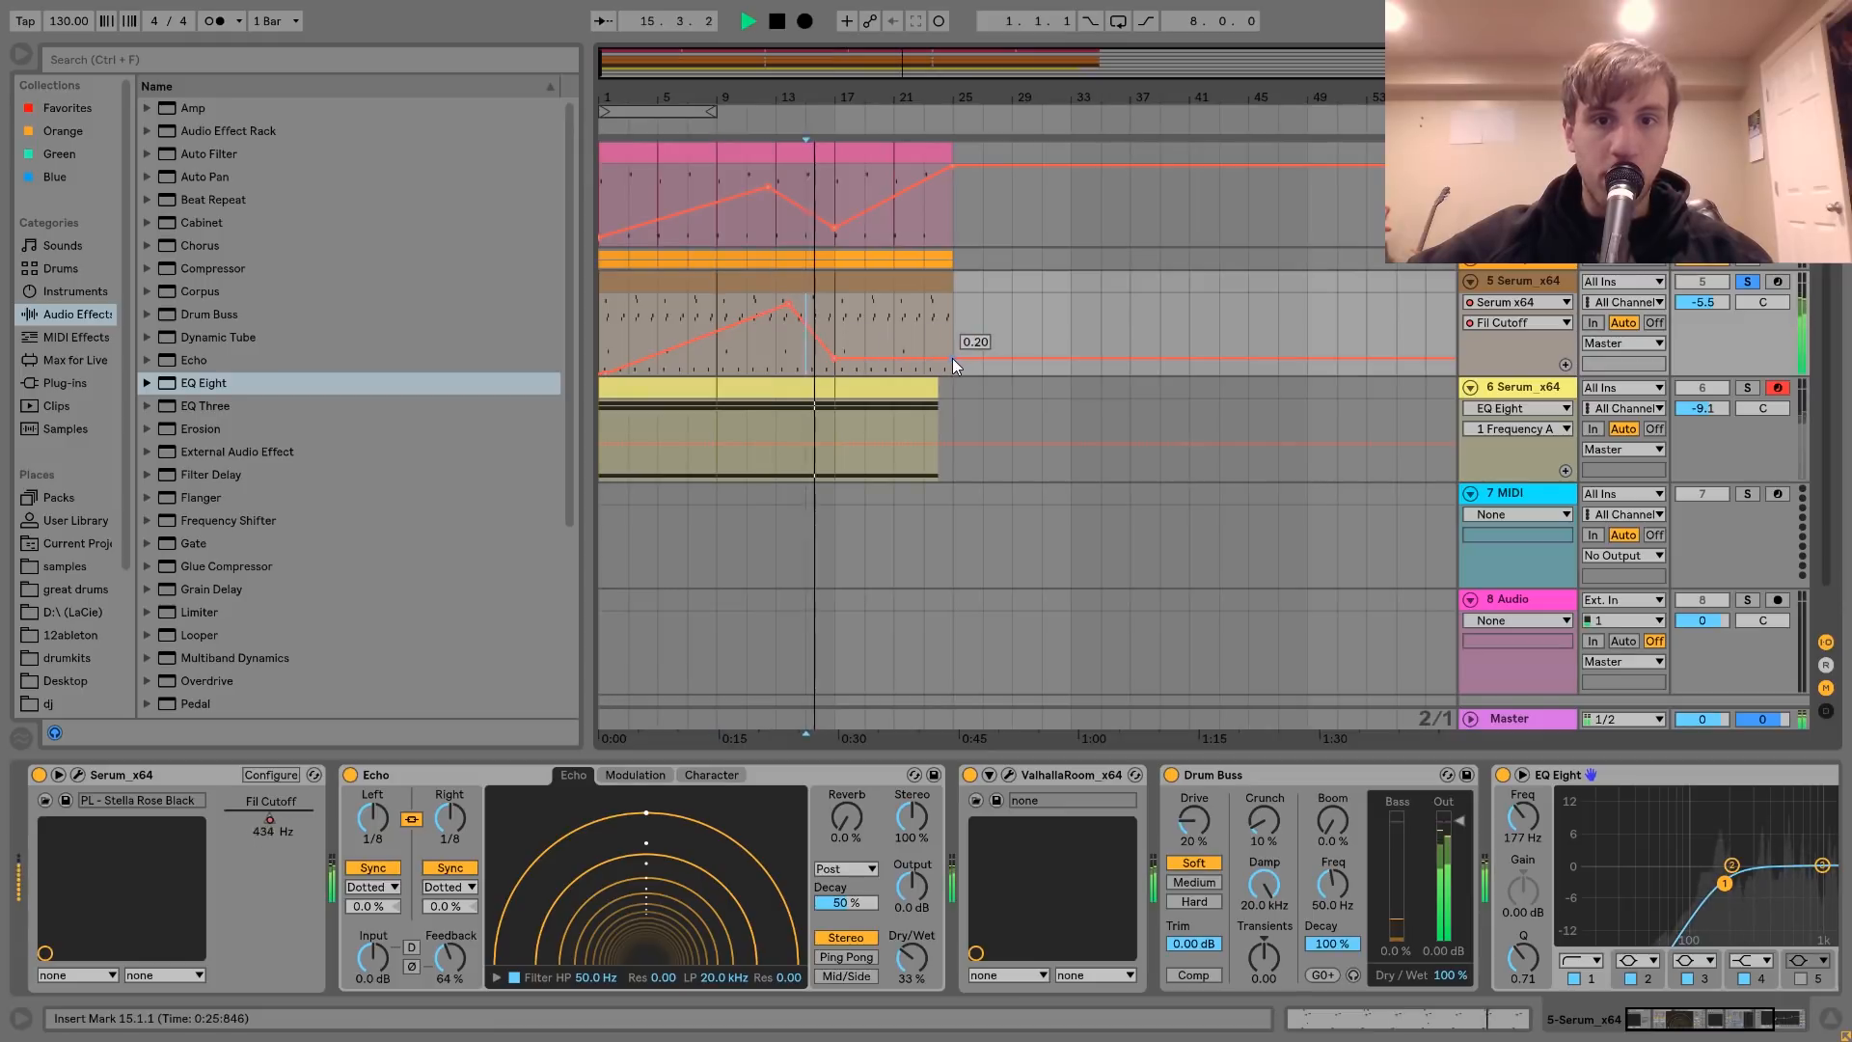
pyautogui.moveTo(952, 356); pyautogui.dragTo(953, 294)
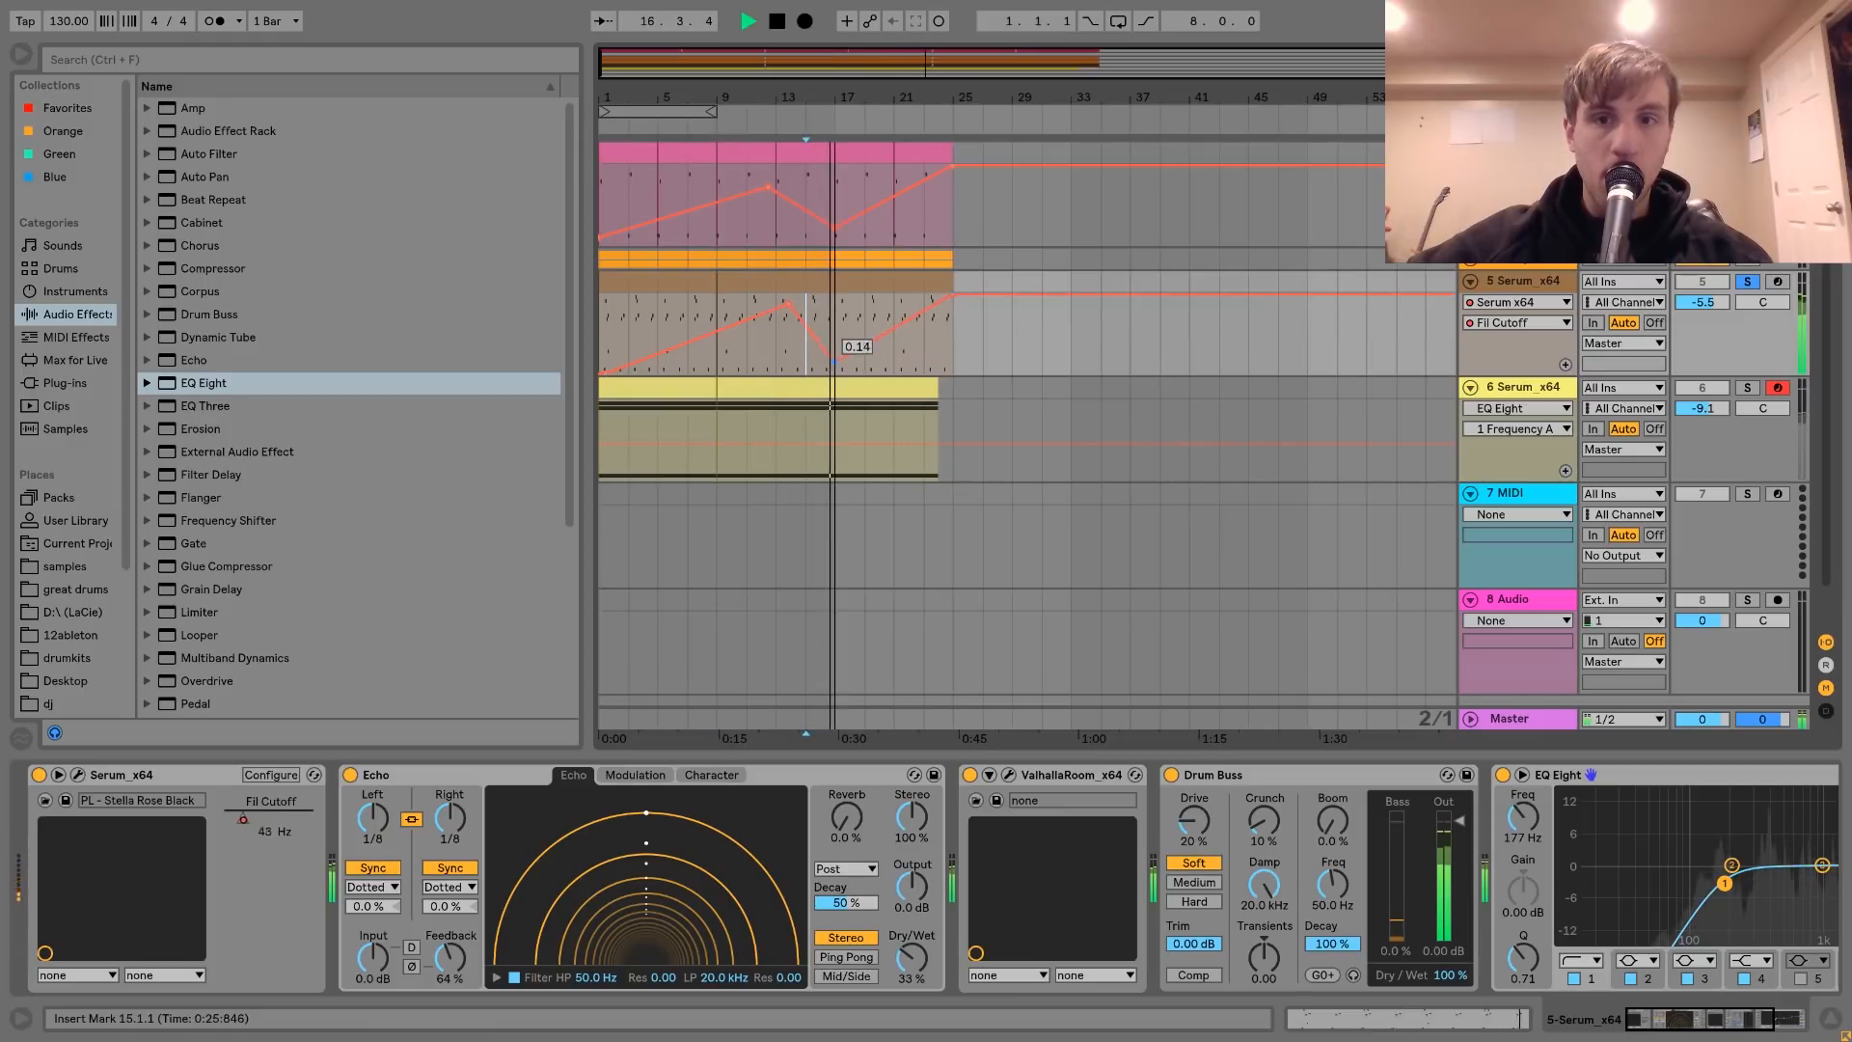
pyautogui.click(1747, 281)
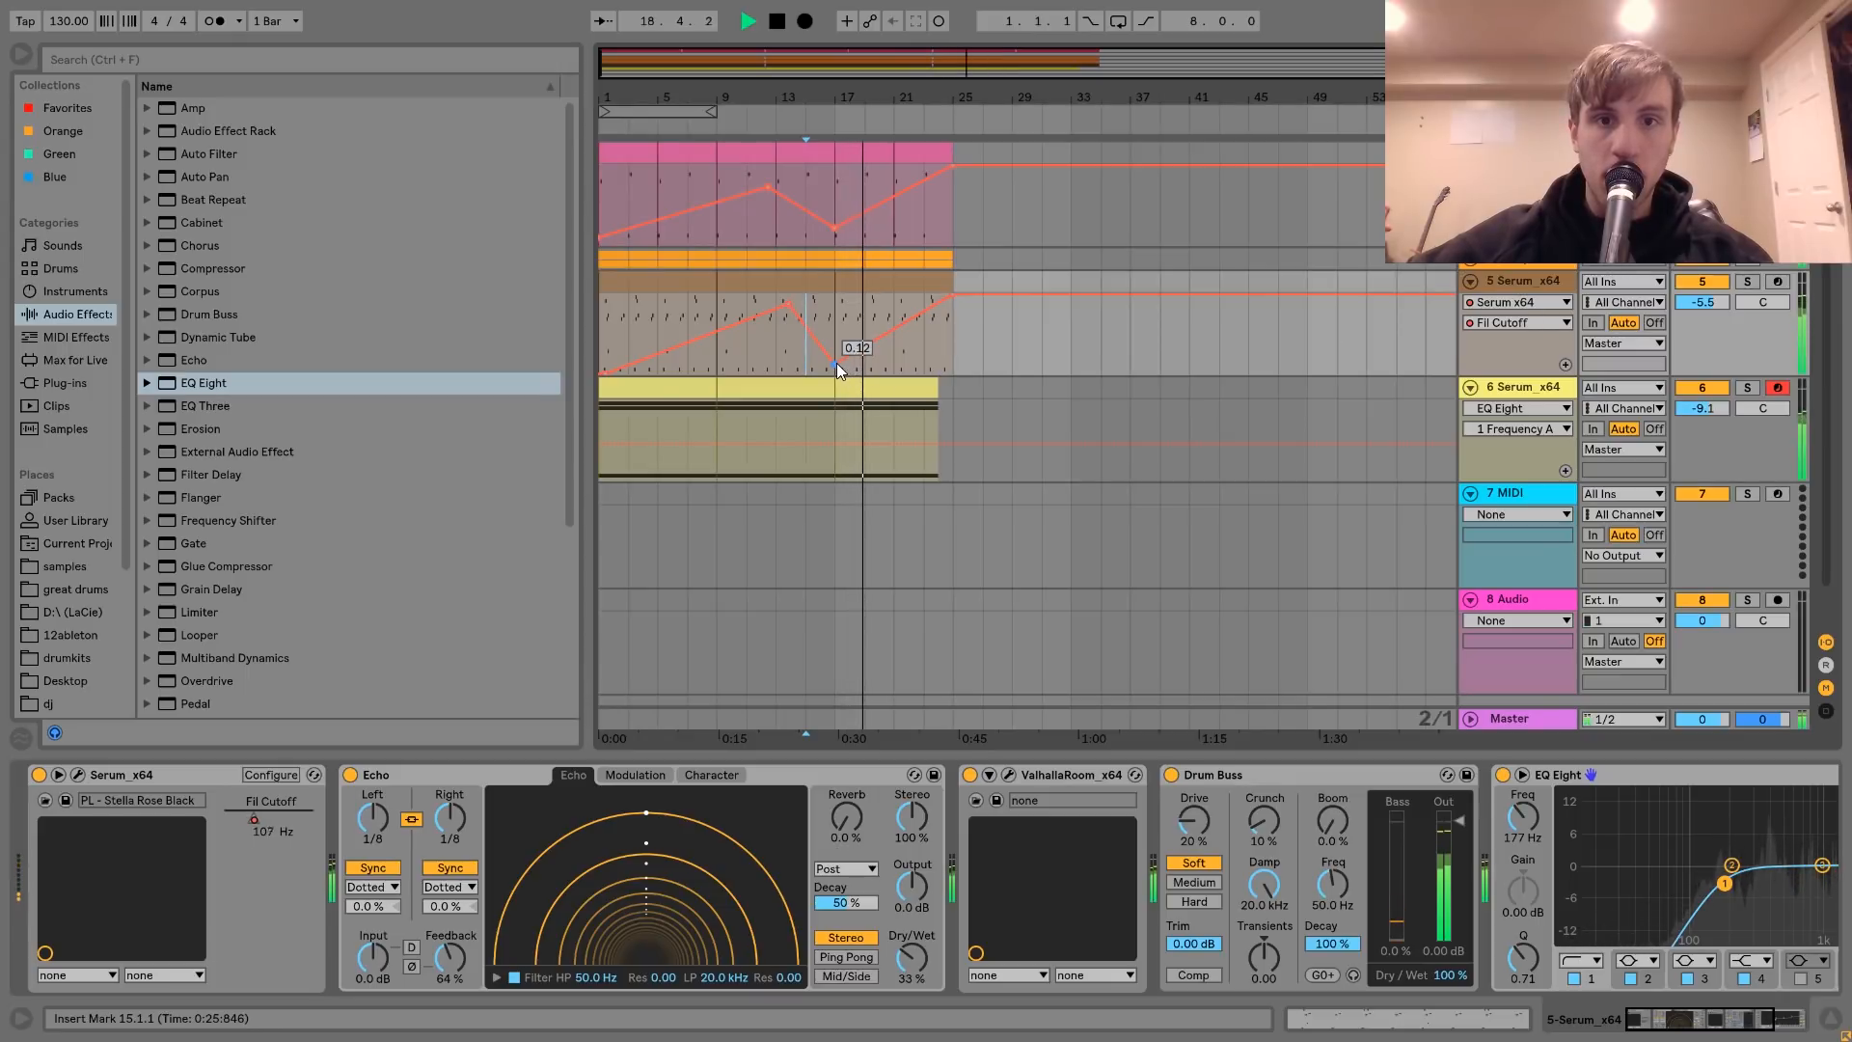
# - Stop playback and expose the Cutoff macro of track 6's Serum as a device parameter
pyautogui.click(1505, 387)
pyautogui.press('space')
pyautogui.click(59, 775)
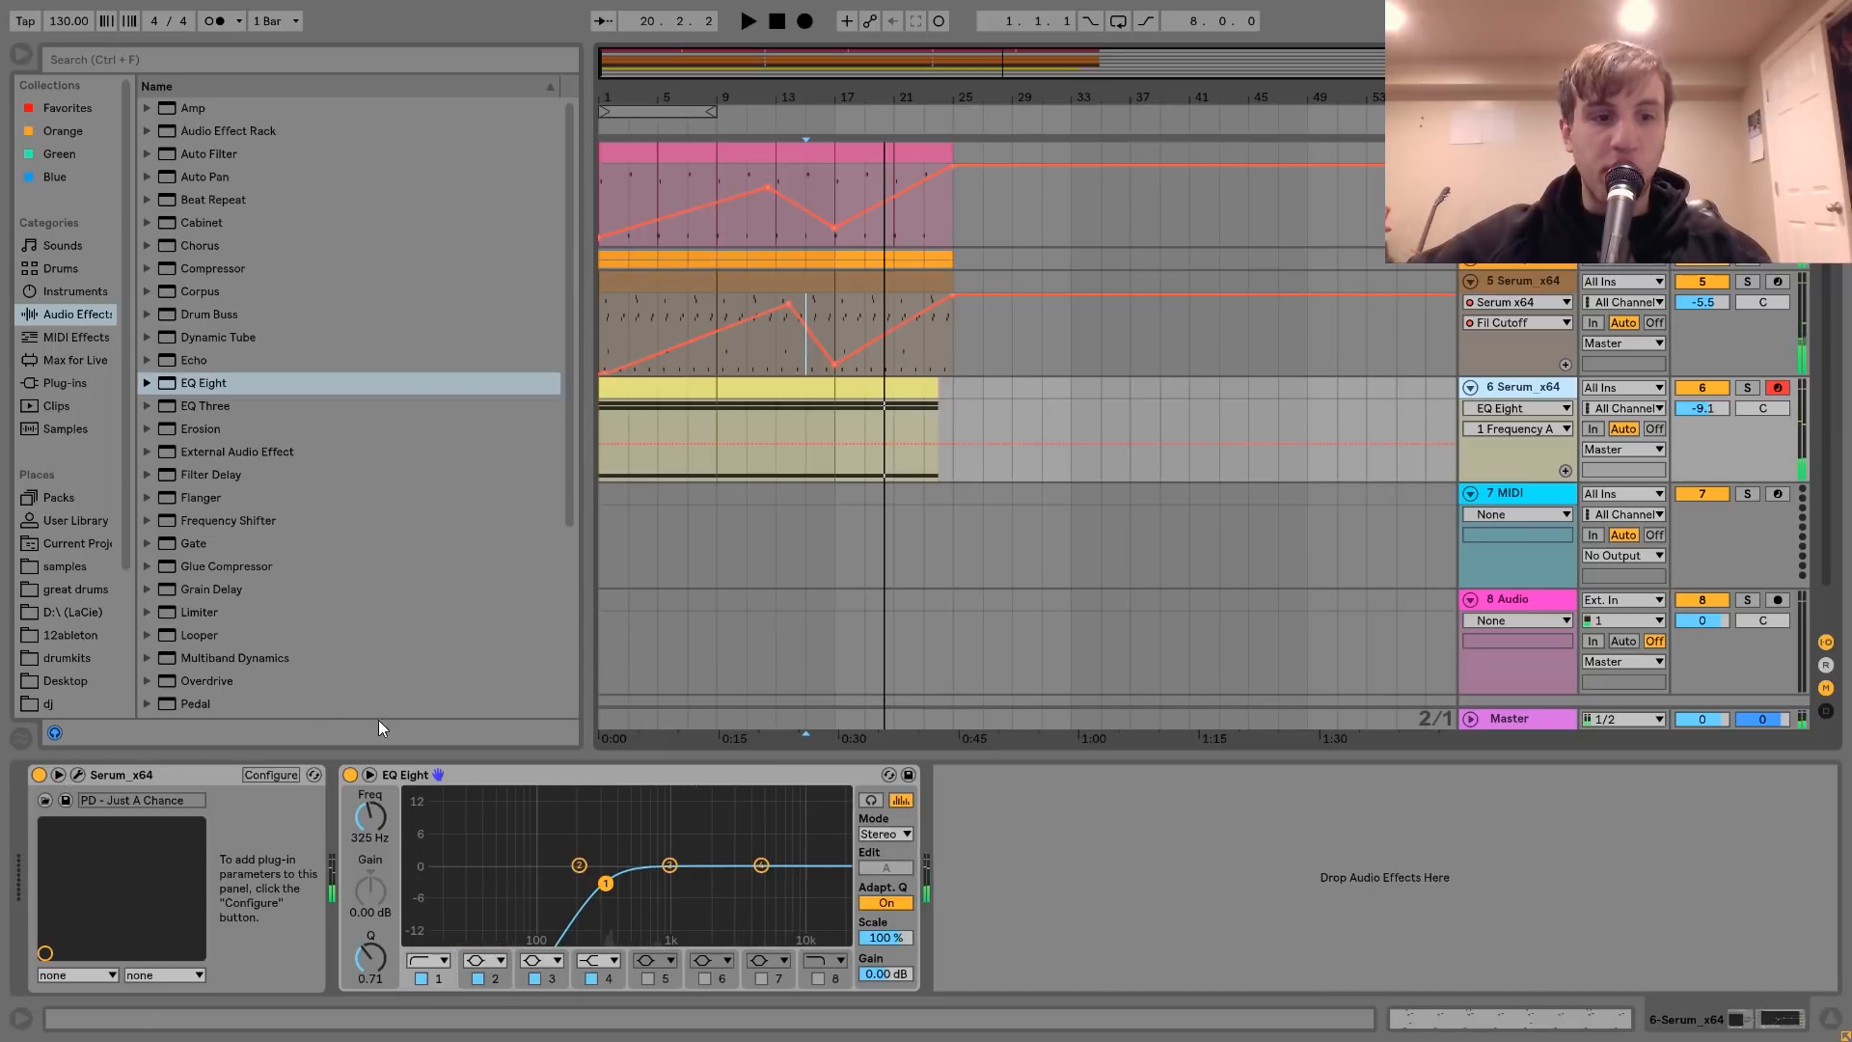
pyautogui.click(77, 774)
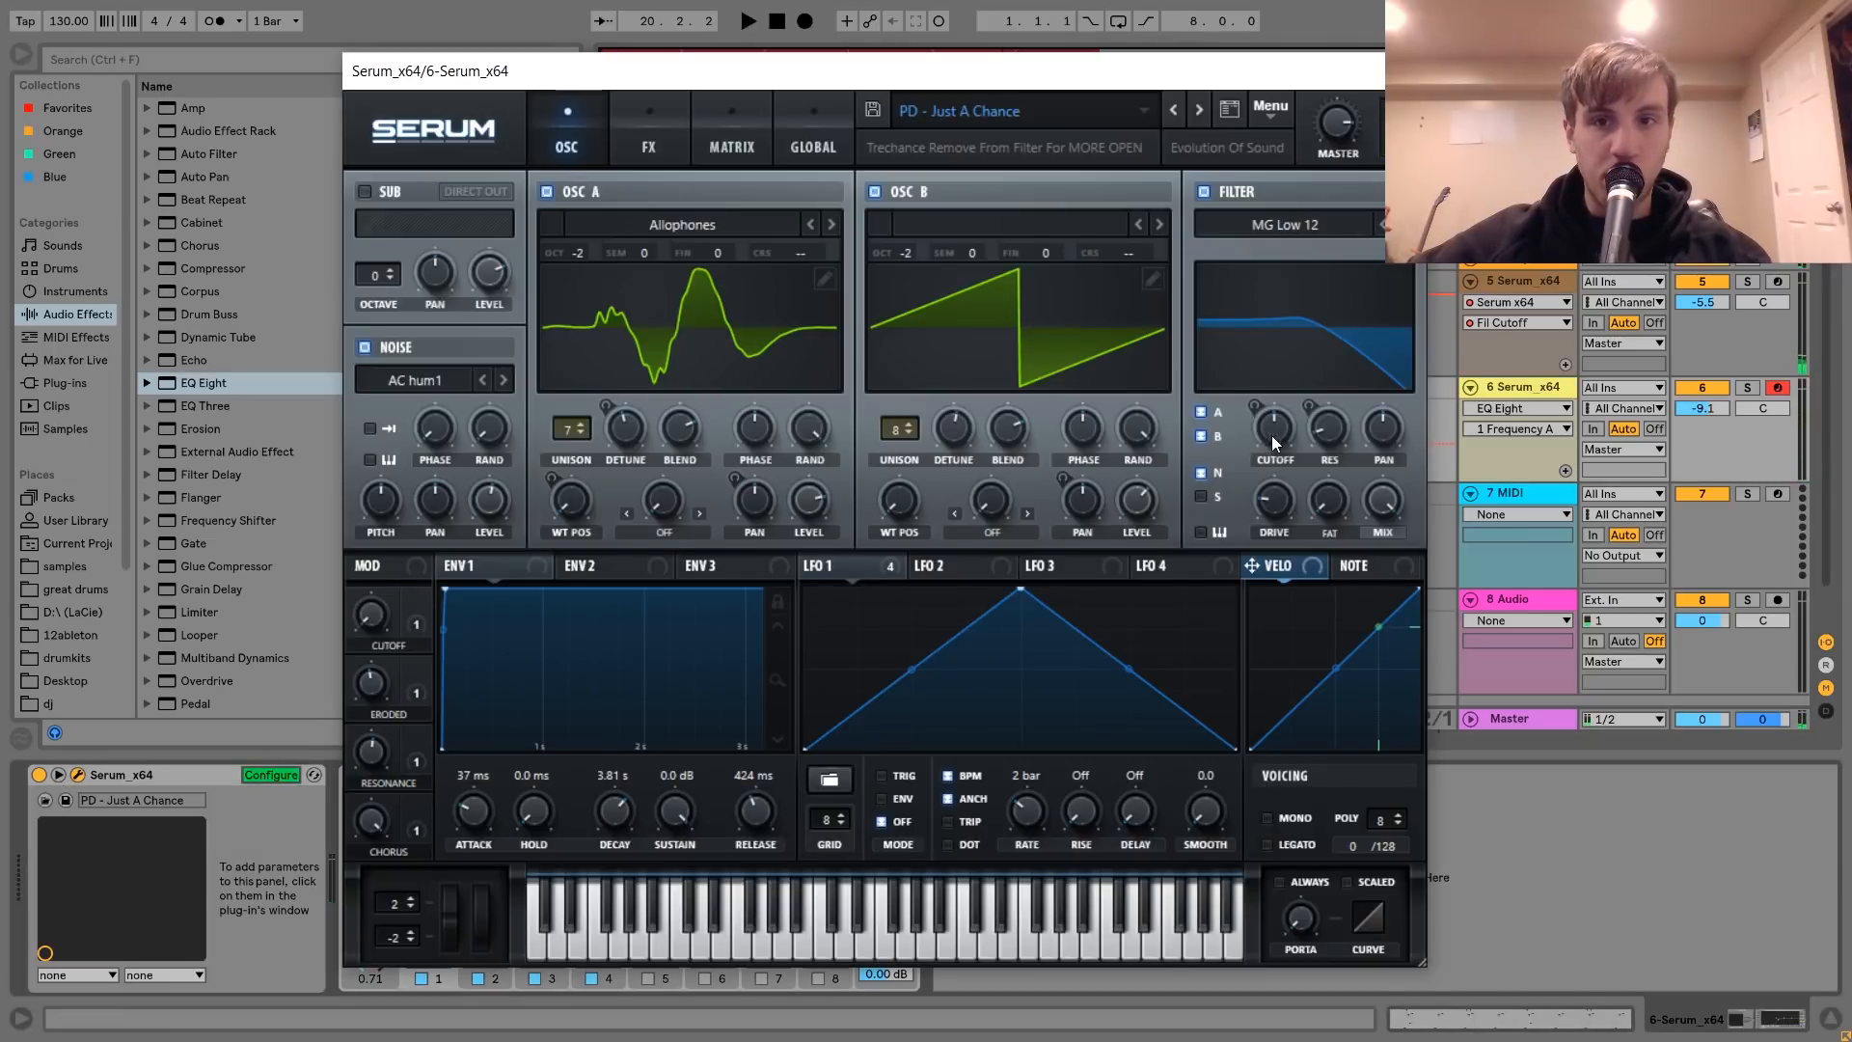
pyautogui.click(379, 617)
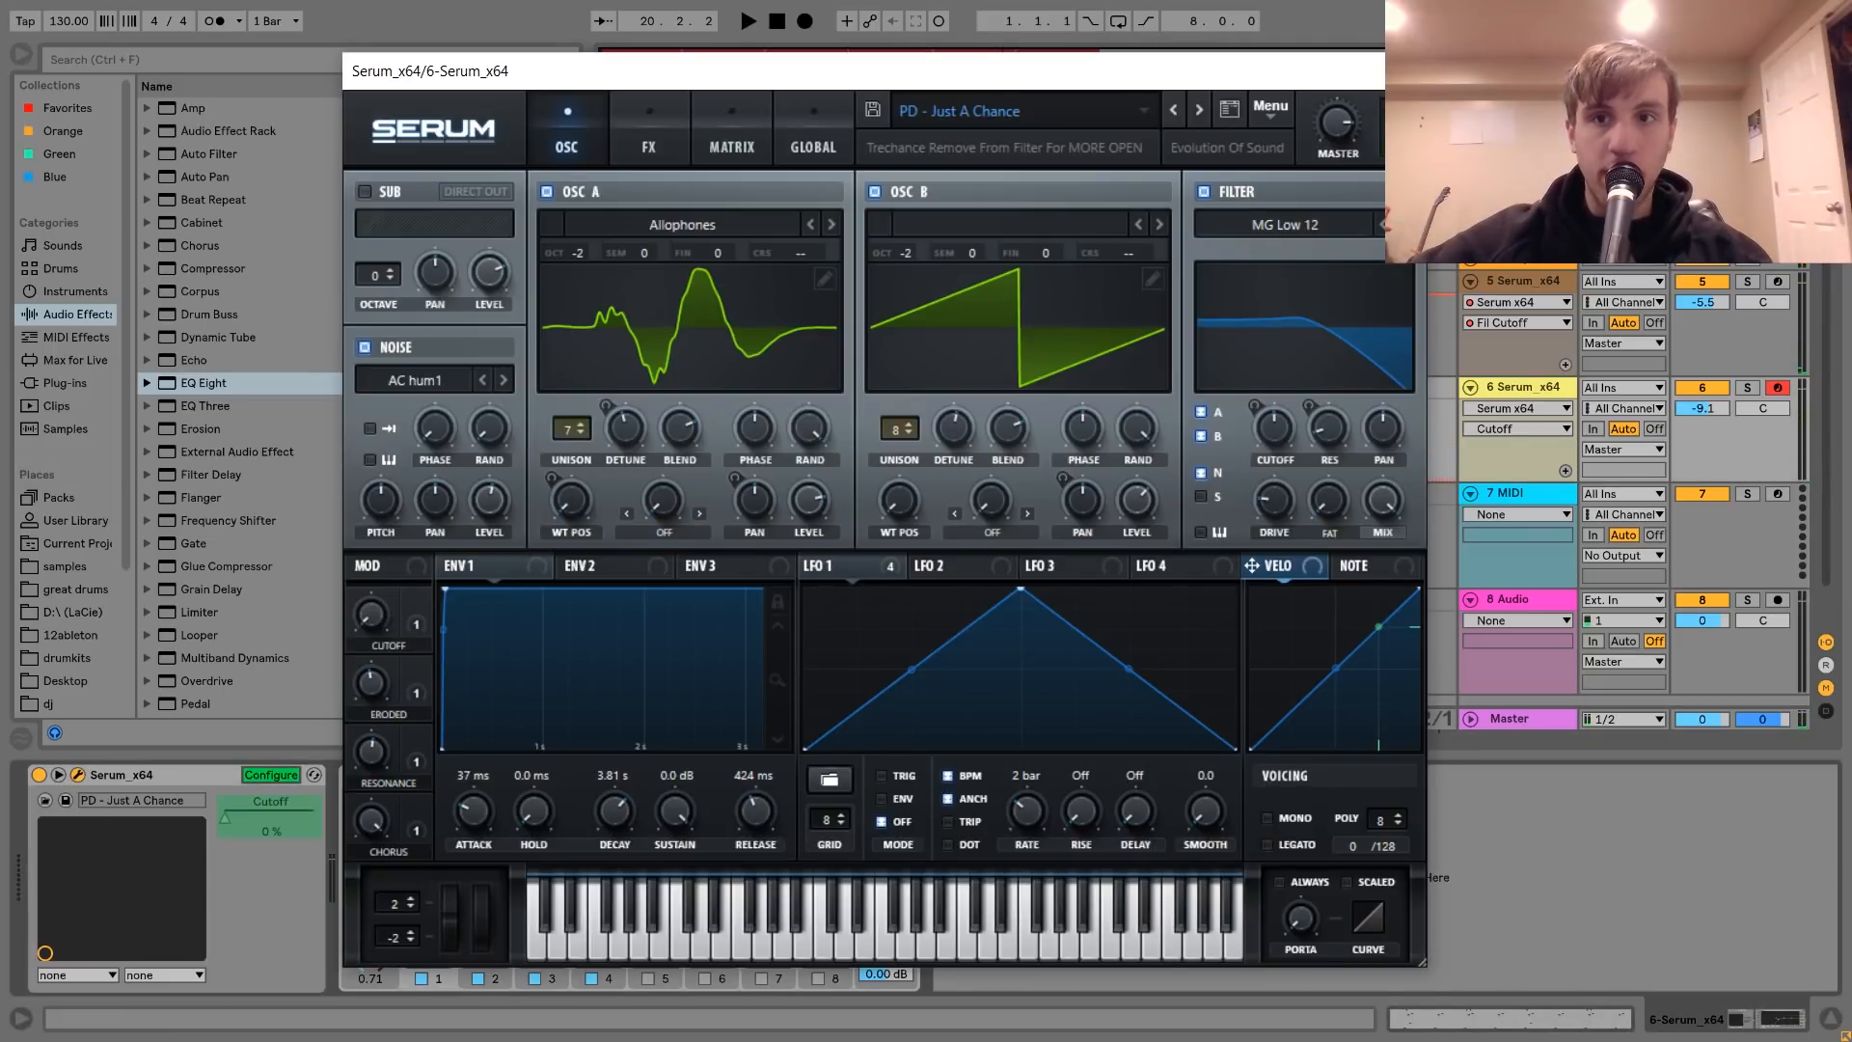
pyautogui.click(1403, 71)
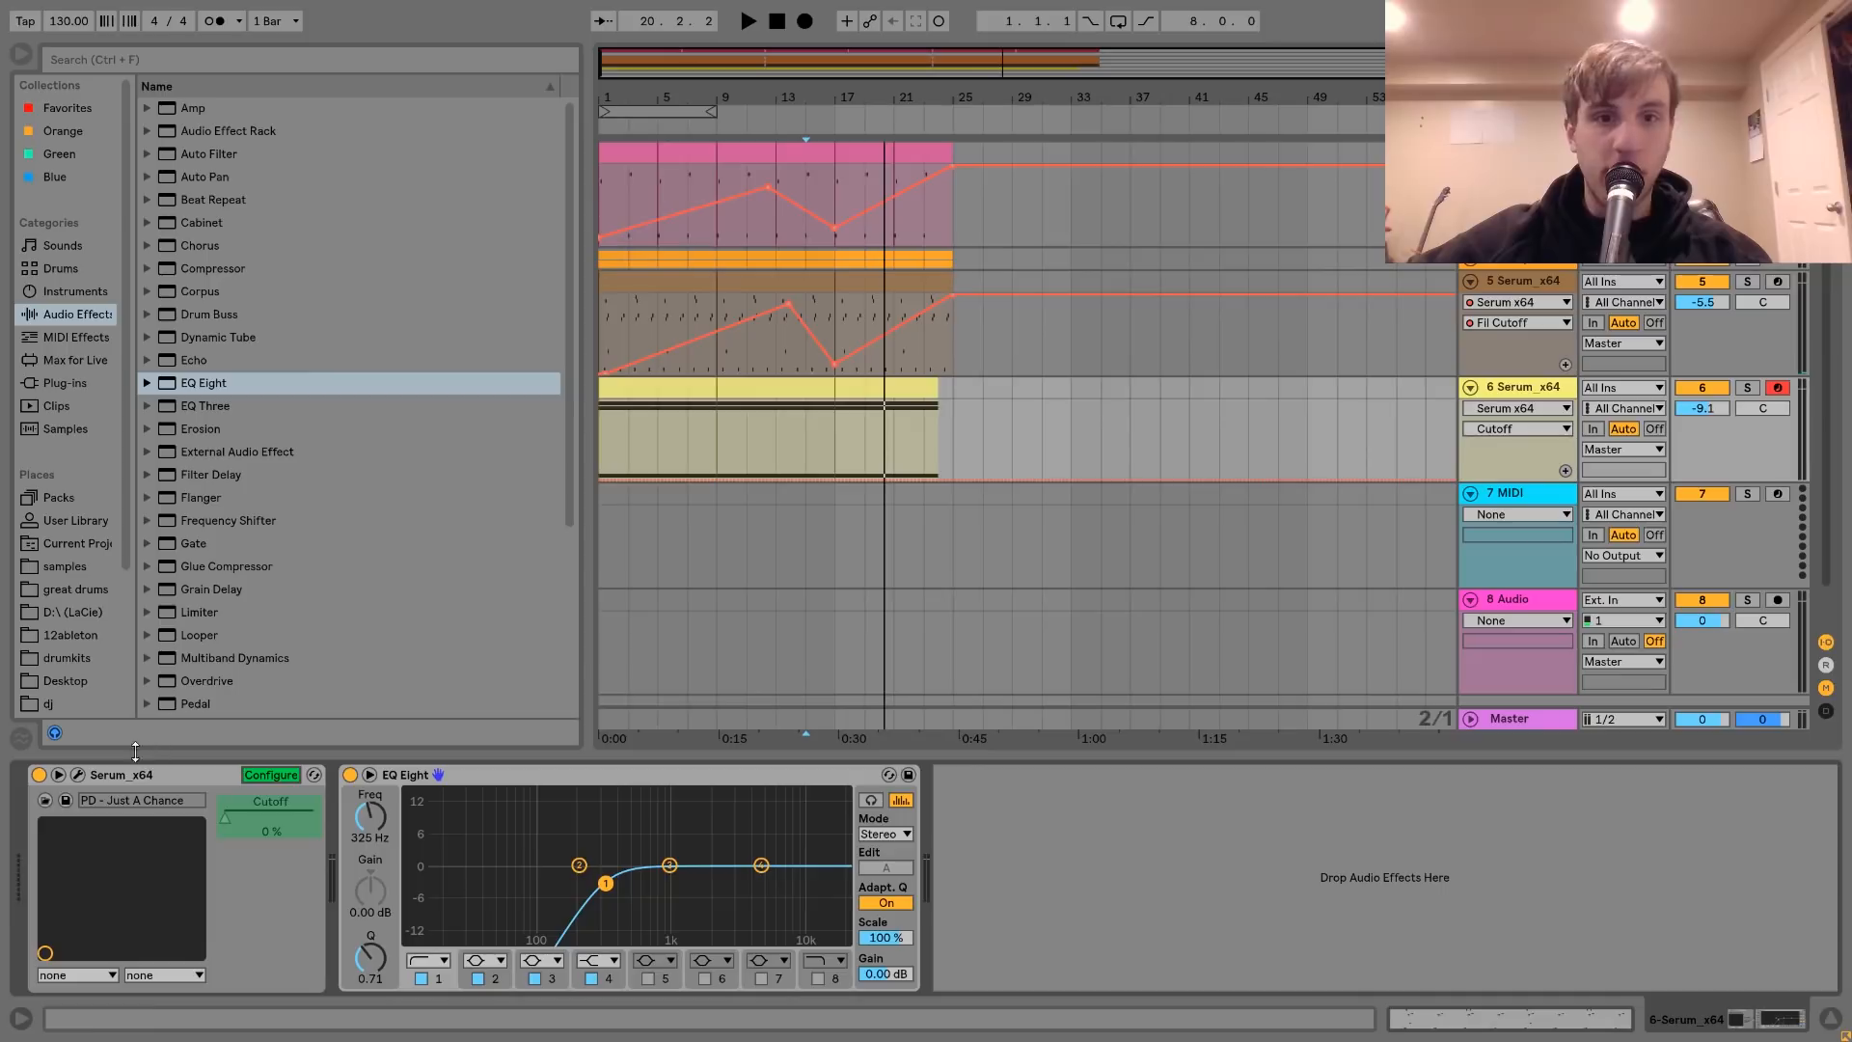
# - Expose the Fil Cutoff of track 6's Serum as a device parameter and lower it to 210 Hz
pyautogui.click(77, 774)
pyautogui.click(266, 774)
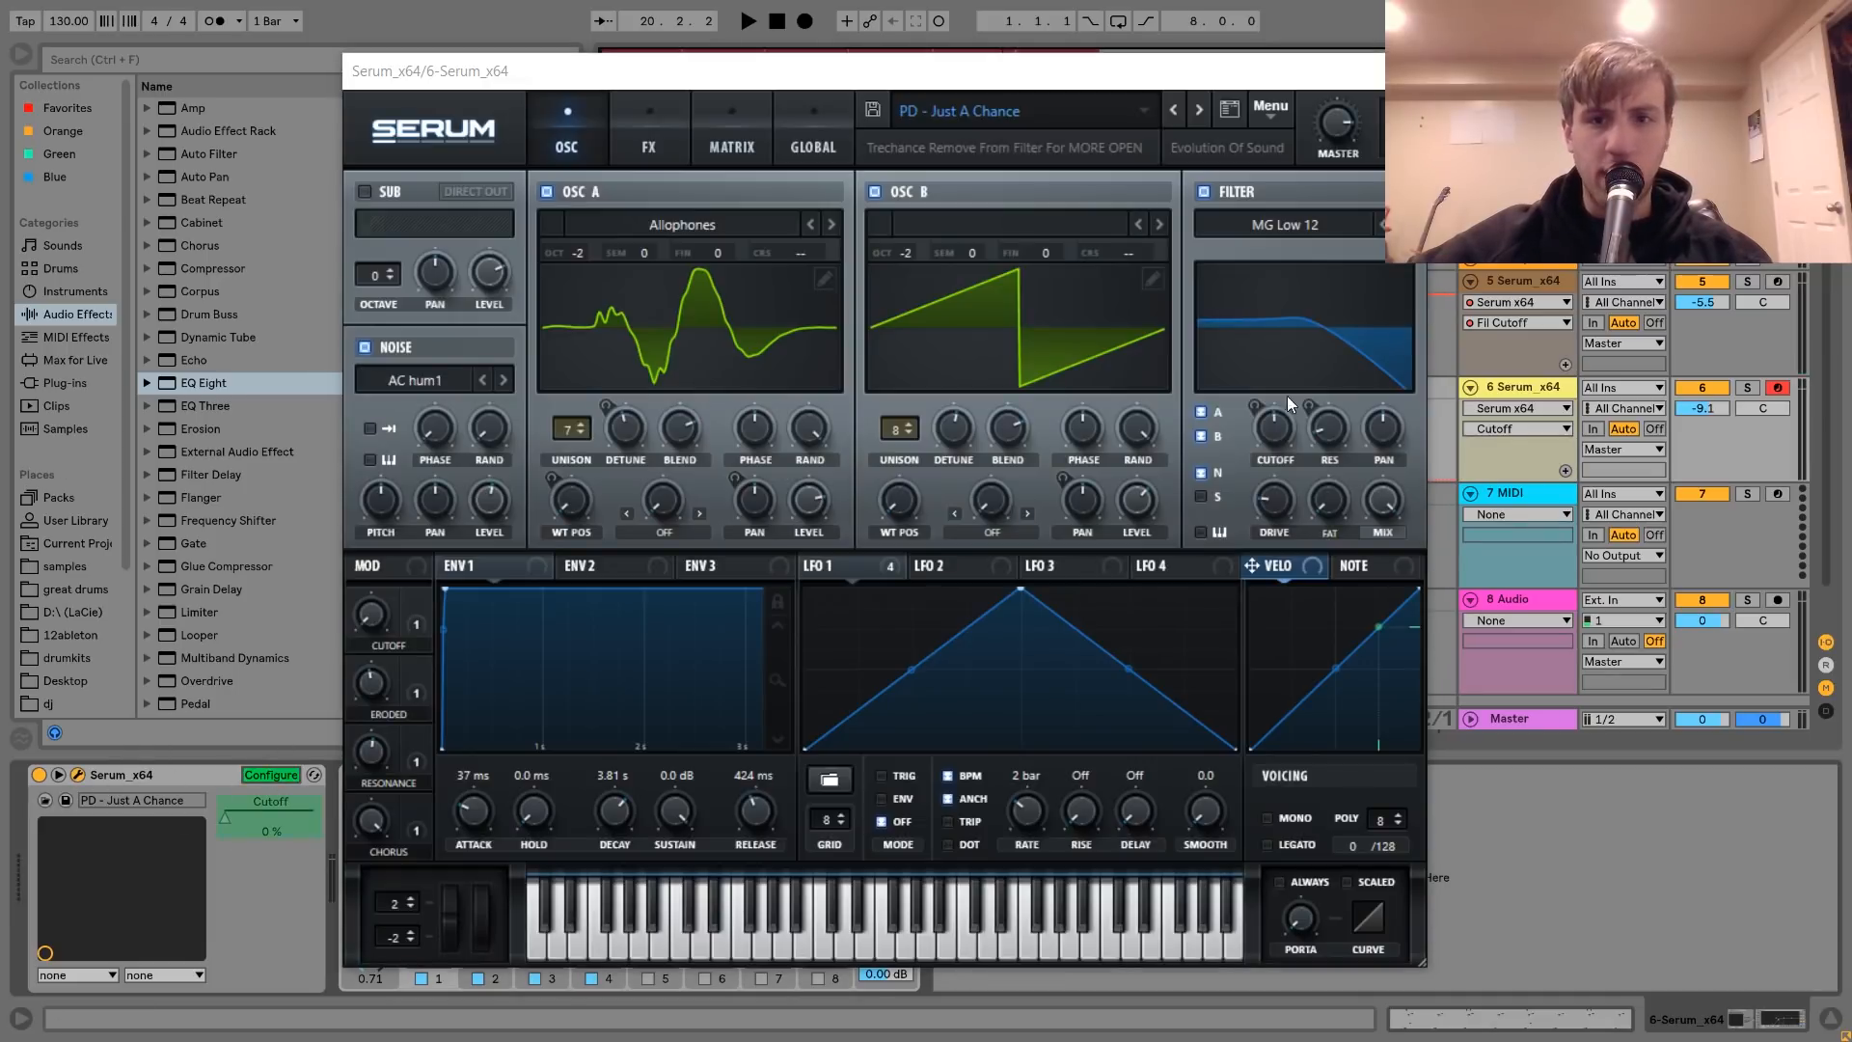
pyautogui.click(1277, 428)
pyautogui.click(1405, 71)
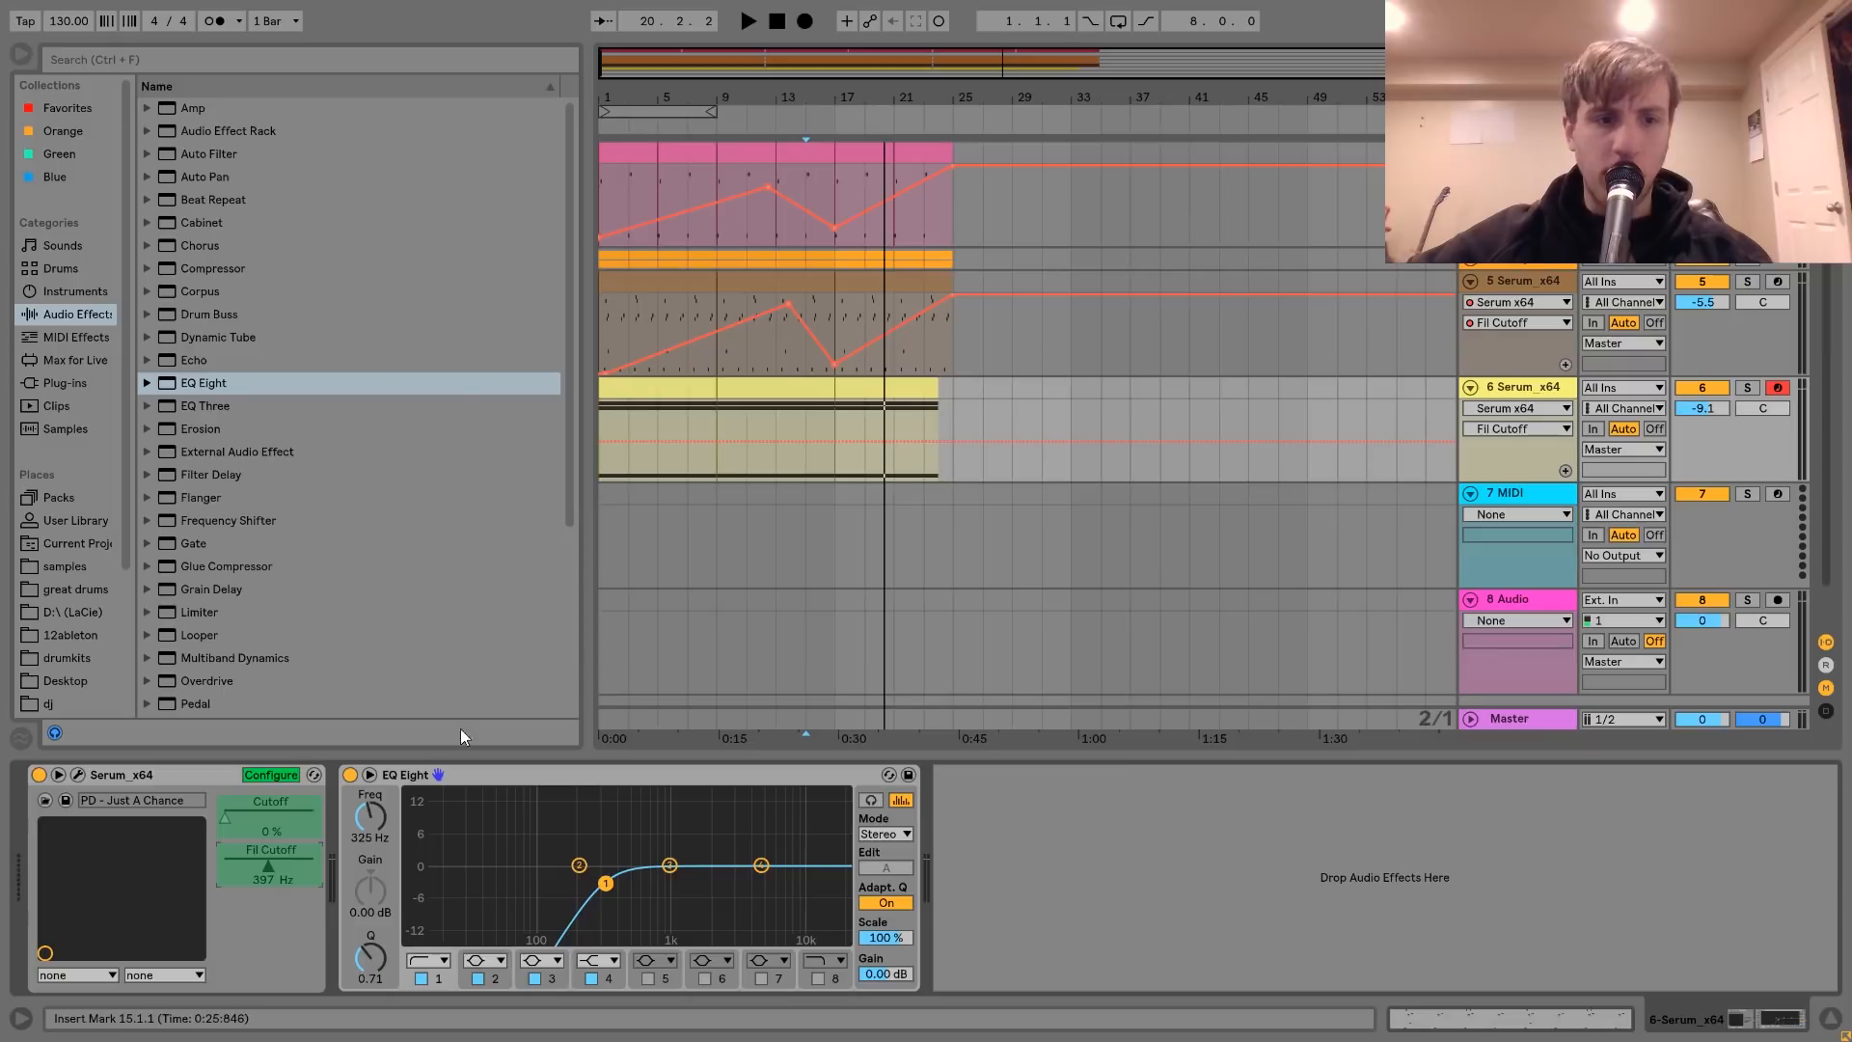
pyautogui.click(283, 773)
pyautogui.click(260, 870)
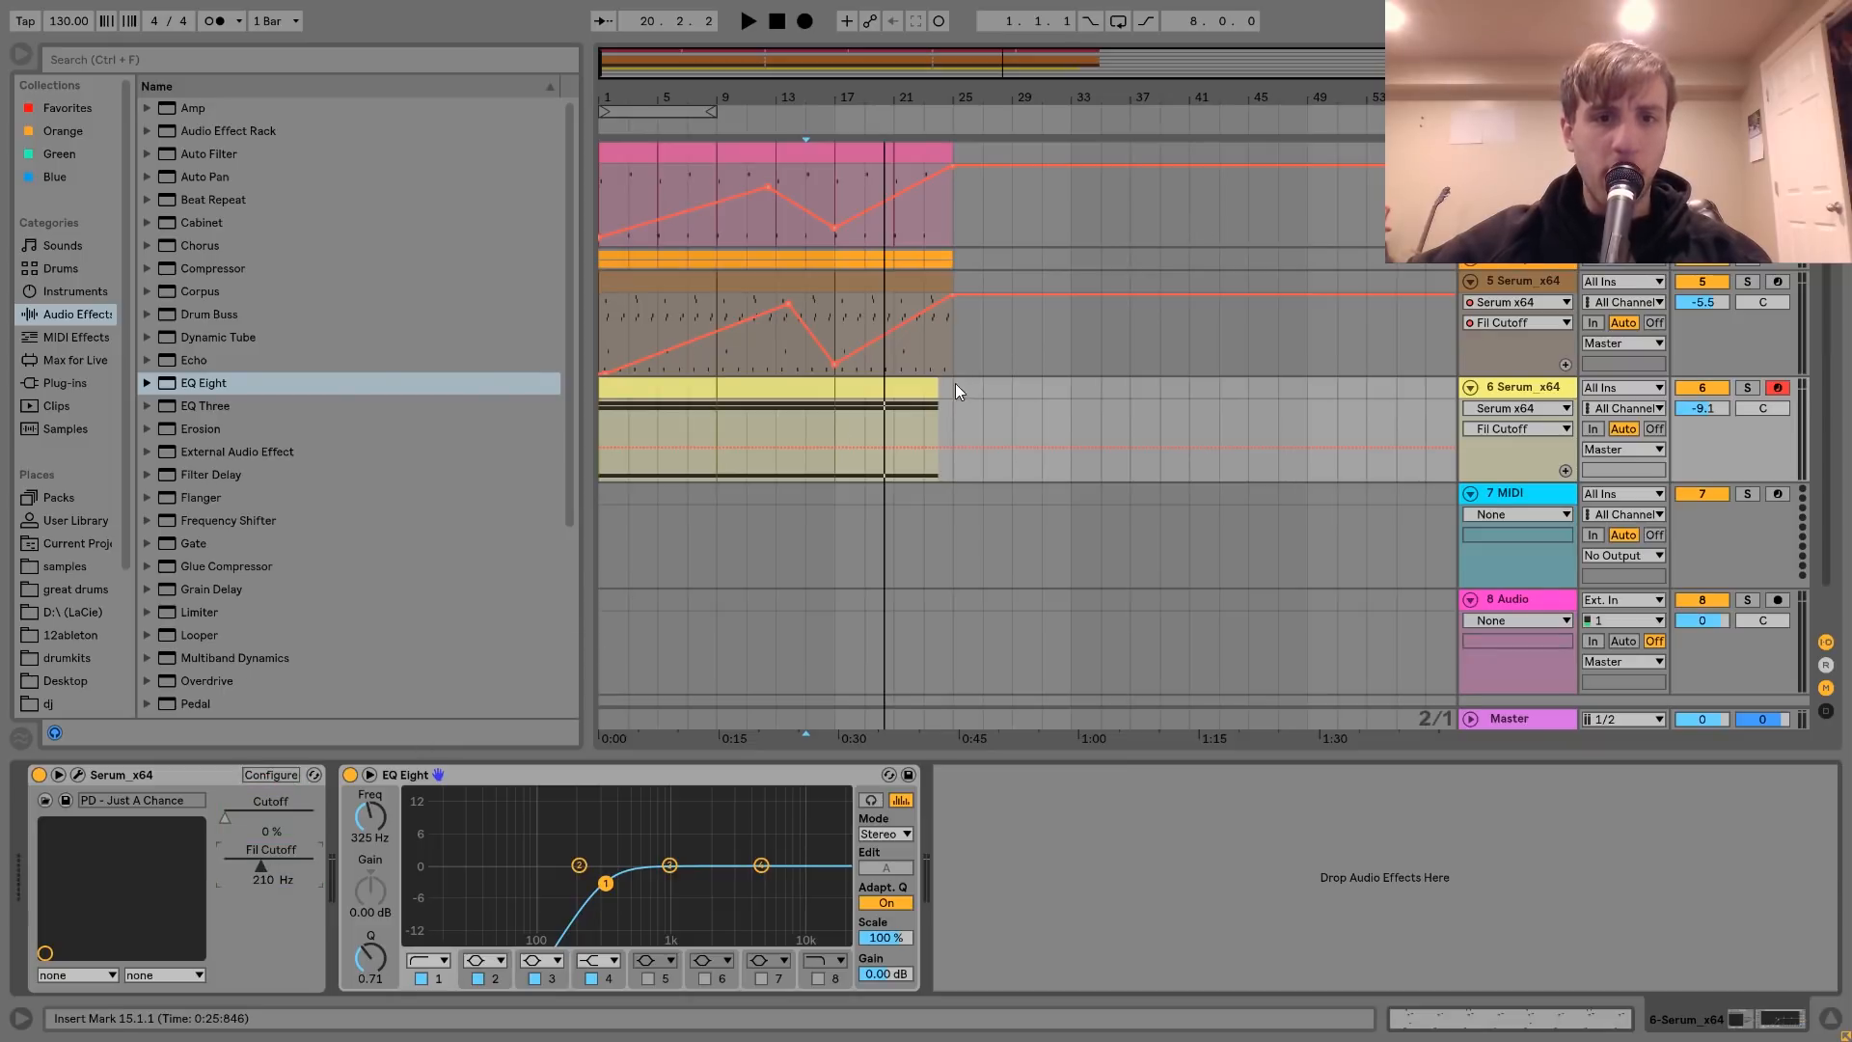
# - Draw Fil Cutoff automation on track 6 rising from bar 1 to bar 15, dipping near bar 18 and rising to bar 24, while playing from bar 1
pyautogui.click(804, 448)
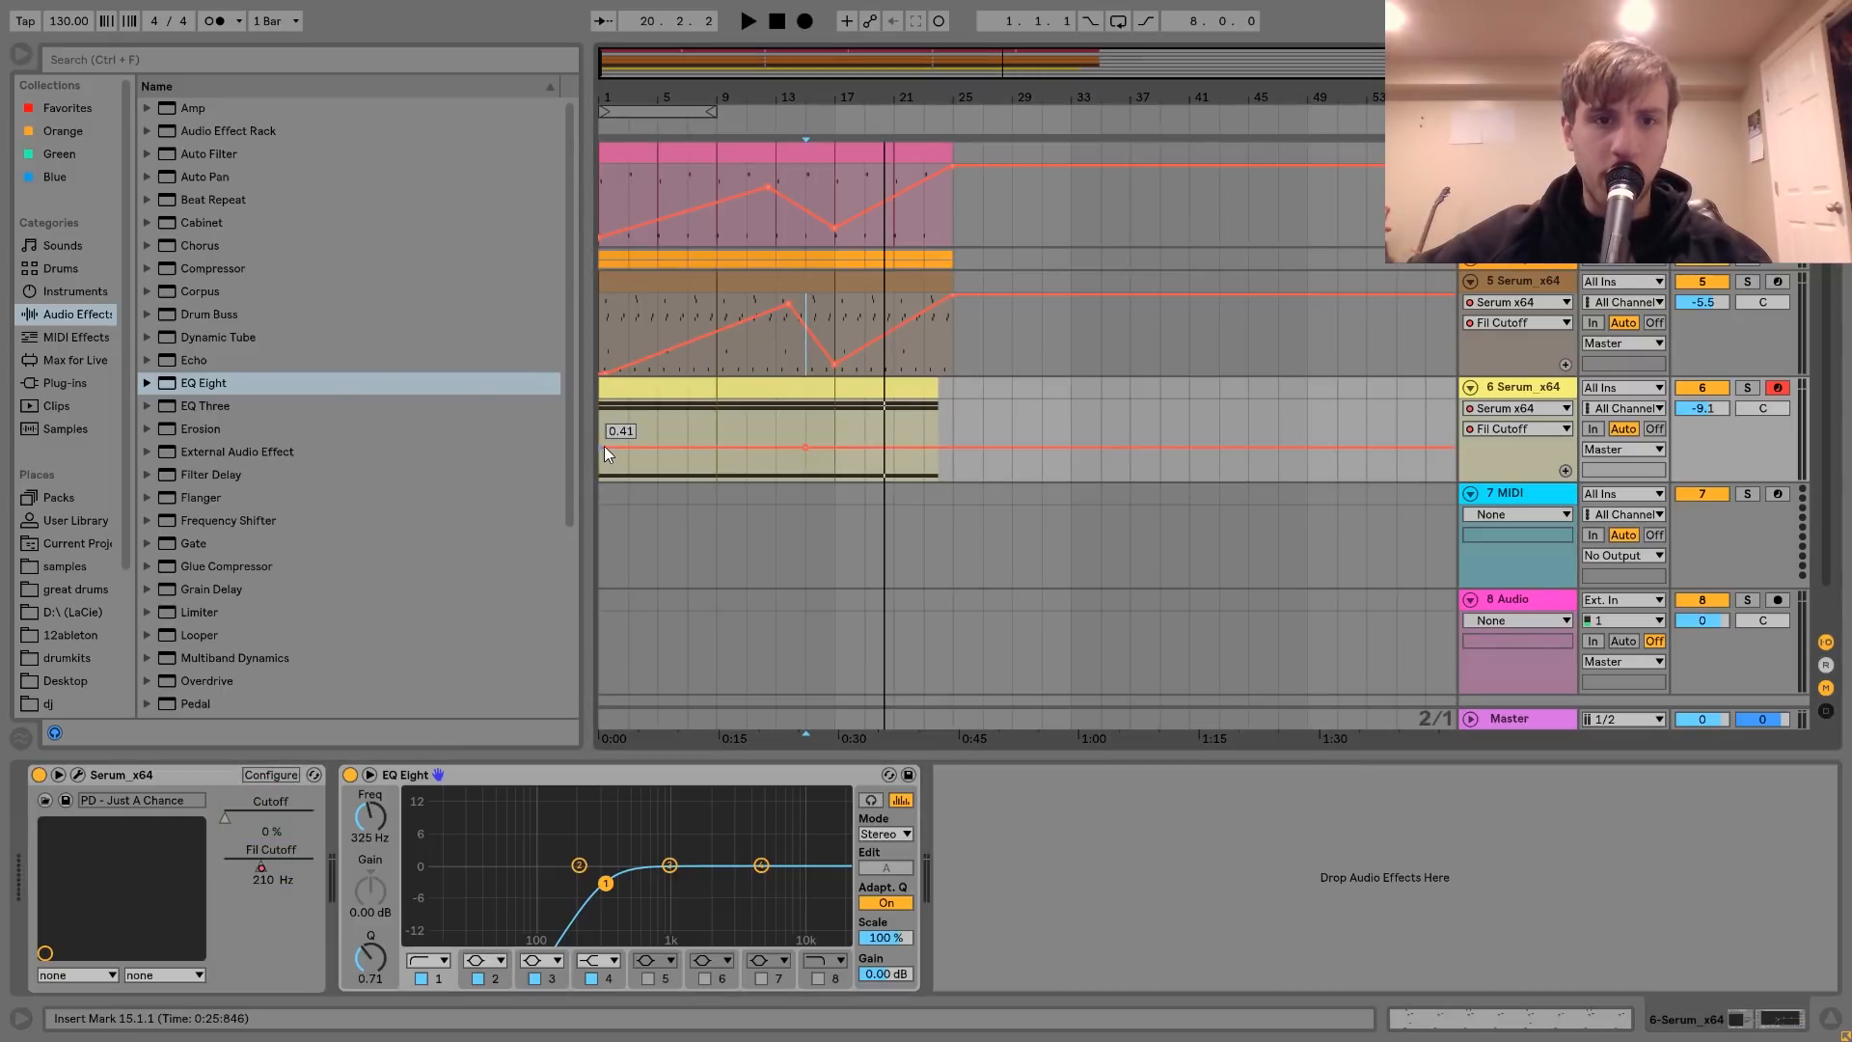
pyautogui.moveTo(604, 446); pyautogui.dragTo(604, 473)
pyautogui.click(624, 395)
pyautogui.press('space')
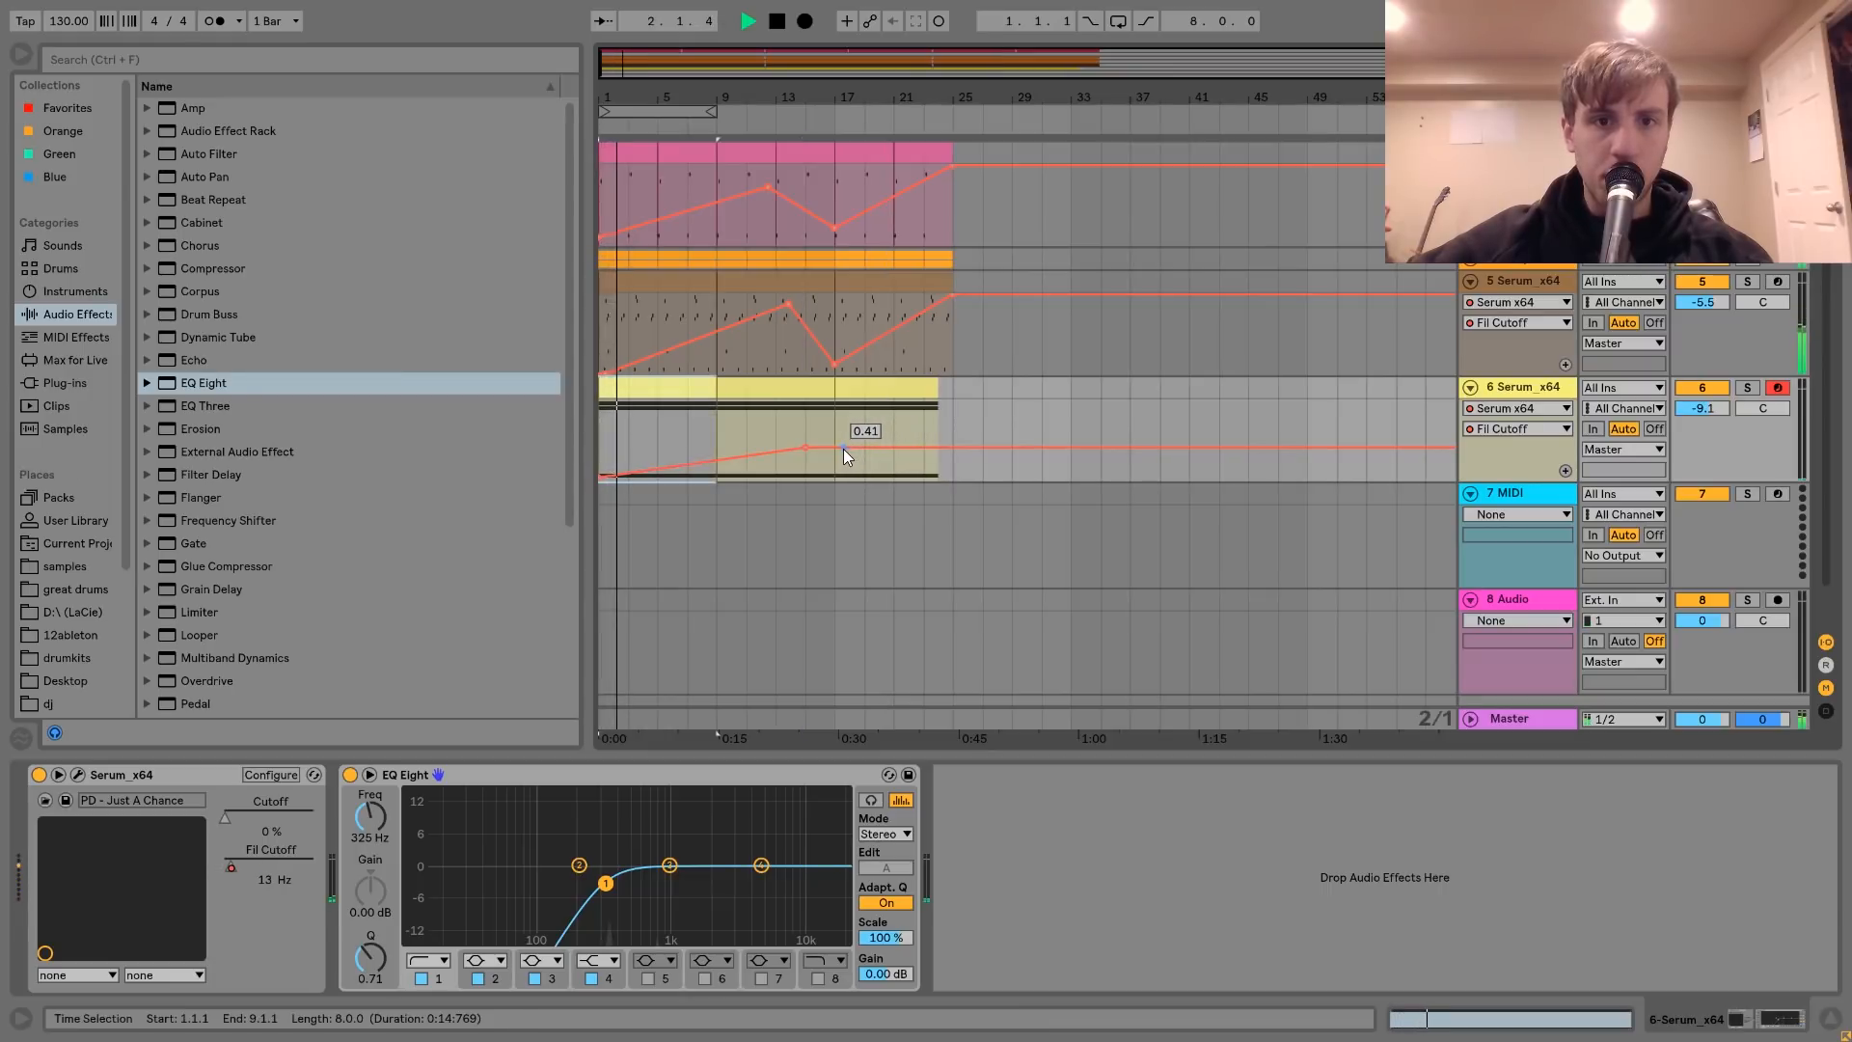
pyautogui.moveTo(806, 447); pyautogui.dragTo(943, 424)
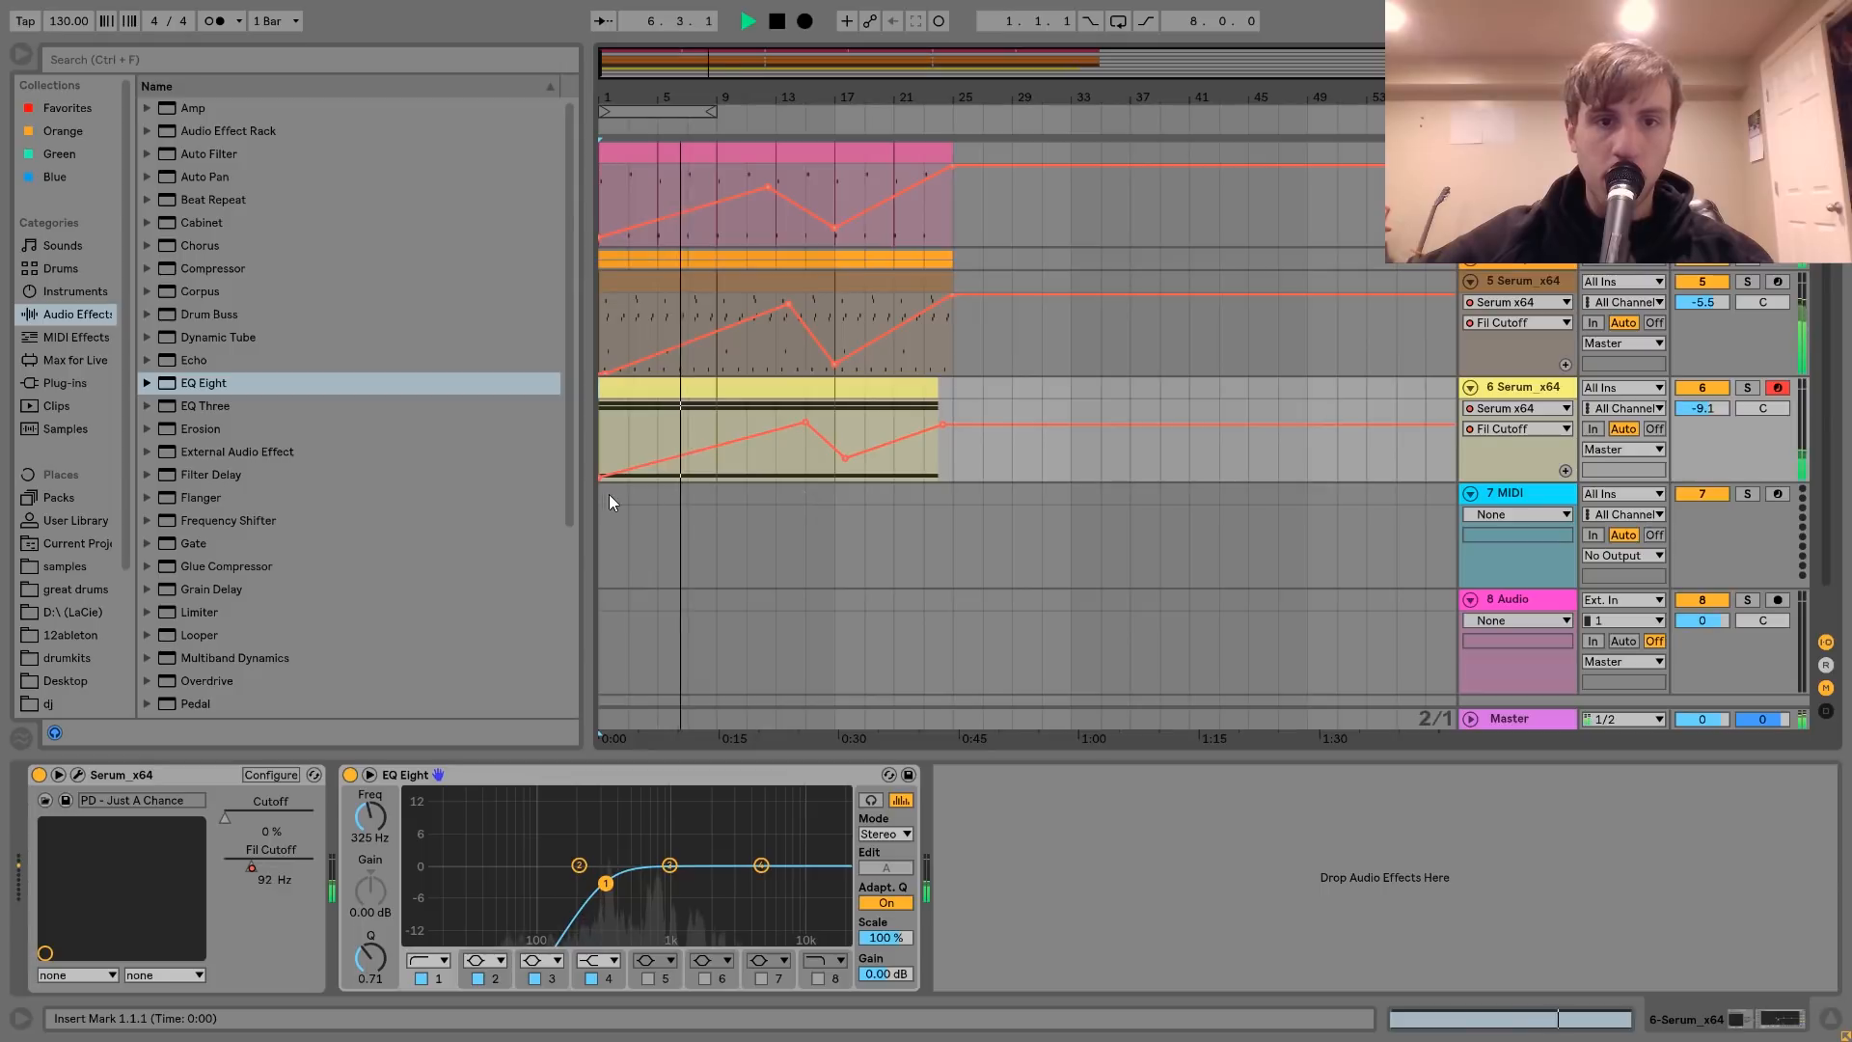
# - Raise the start of track 6's cutoff automation to 0.29 and lower its bar 15 peak slightly, checking playback from bar 13
pyautogui.moveTo(600, 476); pyautogui.dragTo(600, 455)
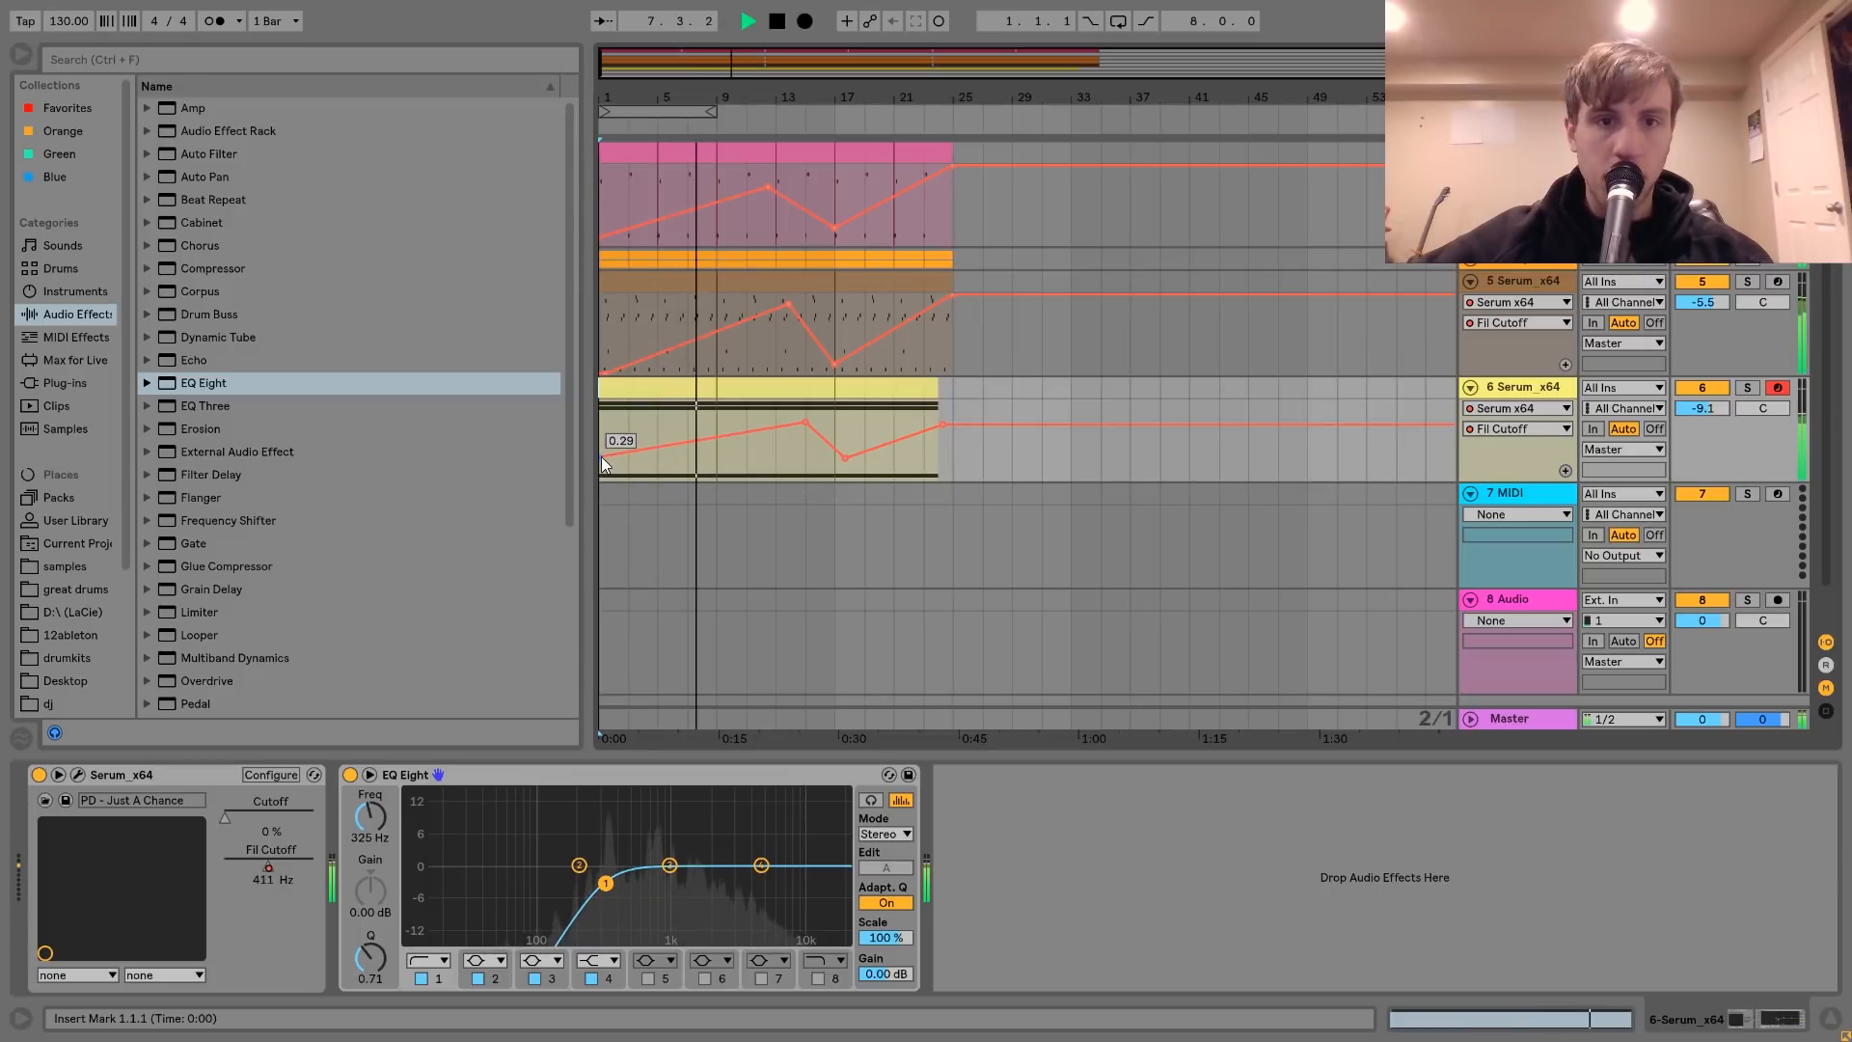
pyautogui.click(775, 459)
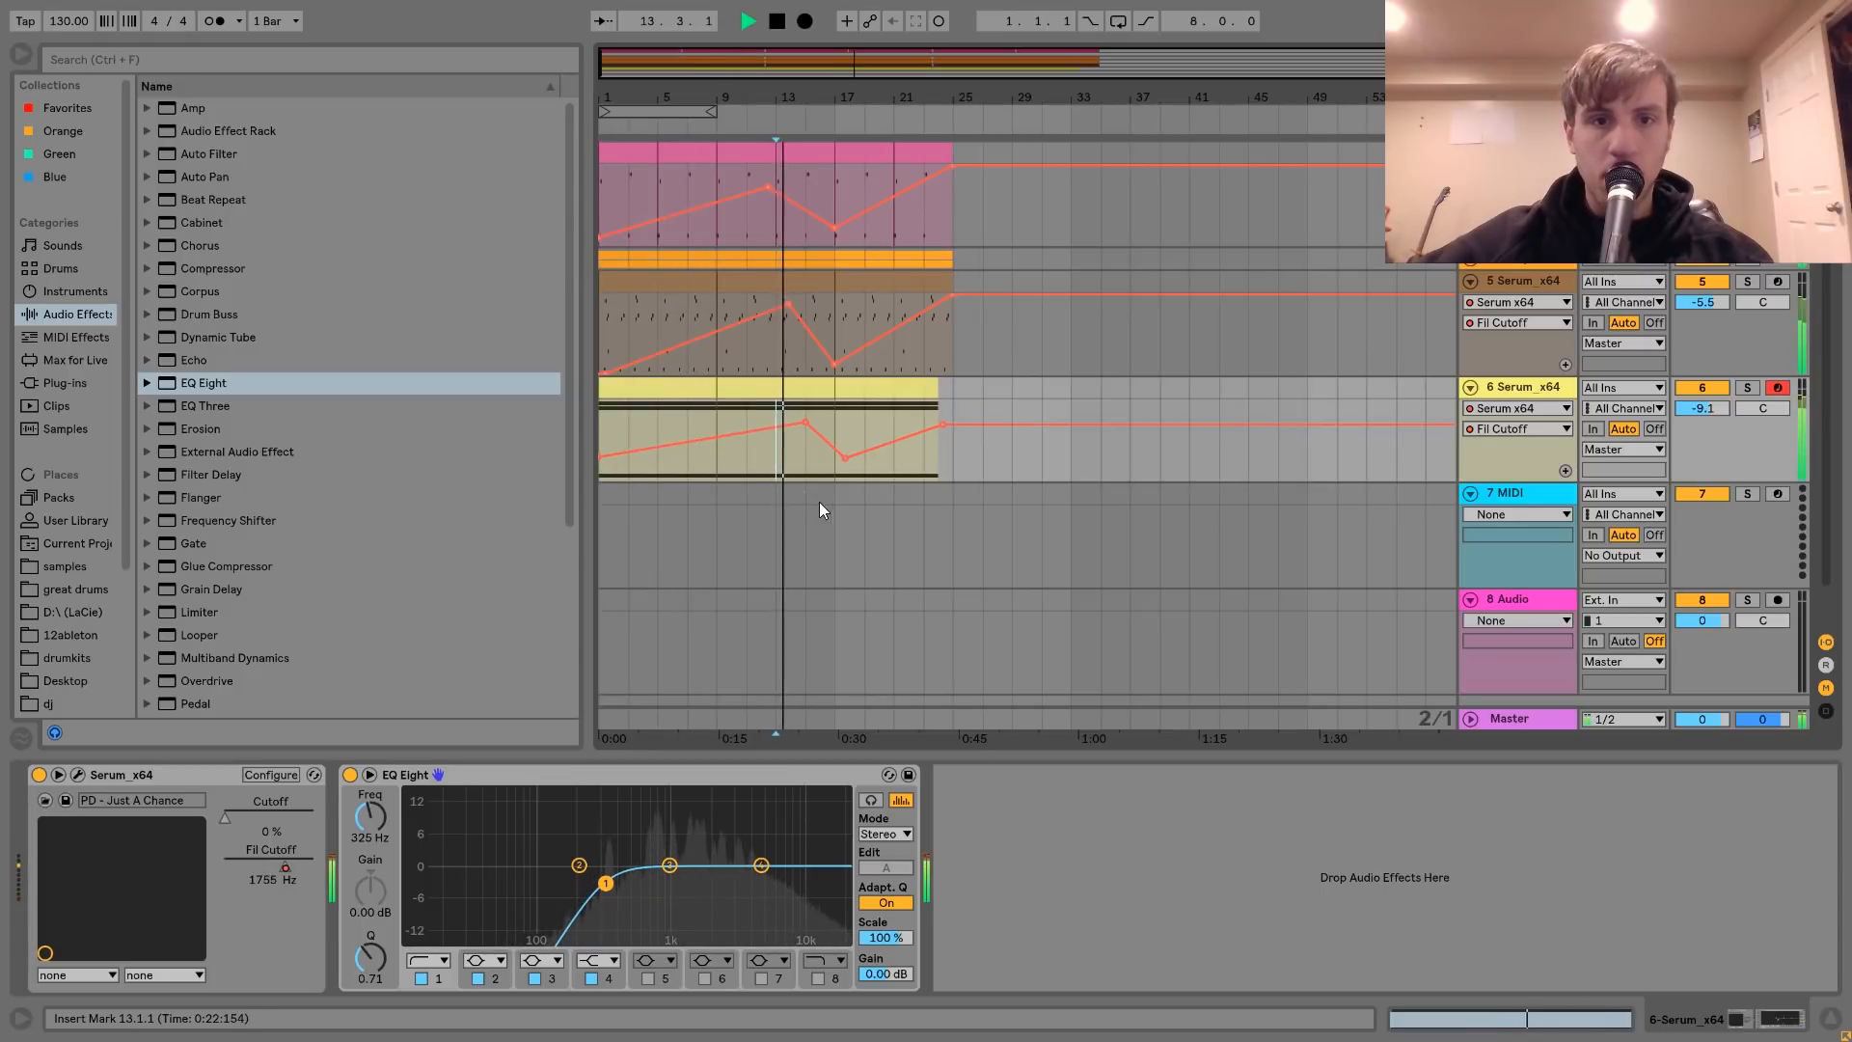
pyautogui.moveTo(805, 422); pyautogui.dragTo(806, 436)
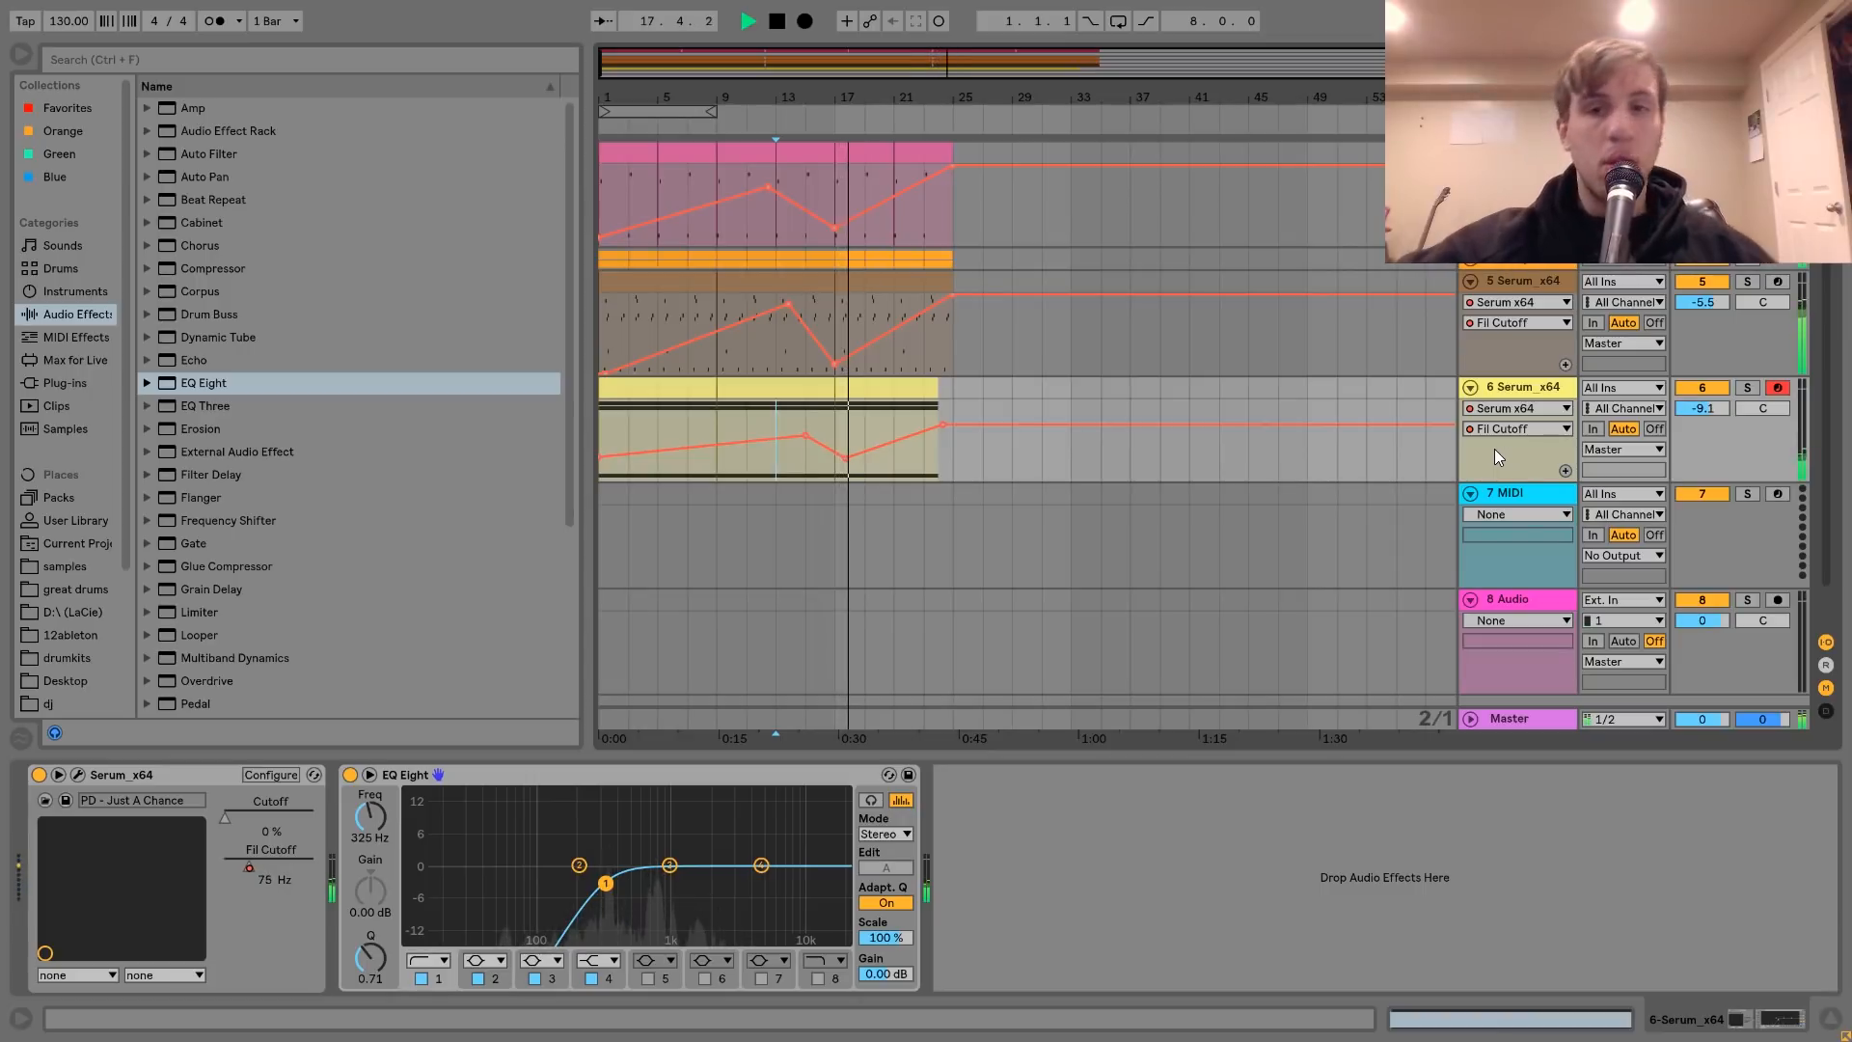
pyautogui.press('space')
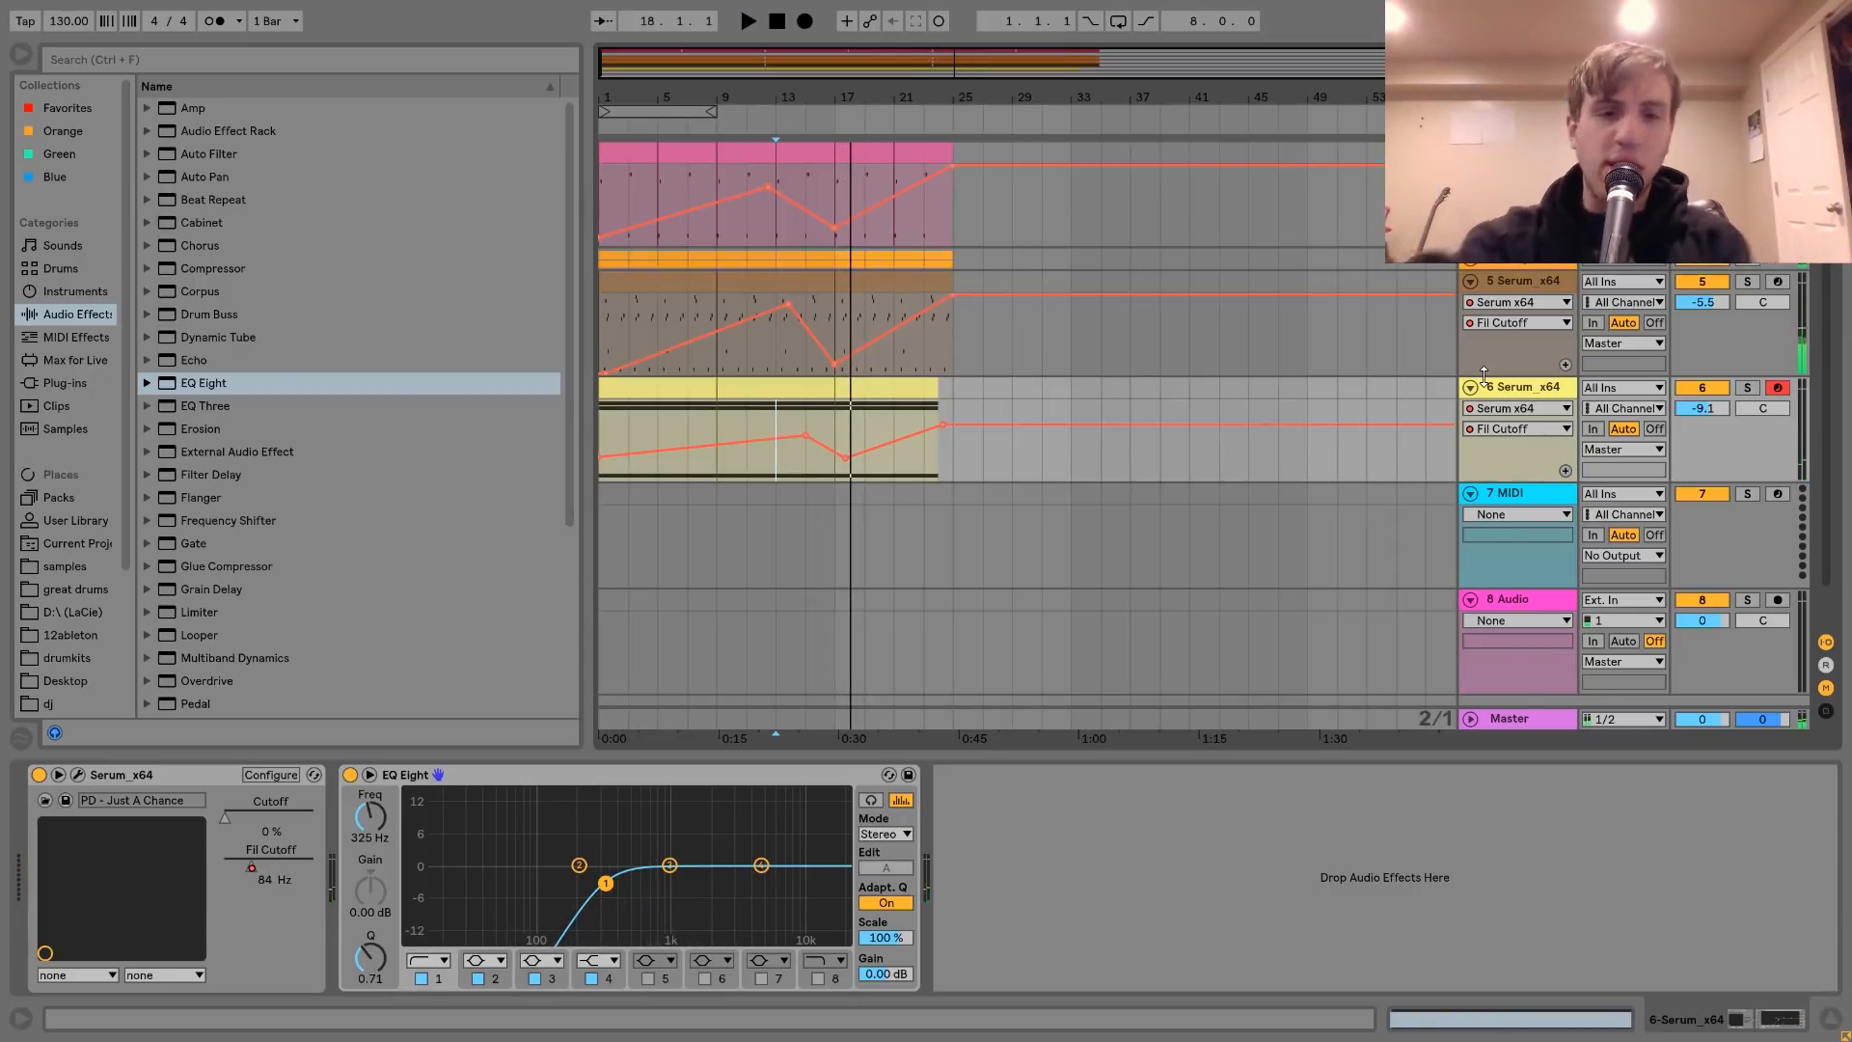
# - Select the empty MIDI track 7 and search the installed packs for 909
pyautogui.click(1533, 489)
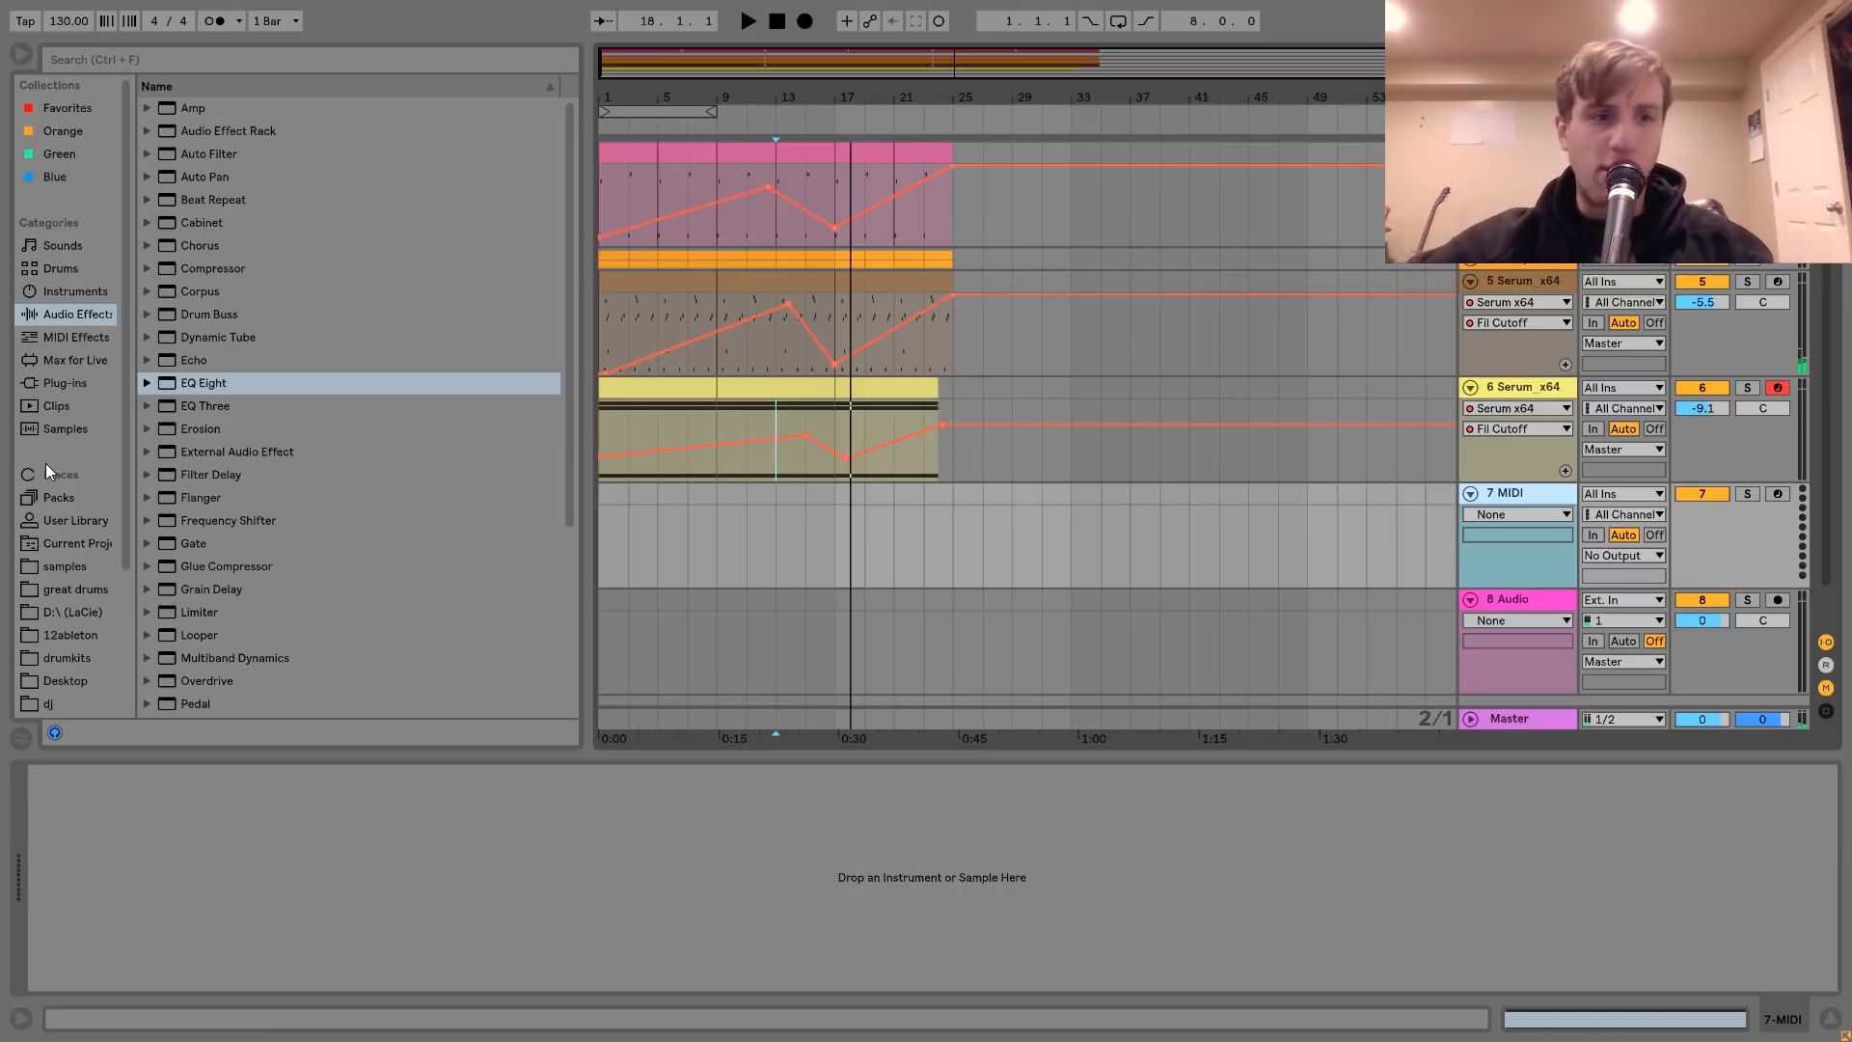
pyautogui.click(56, 497)
pyautogui.click(148, 268)
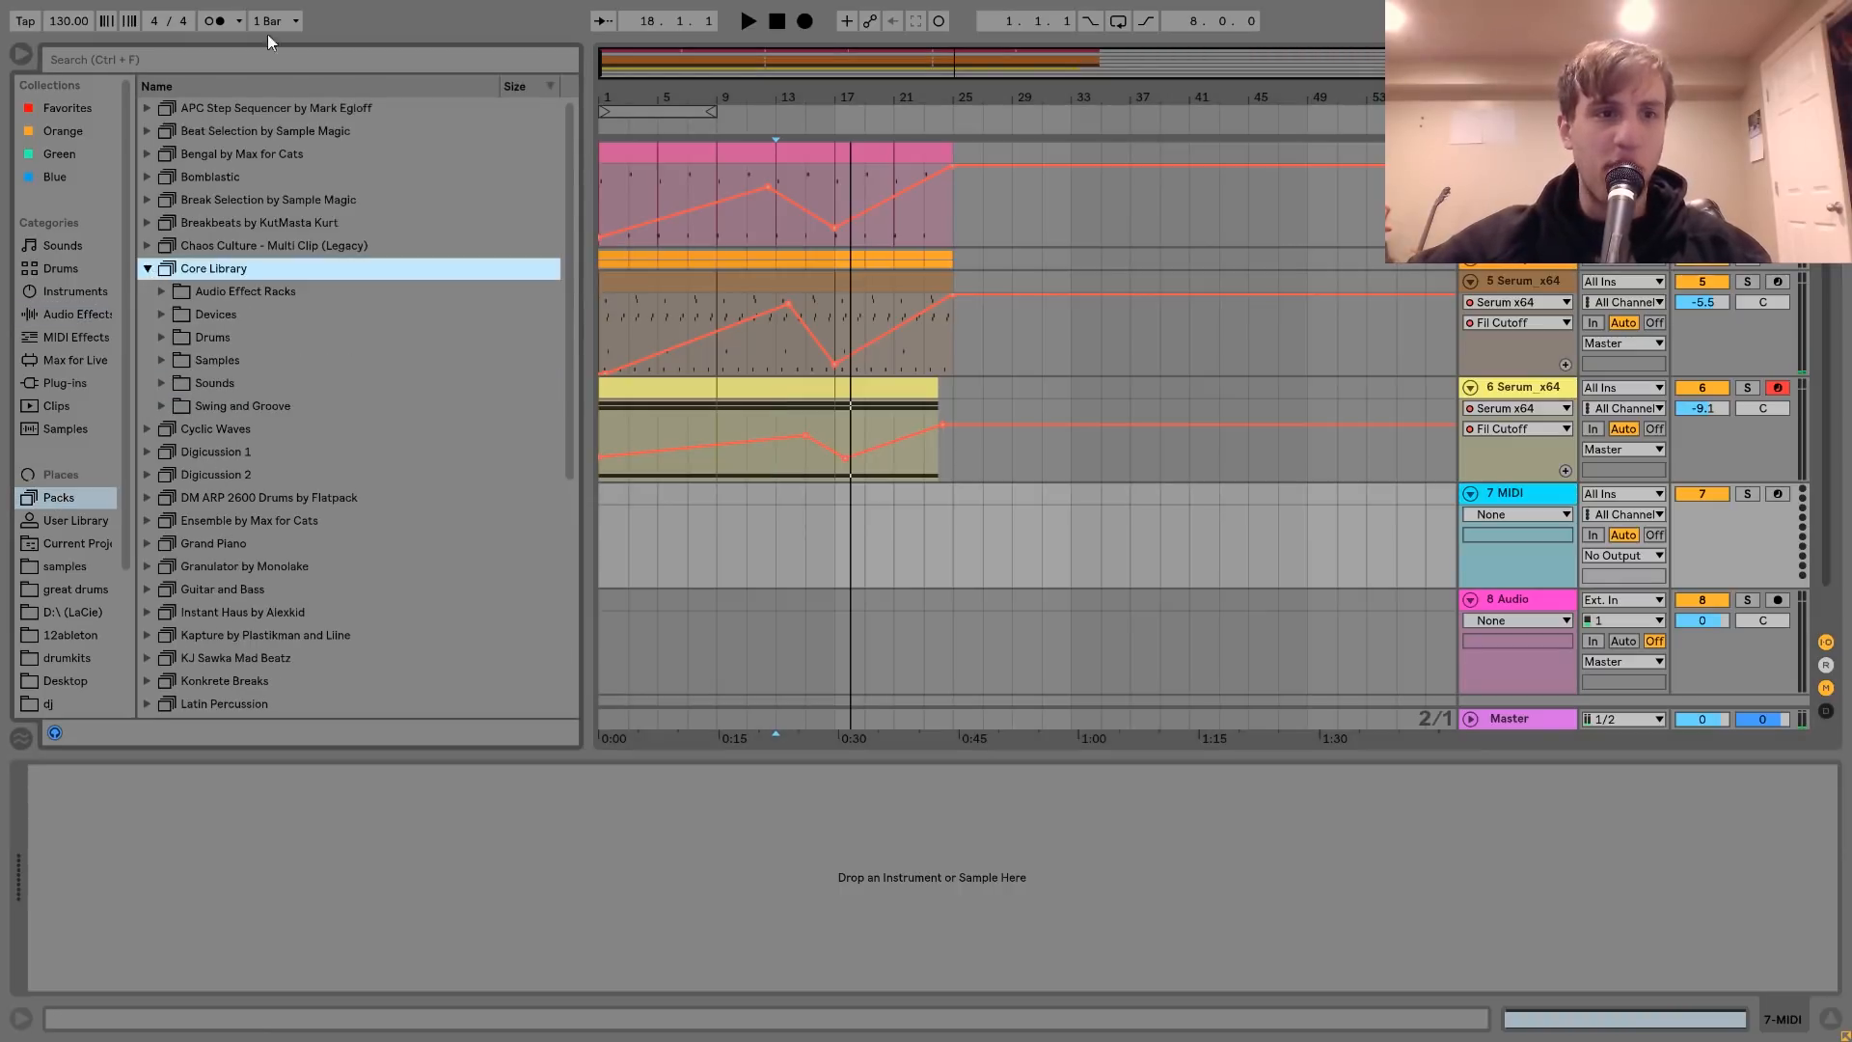
pyautogui.click(264, 62)
pyautogui.write('909')
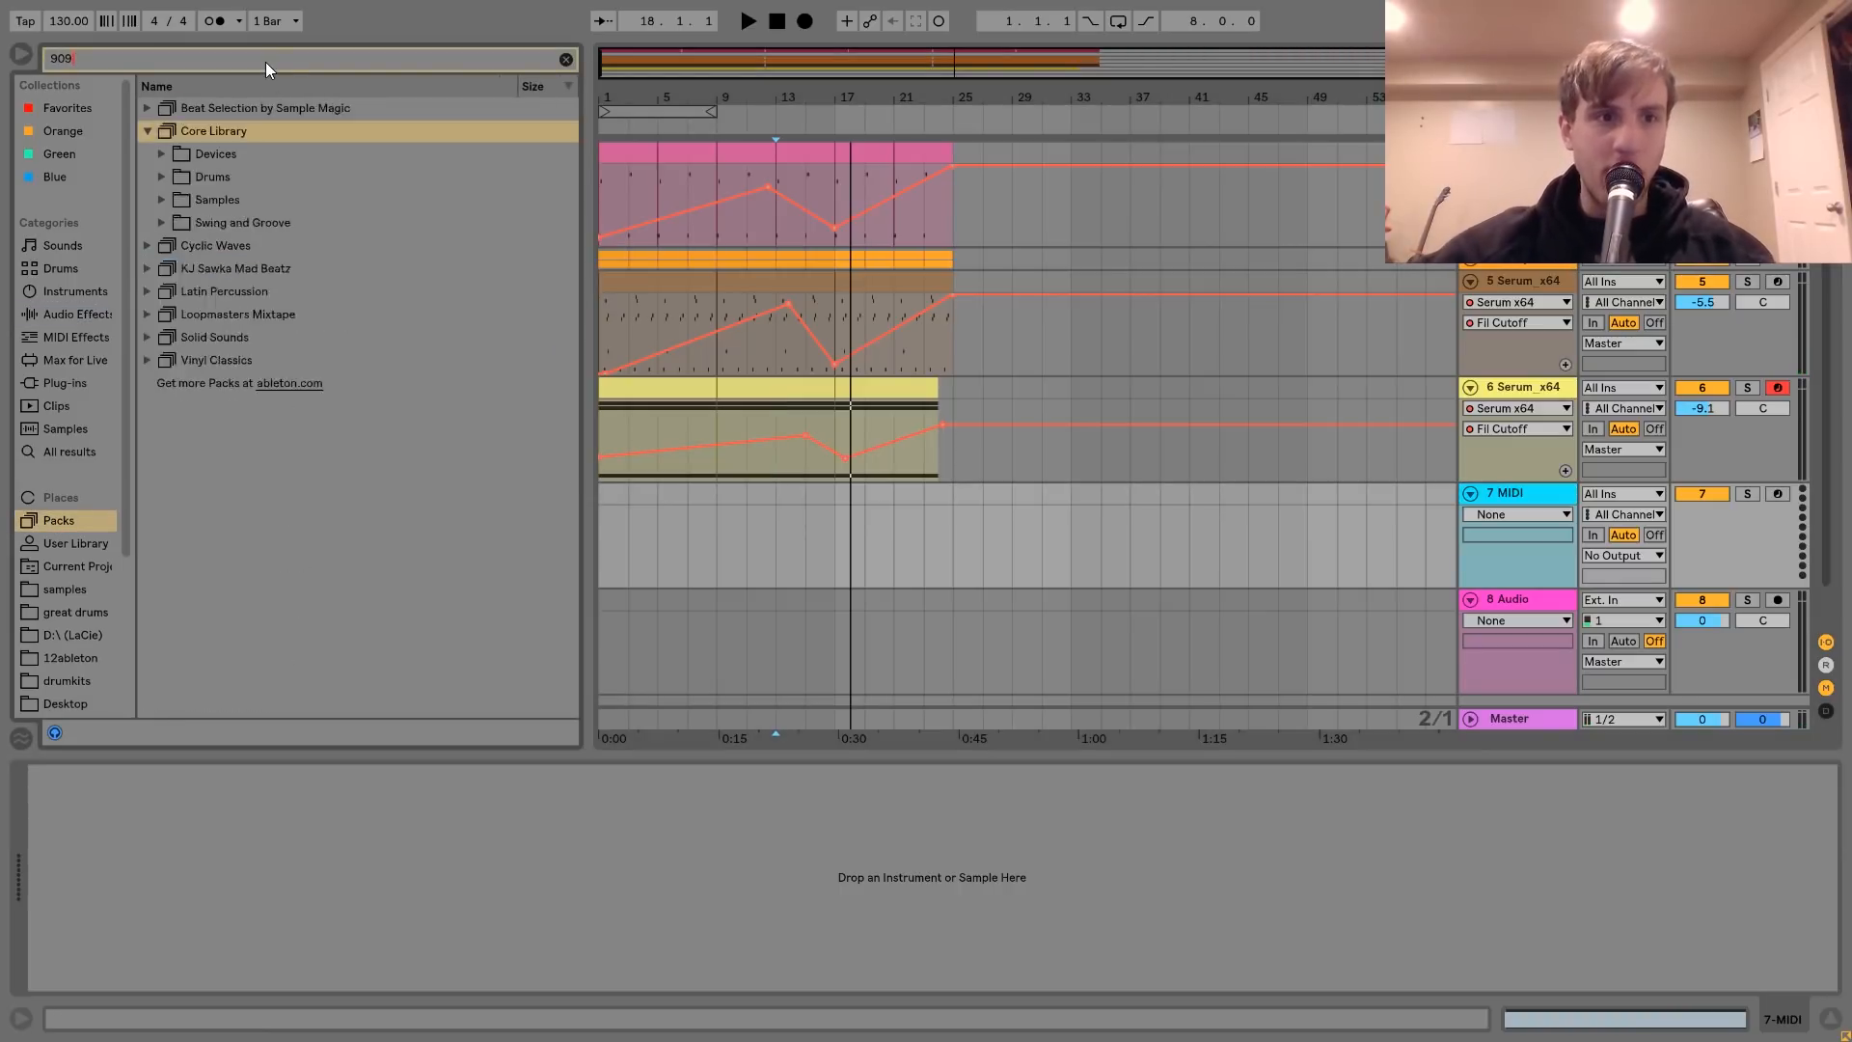
# - Load Ride-909.aif from the Core Library's ride drum samples onto track 7
pyautogui.press('Down')
pyautogui.press('Down')
pyautogui.press('Right')
pyautogui.press('Down')
pyautogui.press('Right')
pyautogui.press('Down')
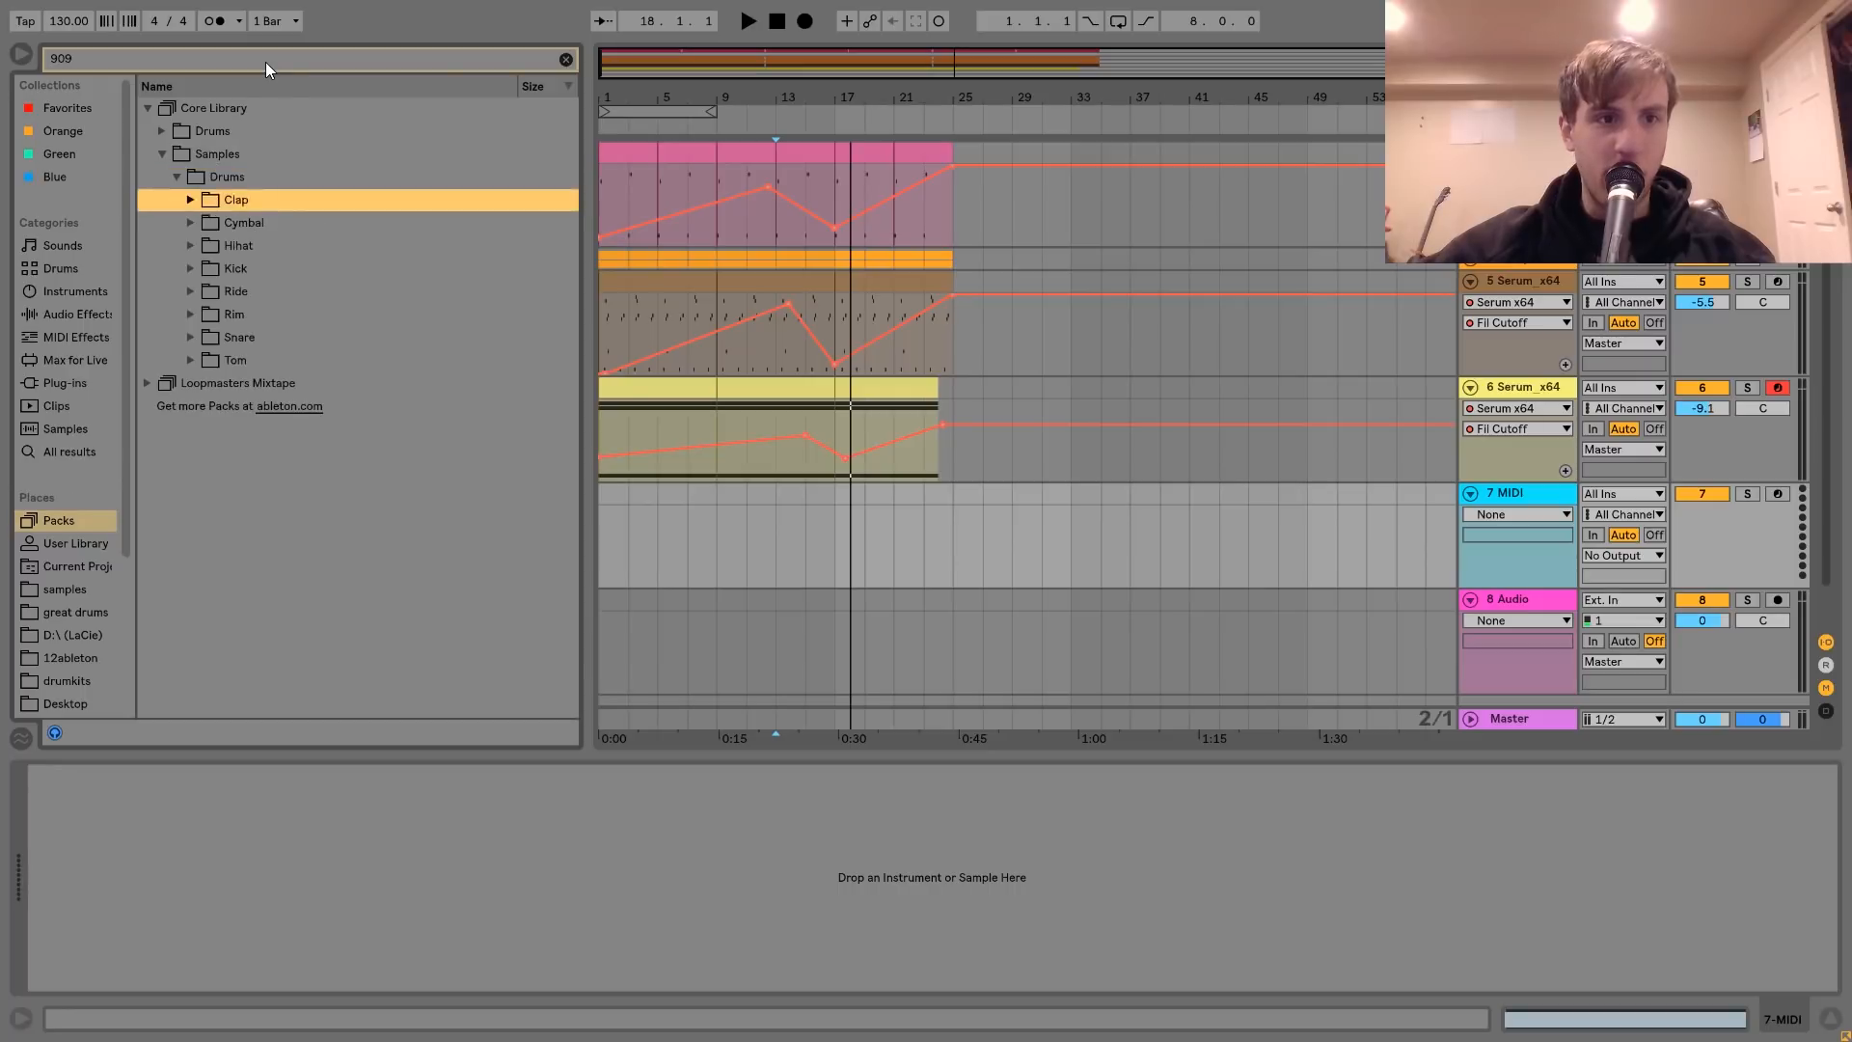
pyautogui.press('Down')
pyautogui.press('Down')
pyautogui.press('Down')
pyautogui.press('Down')
pyautogui.press('Right')
pyautogui.press('Down')
pyautogui.press('Return')
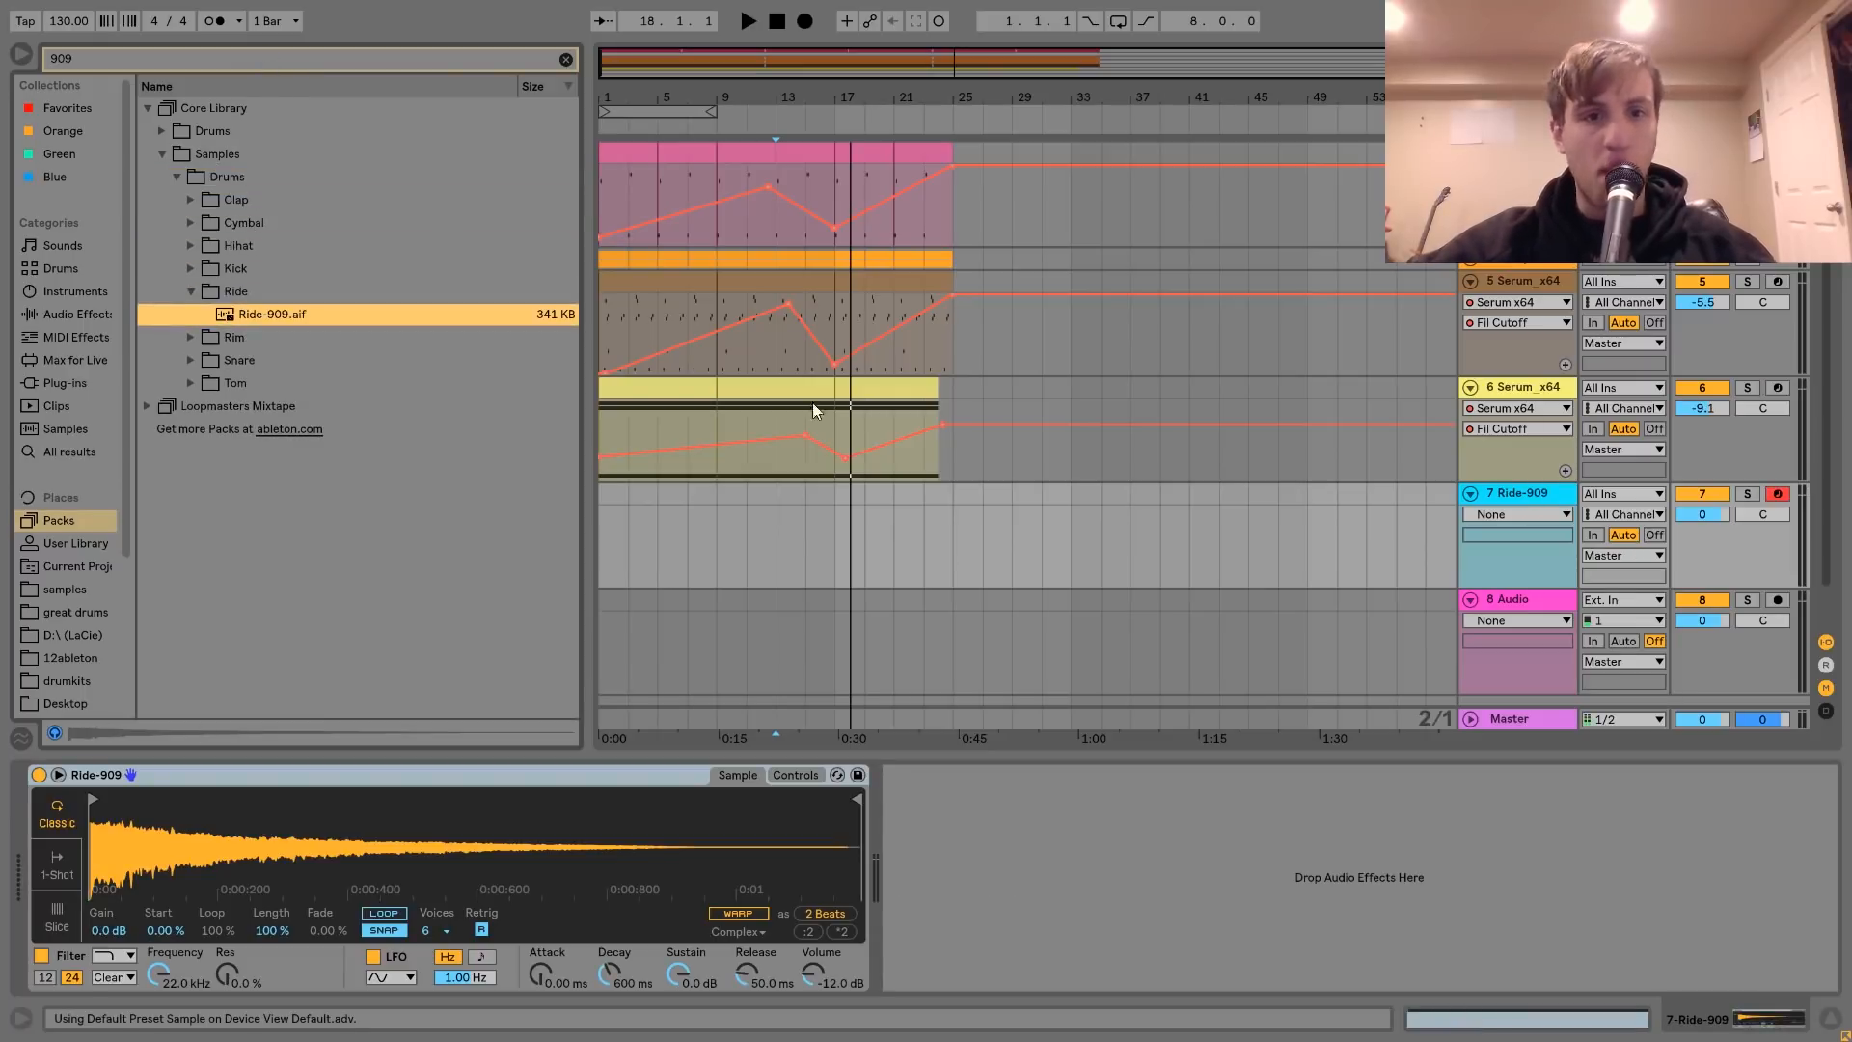
# - Create a MIDI clip on track 7 from bar 9 to 17 with two eighth-note C3 hits, the first at velocity 48
pyautogui.moveTo(721, 498); pyautogui.dragTo(835, 499)
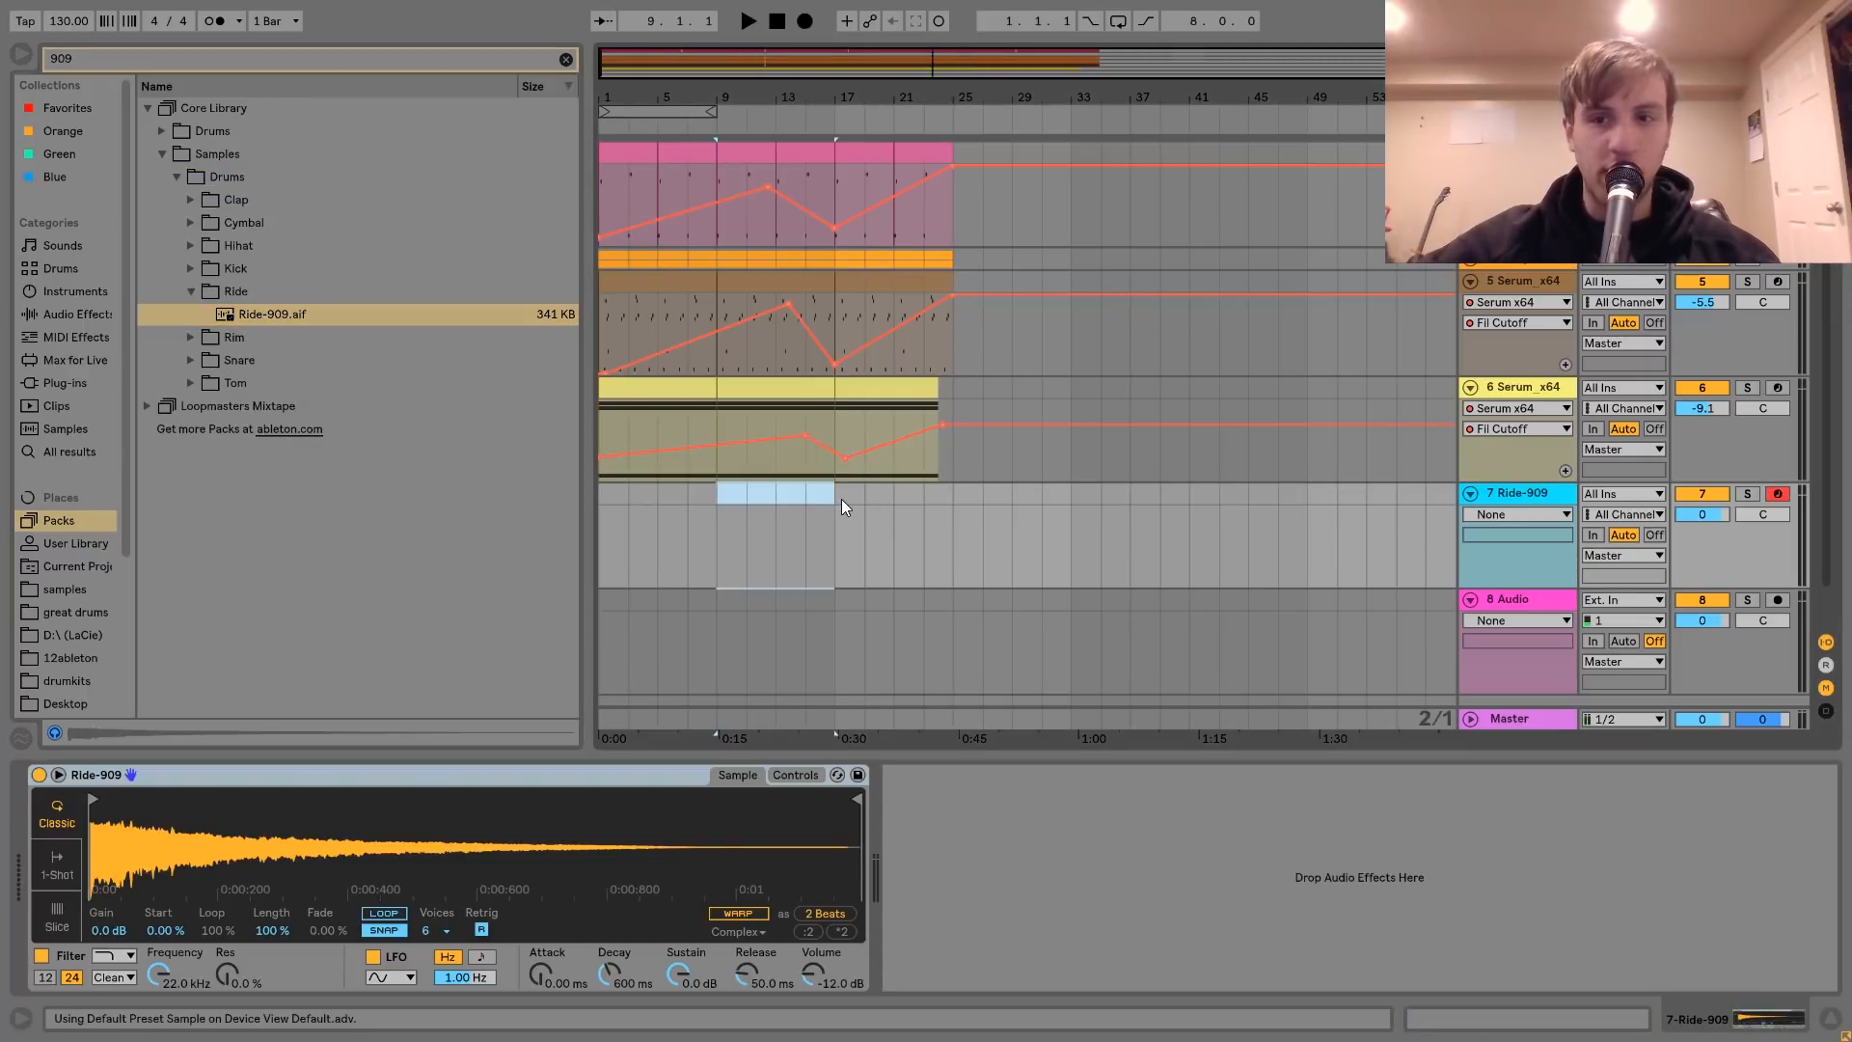
pyautogui.hotkey('ctrl', 'shift', 'm')
pyautogui.doubleClick(359, 426)
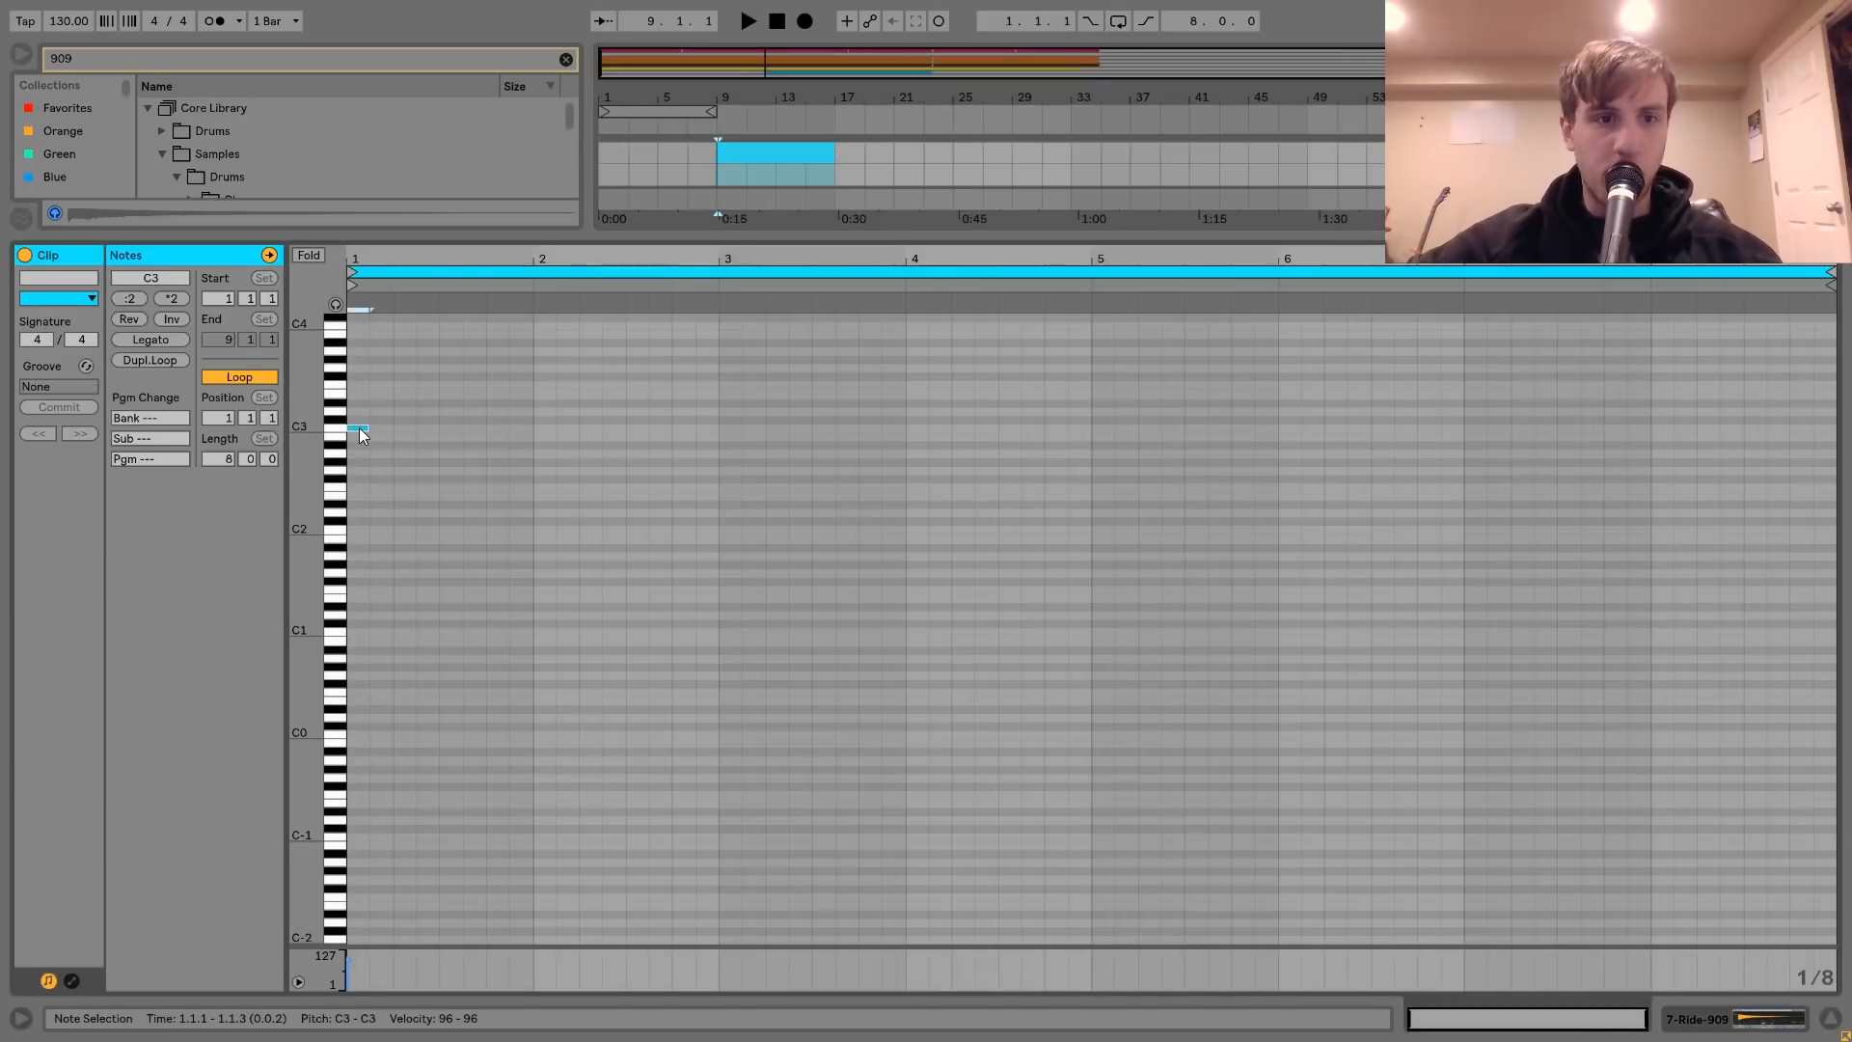
pyautogui.hotkey('ctrl', 'd')
pyautogui.click(357, 427)
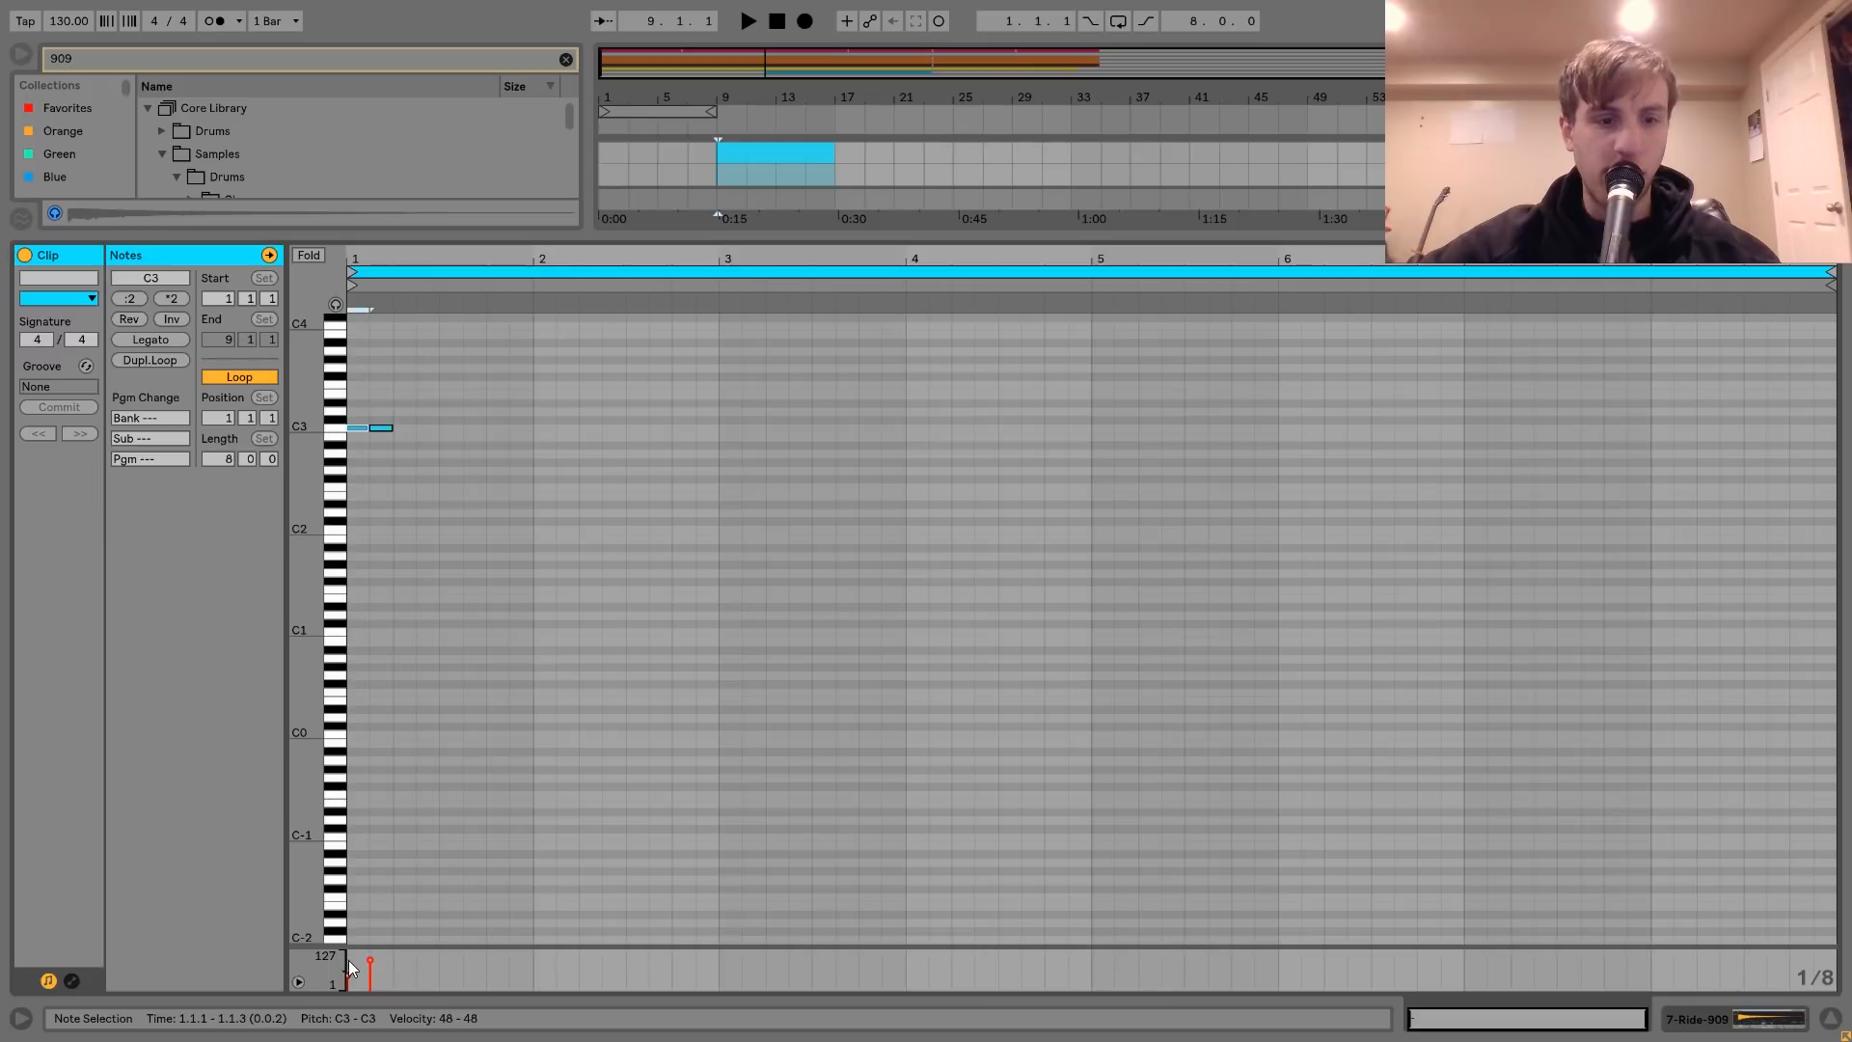
# - Duplicate the two ride notes until they fill the eight-bar clip, and extend the ride pattern to bar 25 with a copy of the clip
pyautogui.hotkey('ctrl', 'a')
pyautogui.hotkey('ctrl', 'd')
pyautogui.hotkey('ctrl', 'd')
pyautogui.hotkey('ctrl', 'd')
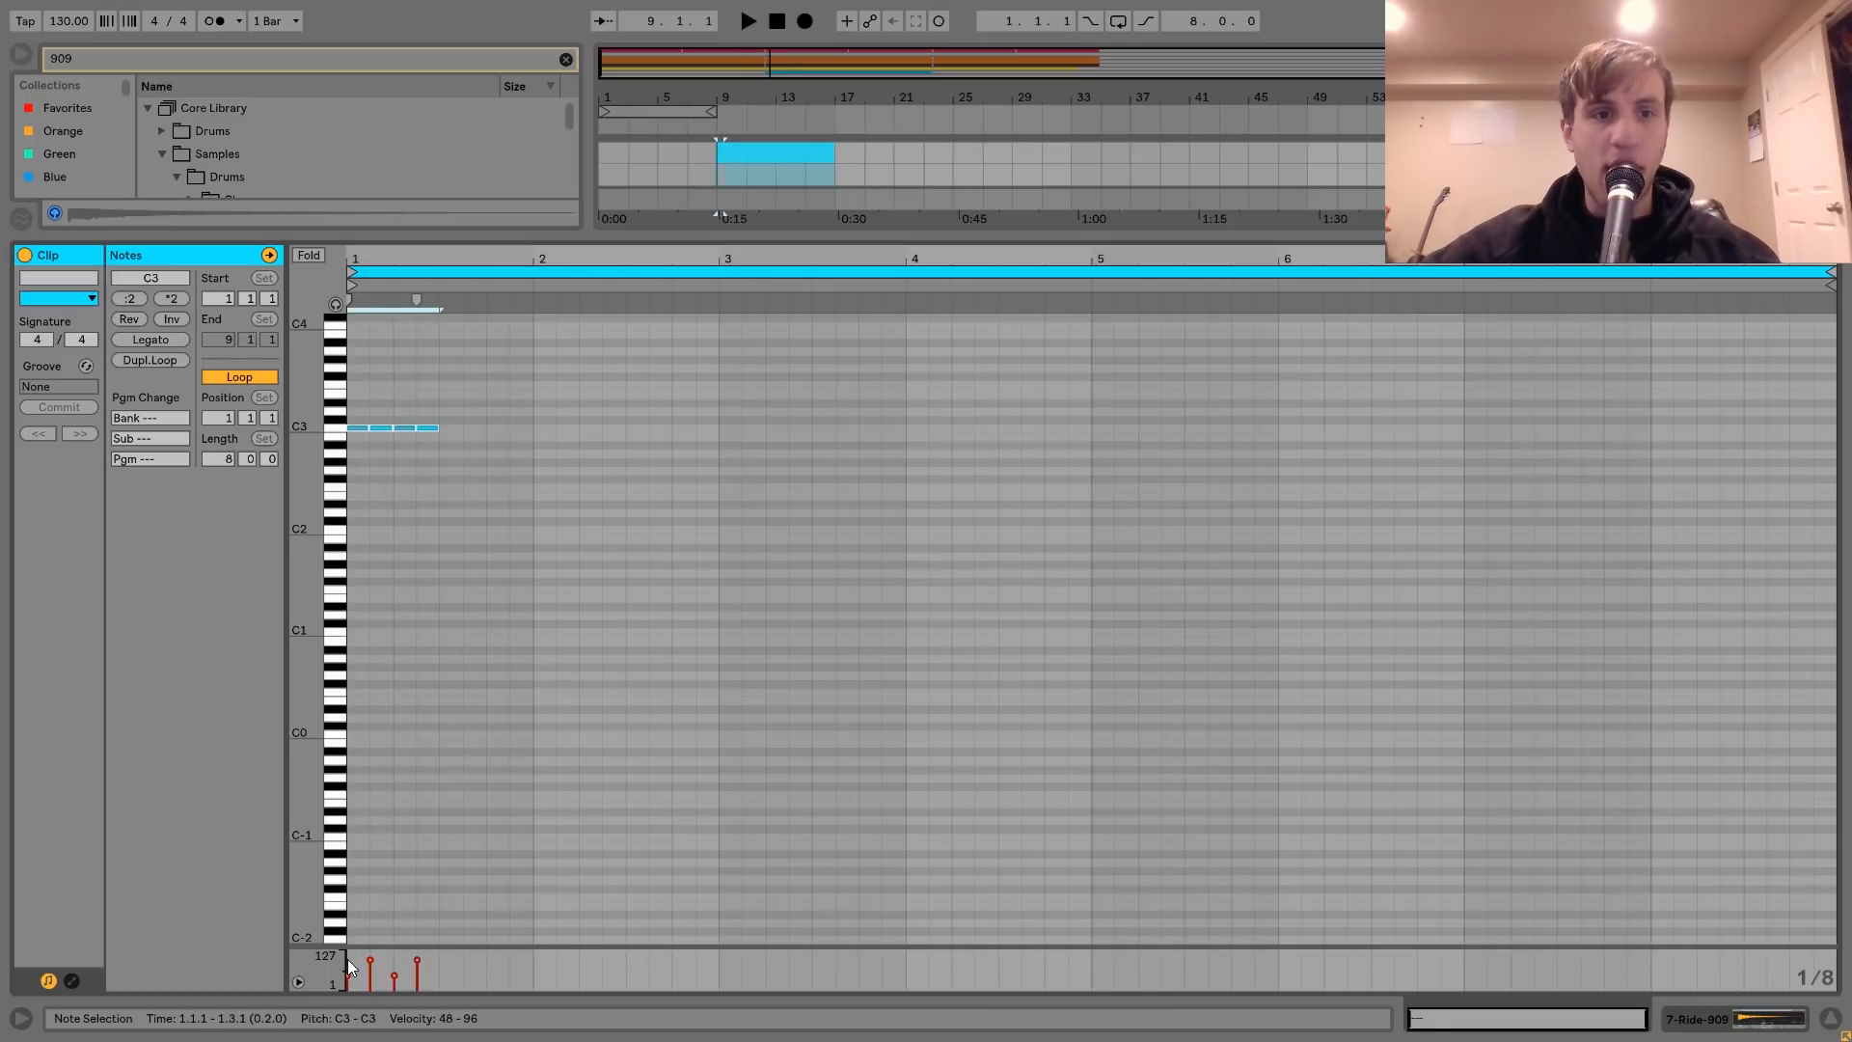
pyautogui.hotkey('ctrl', 'a')
pyautogui.hotkey('ctrl', 'd')
pyautogui.hotkey('ctrl', 'a')
pyautogui.hotkey('ctrl', 'd')
pyautogui.hotkey('ctrl', 'a')
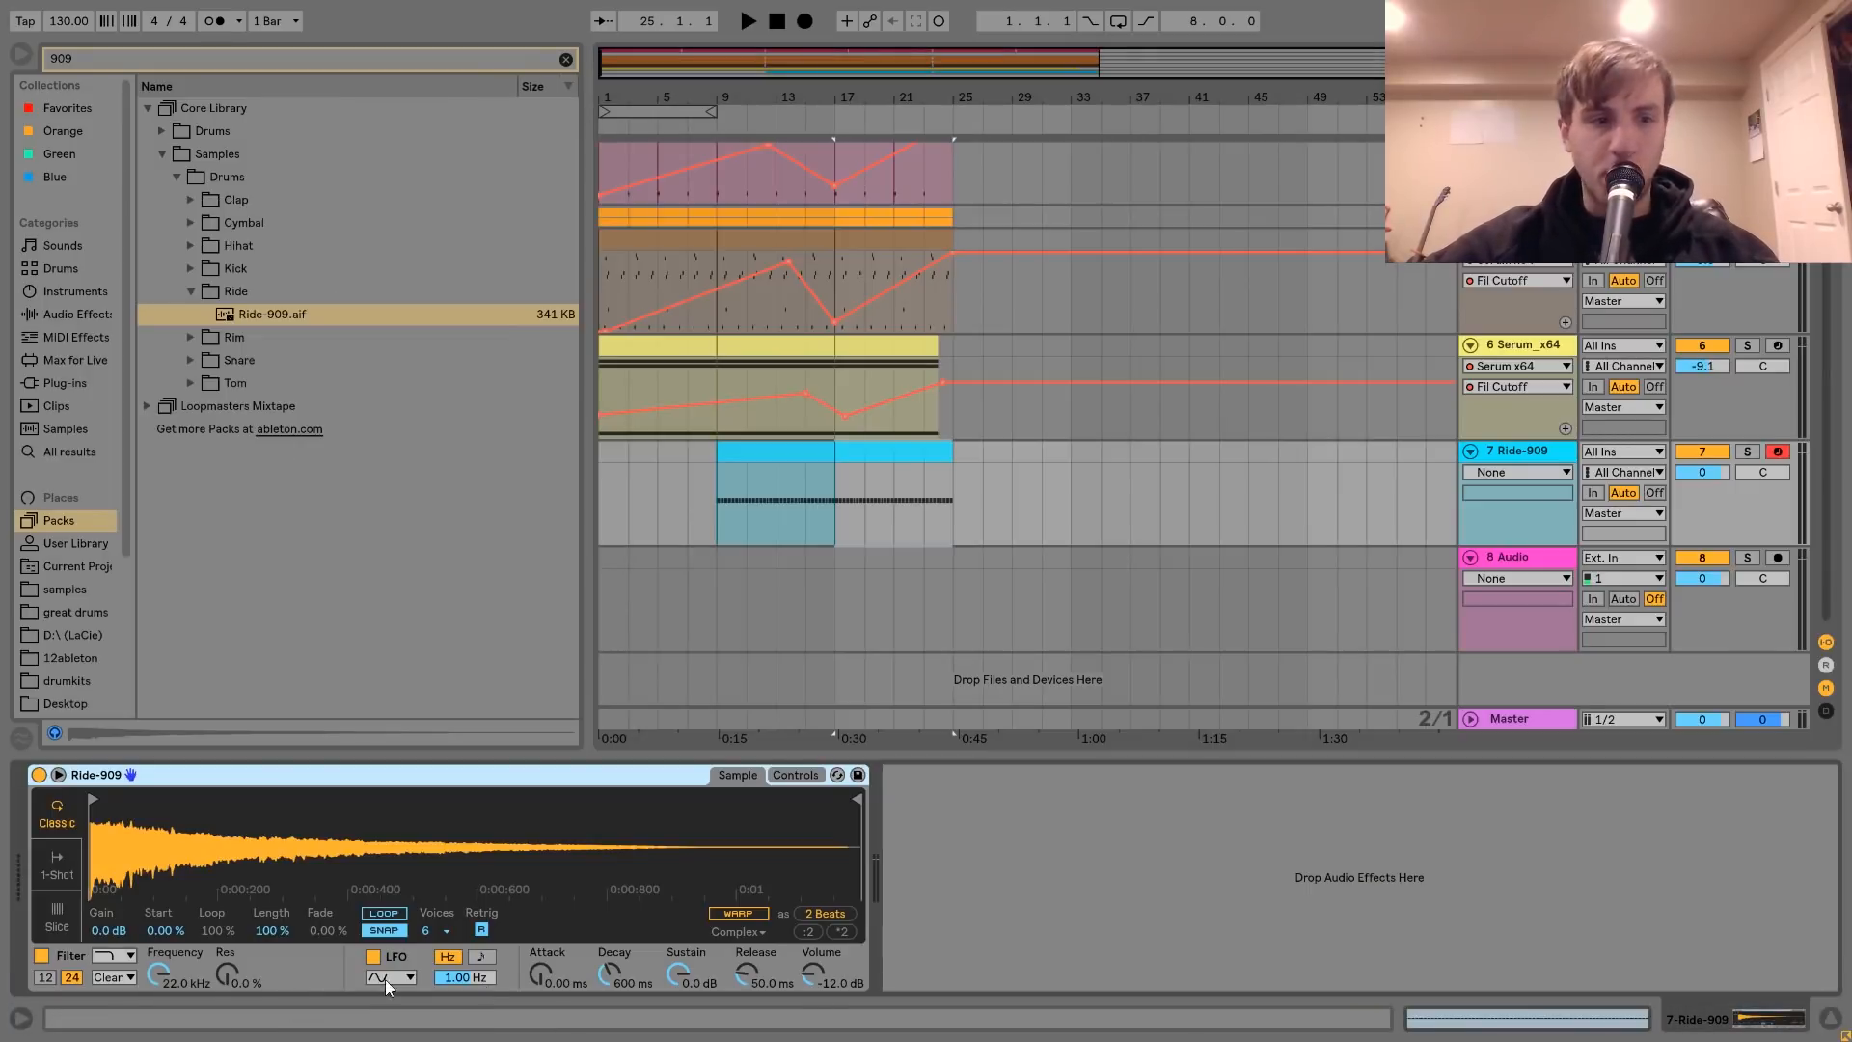
# - Set the Ride-909 filter to high-pass at 1.78 kHz and lower track 7's volume to -6.4 dB during playback
pyautogui.click(119, 957)
pyautogui.click(114, 882)
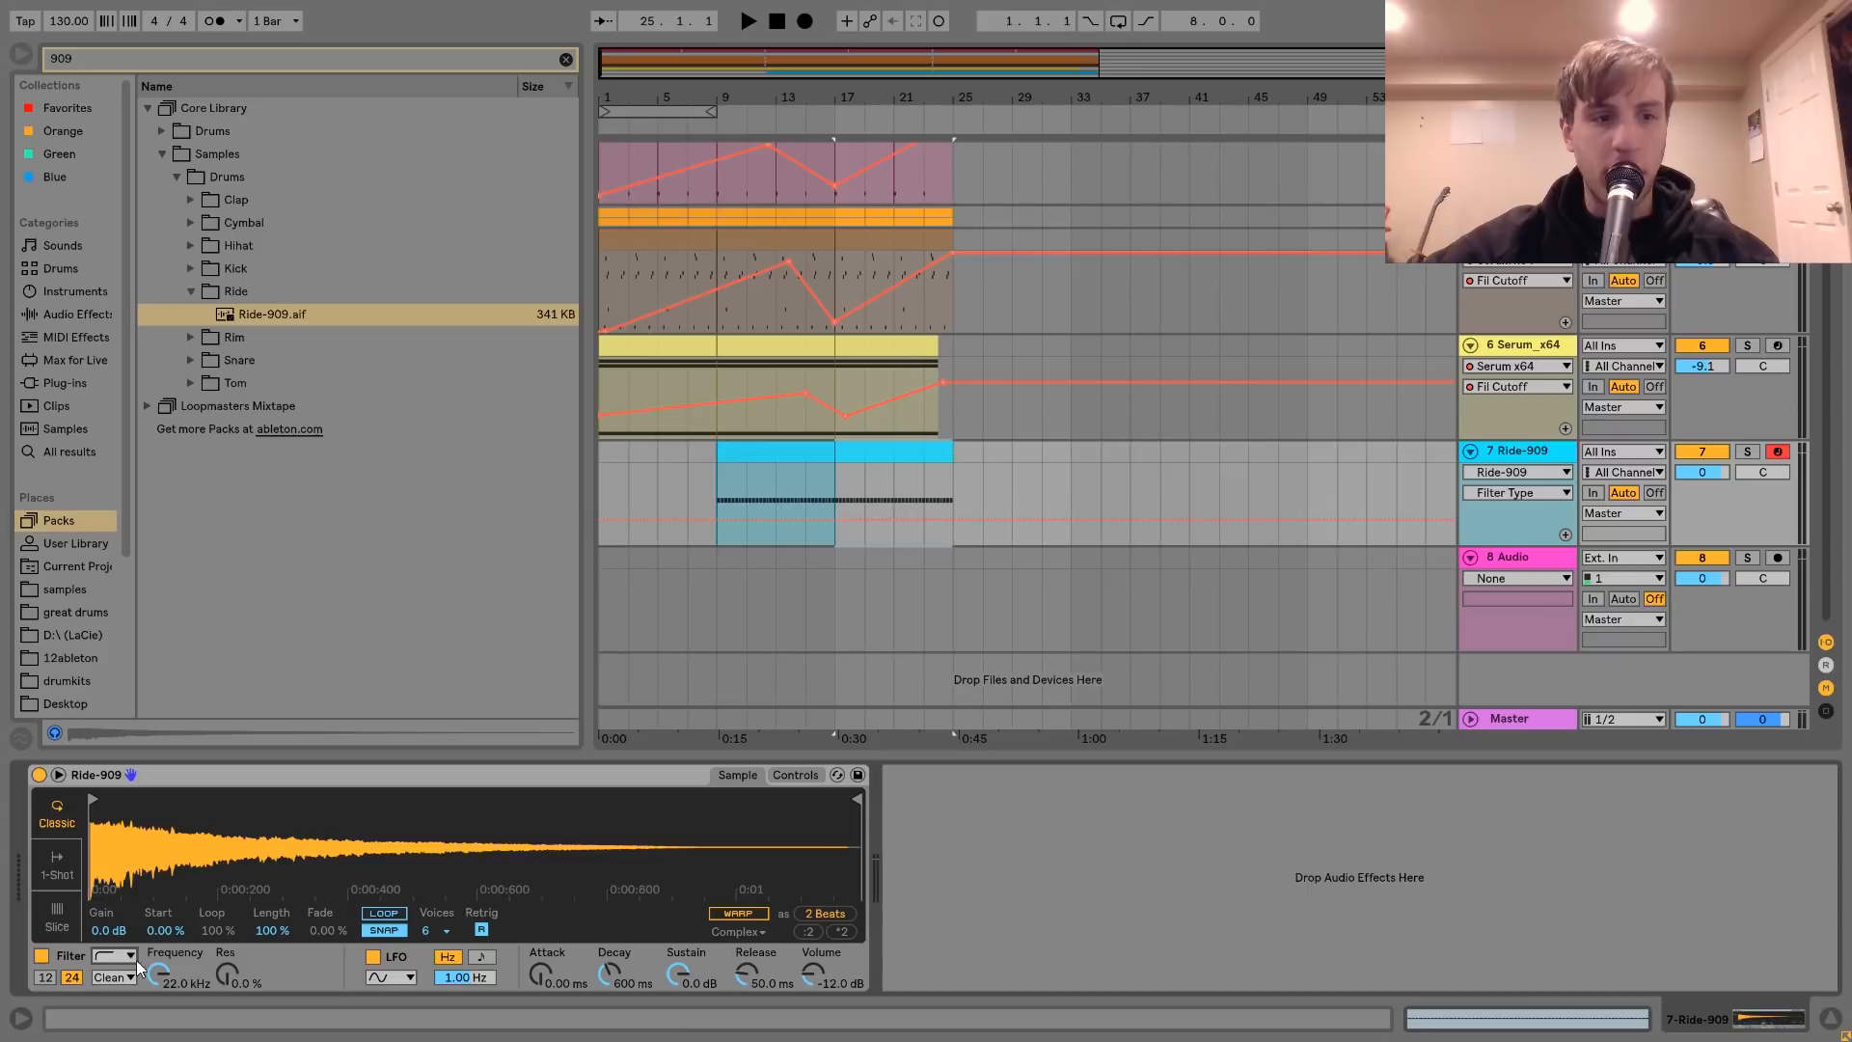
pyautogui.click(158, 975)
pyautogui.press('space')
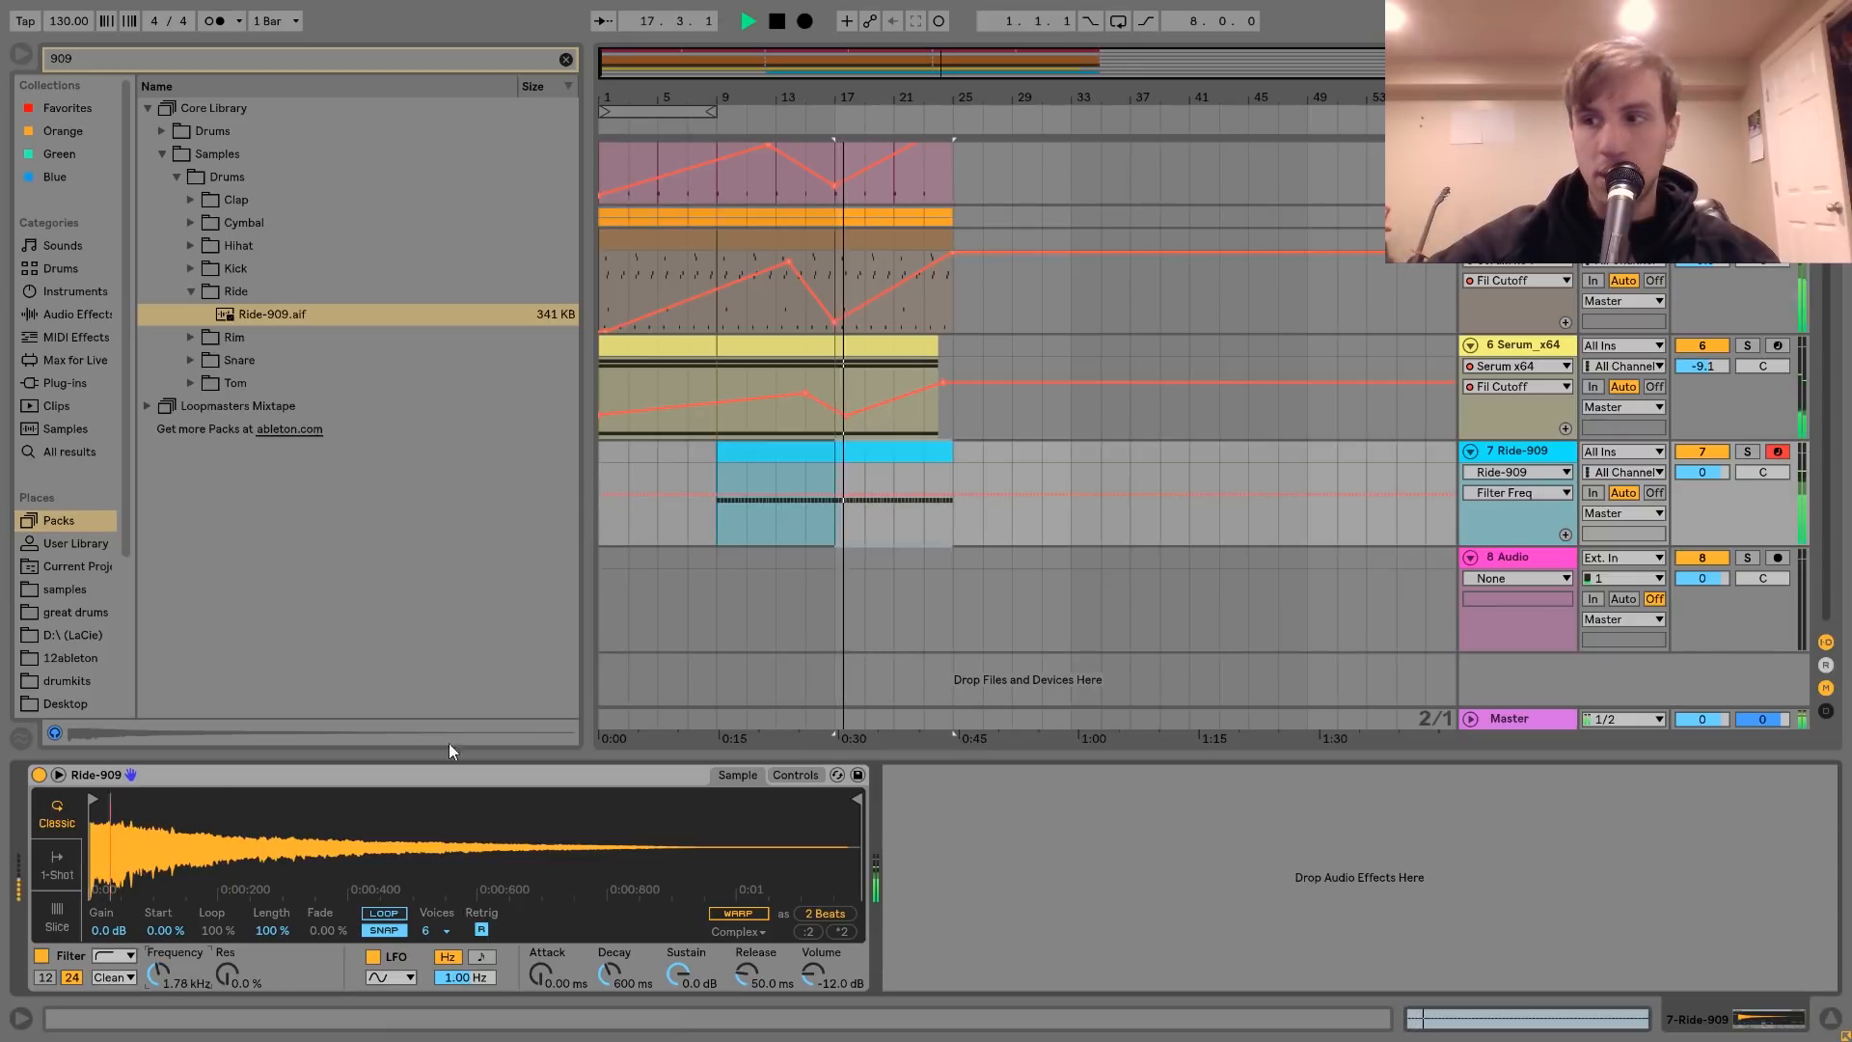
pyautogui.moveTo(1702, 473); pyautogui.dragTo(1701, 497)
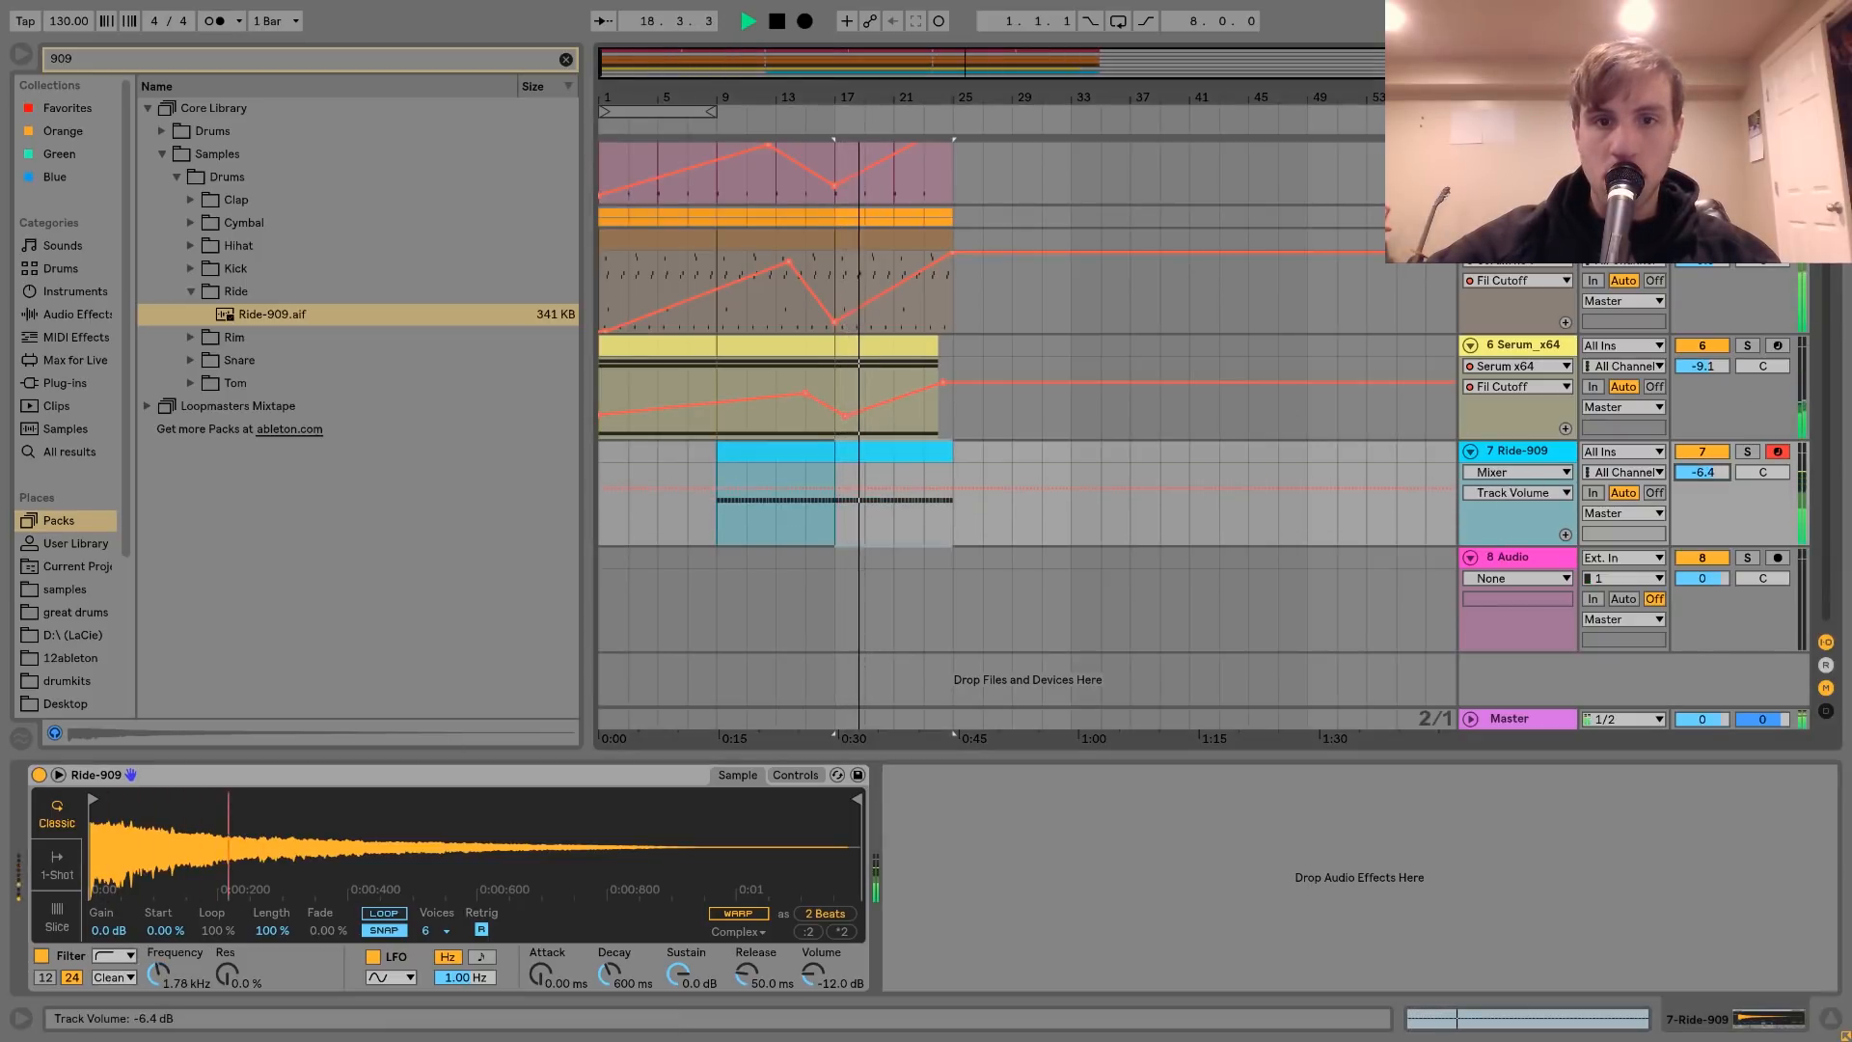
pyautogui.press('space')
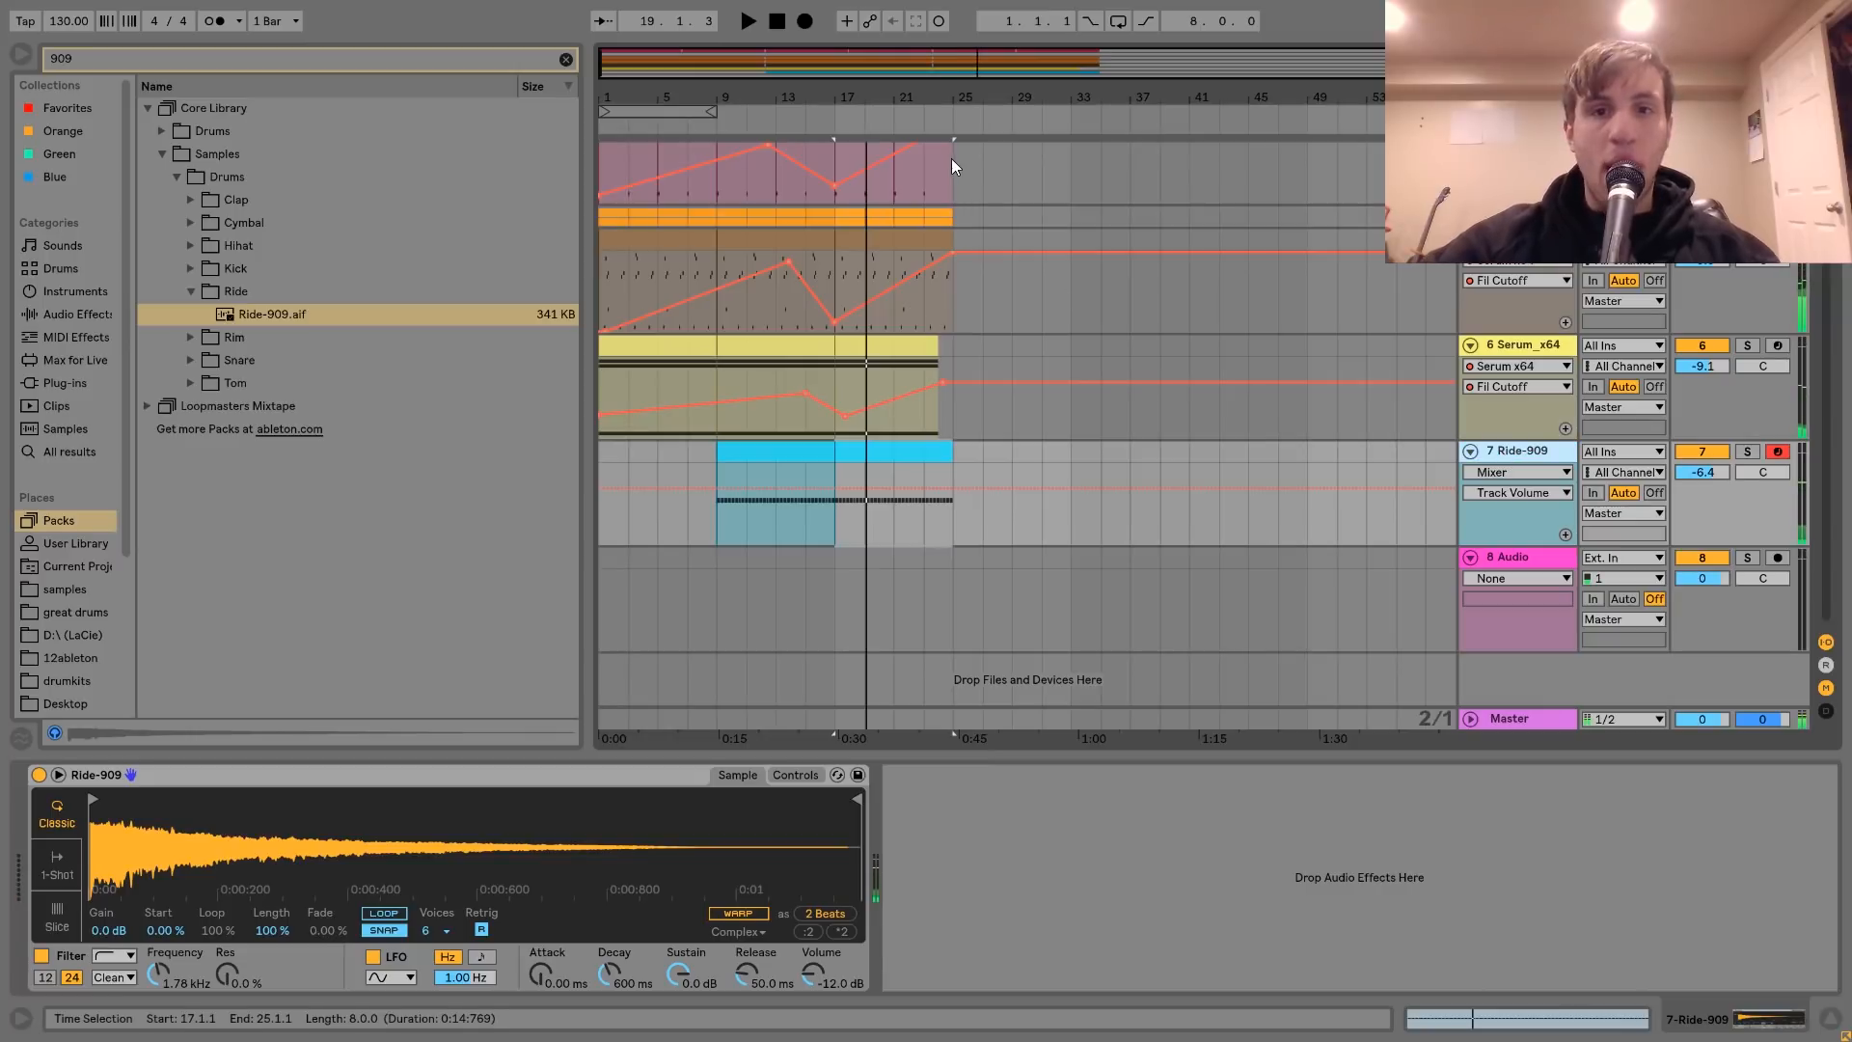
# - Shorten the second ride clip to end at bar 24 and play the transition from there
pyautogui.moveTo(930, 103); pyautogui.dragTo(897, 173)
pyautogui.moveTo(1029, 450); pyautogui.dragTo(962, 446)
pyautogui.click(974, 427)
pyautogui.press('space')
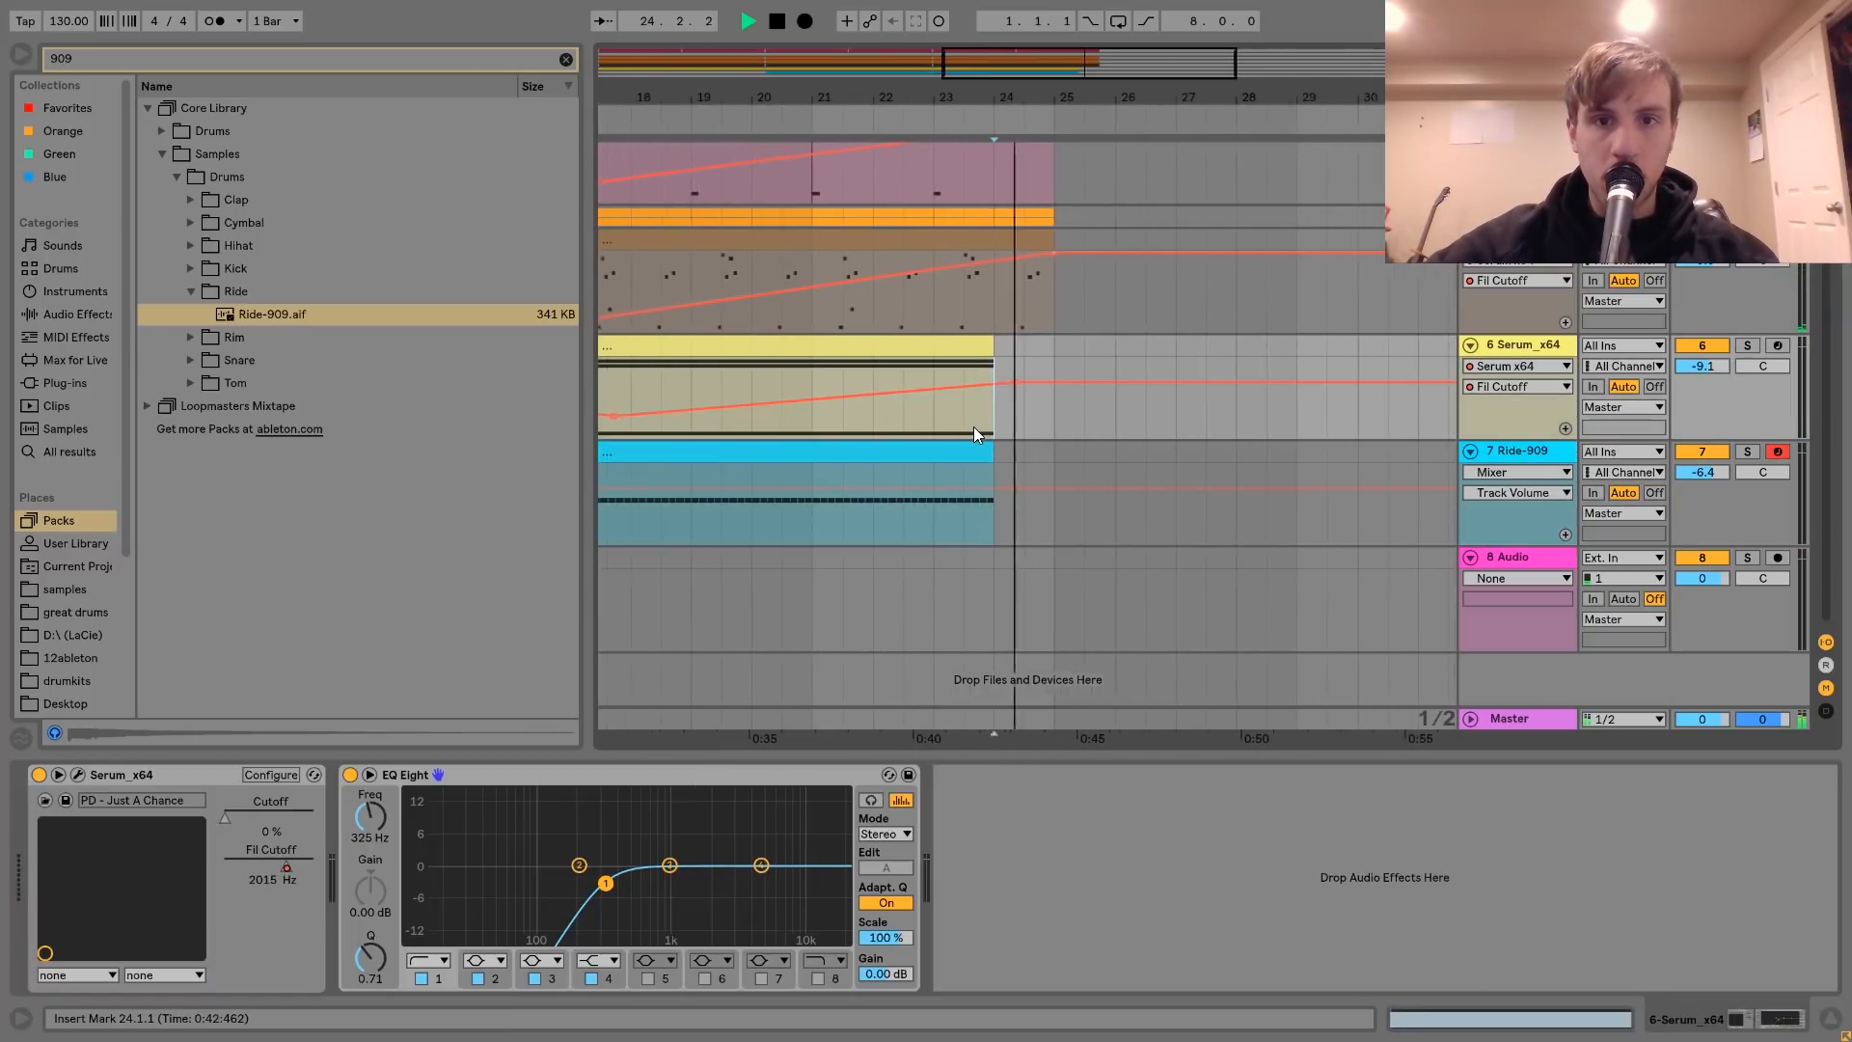
pyautogui.press('space')
pyautogui.moveTo(1157, 97); pyautogui.dragTo(947, 100)
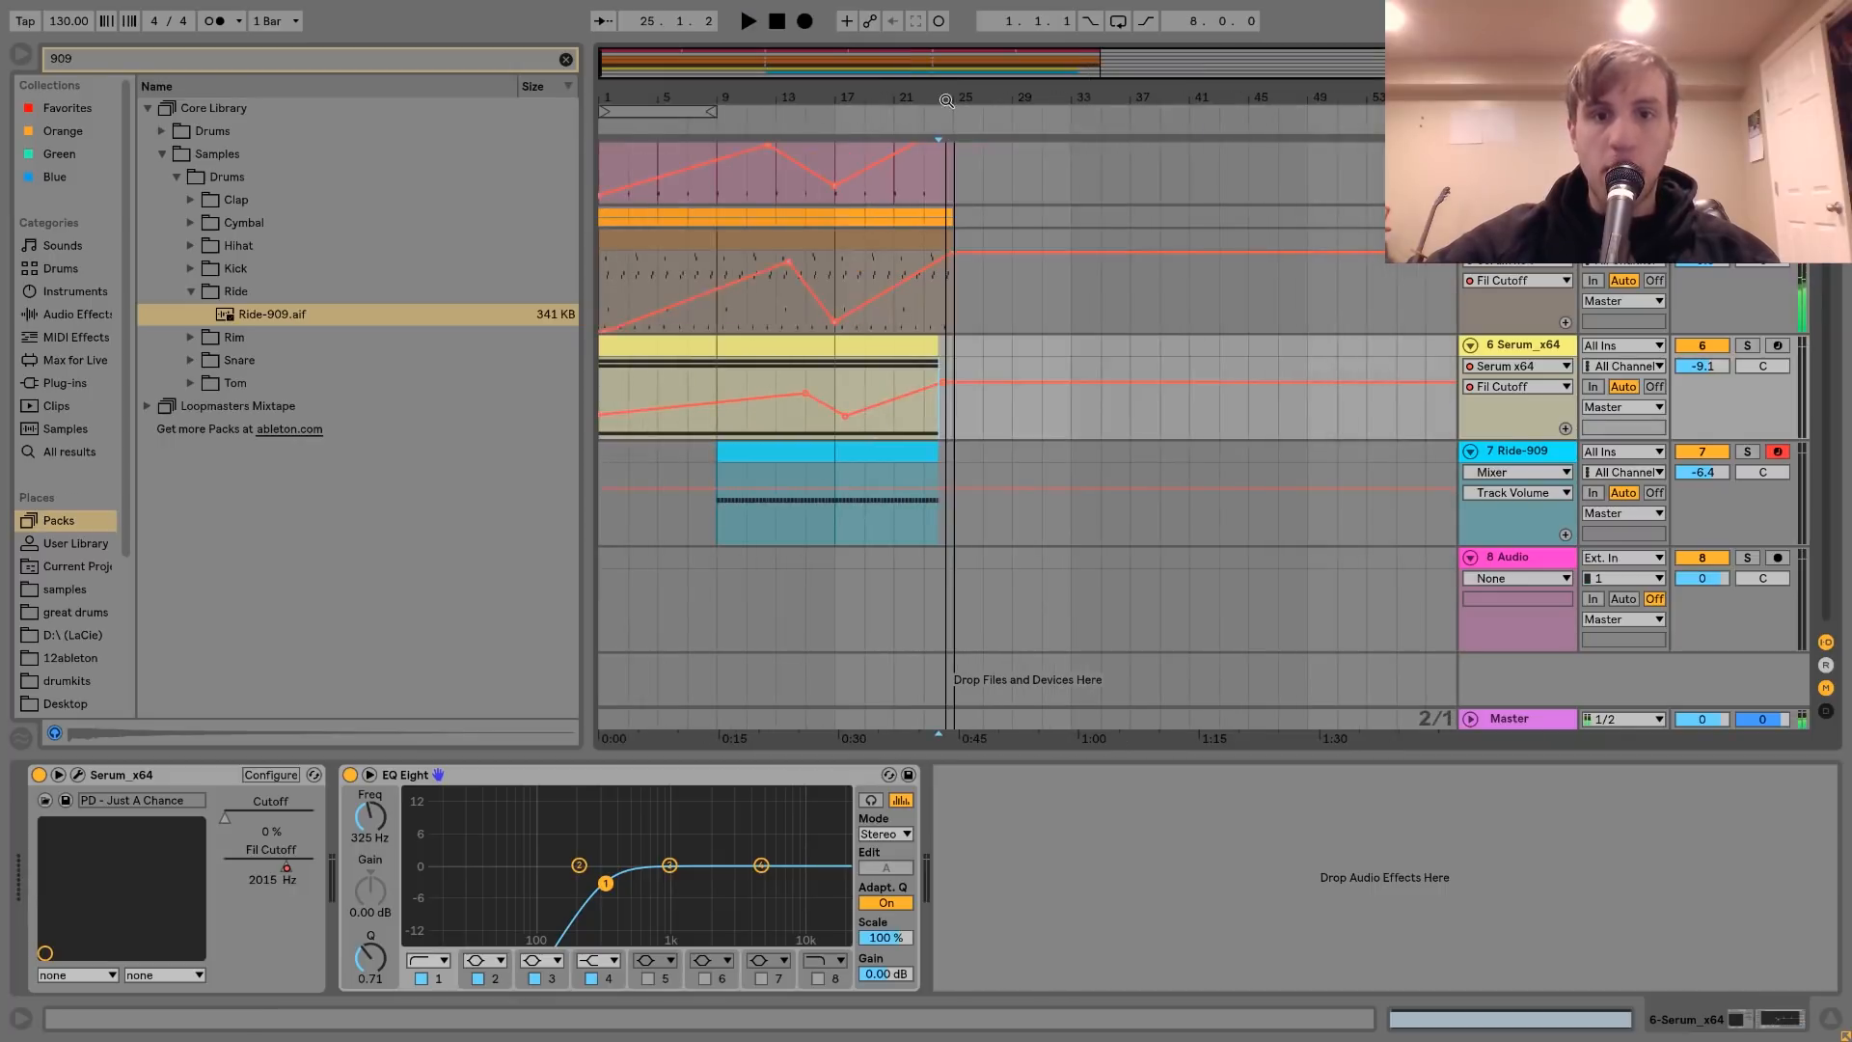
# - Add a MIDI track below the ride, audition the 909 snares and load Snare 909 Hard 2.wav onto it
pyautogui.click(1522, 449)
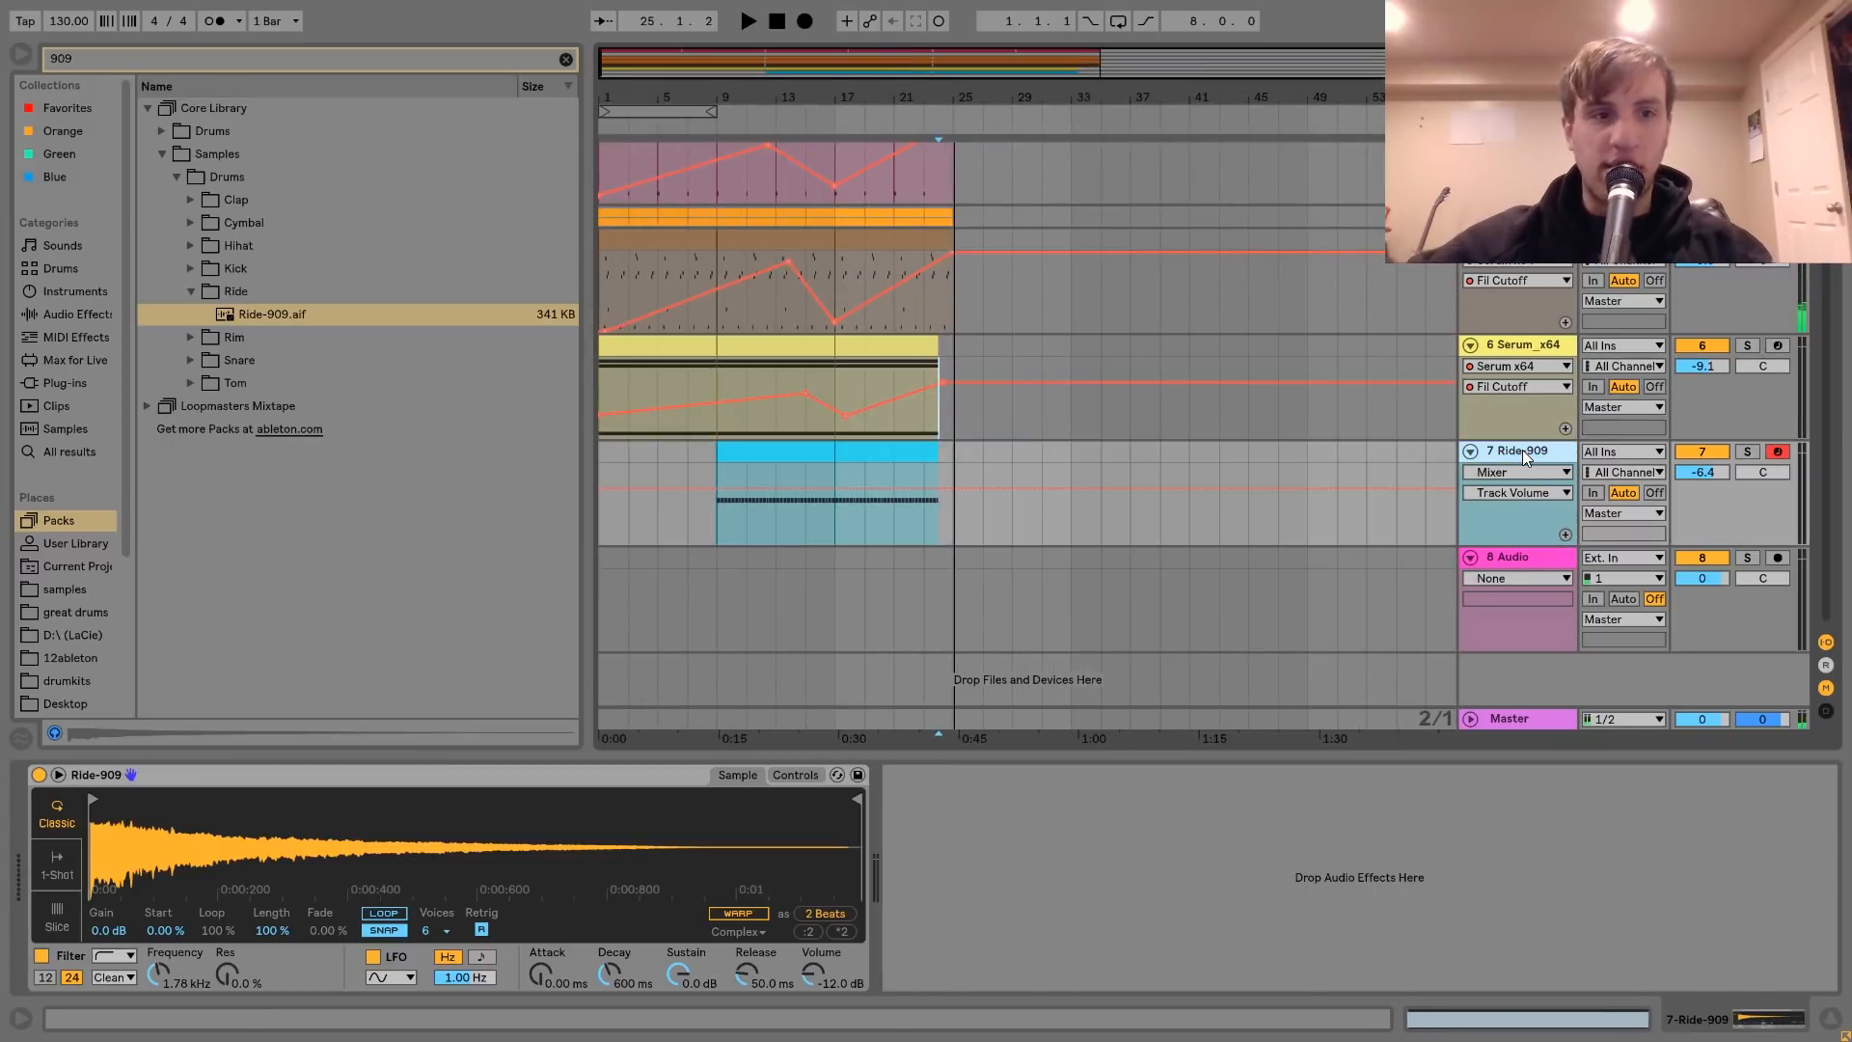
pyautogui.hotkey('ctrl', 'shift', 't')
pyautogui.click(191, 360)
pyautogui.click(290, 428)
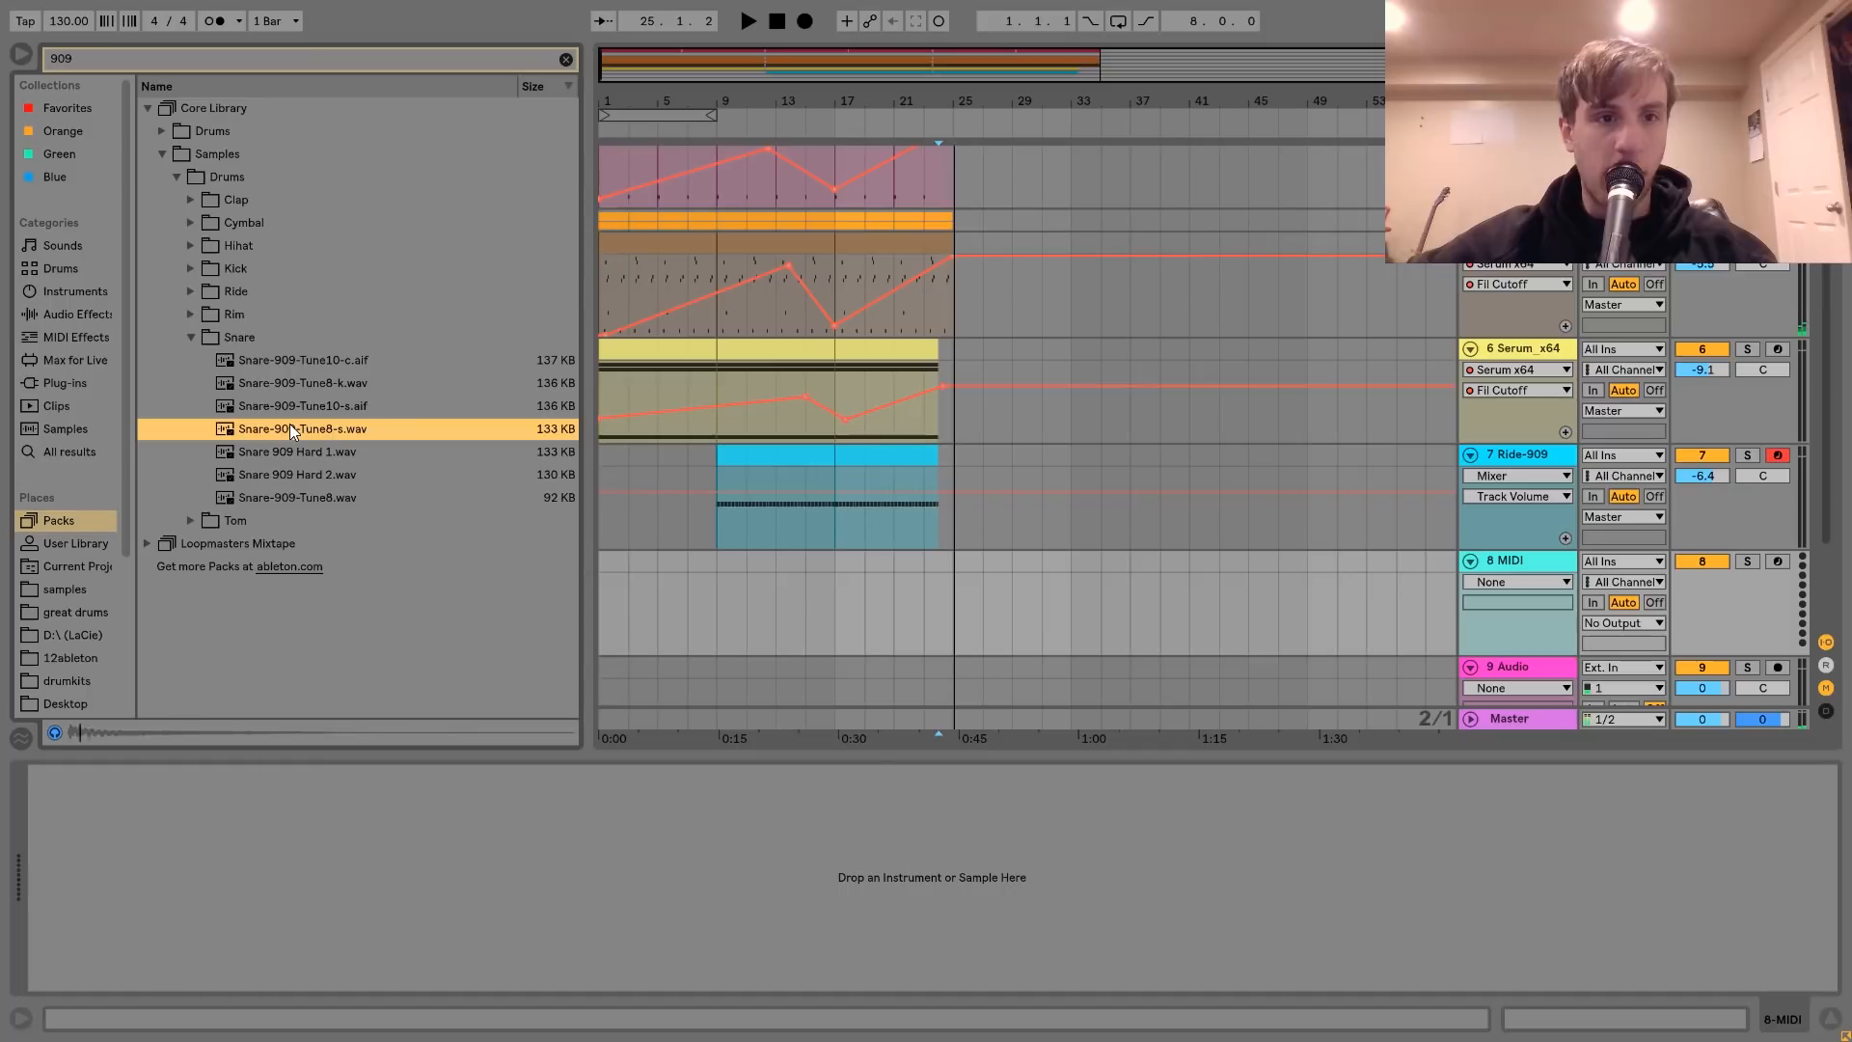
pyautogui.press('Down')
pyautogui.press('Down')
pyautogui.press('Down')
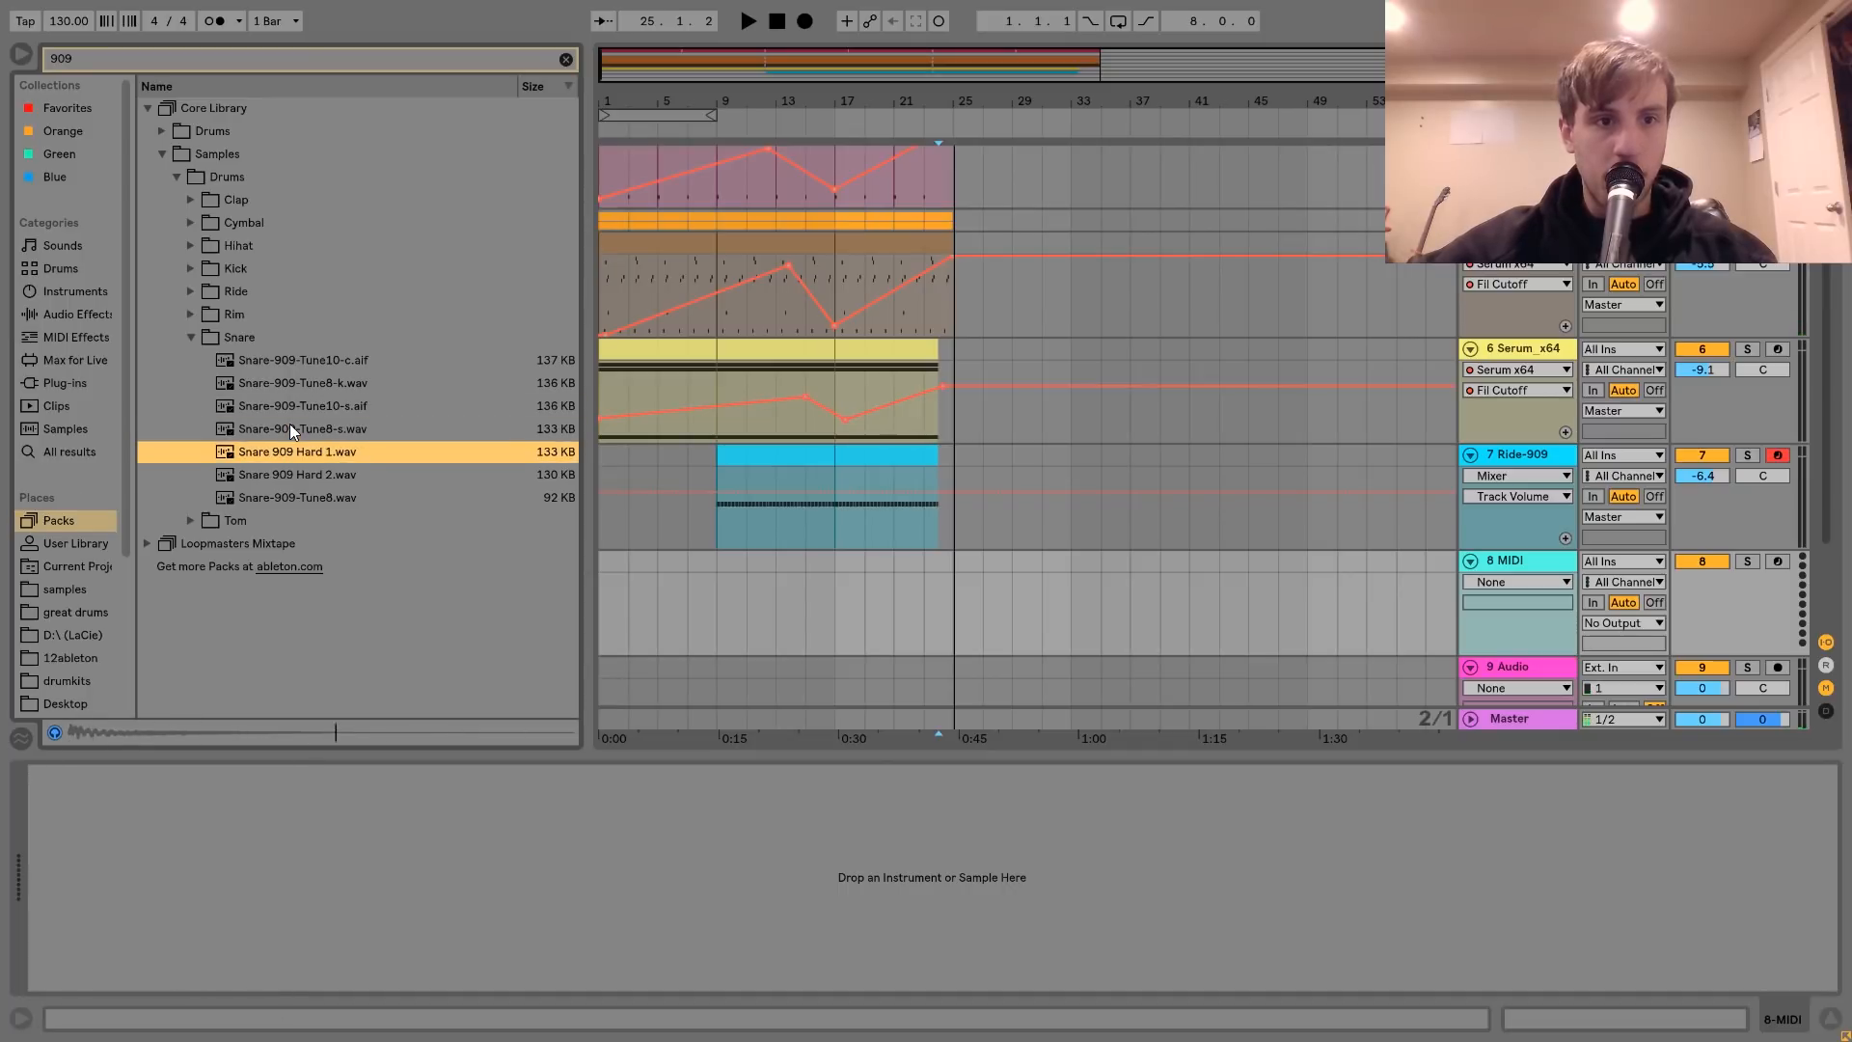
pyautogui.press('Up')
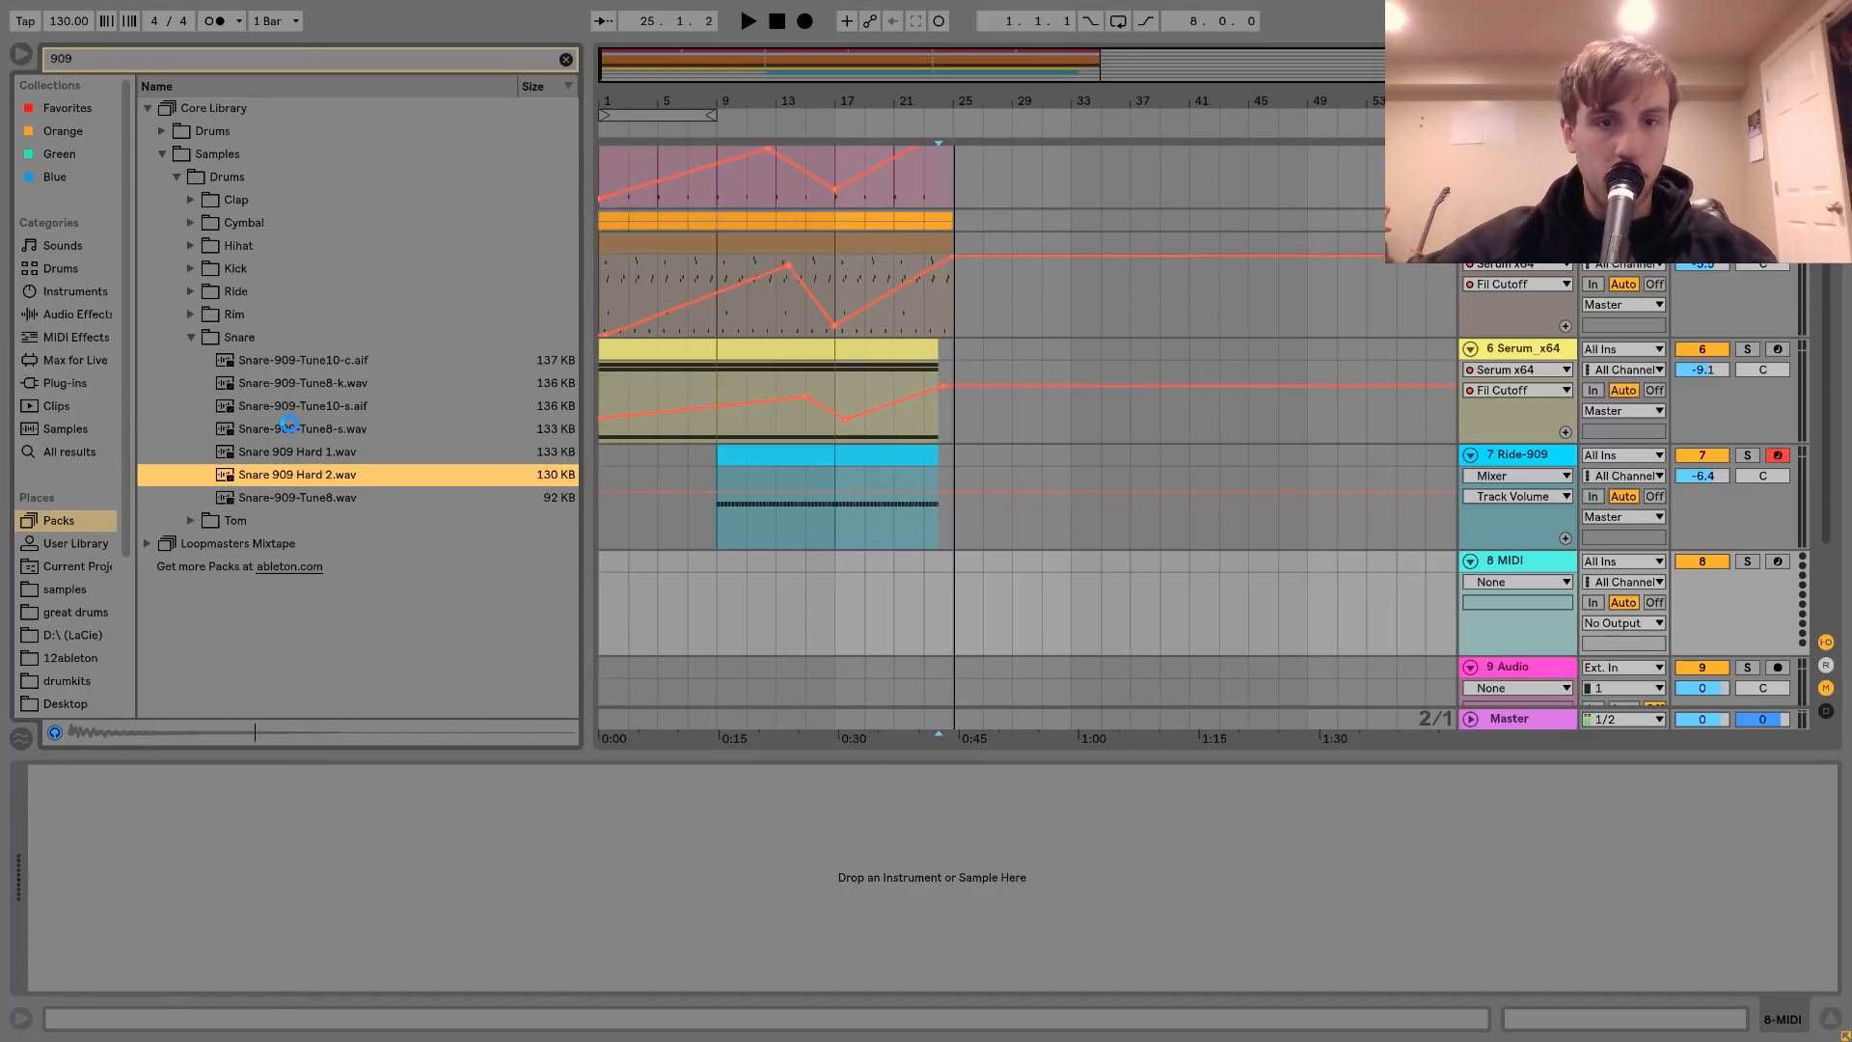
pyautogui.press('Return')
# - Create an eight-bar MIDI clip from bar 17 to 25 on the snare track and fill it with repeated sixteenth-note C3 hits
pyautogui.moveTo(834, 569); pyautogui.dragTo(1002, 578)
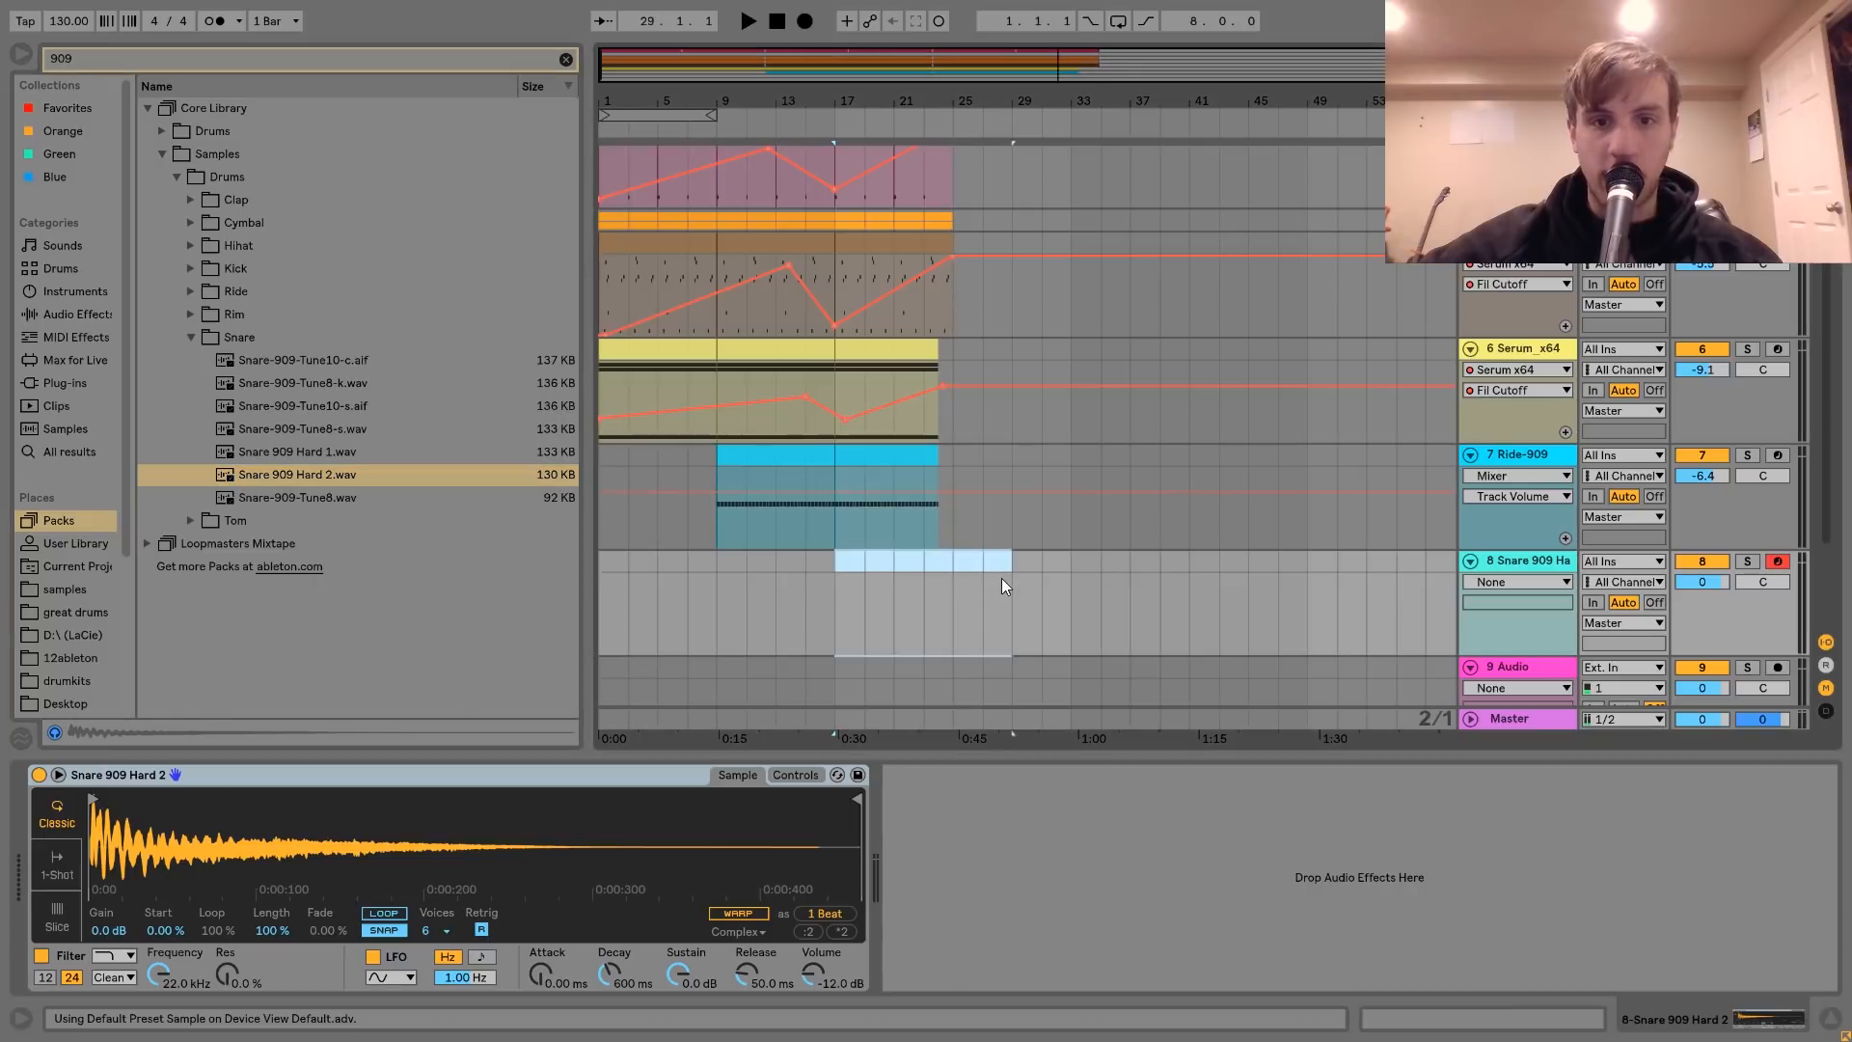
pyautogui.hotkey('ctrl', 'shift', 'm')
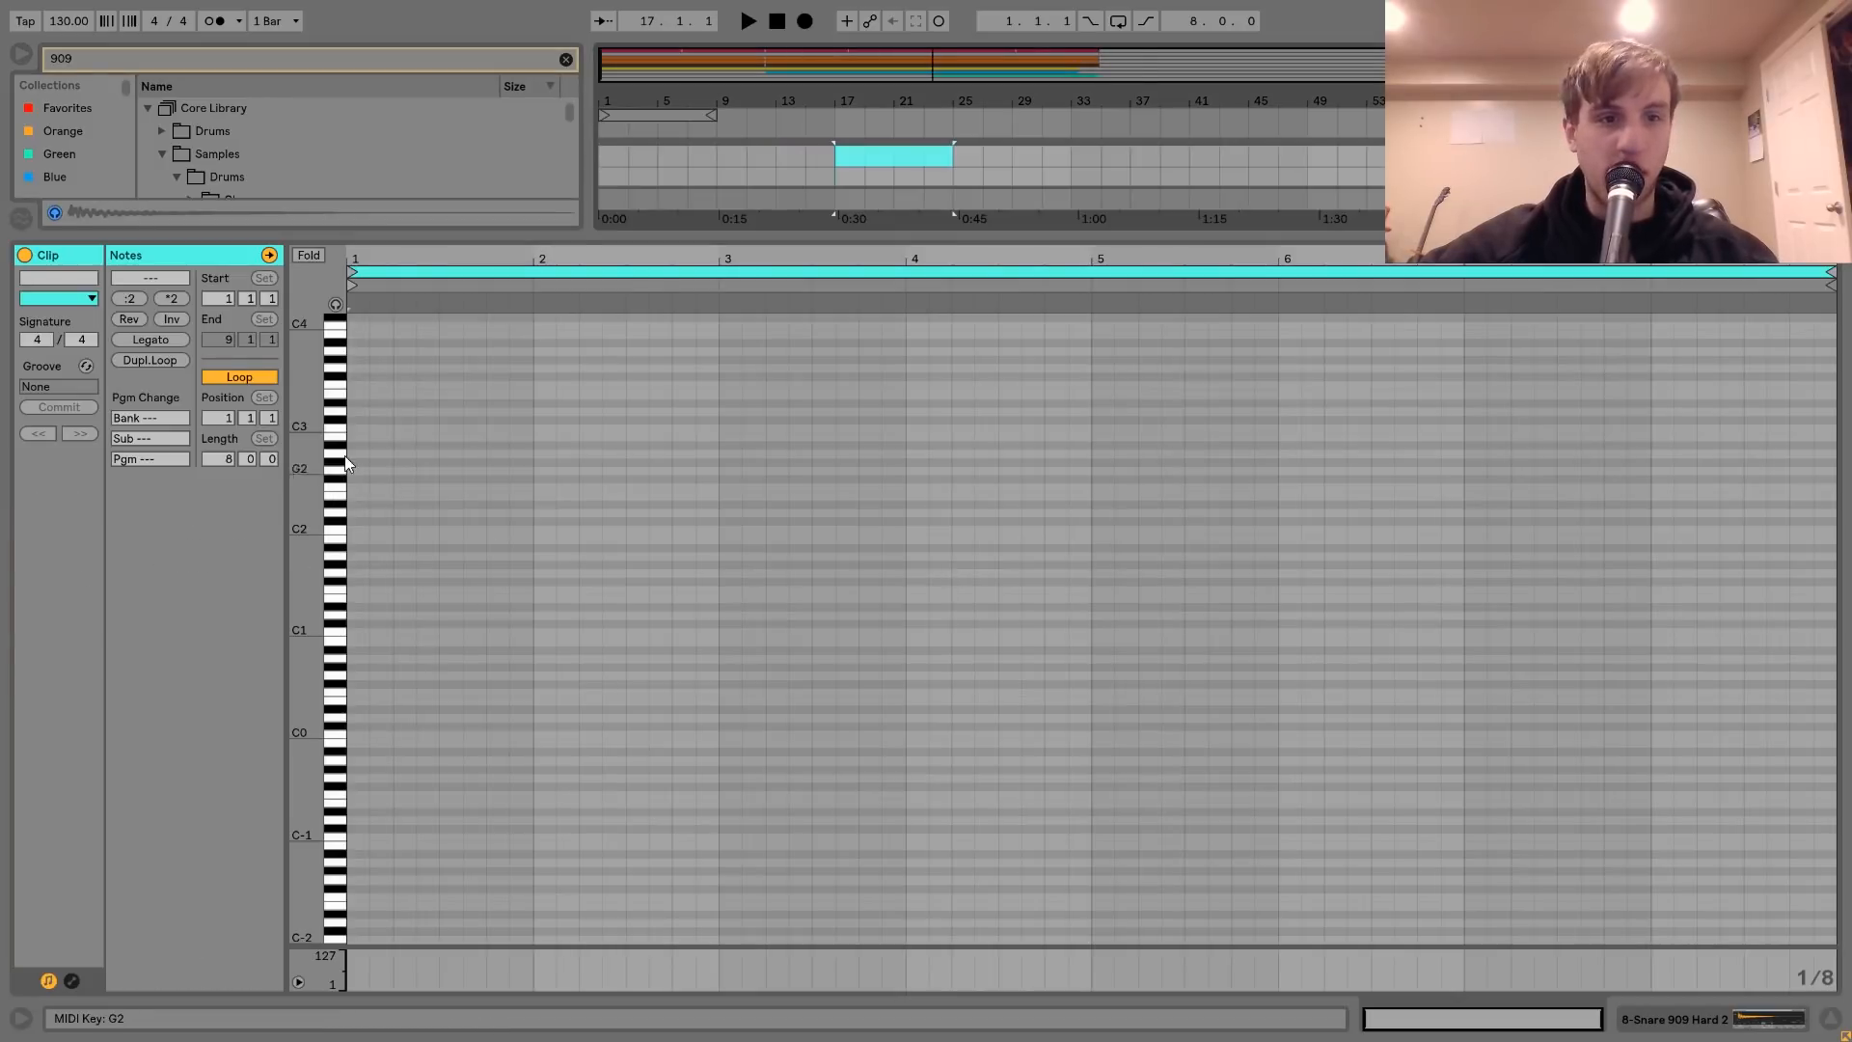
pyautogui.doubleClick(358, 427)
pyautogui.moveTo(357, 255); pyautogui.dragTo(348, 255)
pyautogui.hotkey('ctrl', 'd')
pyautogui.hotkey('ctrl', 'd')
pyautogui.hotkey('ctrl', 'd')
pyautogui.hotkey('ctrl', 'd')
pyautogui.hotkey('ctrl', 'd')
pyautogui.hotkey('ctrl', 'd')
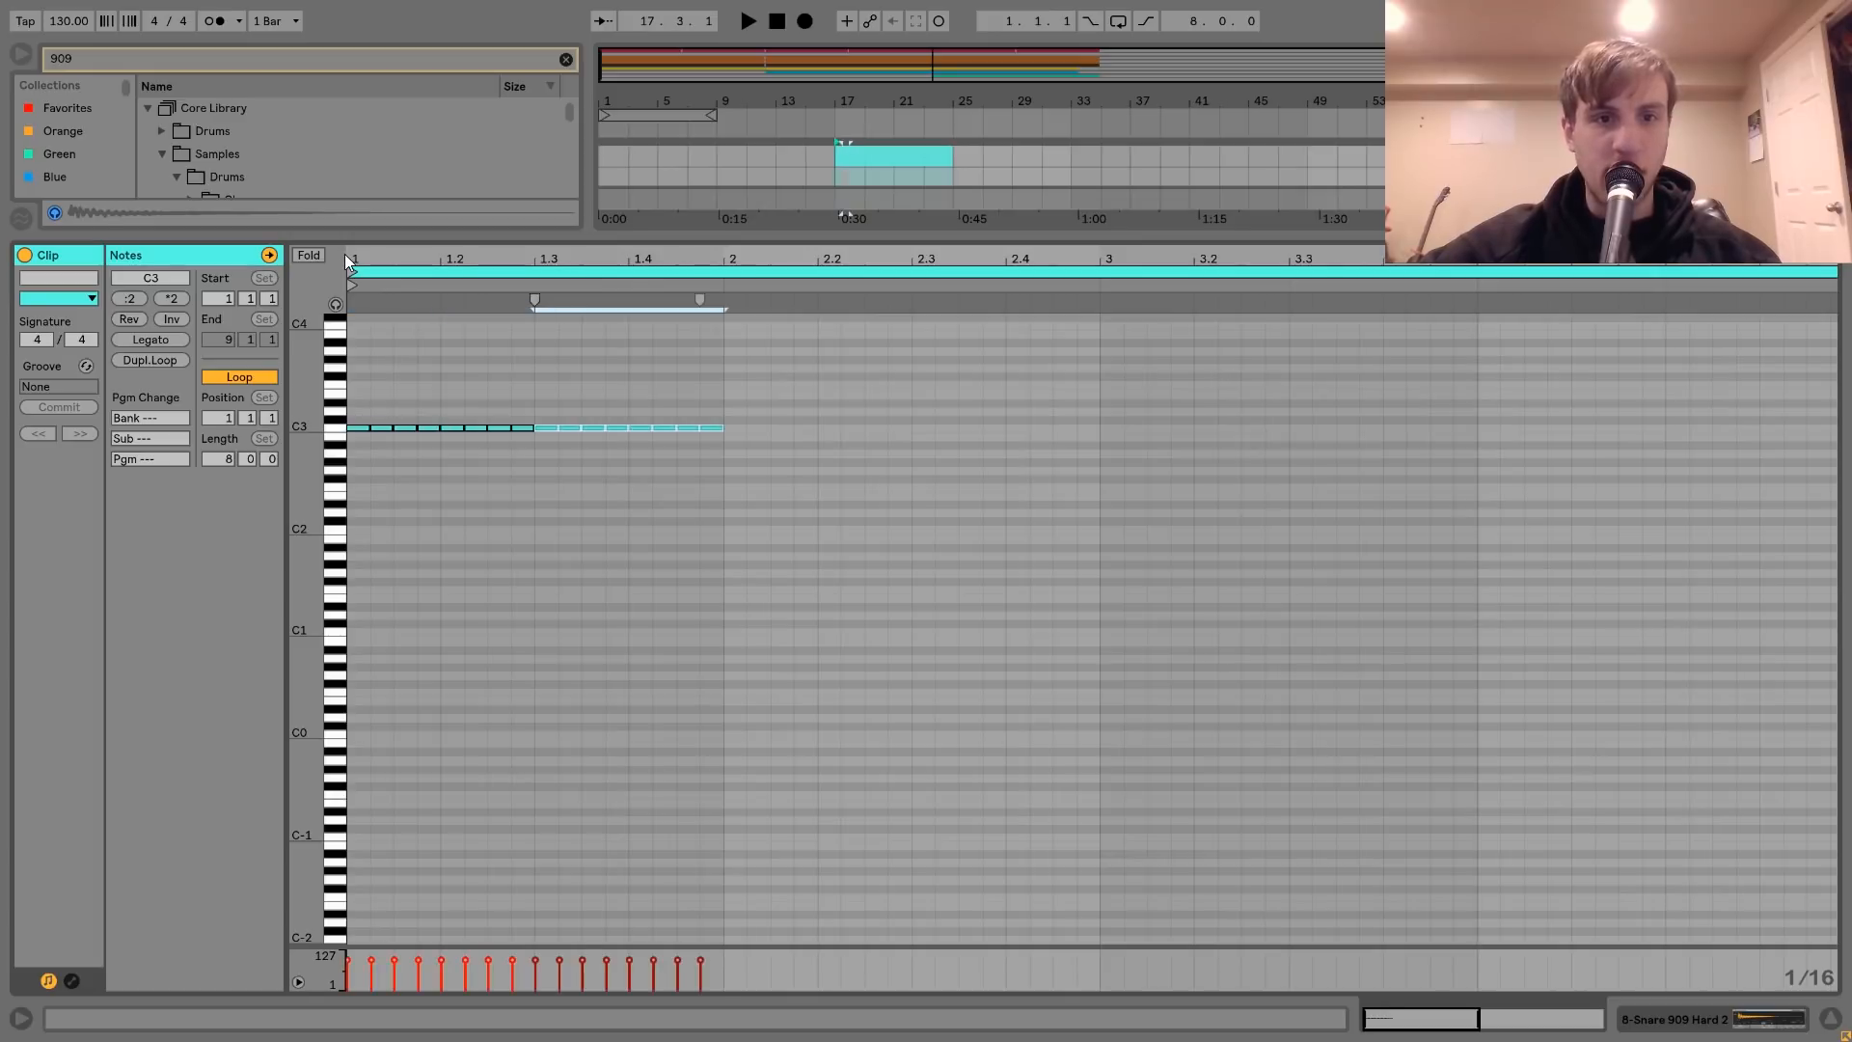
pyautogui.hotkey('ctrl', 'd')
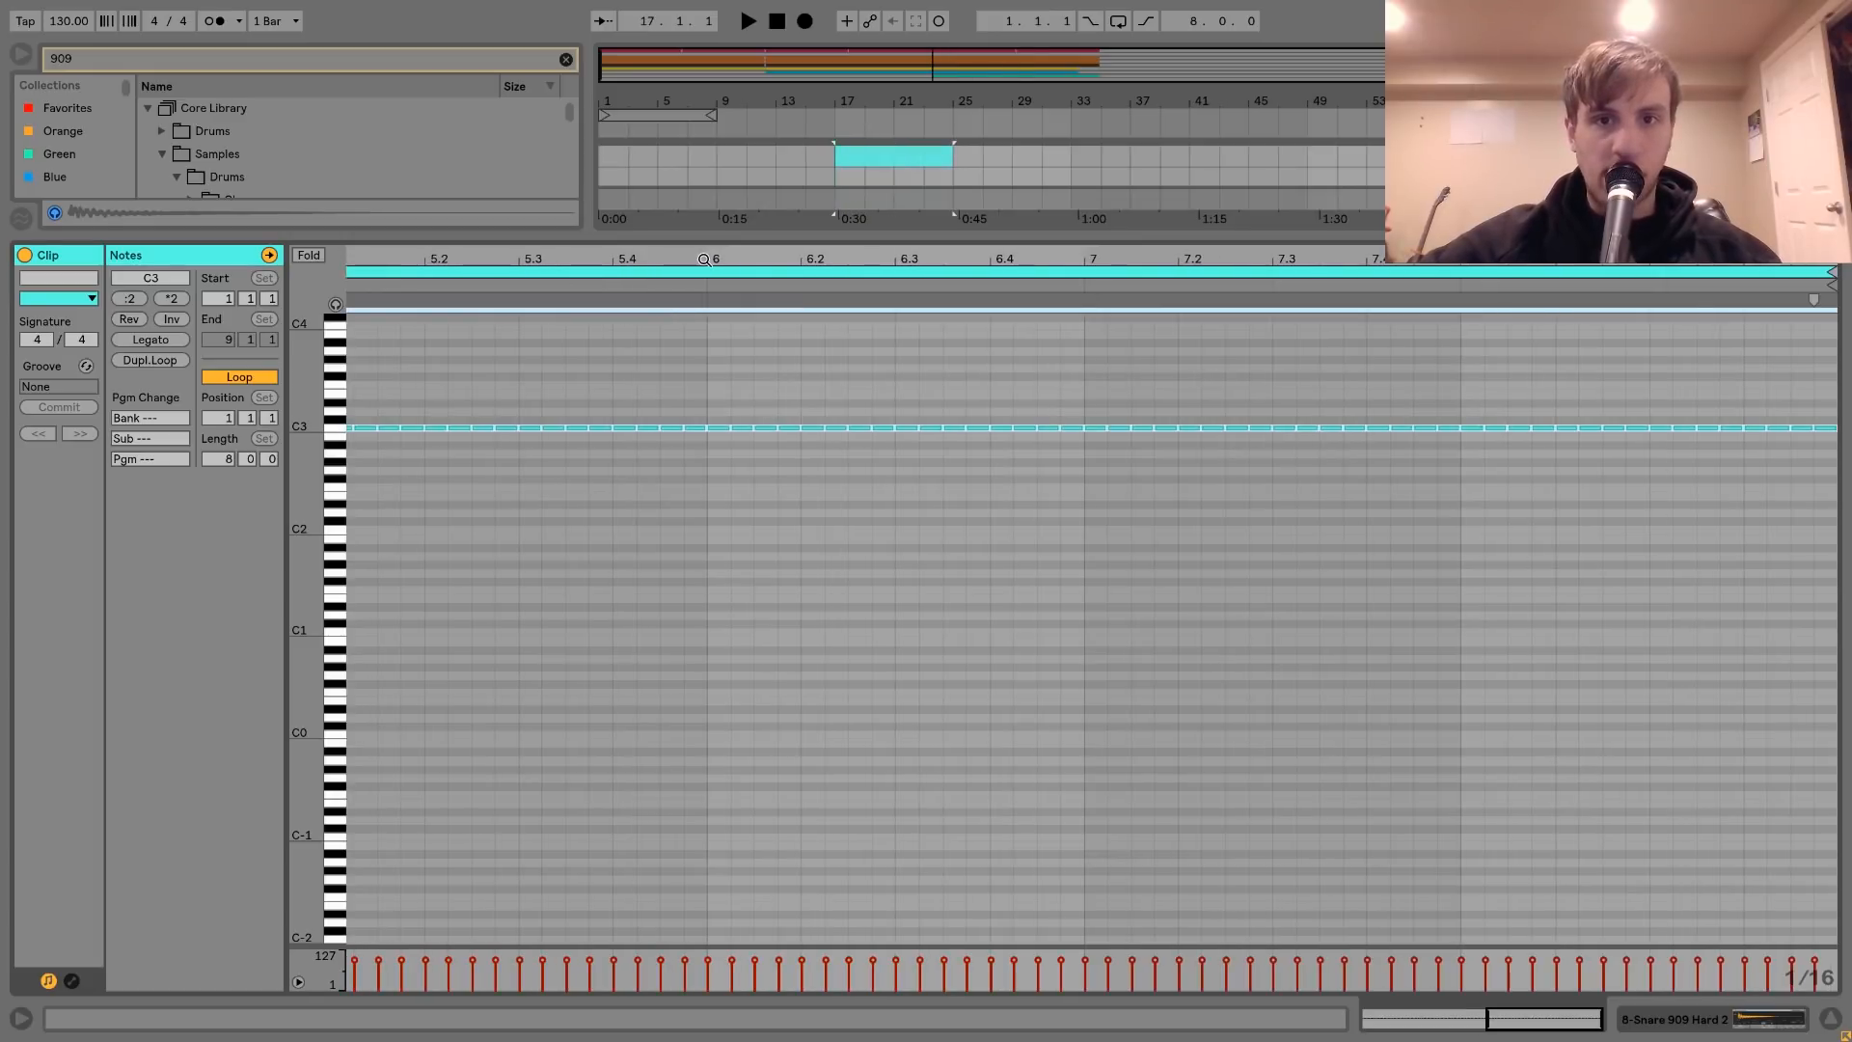
pyautogui.moveTo(704, 259); pyautogui.dragTo(1278, 258)
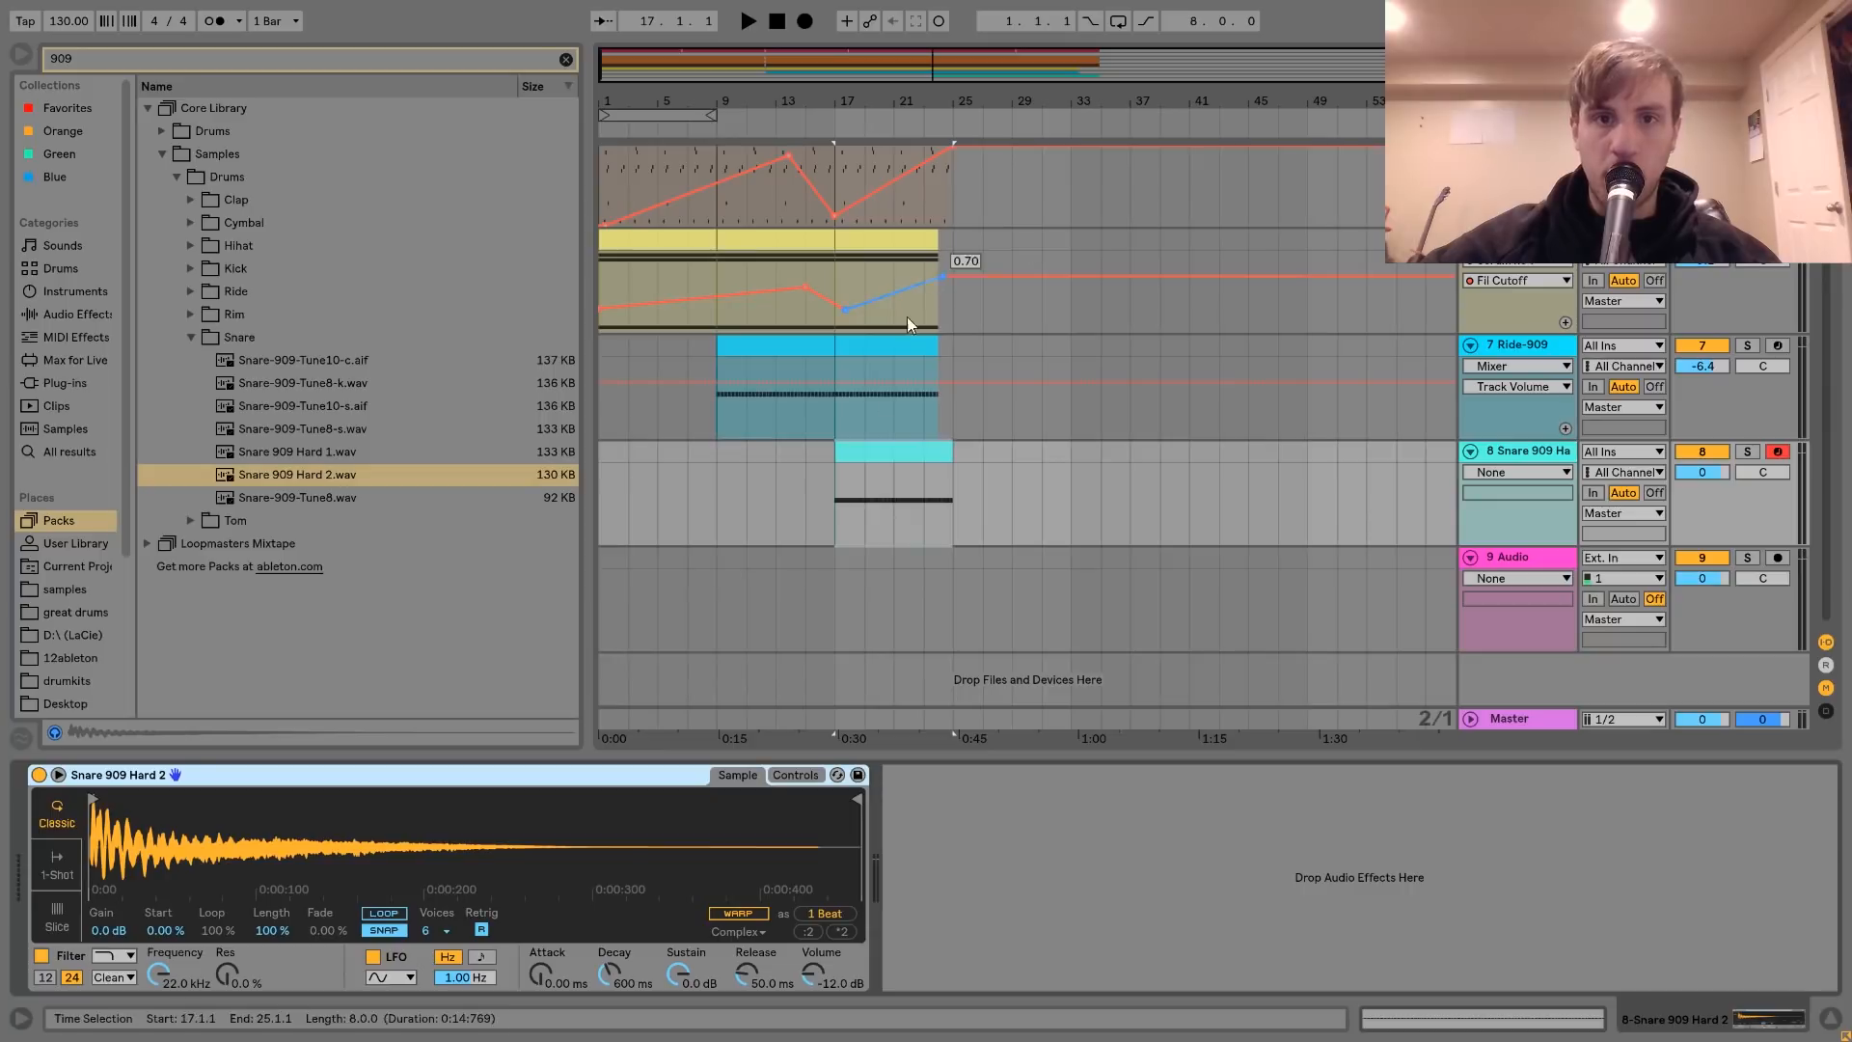
# - Add a Utility effect to the snare track and automate its gain to rise from bar 17 to 0 dB at bar 25
pyautogui.click(566, 60)
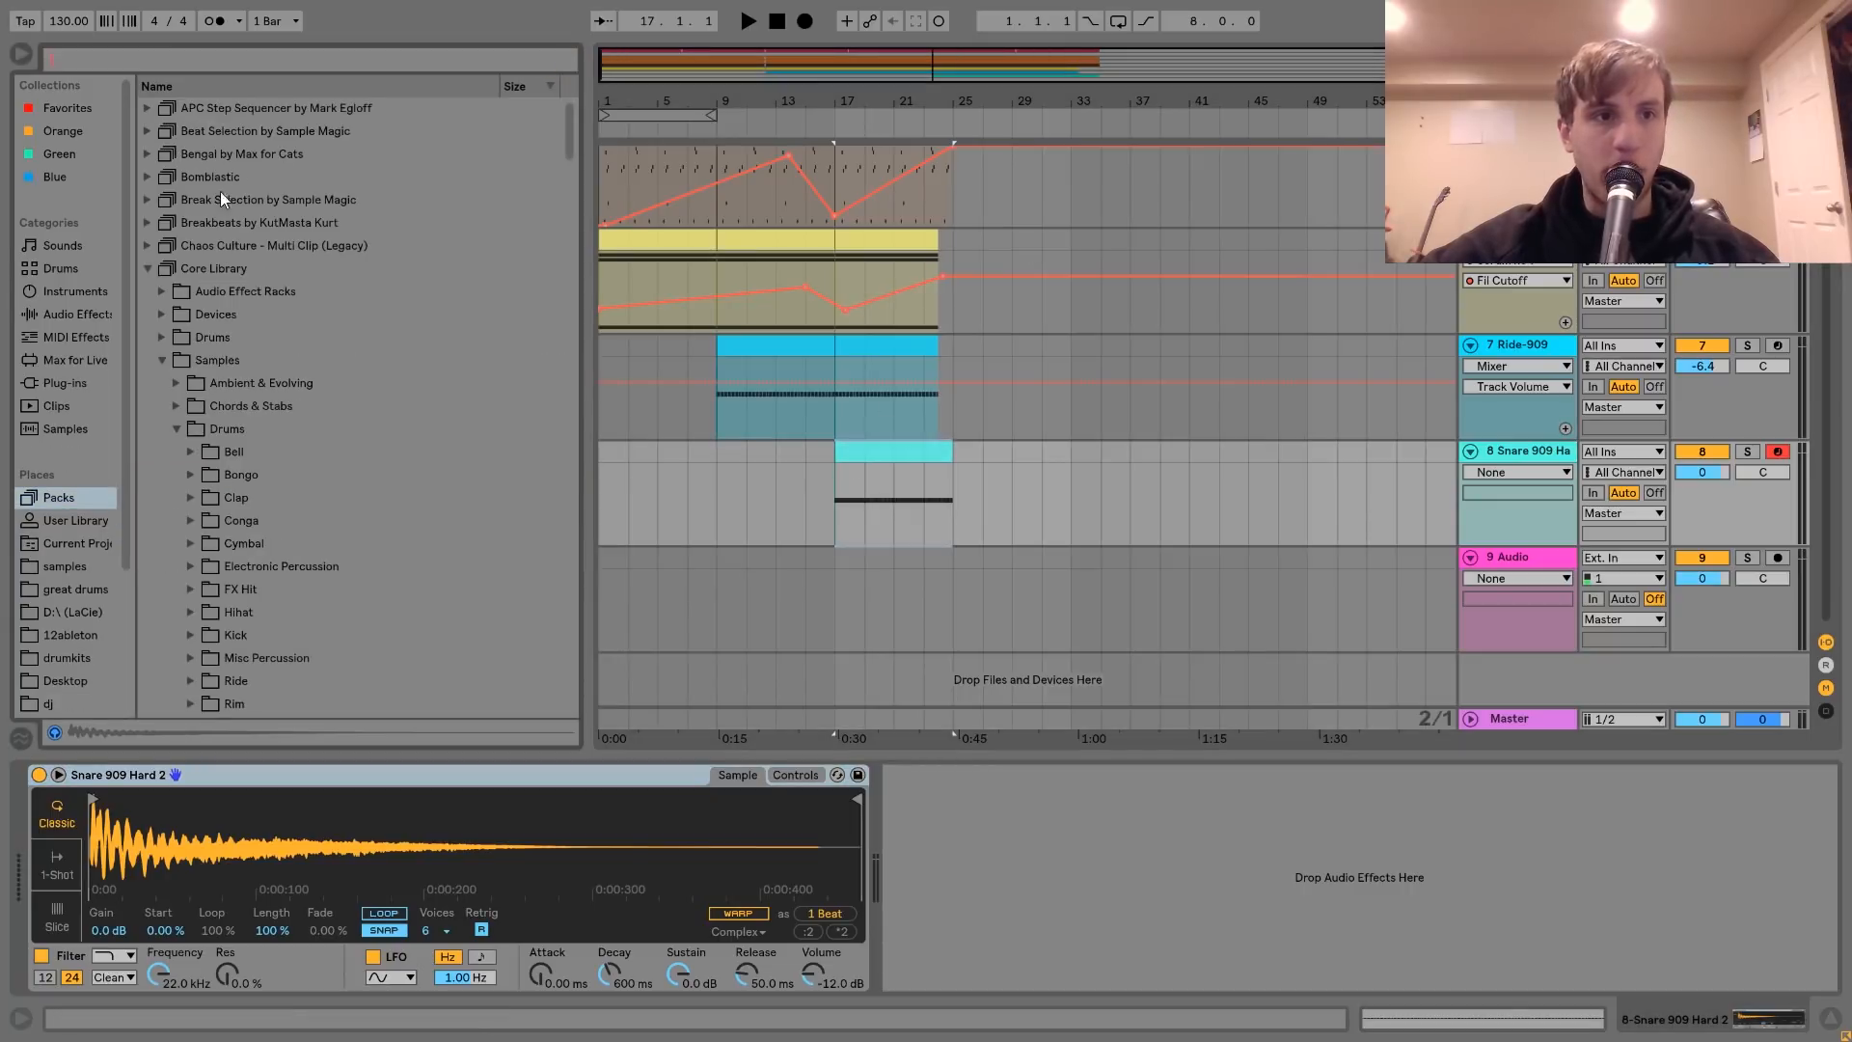
pyautogui.click(61, 324)
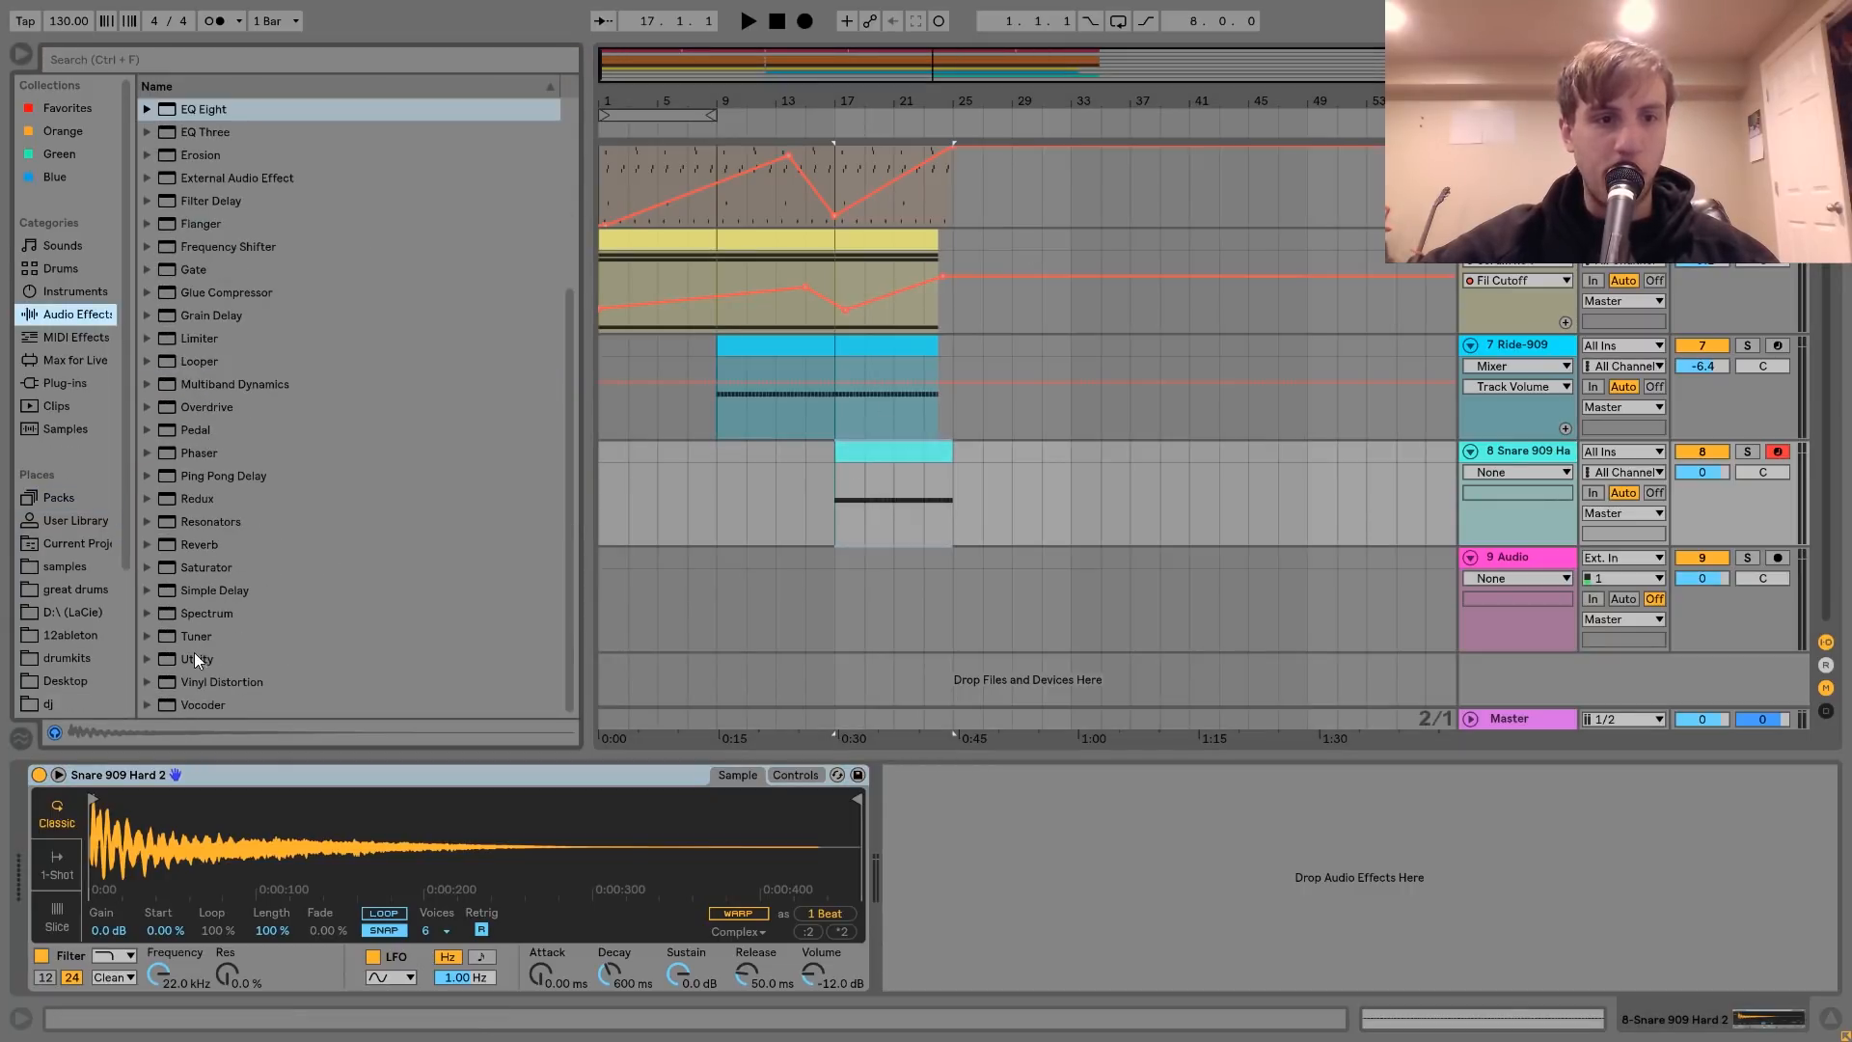
pyautogui.doubleClick(194, 657)
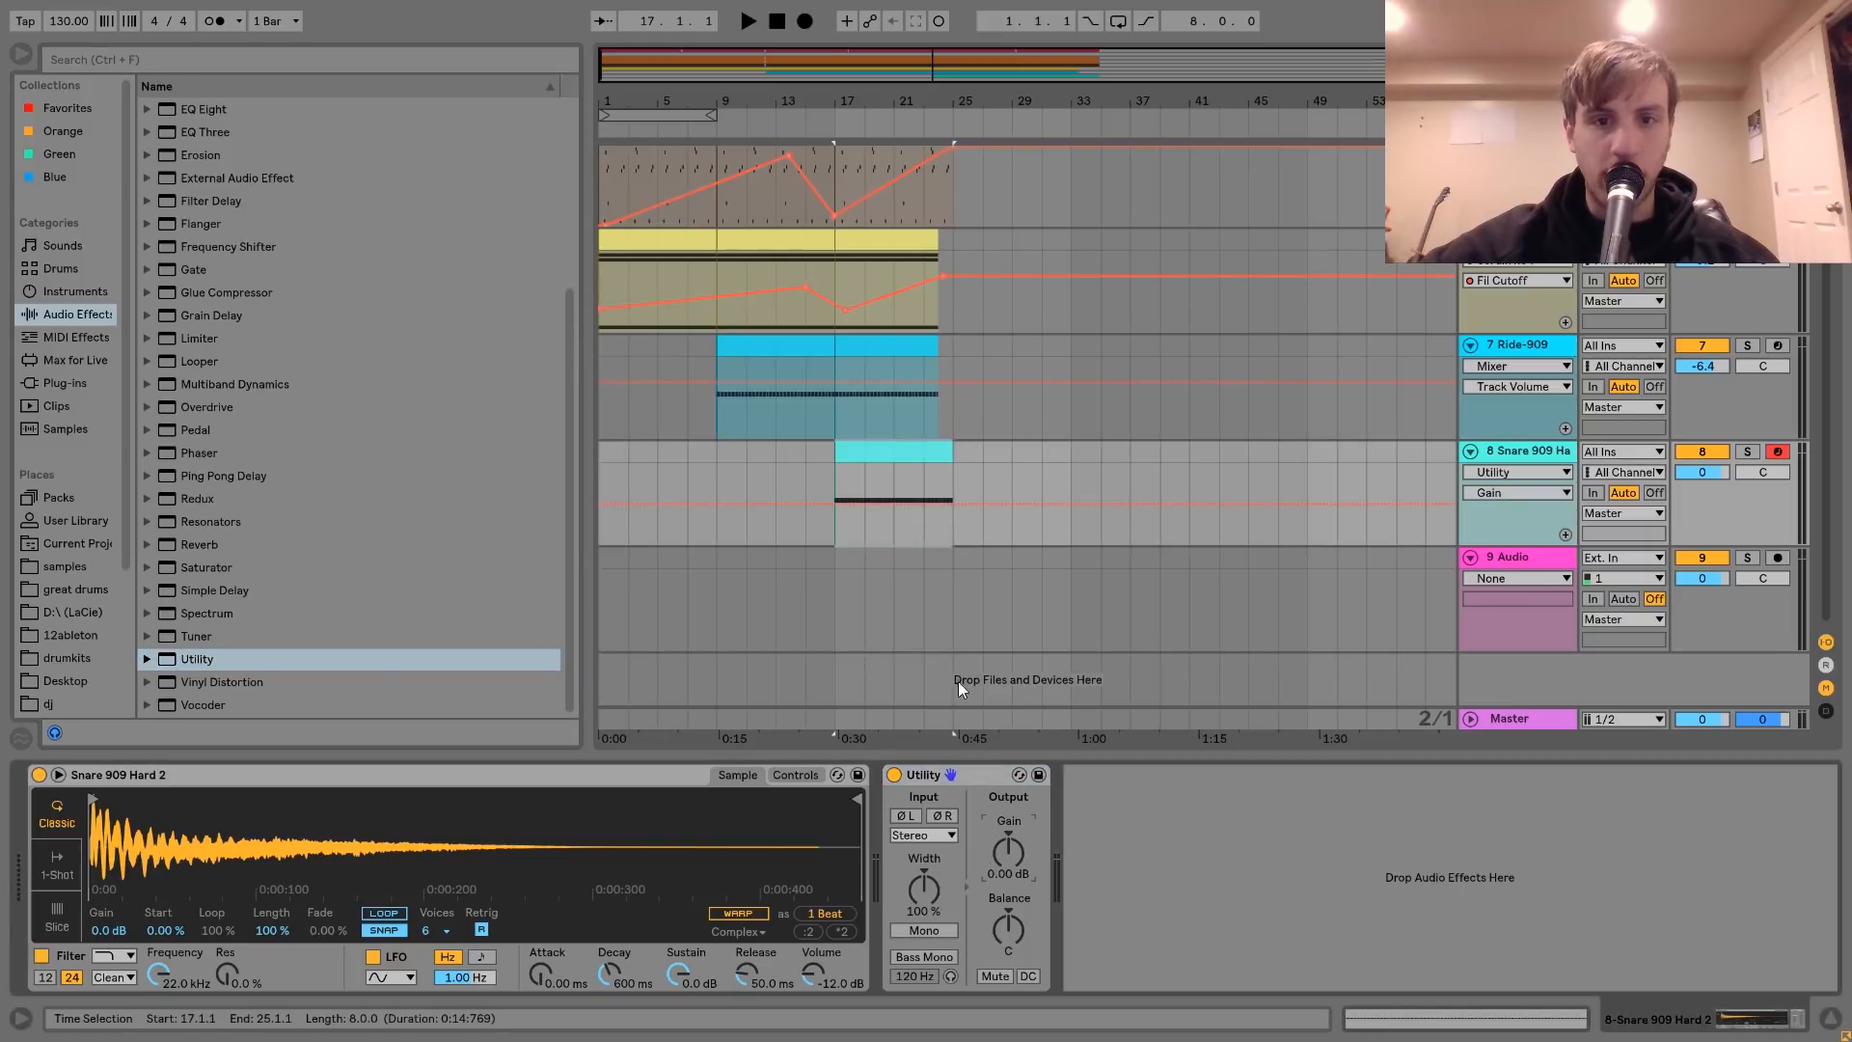
pyautogui.click(951, 503)
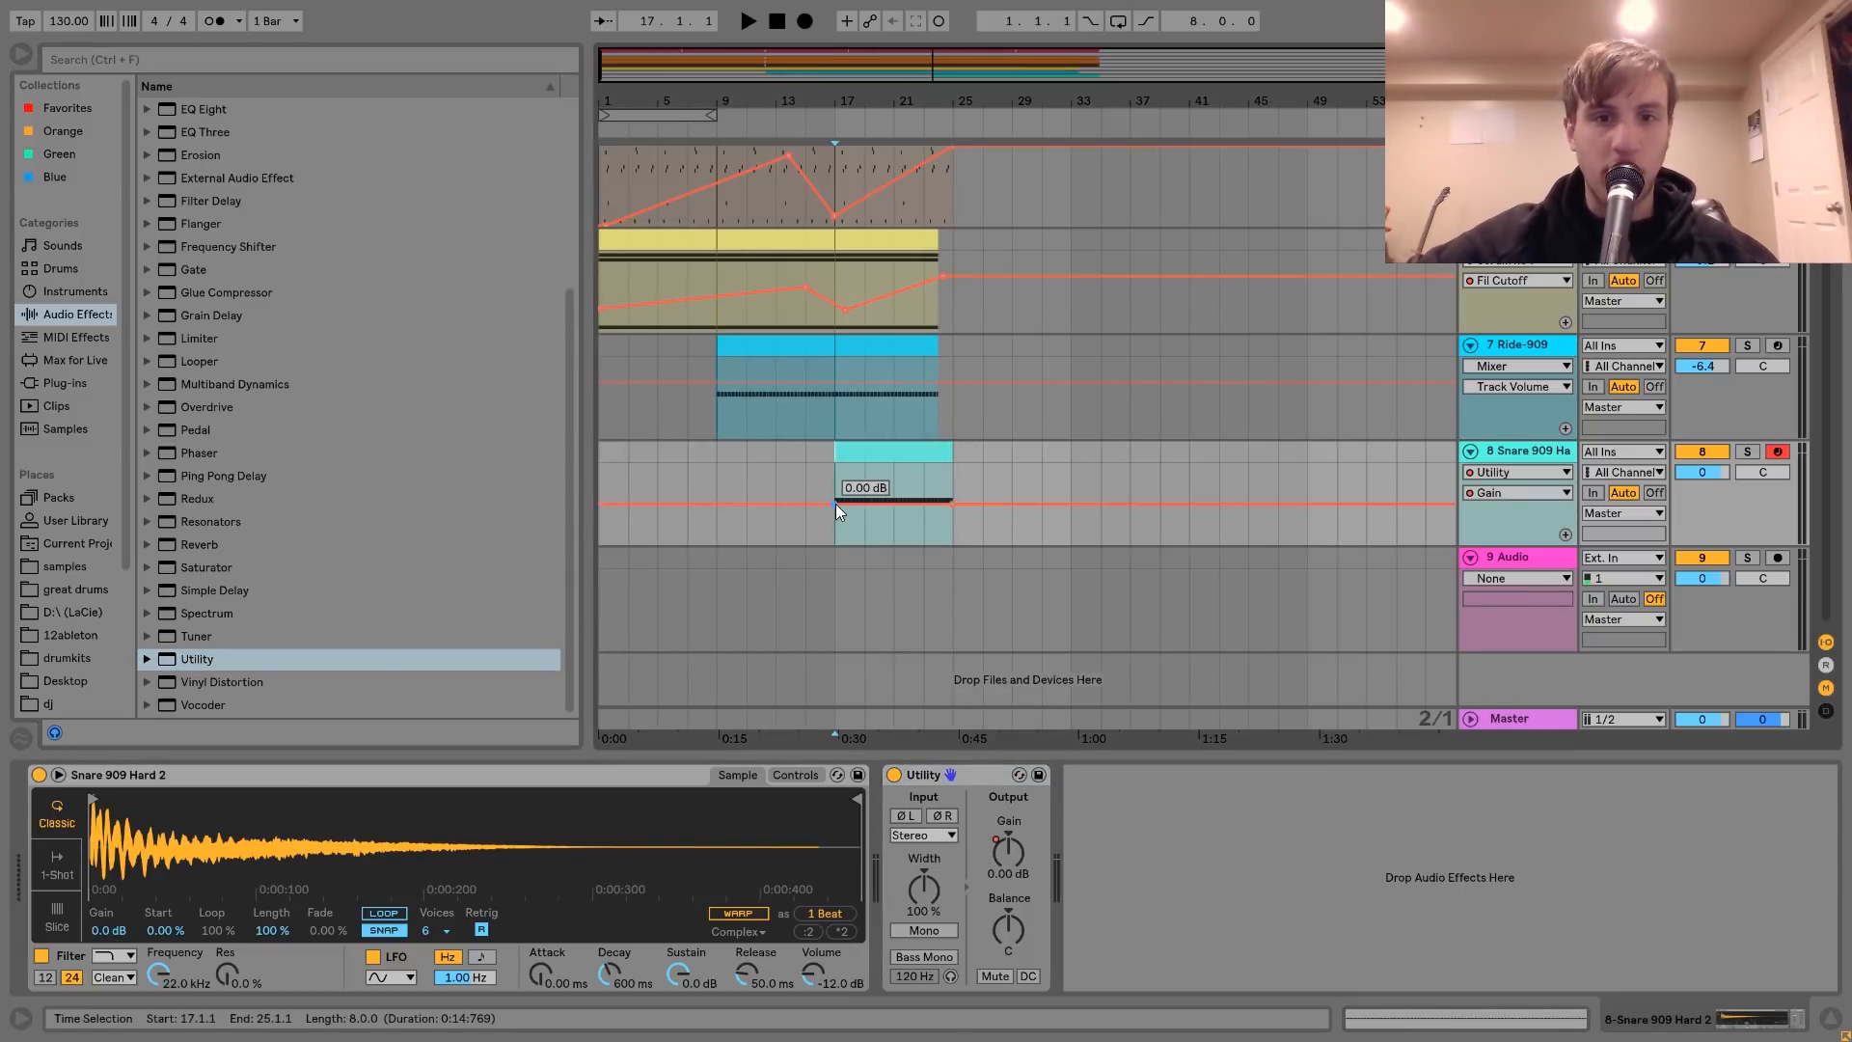
pyautogui.moveTo(836, 503); pyautogui.dragTo(835, 521)
# - Set the snare track's volume to 3.8 dB during playback and bend its Utility gain ramp into a fast-rising curve
pyautogui.press('space')
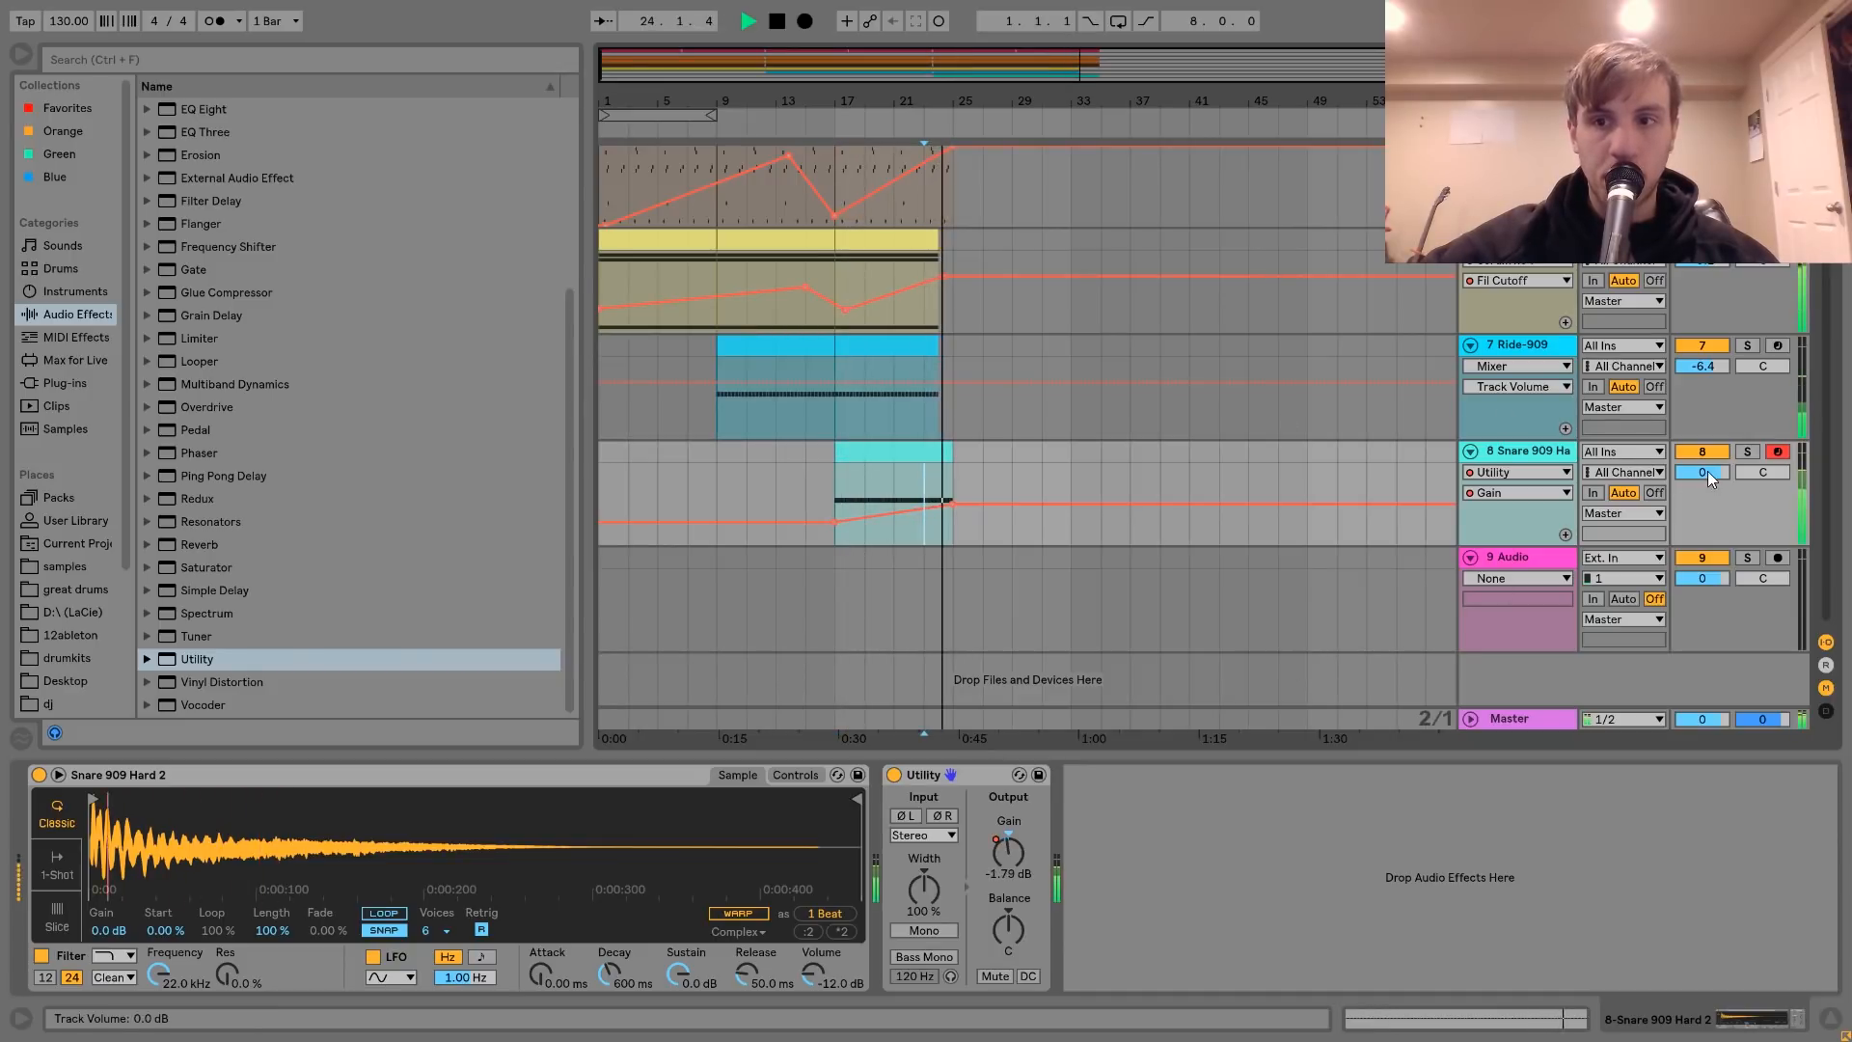
pyautogui.moveTo(1705, 472)
pyautogui.mouseDown()
pyautogui.moveTo(1705, 446)
pyautogui.moveTo(1707, 471)
pyautogui.mouseUp()
pyautogui.press('space')
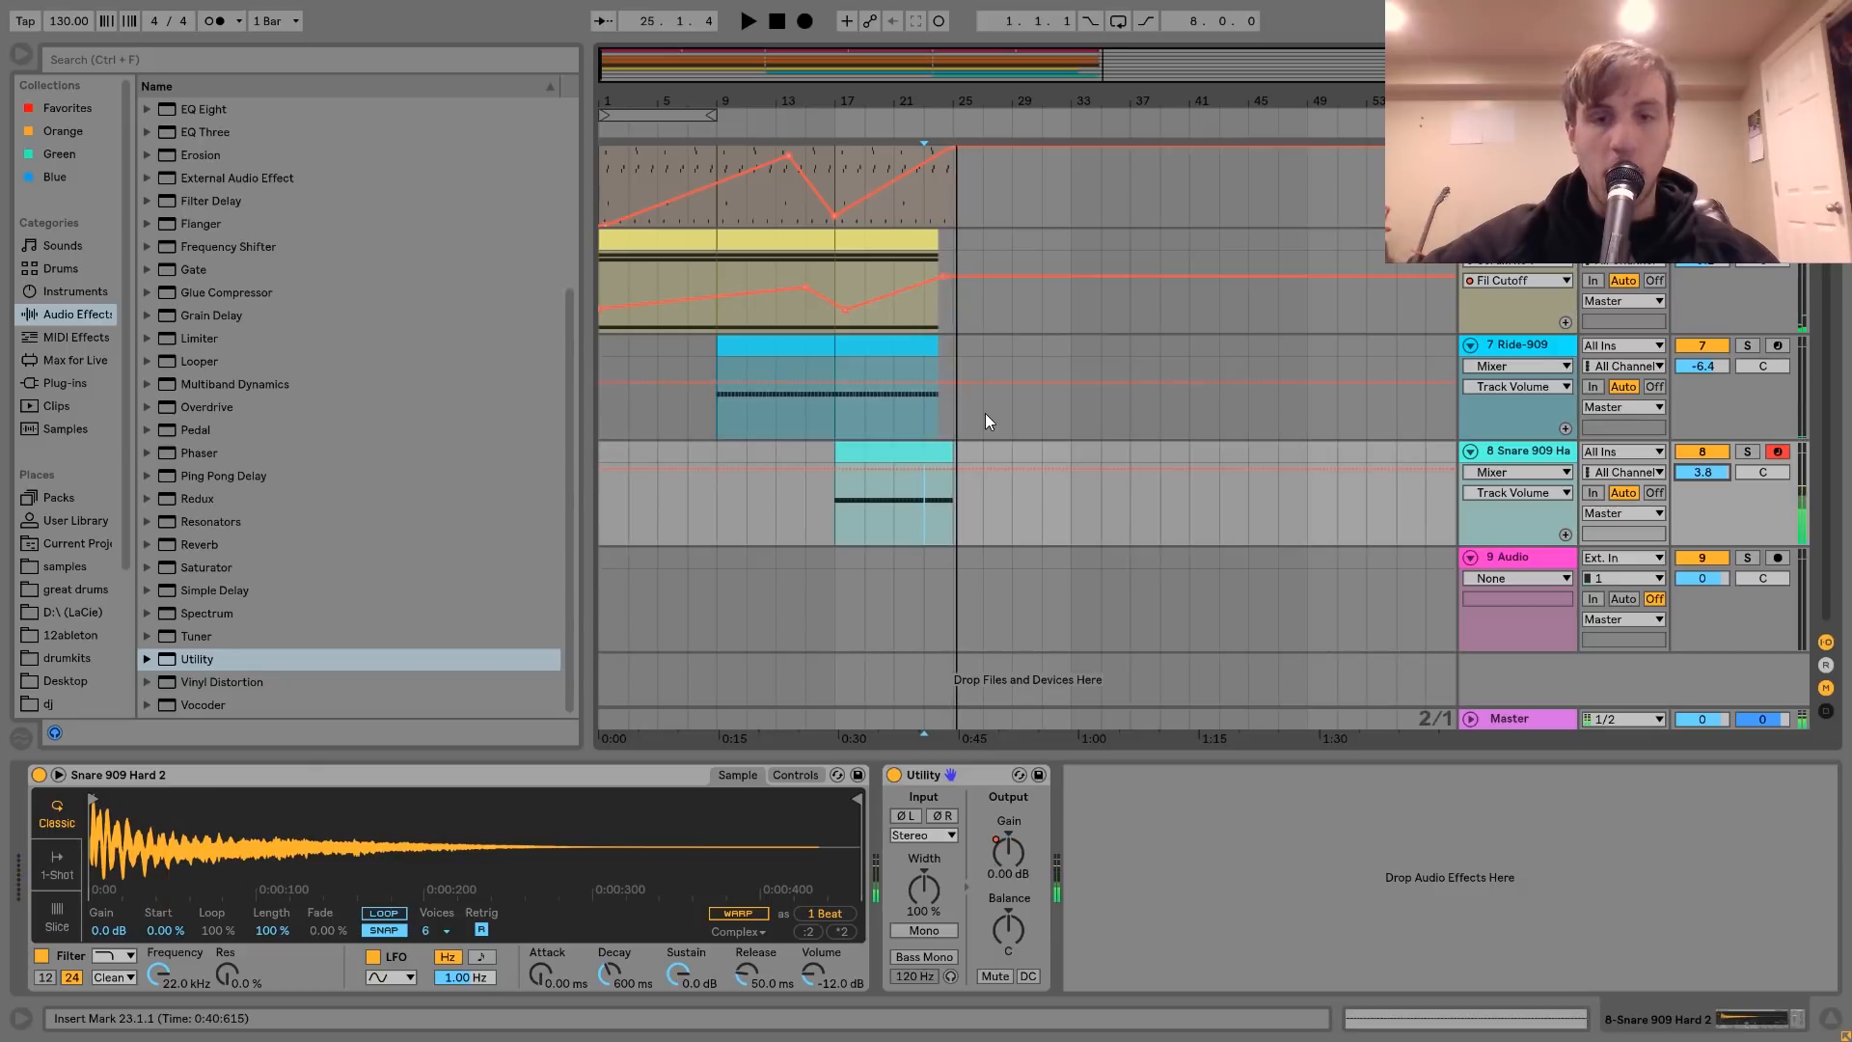
pyautogui.click(1009, 854)
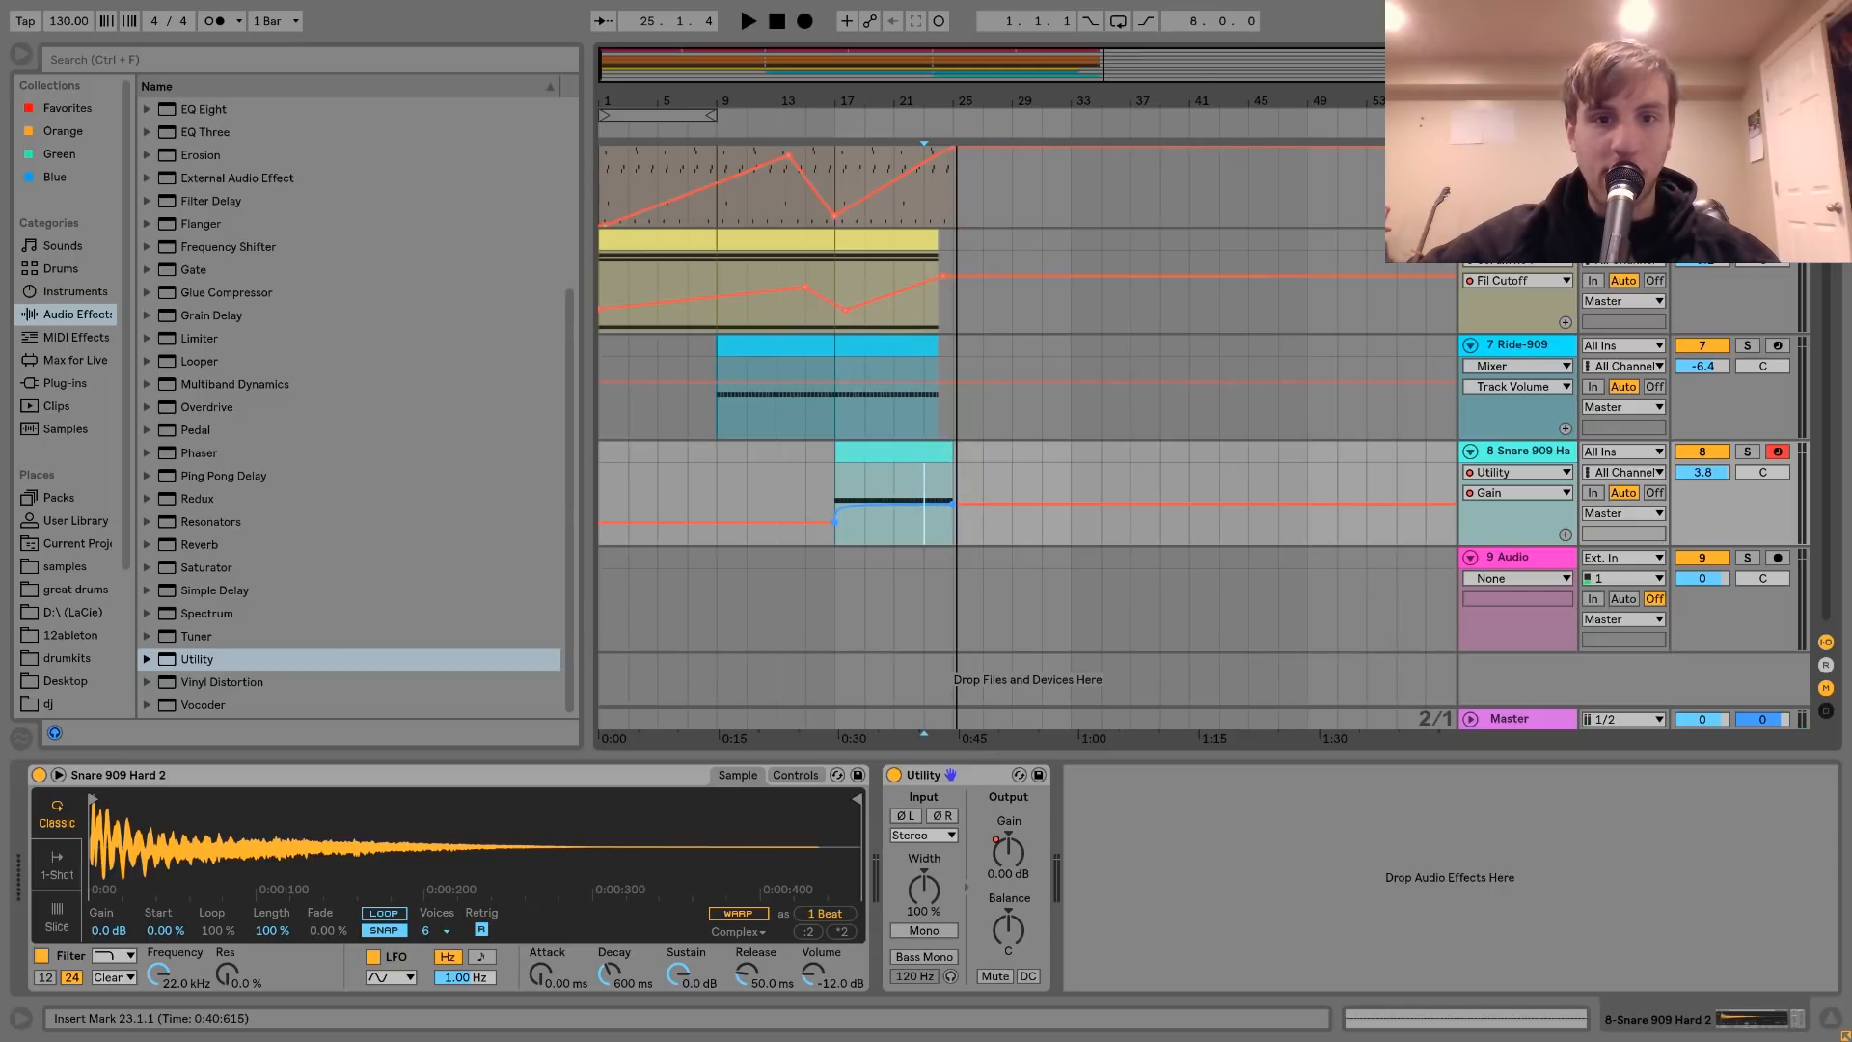
# - Select all tracks and lower their volumes together by 10 dB, bringing the snare track to -6.2 dB
pyautogui.hotkey('ctrl', 'a')
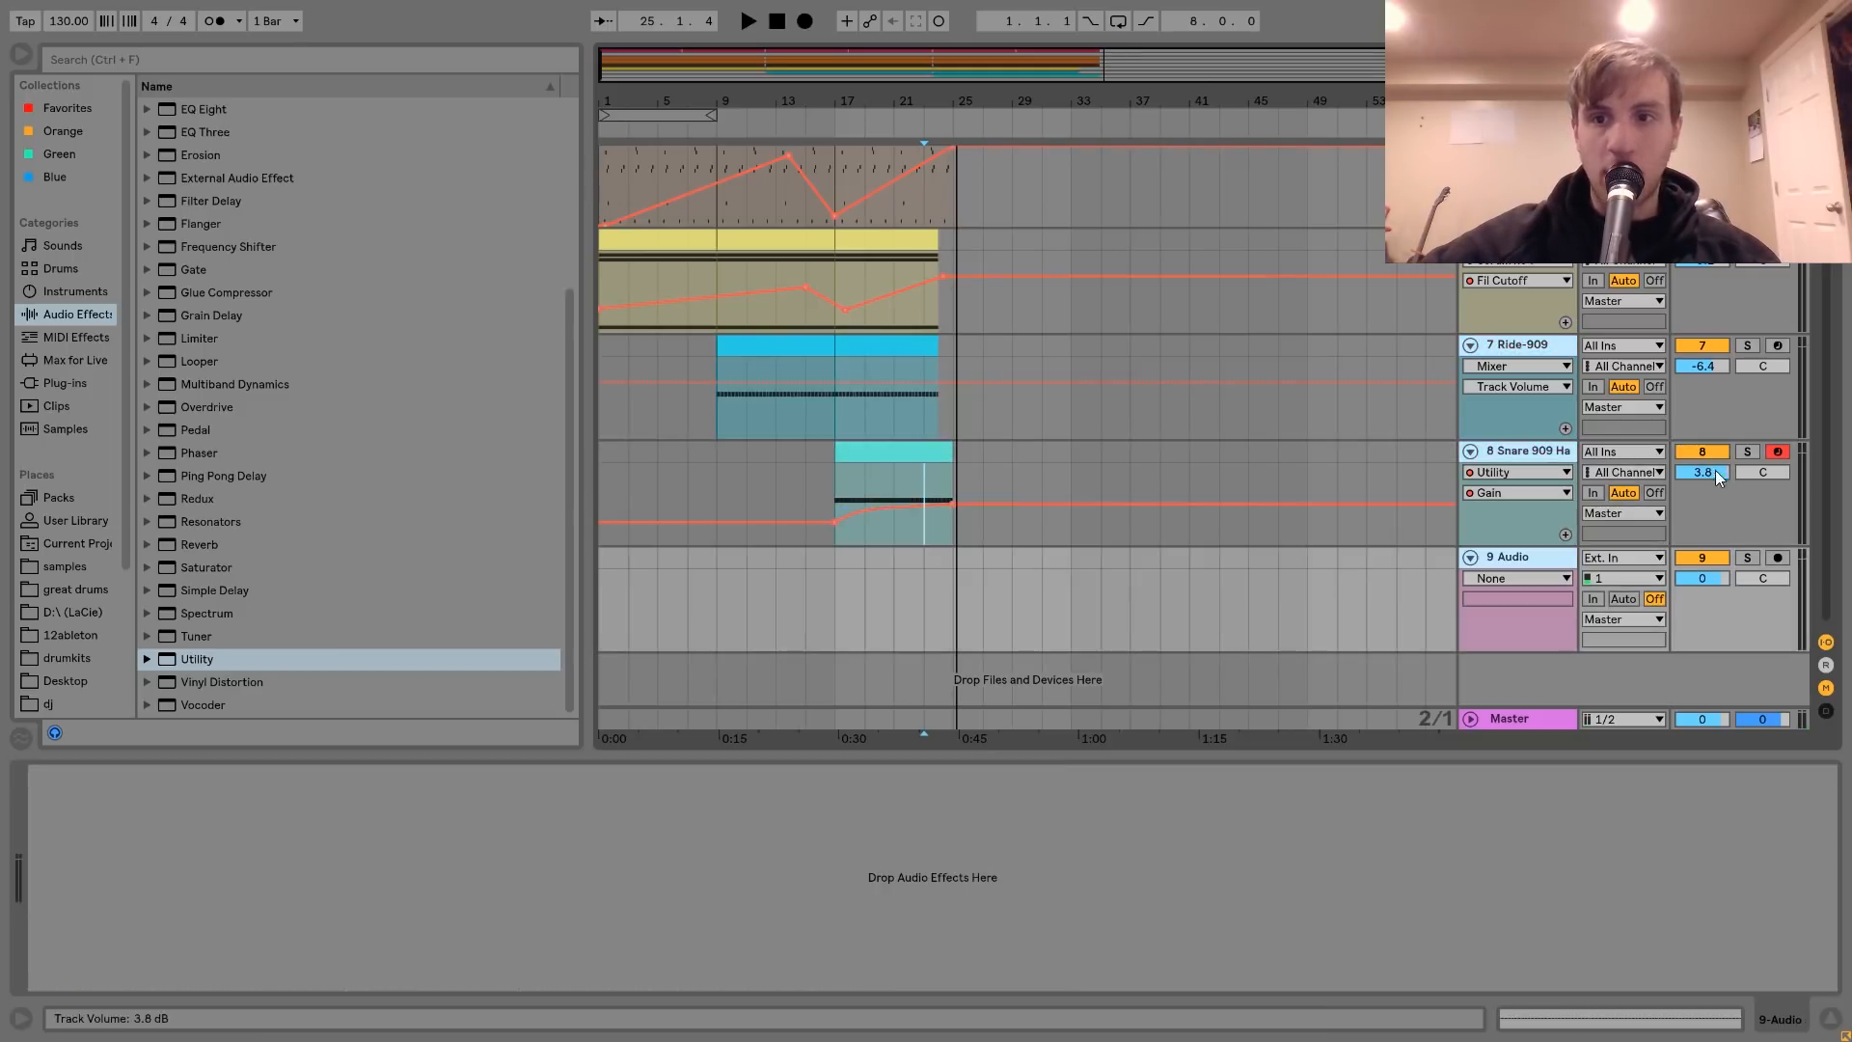
pyautogui.moveTo(1715, 471); pyautogui.dragTo(1715, 477)
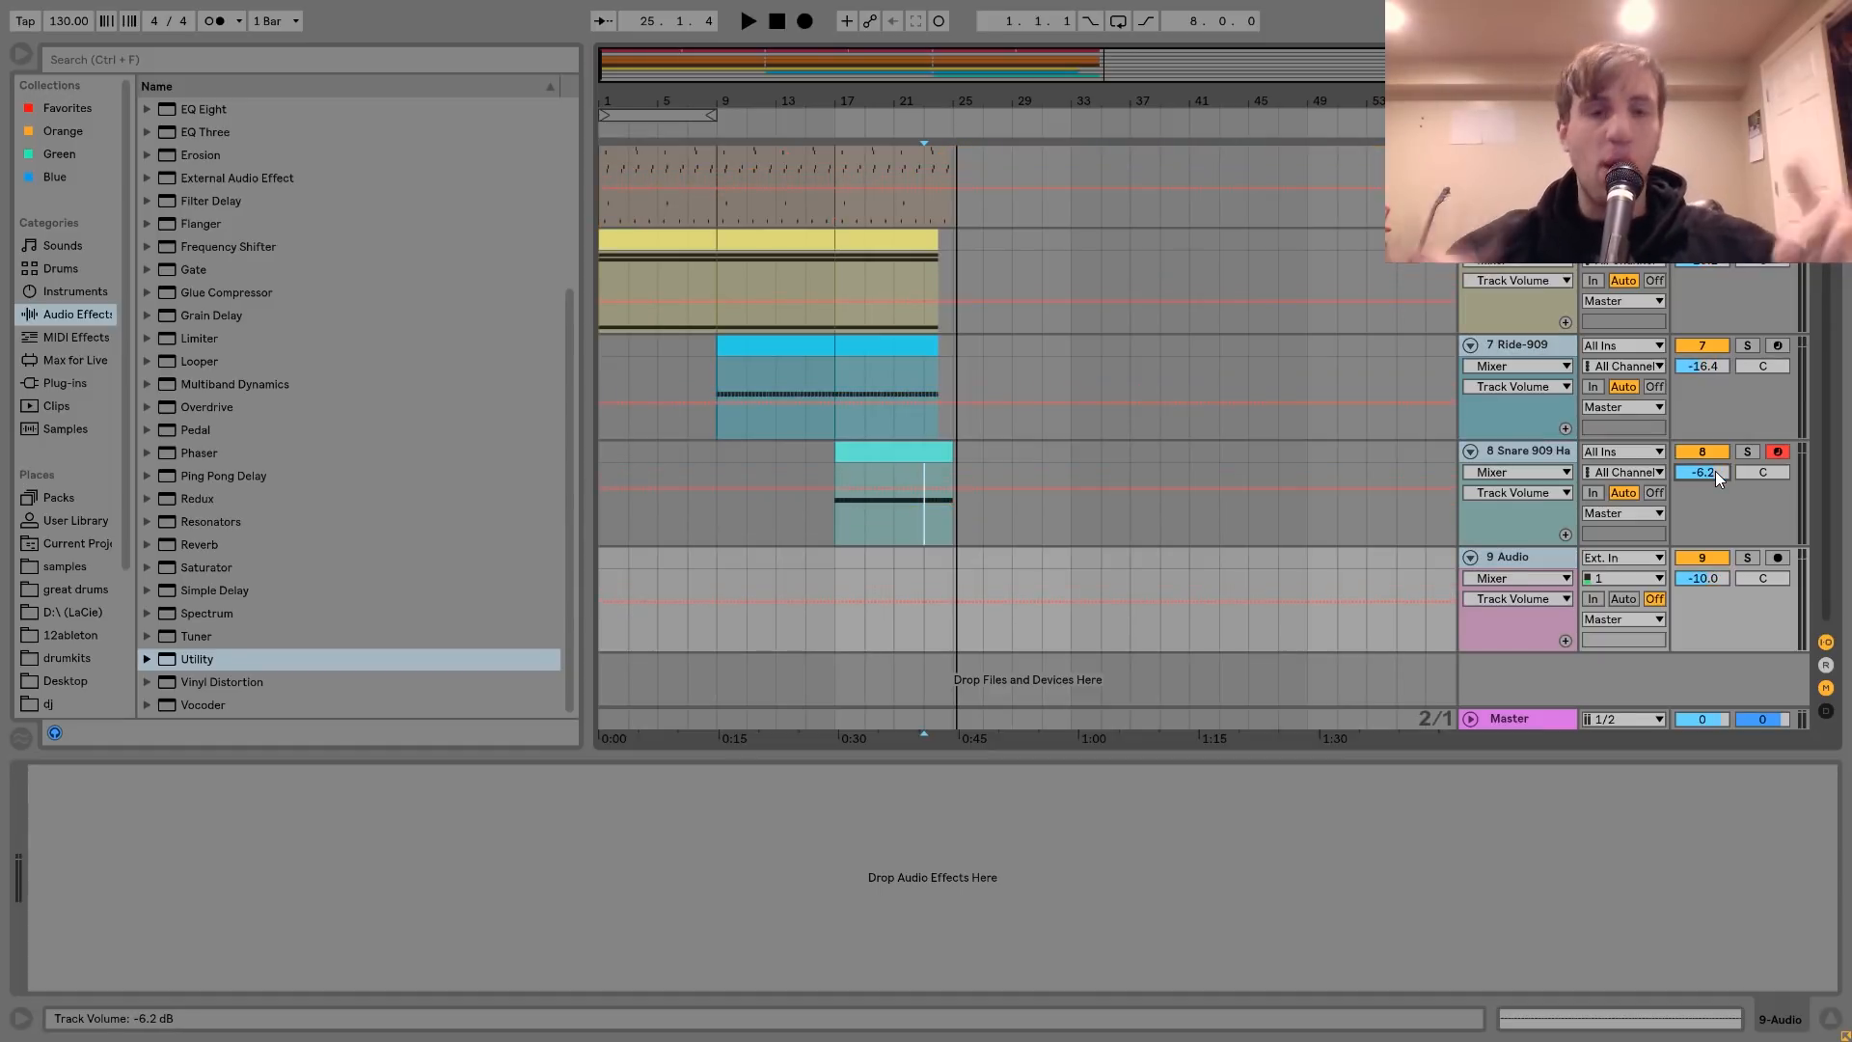
pyautogui.scroll(3, 1178, 392)
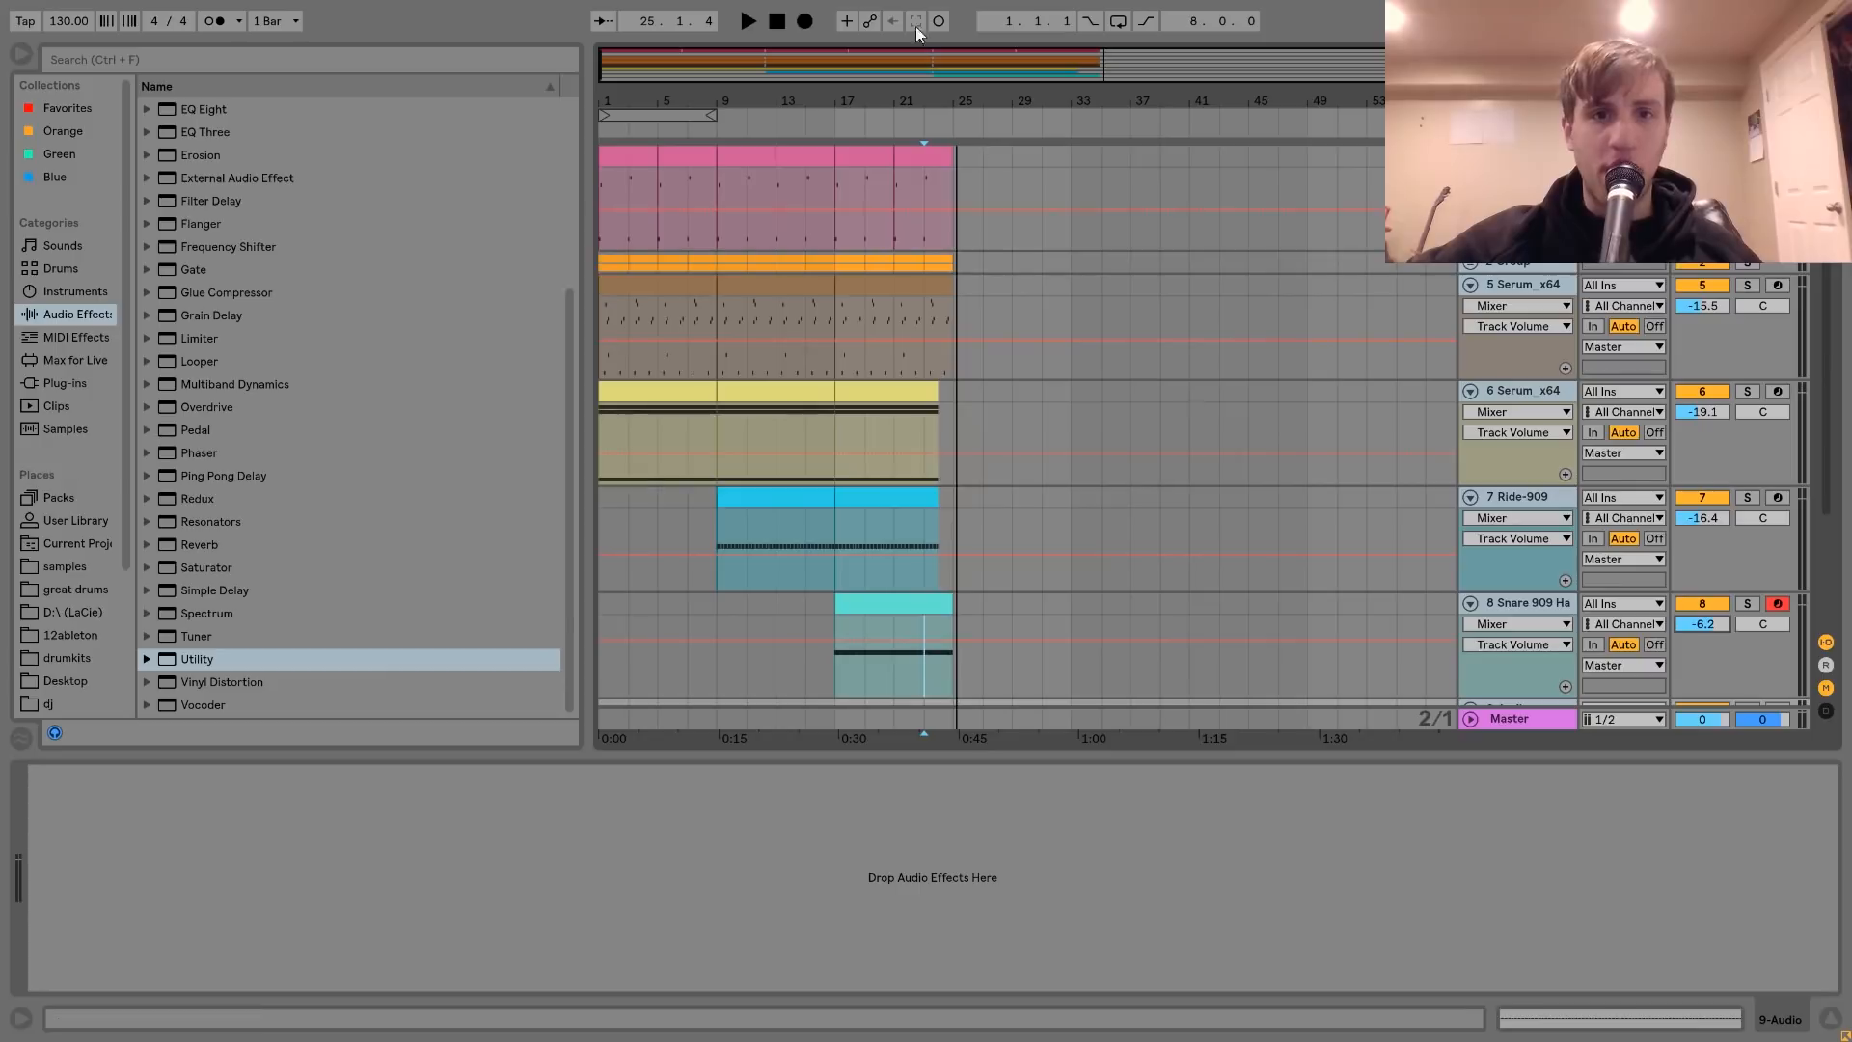
# - Play the arrangement from the start, raising all track volumes together to put the snare at -2.2 dB, and show track 6's devices
pyautogui.click(776, 21)
pyautogui.press('space')
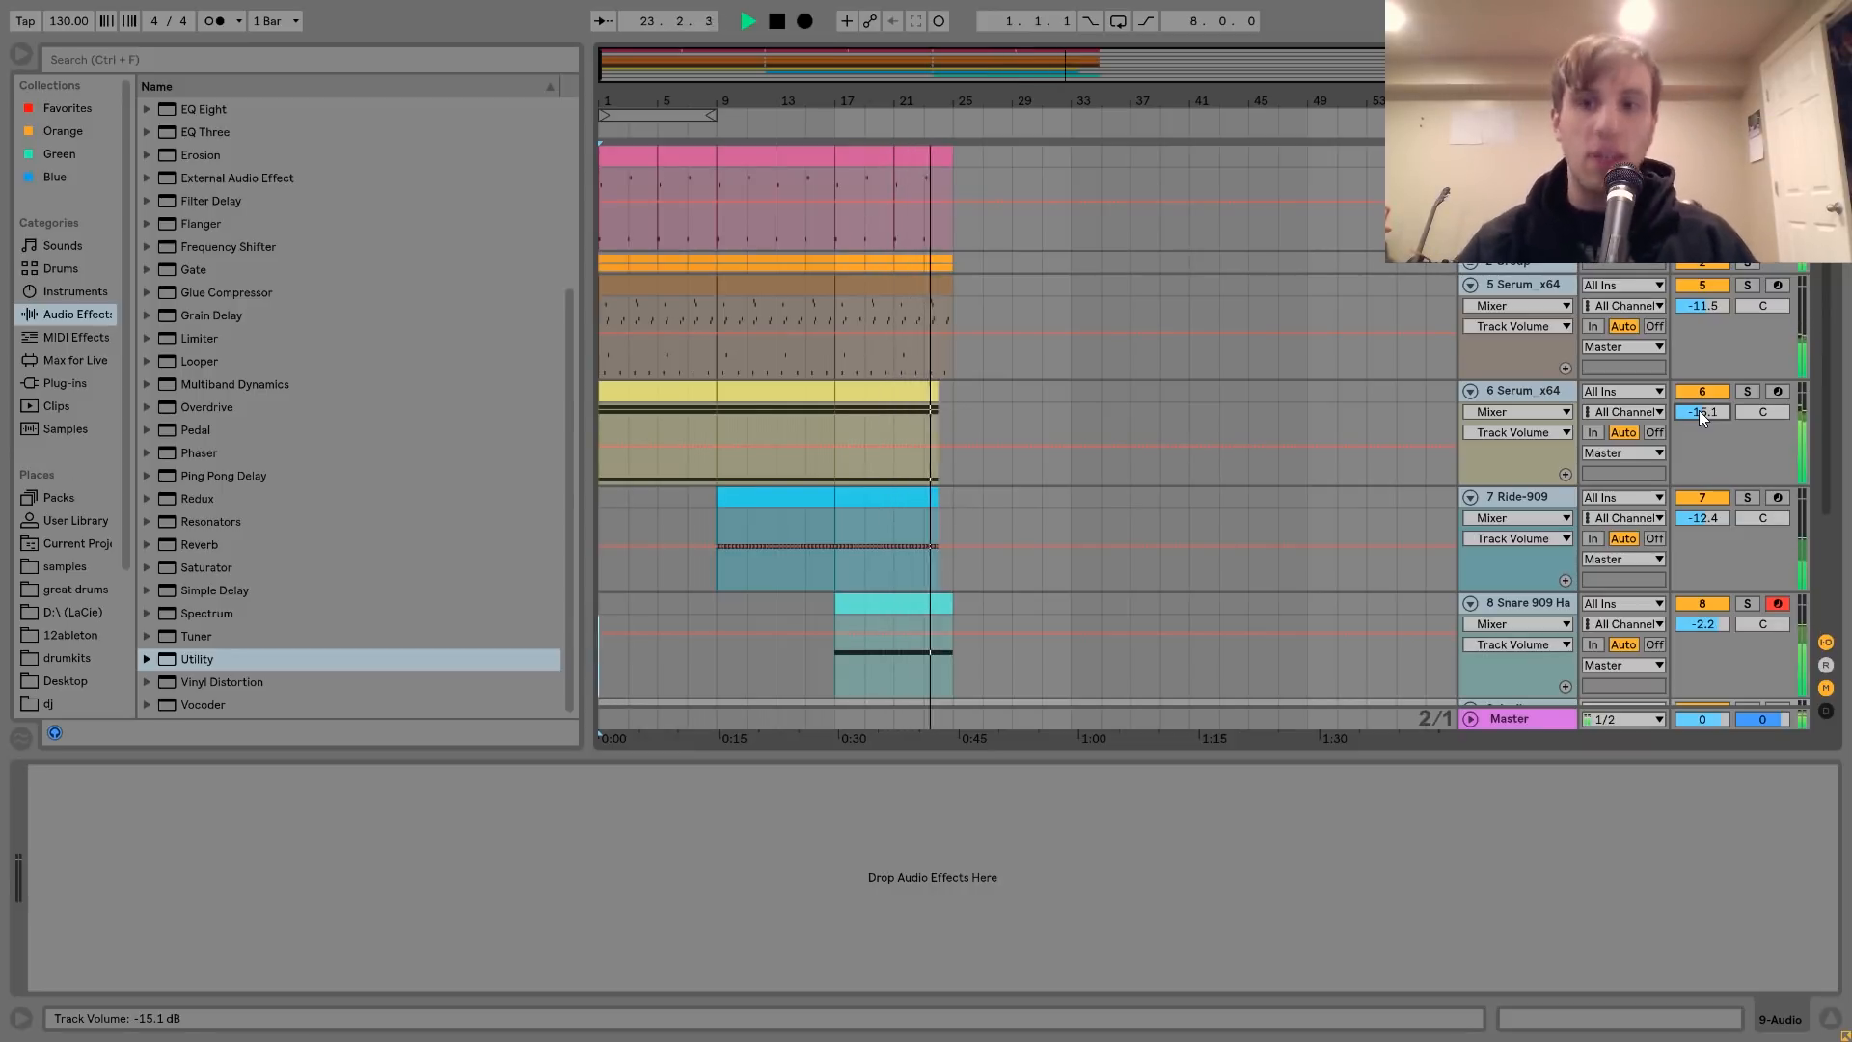
pyautogui.click(1546, 390)
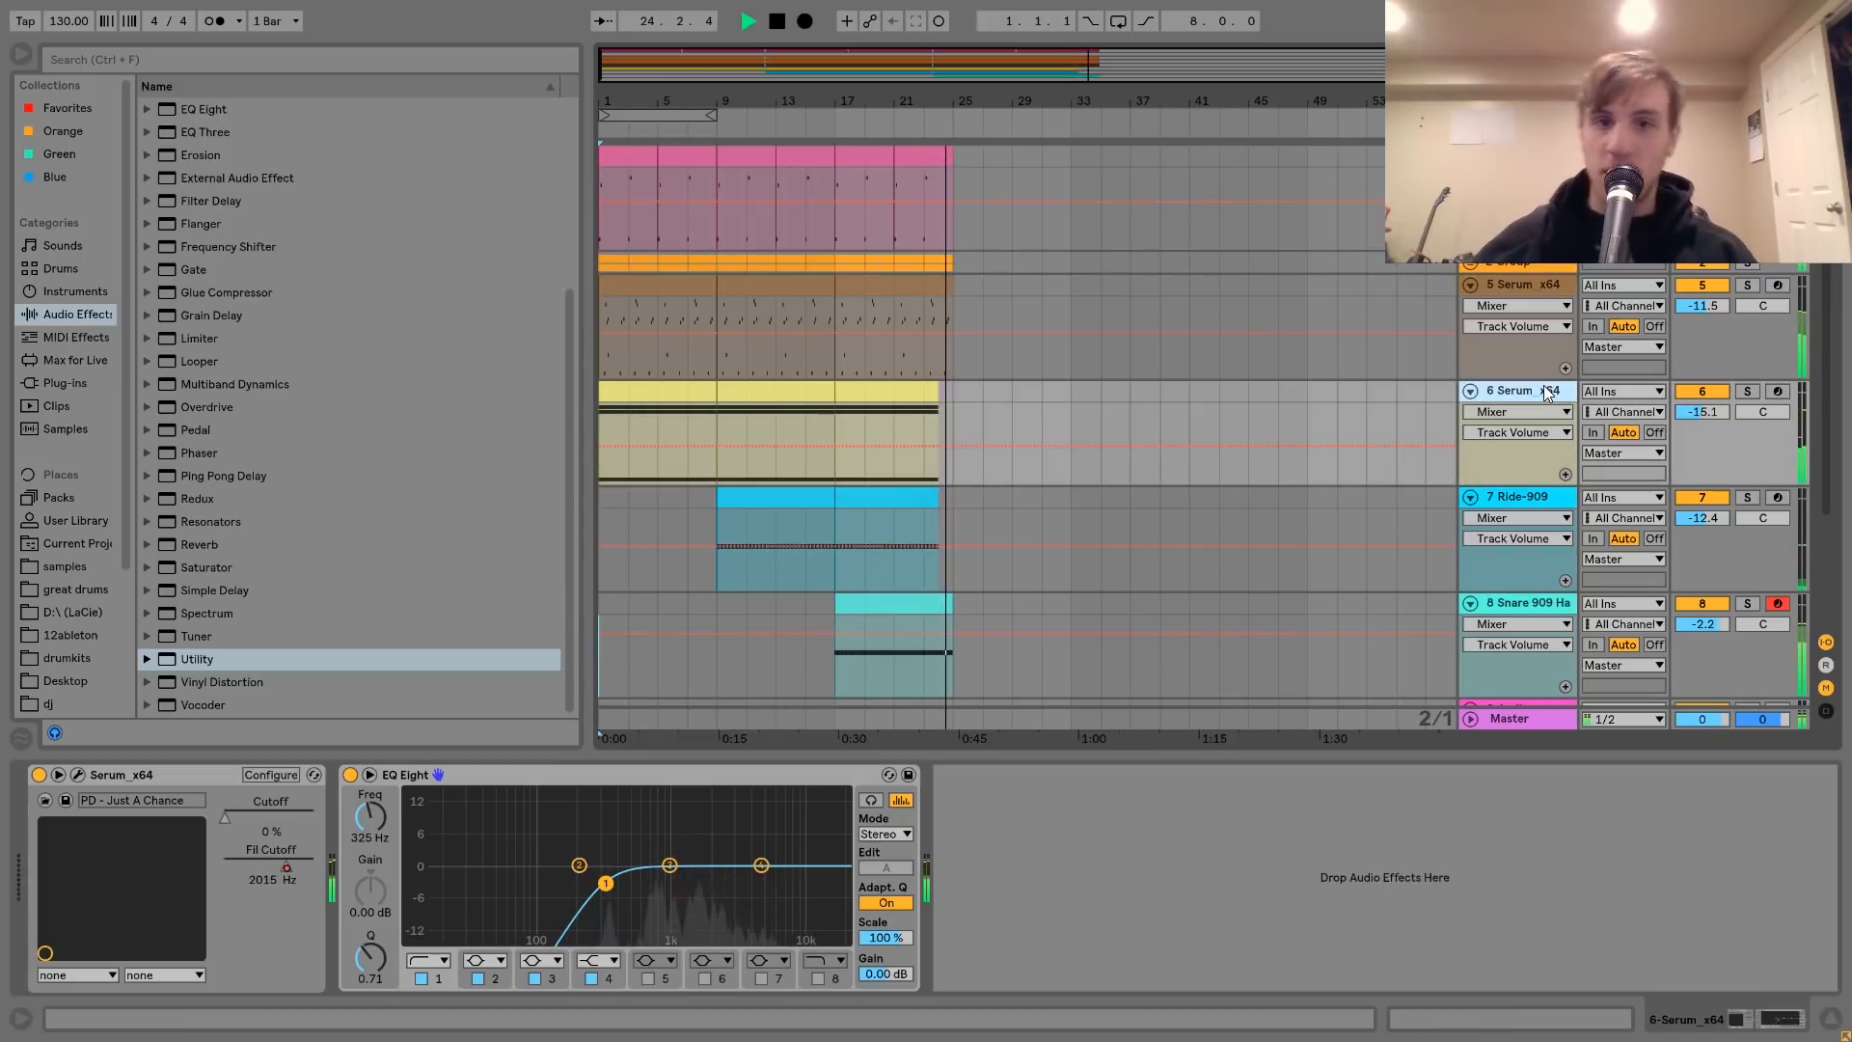